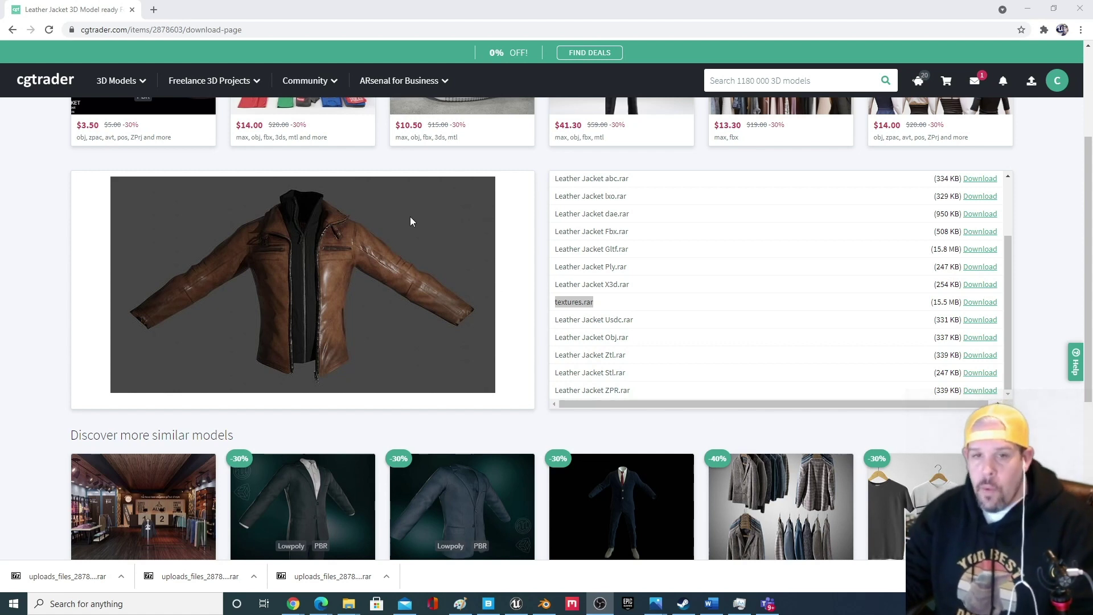
Rotate the leather jacket preview on the CGTrader download page toward a frontal view.
{"action": "scroll", "coordinate": [309, 357], "scroll_direction": "up", "scroll_amount": 2}
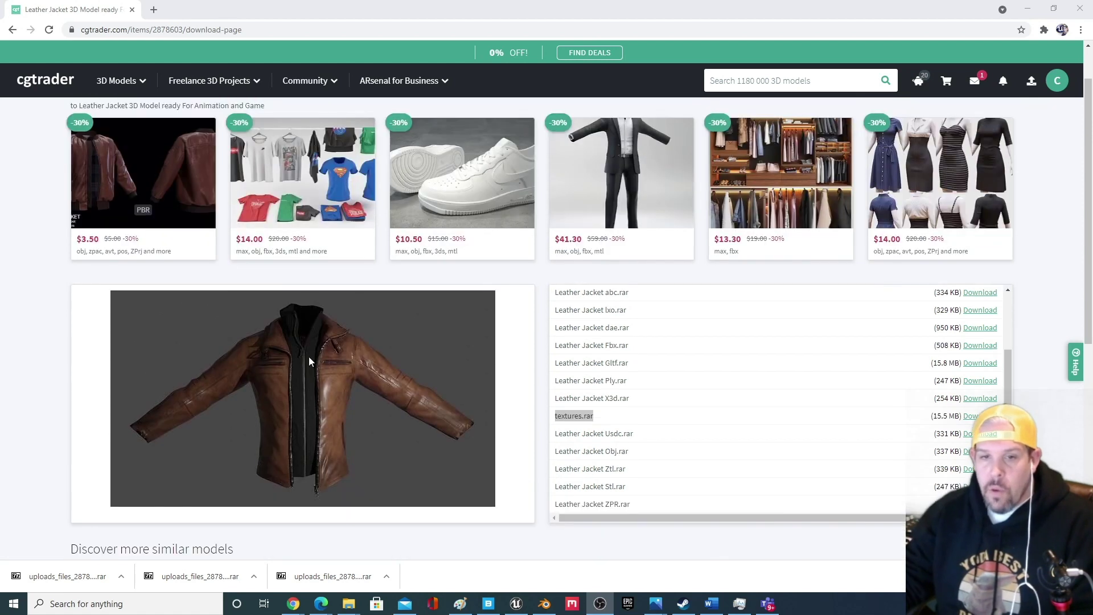
{"action": "scroll", "coordinate": [240, 353], "scroll_direction": "down", "scroll_amount": 2}
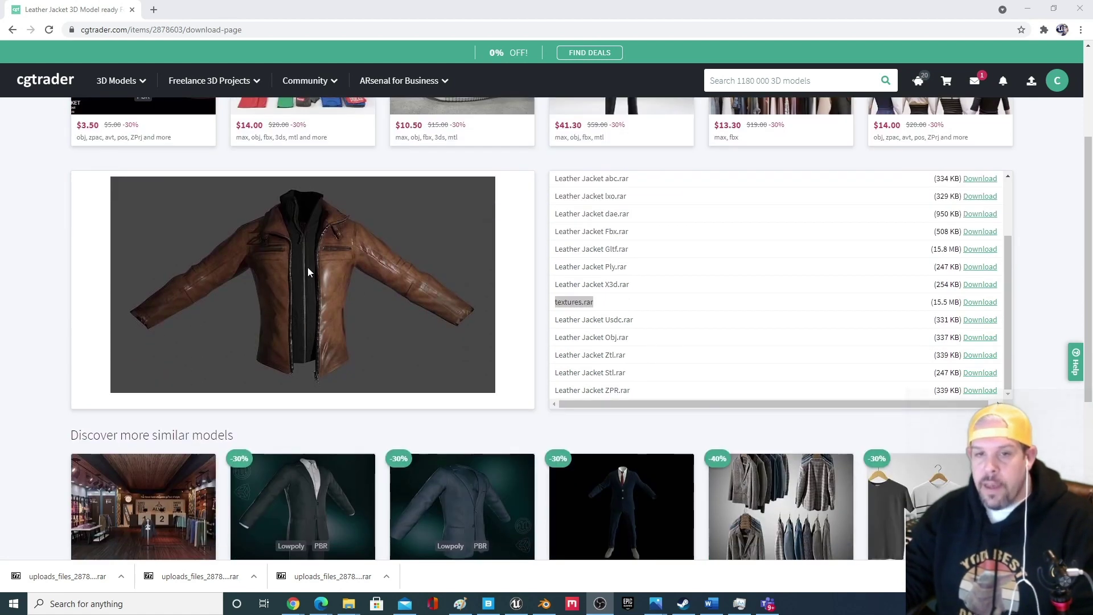
{"action": "left_click_drag", "start_coordinate": [308, 268], "coordinate": [249, 234]}
{"action": "scroll", "coordinate": [249, 238], "scroll_direction": "up", "scroll_amount": 2}
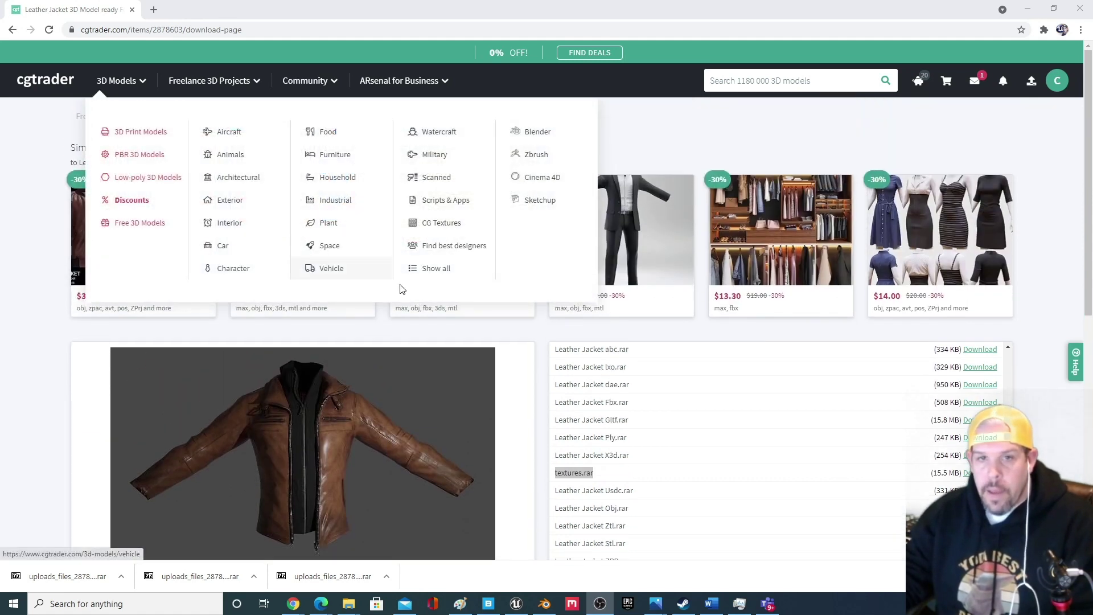
{"action": "scroll", "coordinate": [88, 357], "scroll_direction": "down", "scroll_amount": 1}
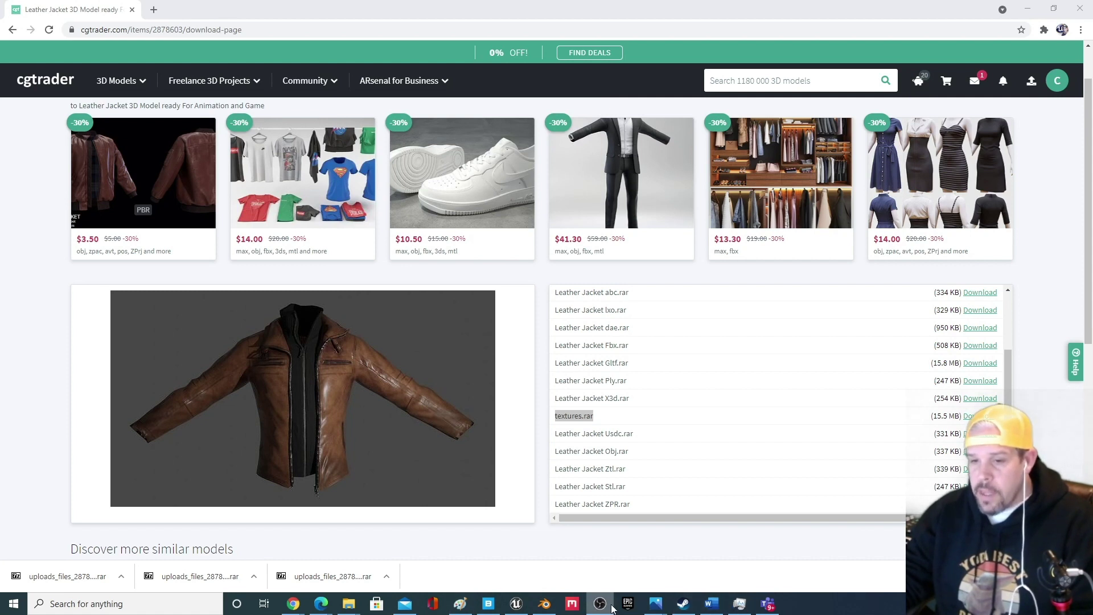
Test-play the level, running the character with WASD and jumping twice, then stop play.
{"action": "left_click", "coordinate": [516, 605]}
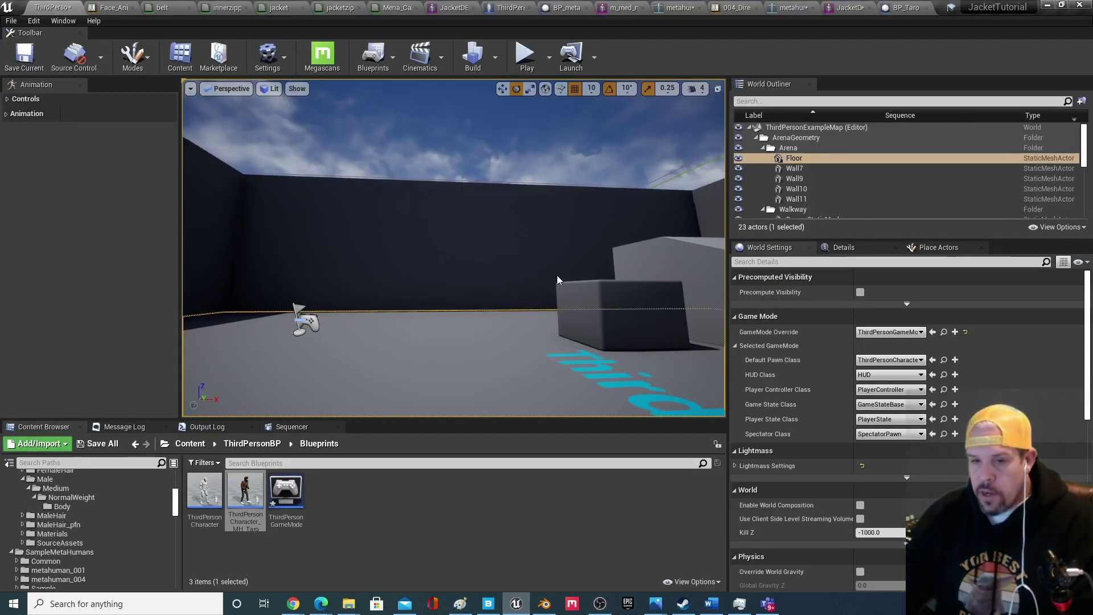
{"action": "left_click", "coordinate": [560, 279]}
{"action": "left_click", "coordinate": [527, 55]}
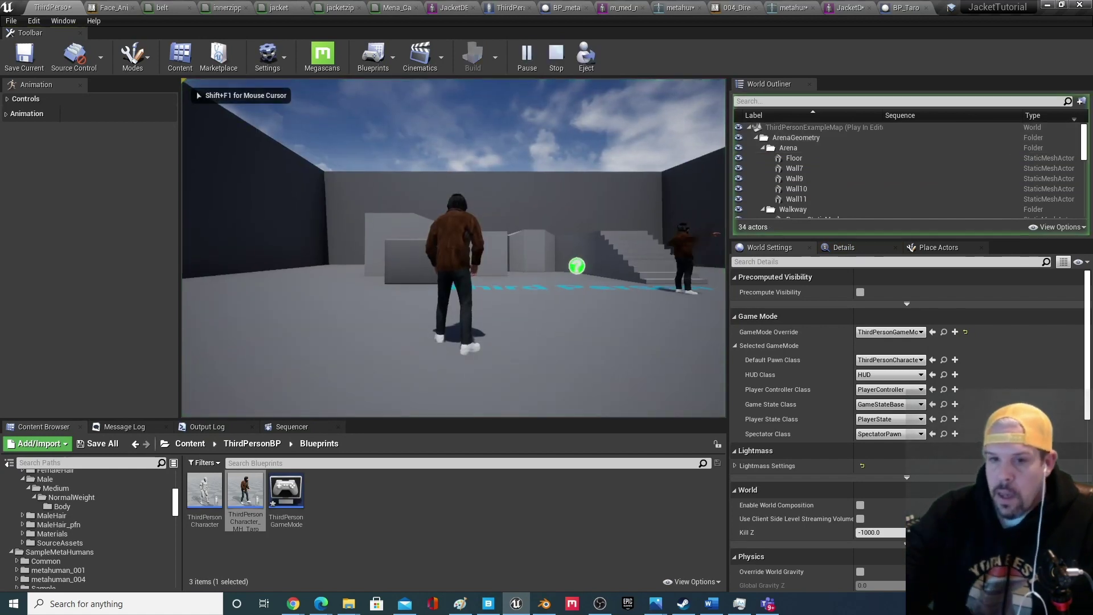
{"action": "key", "text": "a"}
{"action": "key", "text": "s"}
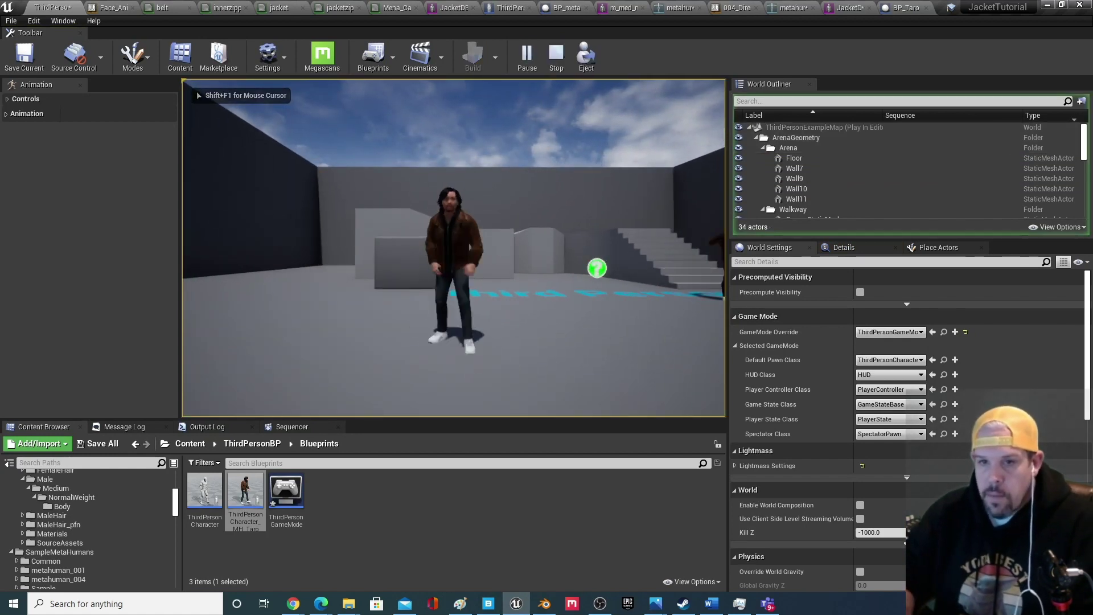
{"action": "key", "text": "space"}
{"action": "key", "text": "w"}
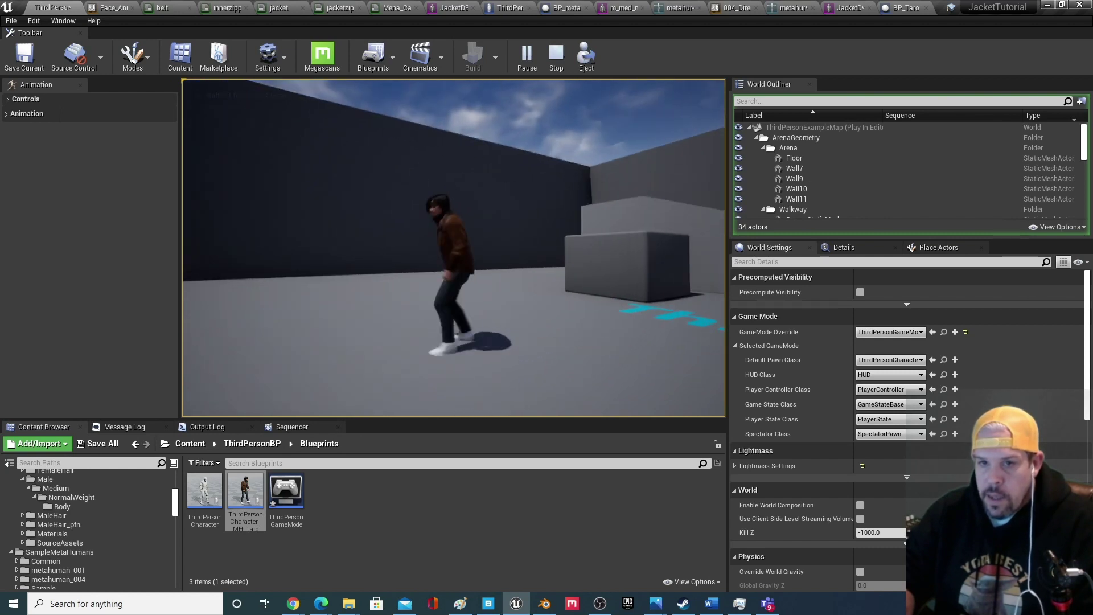
{"action": "key", "text": "a"}
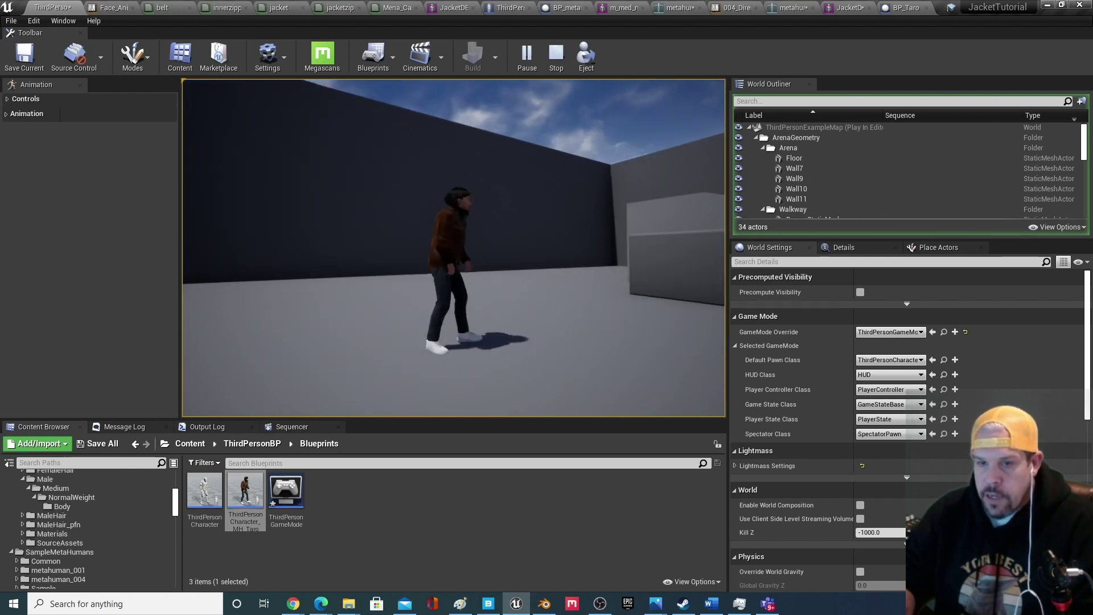
{"action": "key", "text": "space"}
{"action": "key", "text": "s"}
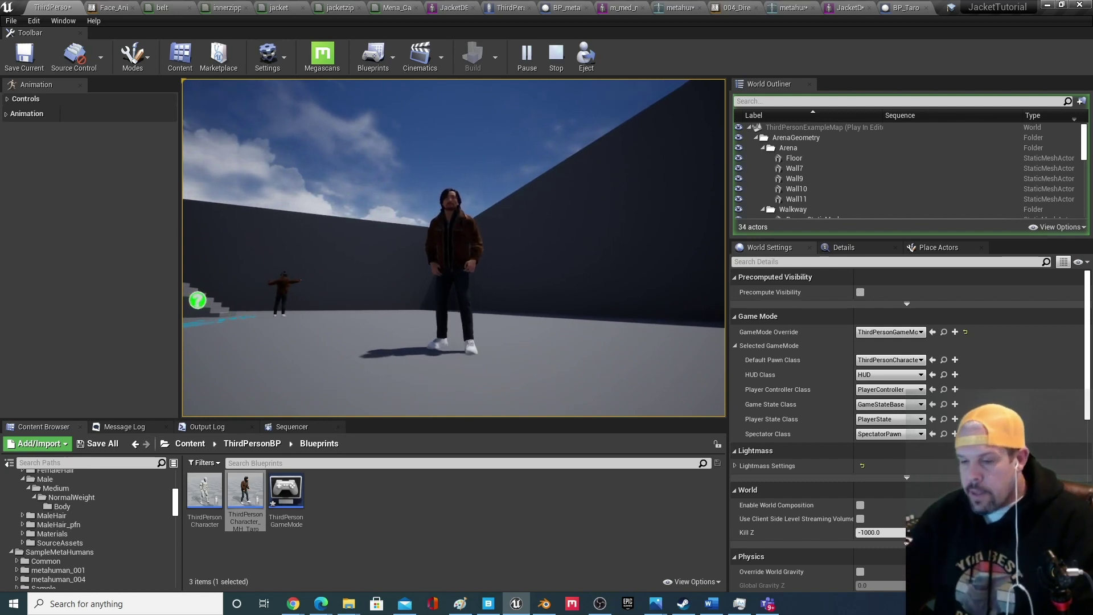
{"action": "key", "text": "Escape"}
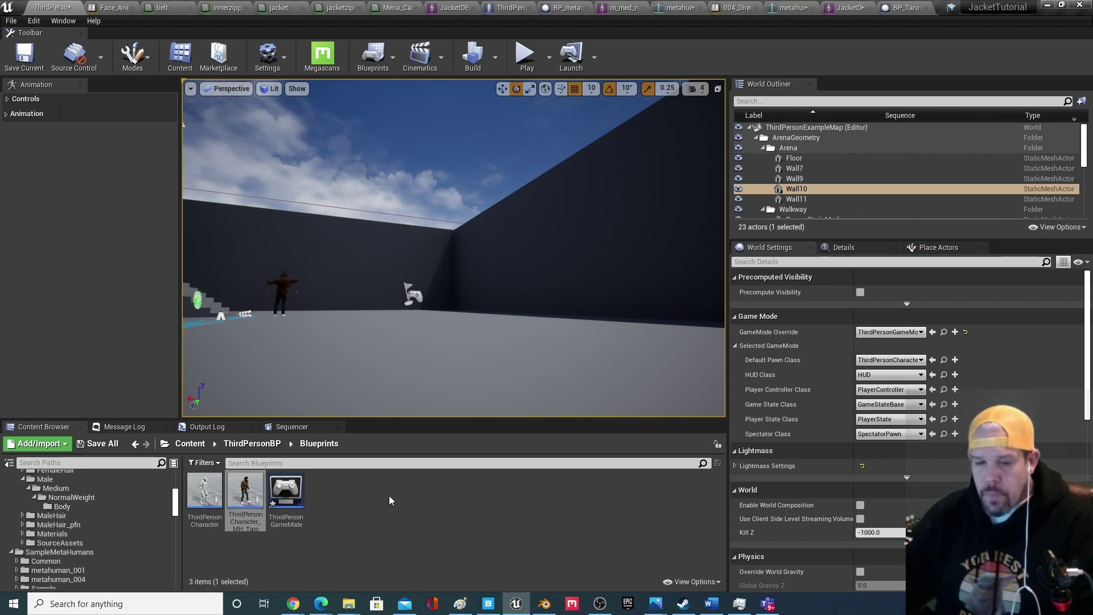
Switch back to the CGTrader leather jacket download page in Chrome.
{"action": "mouse_move", "coordinate": [289, 602]}
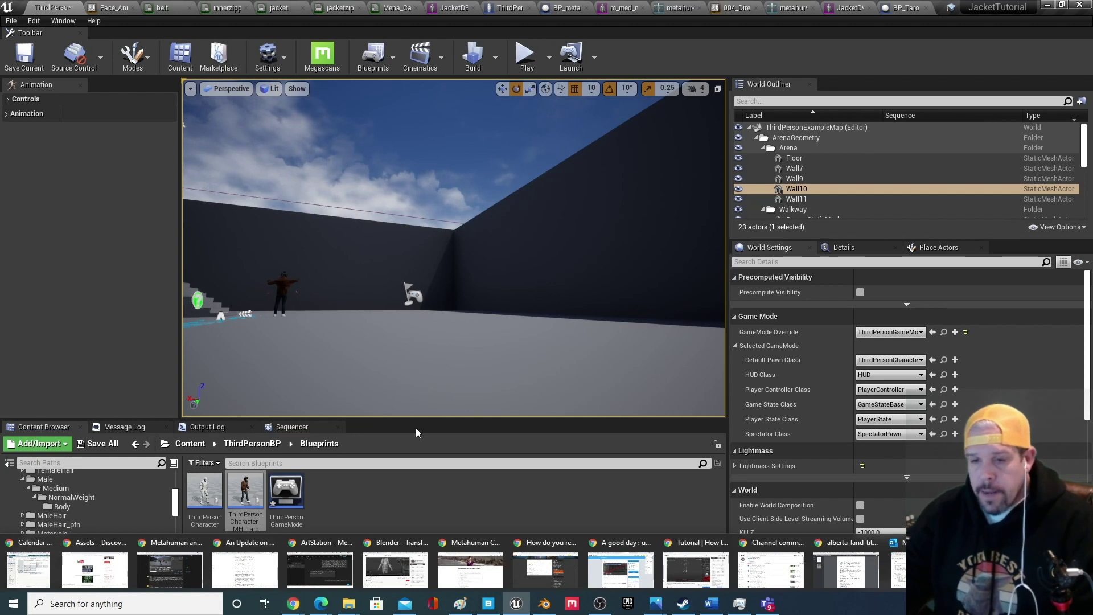
{"action": "left_click", "coordinate": [291, 607]}
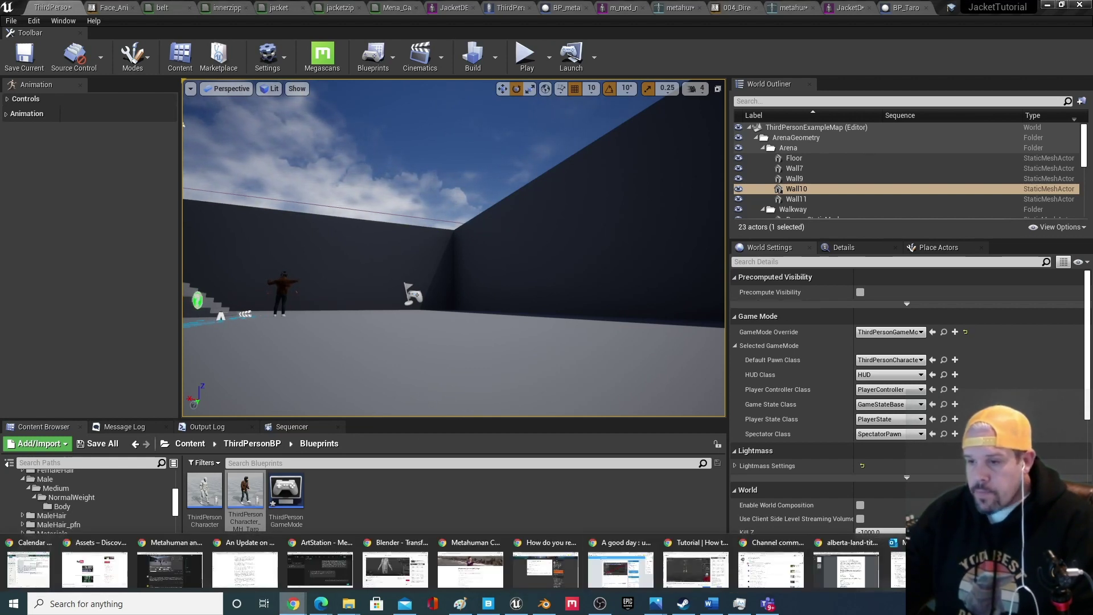
{"action": "left_click", "coordinate": [922, 569]}
{"action": "scroll", "coordinate": [294, 287], "scroll_direction": "up", "scroll_amount": 1}
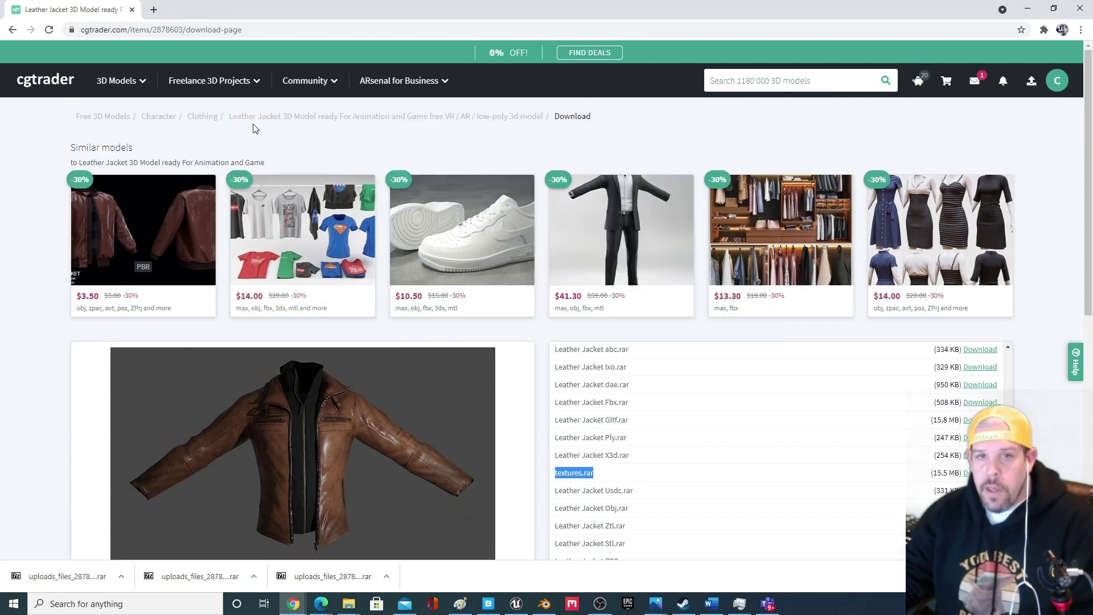
Return to the leather jacket model page and request its free download.
{"action": "left_click_drag", "start_coordinate": [230, 117], "coordinate": [495, 170]}
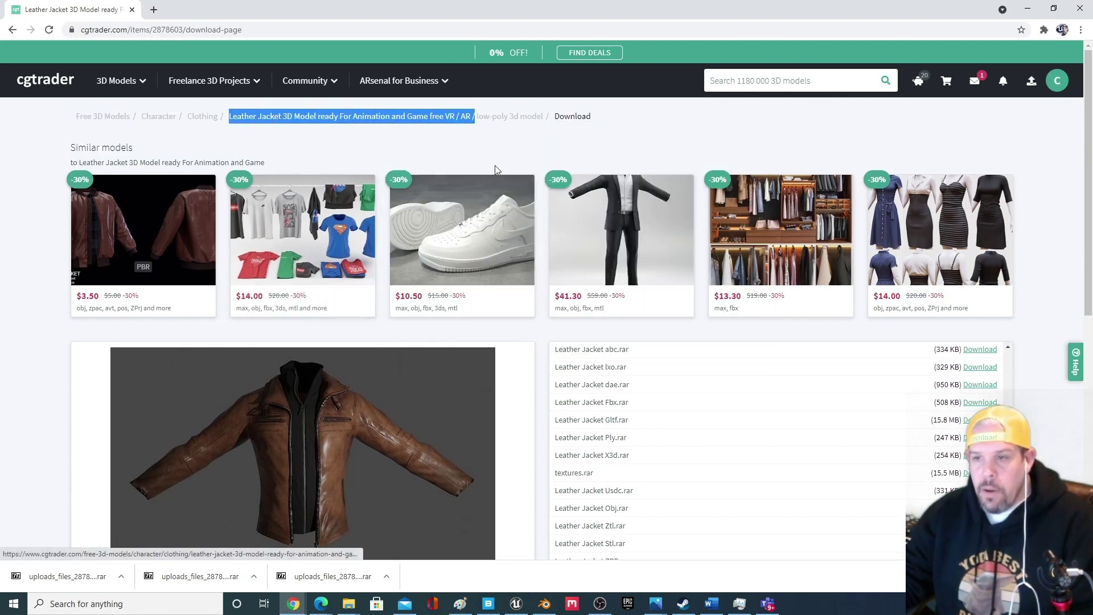
{"action": "scroll", "coordinate": [496, 170], "scroll_direction": "down", "scroll_amount": 3}
{"action": "left_click", "coordinate": [13, 30]}
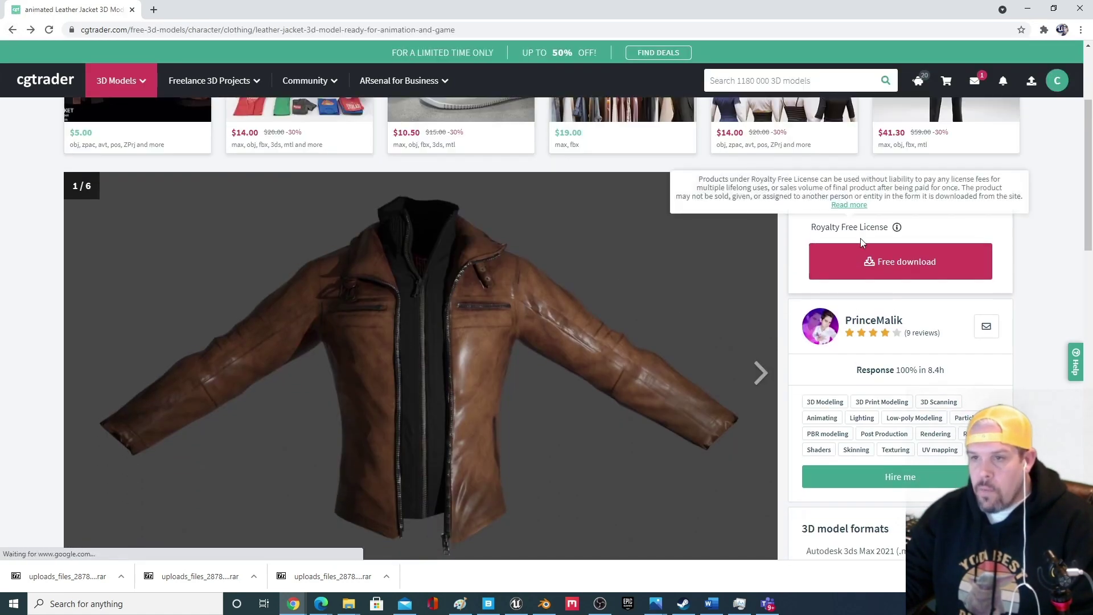
{"action": "scroll", "coordinate": [364, 321], "scroll_direction": "down", "scroll_amount": 2}
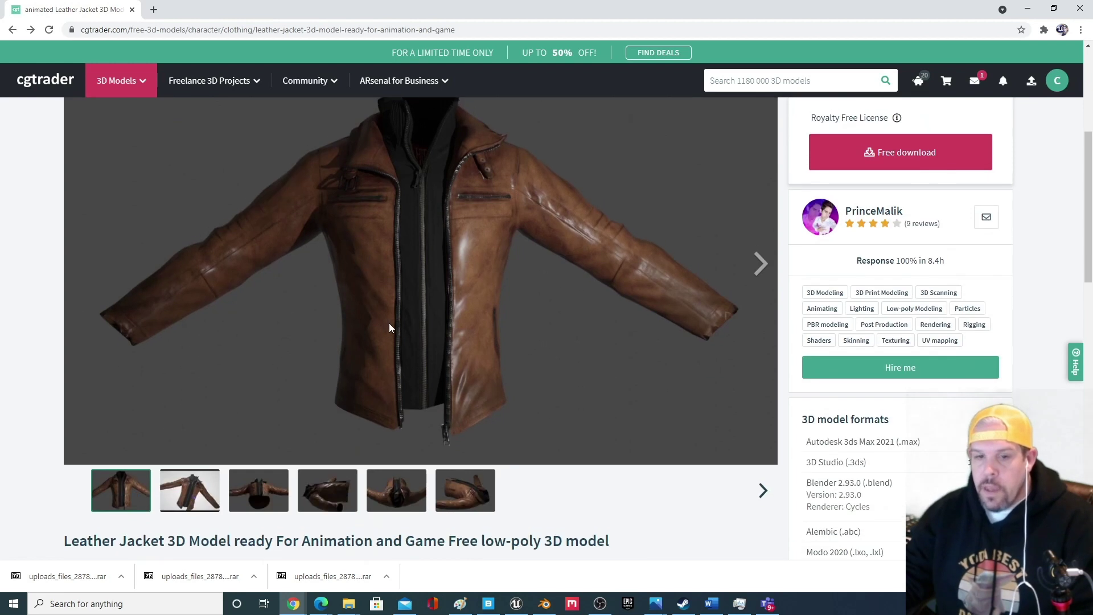
{"action": "scroll", "coordinate": [381, 319], "scroll_direction": "up", "scroll_amount": 2}
{"action": "left_click", "coordinate": [918, 270]}
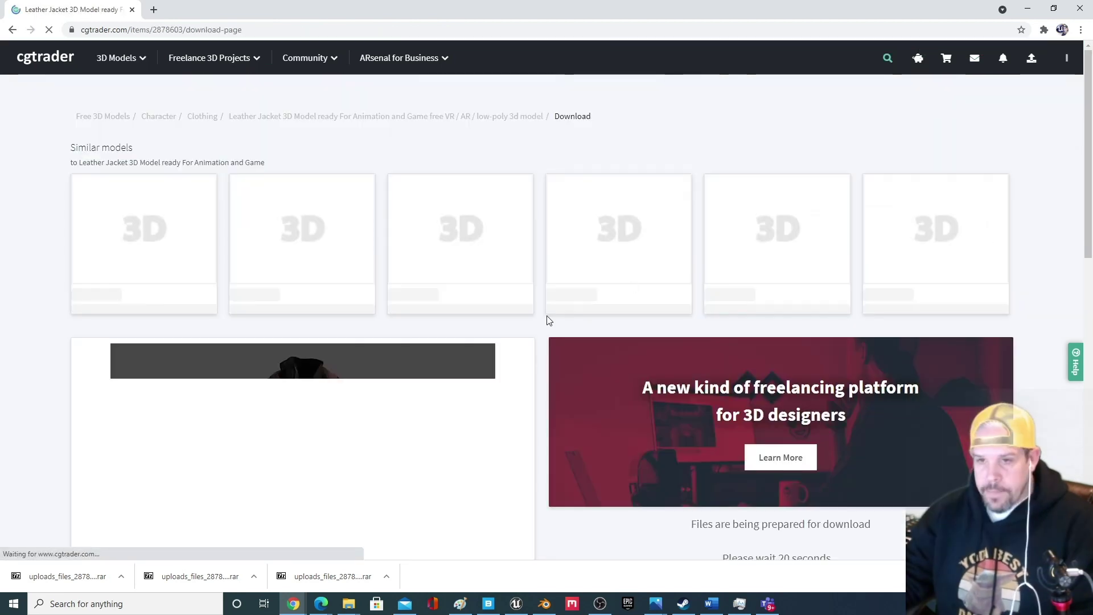
{"action": "scroll", "coordinate": [815, 363], "scroll_direction": "down", "scroll_amount": 3}
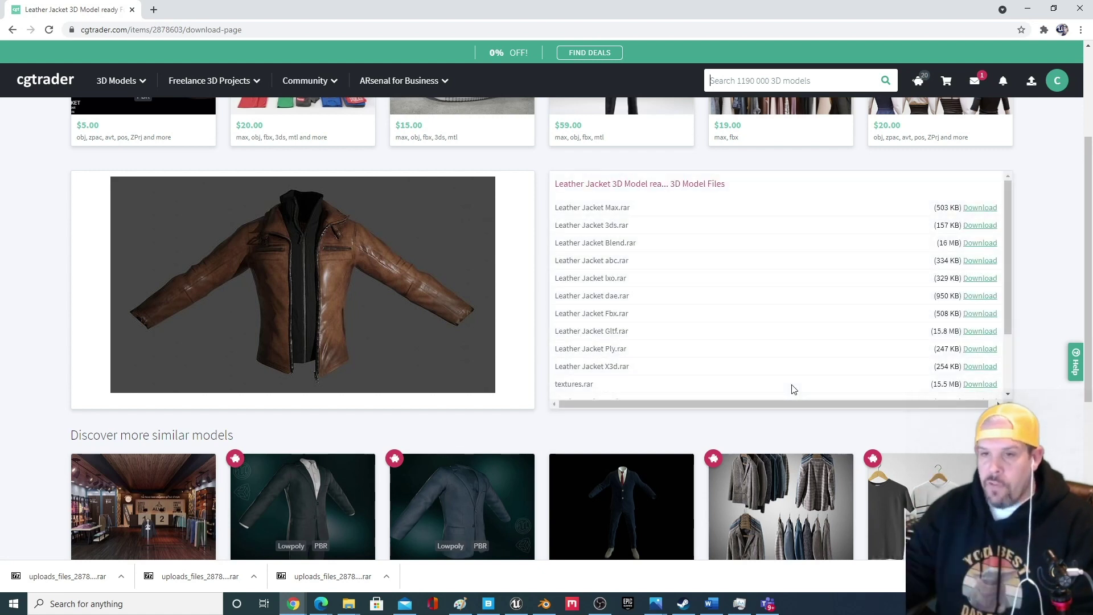
Highlight the Leather Jacket Blend.rar and textures.rar entries in the download list.
{"action": "left_click_drag", "start_coordinate": [560, 244], "coordinate": [679, 248]}
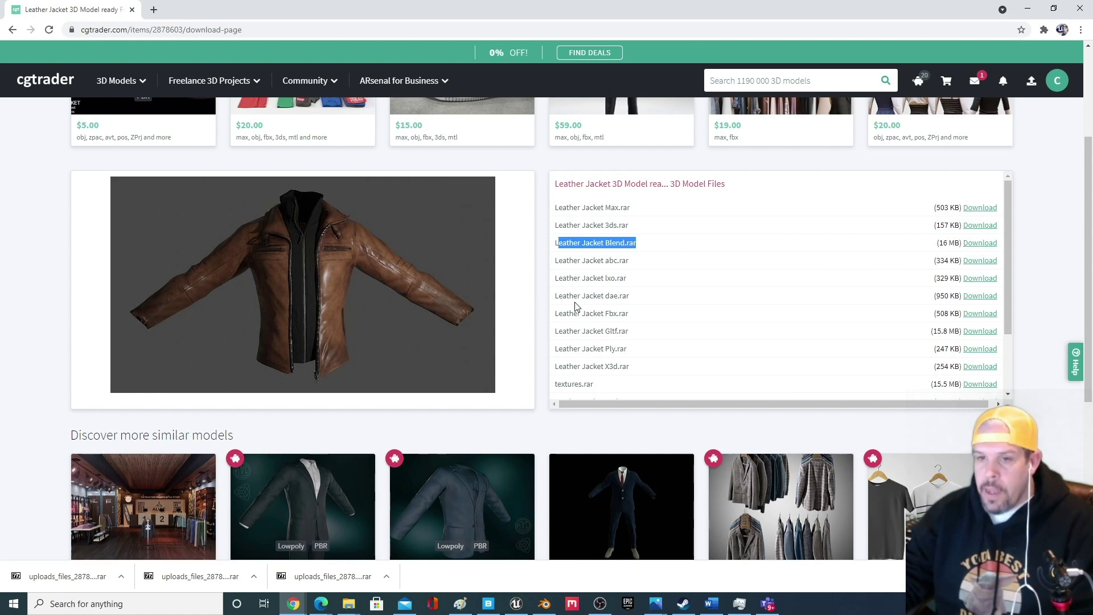
{"action": "scroll", "coordinate": [611, 294], "scroll_direction": "down", "scroll_amount": 2}
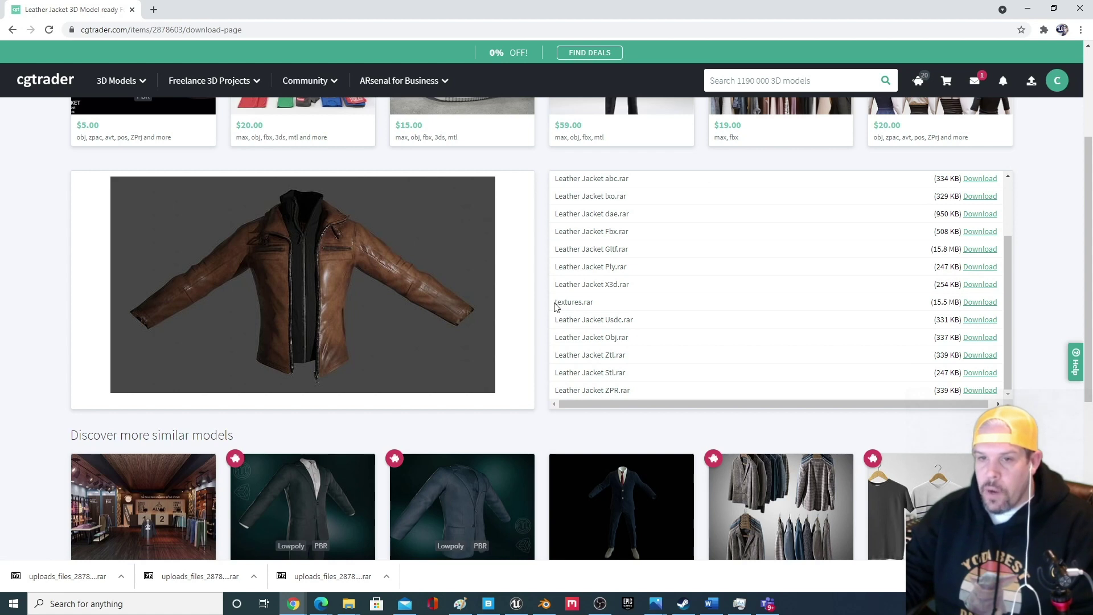
{"action": "left_click_drag", "start_coordinate": [555, 304], "coordinate": [664, 303]}
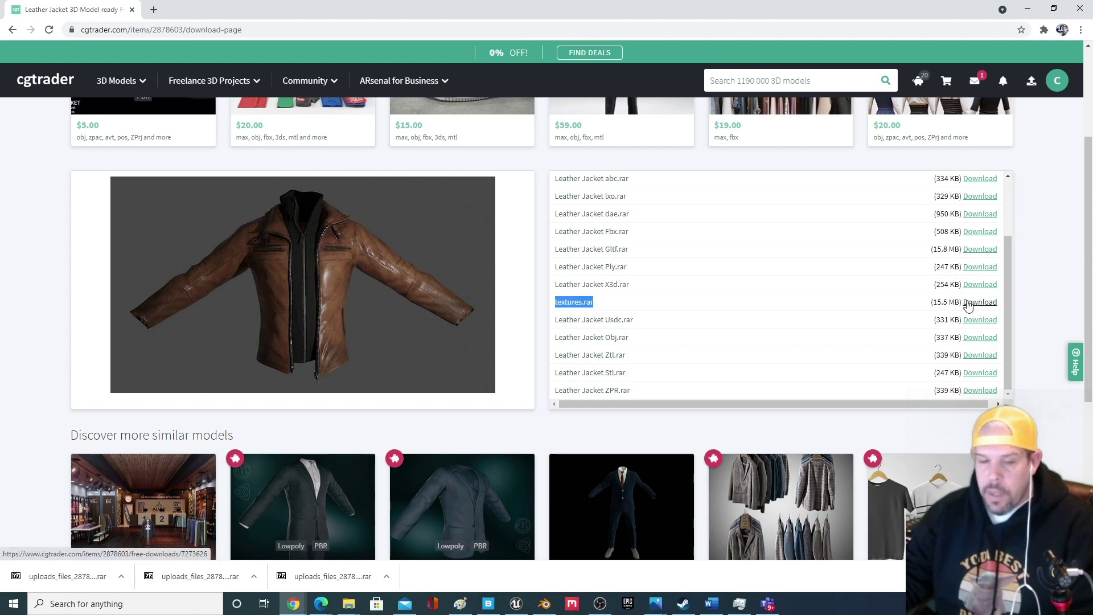
{"action": "left_click", "coordinate": [128, 585]}
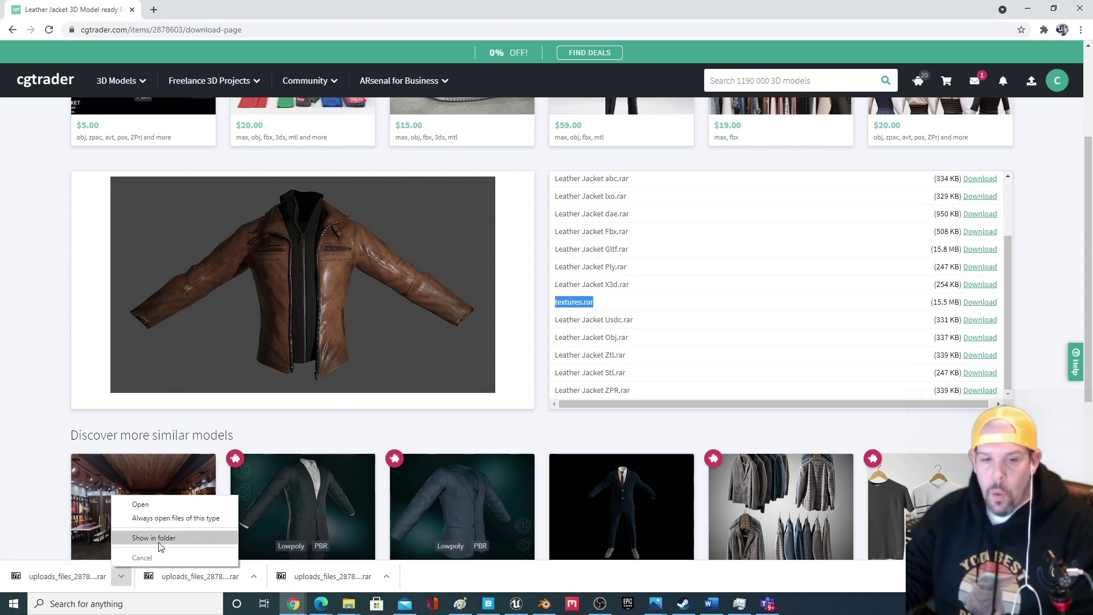
{"action": "left_click", "coordinate": [151, 542]}
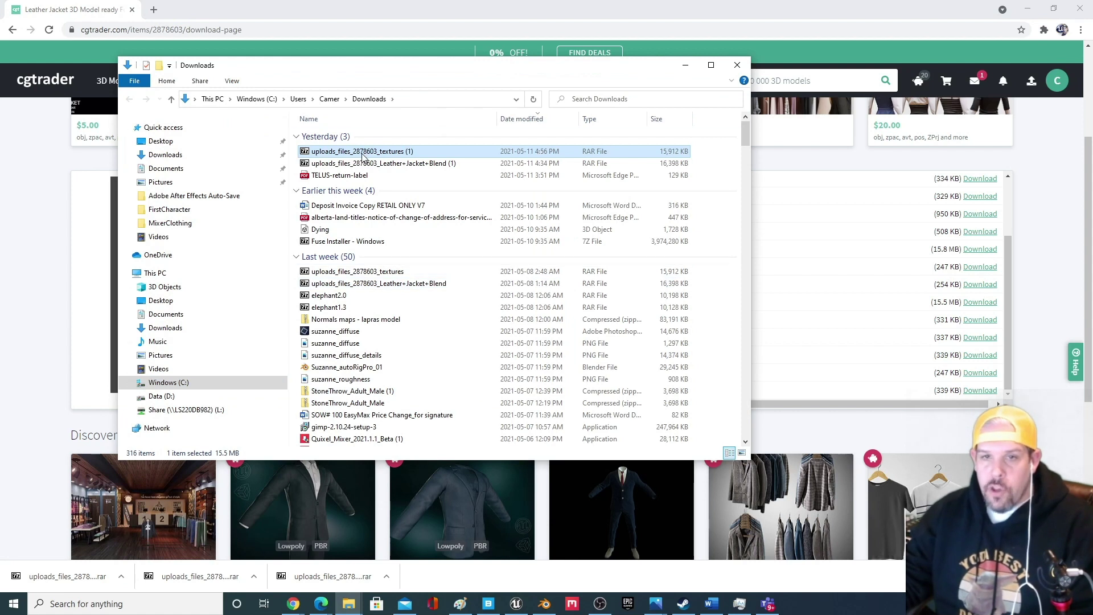
{"action": "right_click", "coordinate": [362, 155]}
{"action": "mouse_move", "coordinate": [395, 202]}
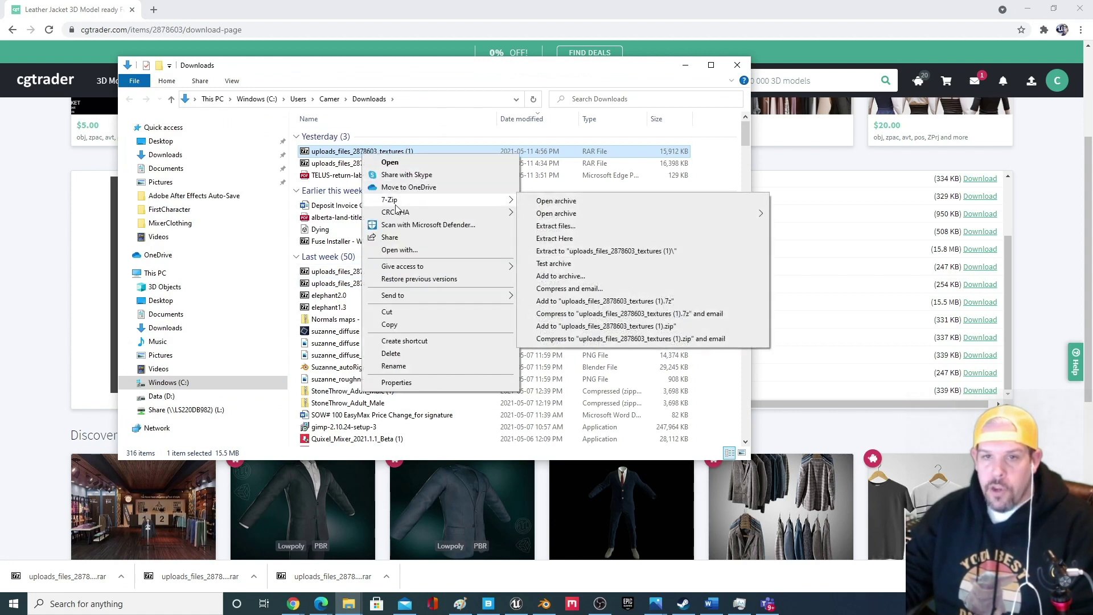
{"action": "left_click", "coordinate": [591, 230]}
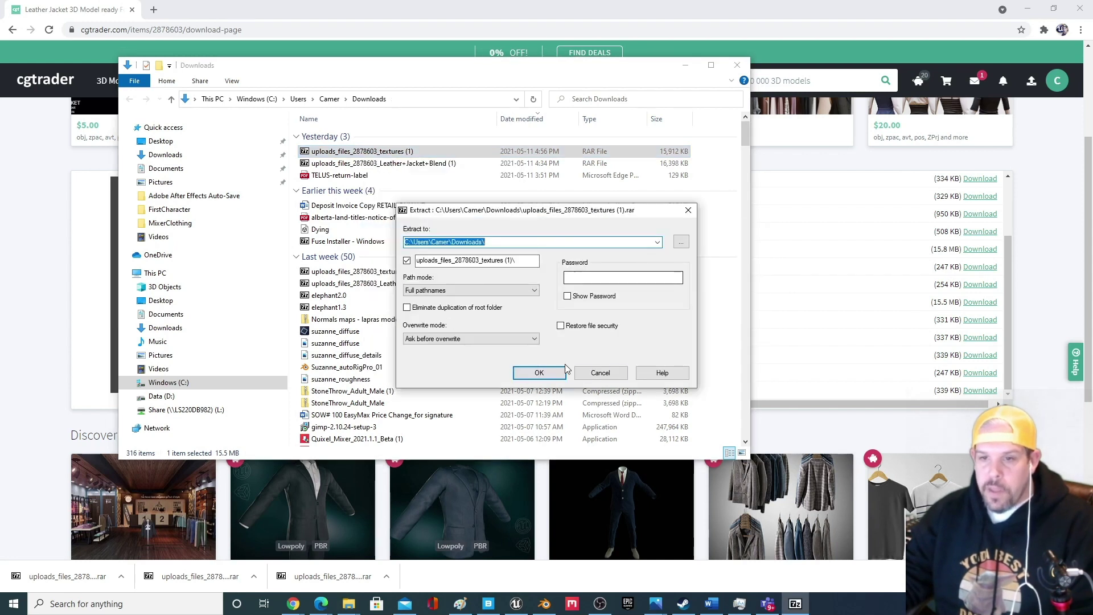
{"action": "left_click", "coordinate": [592, 374]}
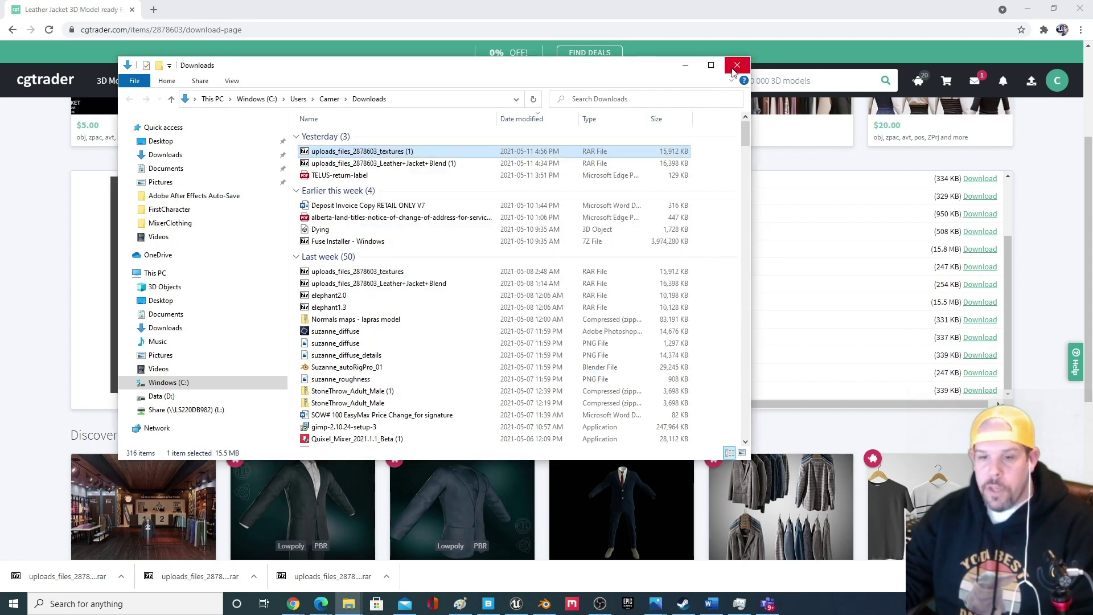
{"action": "left_click", "coordinate": [737, 66]}
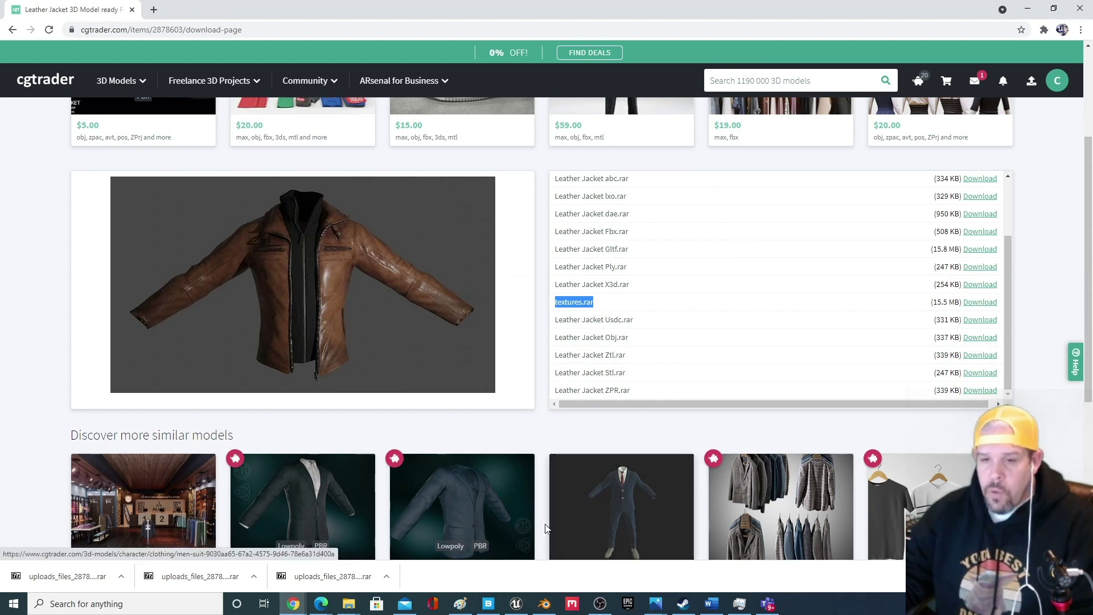
Maximize Quixel Bridge and export the Taro MetaHuman preset to the Unreal Editor.
{"action": "left_click", "coordinate": [488, 604]}
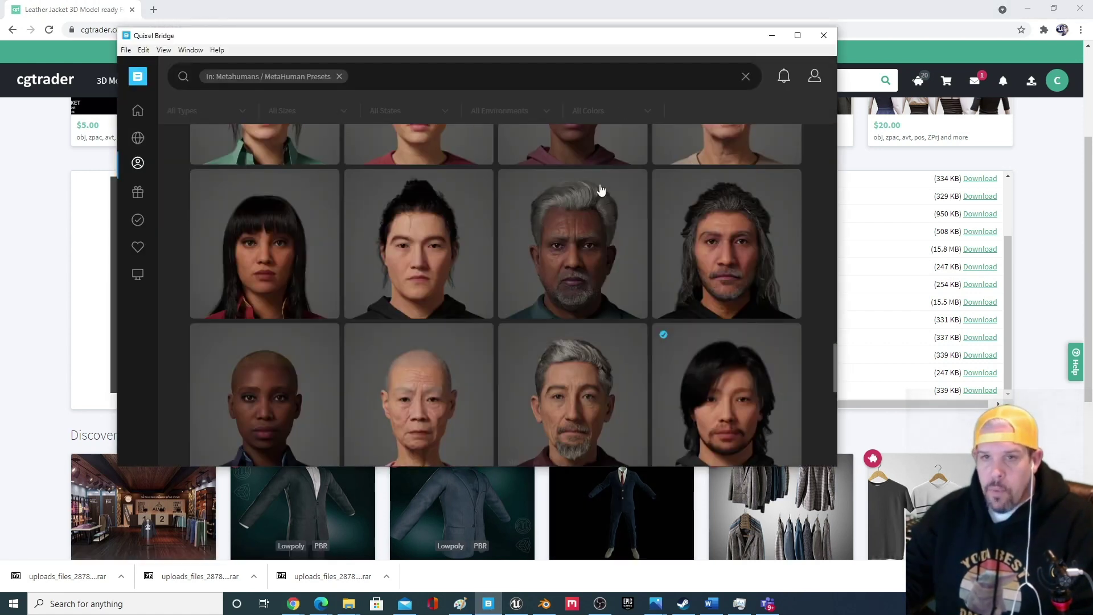
{"action": "double_click", "coordinate": [541, 39]}
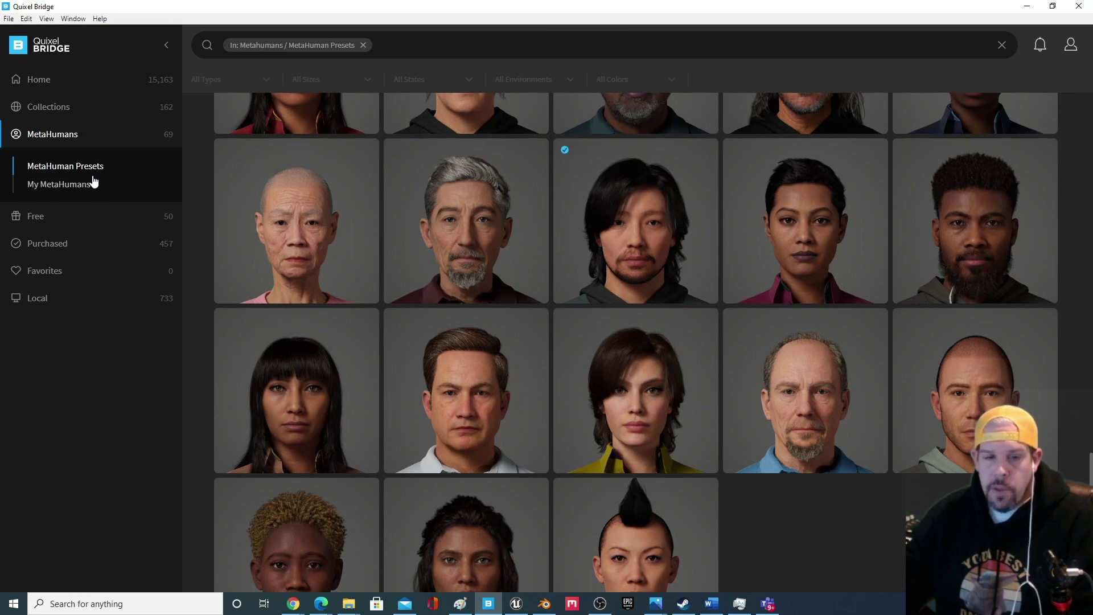
{"action": "scroll", "coordinate": [689, 276], "scroll_direction": "up", "scroll_amount": 1}
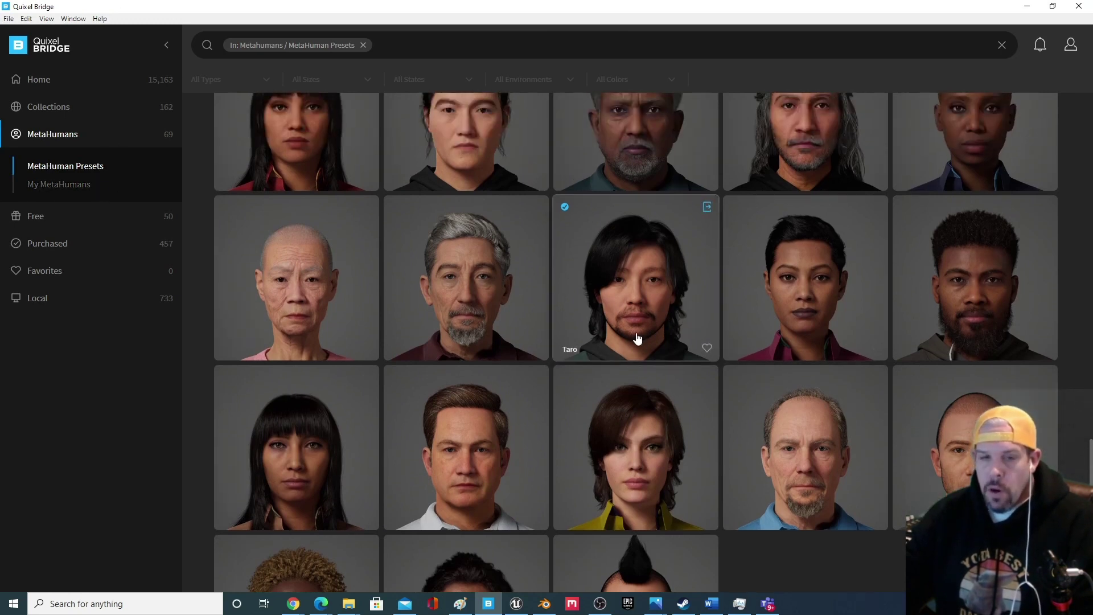
{"action": "scroll", "coordinate": [638, 341], "scroll_direction": "up", "scroll_amount": 1}
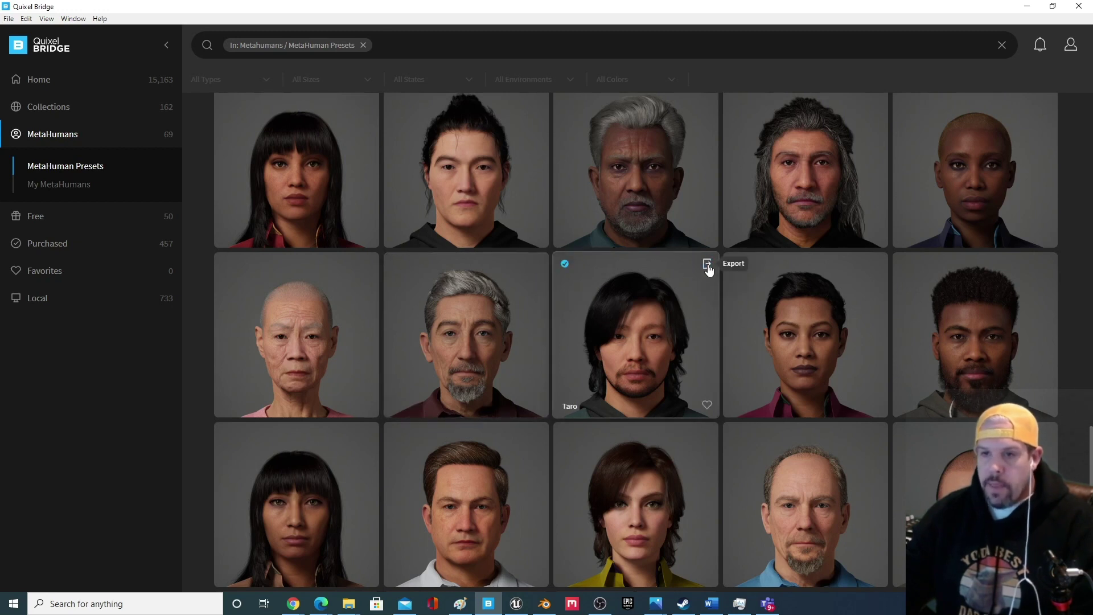
{"action": "left_click", "coordinate": [707, 264]}
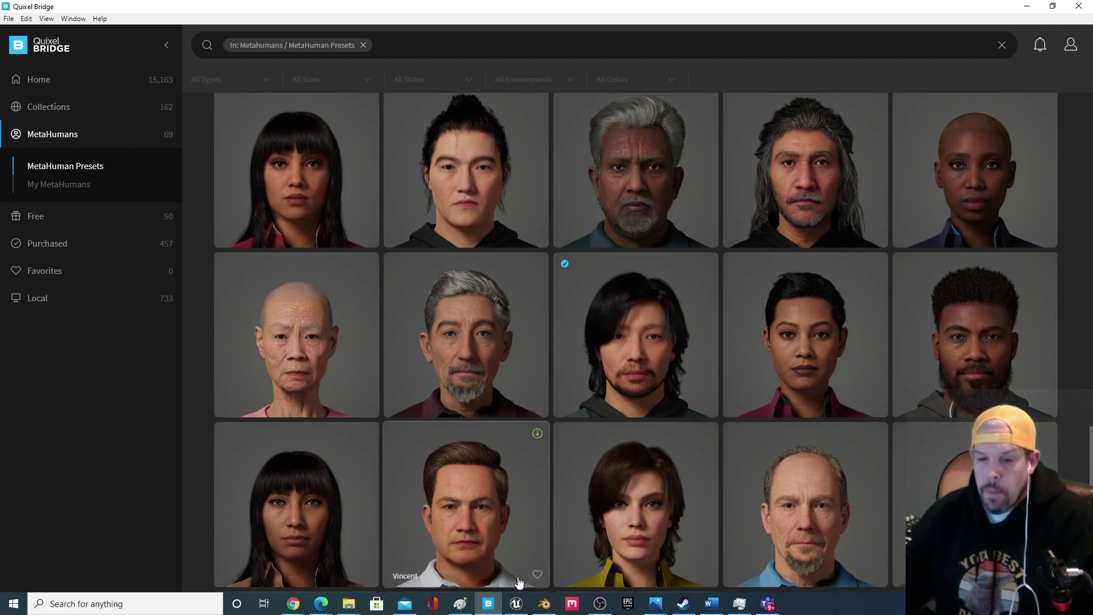
{"action": "left_click", "coordinate": [516, 605]}
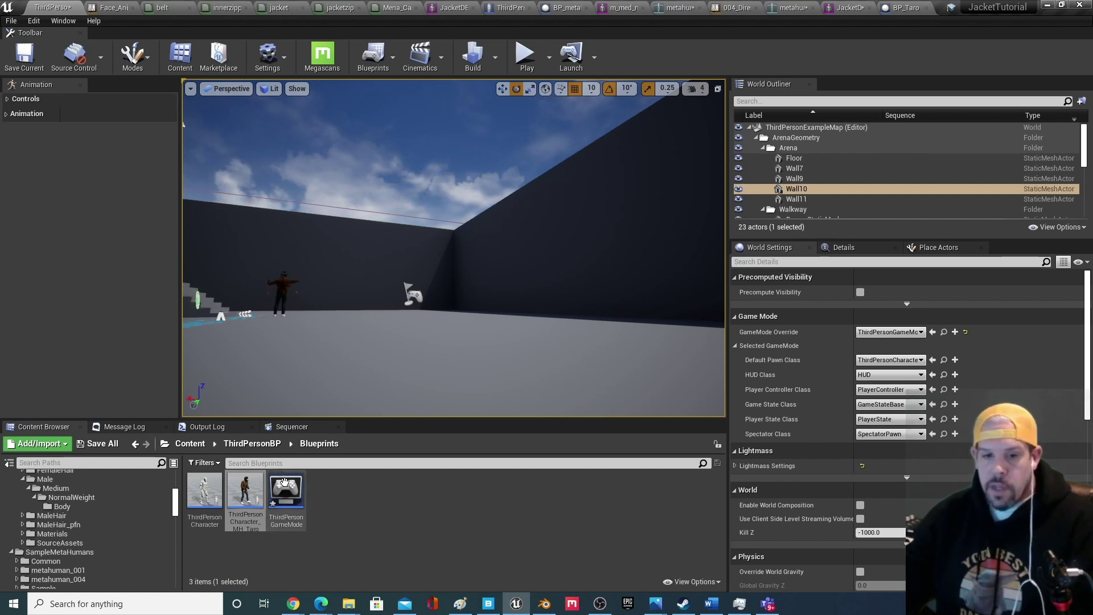
Expand the MetaHumans folder in the Content Browser and browse the Taro folder.
{"action": "scroll", "coordinate": [130, 525], "scroll_direction": "up", "scroll_amount": 2}
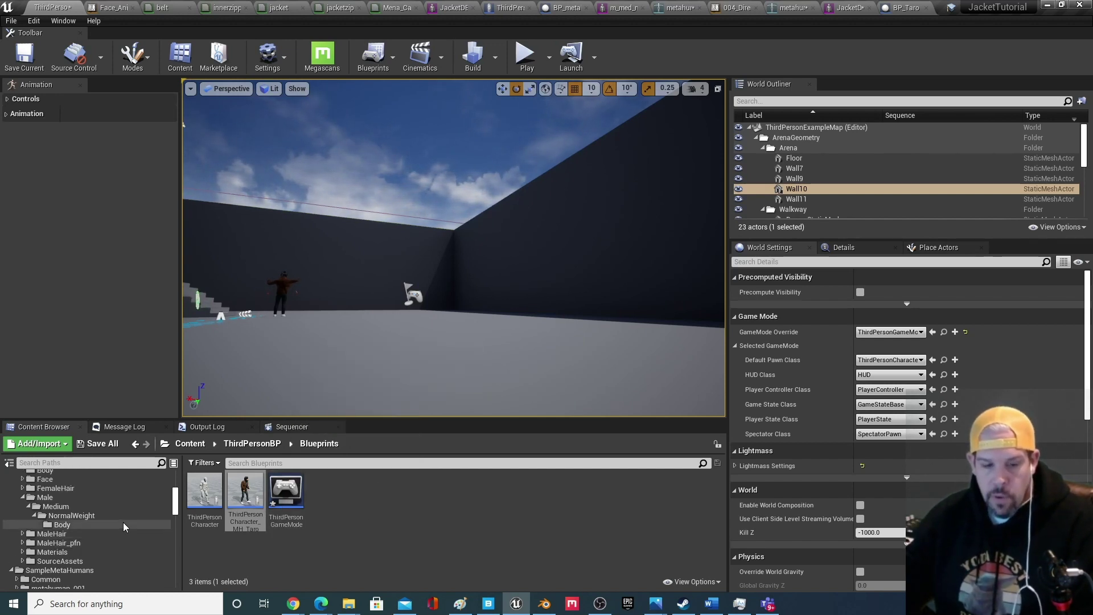
{"action": "scroll", "coordinate": [123, 521], "scroll_direction": "up", "scroll_amount": 5}
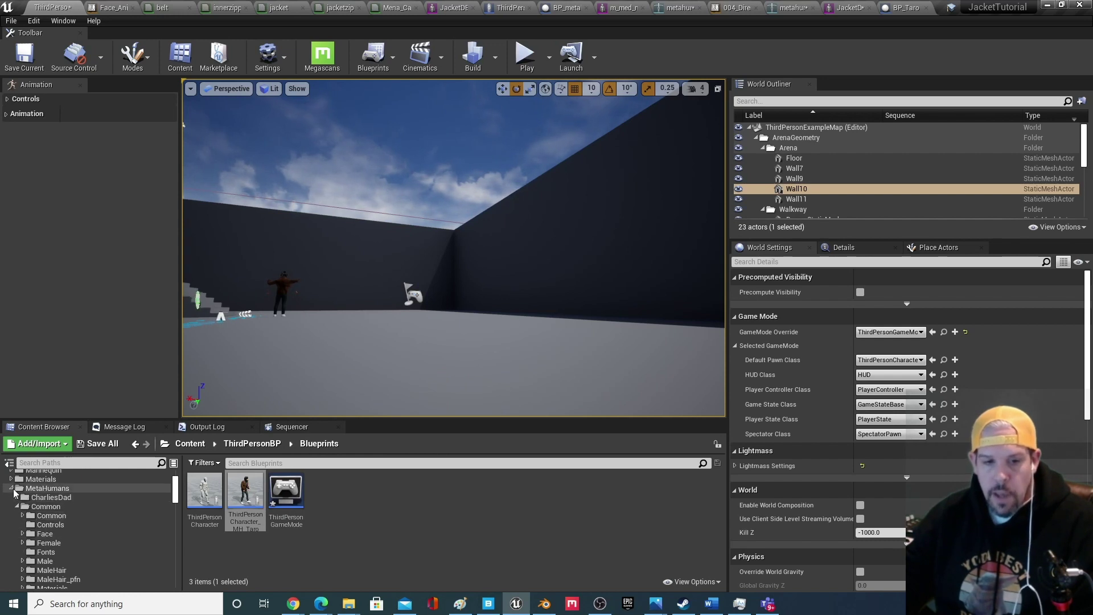
{"action": "left_click", "coordinate": [11, 489]}
{"action": "left_click", "coordinate": [39, 489]}
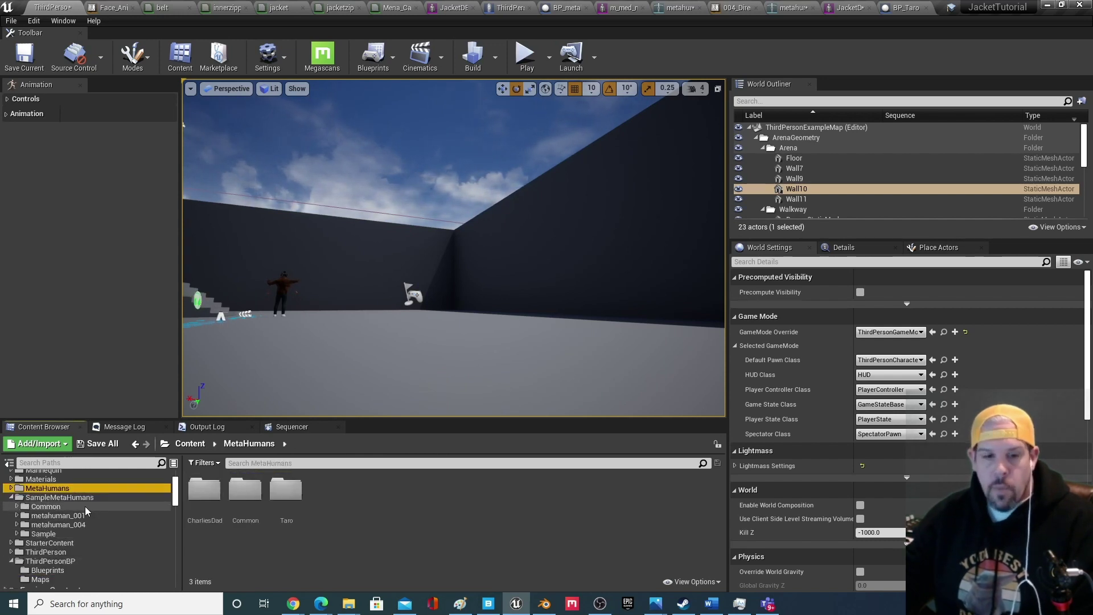
{"action": "double_click", "coordinate": [65, 490]}
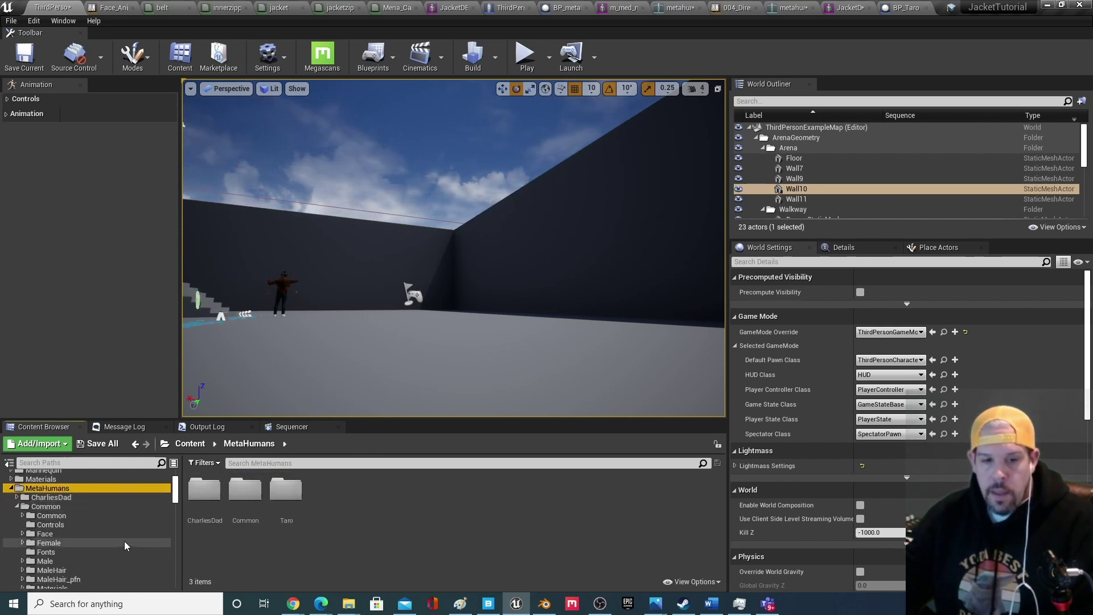
{"action": "scroll", "coordinate": [85, 507], "scroll_direction": "down", "scroll_amount": 4}
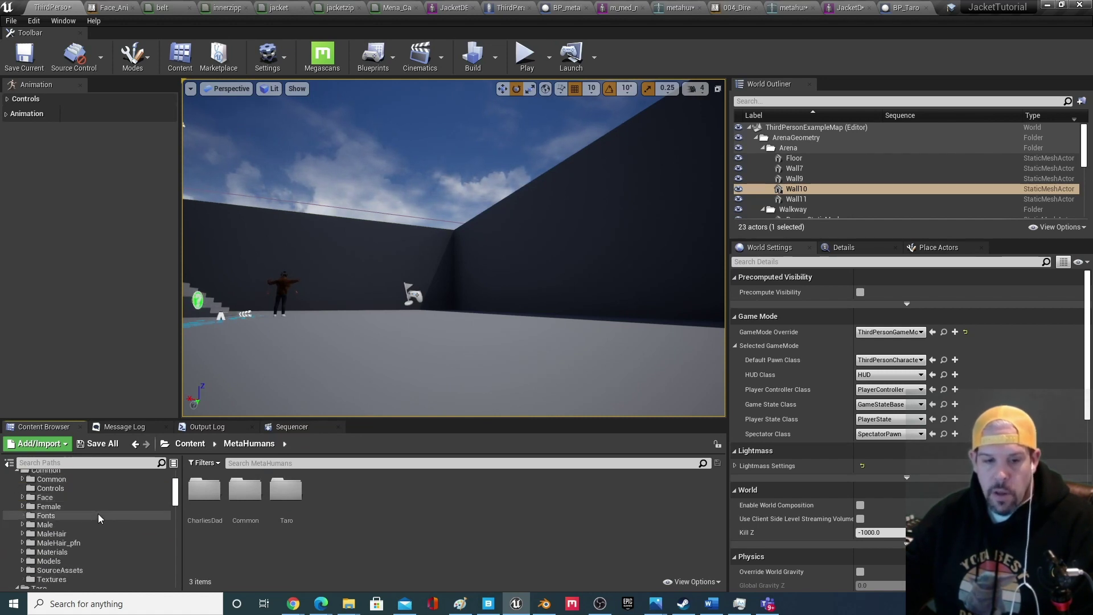
{"action": "left_click", "coordinate": [38, 551]}
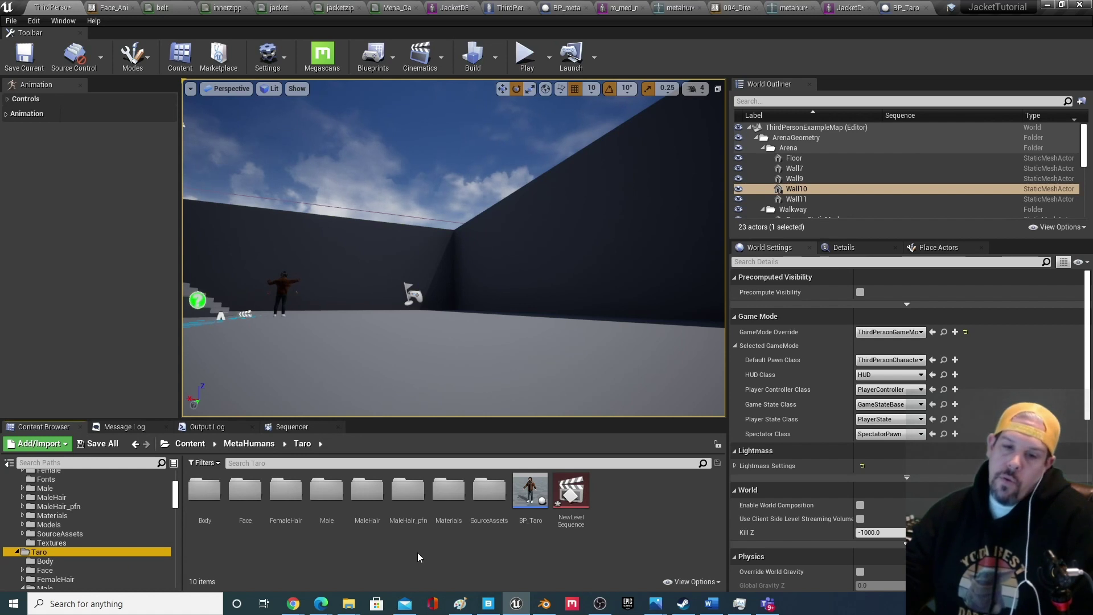
{"action": "scroll", "coordinate": [122, 531], "scroll_direction": "up", "scroll_amount": 5}
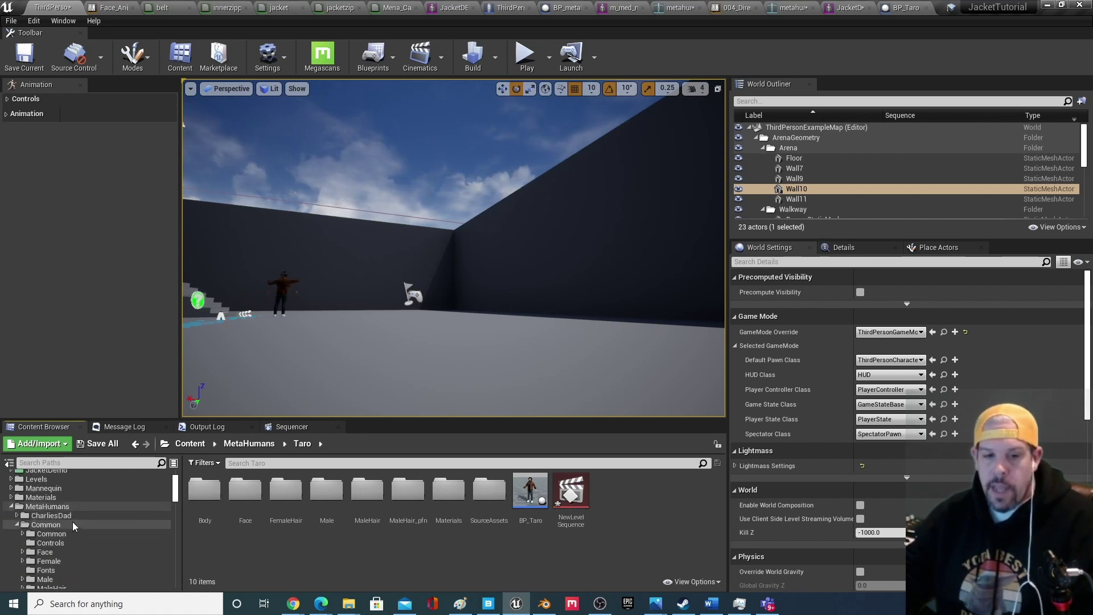
Filter the MetaHumans folder by 'preview' to list the 18 body preview meshes.
{"action": "left_click", "coordinate": [68, 507]}
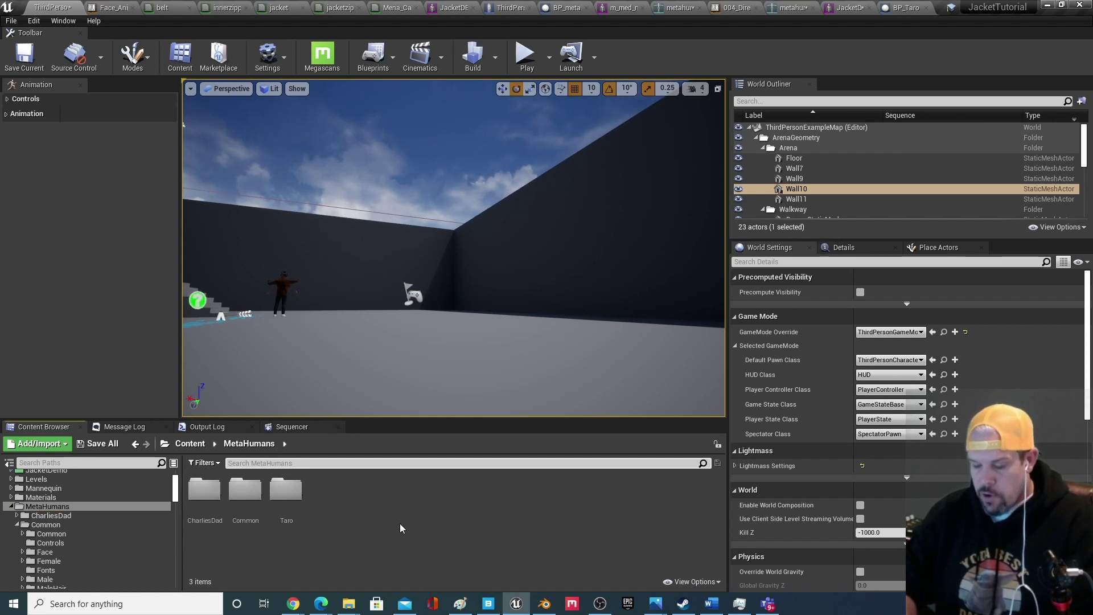
{"action": "type", "text": "previoew"}
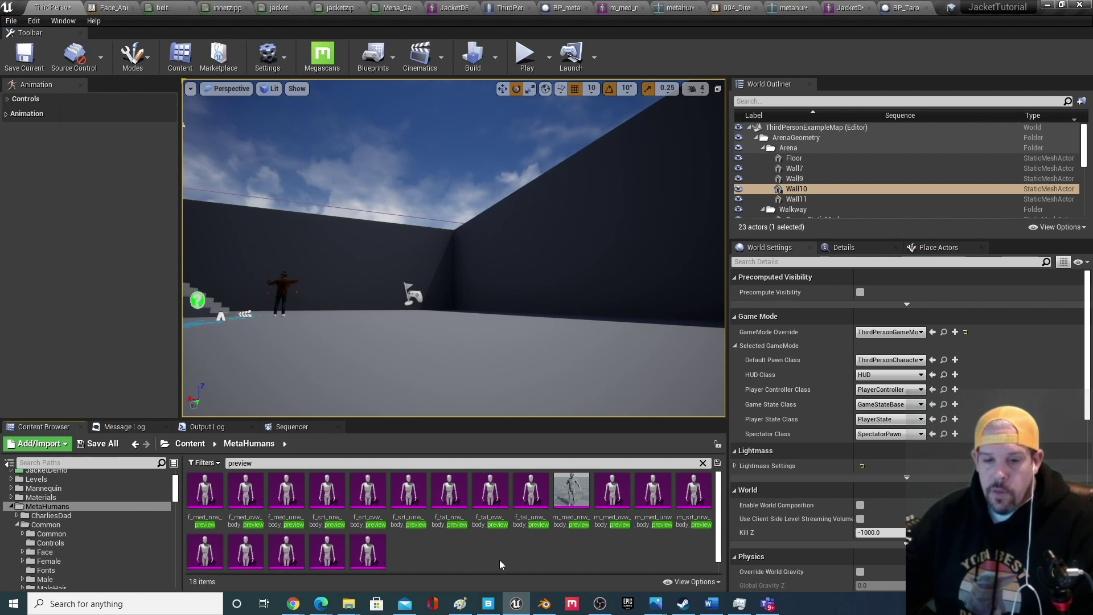
{"action": "scroll", "coordinate": [489, 555], "scroll_direction": "down", "scroll_amount": 1}
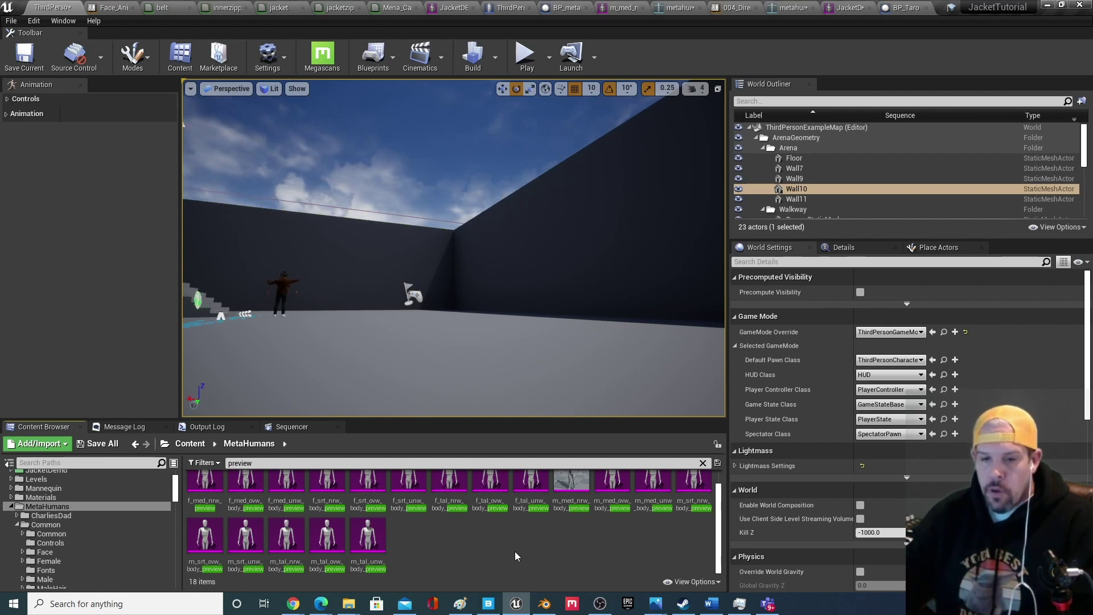
{"action": "scroll", "coordinate": [457, 583], "scroll_direction": "up", "scroll_amount": 1}
{"action": "scroll", "coordinate": [246, 547], "scroll_direction": "down", "scroll_amount": 1}
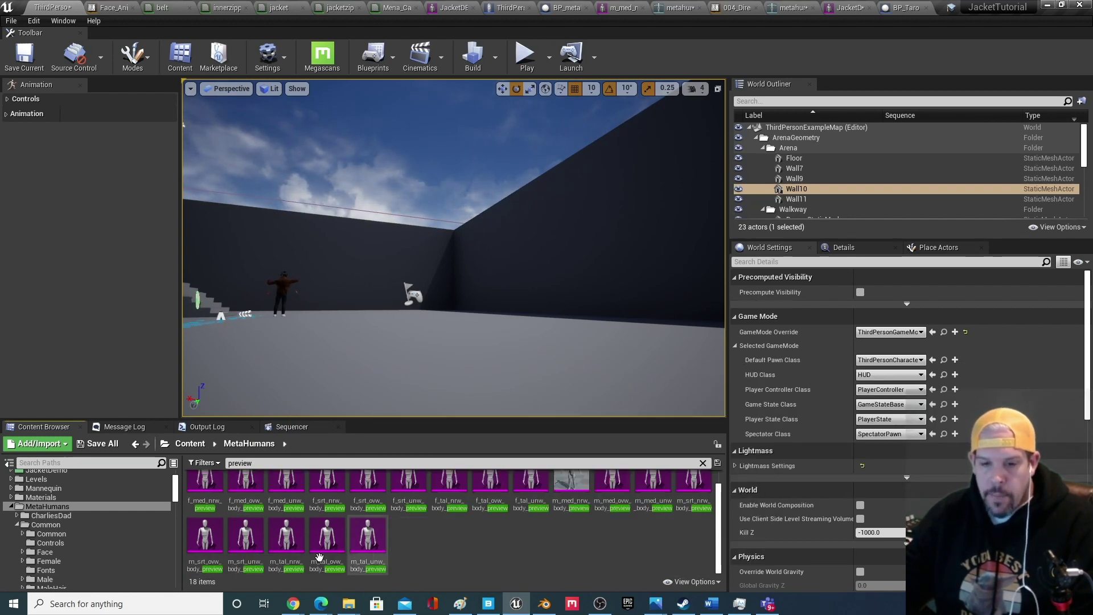
{"action": "scroll", "coordinate": [575, 501], "scroll_direction": "up", "scroll_amount": 1}
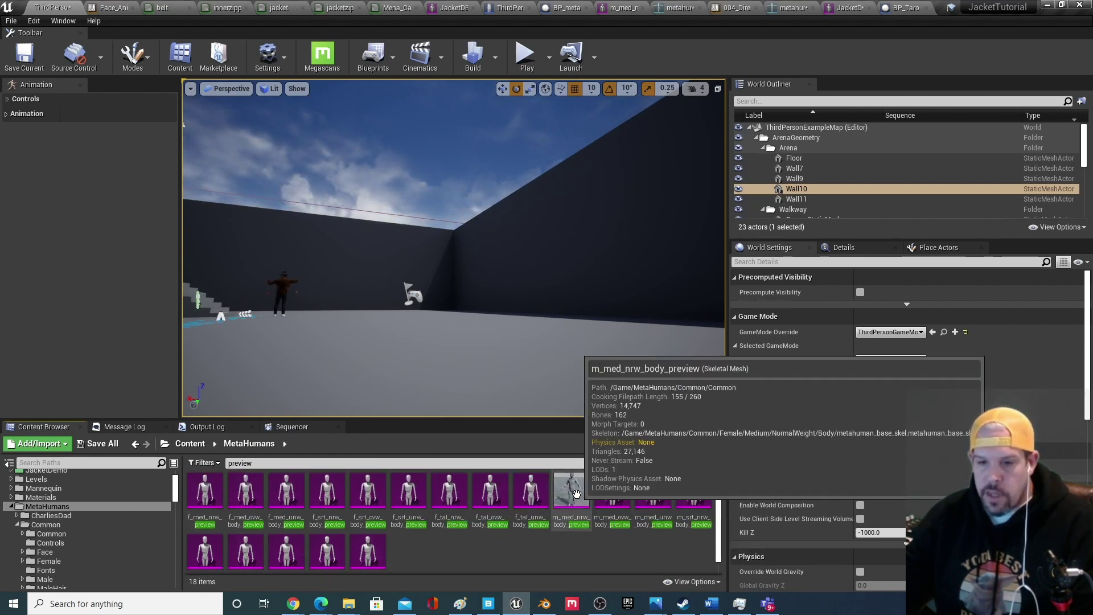
Inspect the m_med_nrw_body_preview mesh in its editor, zooming in, then return to the level.
{"action": "left_click", "coordinate": [577, 493]}
{"action": "double_click", "coordinate": [576, 493]}
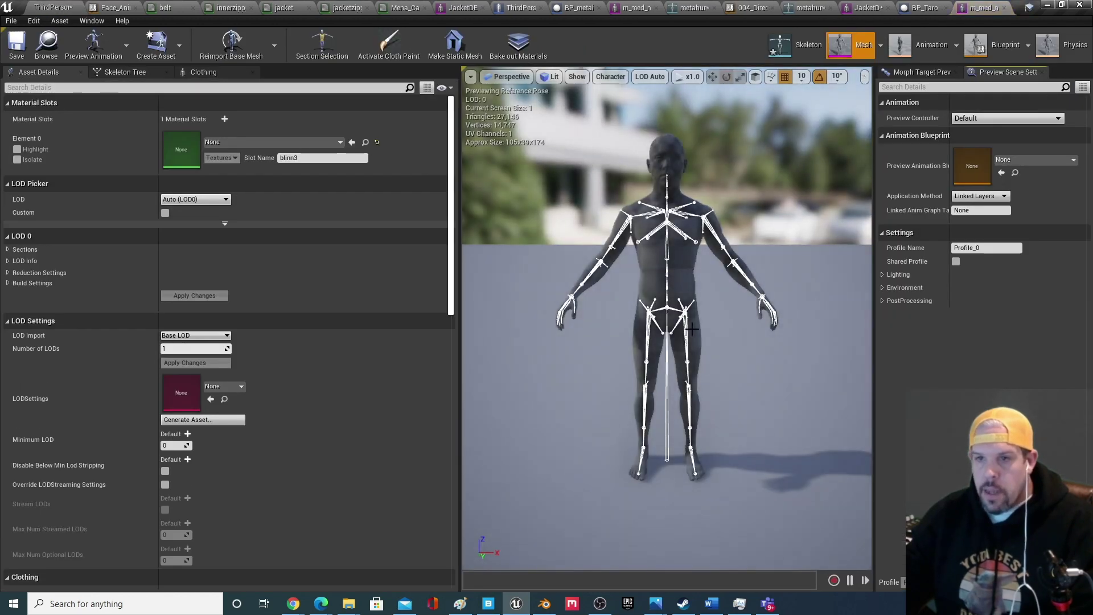
{"action": "scroll", "coordinate": [699, 269], "scroll_direction": "down", "scroll_amount": 2}
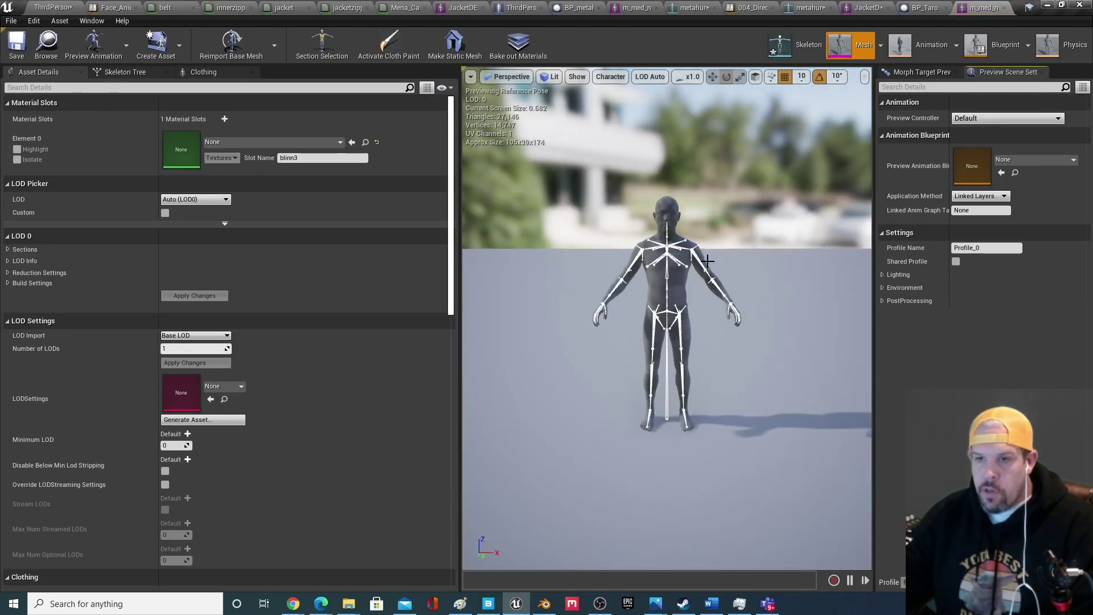
{"action": "scroll", "coordinate": [707, 260], "scroll_direction": "up", "scroll_amount": 2}
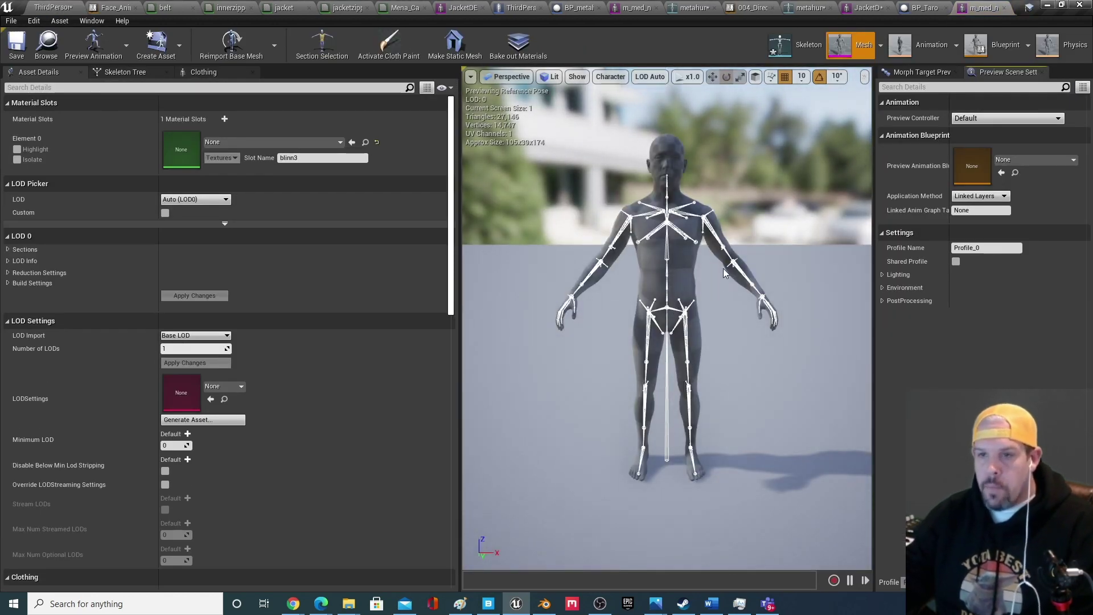
{"action": "left_click", "coordinate": [50, 7]}
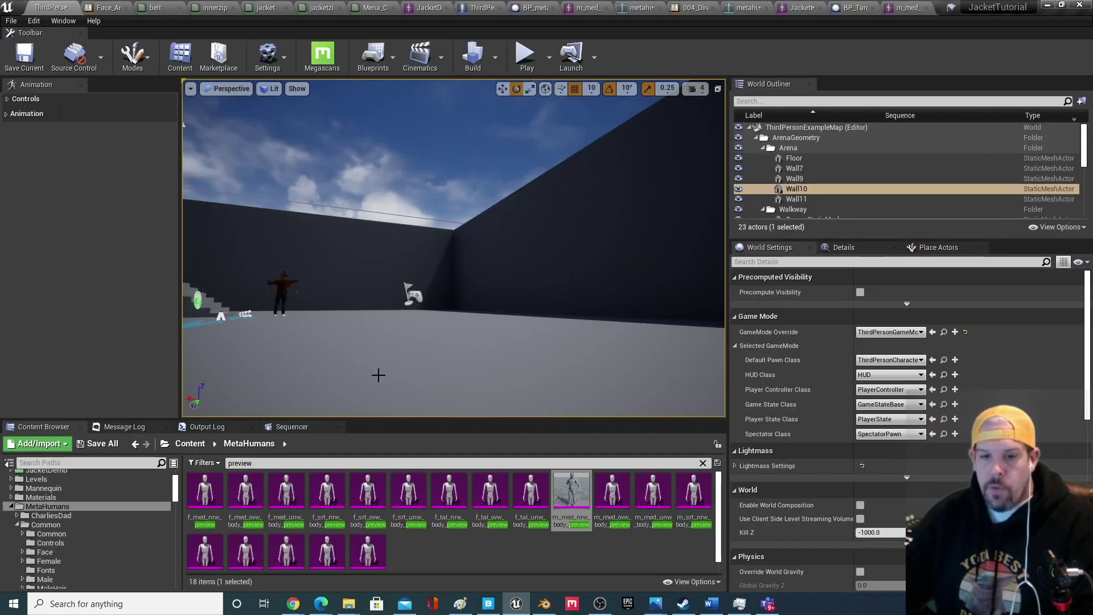
Inspect the m_tal_unw_body_preview mesh, close its editor and return to the level.
{"action": "double_click", "coordinate": [365, 550]}
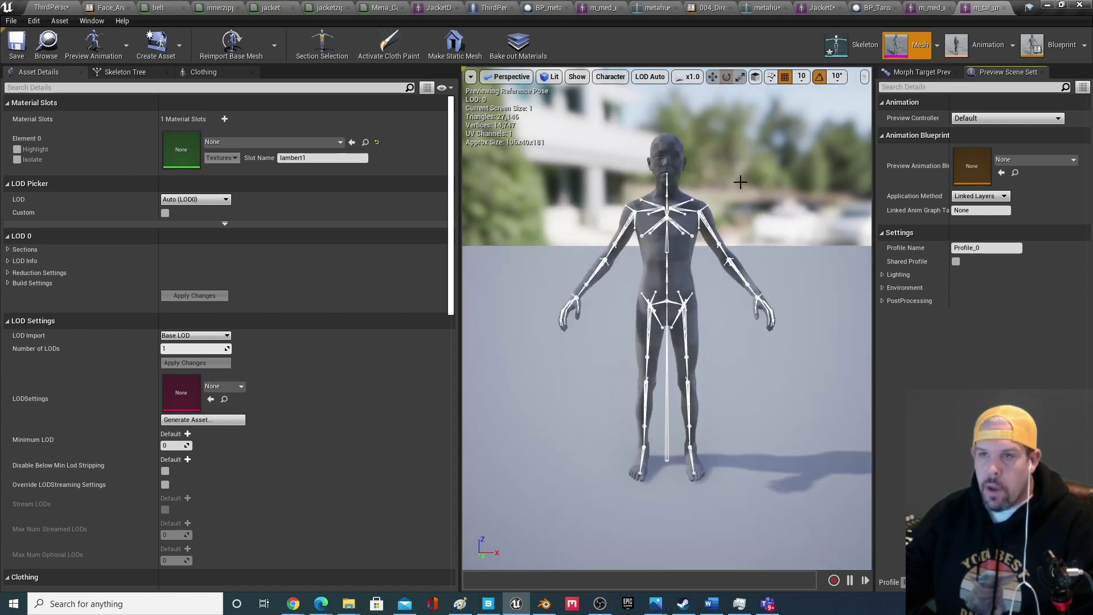
{"action": "left_click", "coordinate": [1005, 7]}
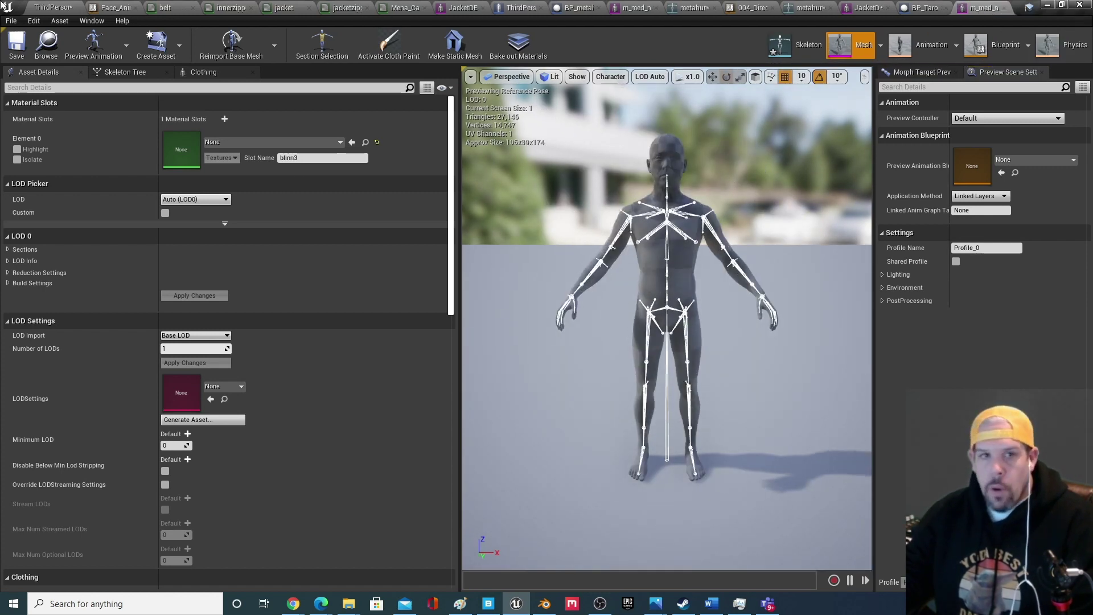
{"action": "left_click", "coordinate": [45, 6]}
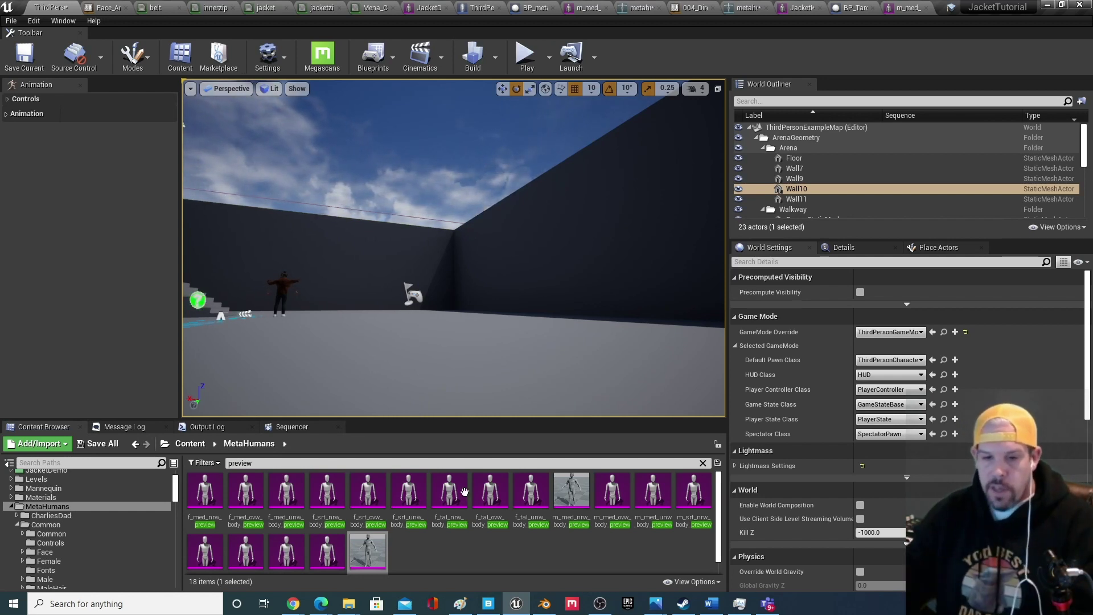
Start an FBX export of the m_med_nrw_body_preview mesh, then cancel it.
{"action": "mouse_move", "coordinate": [453, 529]}
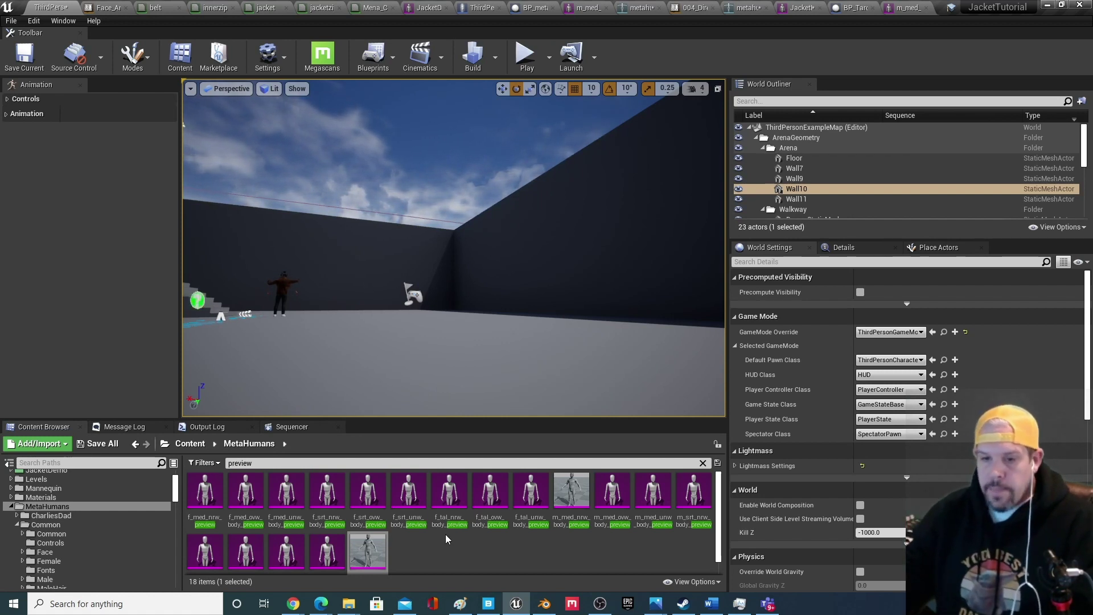
{"action": "scroll", "coordinate": [445, 541], "scroll_direction": "down", "scroll_amount": 1}
{"action": "left_click", "coordinate": [490, 564]}
{"action": "scroll", "coordinate": [523, 555], "scroll_direction": "up", "scroll_amount": 1}
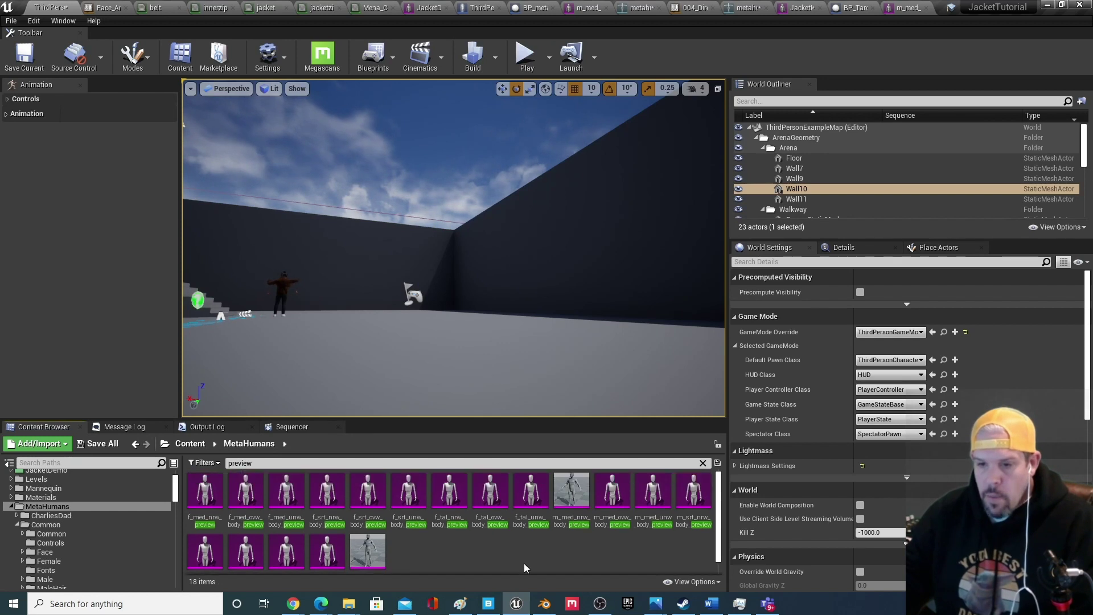
{"action": "left_click", "coordinate": [572, 515]}
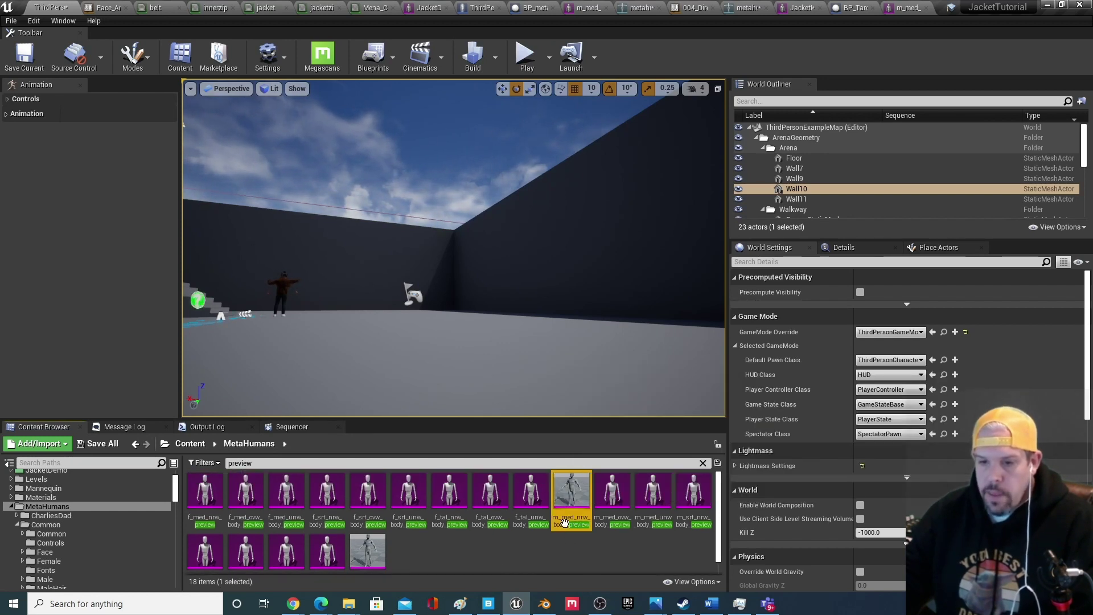
{"action": "right_click", "coordinate": [567, 488]}
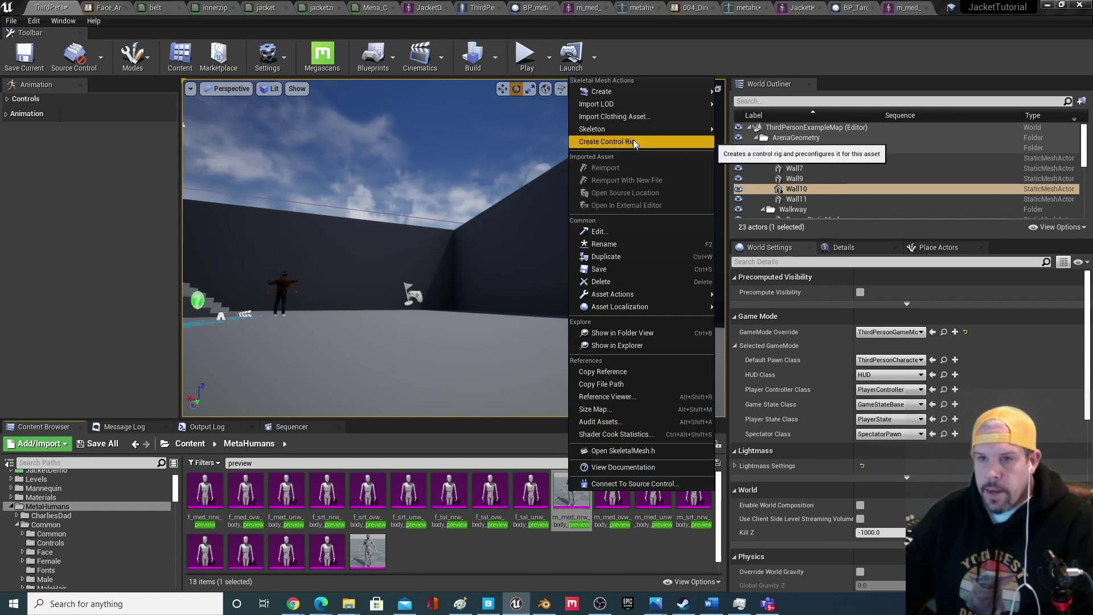
{"action": "mouse_move", "coordinate": [645, 293]}
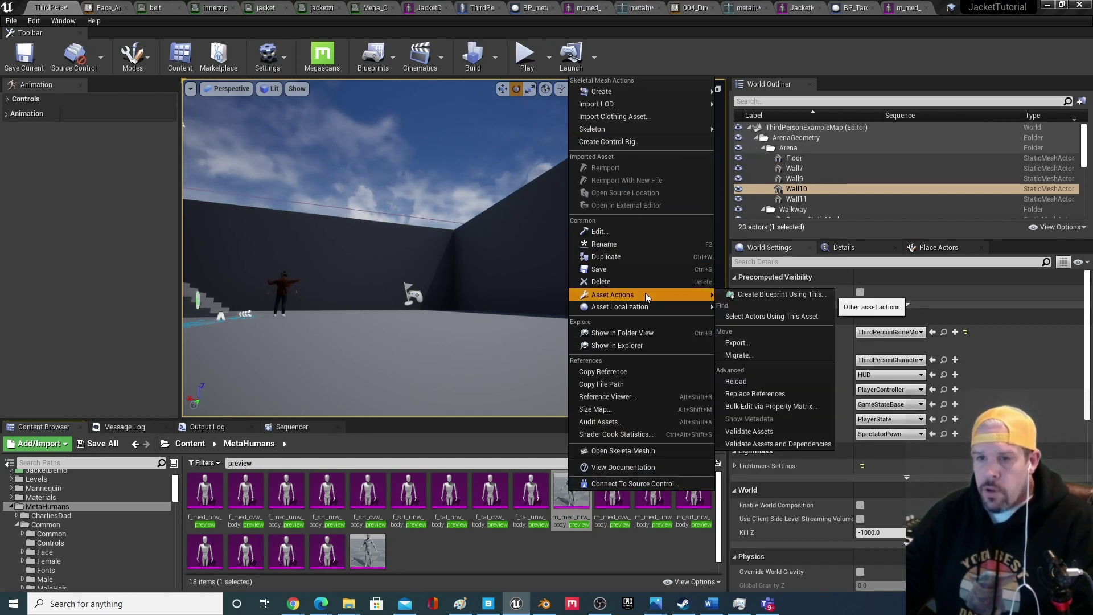
{"action": "left_click", "coordinate": [775, 343]}
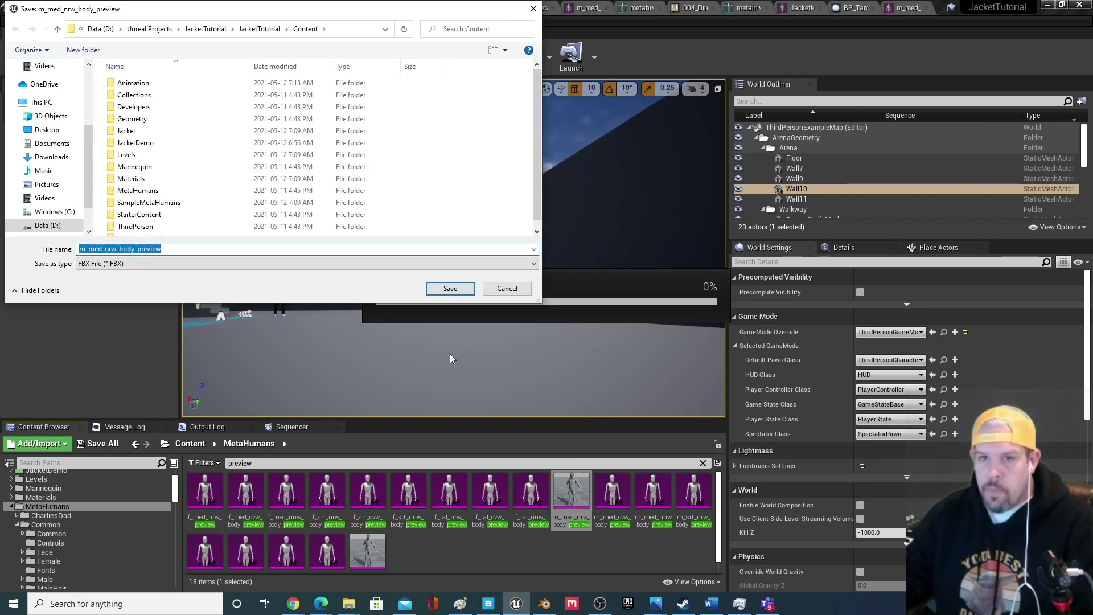
{"action": "left_click", "coordinate": [504, 289]}
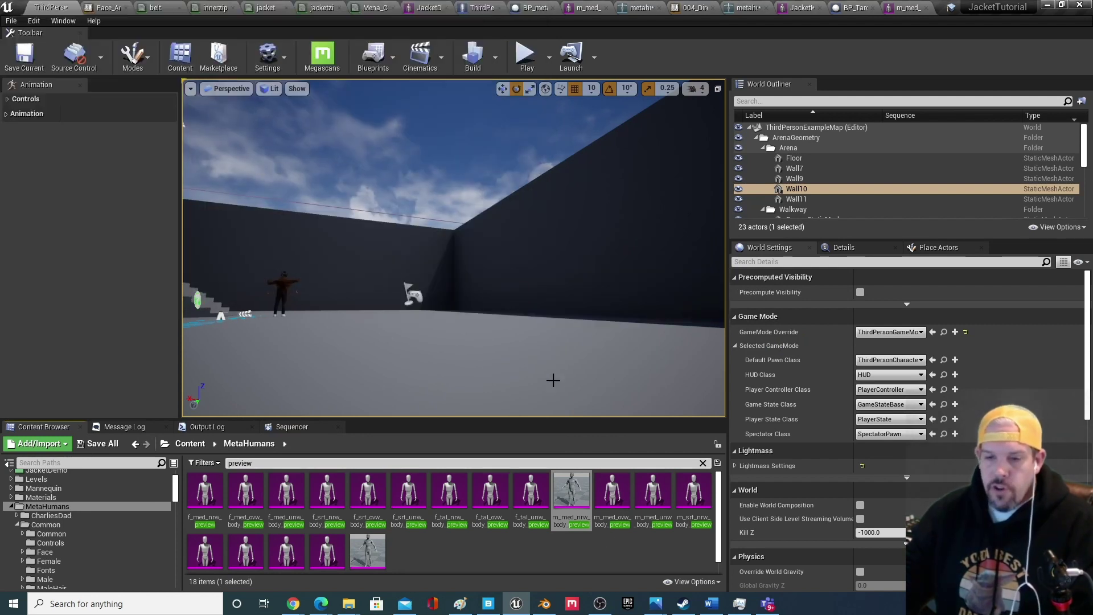
Clear the 'preview' filter, go to the Taro folder and open the BP_Taro blueprint.
{"action": "left_click", "coordinate": [271, 463]}
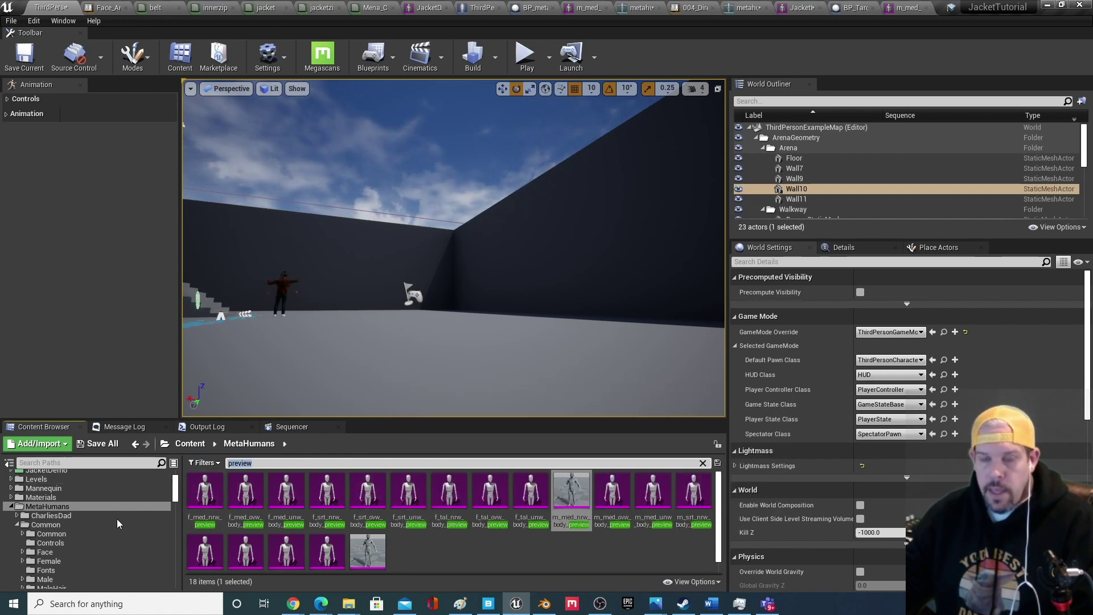
{"action": "scroll", "coordinate": [92, 524], "scroll_direction": "down", "scroll_amount": 2}
{"action": "scroll", "coordinate": [98, 542], "scroll_direction": "down", "scroll_amount": 3}
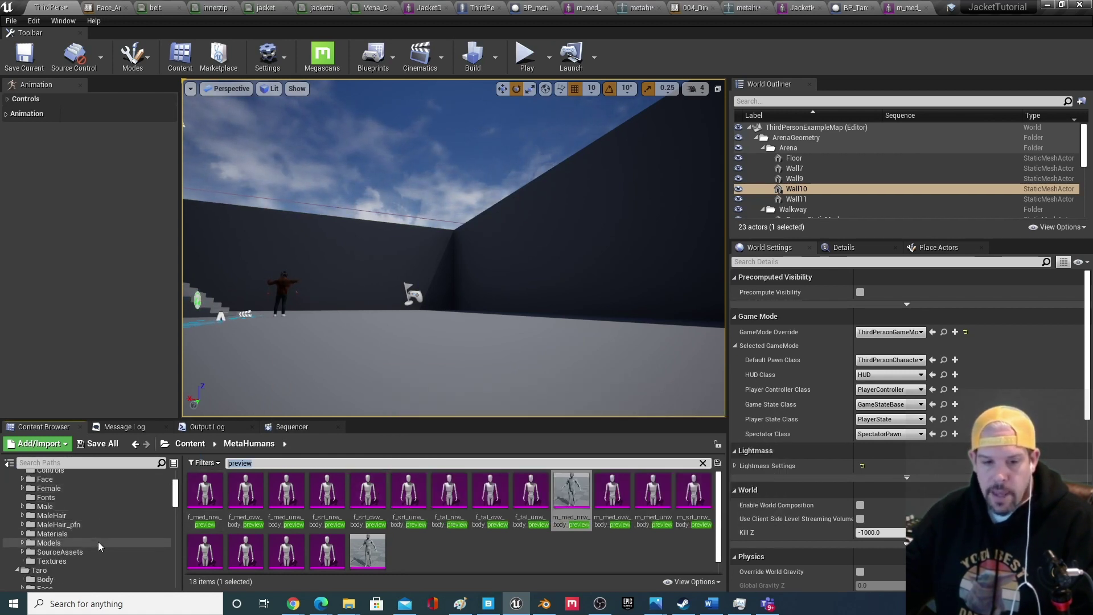
{"action": "left_click", "coordinate": [67, 577]}
{"action": "scroll", "coordinate": [90, 545], "scroll_direction": "down", "scroll_amount": 2}
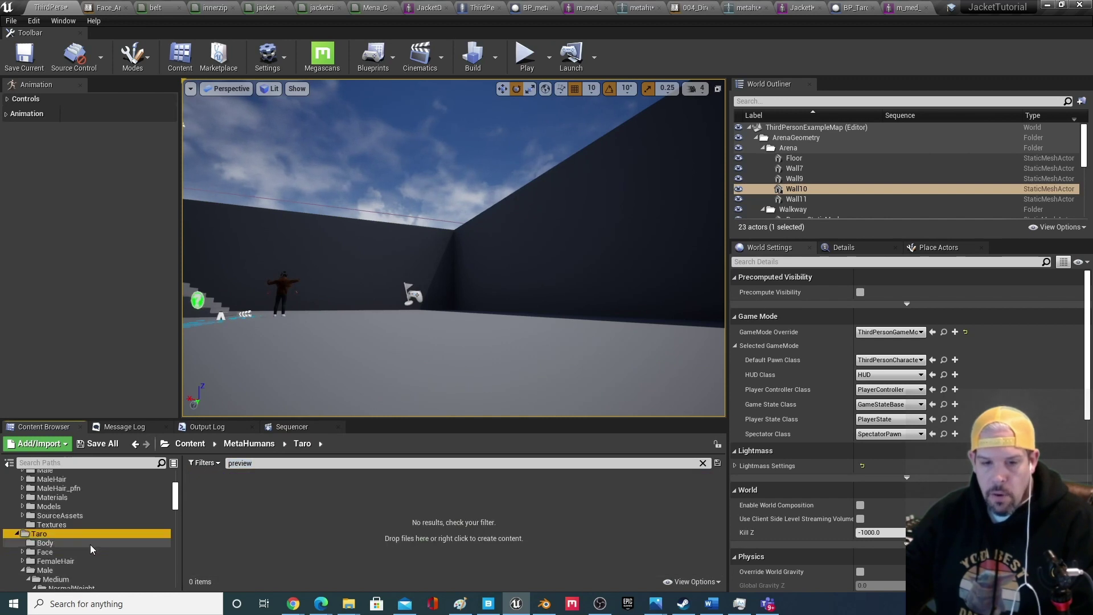
{"action": "left_click", "coordinate": [703, 463]}
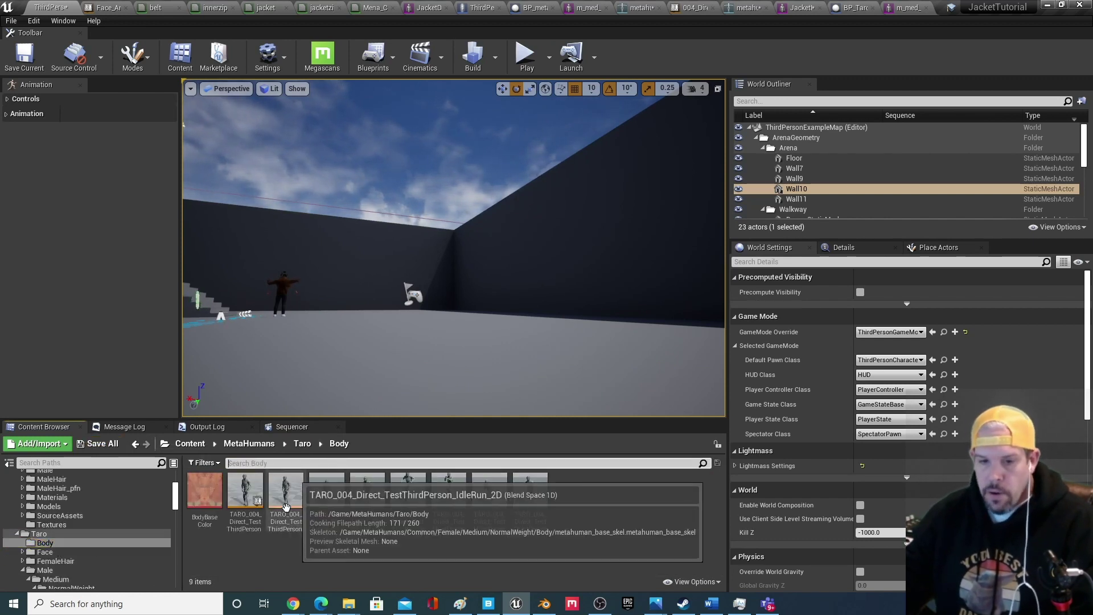
{"action": "left_click", "coordinate": [104, 534]}
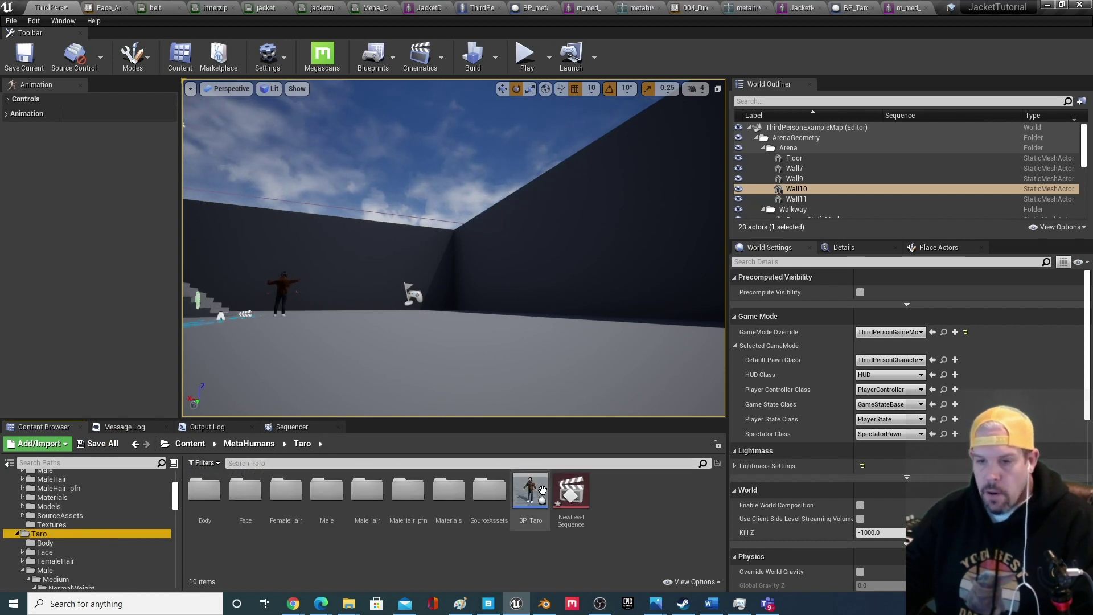
{"action": "double_click", "coordinate": [532, 493]}
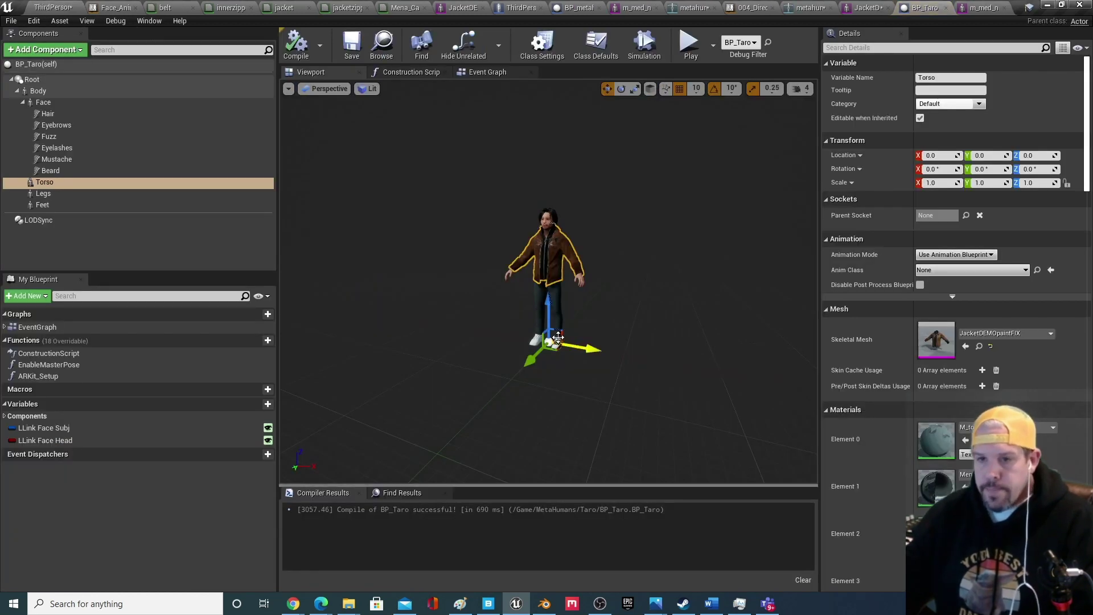
Set the Torso skeletal mesh to m_med_nrw_top_hoodie_nrm and browse to it in the Content Browser.
{"action": "scroll", "coordinate": [520, 327], "scroll_direction": "up", "scroll_amount": 5}
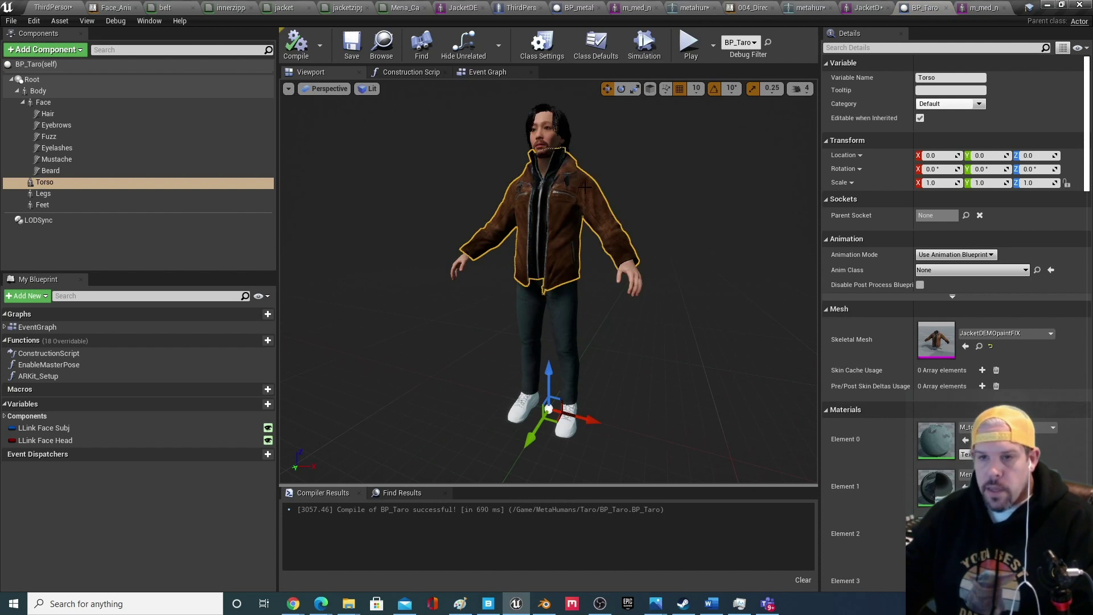
{"action": "left_click", "coordinate": [1014, 333]}
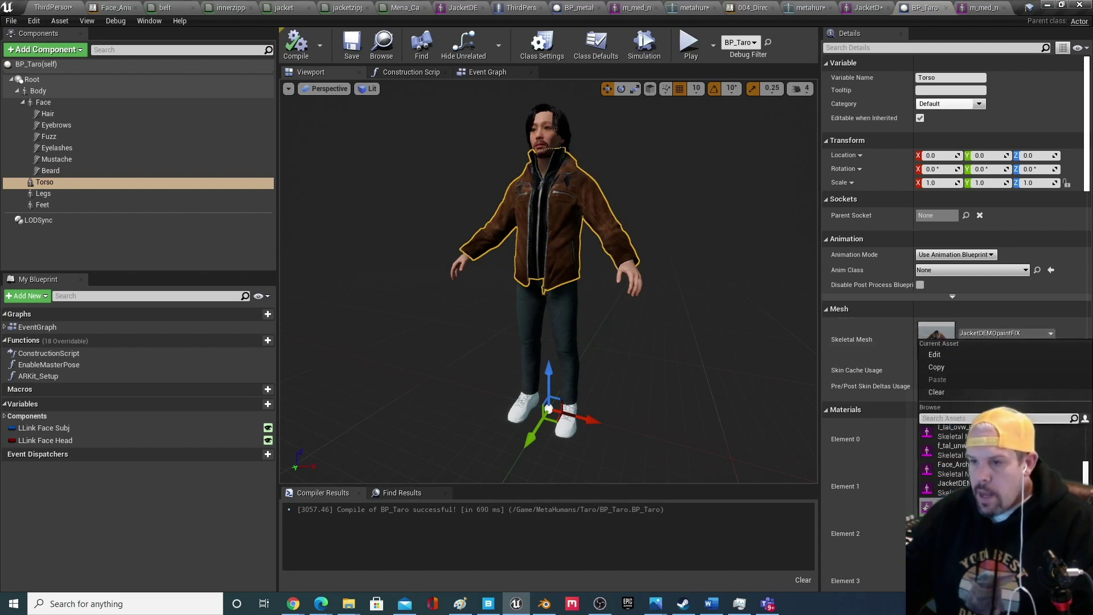
{"action": "type", "text": "hood"}
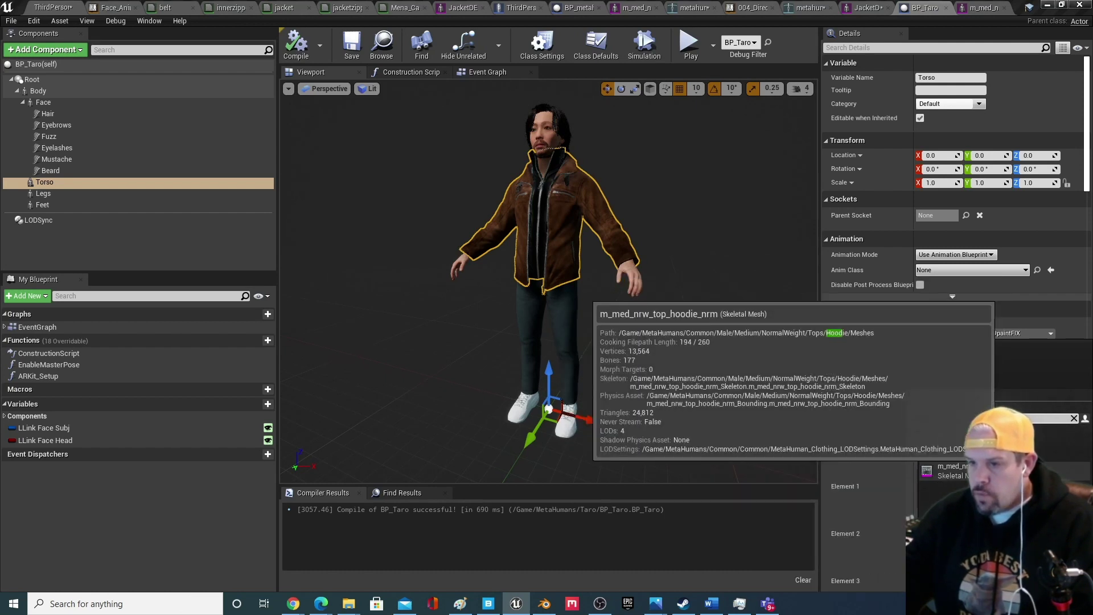
{"action": "left_click", "coordinate": [966, 308]}
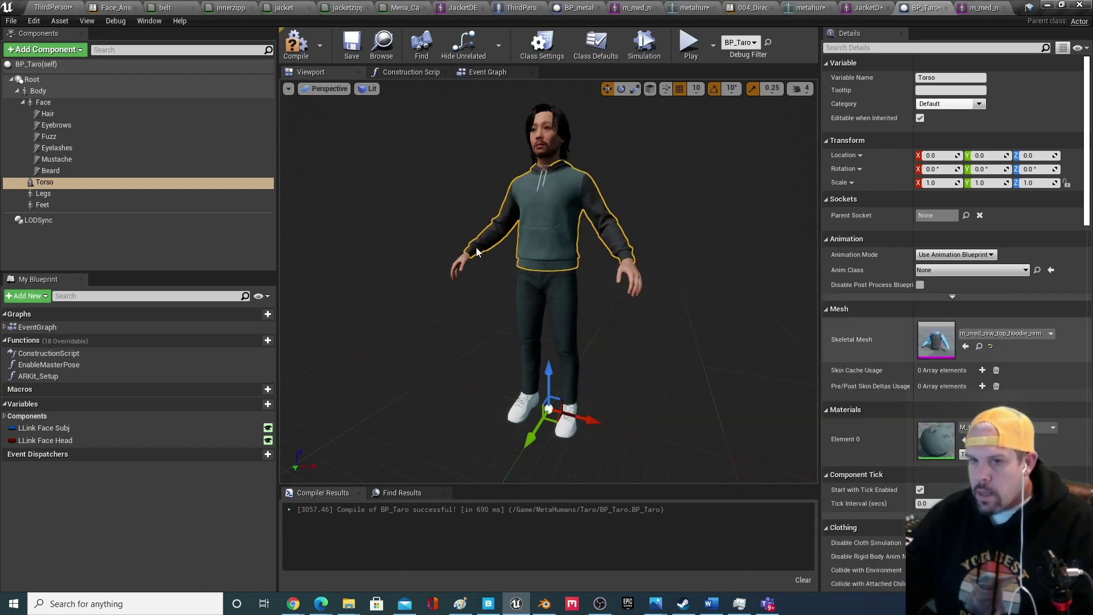
{"action": "left_click", "coordinate": [979, 346]}
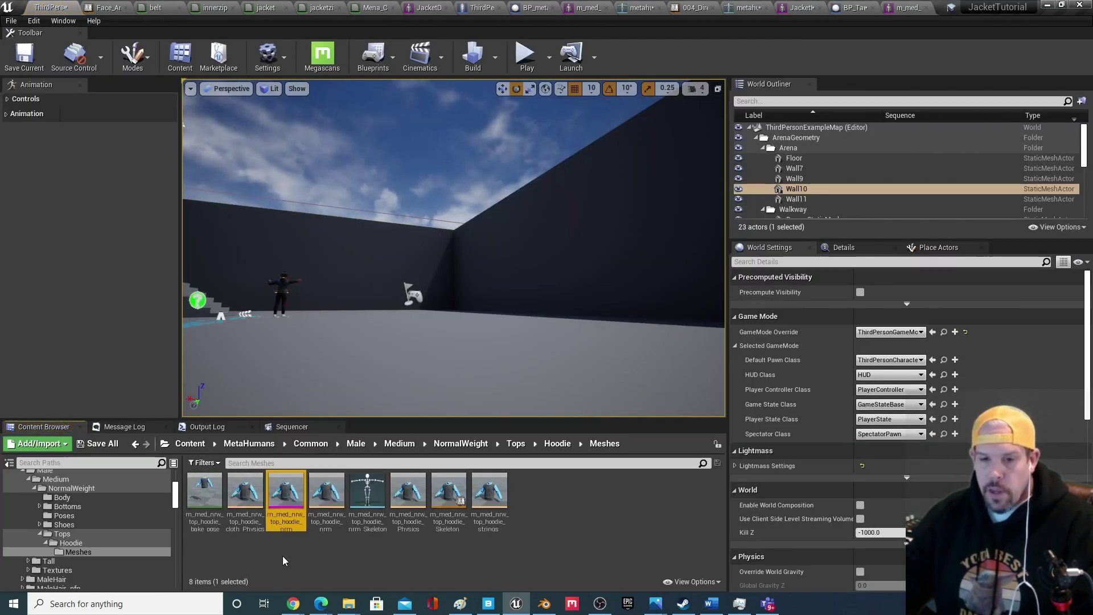
{"action": "double_click", "coordinate": [327, 490]}
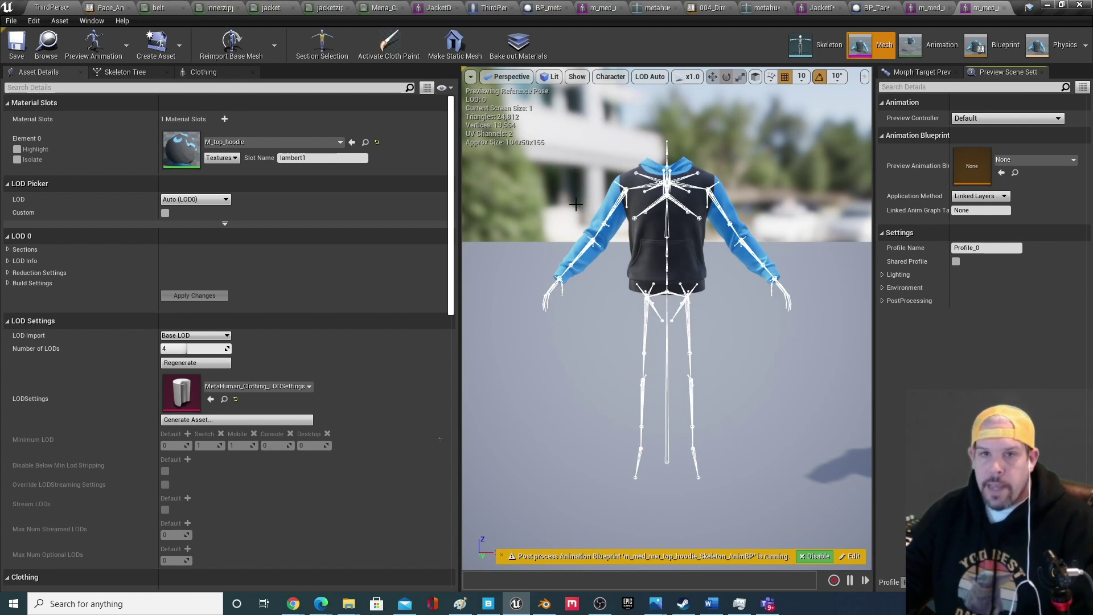
{"action": "left_click", "coordinate": [52, 7]}
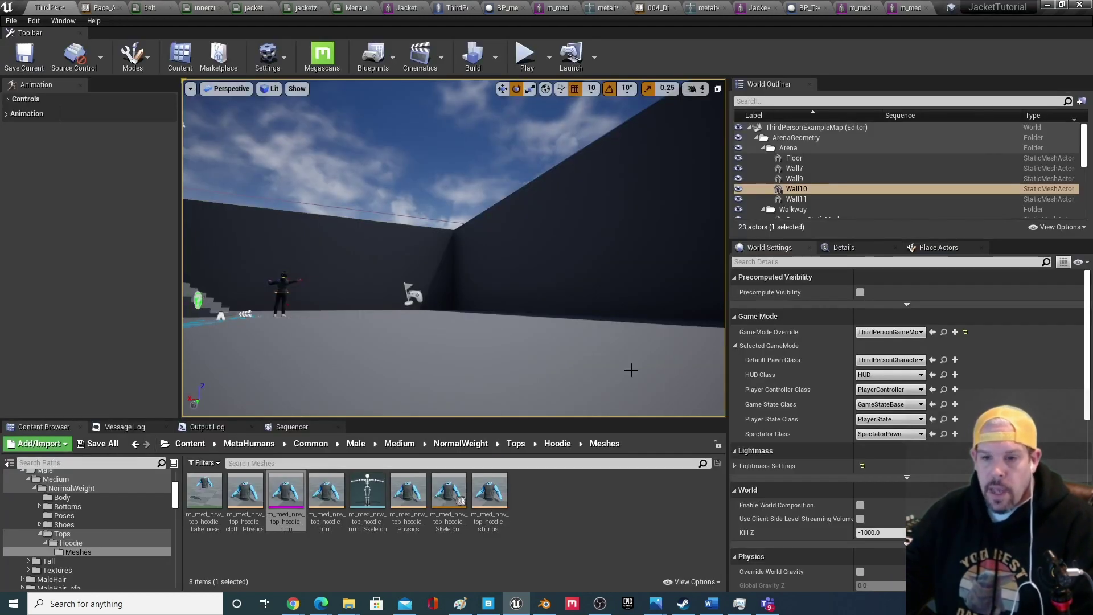
{"action": "right_click", "coordinate": [285, 491]}
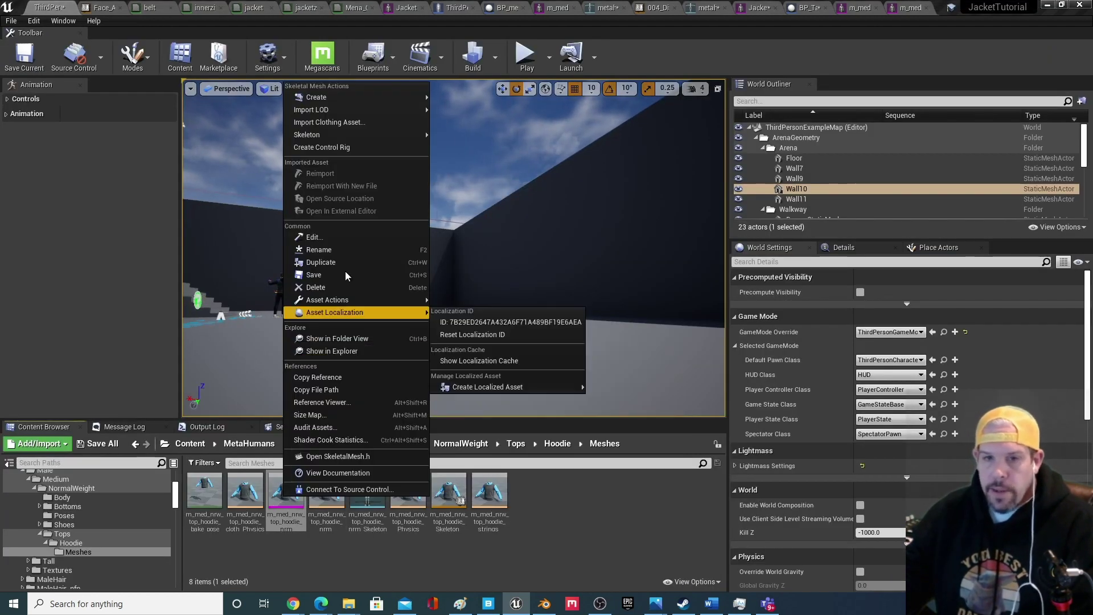
{"action": "mouse_move", "coordinate": [349, 138]}
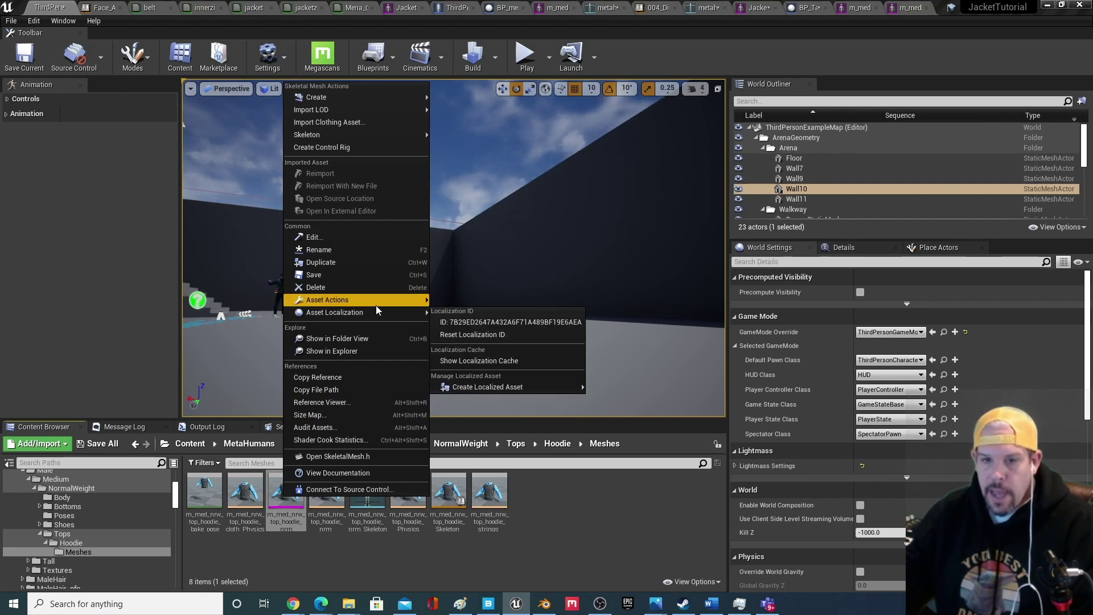
{"action": "mouse_move", "coordinate": [383, 307]}
{"action": "left_click", "coordinate": [475, 345]}
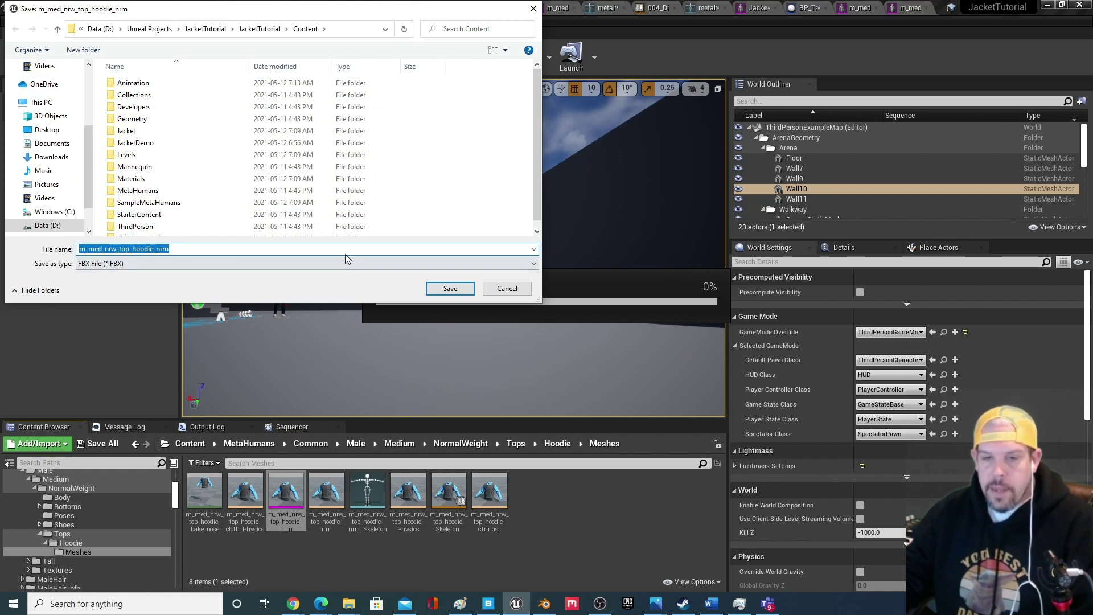
{"action": "left_click", "coordinate": [505, 289]}
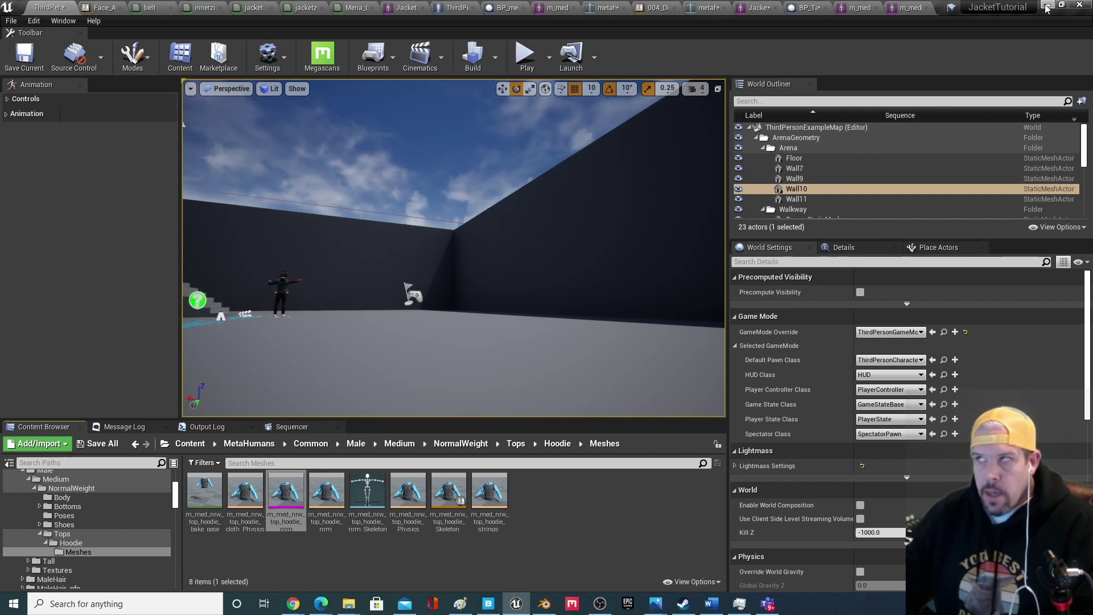
{"action": "left_click", "coordinate": [544, 604]}
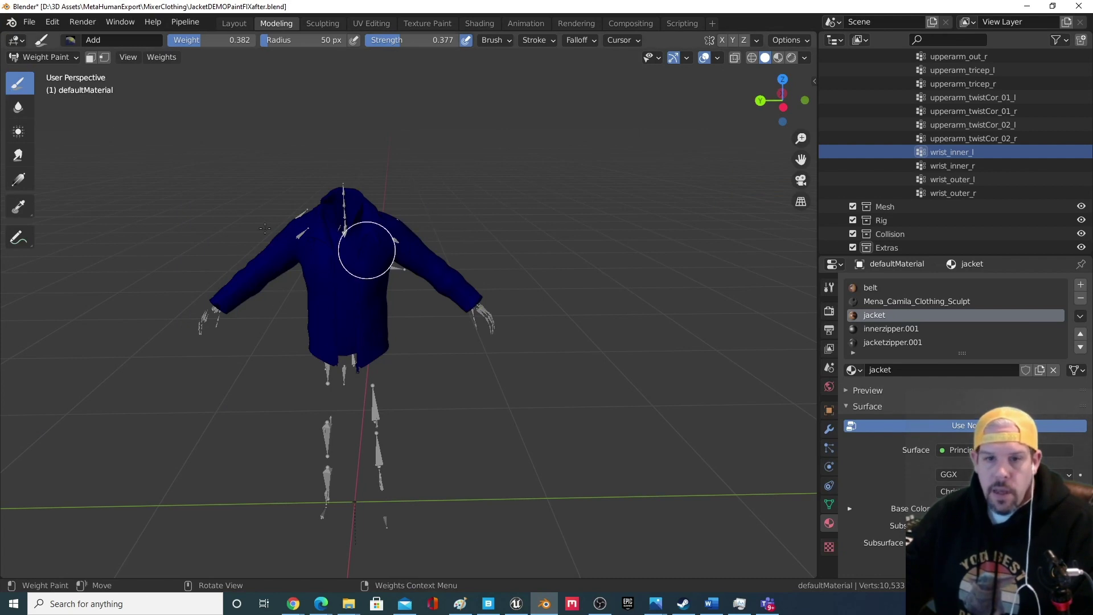
Open Jacket.blend, discarding the unsaved changes to the current file.
{"action": "left_click", "coordinate": [33, 22]}
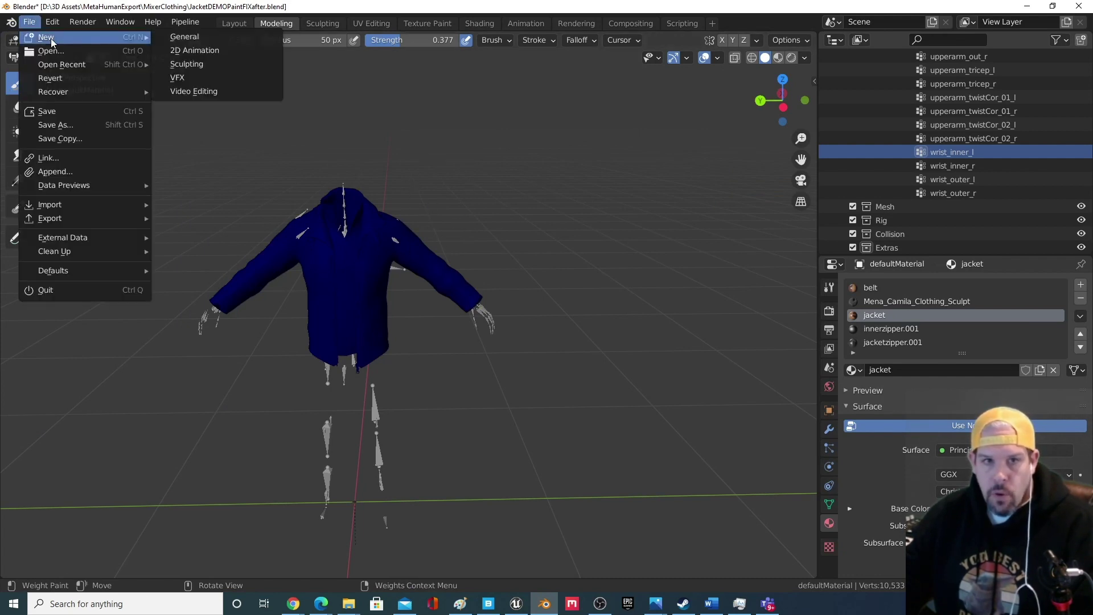
{"action": "mouse_move", "coordinate": [53, 38]}
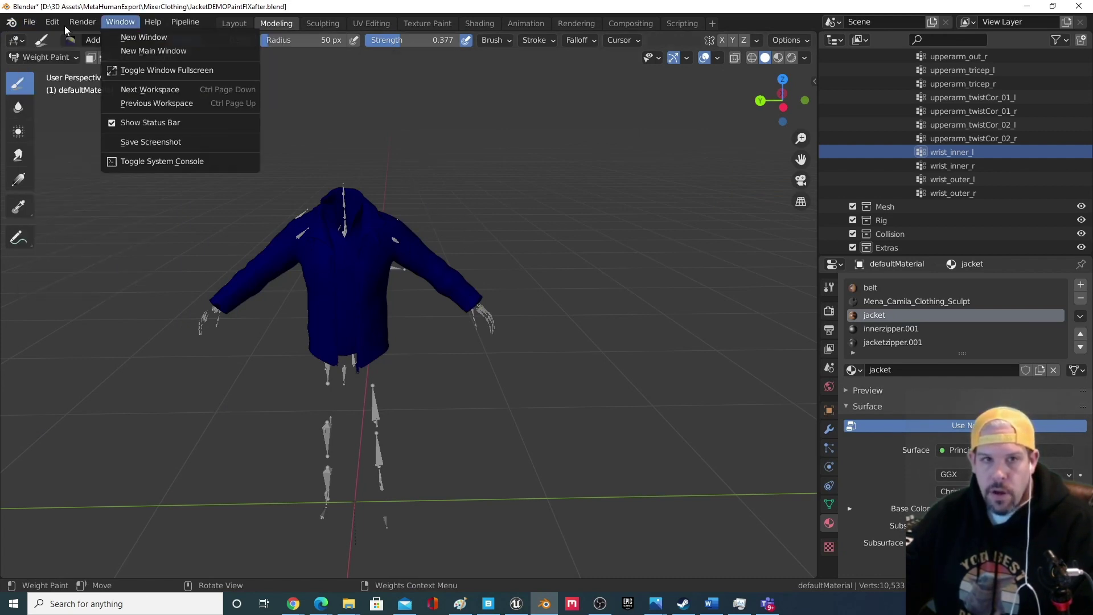
{"action": "left_click", "coordinate": [27, 23]}
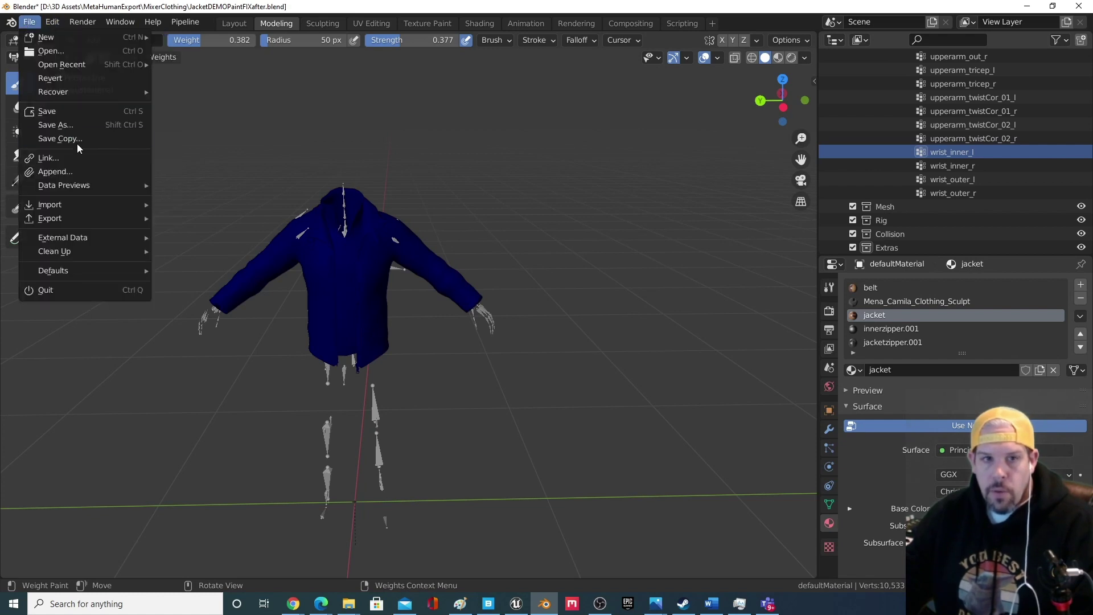
{"action": "left_click", "coordinate": [79, 50]}
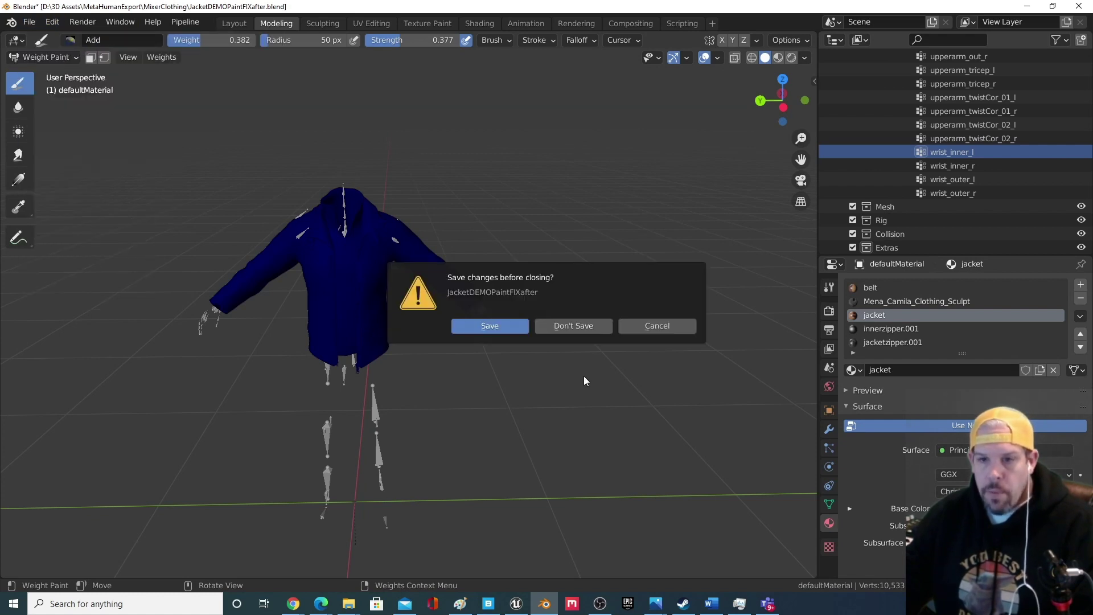
{"action": "left_click", "coordinate": [573, 325]}
{"action": "left_click", "coordinate": [451, 173]}
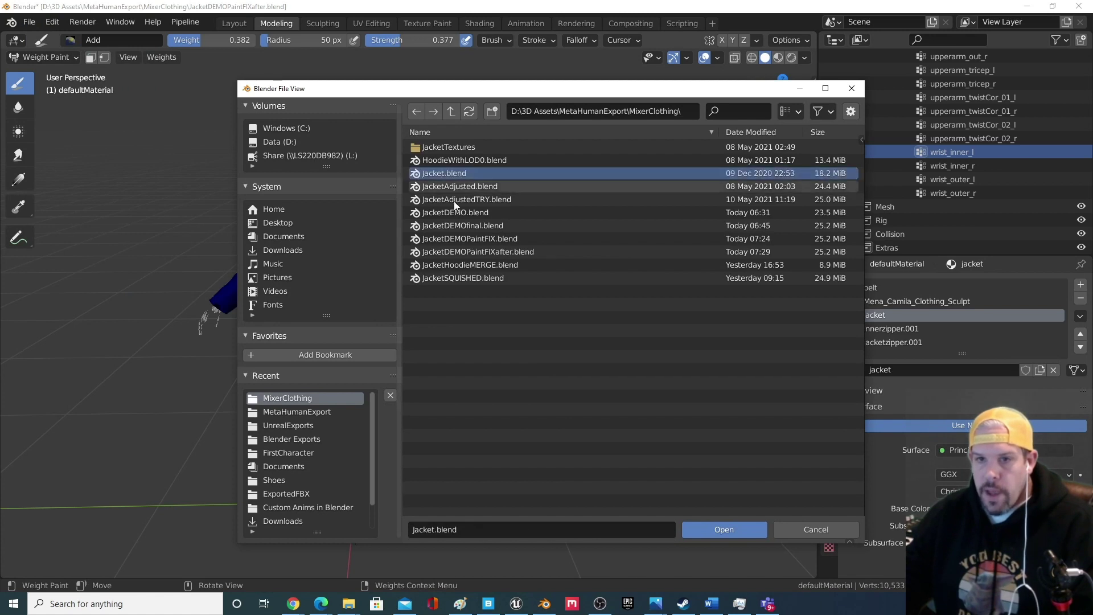
{"action": "left_click", "coordinate": [729, 530]}
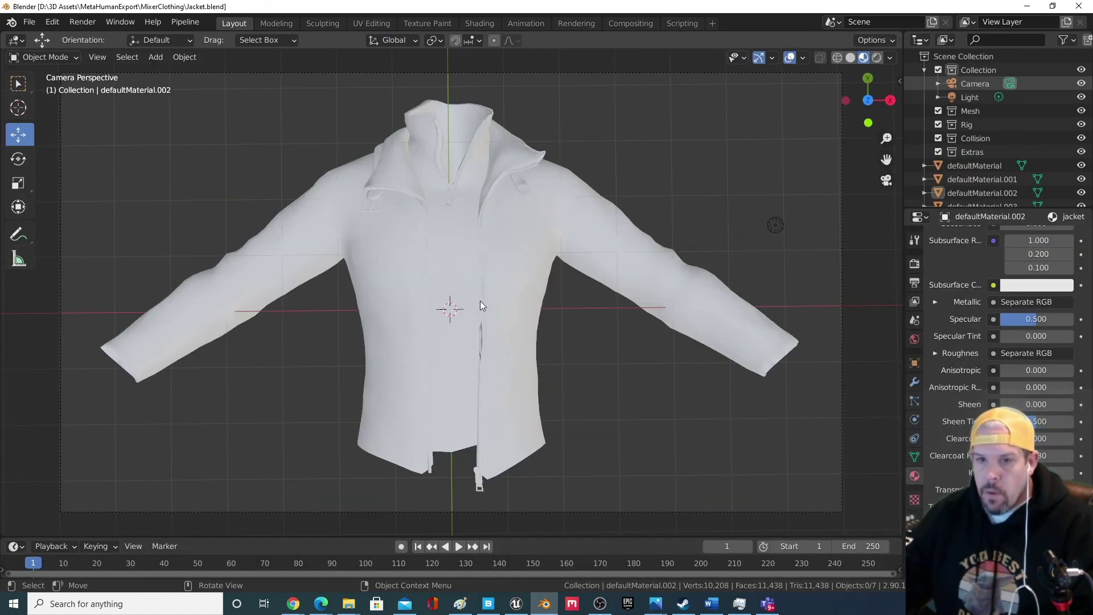
Orbit and pan around the textured leather jacket, then select the Camera and Light.
{"action": "scroll", "coordinate": [481, 300], "scroll_direction": "down", "scroll_amount": 3}
{"action": "right_click", "coordinate": [472, 301]}
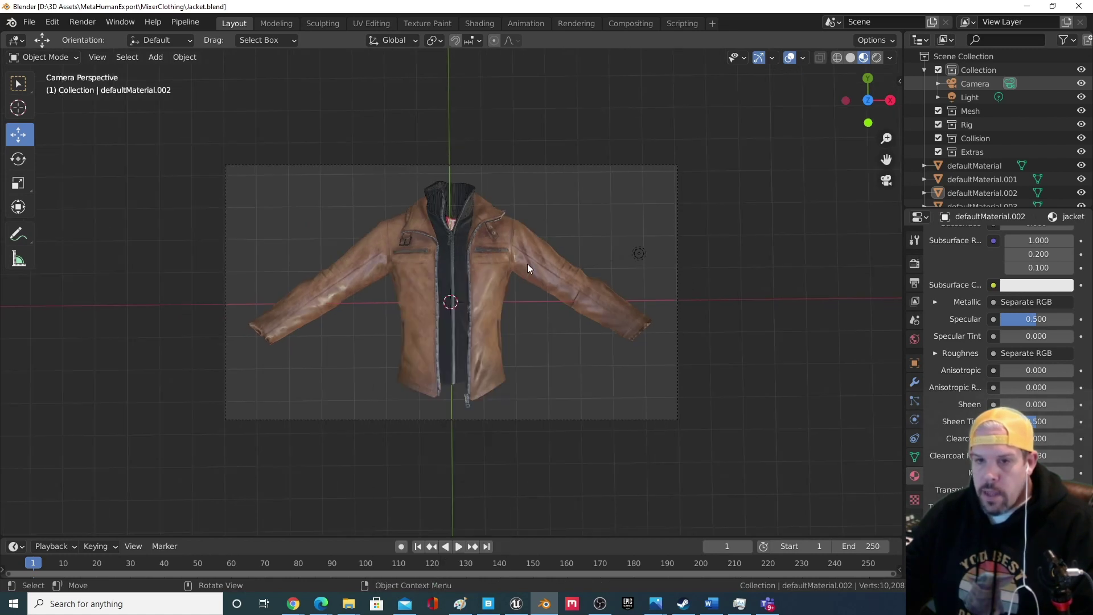
{"action": "middle_click_drag", "start_coordinate": [506, 318], "coordinate": [557, 319]}
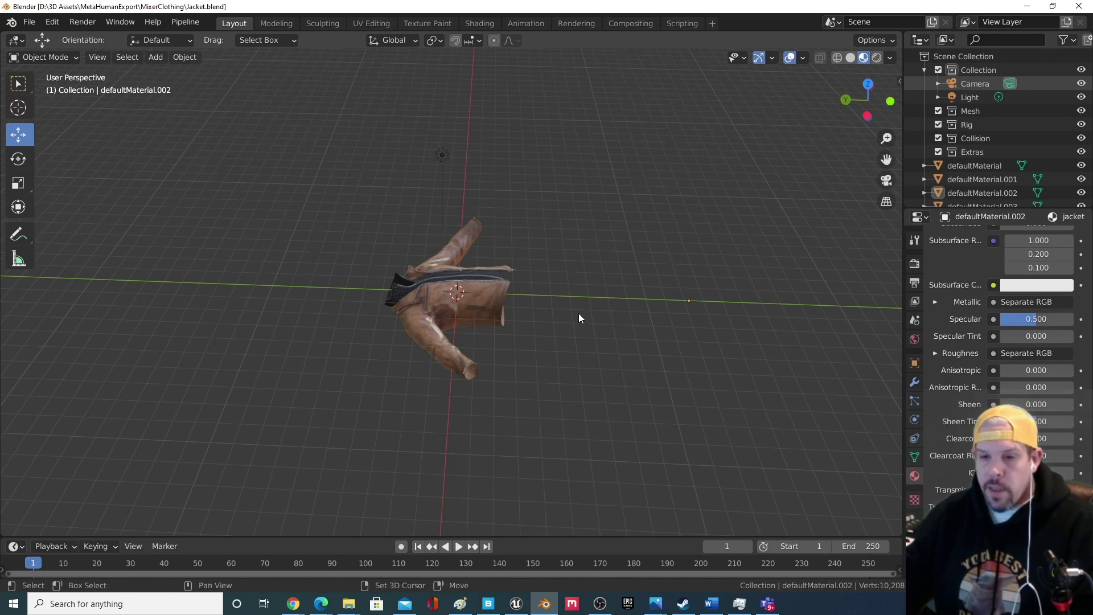
{"action": "middle_click_drag", "start_coordinate": [581, 317], "coordinate": [648, 374], "text": "shift"}
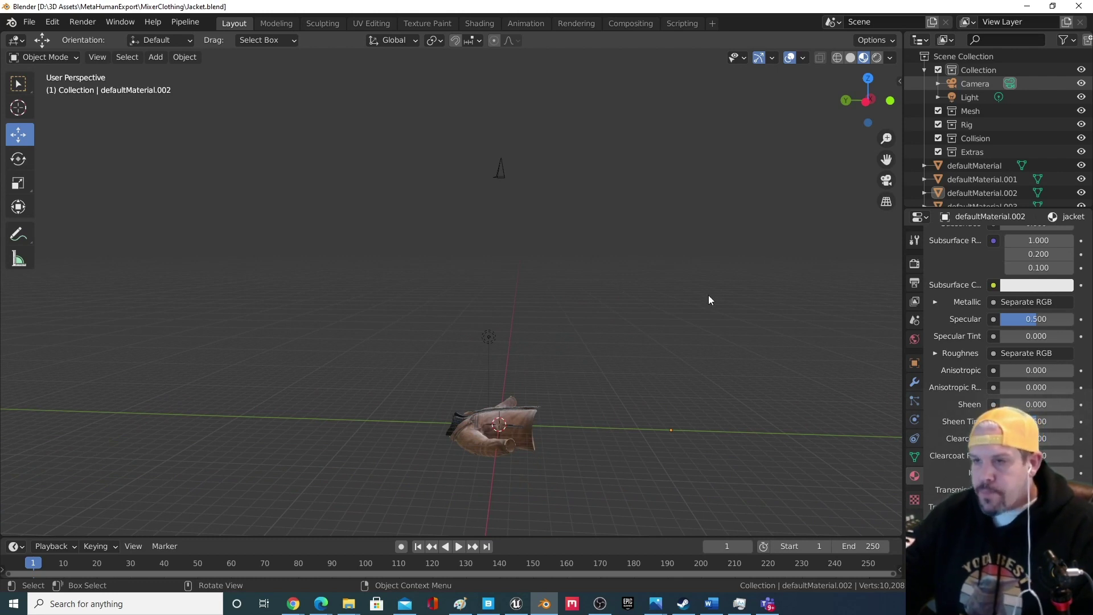
{"action": "left_click", "coordinate": [949, 84]}
{"action": "left_click", "coordinate": [971, 99], "text": "shift"}
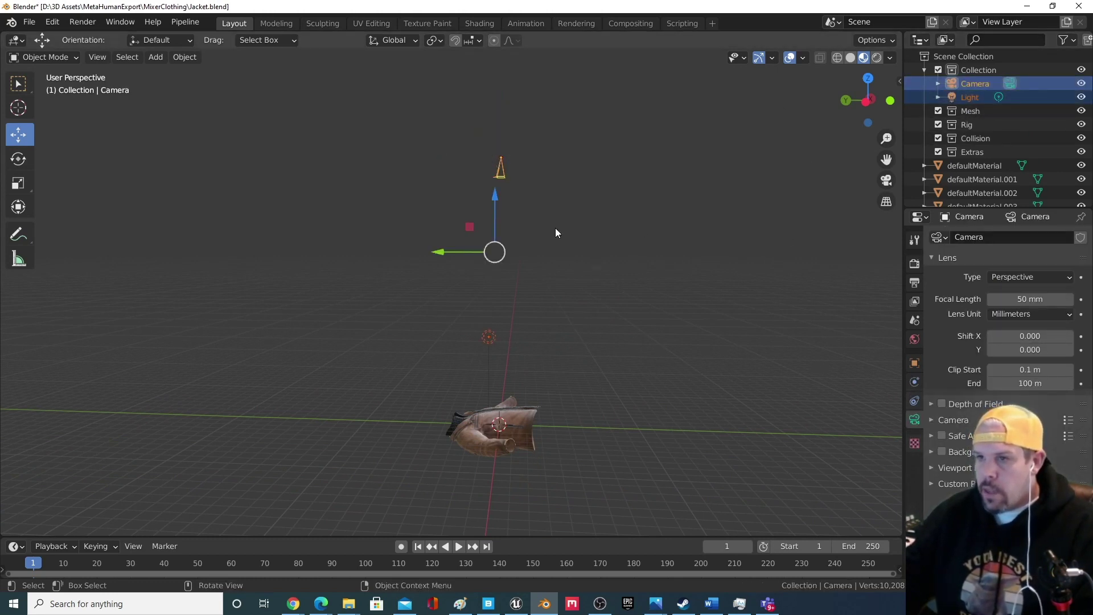
Delete the Camera and Light, then check each jacket part's material through defaultMaterial.004.
{"action": "key", "text": "Delete"}
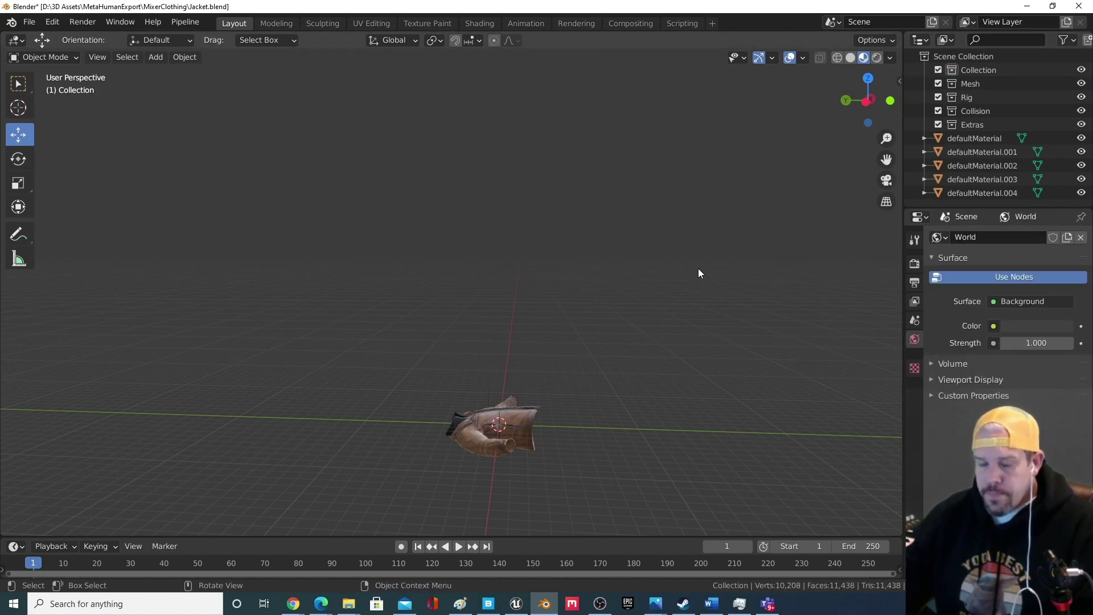
{"action": "left_click", "coordinate": [966, 153]}
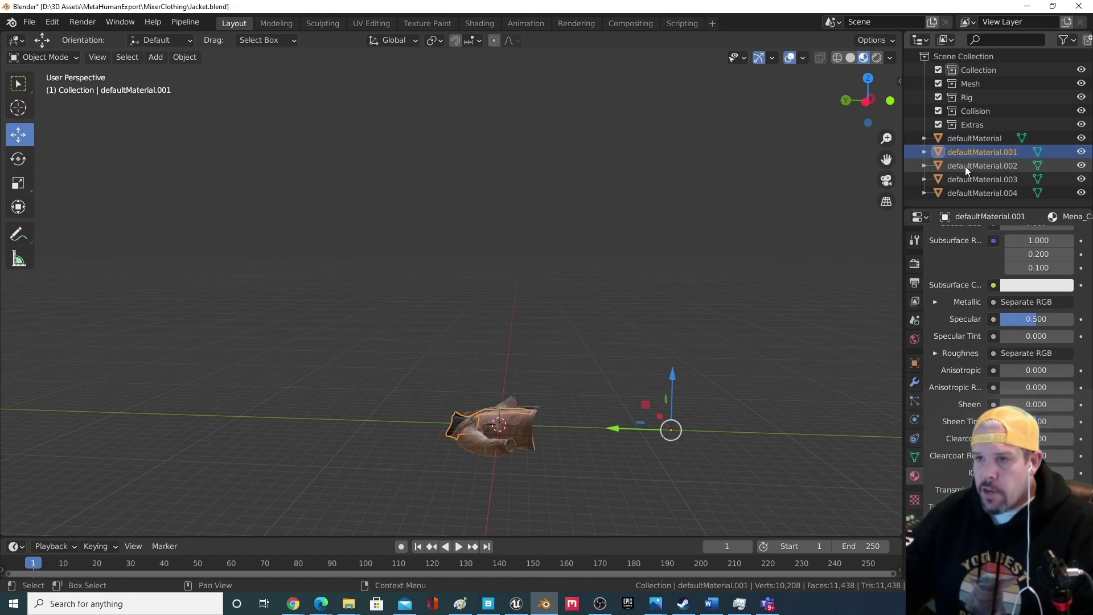
{"action": "left_click", "coordinate": [967, 165]}
{"action": "left_click", "coordinate": [966, 180]}
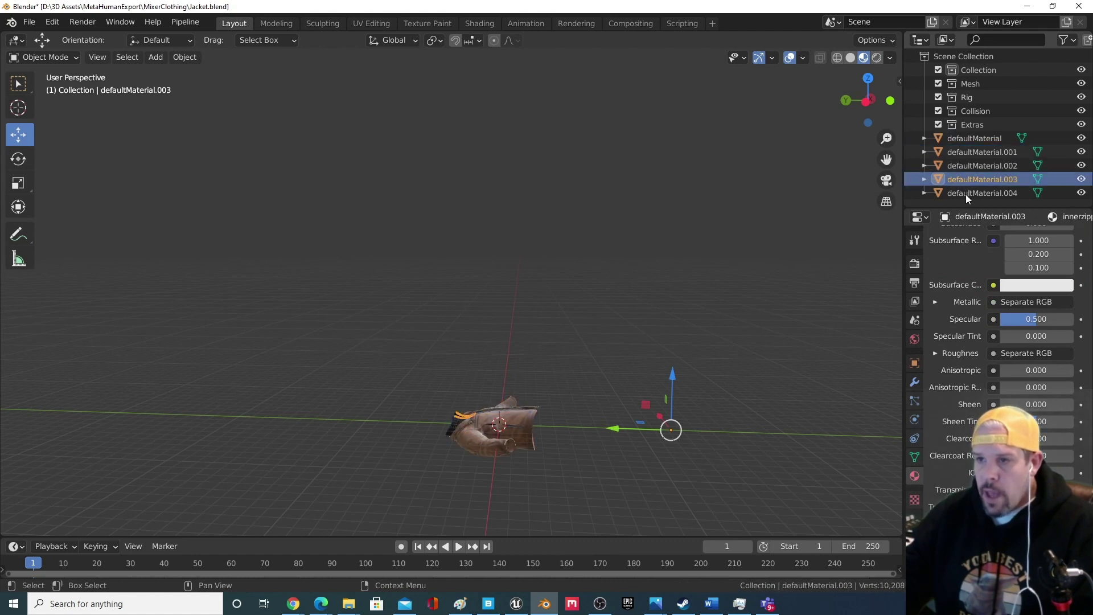
{"action": "left_click", "coordinate": [979, 139]}
{"action": "left_click", "coordinate": [978, 153]}
{"action": "left_click", "coordinate": [977, 166]}
{"action": "left_click", "coordinate": [976, 179]}
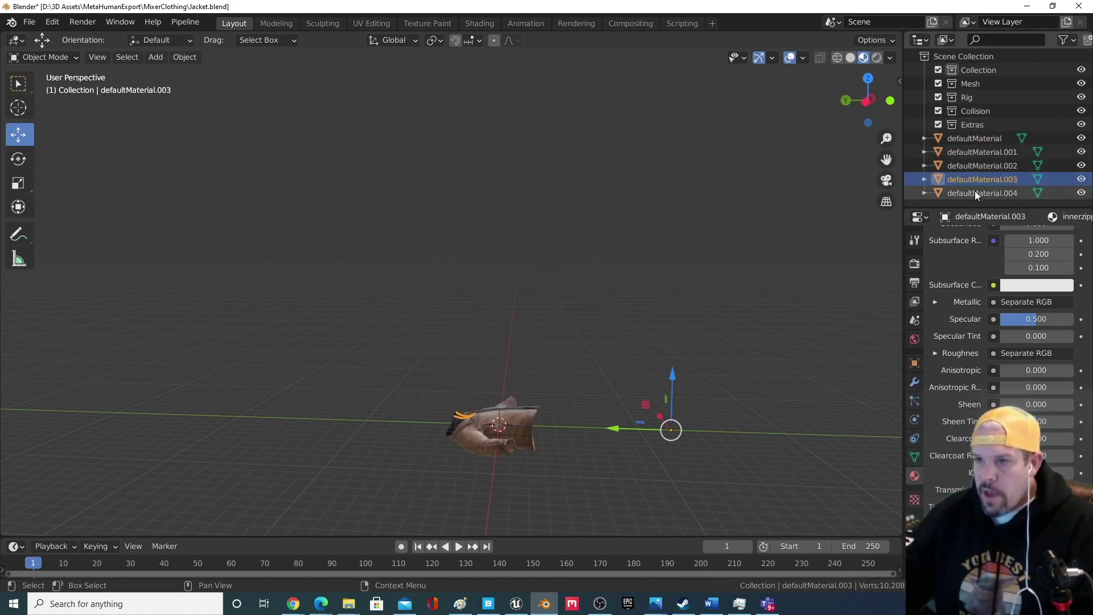
{"action": "left_click", "coordinate": [976, 194]}
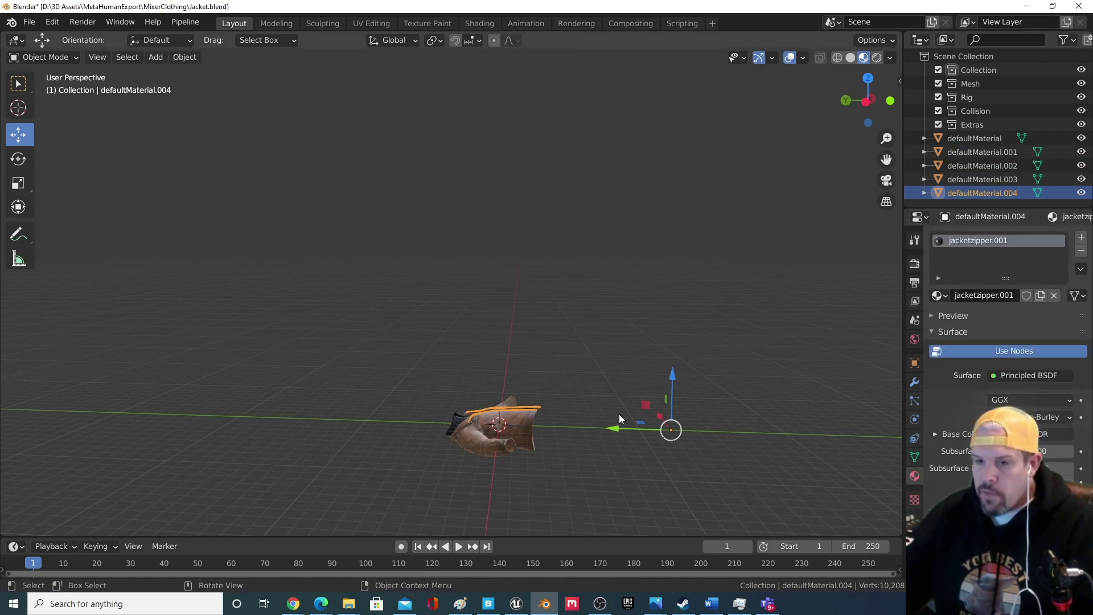
{"action": "middle_click_drag", "start_coordinate": [620, 418], "coordinate": [514, 71]}
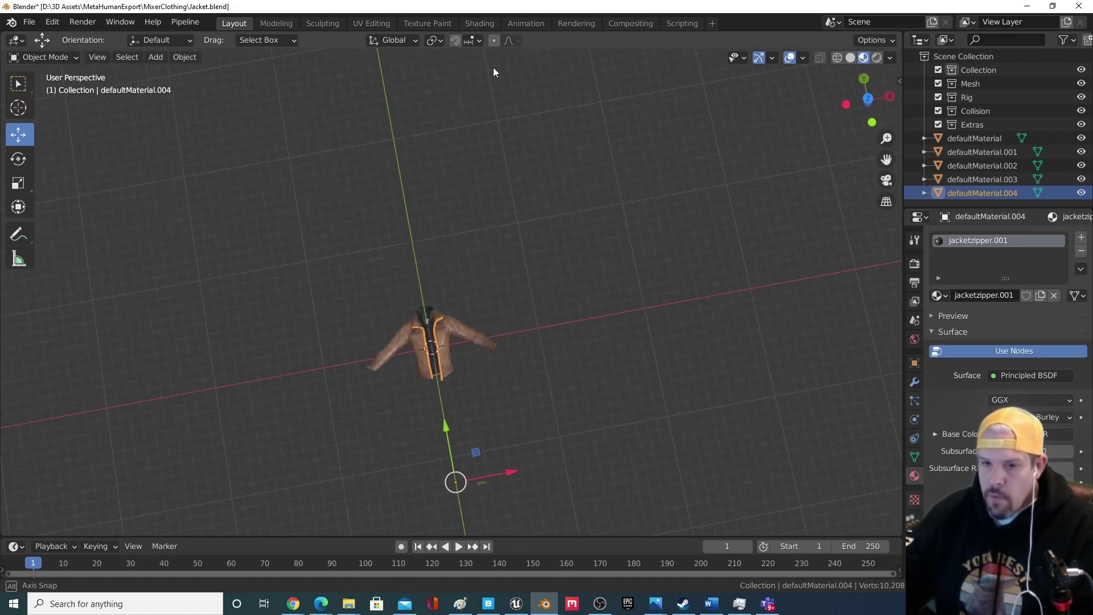
Step back through the jacket parts comparing them, ending on the belt part defaultMaterial.
{"action": "left_click", "coordinate": [975, 180]}
{"action": "left_click", "coordinate": [971, 165]}
{"action": "left_click", "coordinate": [967, 151]}
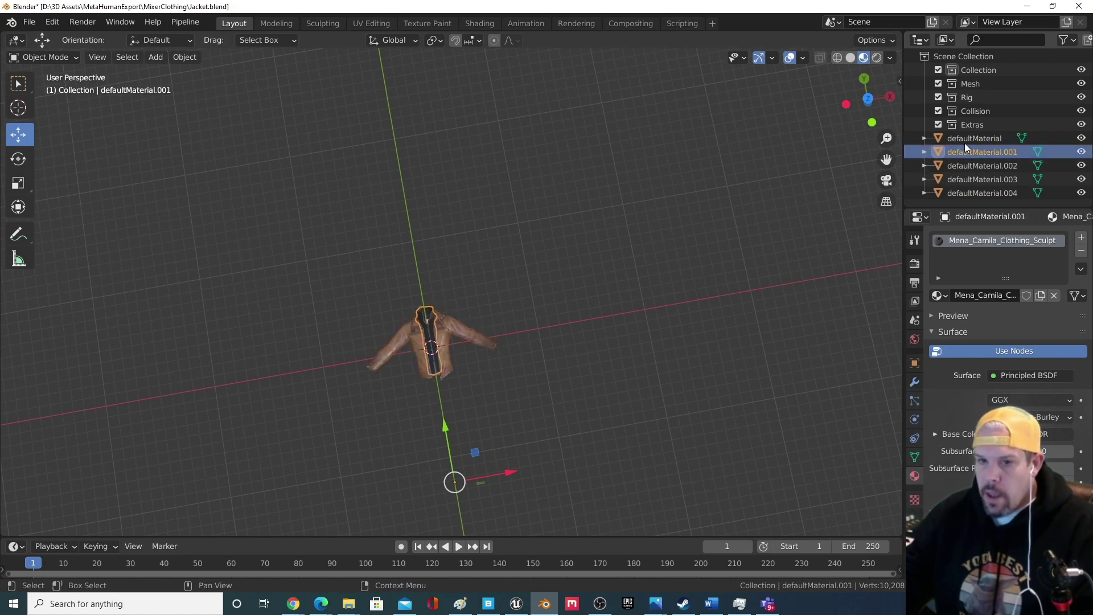
{"action": "left_click", "coordinate": [968, 139]}
{"action": "left_click", "coordinate": [977, 166]}
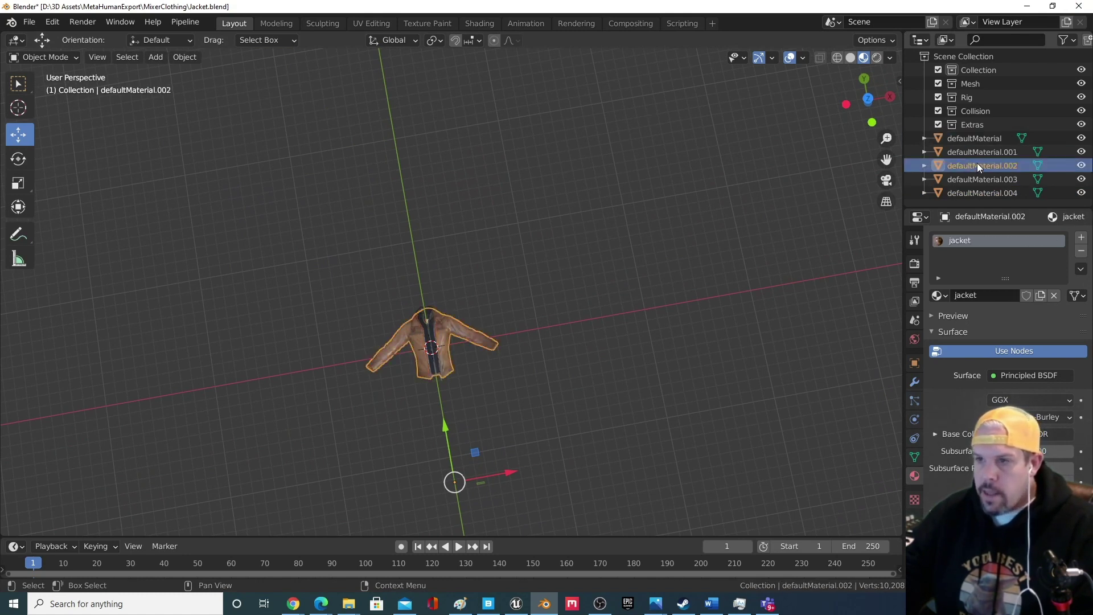
{"action": "key", "text": "Up"}
{"action": "key", "text": "Down"}
{"action": "left_click", "coordinate": [983, 180]}
{"action": "key", "text": "Down"}
{"action": "key", "text": "Up"}
{"action": "key", "text": "Up"}
{"action": "key", "text": "Down"}
{"action": "key", "text": "Up"}
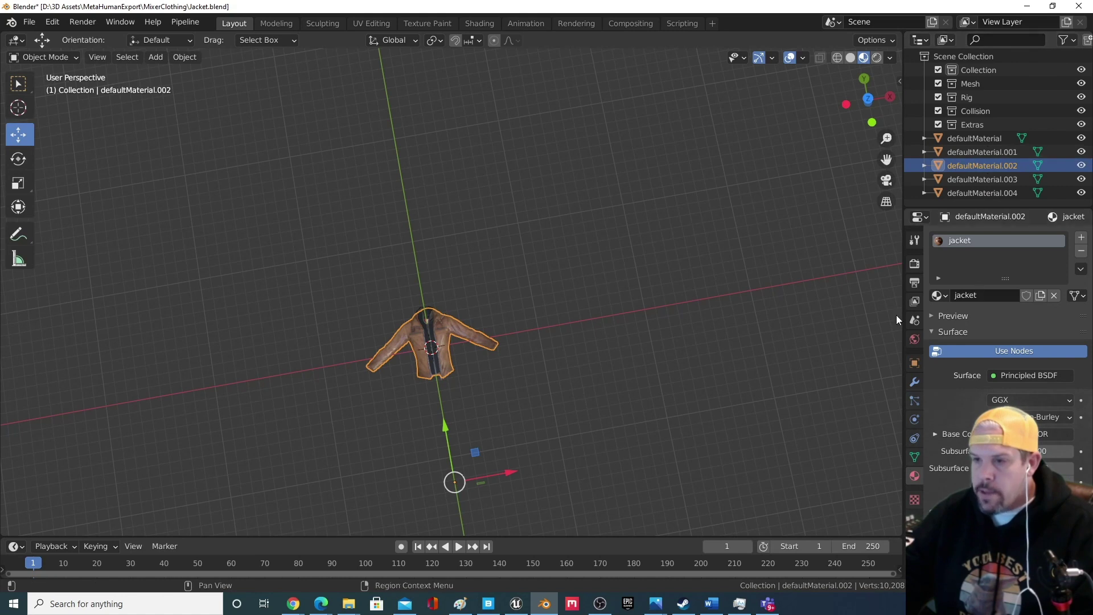
{"action": "left_click", "coordinate": [988, 141]}
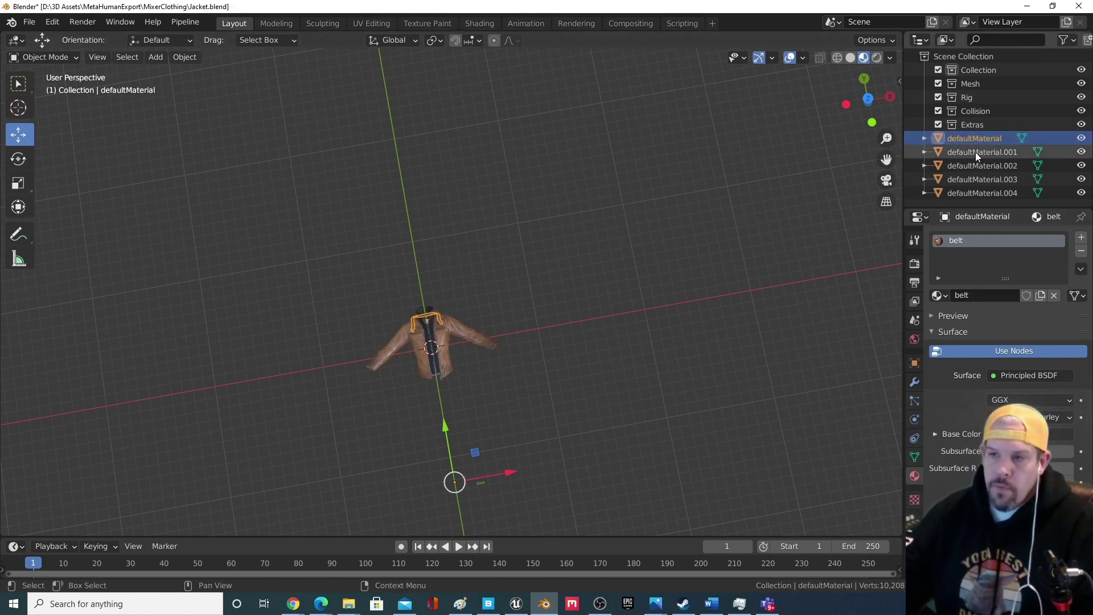
{"action": "left_click", "coordinate": [720, 494]}
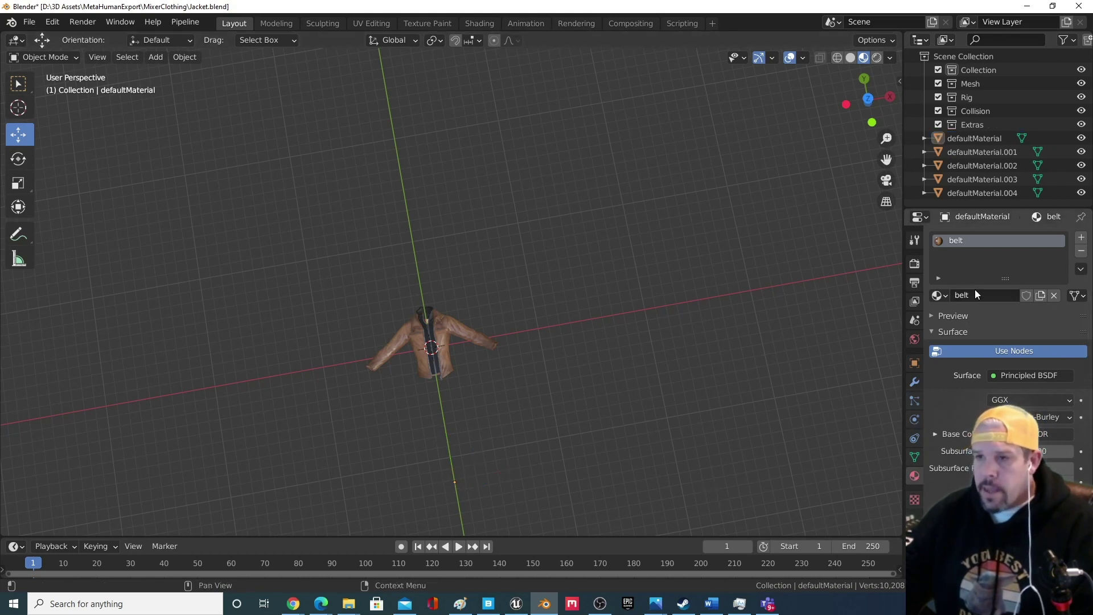
Recheck defaultMaterial.001 through .004, then select all five parts starting from the belt.
{"action": "left_click", "coordinate": [968, 153]}
{"action": "key", "text": "Down"}
{"action": "key", "text": "Down"}
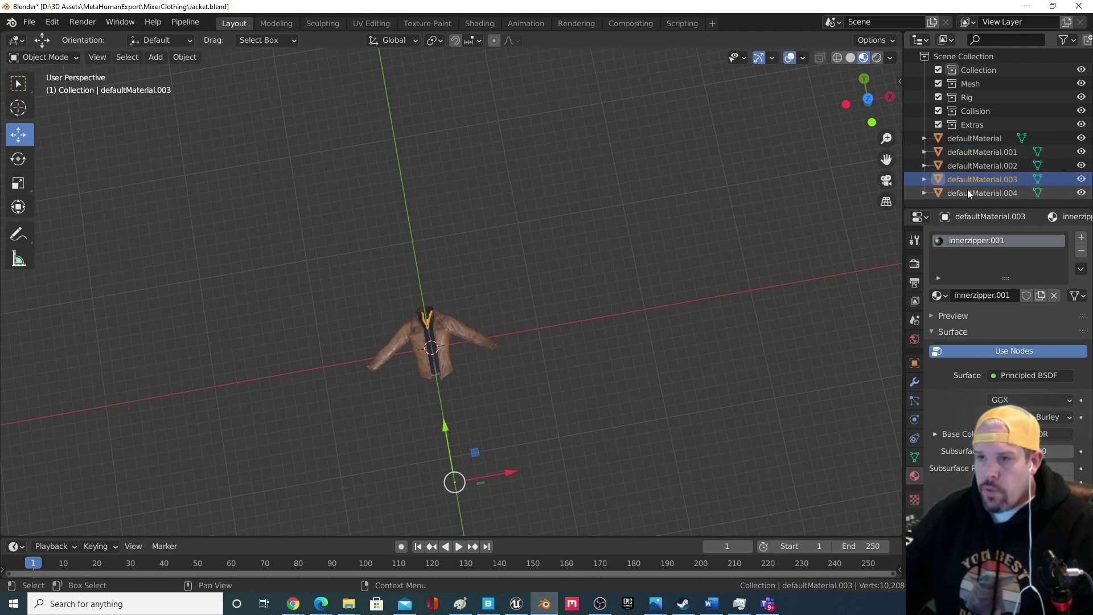
{"action": "left_click", "coordinate": [972, 166]}
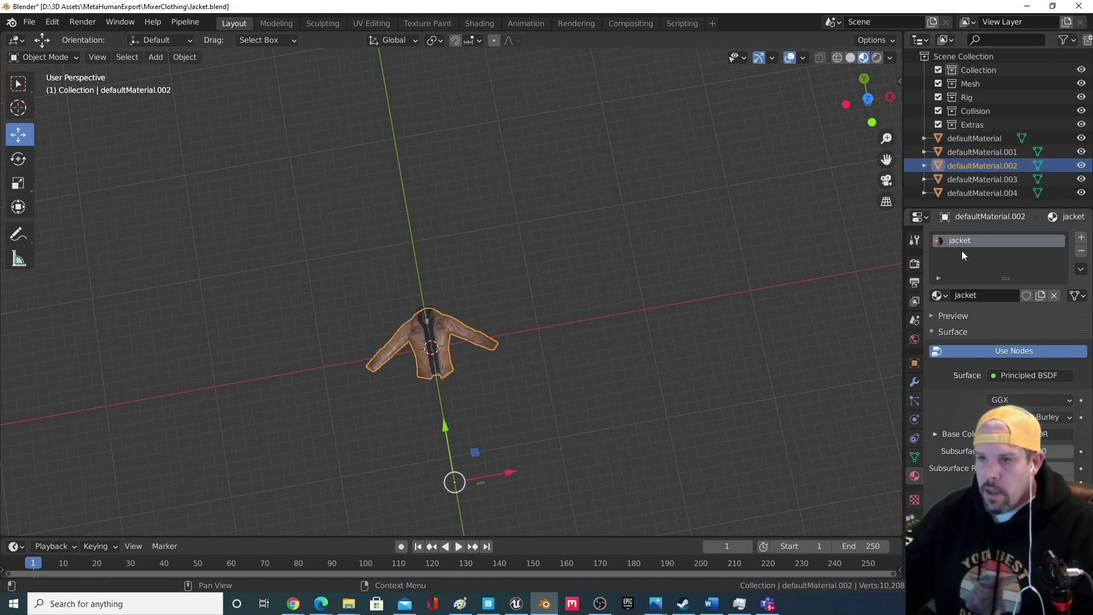
{"action": "key", "text": "Up"}
{"action": "key", "text": "Up"}
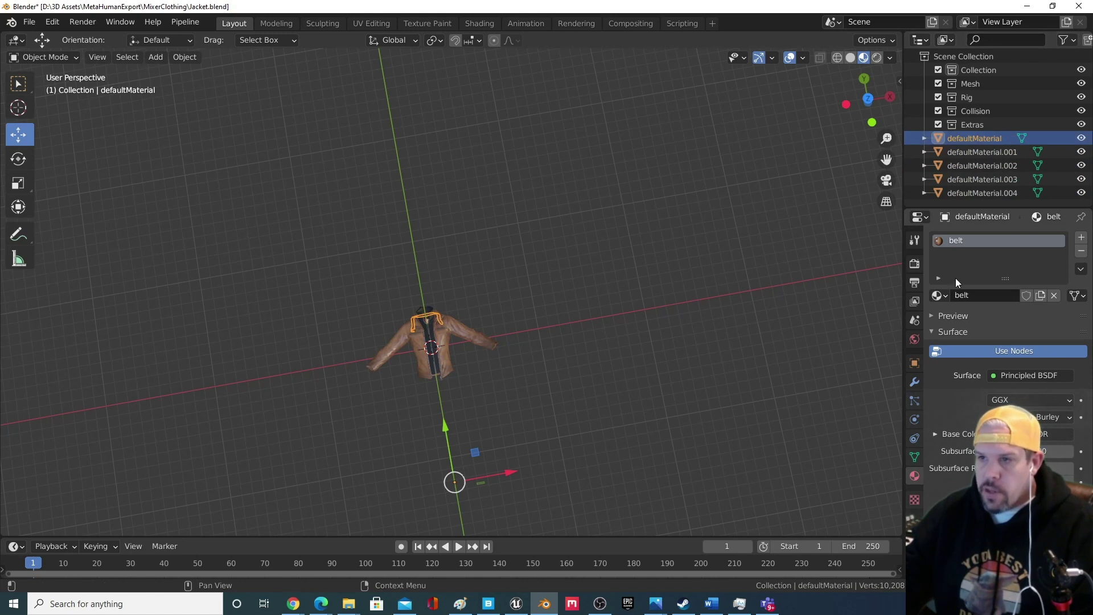
{"action": "left_click", "coordinate": [979, 166]}
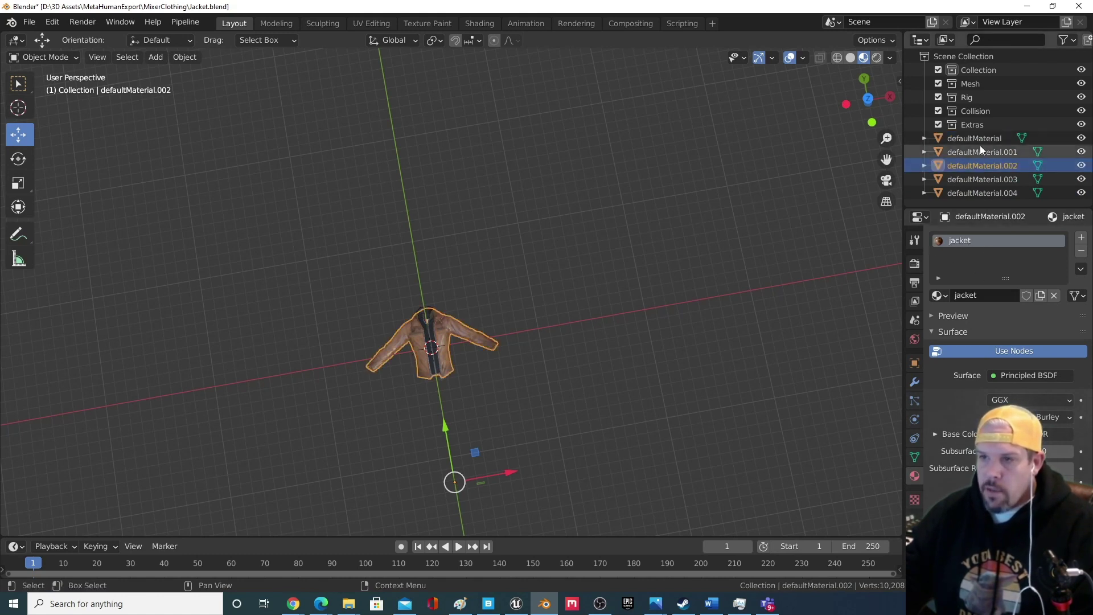
{"action": "left_click", "coordinate": [980, 152]}
{"action": "left_click", "coordinate": [979, 165]}
{"action": "left_click", "coordinate": [980, 180]}
{"action": "left_click", "coordinate": [981, 194]}
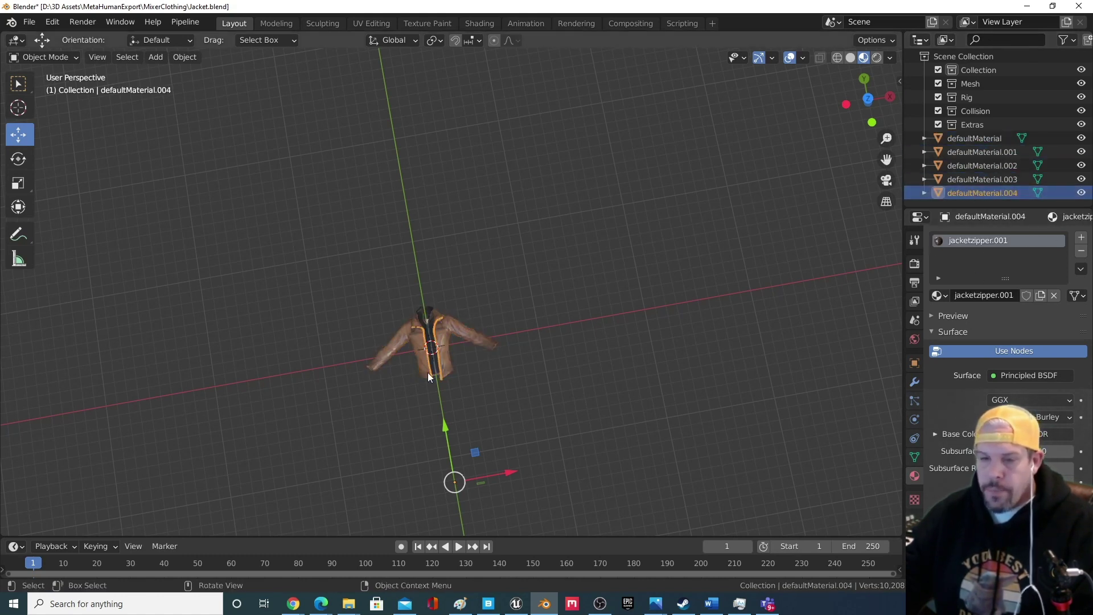
{"action": "left_click", "coordinate": [968, 140]}
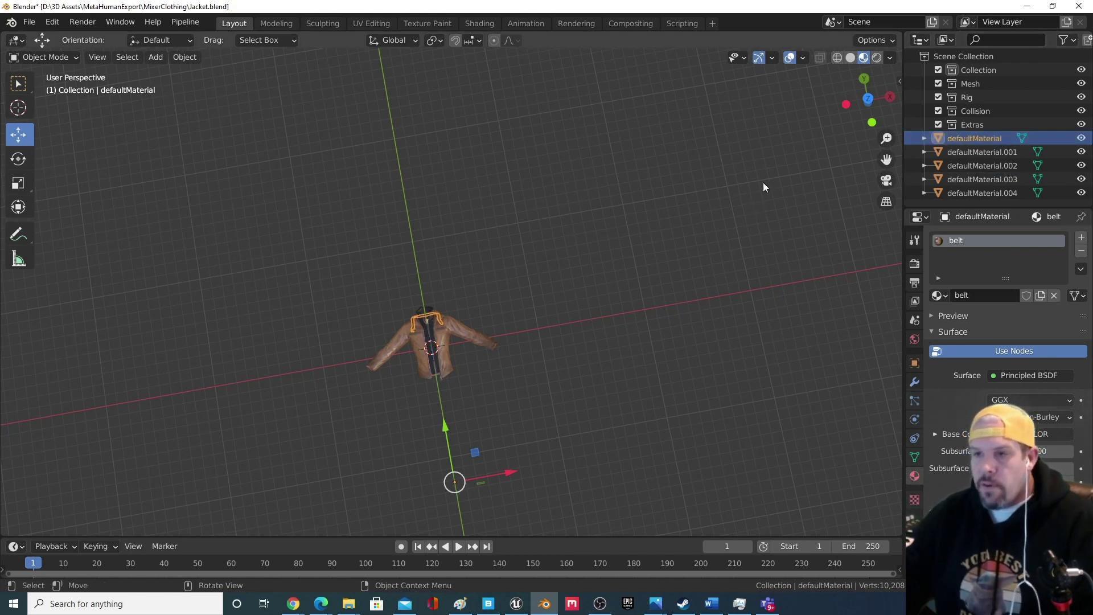
{"action": "left_click", "coordinate": [988, 194], "text": "shift"}
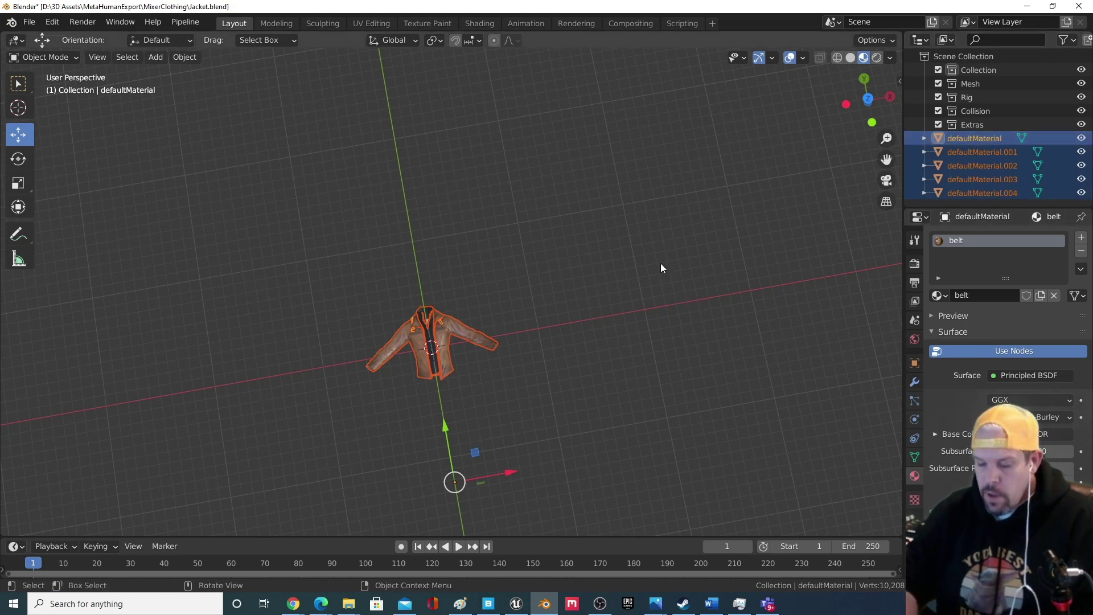
Join the five parts into one defaultMaterial object with Ctrl+J and orbit around it.
{"action": "key", "text": "ctrl+j"}
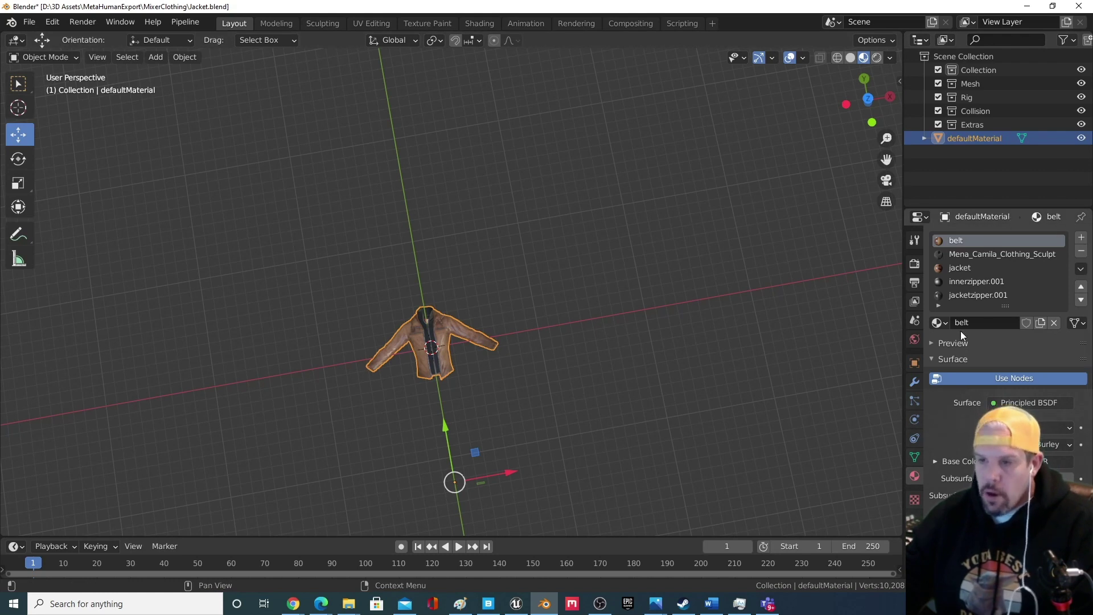
{"action": "middle_click_drag", "start_coordinate": [606, 389], "coordinate": [732, 261]}
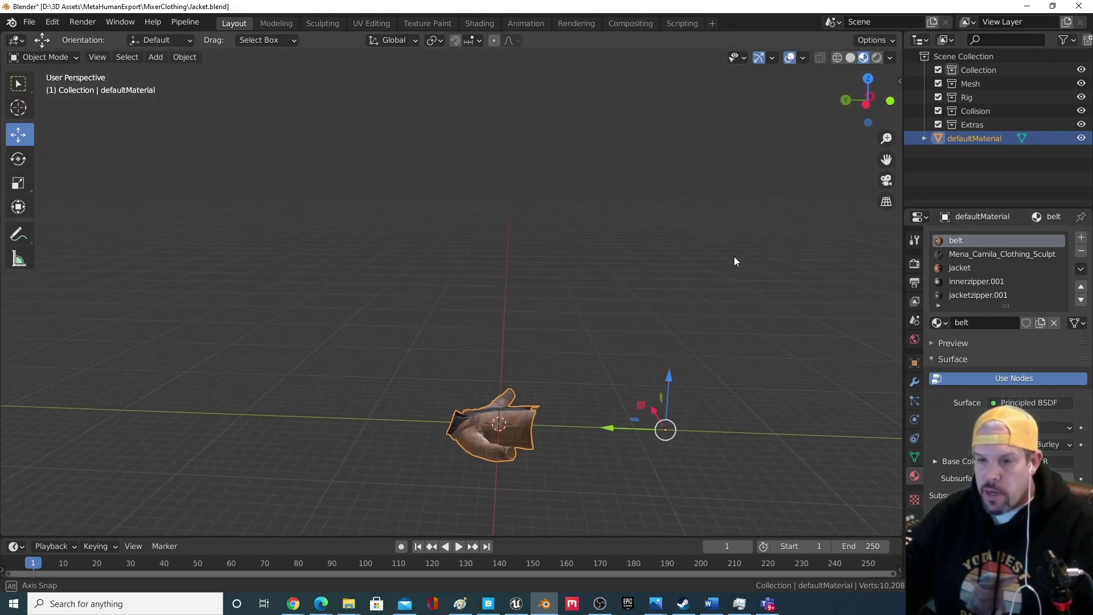
{"action": "middle_click_drag", "start_coordinate": [569, 446], "coordinate": [570, 434]}
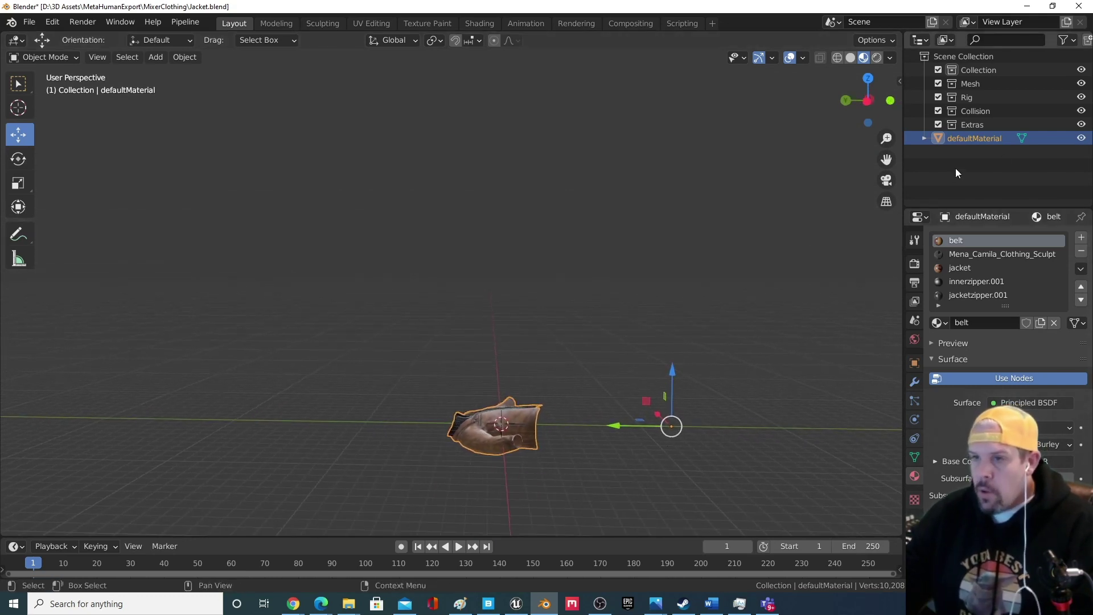
{"action": "middle_click_drag", "start_coordinate": [561, 472], "coordinate": [601, 427]}
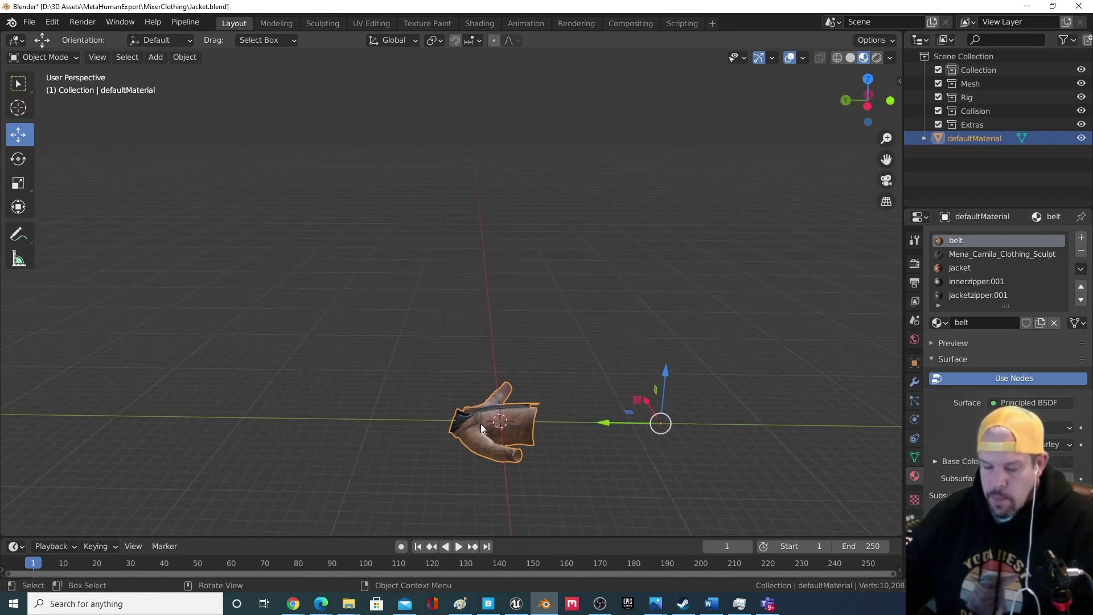
Move the joined jacket about 3.46 m along the global Y axis.
{"action": "key", "text": "g"}
{"action": "key", "text": "y"}
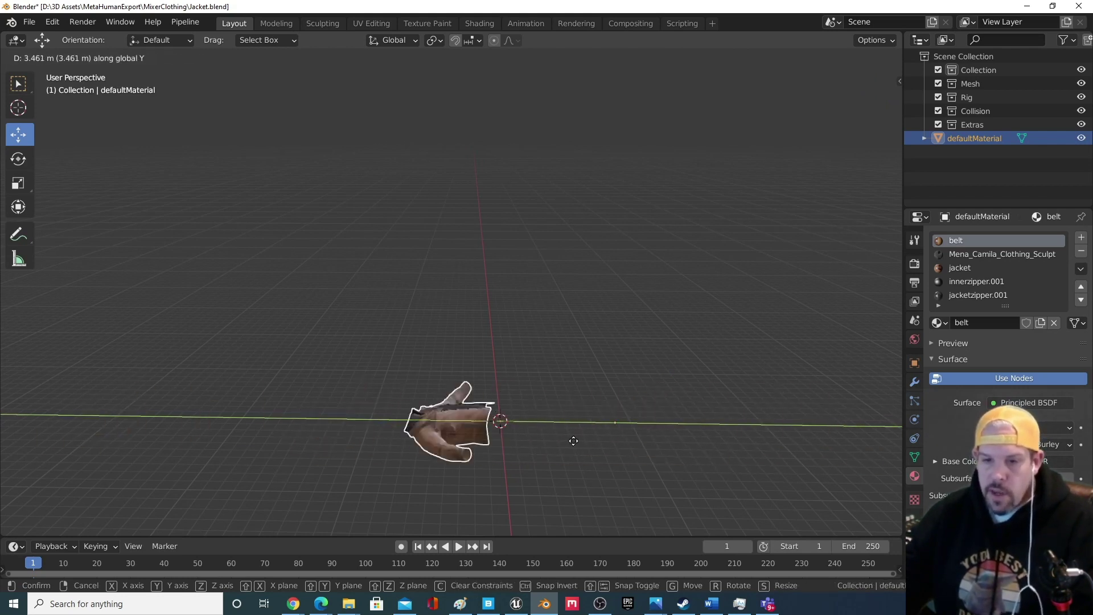
{"action": "left_click", "coordinate": [269, 441]}
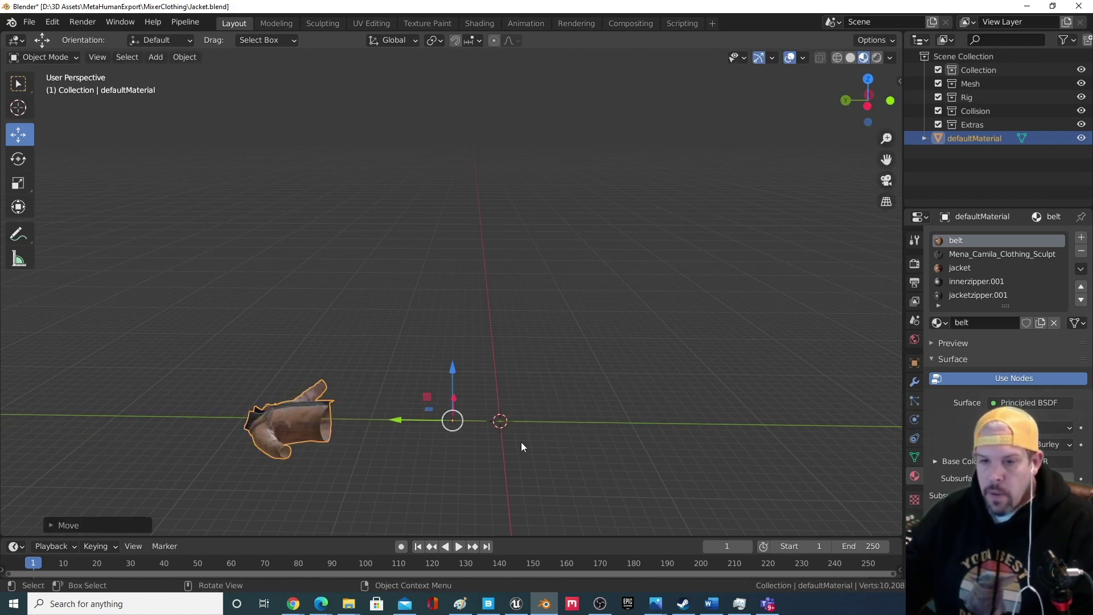
{"action": "mouse_move", "coordinate": [523, 447]}
{"action": "middle_mouse_down"}
{"action": "mouse_move", "coordinate": [542, 471]}
{"action": "mouse_move", "coordinate": [507, 413]}
{"action": "mouse_move", "coordinate": [520, 427]}
{"action": "mouse_move", "coordinate": [509, 450]}
{"action": "middle_mouse_up"}
Start an FBX import of m_med_nrw_top_hoodie.FBX with -X Forward and Z Up axes.
{"action": "left_click", "coordinate": [31, 24]}
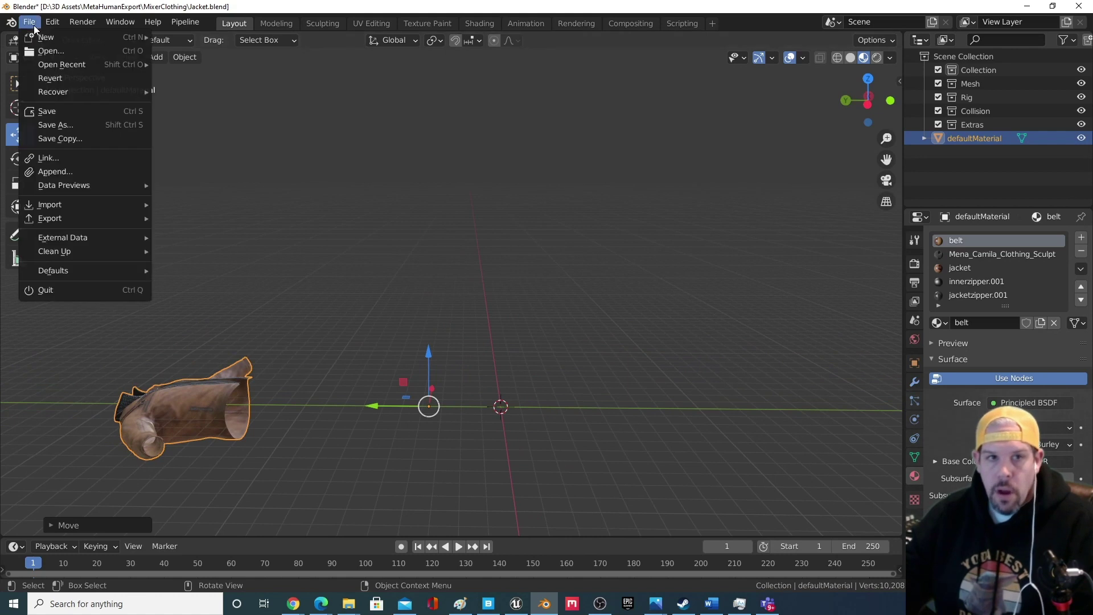
{"action": "mouse_move", "coordinate": [67, 203]}
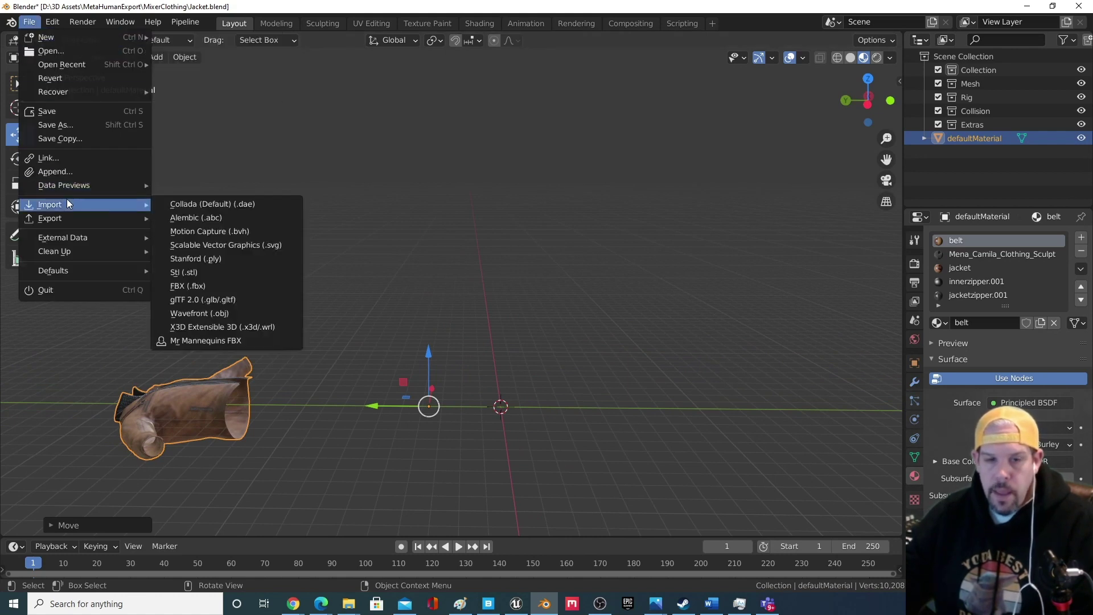
{"action": "left_click", "coordinate": [242, 285]}
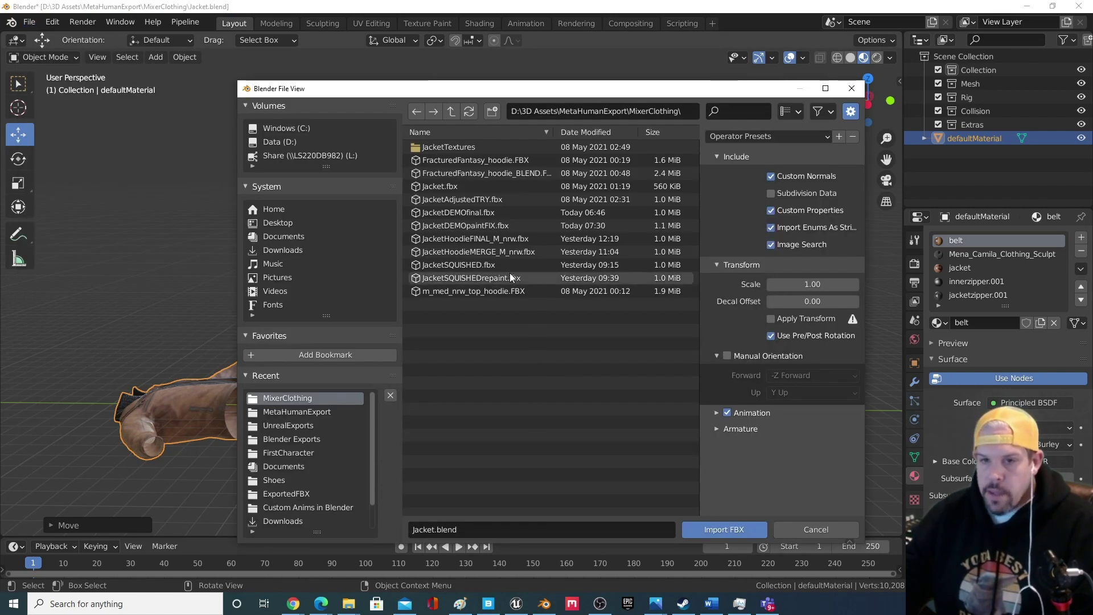
{"action": "left_click", "coordinate": [453, 293]}
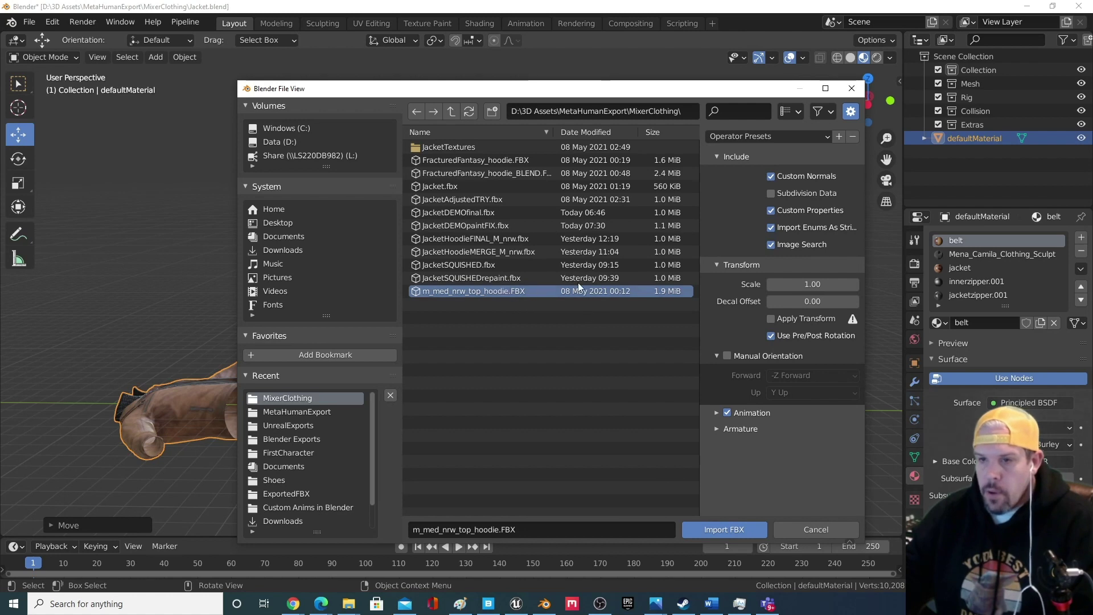
{"action": "left_click", "coordinate": [728, 356]}
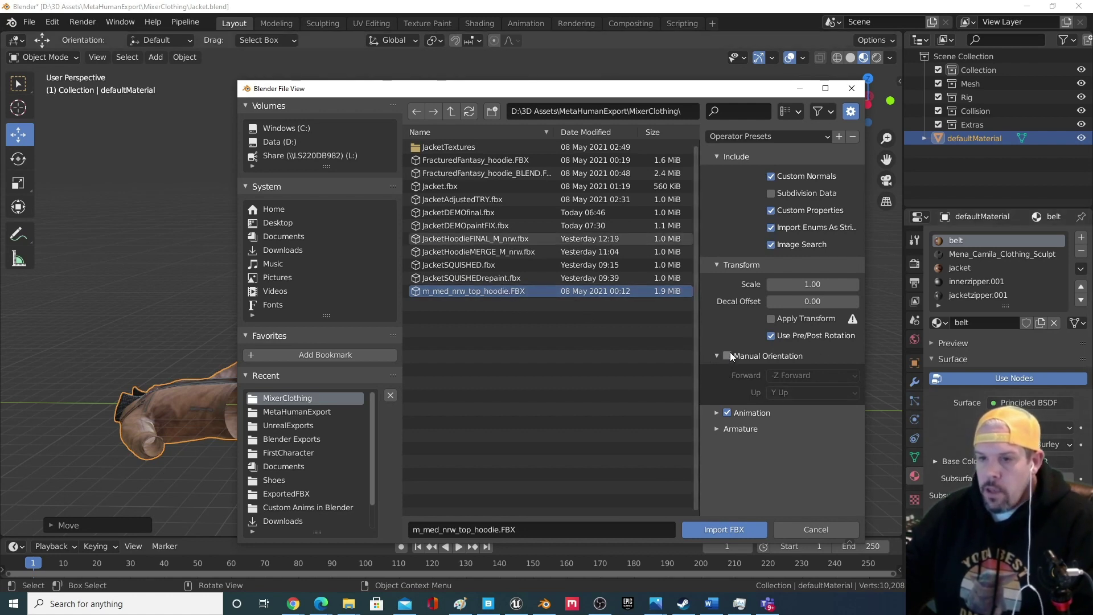
{"action": "left_click", "coordinate": [783, 377]}
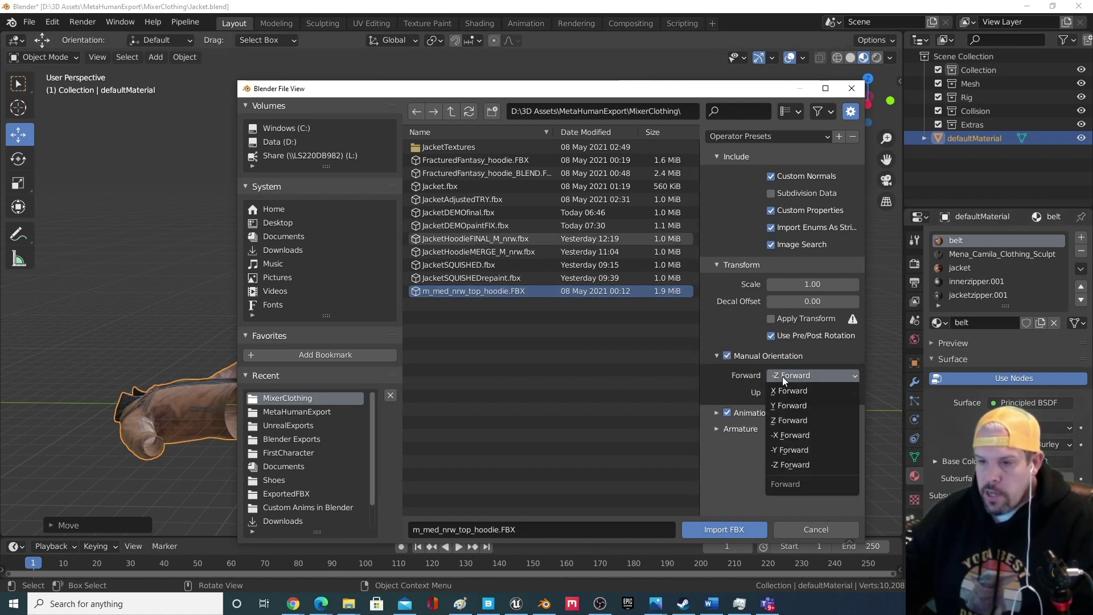
{"action": "left_click", "coordinate": [790, 434]}
{"action": "left_click", "coordinate": [788, 394]}
{"action": "left_click", "coordinate": [787, 408]}
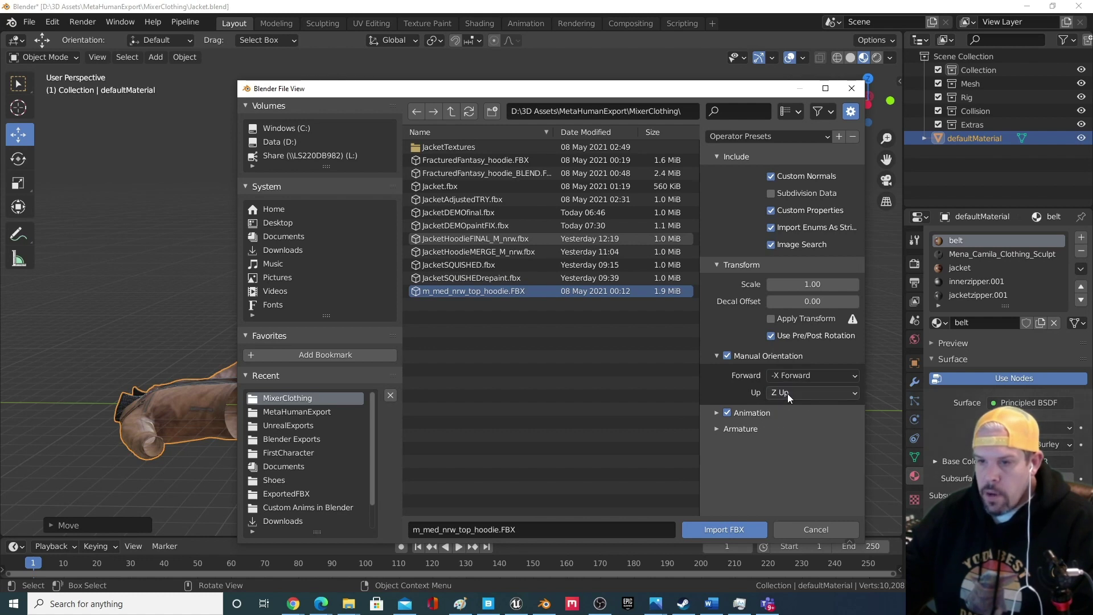
Set Primary Bone Axis to X and Secondary to Y, then import the hoodie.
{"action": "left_click", "coordinate": [717, 430]}
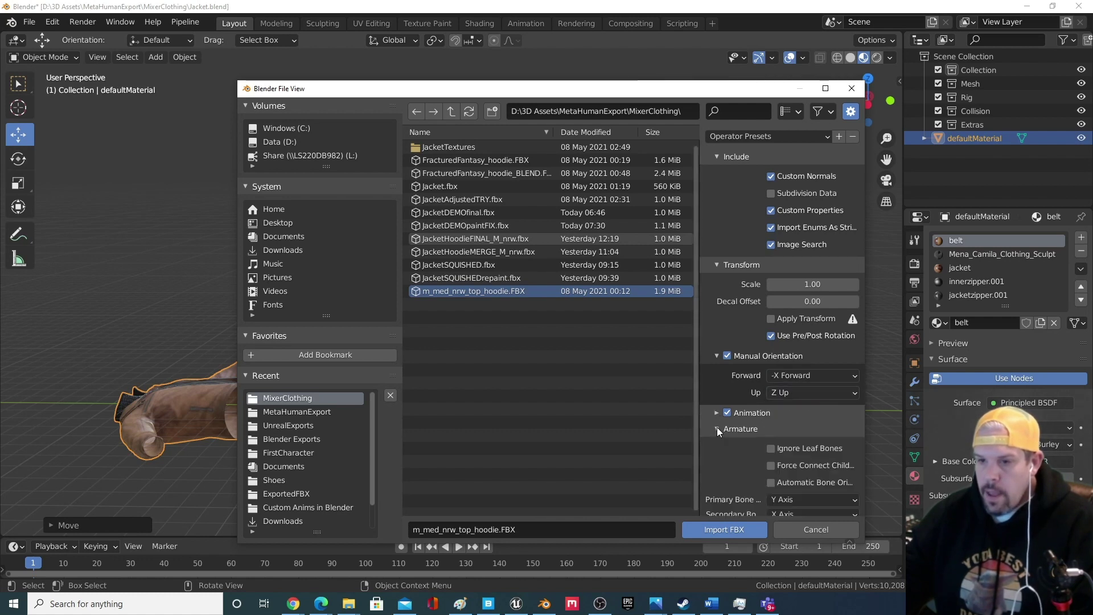
{"action": "scroll", "coordinate": [716, 428], "scroll_direction": "down", "scroll_amount": 1}
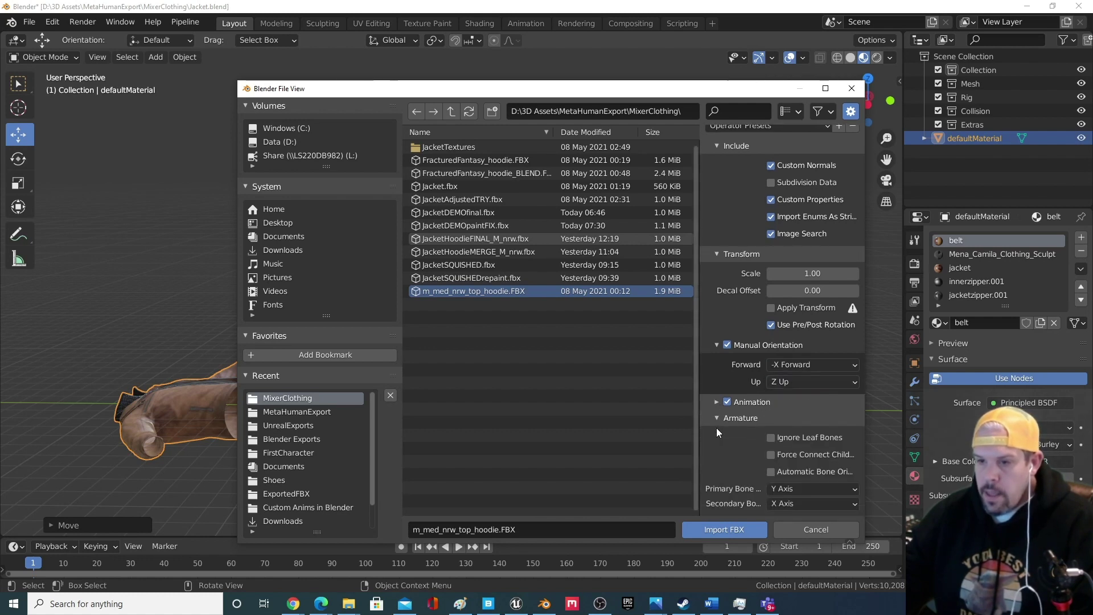
{"action": "left_click", "coordinate": [792, 495]}
{"action": "left_click", "coordinate": [791, 496]}
{"action": "left_click", "coordinate": [792, 493]}
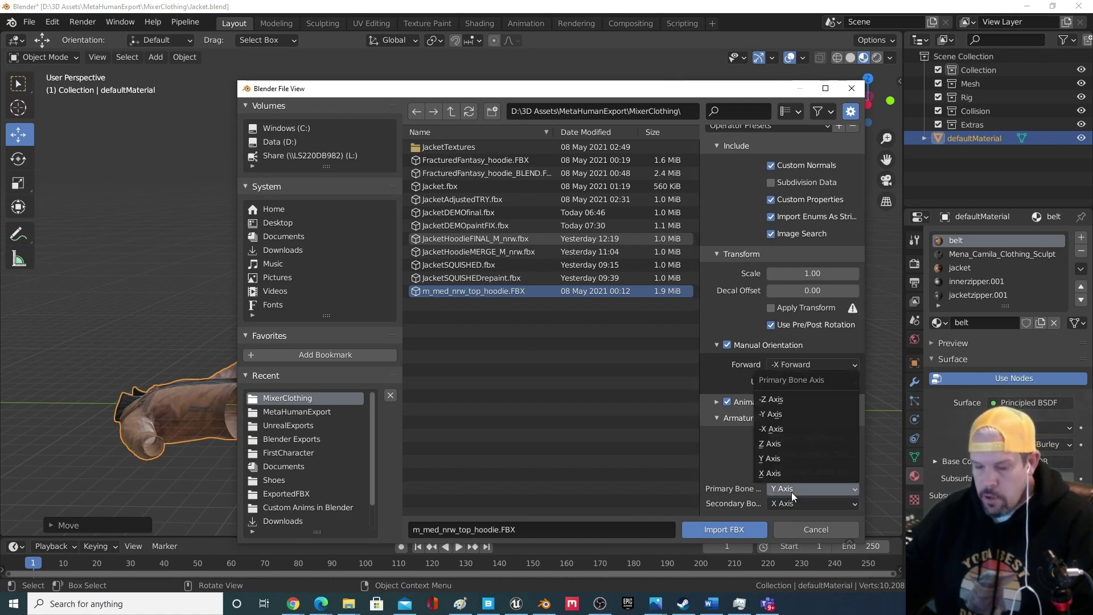
{"action": "key", "text": "x"}
{"action": "left_click", "coordinate": [792, 499]}
{"action": "key", "text": "y"}
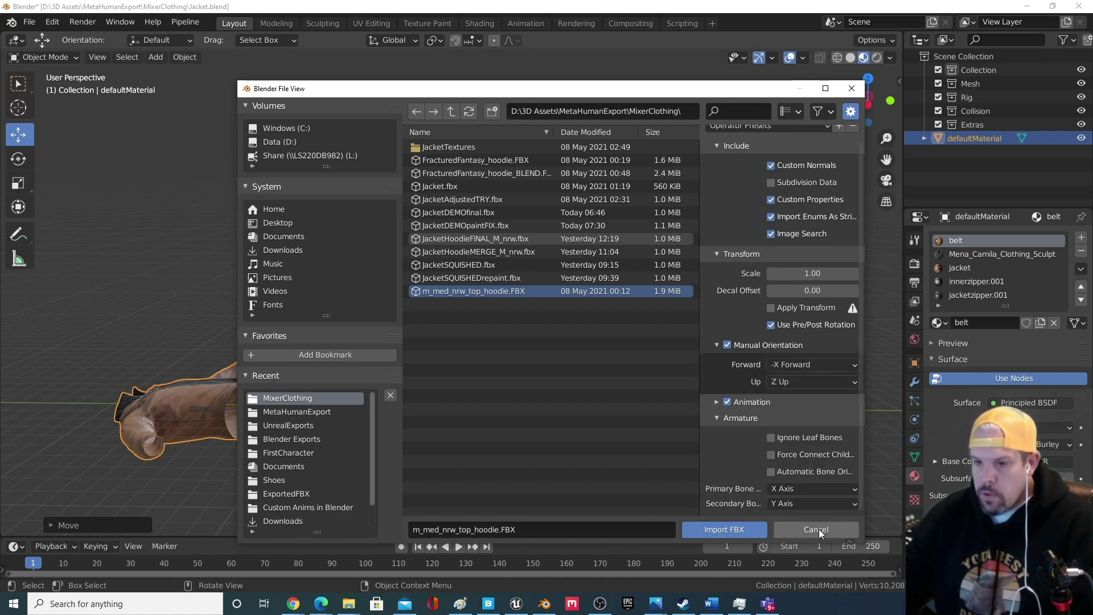
{"action": "left_click", "coordinate": [734, 535]}
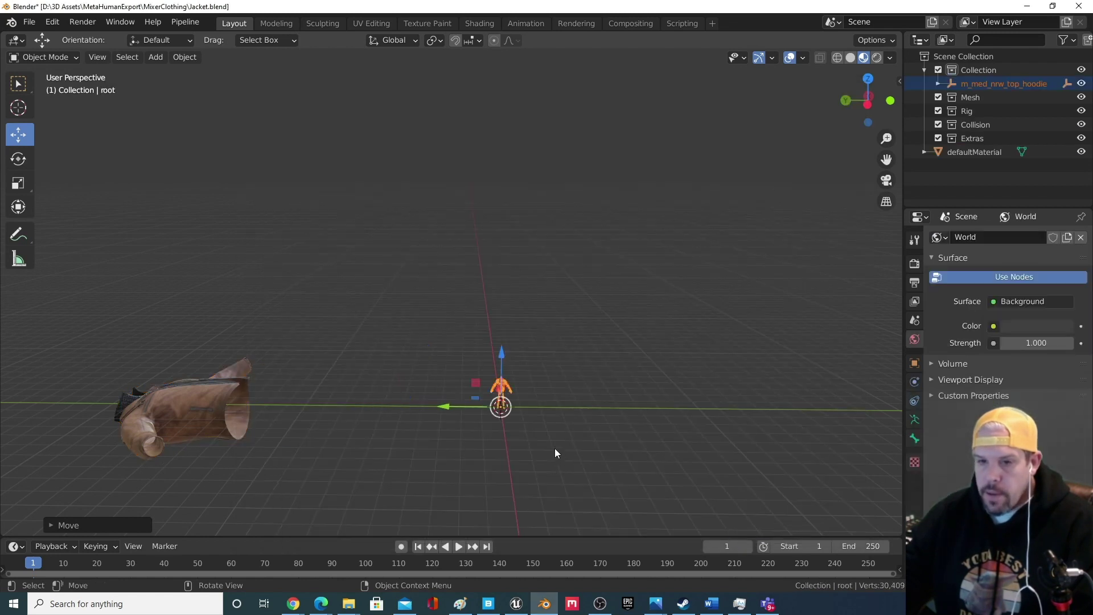
Frame the imported hoodie rig in the view and deselect it.
{"action": "scroll", "coordinate": [553, 450], "scroll_direction": "up", "scroll_amount": 5}
{"action": "scroll", "coordinate": [549, 447], "scroll_direction": "down", "scroll_amount": 5}
{"action": "mouse_move", "coordinate": [552, 410]}
{"action": "middle_mouse_down"}
{"action": "mouse_move", "coordinate": [540, 399]}
{"action": "mouse_move", "coordinate": [536, 415]}
{"action": "mouse_move", "coordinate": [525, 364]}
{"action": "mouse_move", "coordinate": [537, 407]}
{"action": "mouse_move", "coordinate": [562, 429]}
{"action": "middle_mouse_up"}
{"action": "scroll", "coordinate": [536, 414], "scroll_direction": "up", "scroll_amount": 3}
{"action": "left_click", "coordinate": [567, 433]}
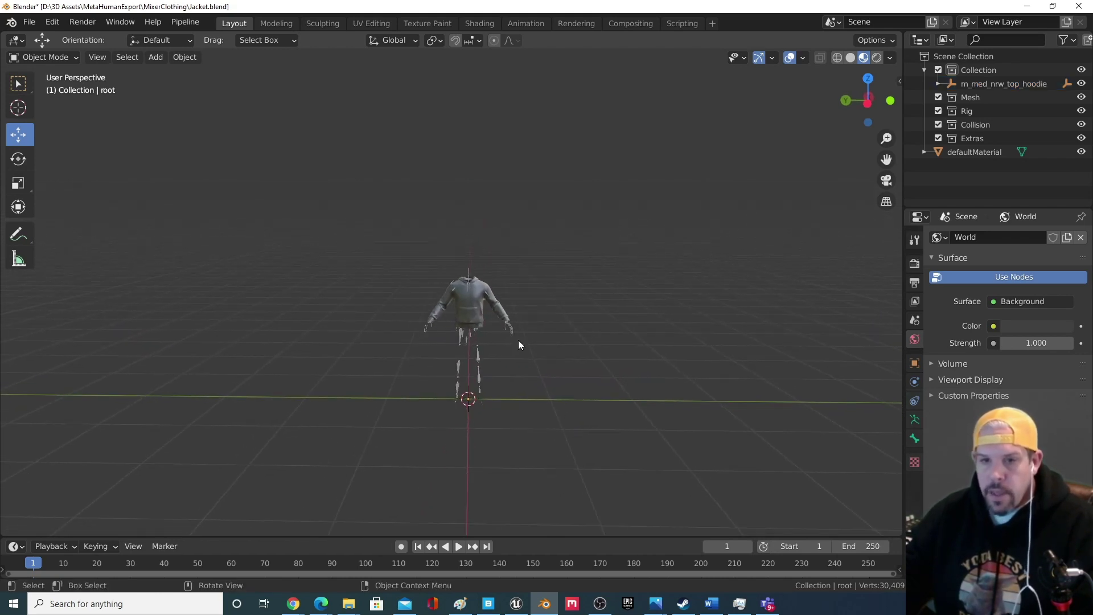
Import m_med_nrw_body_preview.FBX from D:\3D Assets\MetaHumanExport with the armature options.
{"action": "left_click", "coordinate": [29, 21]}
{"action": "mouse_move", "coordinate": [97, 204]}
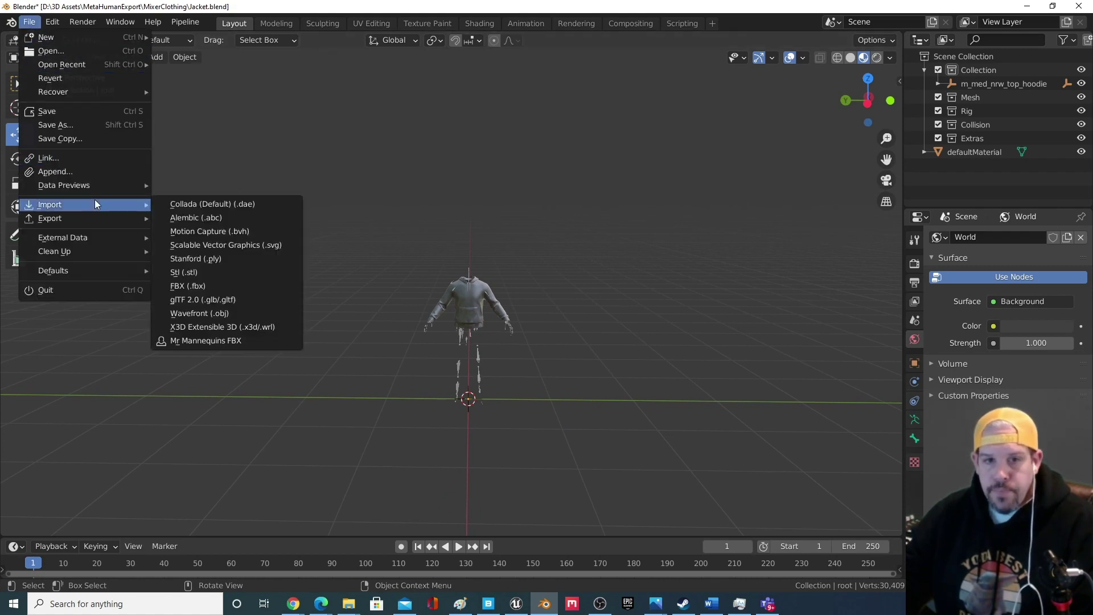
{"action": "left_click", "coordinate": [230, 286]}
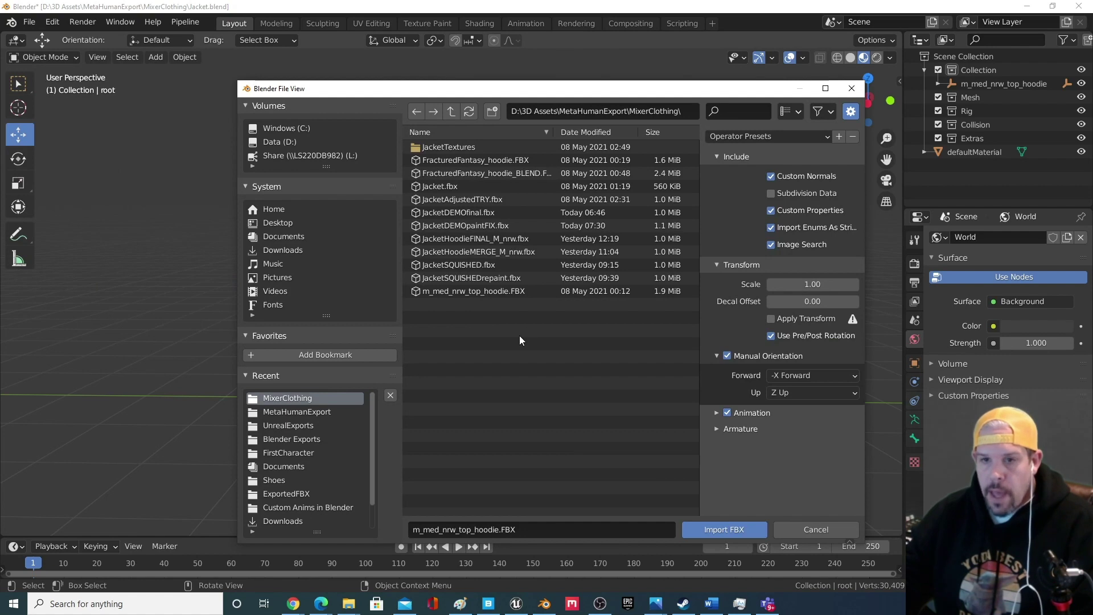
{"action": "left_click", "coordinate": [289, 144]}
{"action": "left_click", "coordinate": [421, 148]}
{"action": "left_click", "coordinate": [473, 228]}
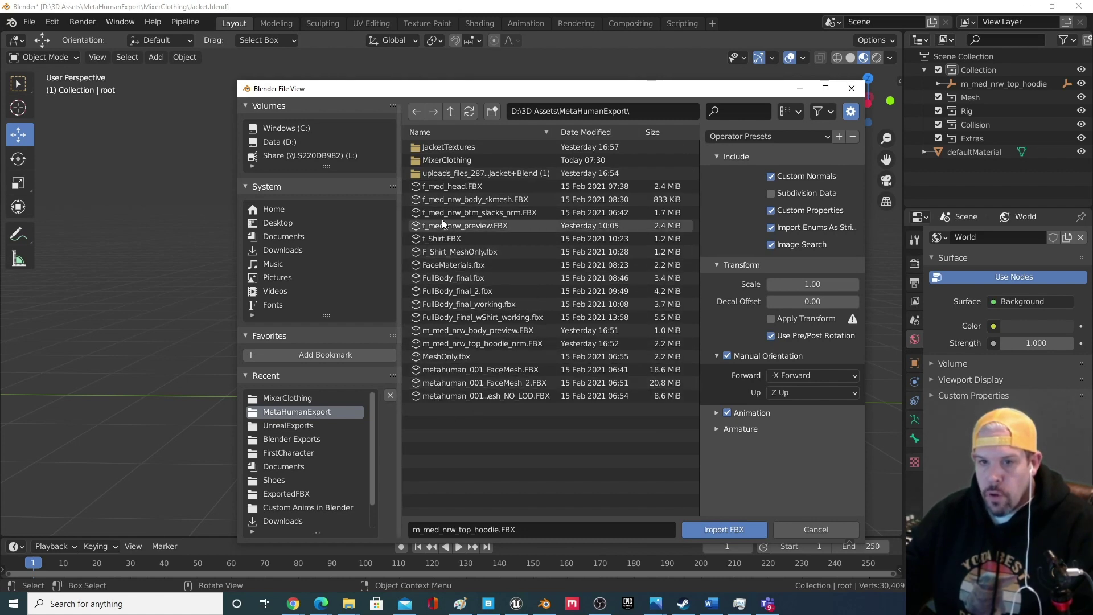
{"action": "left_click", "coordinate": [455, 332]}
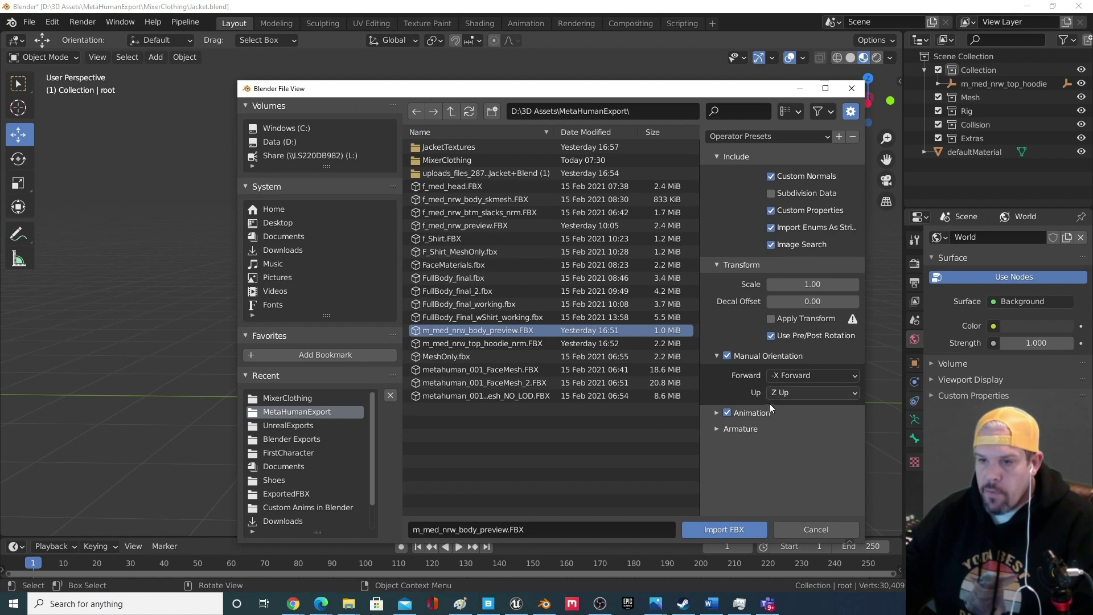
{"action": "left_click", "coordinate": [718, 430]}
{"action": "scroll", "coordinate": [741, 426], "scroll_direction": "down", "scroll_amount": 1}
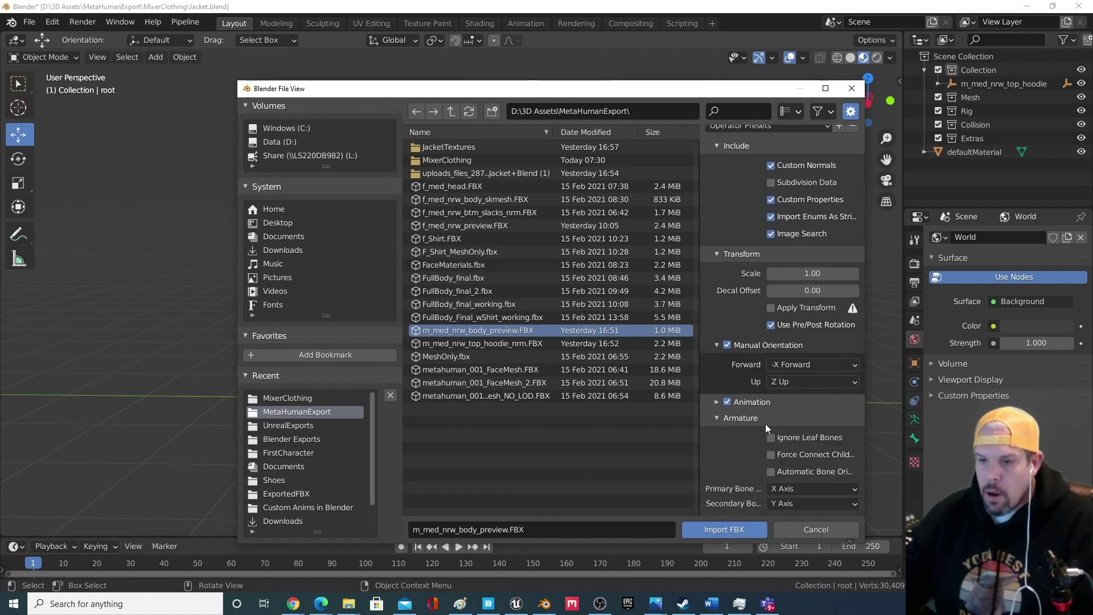
{"action": "left_click", "coordinate": [722, 532]}
Inspect the hoodie and body meshes on the figure, then switch to Unreal Engine.
{"action": "scroll", "coordinate": [495, 357], "scroll_direction": "up", "scroll_amount": 3}
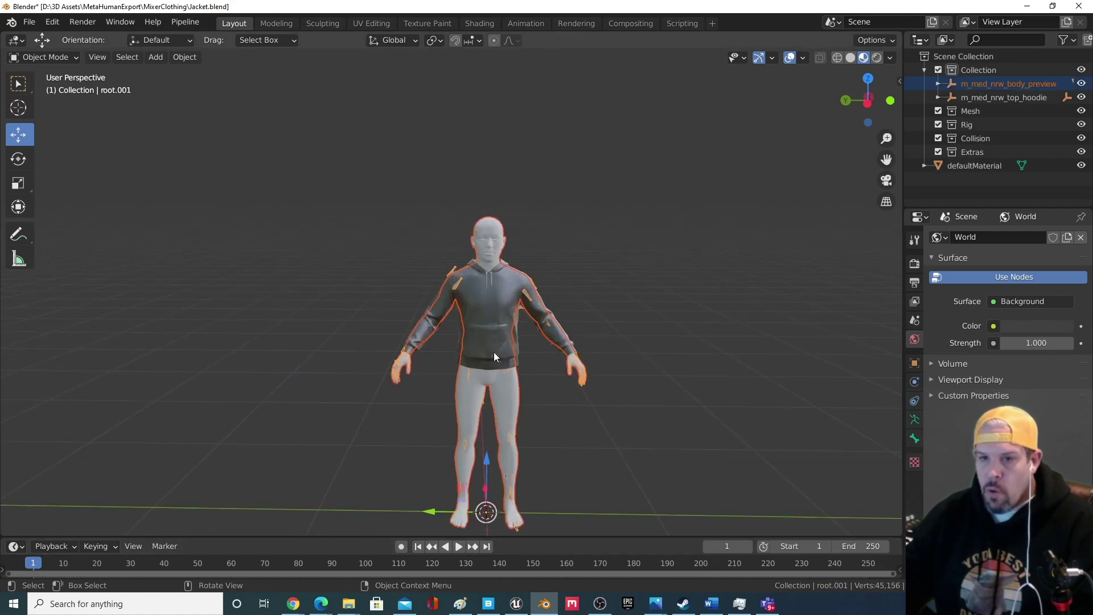
{"action": "middle_click_drag", "start_coordinate": [522, 364], "coordinate": [546, 365]}
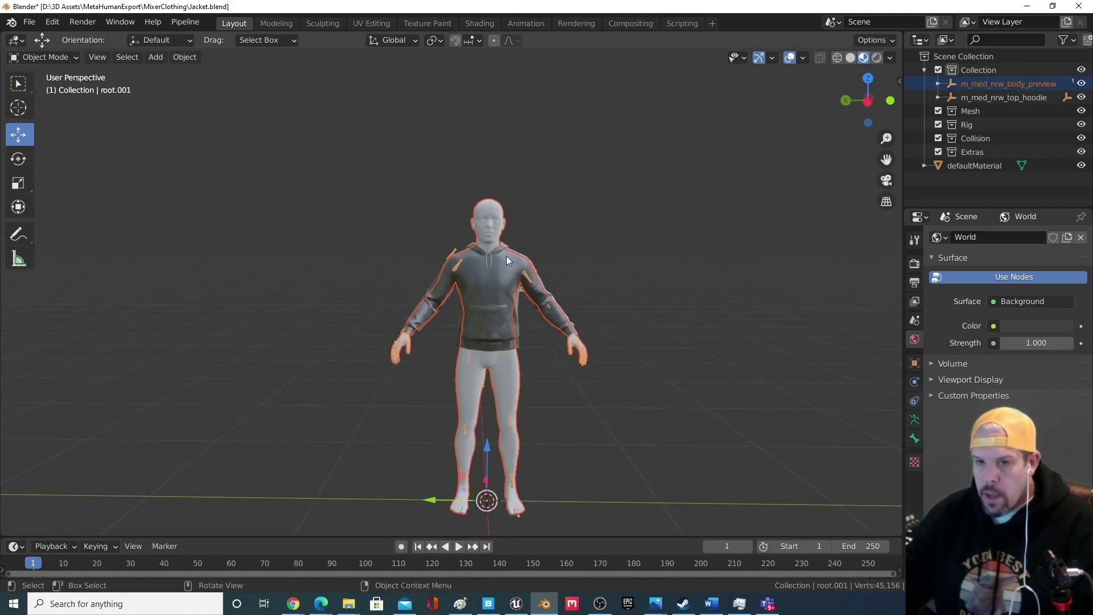
{"action": "left_click", "coordinate": [543, 363]}
{"action": "scroll", "coordinate": [545, 361], "scroll_direction": "down", "scroll_amount": 1}
{"action": "left_click", "coordinate": [495, 282]}
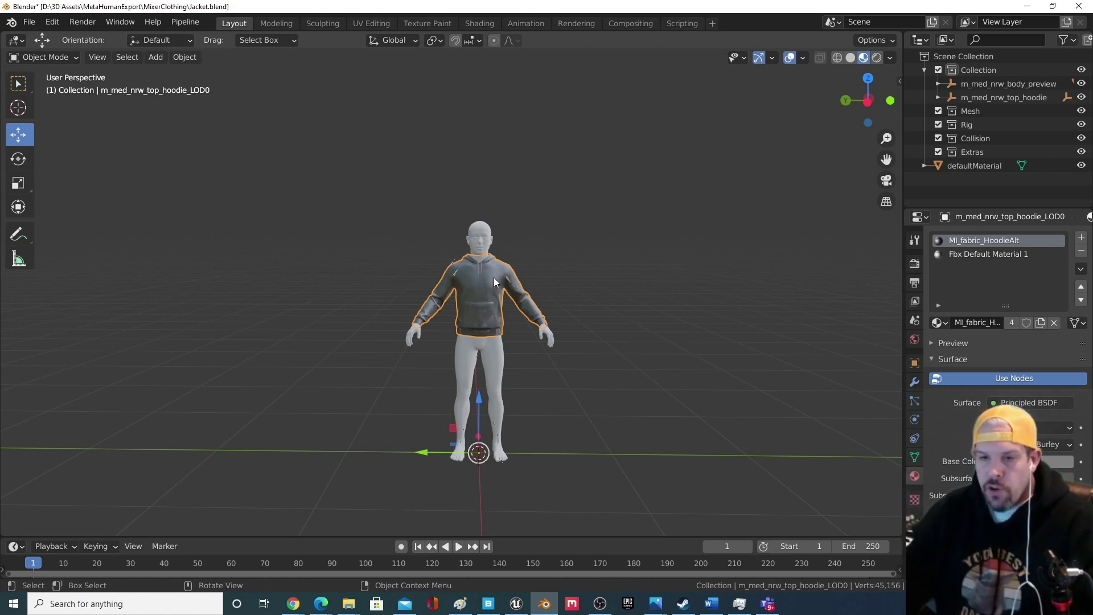
{"action": "left_click", "coordinate": [459, 372]}
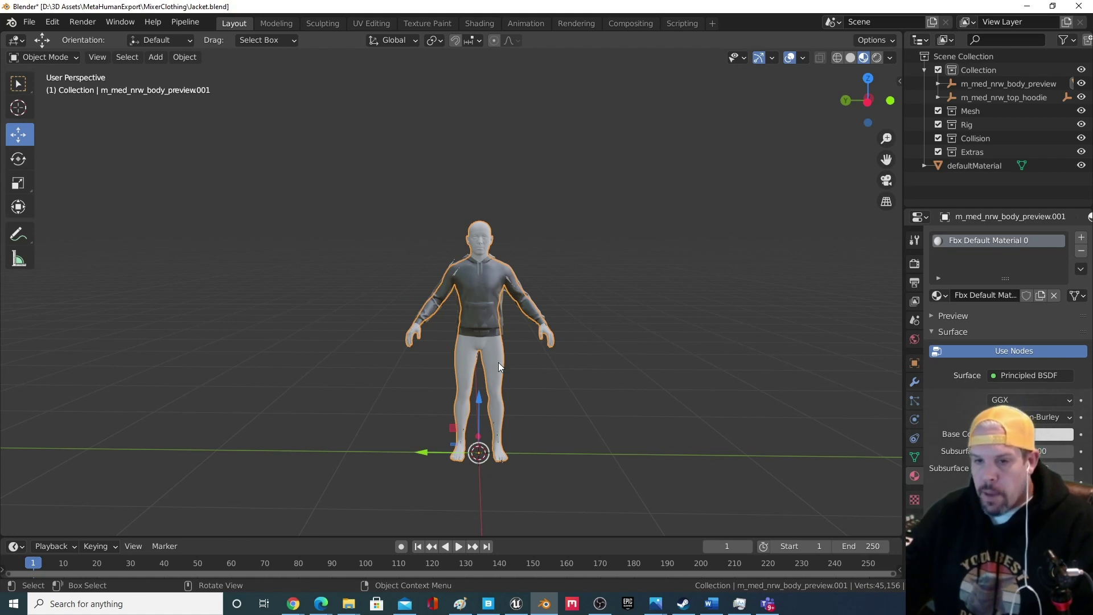
{"action": "left_click", "coordinate": [561, 370]}
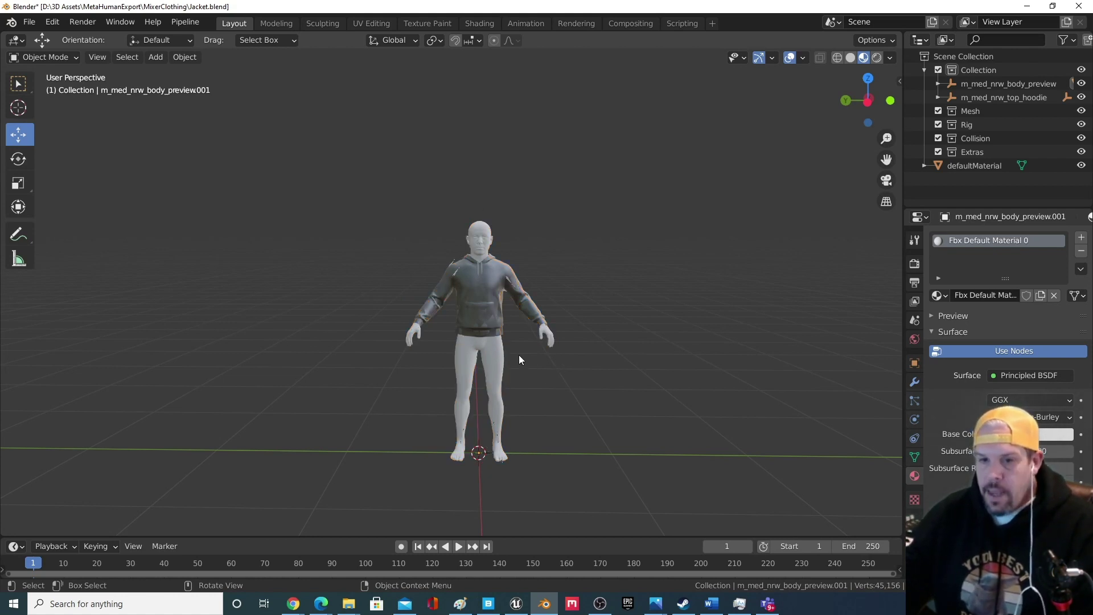
{"action": "left_click", "coordinate": [465, 322]}
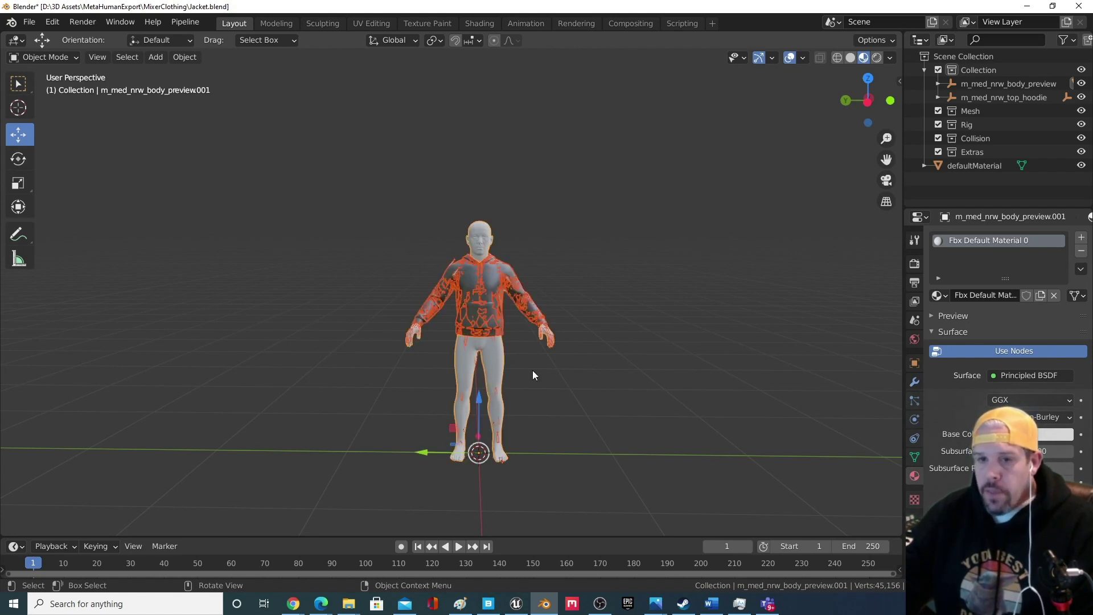
{"action": "scroll", "coordinate": [565, 396], "scroll_direction": "up", "scroll_amount": 2}
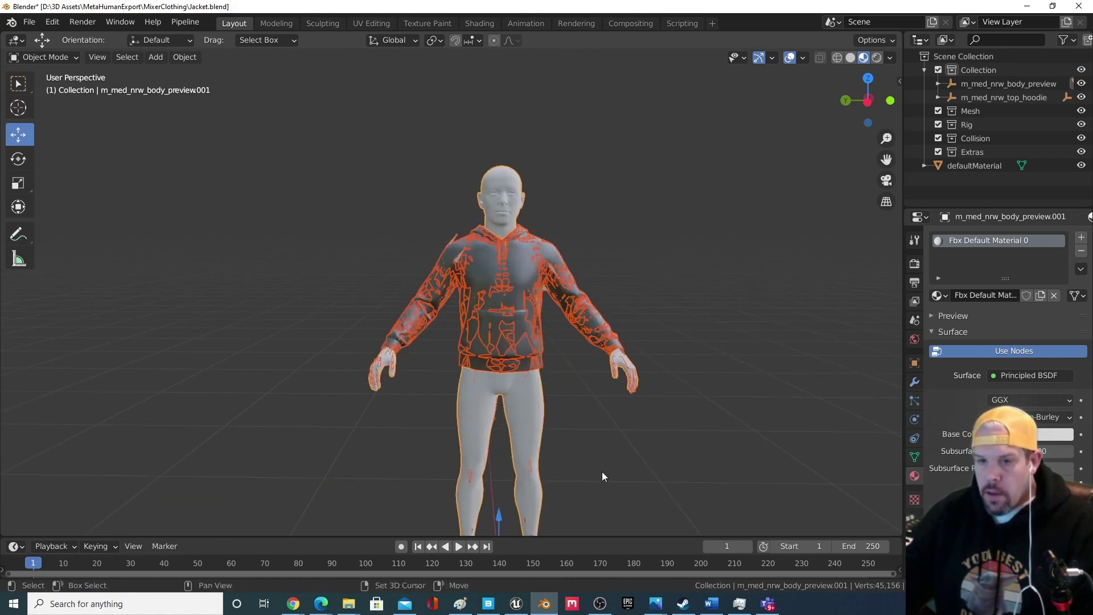
{"action": "scroll", "coordinate": [604, 473], "scroll_direction": "up", "scroll_amount": 1}
{"action": "scroll", "coordinate": [606, 435], "scroll_direction": "down", "scroll_amount": 3}
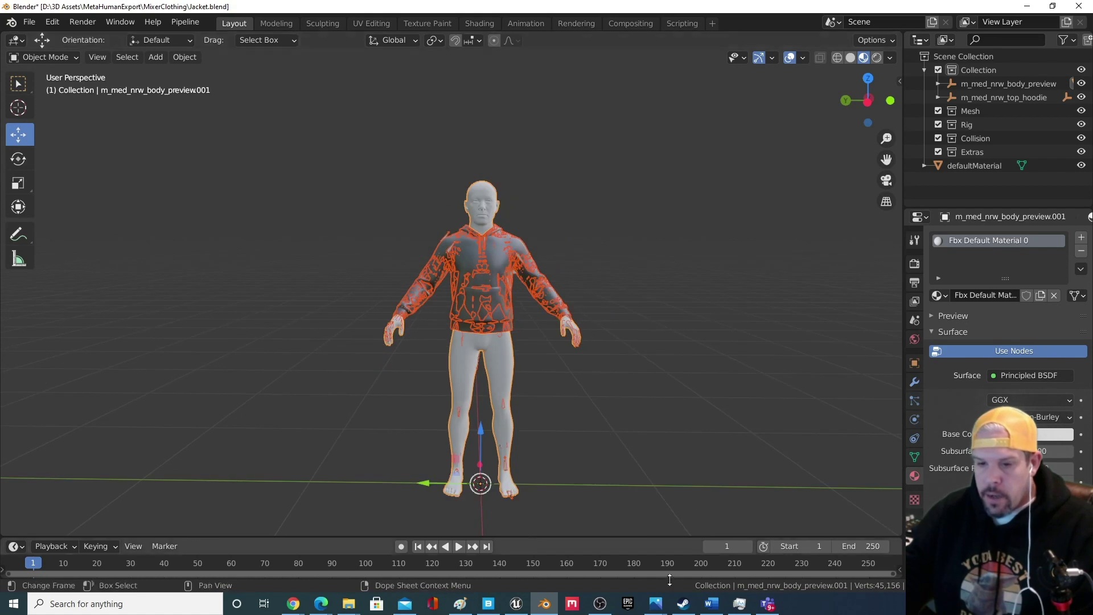
{"action": "left_click", "coordinate": [517, 603]}
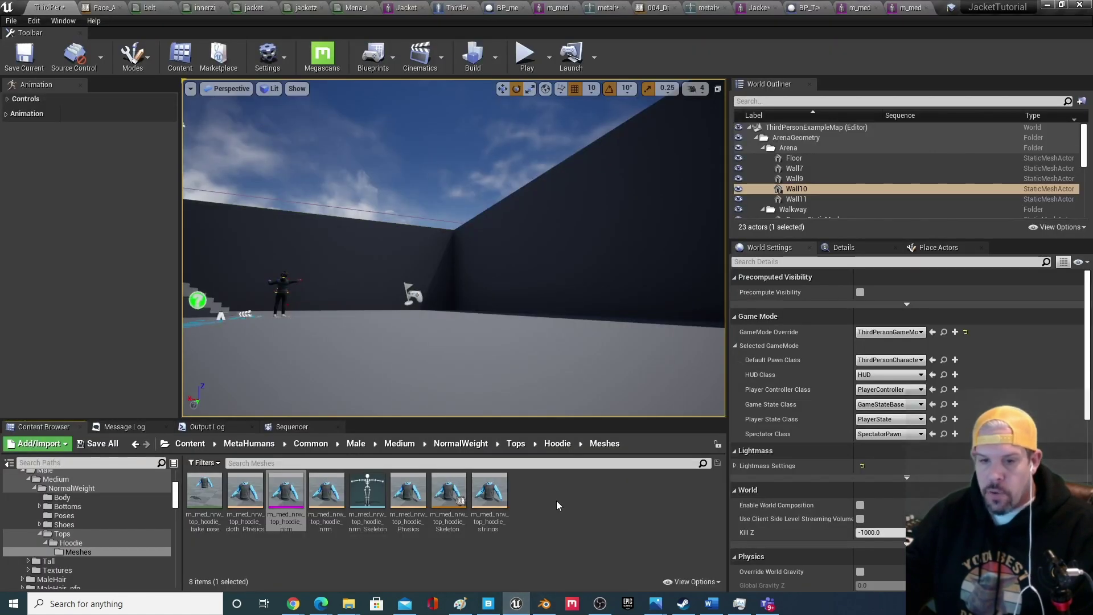
Export the m_med_nrw_top_hoodie_nrm mesh as FBX into the Content folder, then return to Blender.
{"action": "right_click", "coordinate": [286, 491]}
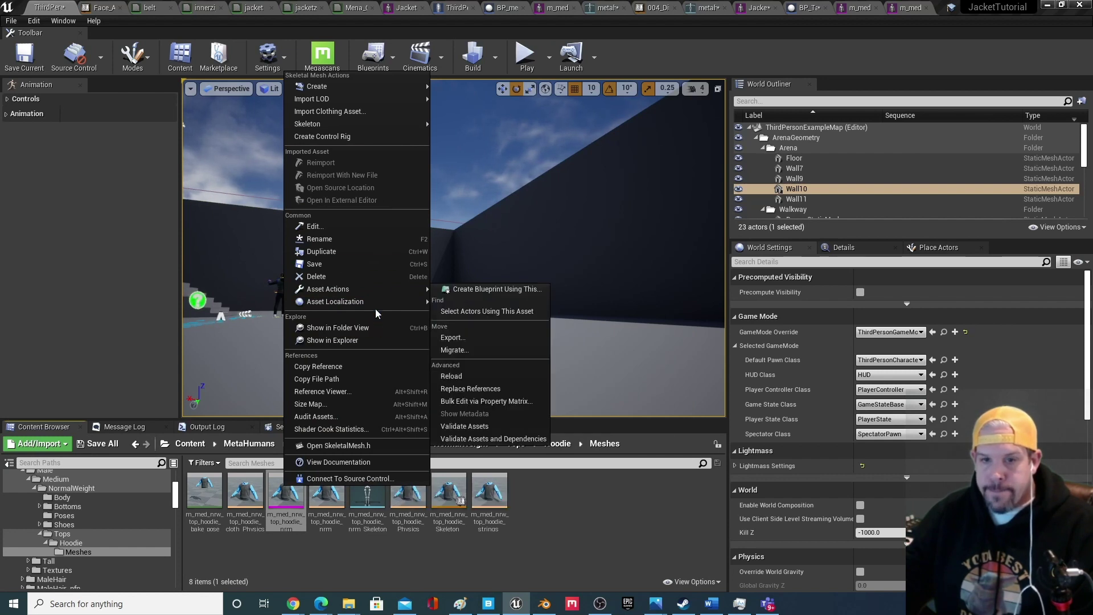
{"action": "left_click", "coordinate": [511, 342]}
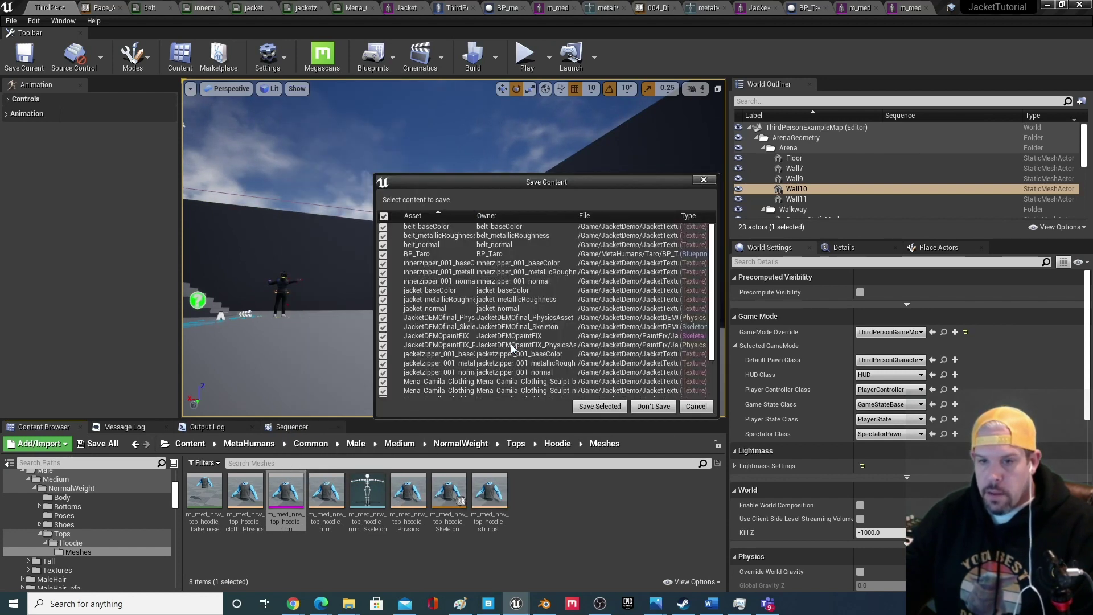
{"action": "left_click", "coordinate": [696, 406]}
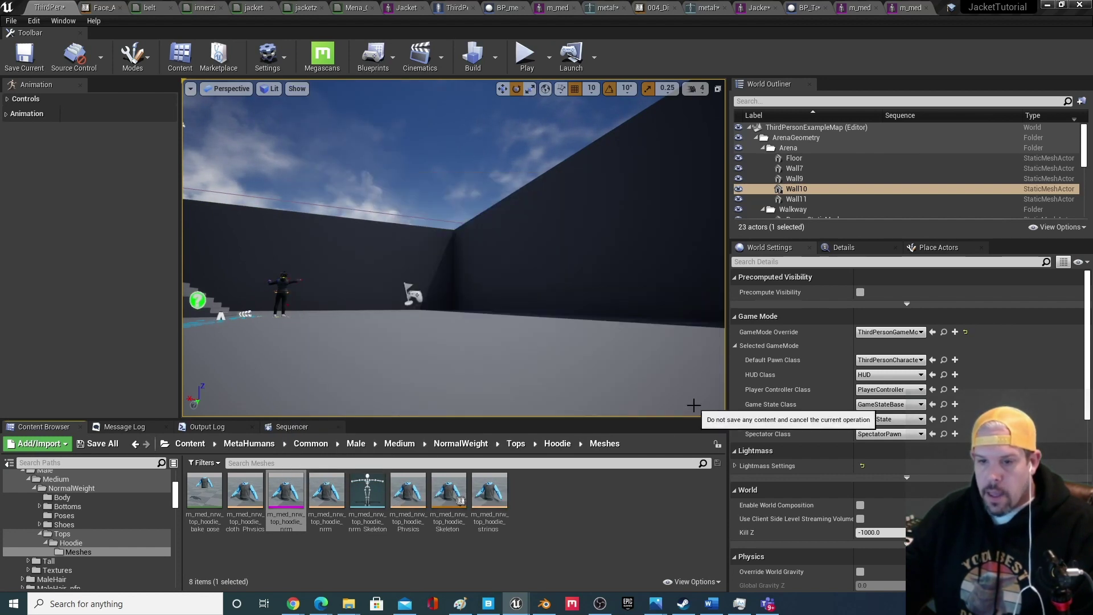
{"action": "right_click", "coordinate": [297, 493]}
{"action": "mouse_move", "coordinate": [432, 302]}
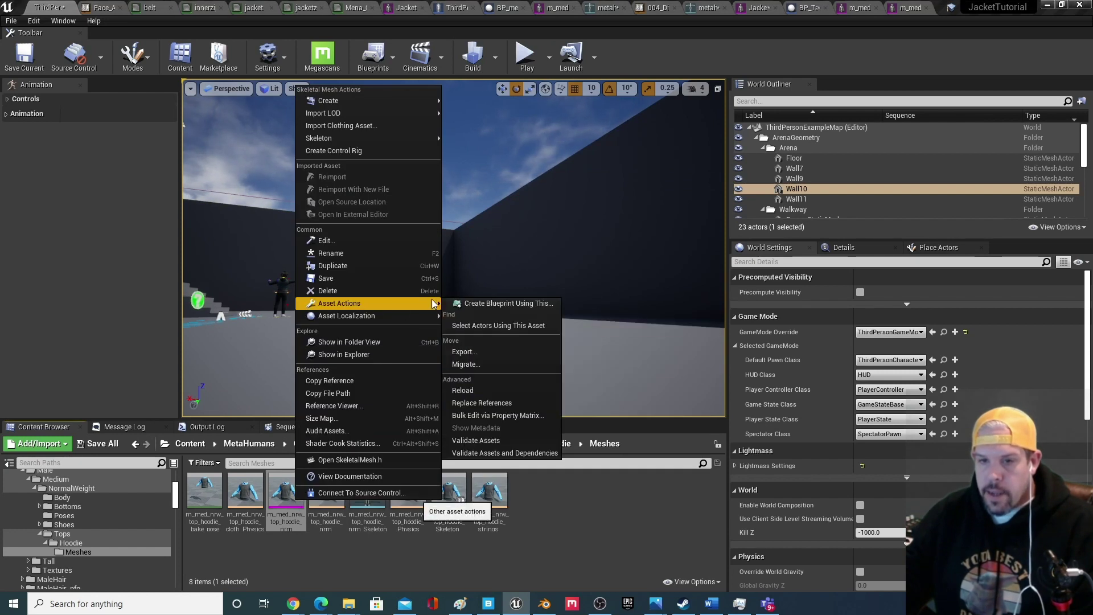
{"action": "left_click", "coordinate": [502, 353]}
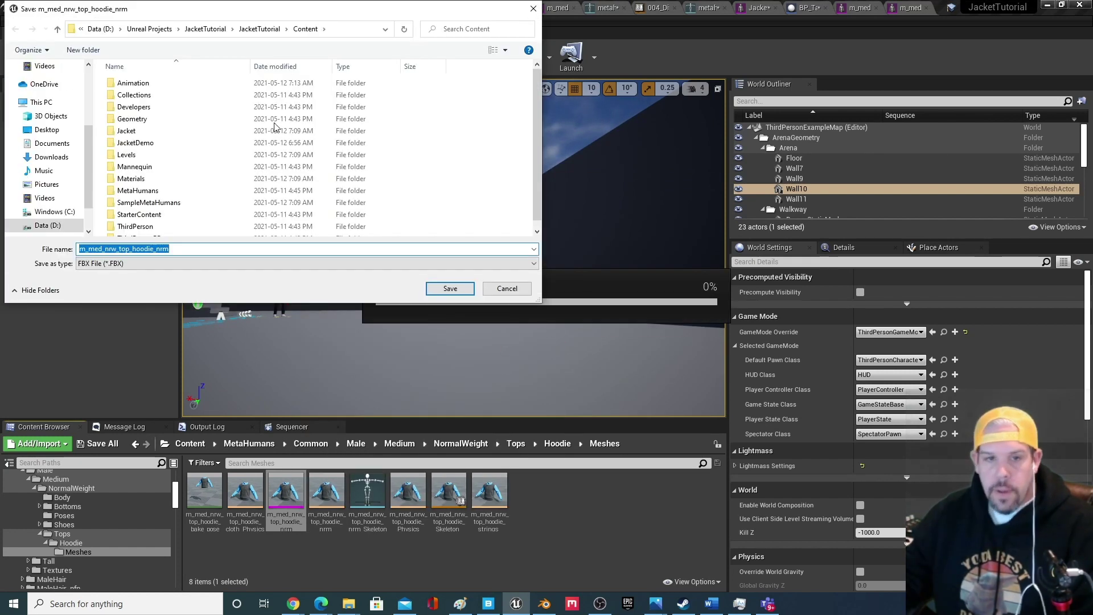
{"action": "left_click", "coordinate": [453, 288]}
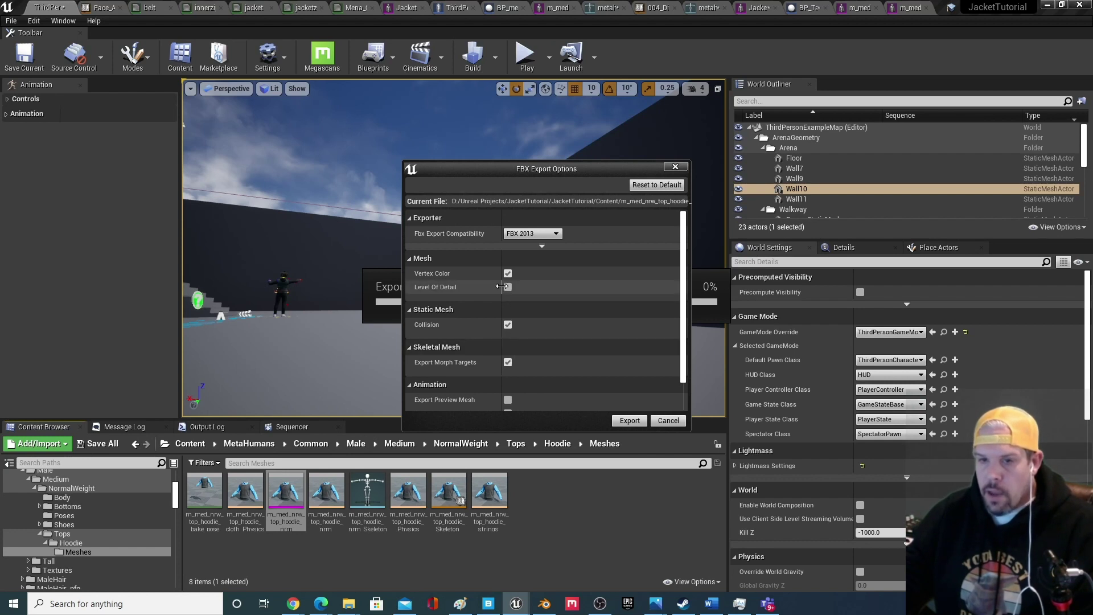
{"action": "left_click", "coordinate": [678, 422]}
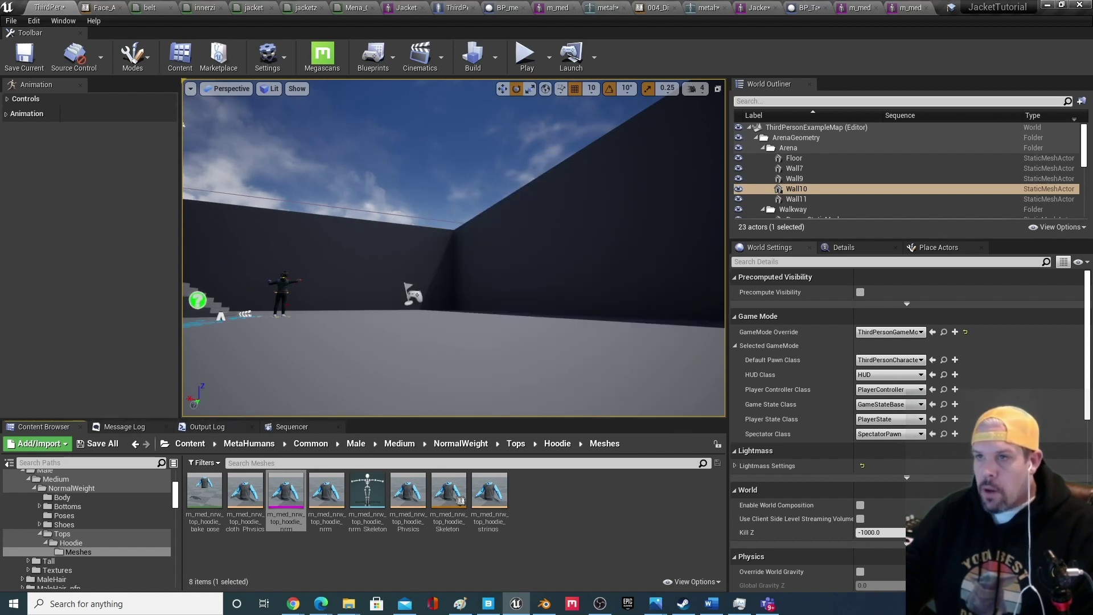
{"action": "left_click", "coordinate": [1048, 5]}
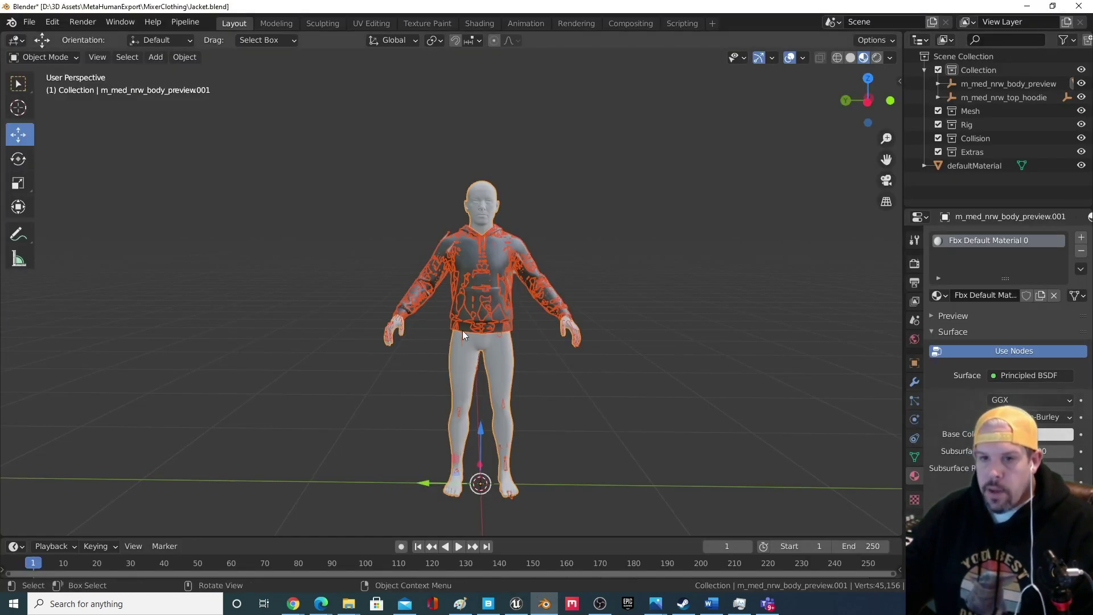
Widen the Outliner and expand m_med_nrw_top_hoodie and root to list LOD0–LOD3.
{"action": "left_click", "coordinate": [461, 279]}
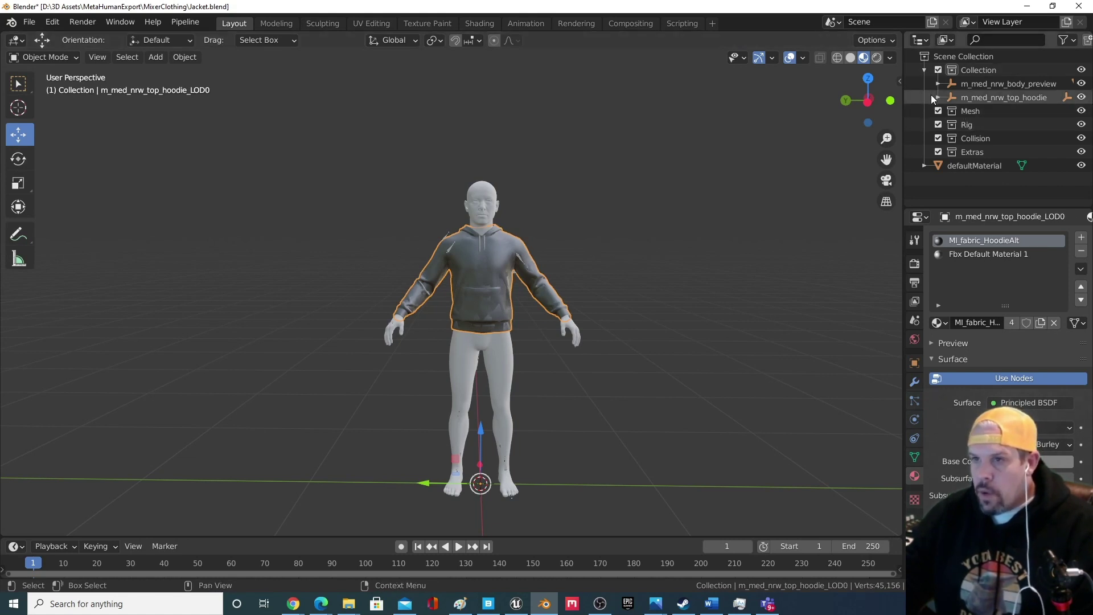
{"action": "left_click_drag", "start_coordinate": [904, 181], "coordinate": [714, 181]}
{"action": "left_click", "coordinate": [807, 100]}
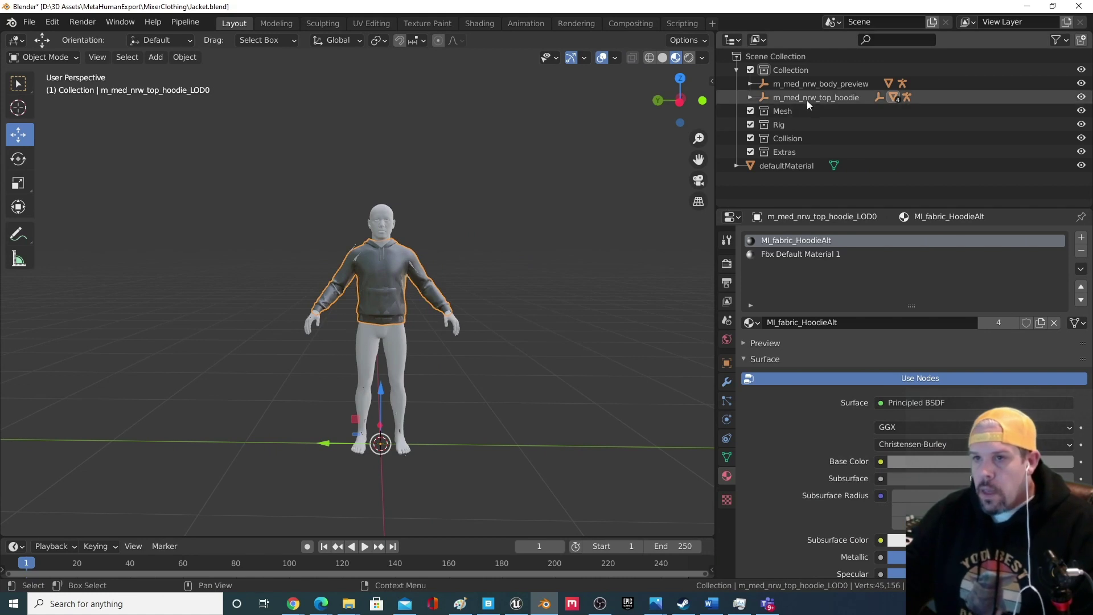
{"action": "left_click", "coordinate": [750, 98]}
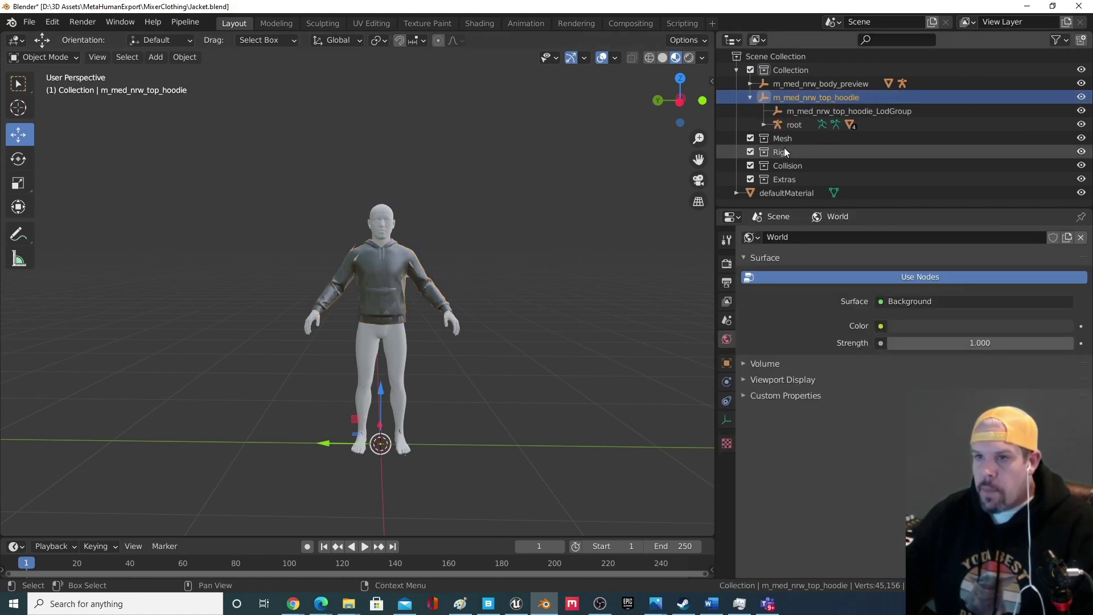
{"action": "left_click", "coordinate": [764, 124]}
{"action": "scroll", "coordinate": [849, 151], "scroll_direction": "down", "scroll_amount": 1}
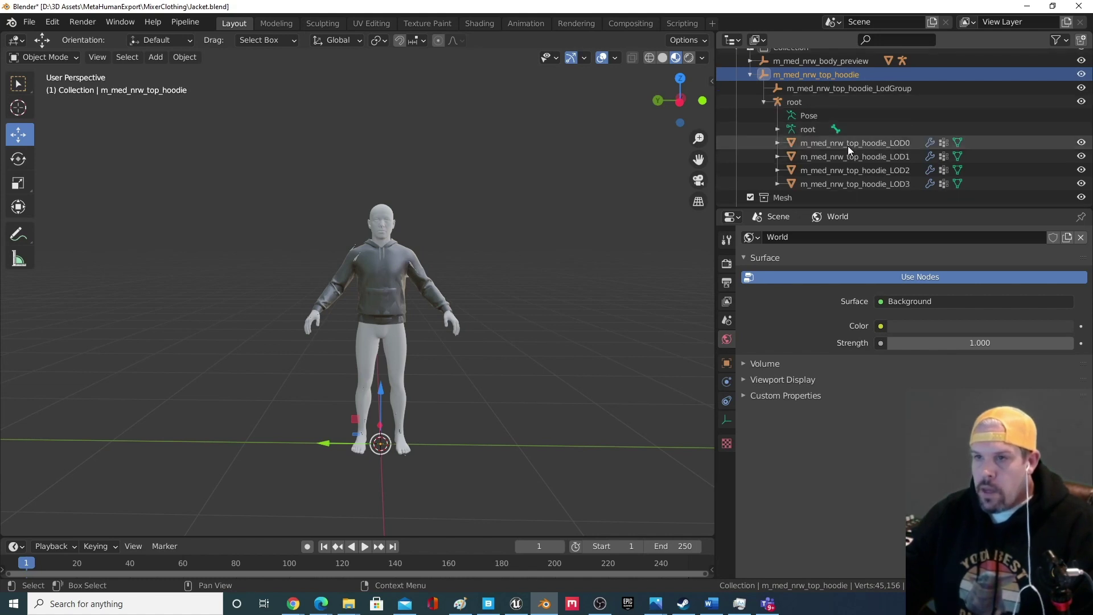
{"action": "left_click", "coordinate": [848, 148]}
{"action": "key", "text": "Down"}
{"action": "key", "text": "Down"}
{"action": "key", "text": "Down"}
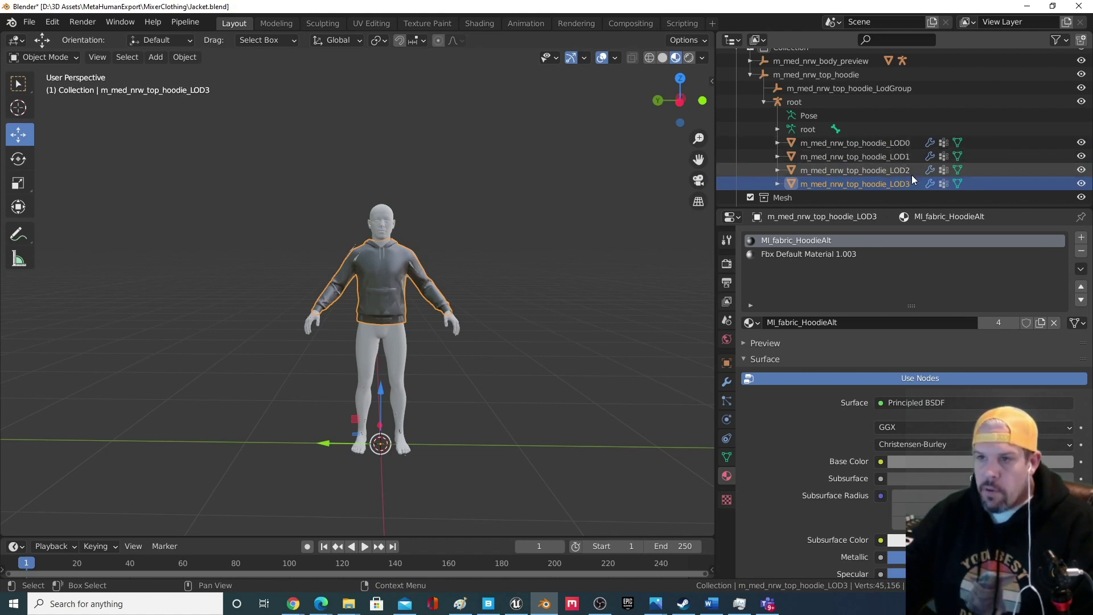
{"action": "left_click", "coordinate": [909, 149]}
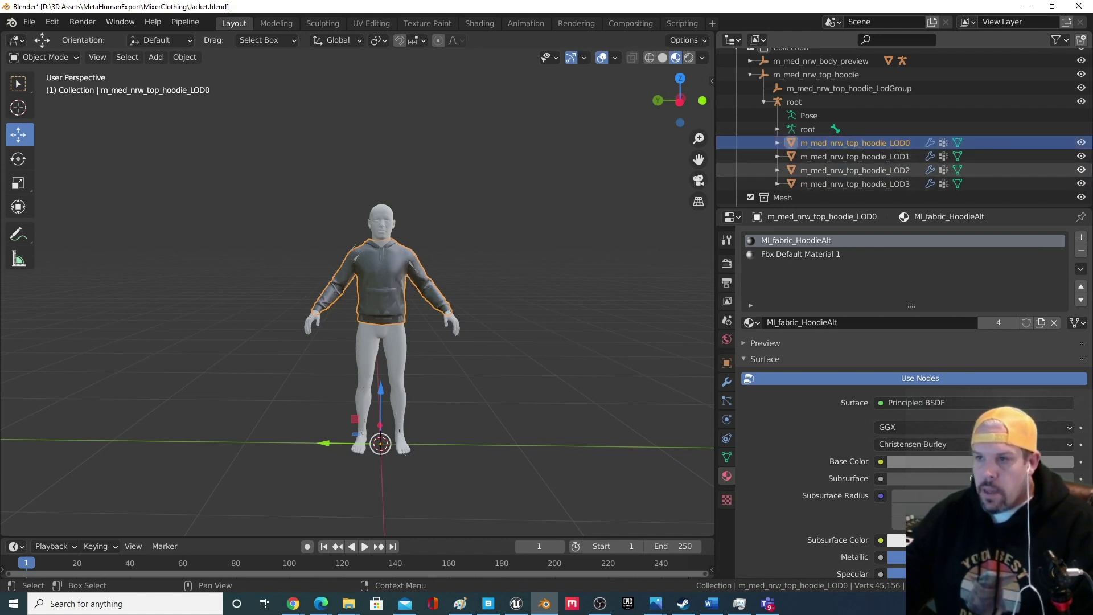
Hide LOD3 through LOD0, briefly showing each to compare, leaving all four hidden.
{"action": "left_click", "coordinate": [1081, 183]}
{"action": "left_click", "coordinate": [1081, 169]}
{"action": "left_click", "coordinate": [1082, 156]}
{"action": "left_click", "coordinate": [1082, 143]}
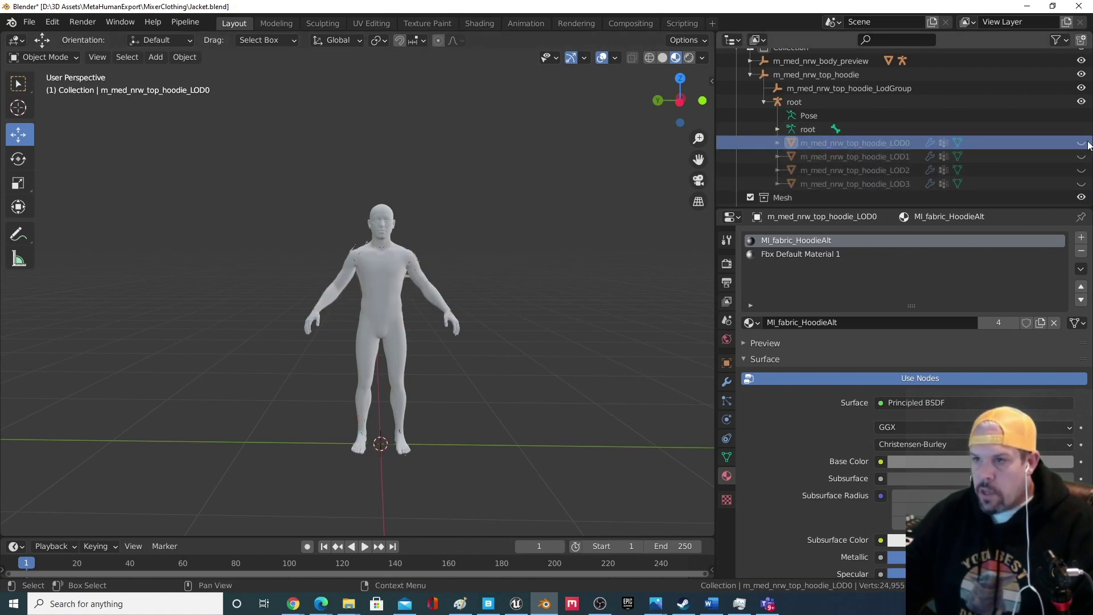
{"action": "left_click", "coordinate": [1083, 143]}
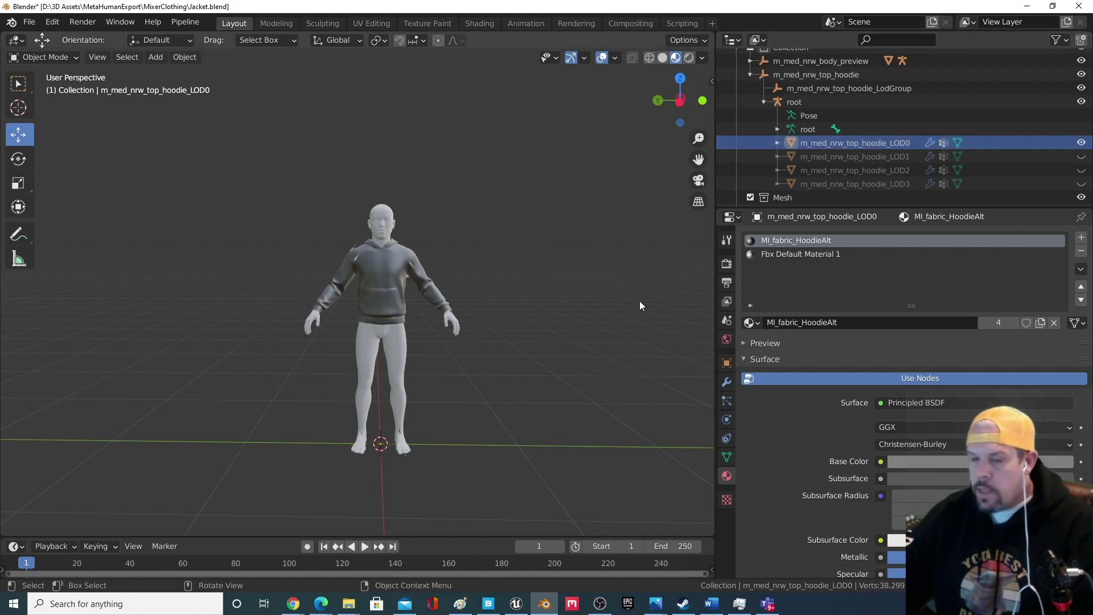
{"action": "left_click", "coordinate": [1082, 144]}
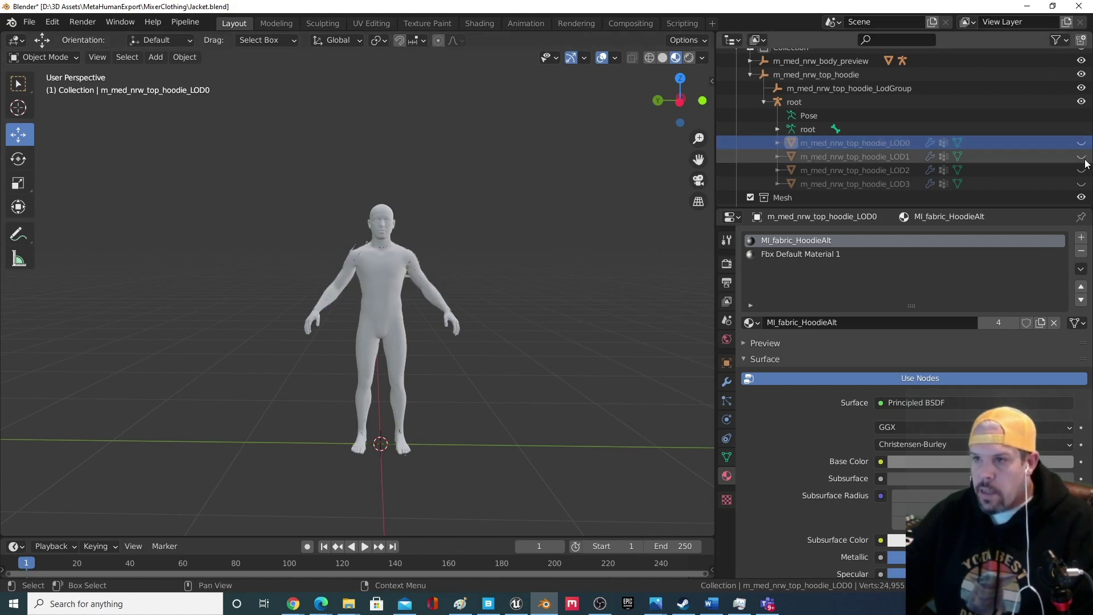
{"action": "left_click", "coordinate": [1082, 158]}
{"action": "left_click", "coordinate": [1082, 157]}
{"action": "left_click", "coordinate": [1083, 171]}
{"action": "left_click", "coordinate": [1082, 170]}
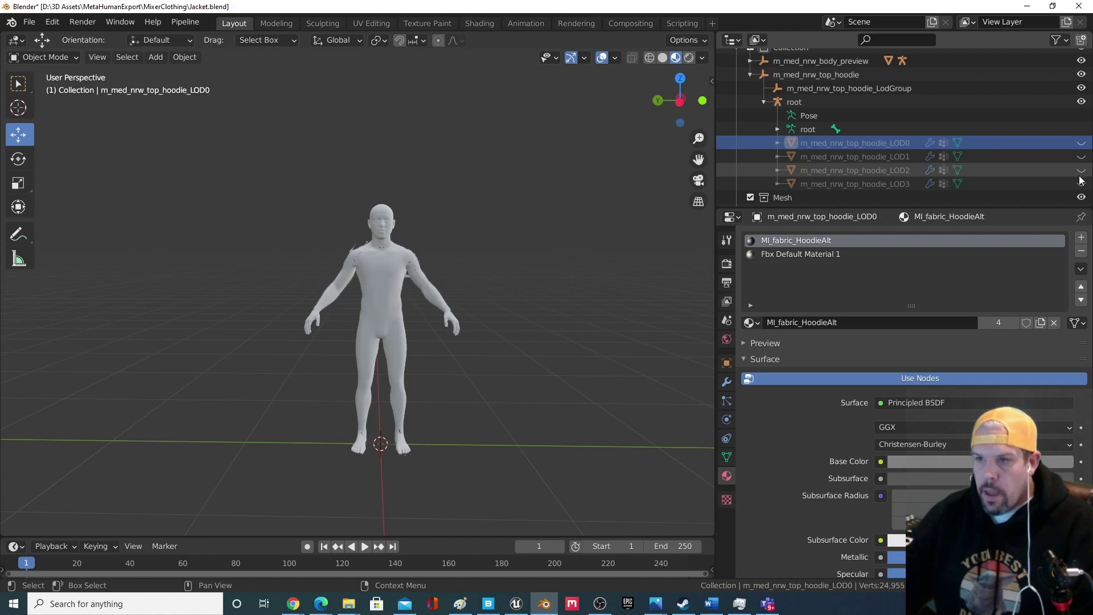
{"action": "left_click", "coordinate": [1082, 184]}
{"action": "left_click", "coordinate": [1082, 186]}
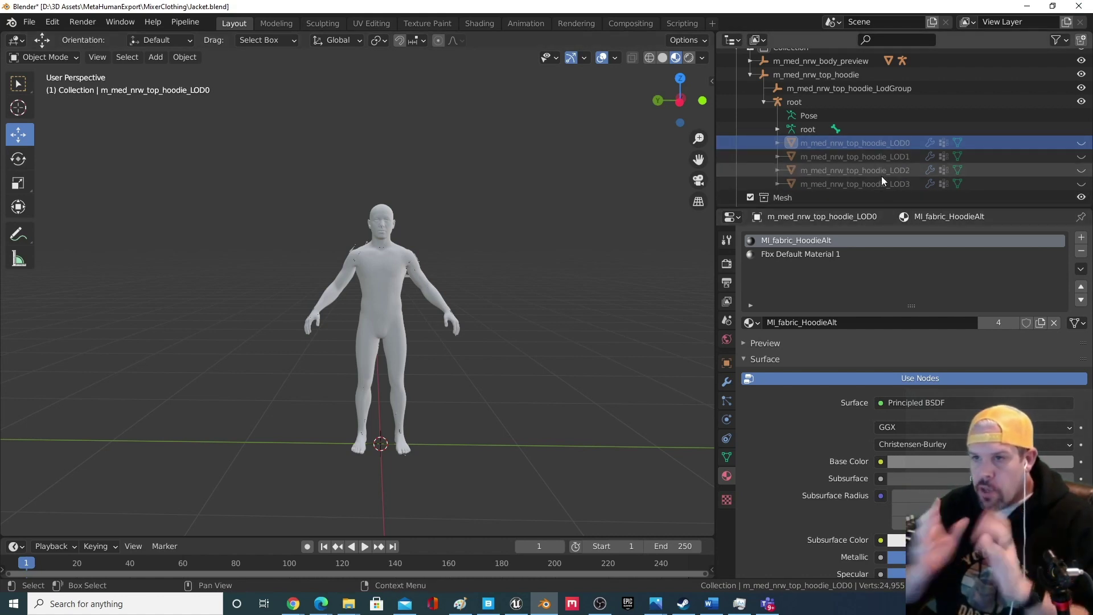
Compare the LOD0 and LOD3 hoodies on the body, leaving LOD0 visible.
{"action": "left_click", "coordinate": [1081, 143]}
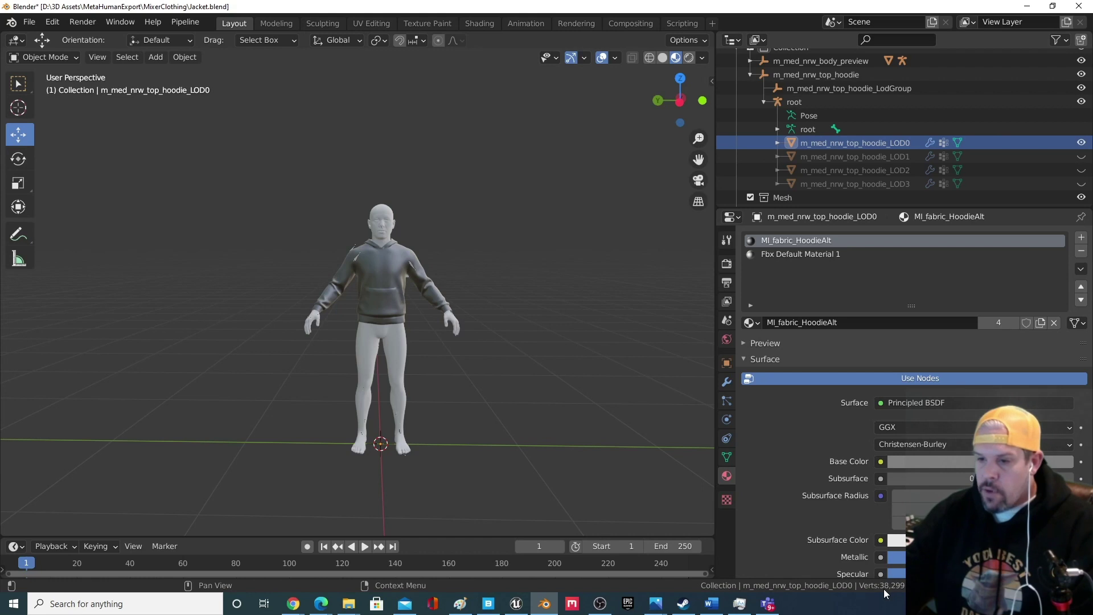
{"action": "left_click", "coordinate": [1081, 143]}
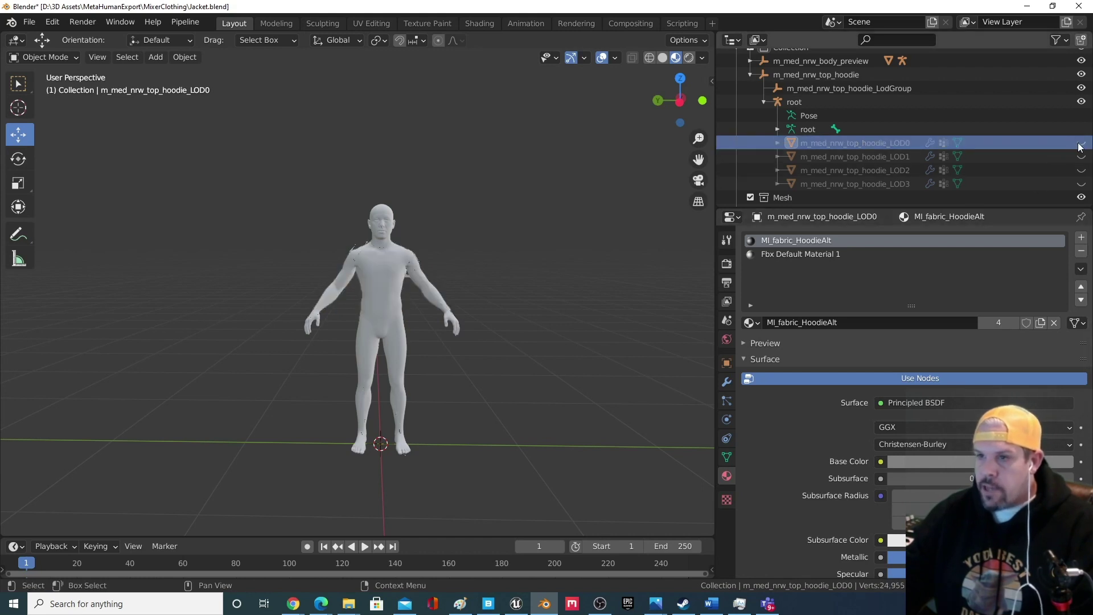
{"action": "left_click", "coordinate": [996, 185]}
{"action": "left_click", "coordinate": [1082, 184]}
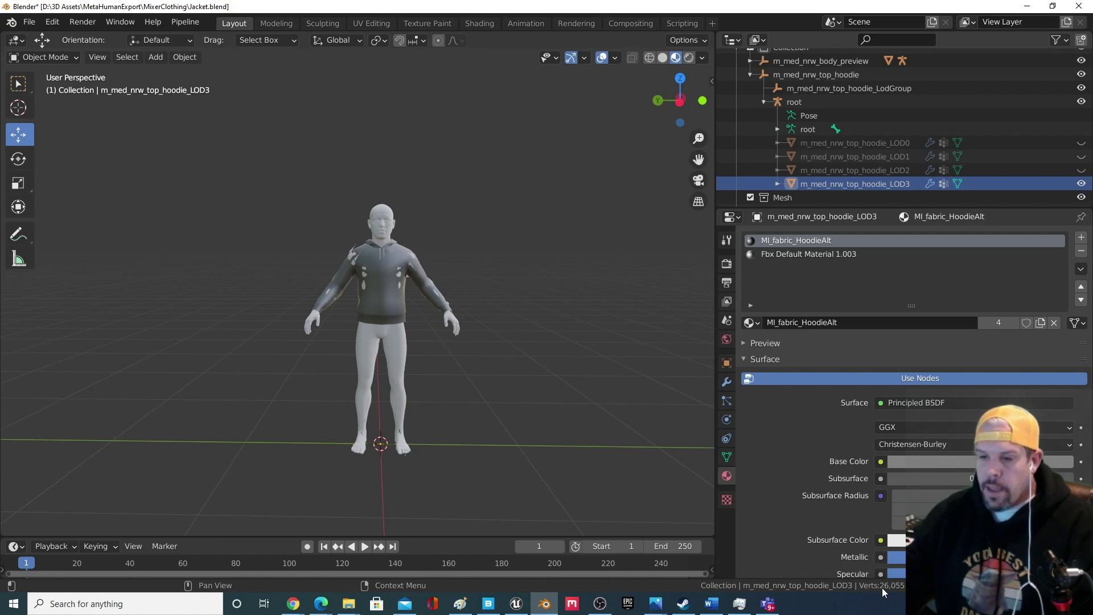
{"action": "left_click", "coordinate": [1082, 184]}
{"action": "left_click", "coordinate": [1082, 144]}
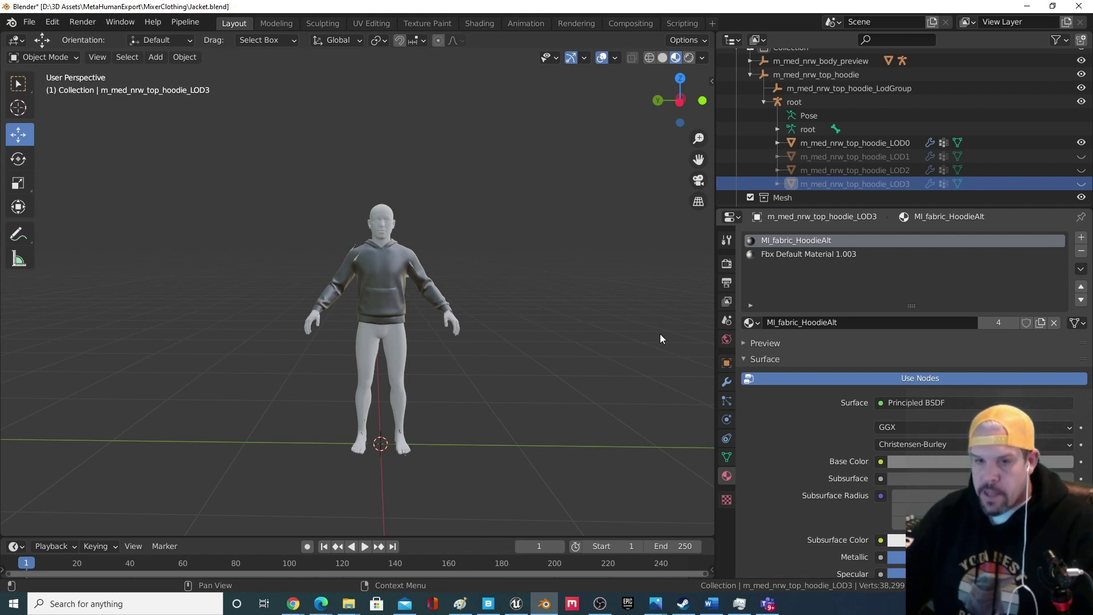
Delete LOD1, LOD2 and LOD3, keep LOD0 selected, and collapse the hoodie hierarchy.
{"action": "left_click", "coordinate": [877, 157], "text": "shift"}
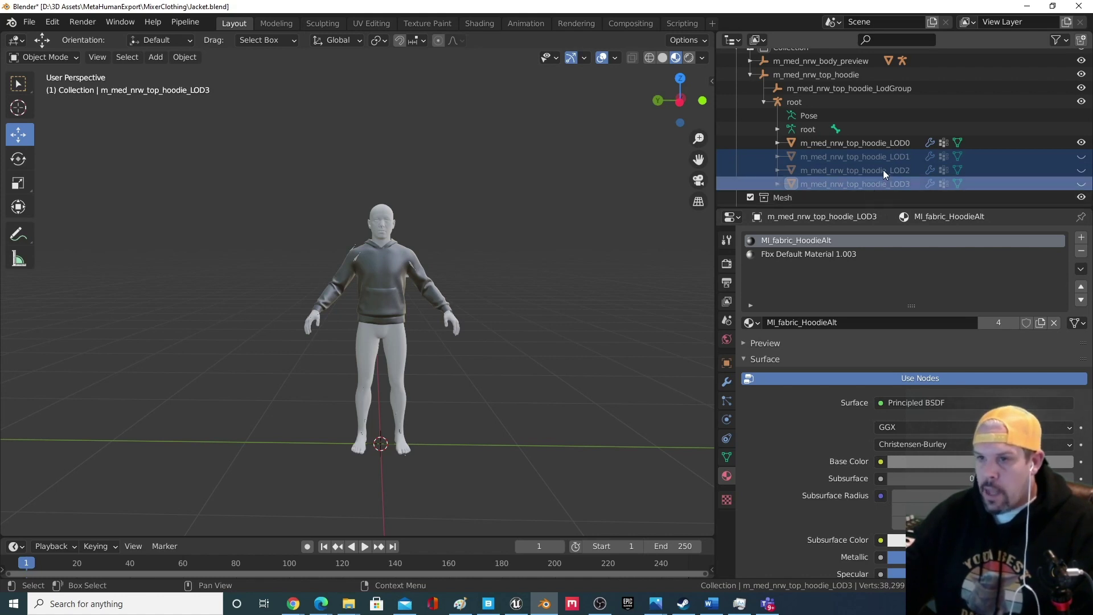
{"action": "key", "text": "Delete"}
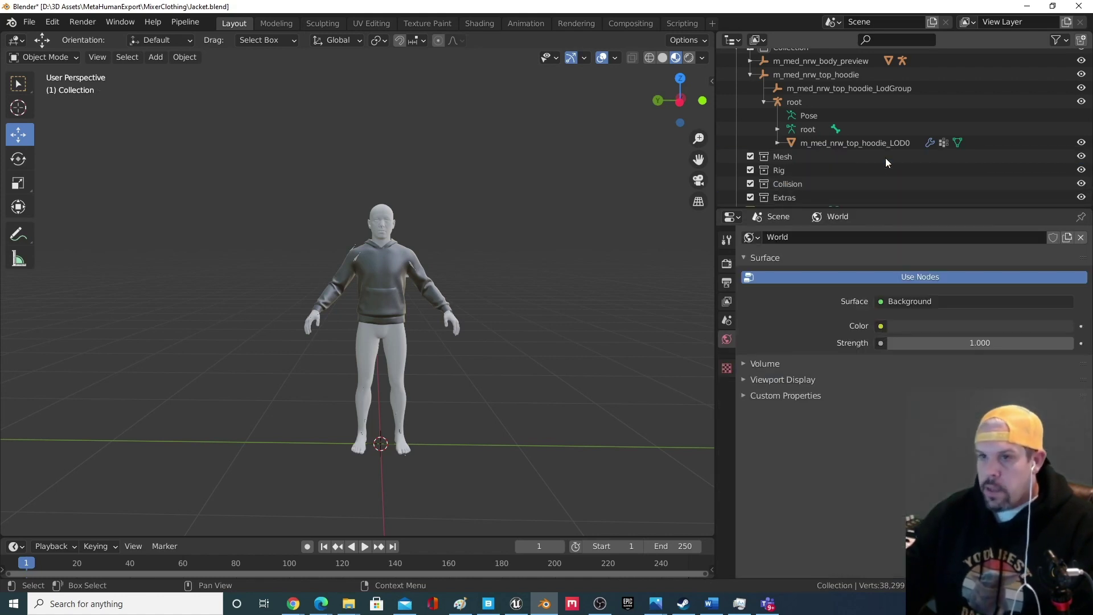
{"action": "left_click", "coordinate": [831, 143]}
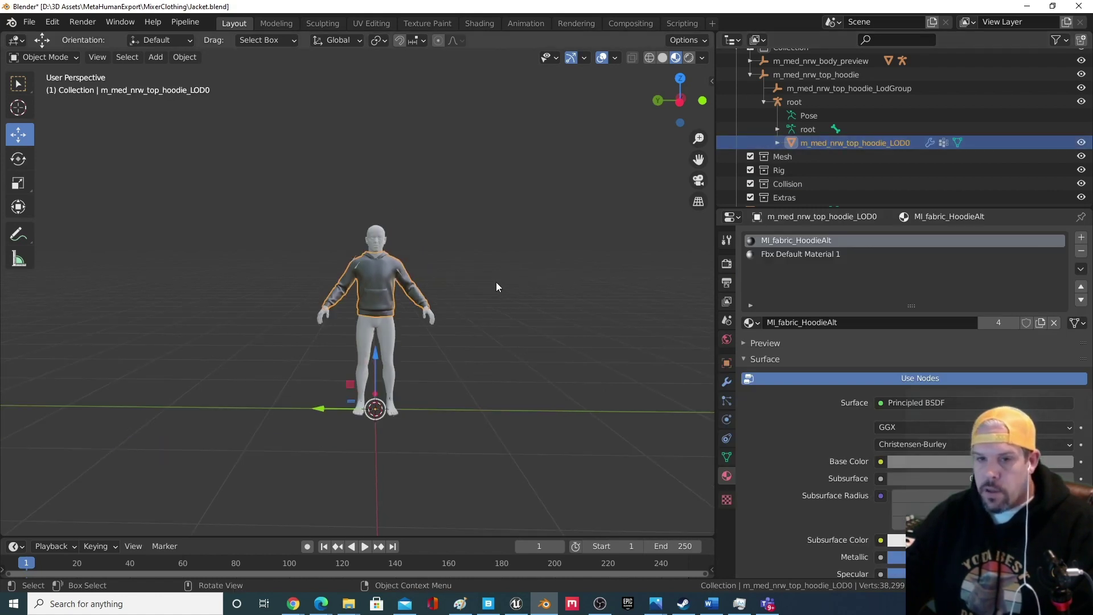
{"action": "middle_click_drag", "start_coordinate": [501, 284], "coordinate": [506, 293]}
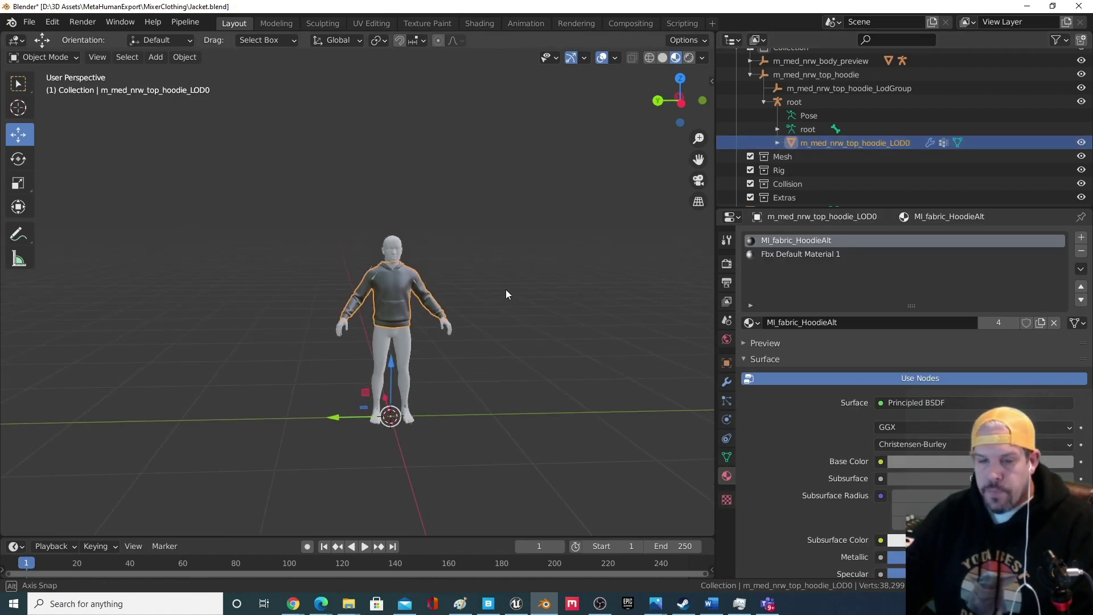
{"action": "scroll", "coordinate": [743, 103], "scroll_direction": "up", "scroll_amount": 2}
{"action": "left_click", "coordinate": [750, 97]}
{"action": "left_click", "coordinate": [737, 70]}
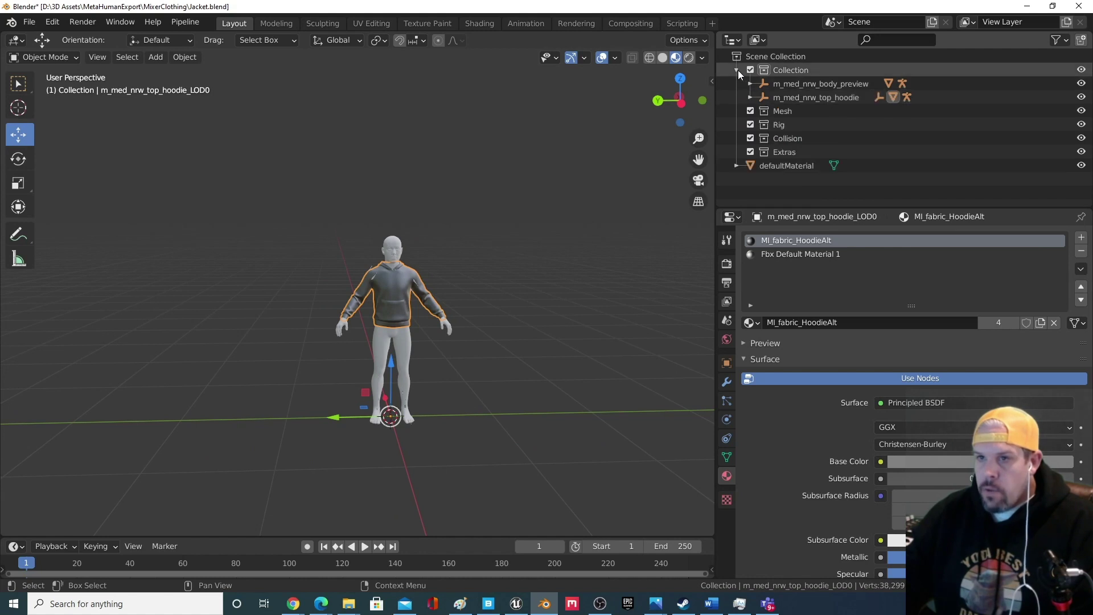
{"action": "left_click", "coordinate": [737, 71]}
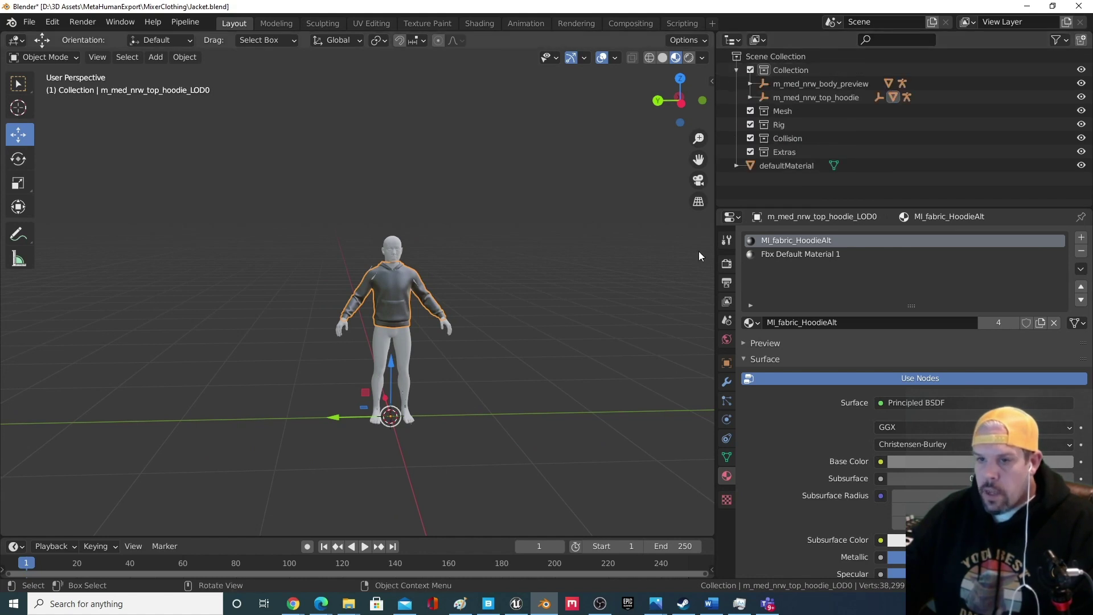
Widen the 3D viewport by dragging its border with the Outliner to the right.
{"action": "left_click_drag", "start_coordinate": [711, 256], "coordinate": [880, 257]}
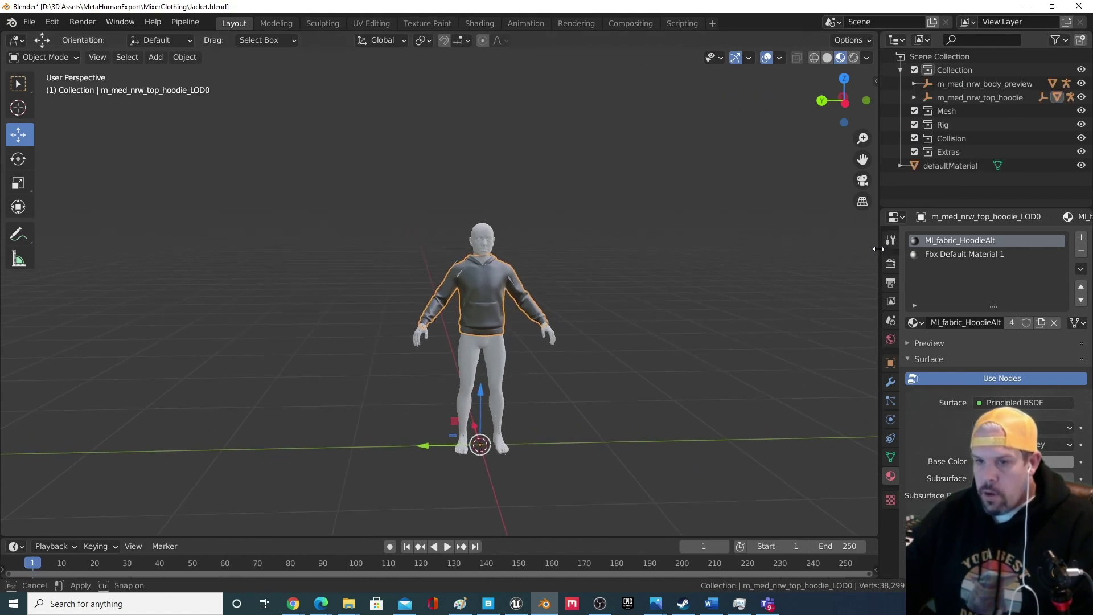
{"action": "middle_click_drag", "start_coordinate": [635, 321], "coordinate": [598, 334]}
{"action": "scroll", "coordinate": [505, 369], "scroll_direction": "down", "scroll_amount": 3}
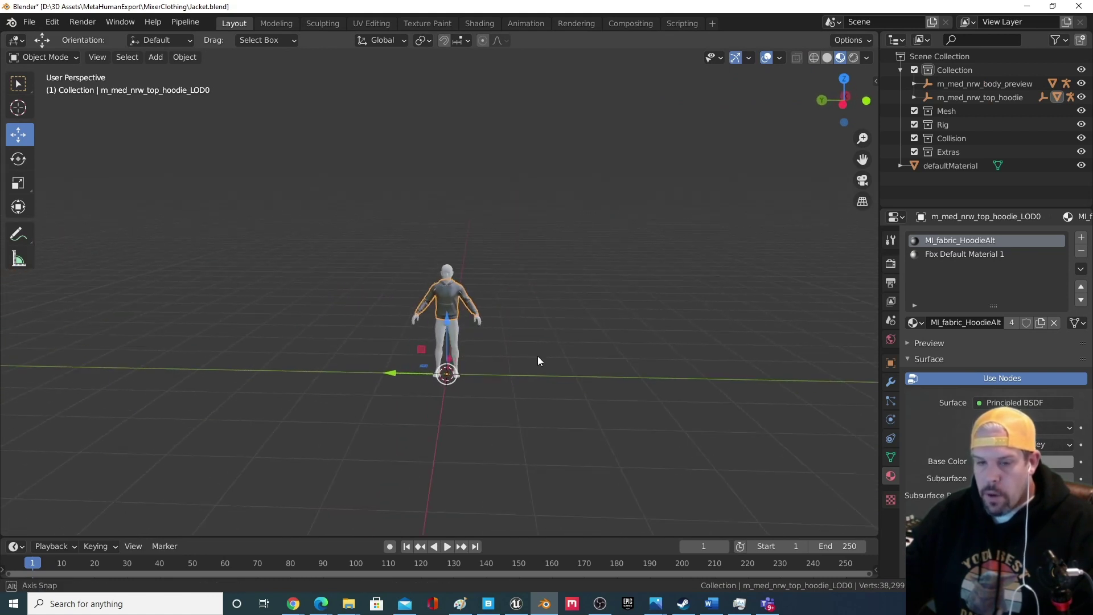
{"action": "scroll", "coordinate": [533, 362], "scroll_direction": "down", "scroll_amount": 2}
Select the leather jacket and move it to the centre of the scene.
{"action": "left_click", "coordinate": [48, 323]}
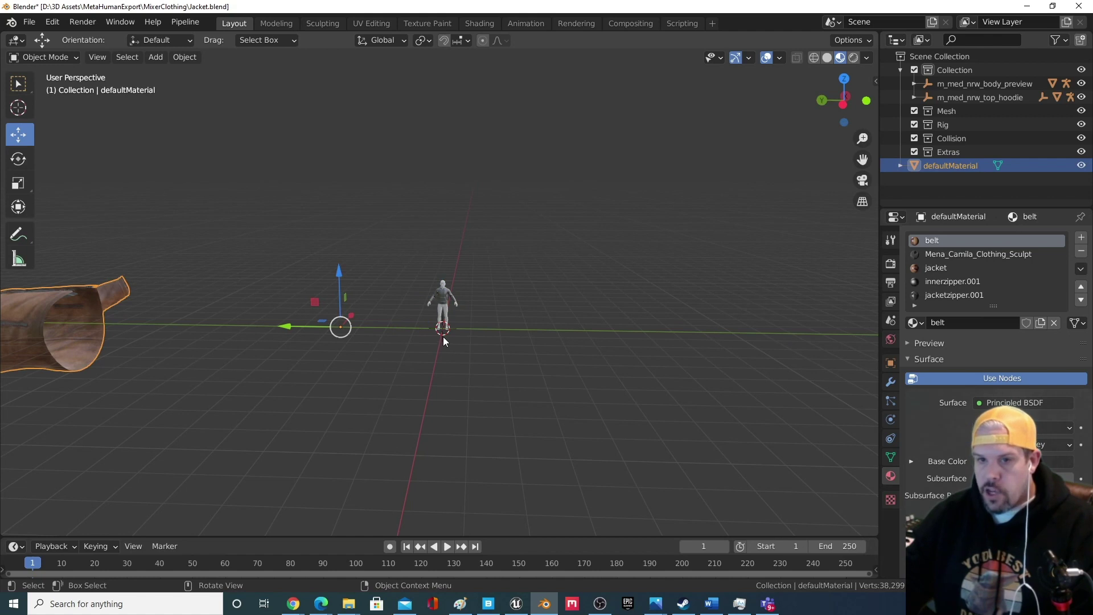
{"action": "middle_click_drag", "start_coordinate": [444, 340], "coordinate": [451, 337]}
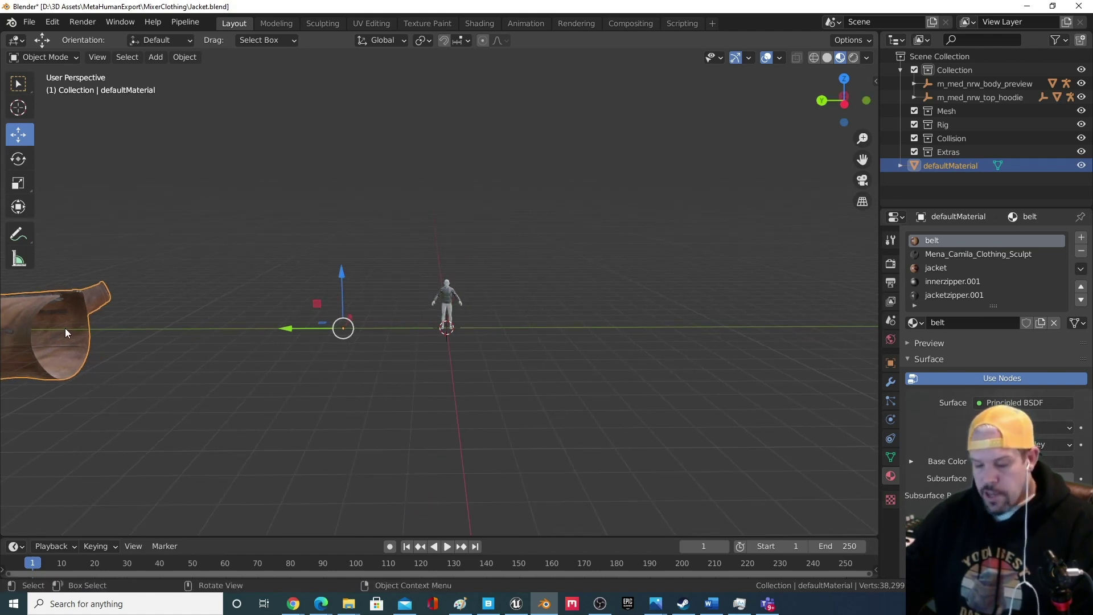
{"action": "key", "text": "g"}
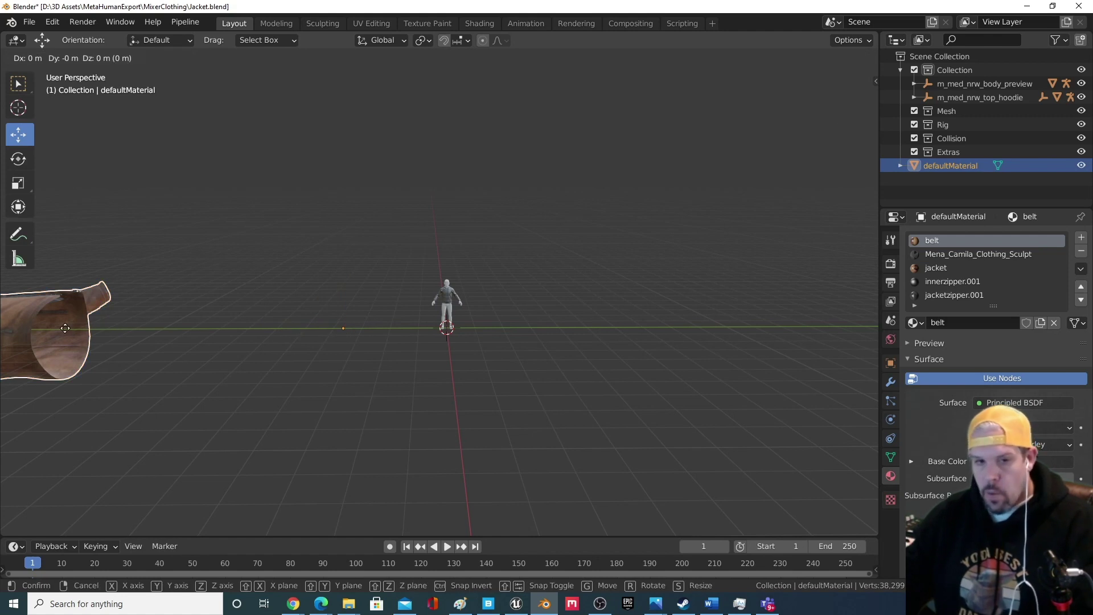
{"action": "left_click", "coordinate": [497, 343]}
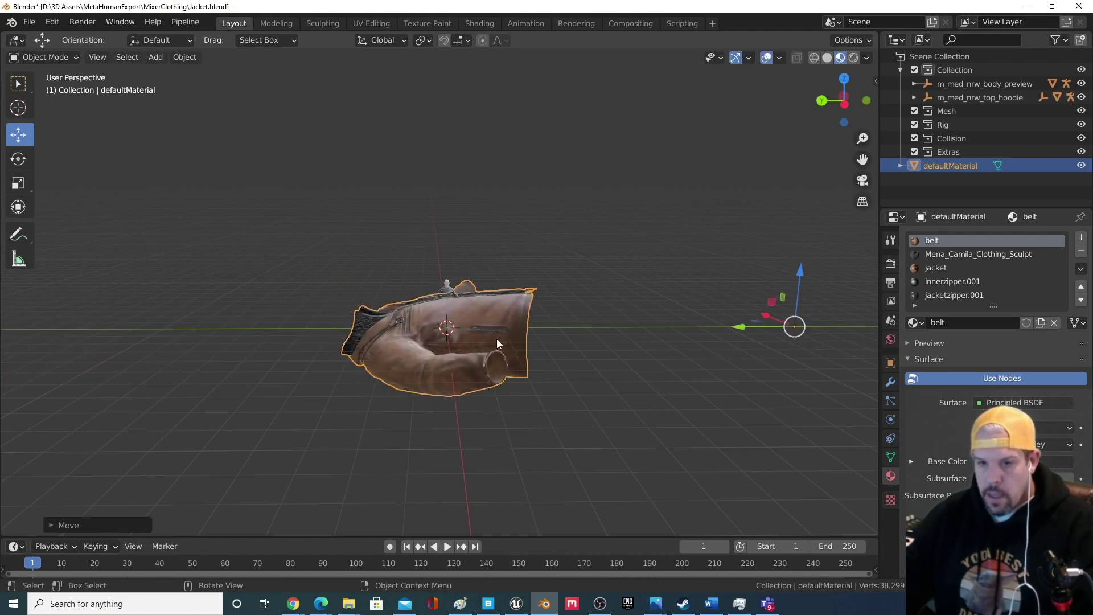
{"action": "key", "text": "s"}
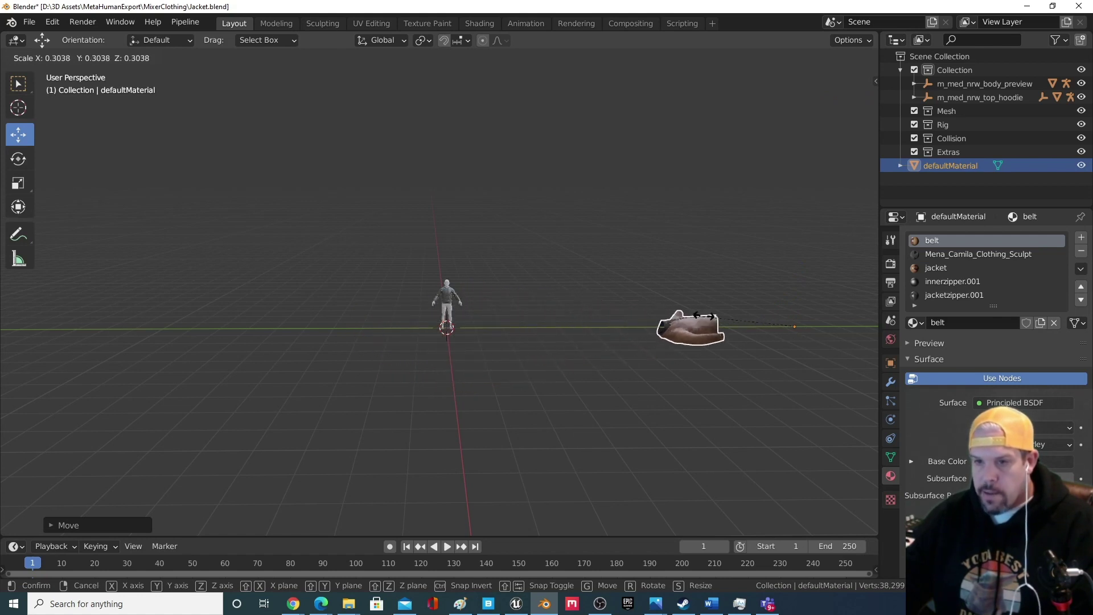
{"action": "key", "text": "Escape"}
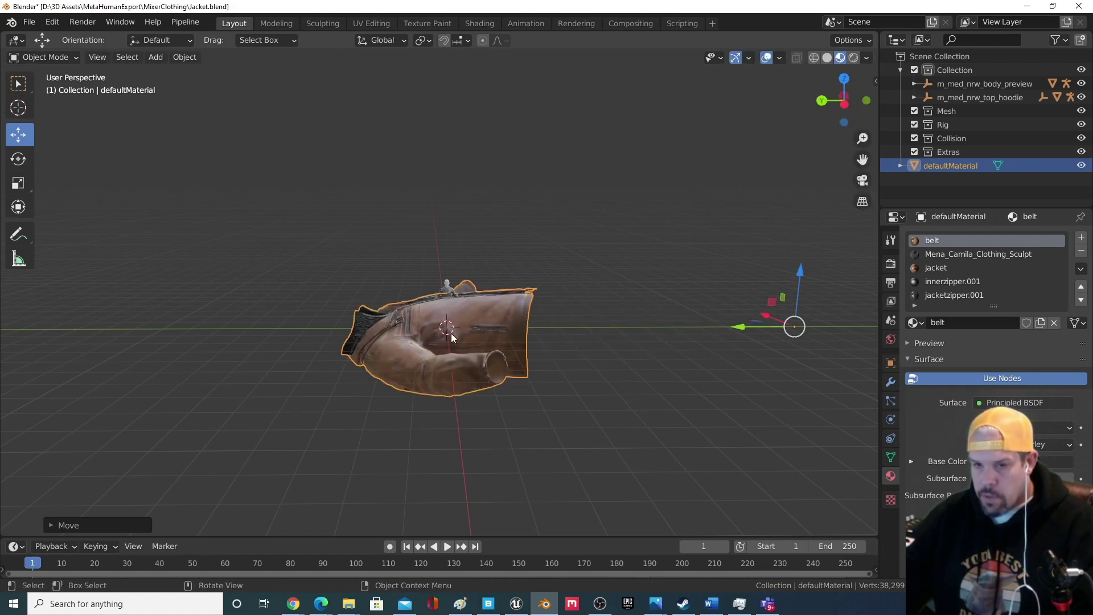
Scale the jacket down and place it at the figure's feet, zooming in closer.
{"action": "key", "text": "s"}
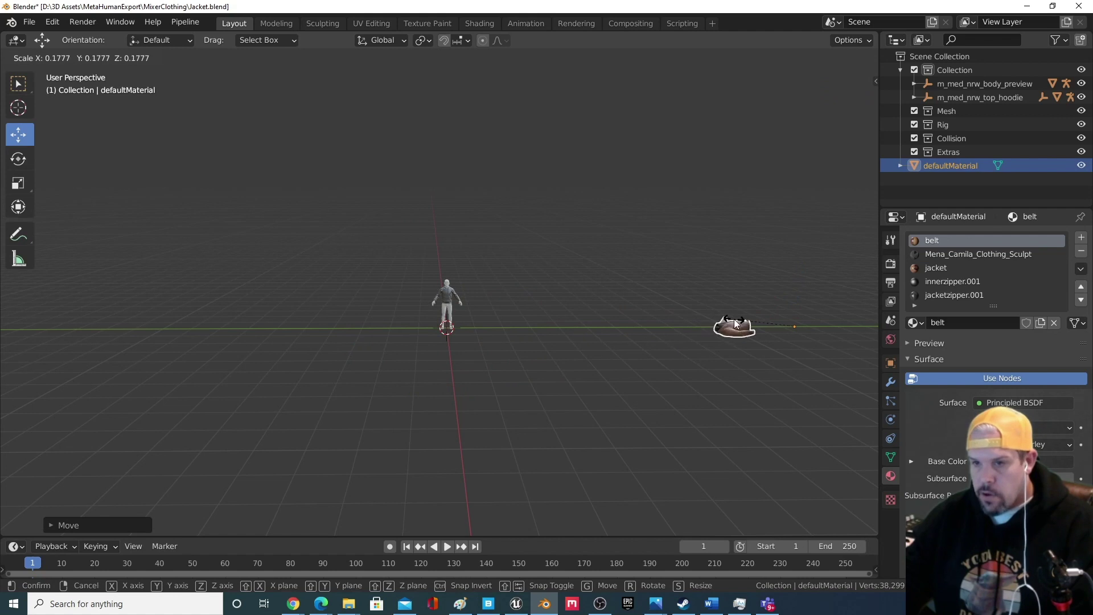
{"action": "left_click", "coordinate": [739, 335]}
{"action": "key", "text": "g"}
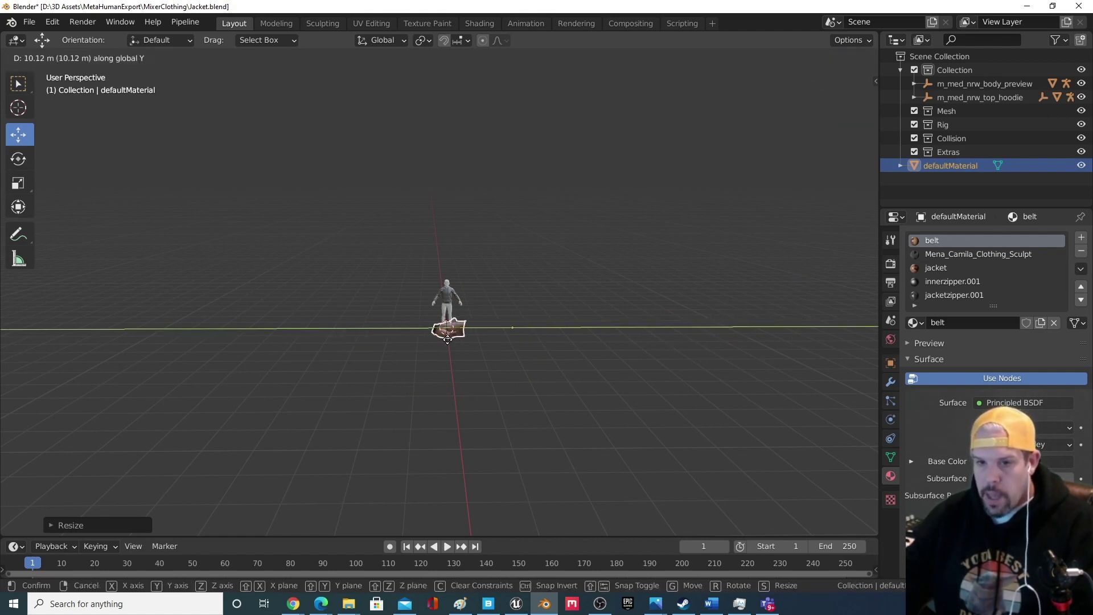
{"action": "left_click", "coordinate": [460, 351]}
{"action": "scroll", "coordinate": [460, 351], "scroll_direction": "up", "scroll_amount": 2}
{"action": "middle_click_drag", "start_coordinate": [460, 351], "coordinate": [651, 281]}
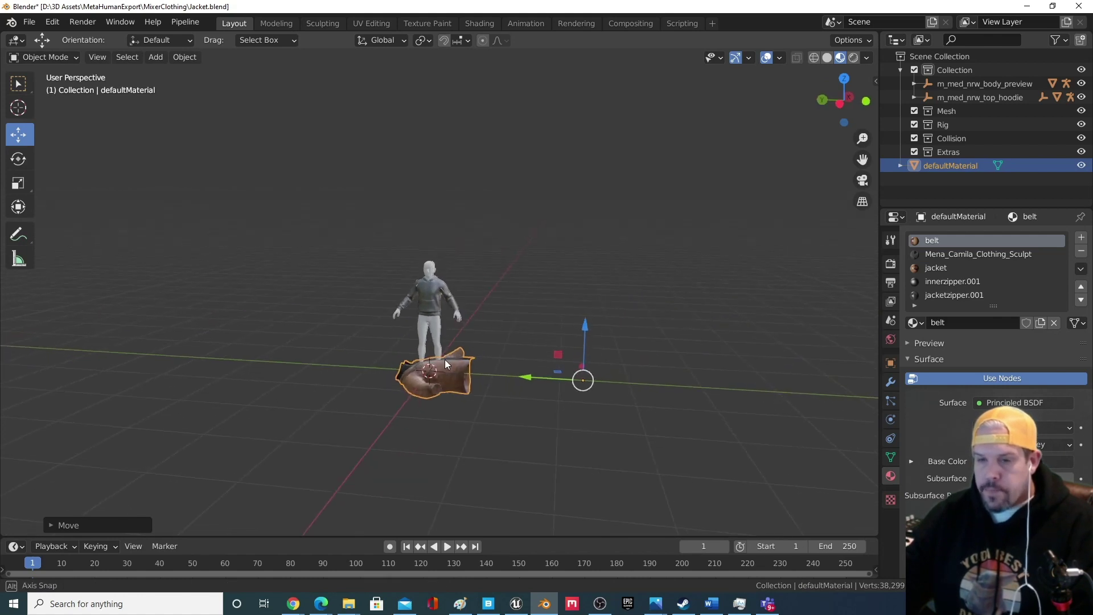
{"action": "scroll", "coordinate": [651, 281], "scroll_direction": "up", "scroll_amount": 1}
{"action": "scroll", "coordinate": [672, 291], "scroll_direction": "up", "scroll_amount": 1}
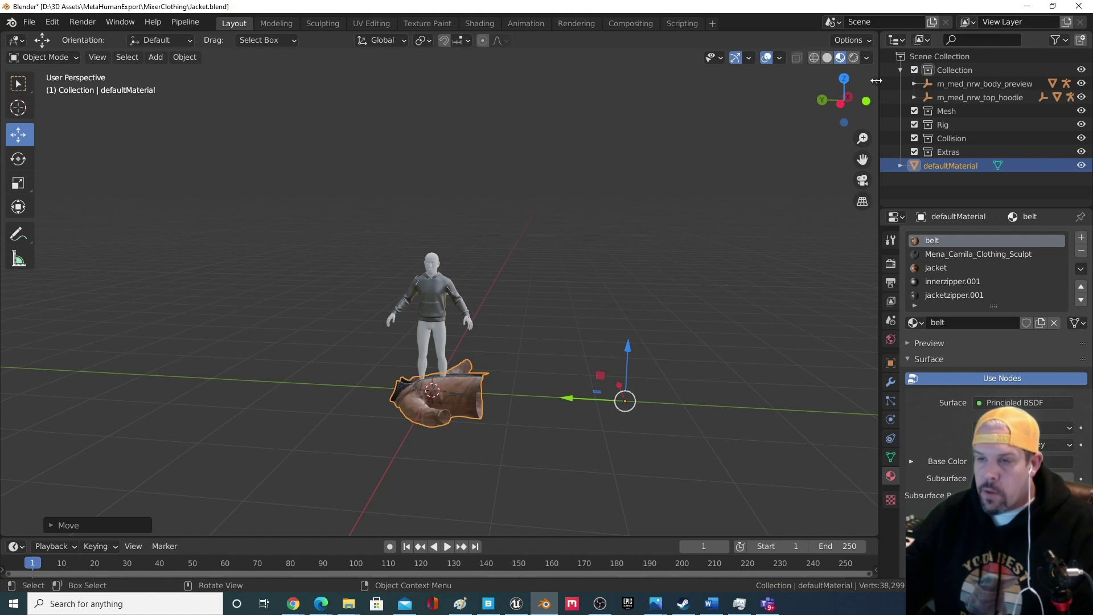
Show the jacket's Item transform panel and switch its rotation mode from Quaternion to XYZ Euler.
{"action": "key", "text": "n"}
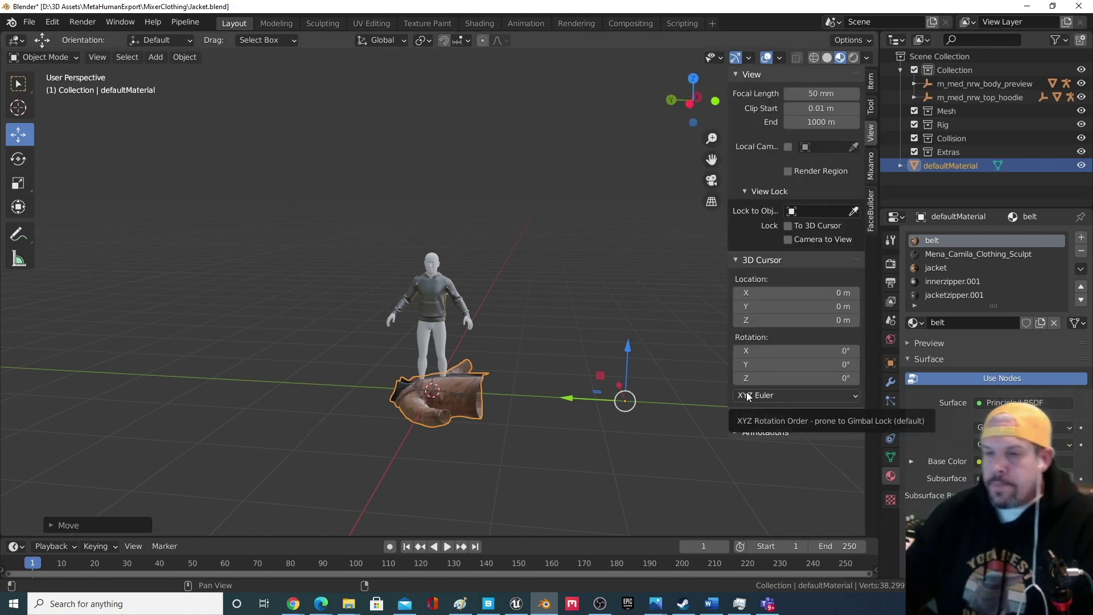
{"action": "left_click", "coordinate": [872, 85]}
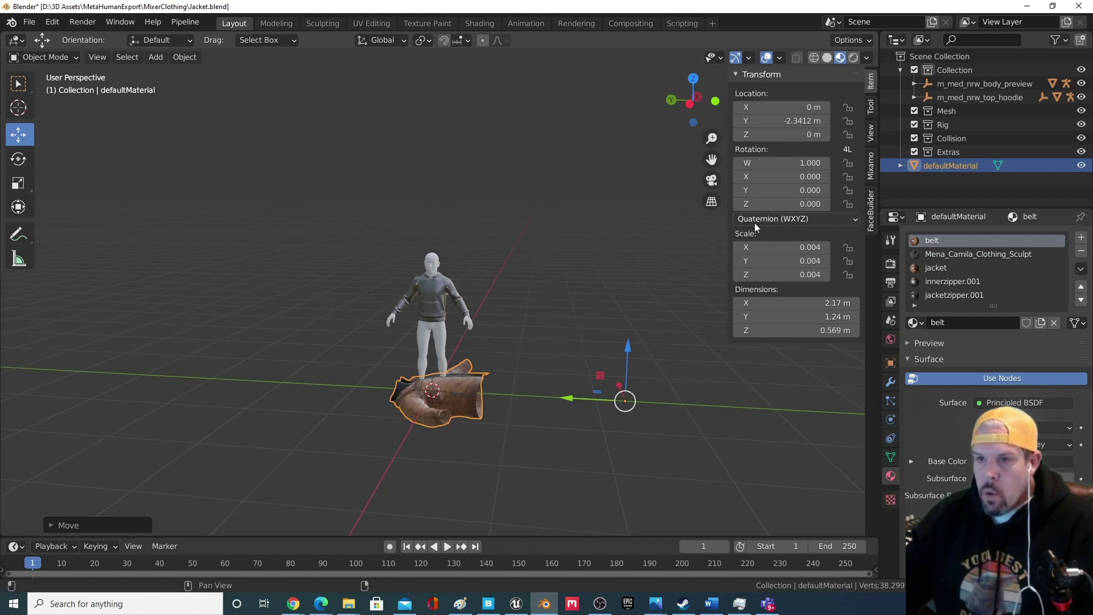
{"action": "left_click", "coordinate": [791, 220]}
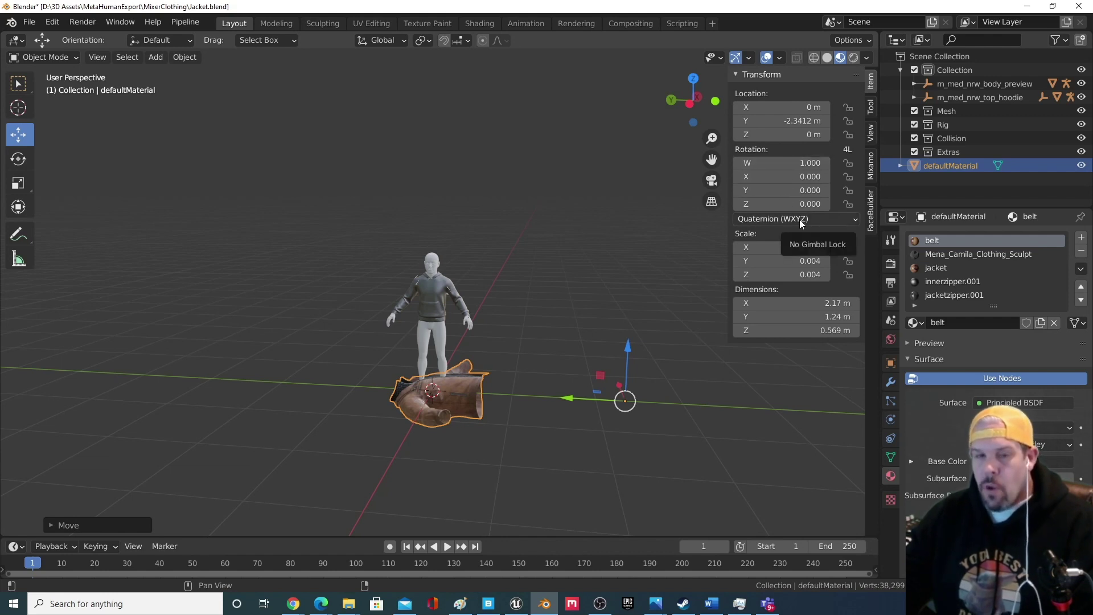
{"action": "left_click", "coordinate": [800, 221]}
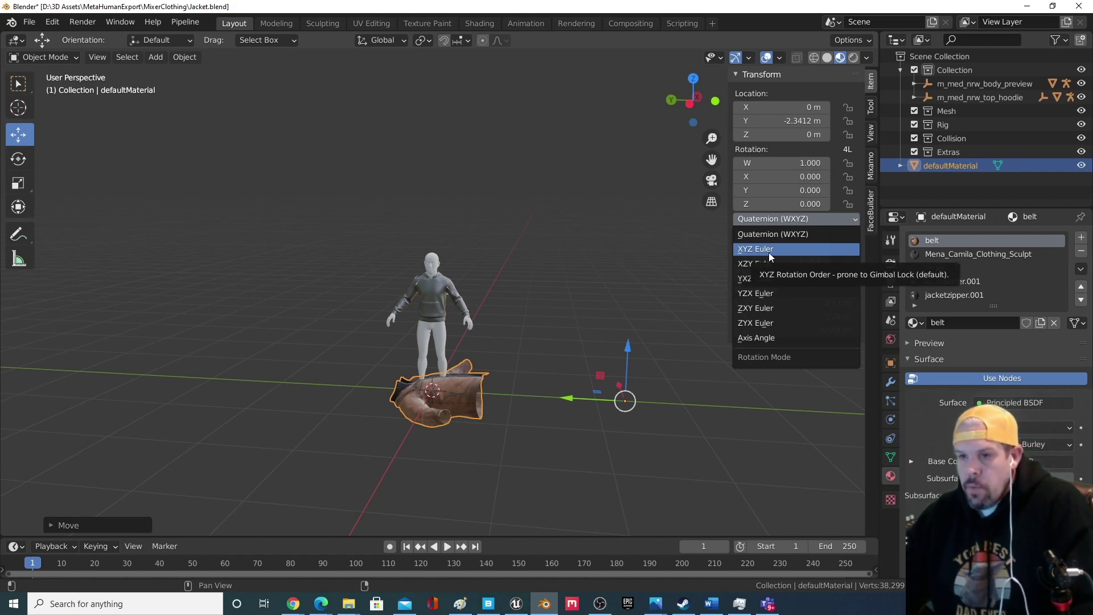
{"action": "left_click", "coordinate": [769, 251]}
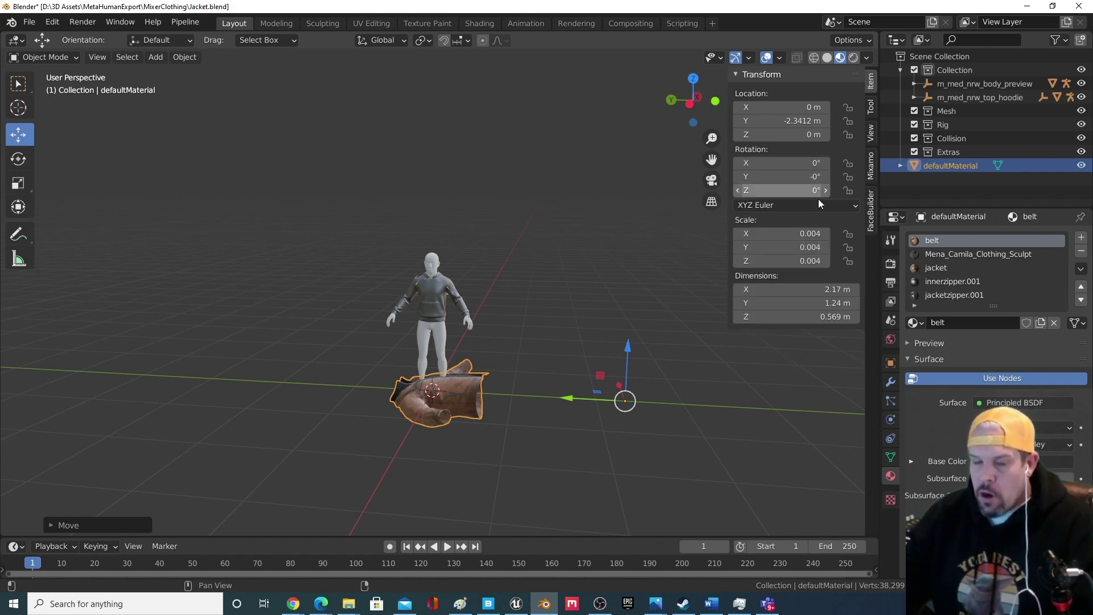
{"action": "middle_click_drag", "start_coordinate": [559, 372], "coordinate": [574, 365]}
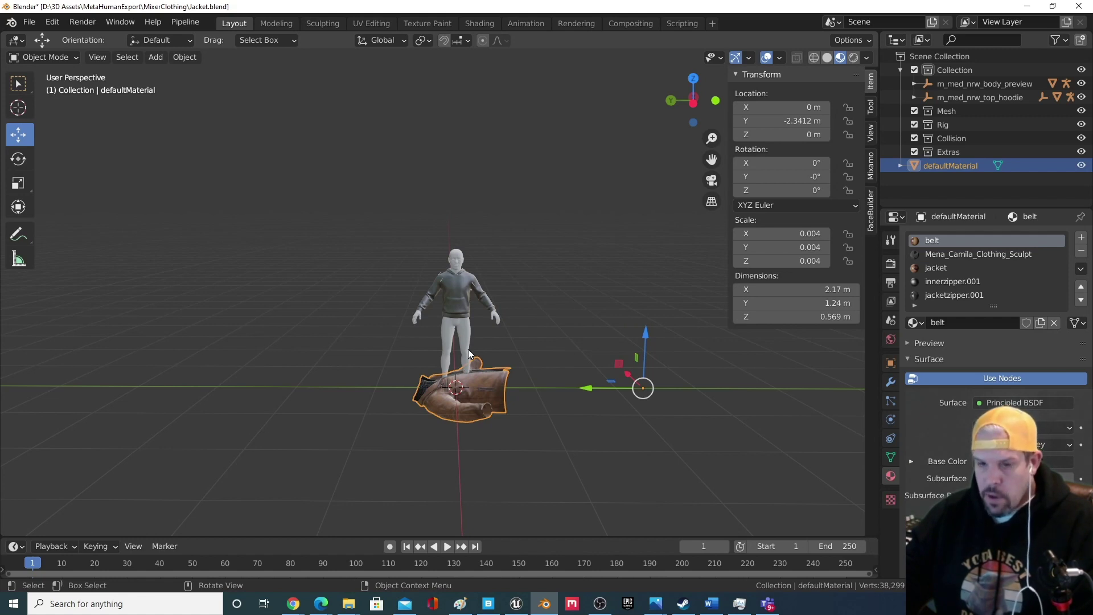
Rotate the jacket to X 90°, Y 0°, Z -90° and drag it along Y over the body.
{"action": "key", "text": "g"}
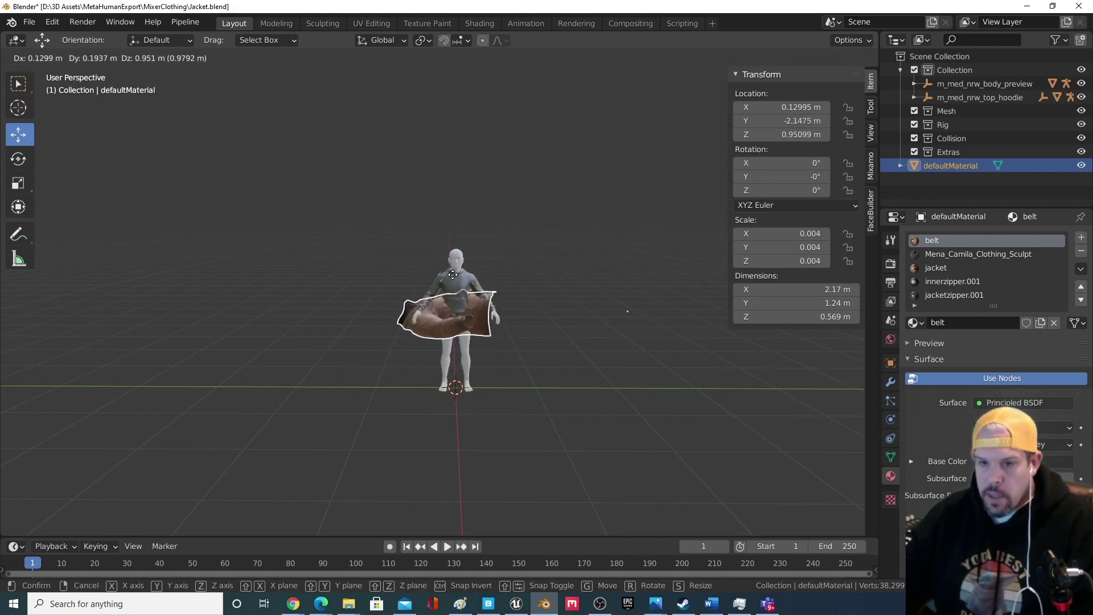
{"action": "right_click", "coordinate": [495, 334]}
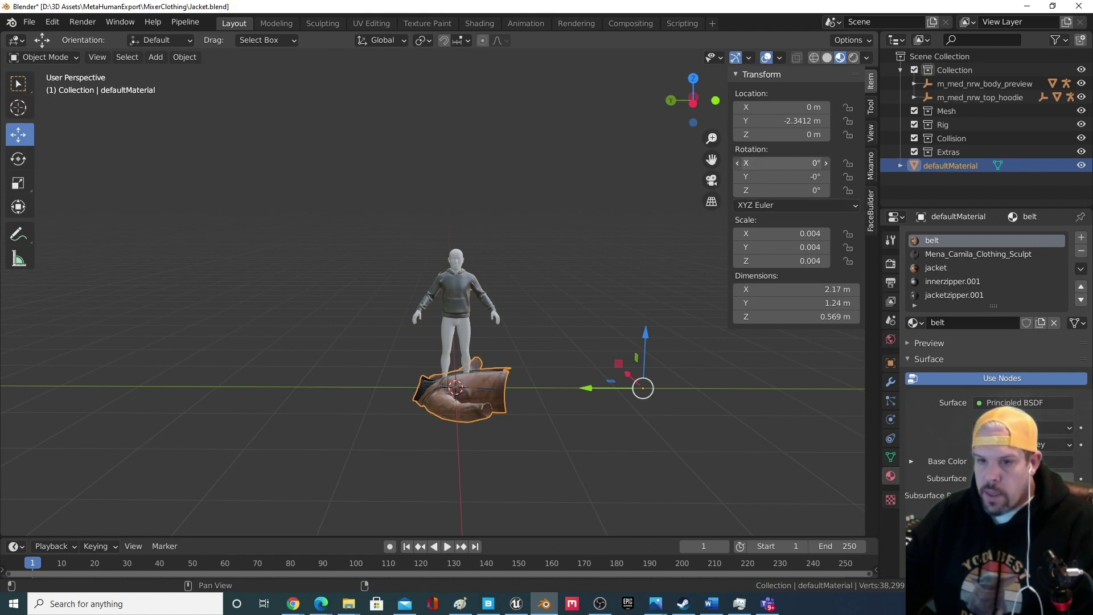
{"action": "left_click", "coordinate": [781, 163]}
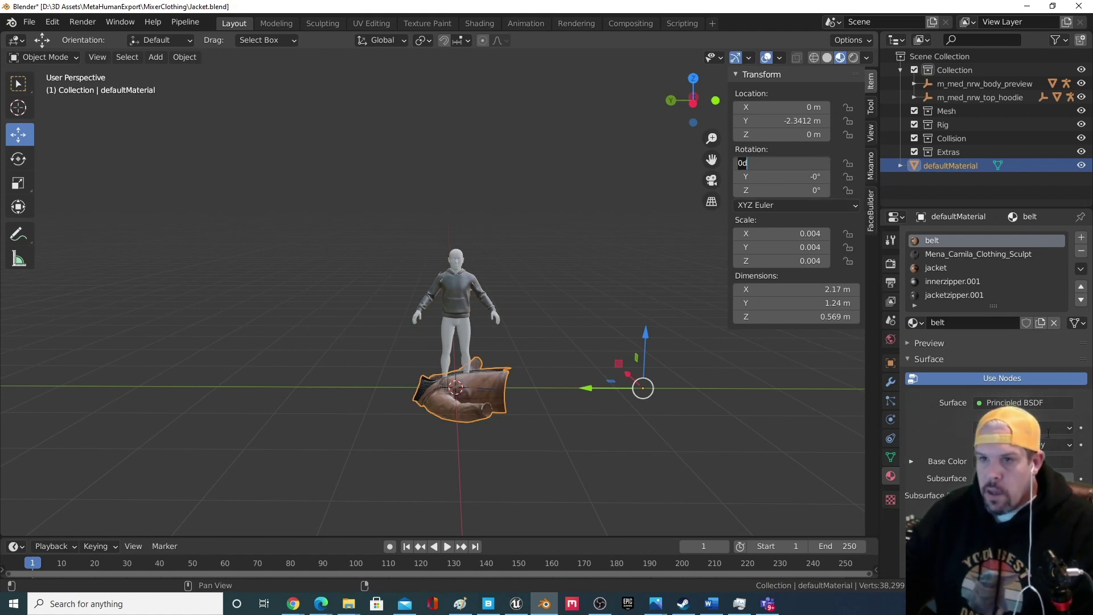
{"action": "type", "text": "90"}
{"action": "key", "text": "Return"}
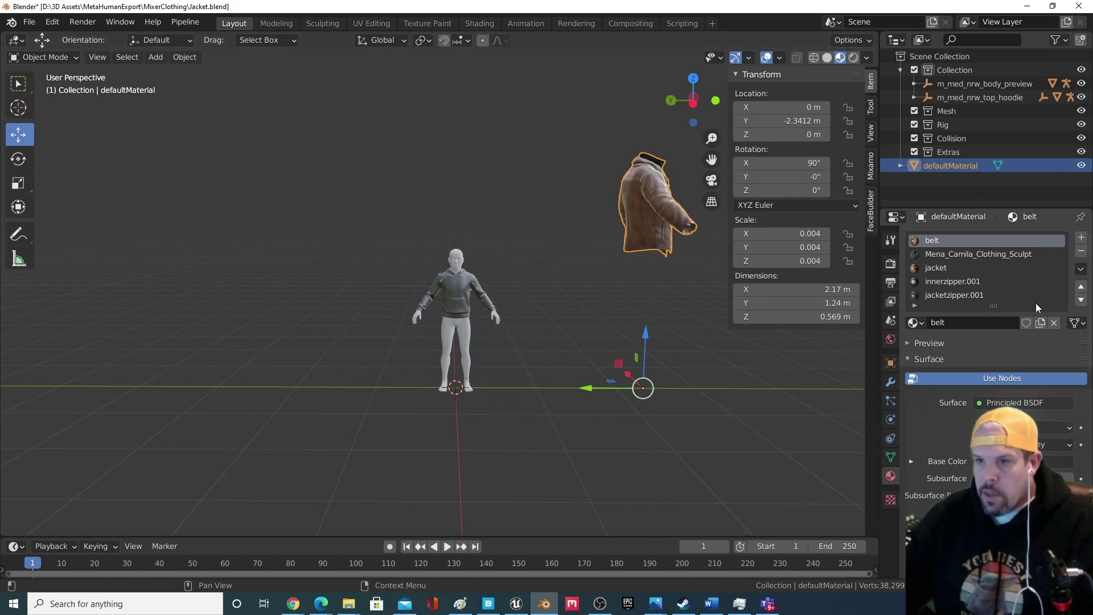
{"action": "left_click", "coordinate": [780, 176]}
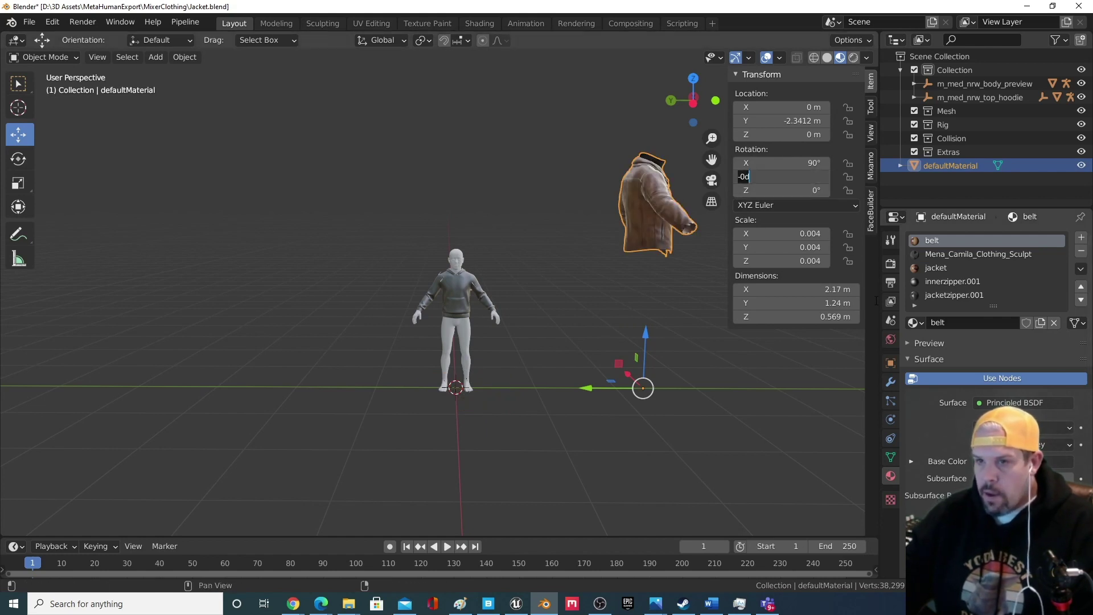
{"action": "type", "text": "0"}
{"action": "left_click", "coordinate": [818, 191]}
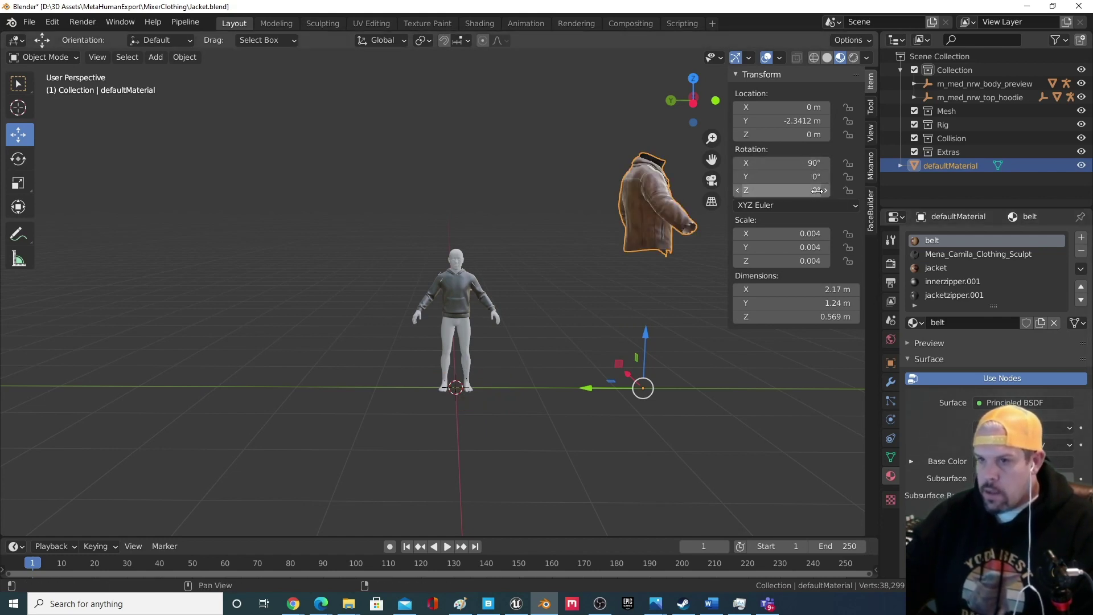
{"action": "type", "text": "-90"}
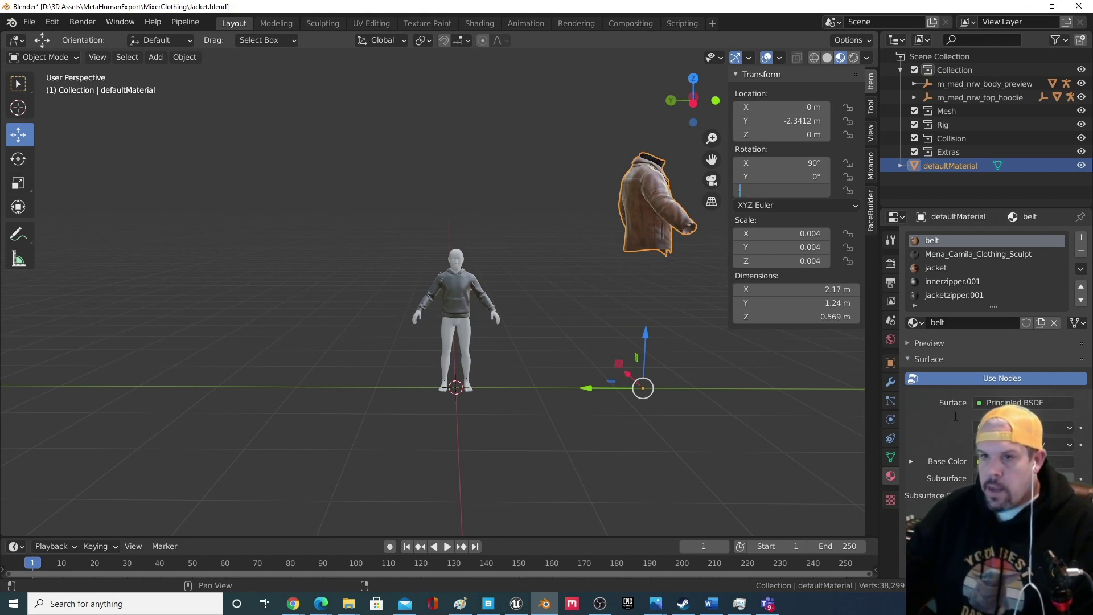
{"action": "key", "text": "Return"}
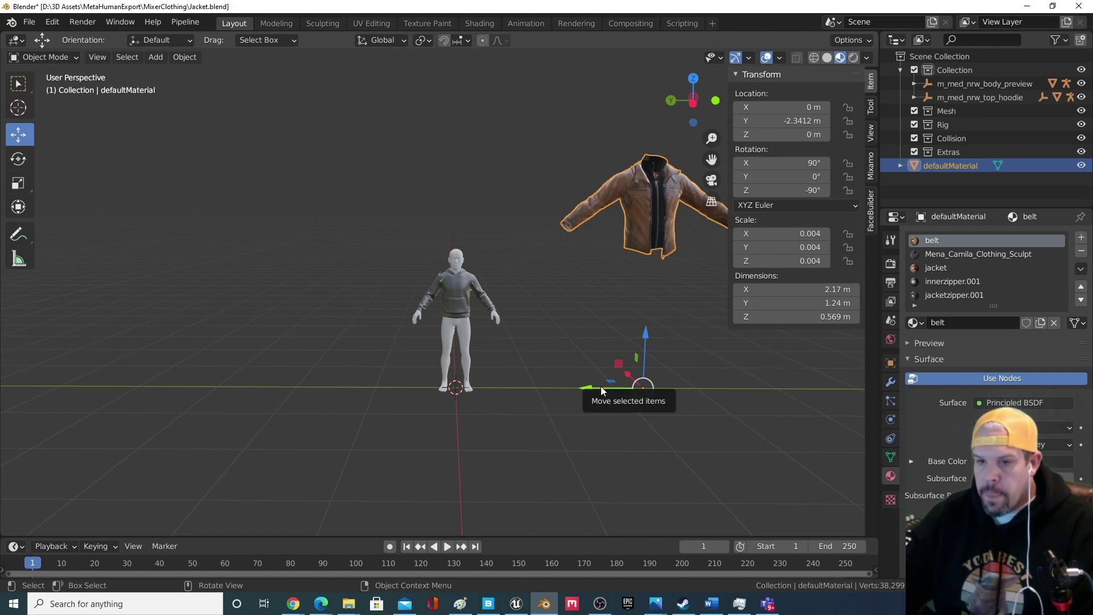
{"action": "left_click_drag", "start_coordinate": [600, 387], "coordinate": [410, 396]}
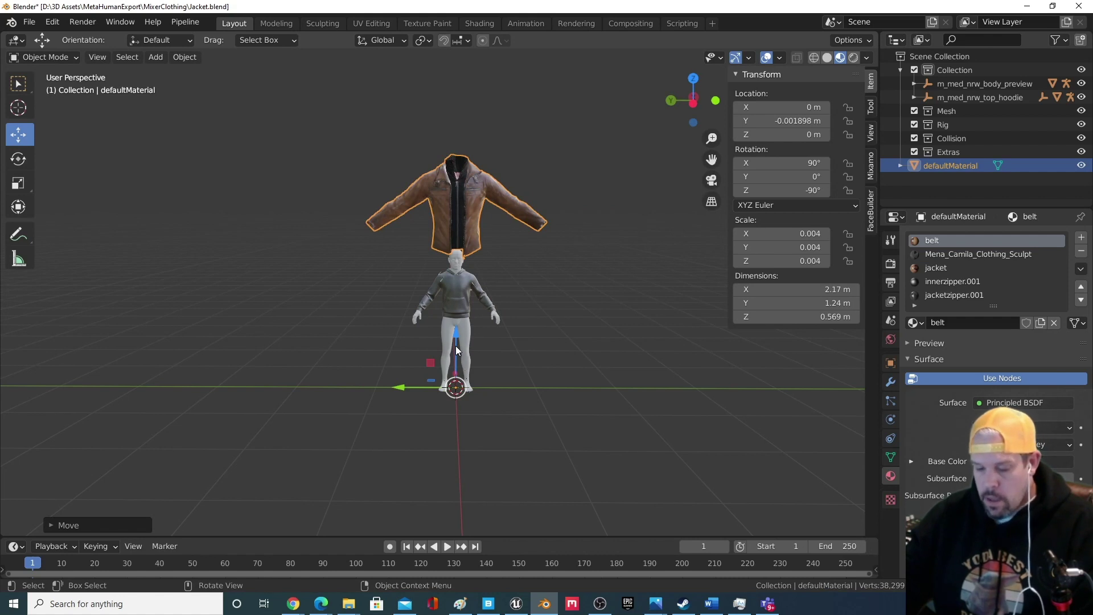
Lower the jacket along Z onto the body and hide the transform sidebar.
{"action": "left_click_drag", "start_coordinate": [457, 350], "coordinate": [455, 435]}
{"action": "middle_click_drag", "start_coordinate": [444, 429], "coordinate": [644, 380]}
{"action": "middle_click_drag", "start_coordinate": [716, 358], "coordinate": [592, 374]}
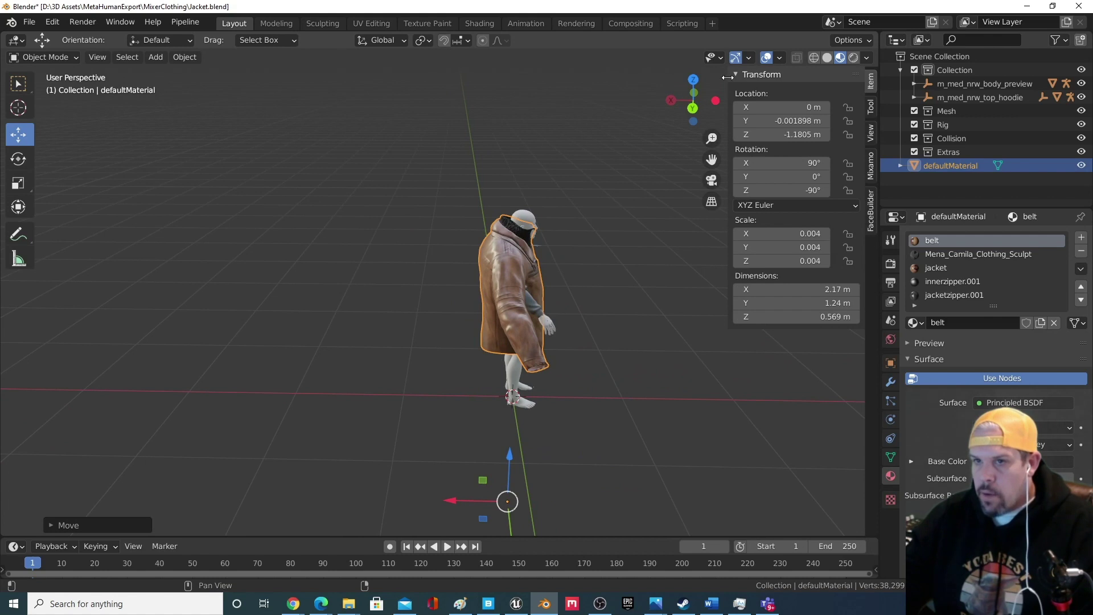
{"action": "left_click_drag", "start_coordinate": [727, 76], "coordinate": [809, 79]}
Reselect the jacket, nudge it sideways and scale it down.
{"action": "left_click", "coordinate": [504, 282]}
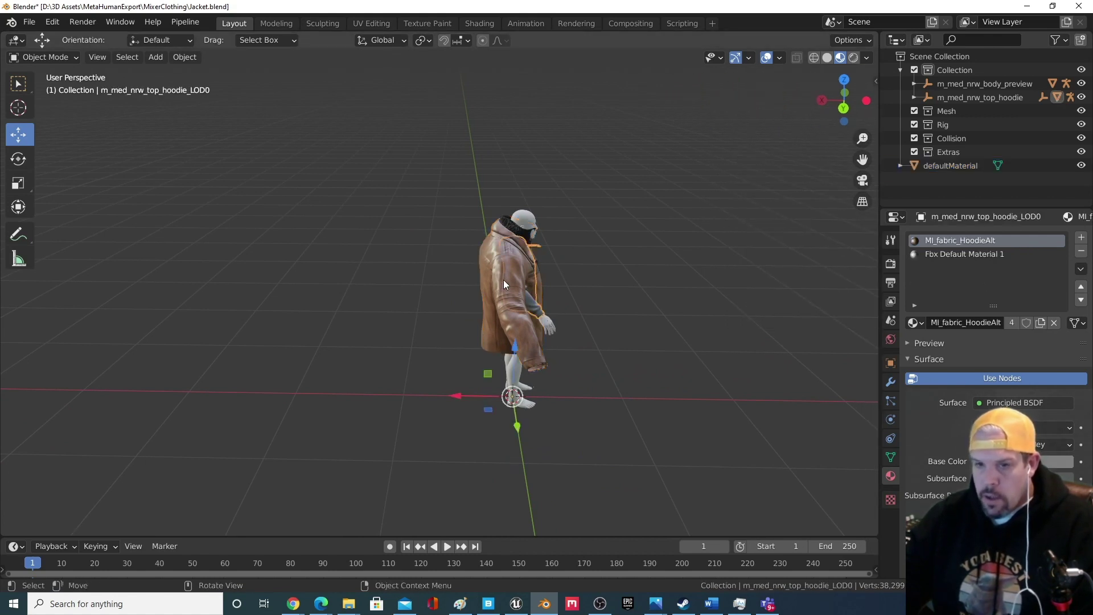
{"action": "key", "text": "g"}
{"action": "key", "text": "Escape"}
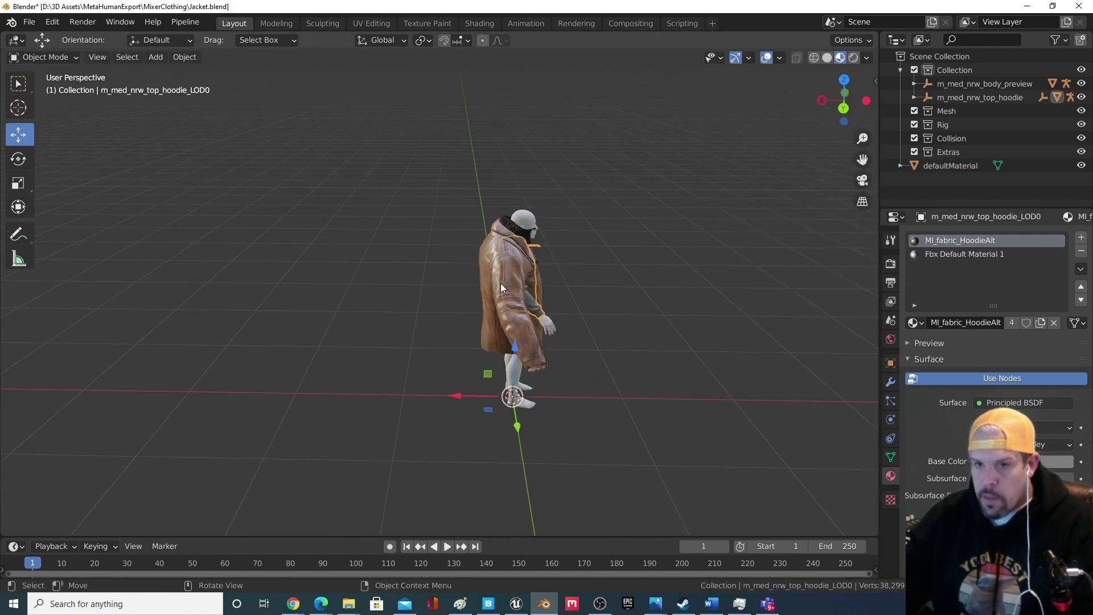
{"action": "left_click", "coordinate": [488, 265]}
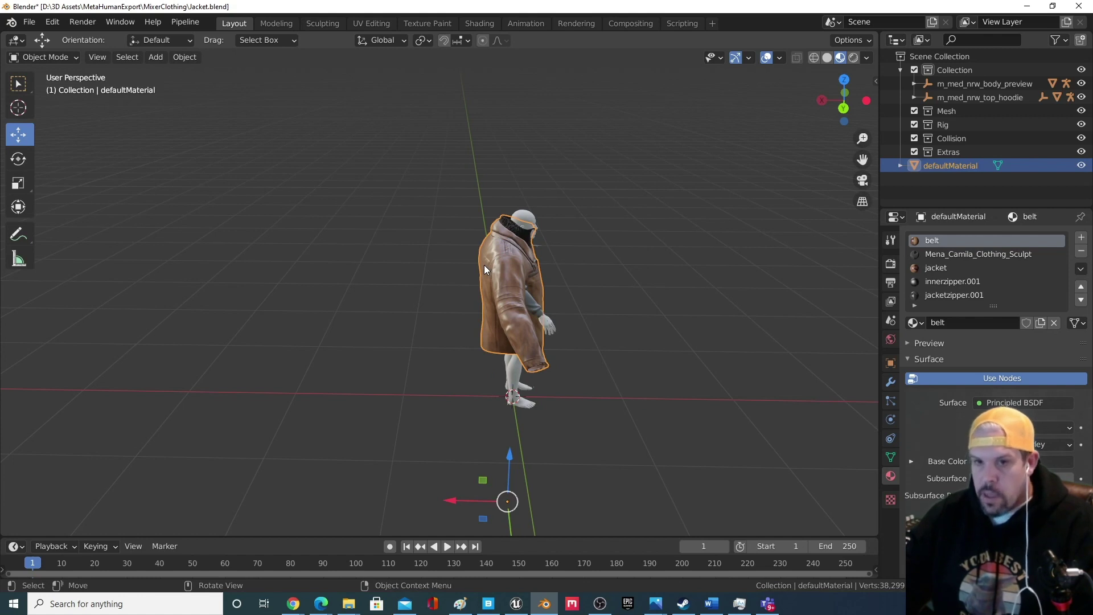
{"action": "key", "text": "g"}
{"action": "left_click", "coordinate": [489, 267]}
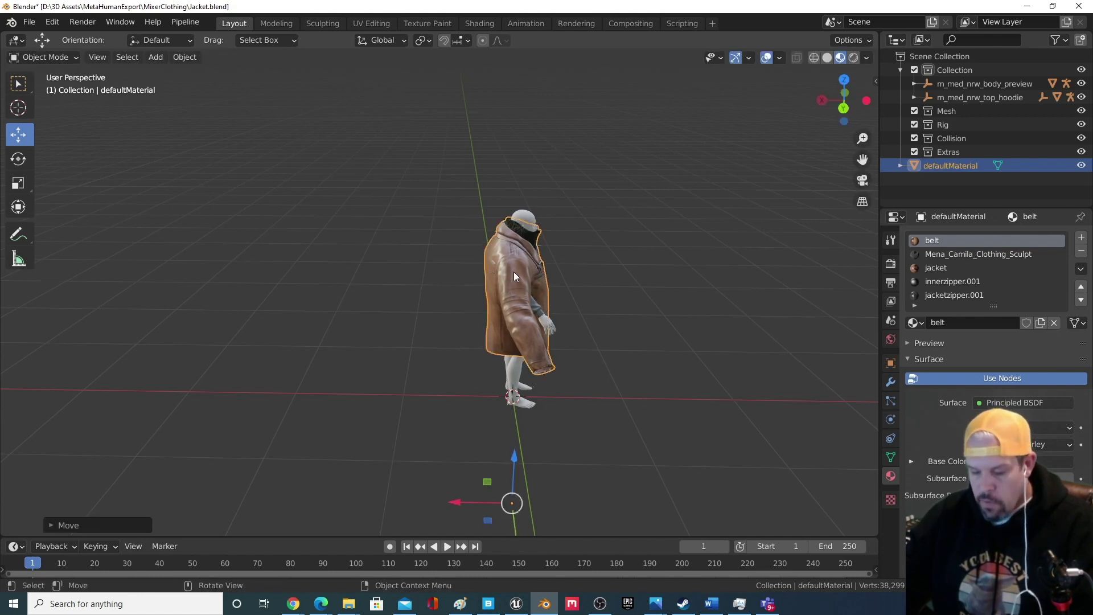
{"action": "key", "text": "s"}
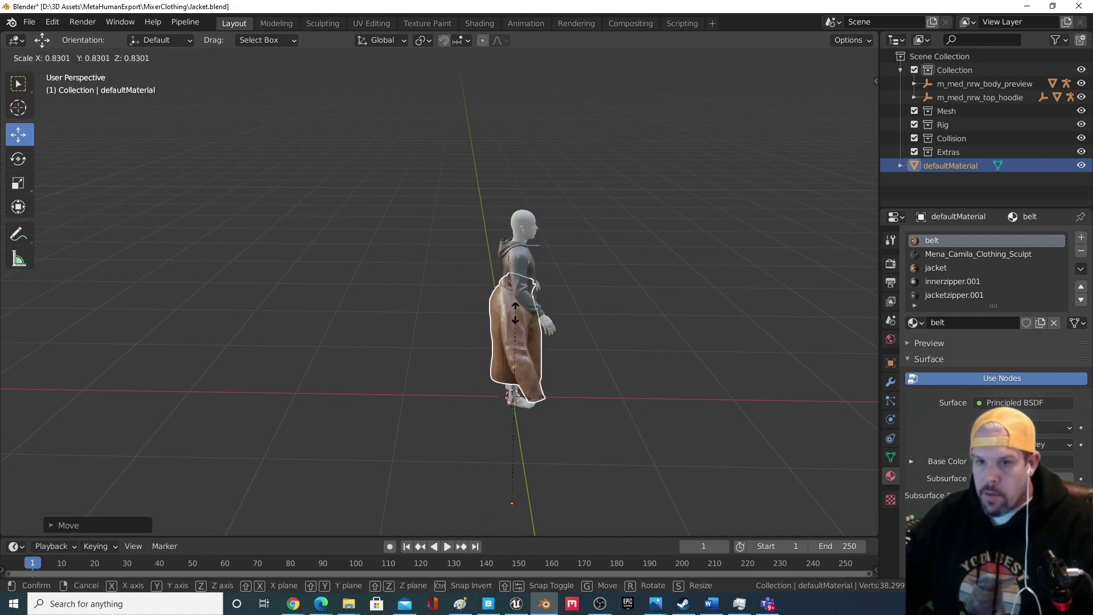
{"action": "left_click", "coordinate": [517, 322]}
Raise the jacket up onto the body and shift it along the X axis.
{"action": "key", "text": "g"}
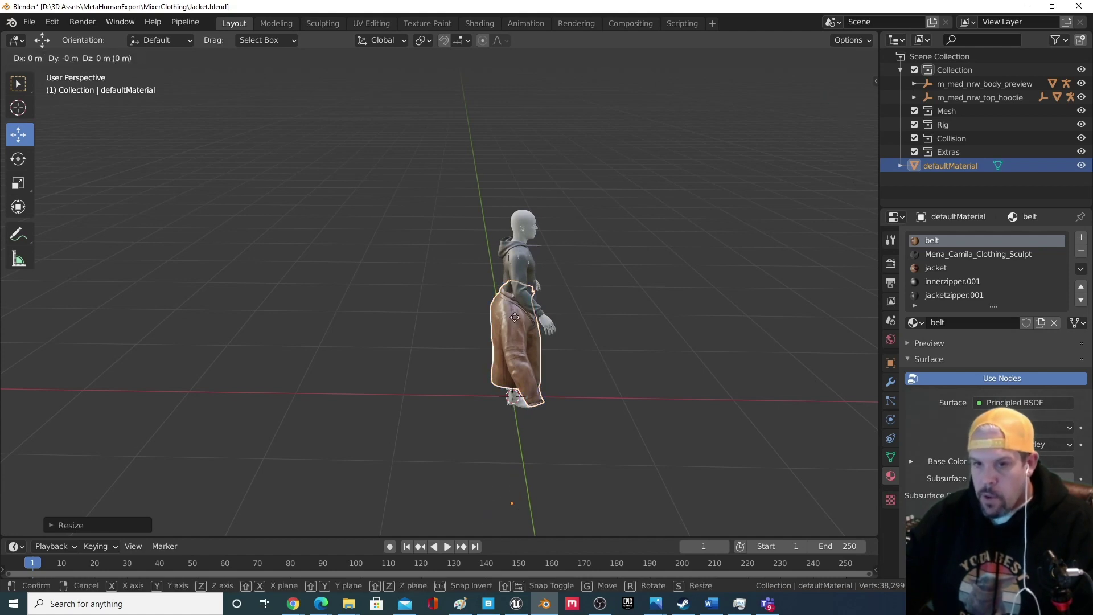
{"action": "left_click", "coordinate": [513, 277]}
{"action": "key", "text": "z"}
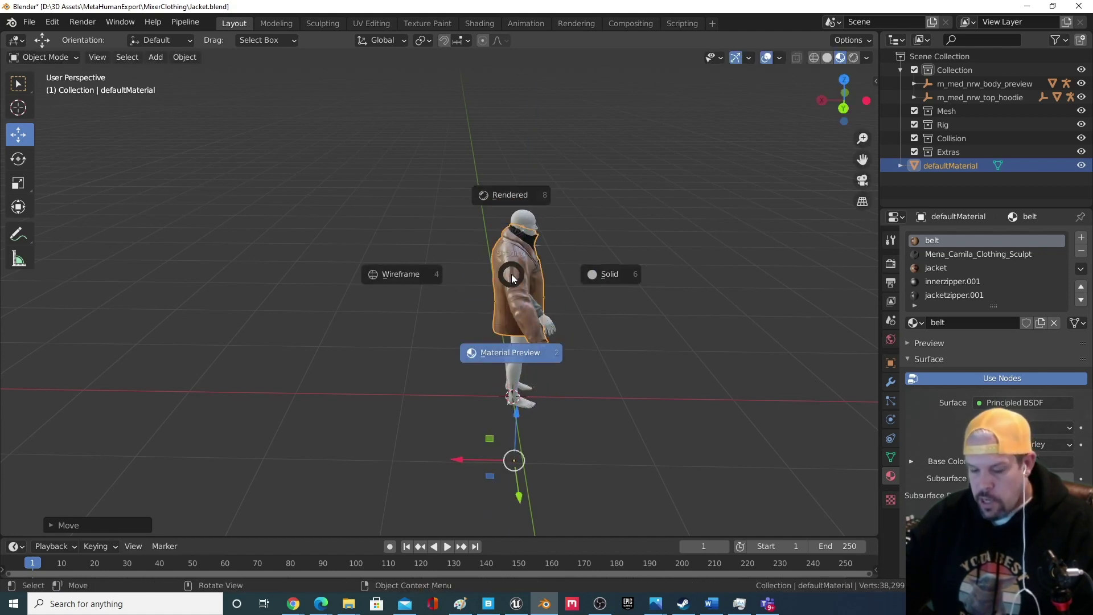
{"action": "left_click", "coordinate": [512, 282]}
{"action": "left_click", "coordinate": [518, 275]}
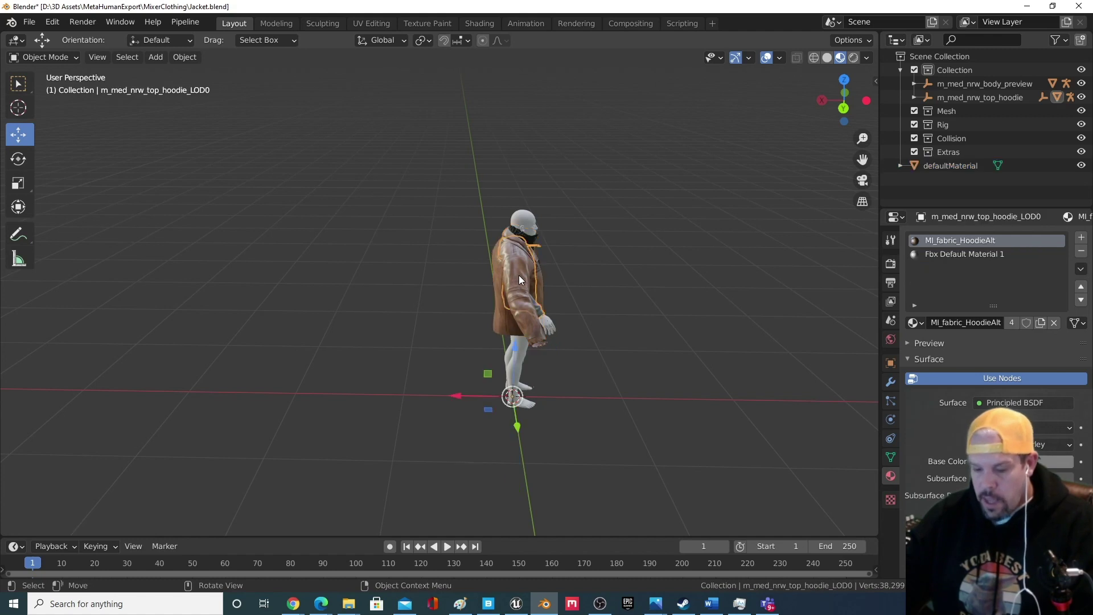
{"action": "key", "text": "g"}
{"action": "right_click", "coordinate": [511, 293]}
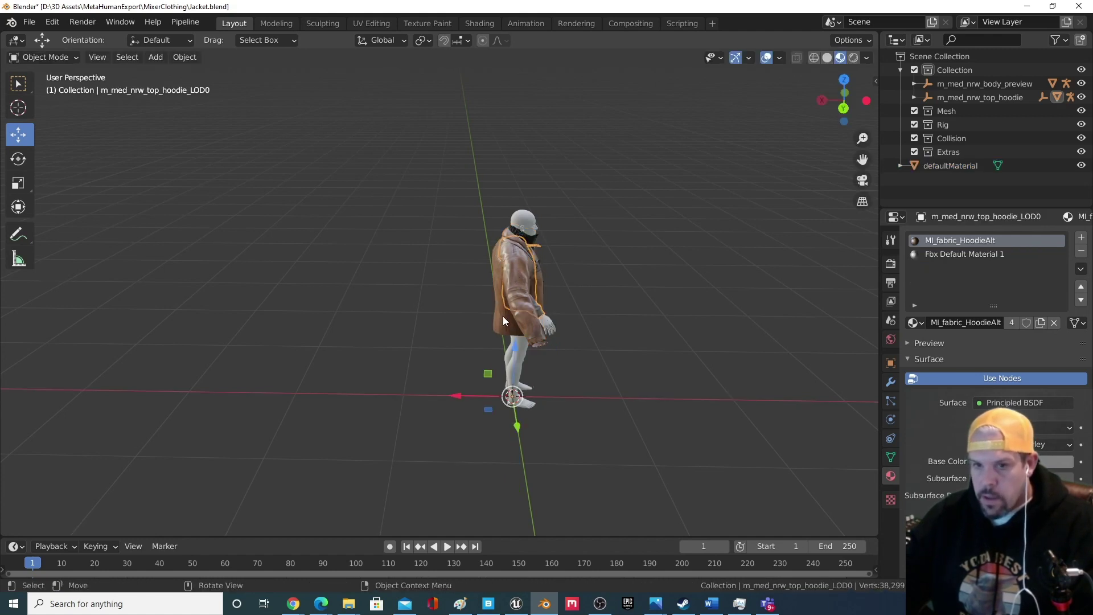
{"action": "left_click", "coordinate": [503, 317]}
{"action": "key", "text": "g"}
{"action": "key", "text": "x"}
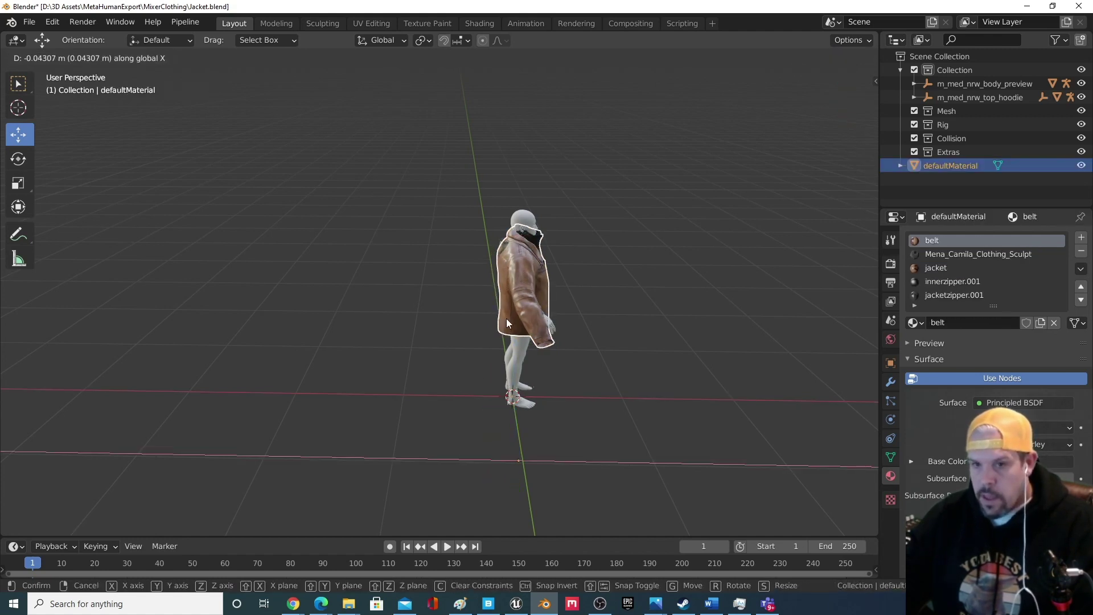
{"action": "left_click", "coordinate": [506, 323]}
From the front, shrink the jacket again and raise it along Z onto the torso.
{"action": "middle_click_drag", "start_coordinate": [588, 347], "coordinate": [444, 274]}
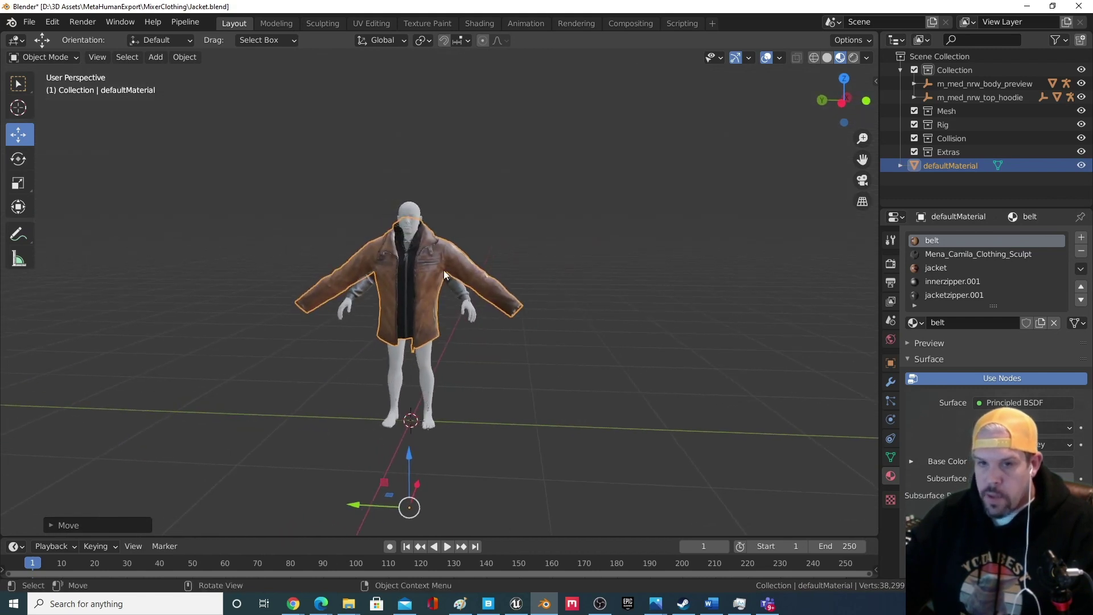
{"action": "key", "text": "s"}
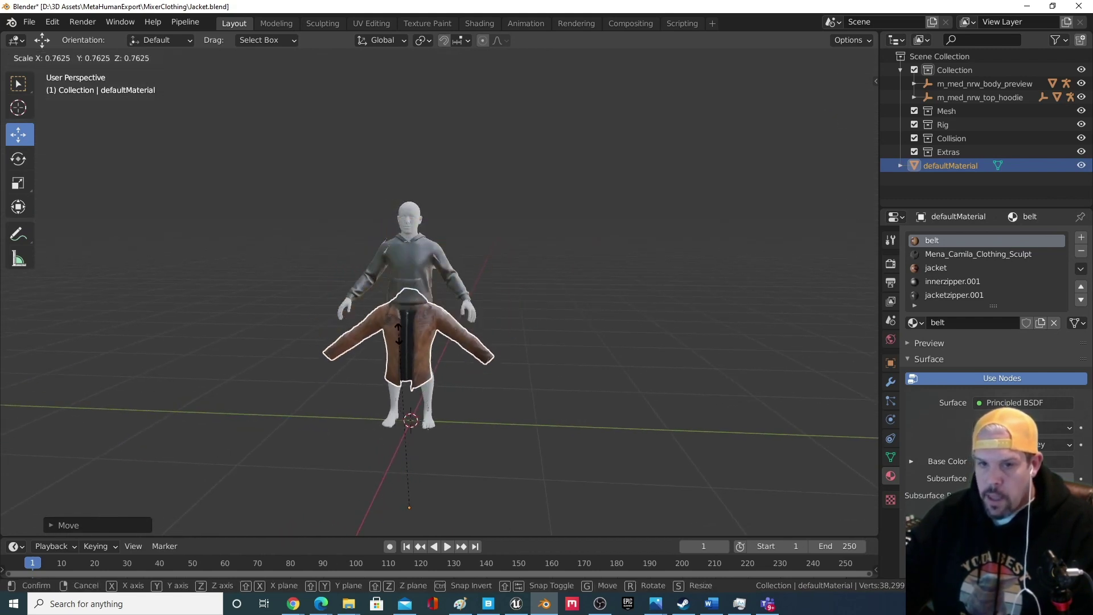
{"action": "left_click", "coordinate": [394, 365]}
{"action": "key", "text": "g"}
{"action": "key", "text": "z"}
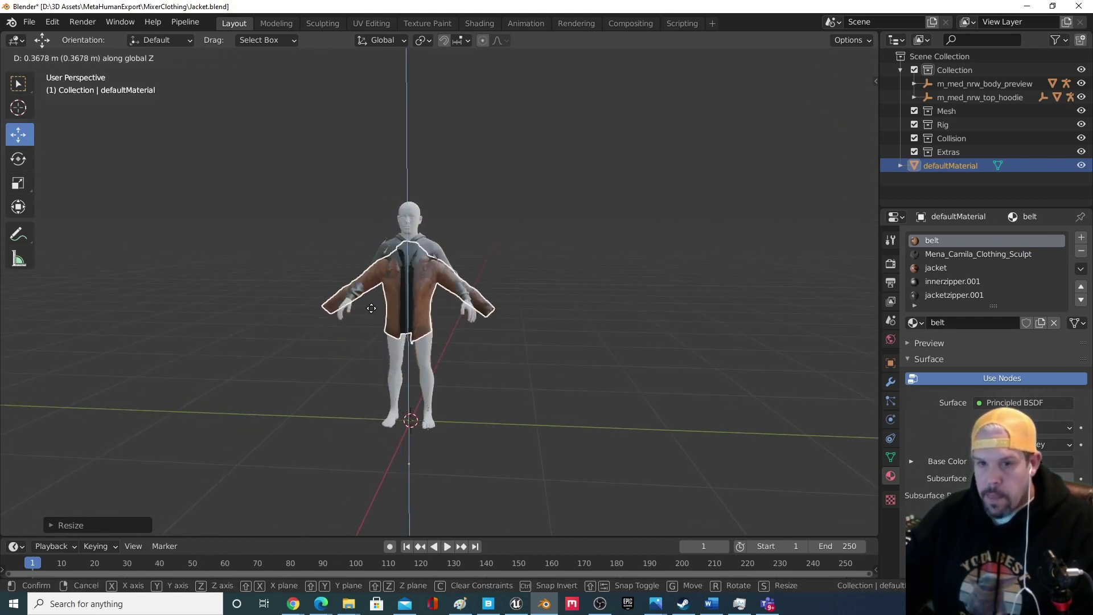
{"action": "left_click", "coordinate": [386, 315]}
From the side, shift the jacket along X, then return to a front view.
{"action": "middle_click_drag", "start_coordinate": [386, 316], "coordinate": [517, 254]}
{"action": "key", "text": "g"}
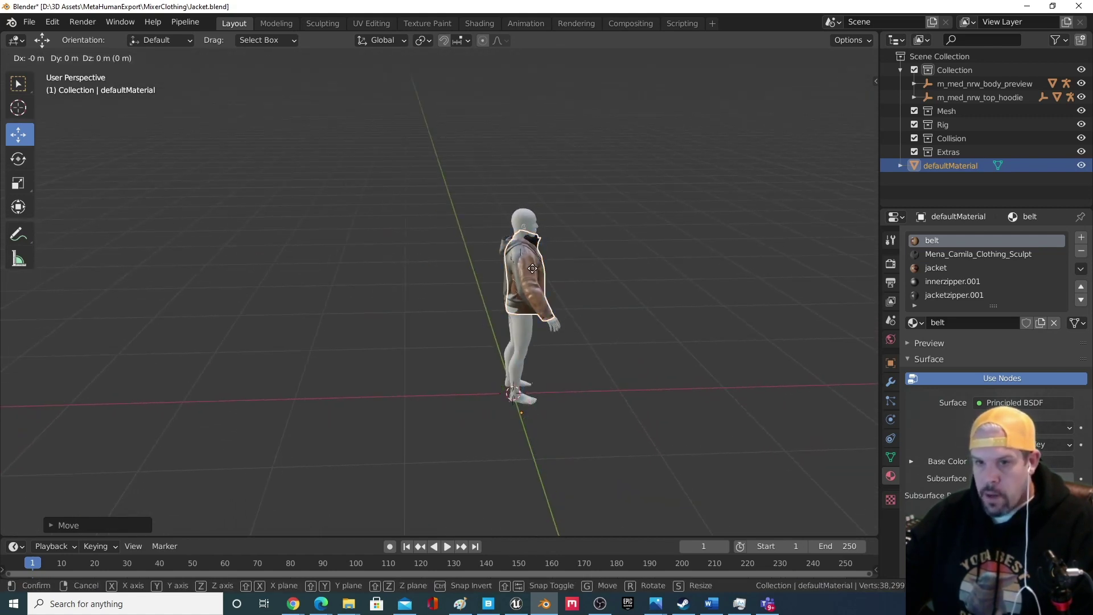
{"action": "key", "text": "x"}
{"action": "left_click", "coordinate": [676, 315]}
{"action": "middle_click_drag", "start_coordinate": [675, 310], "coordinate": [479, 334]}
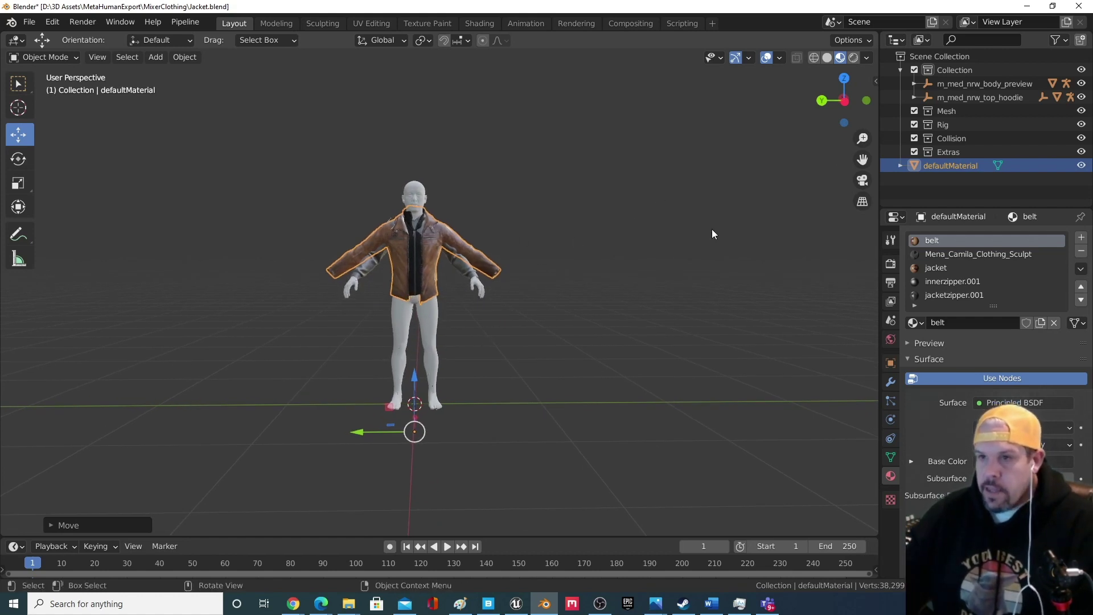
Show the jacket's transform values, close the stray Paint image and orbit around the figure.
{"action": "left_click", "coordinate": [875, 81]}
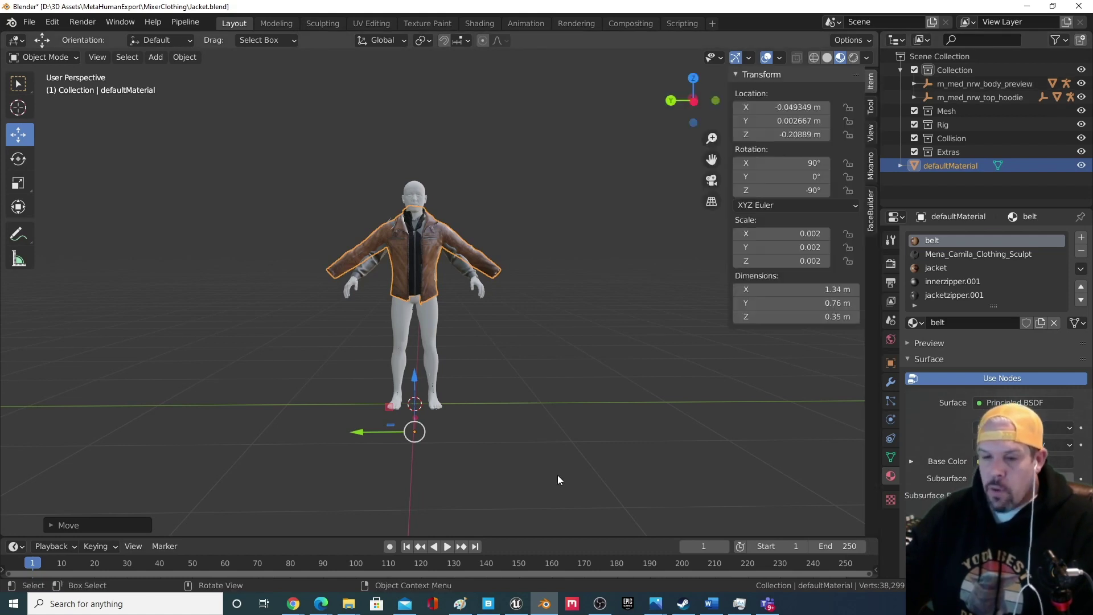
{"action": "left_click", "coordinate": [458, 607]}
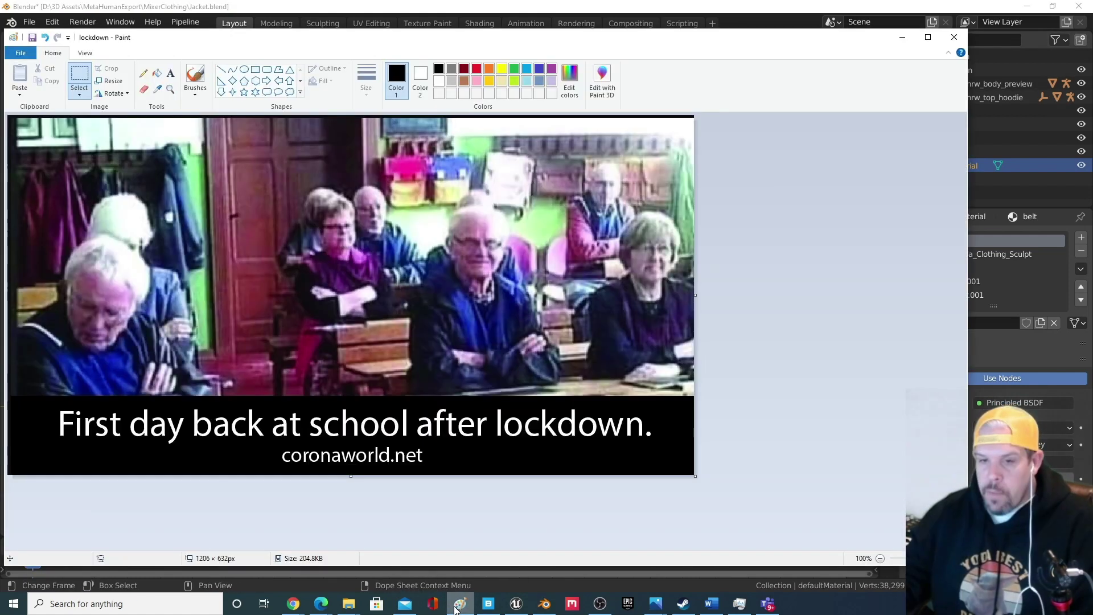
{"action": "left_click", "coordinate": [955, 38]}
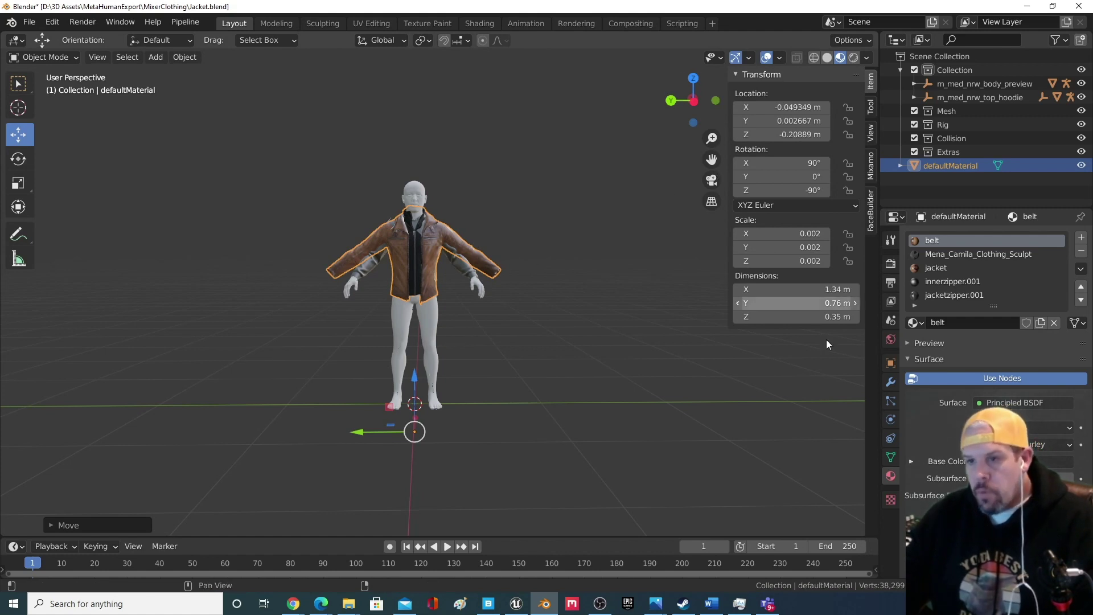
{"action": "middle_click_drag", "start_coordinate": [524, 279], "coordinate": [439, 405]}
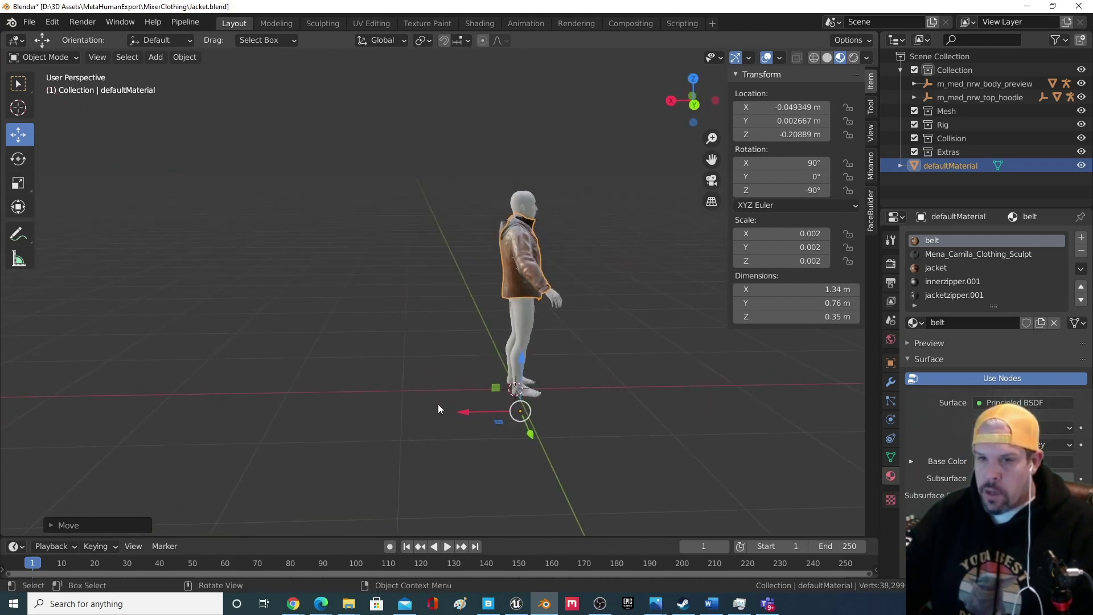
{"action": "middle_click_drag", "start_coordinate": [518, 243], "coordinate": [433, 279]}
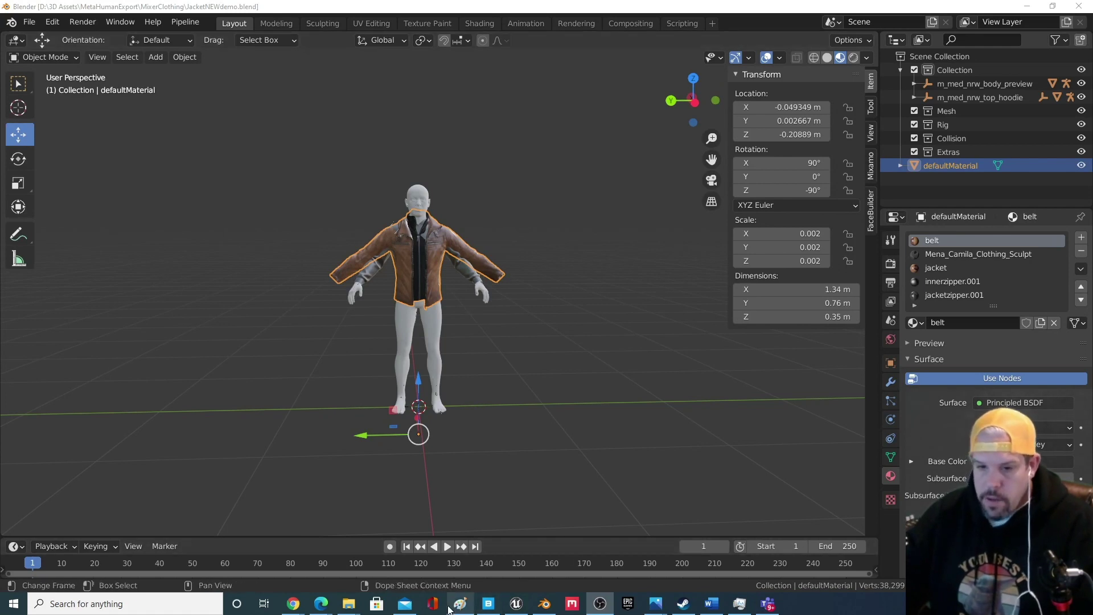
Compare against the Paint reference screenshot, then clear the jacket's Location X field.
{"action": "key", "text": "alt+Tab"}
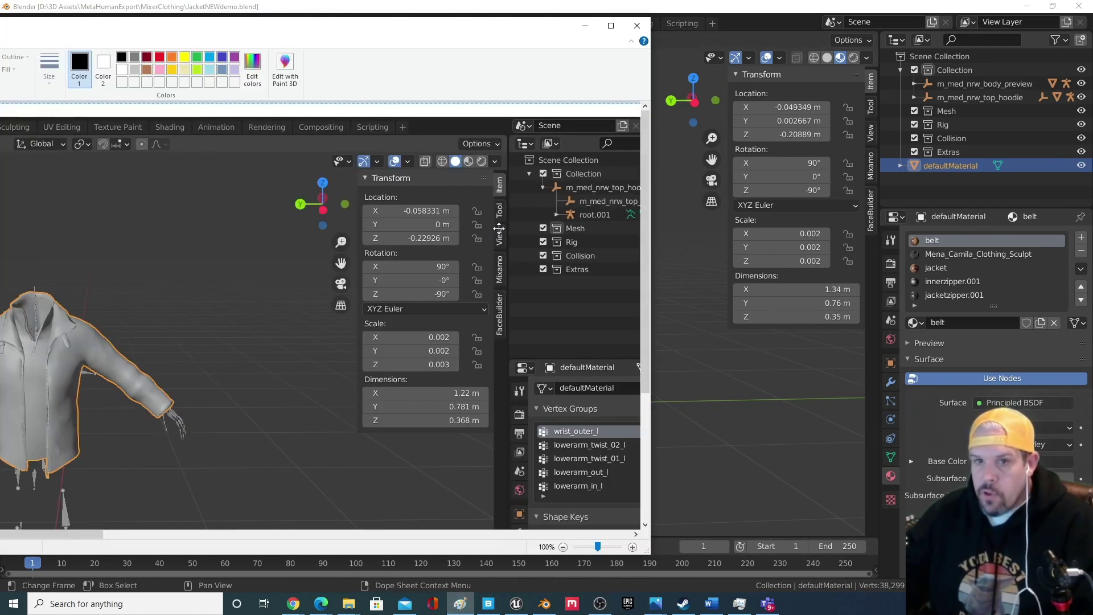
{"action": "left_click_drag", "start_coordinate": [505, 39], "coordinate": [570, 23]}
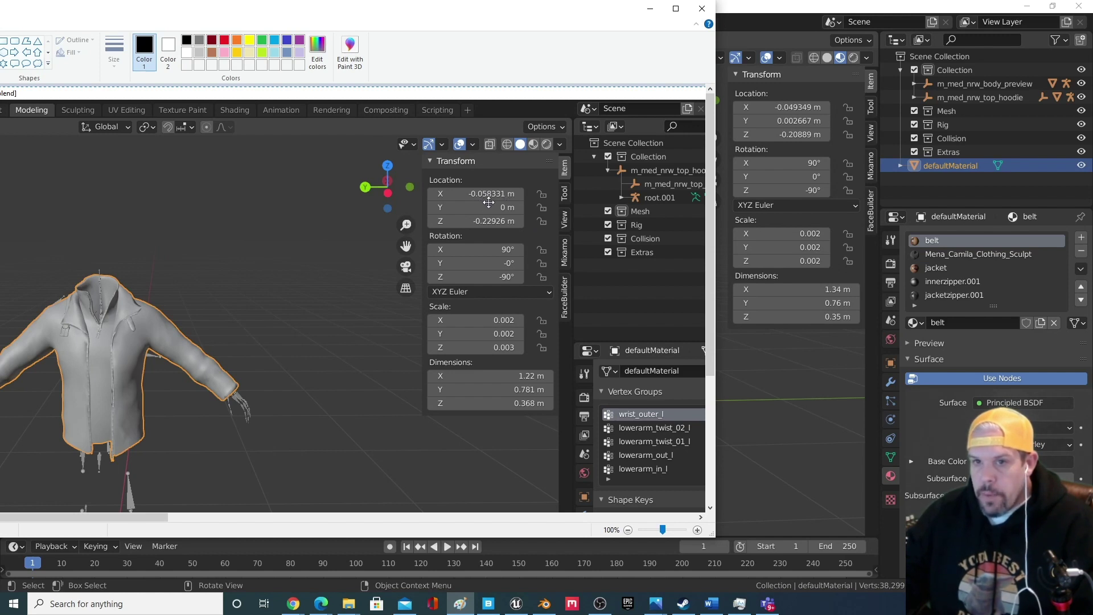
{"action": "left_click", "coordinate": [780, 107]}
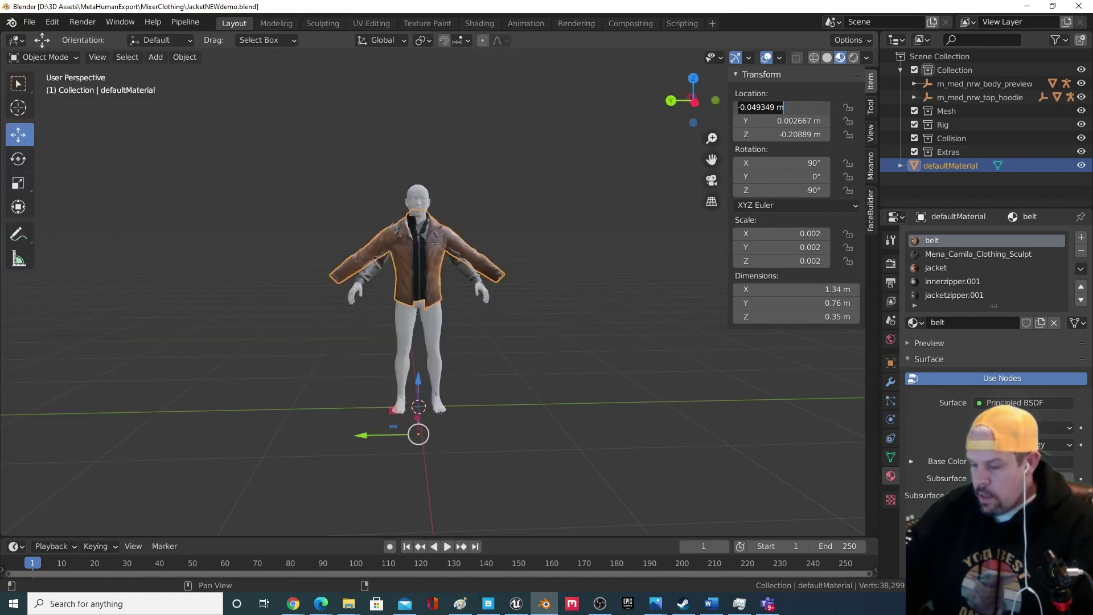
{"action": "key", "text": "BackSpace"}
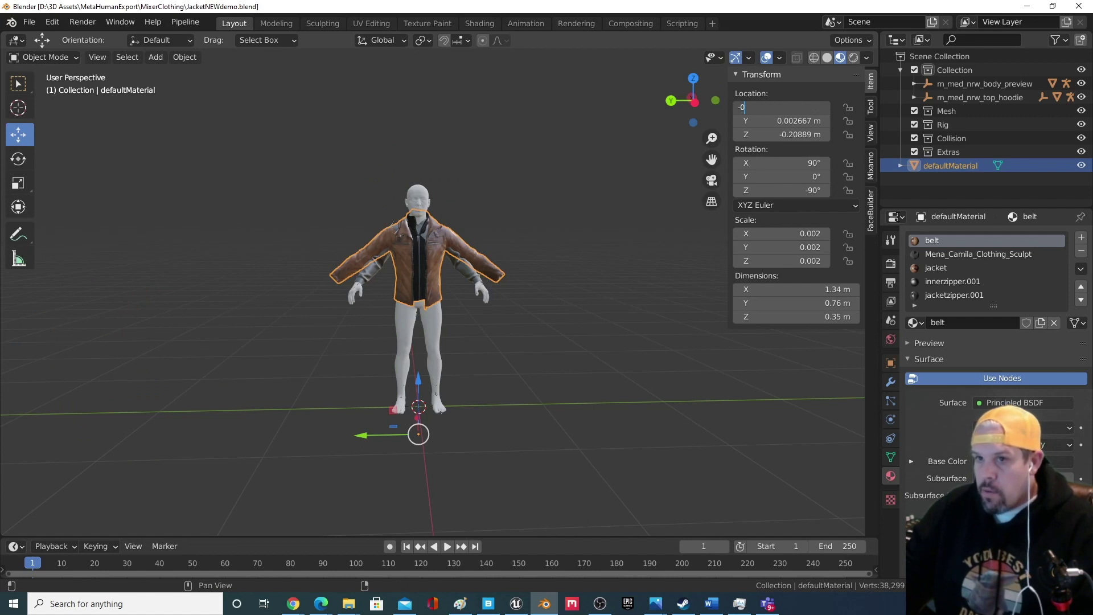
Set the jacket's Location X to -0.058 and Location Z to -0.229 from the reference.
{"action": "key", "text": "Return"}
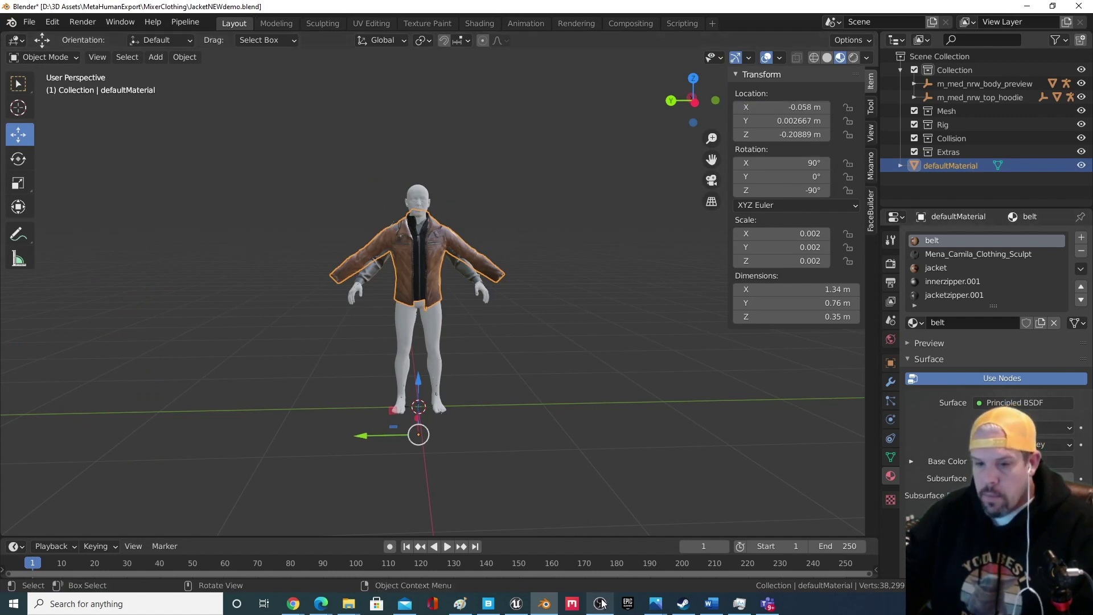
{"action": "left_click", "coordinate": [459, 604]}
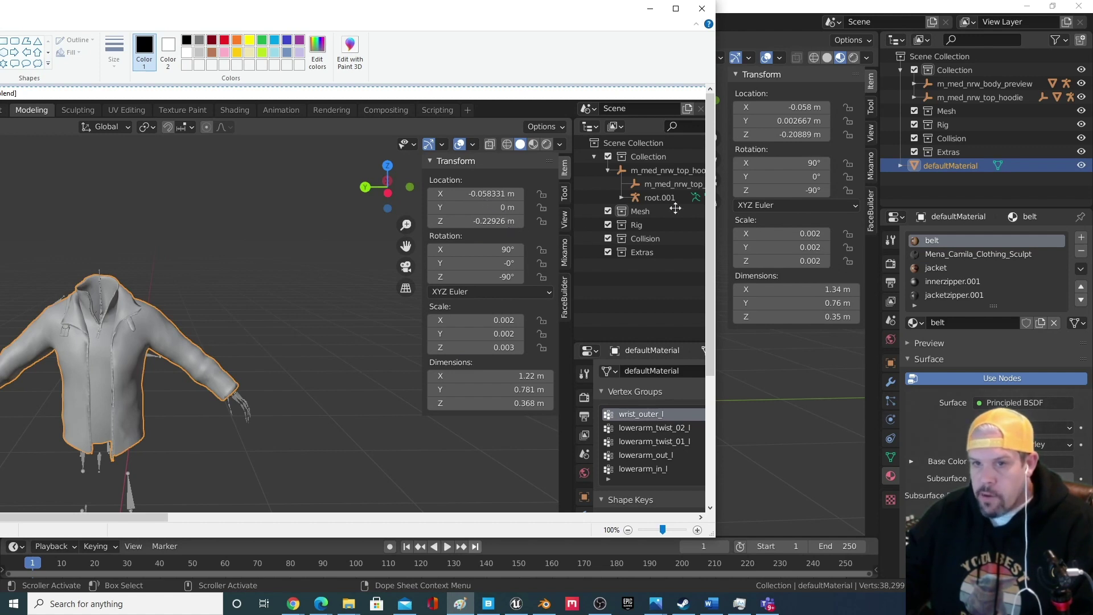
{"action": "left_click", "coordinate": [802, 137]}
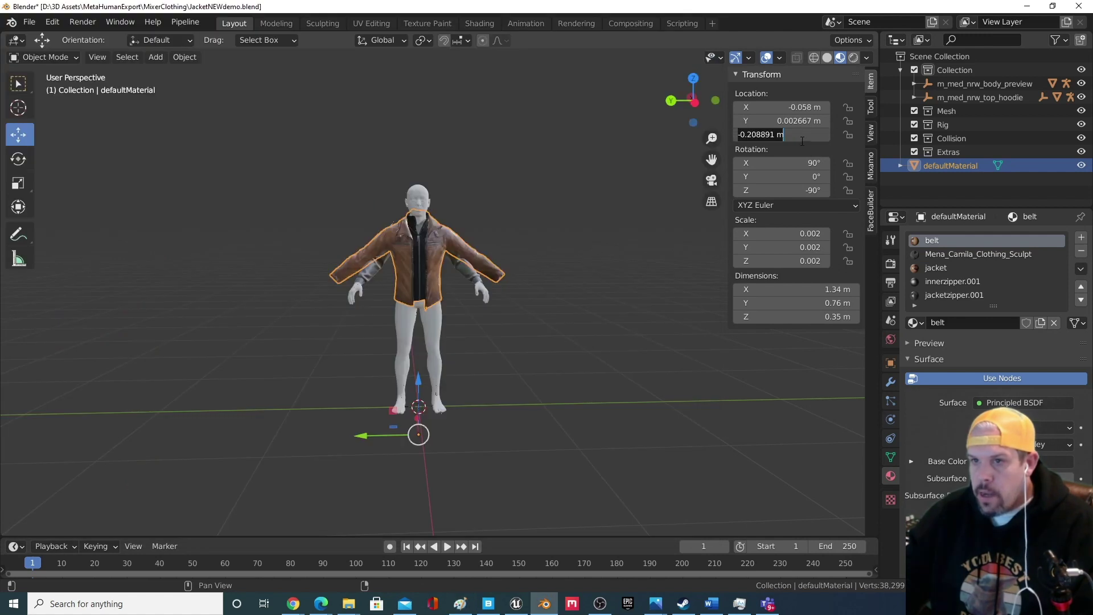
{"action": "key", "text": "BackSpace"}
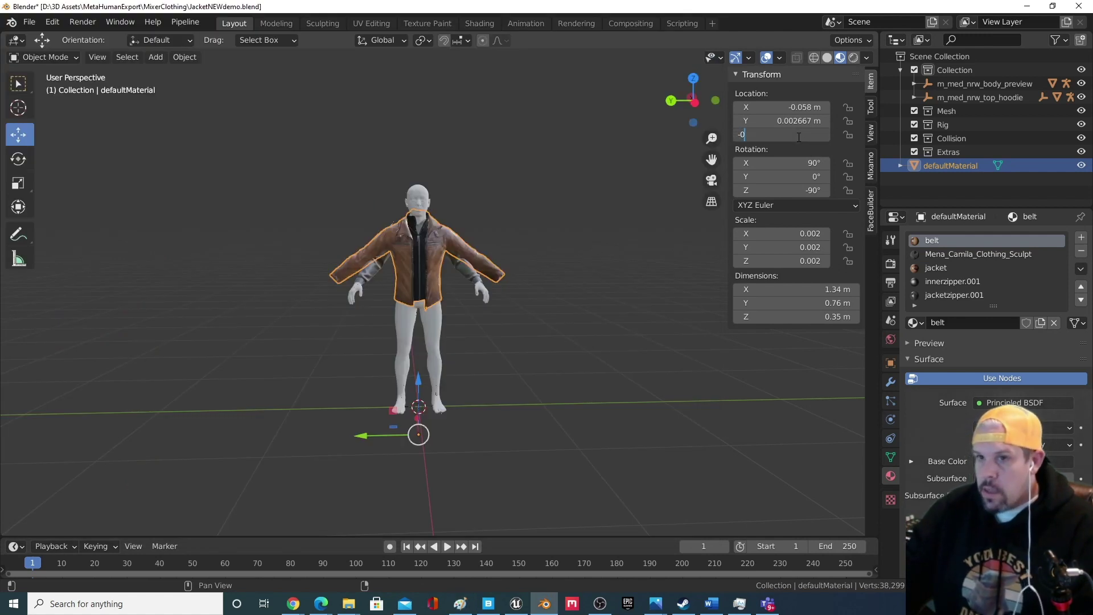
{"action": "type", "text": "-0.229"}
{"action": "key", "text": "Return"}
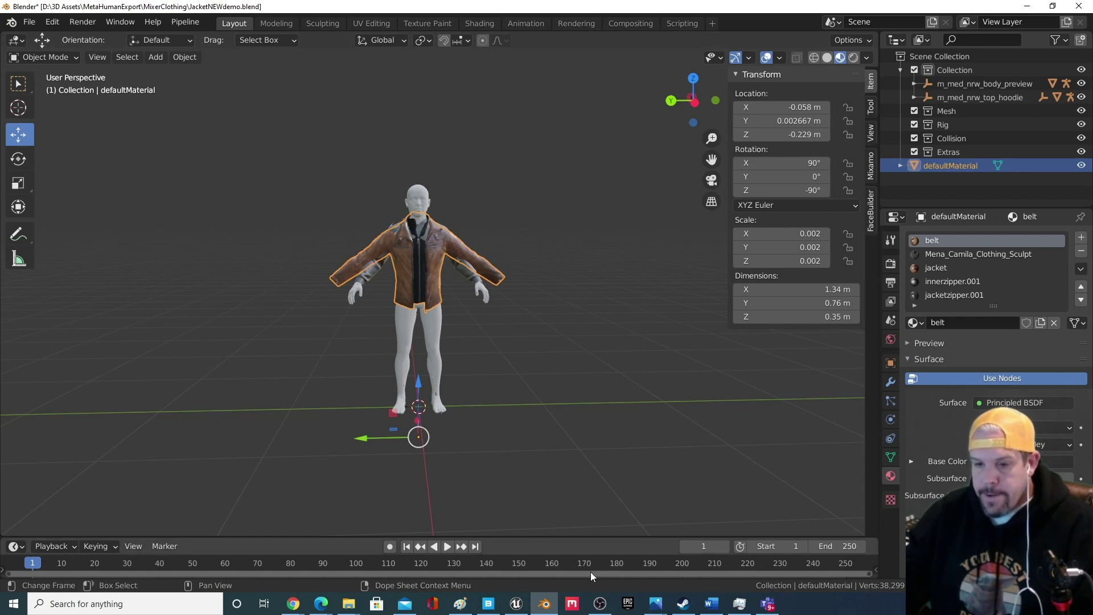
Check the reference again and set the jacket's Scale Z to 0.003.
{"action": "left_click", "coordinate": [461, 605]}
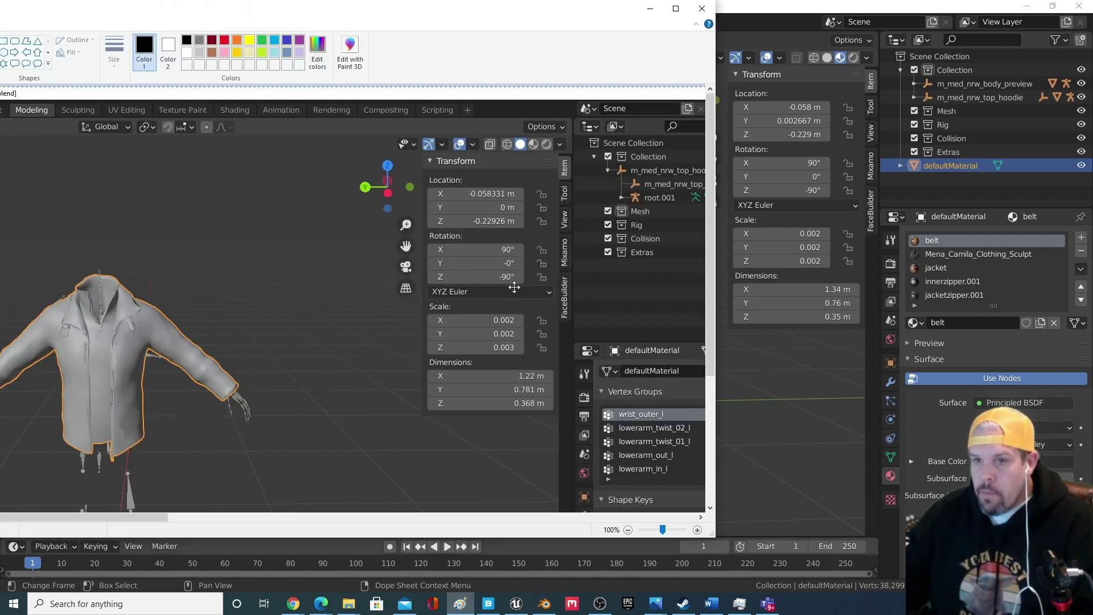
{"action": "left_click", "coordinate": [825, 262]}
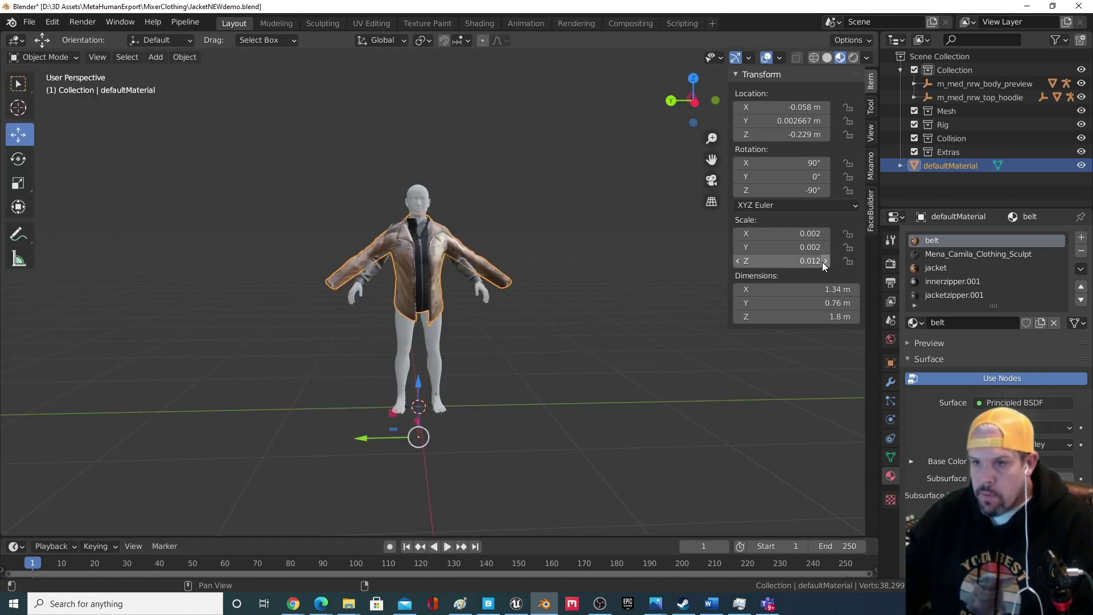
{"action": "left_click", "coordinate": [820, 260]}
{"action": "key", "text": "BackSpace"}
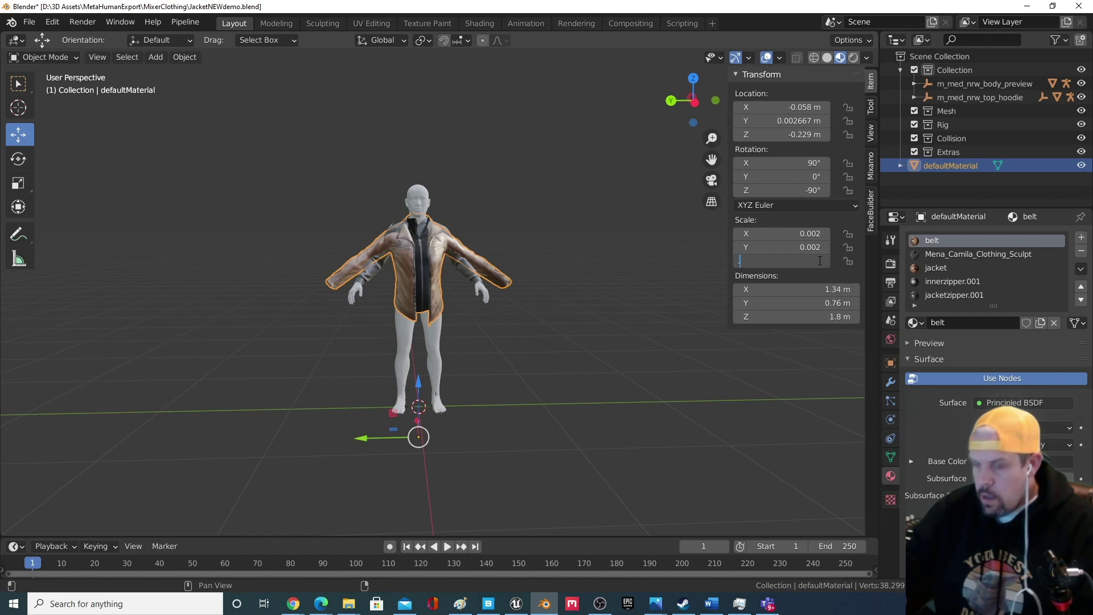
{"action": "type", "text": ".003"}
{"action": "key", "text": "Return"}
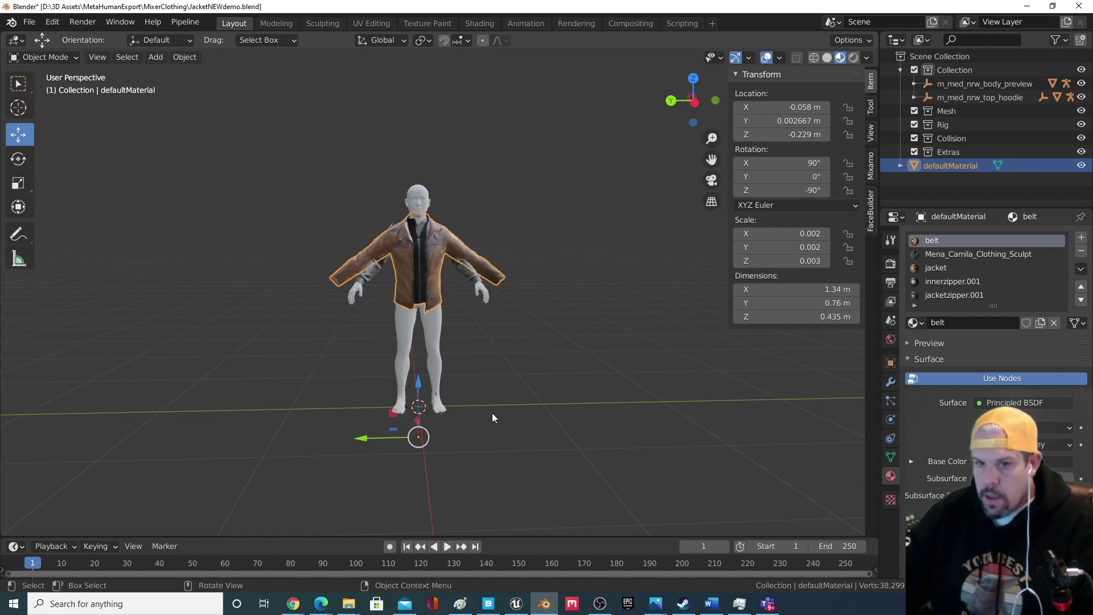
{"action": "left_click", "coordinate": [541, 603]}
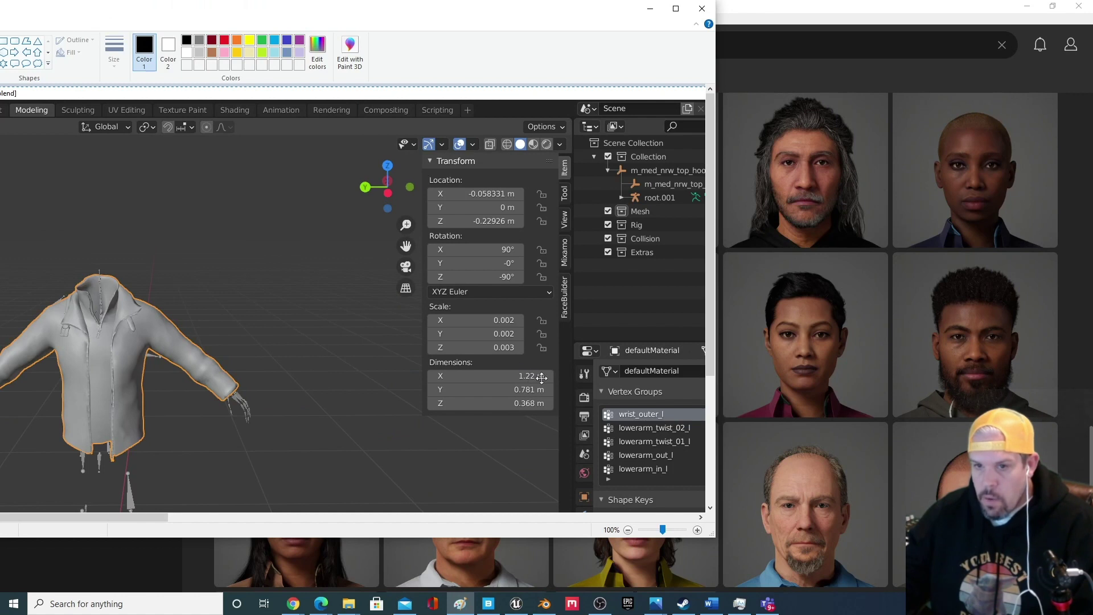
Check the Paint reference and set the jacket's Dimensions X to 1.22 m and Y to 0.781 m.
{"action": "left_click", "coordinate": [1023, 6]}
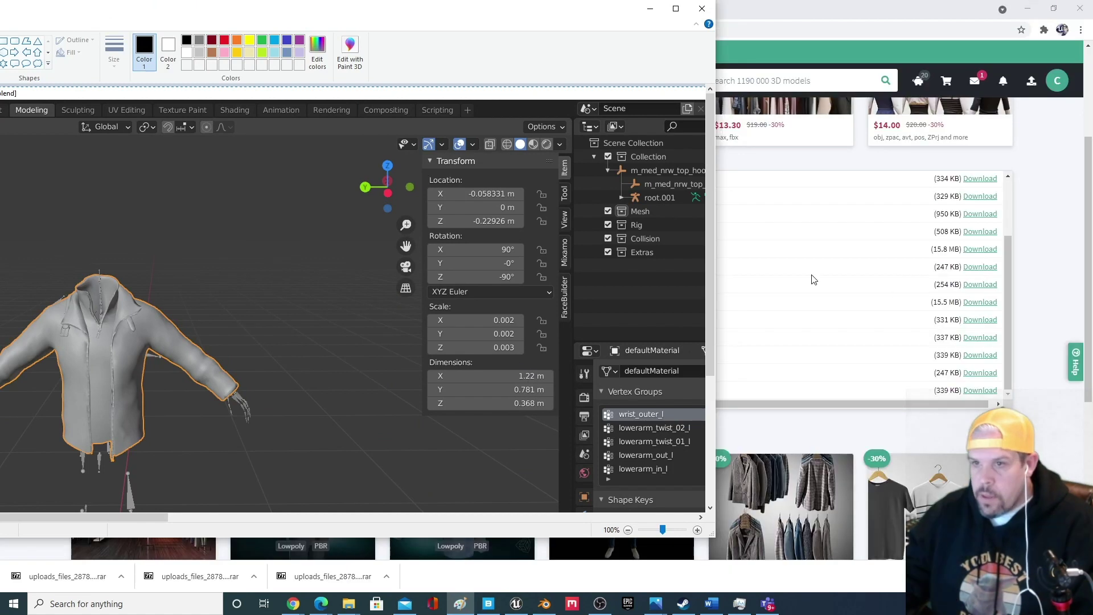
{"action": "left_click", "coordinate": [547, 605]}
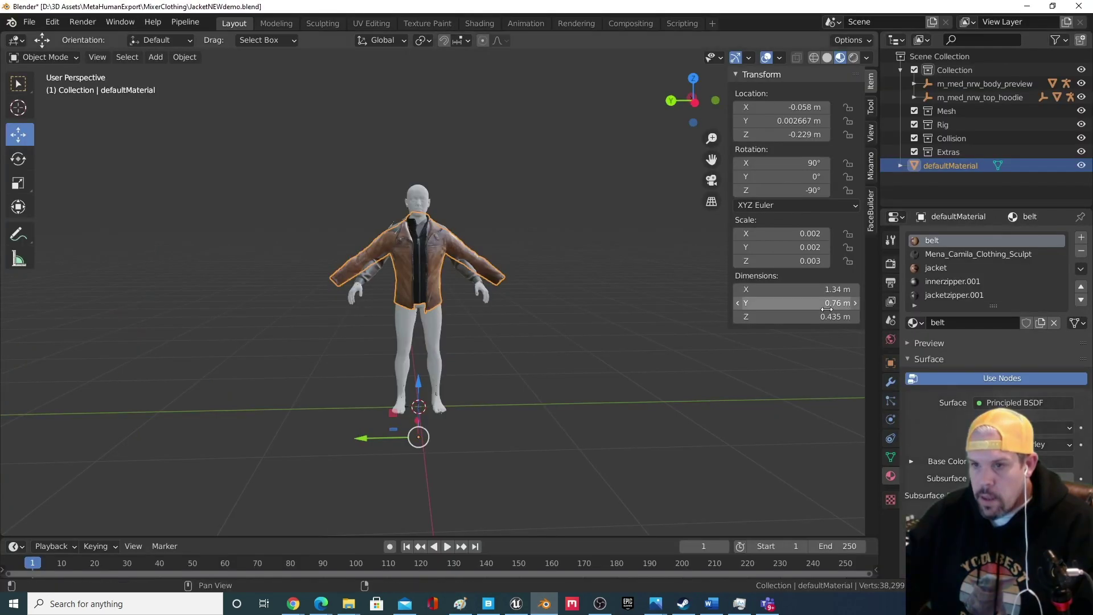
{"action": "left_click", "coordinate": [459, 604]}
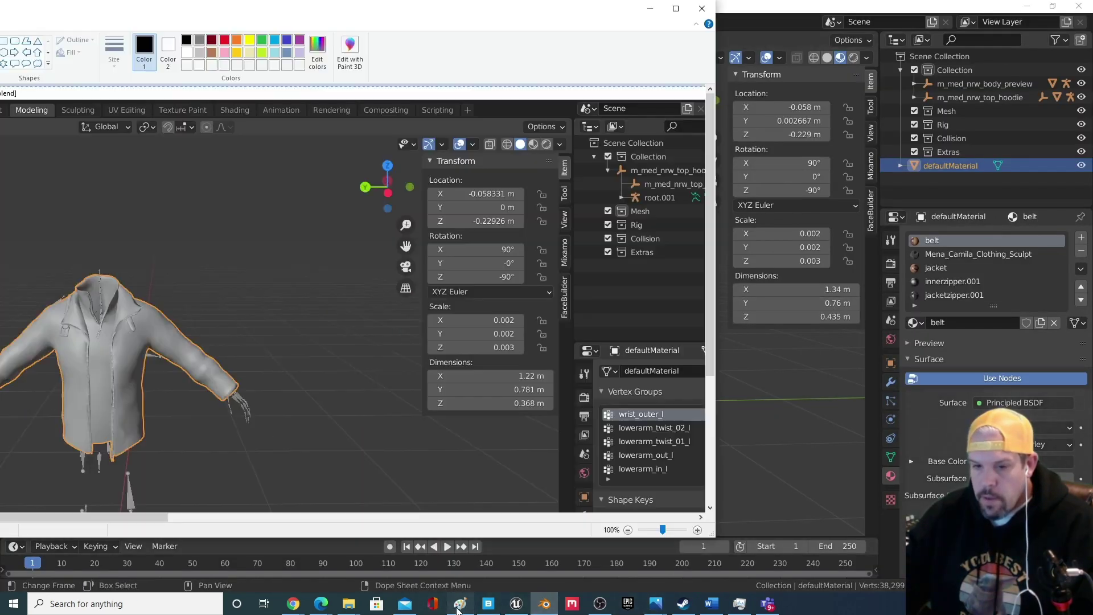
{"action": "left_click", "coordinate": [819, 5]}
{"action": "left_click", "coordinate": [832, 289]}
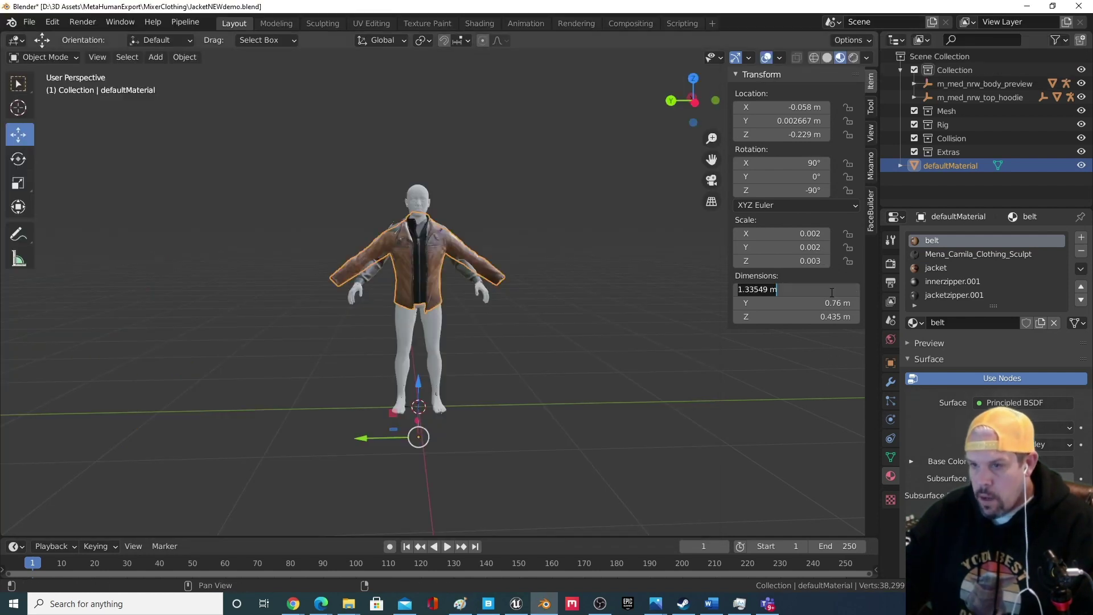
{"action": "type", "text": "1.22"}
{"action": "key", "text": "Tab"}
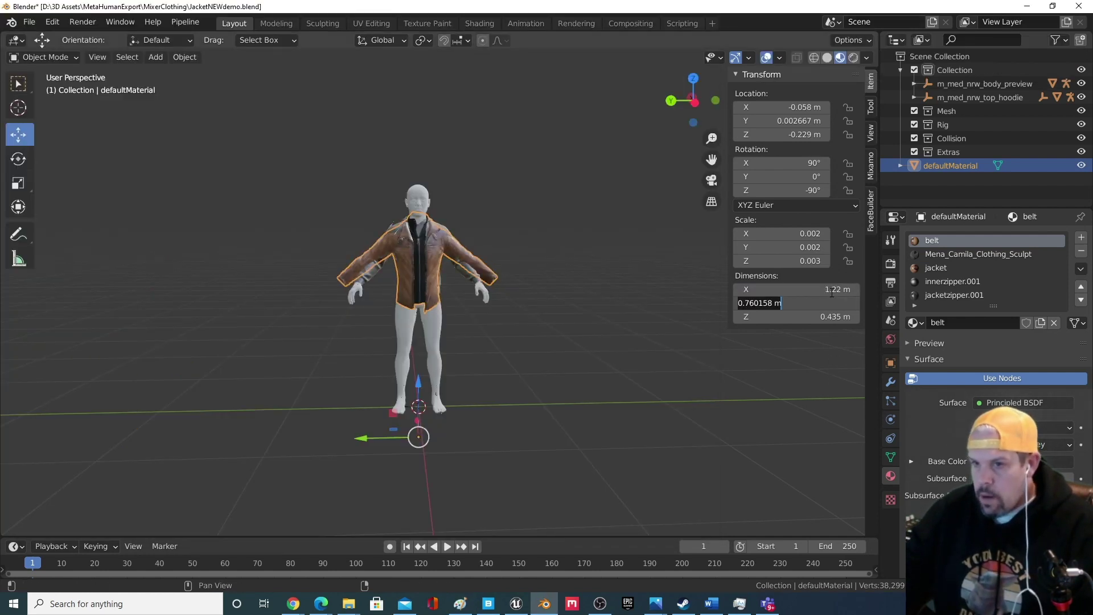
{"action": "key", "text": "BackSpace"}
{"action": "type", "text": ".781"}
{"action": "key", "text": "Return"}
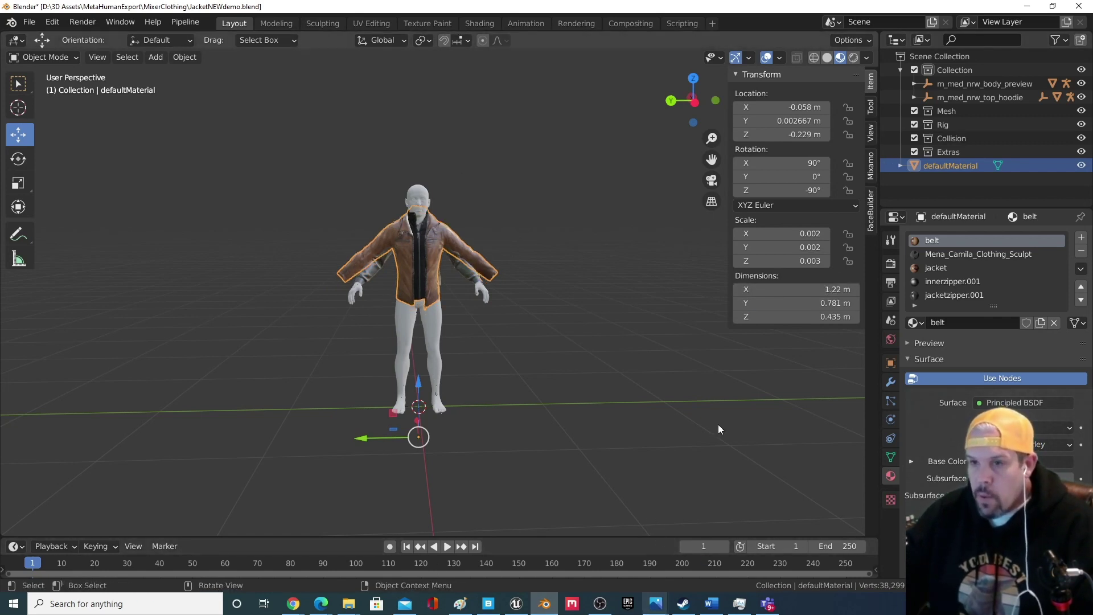
Set Dimensions Z to 0.368 m after checking the reference, then glance at the cgtrader page.
{"action": "left_click", "coordinate": [461, 603]}
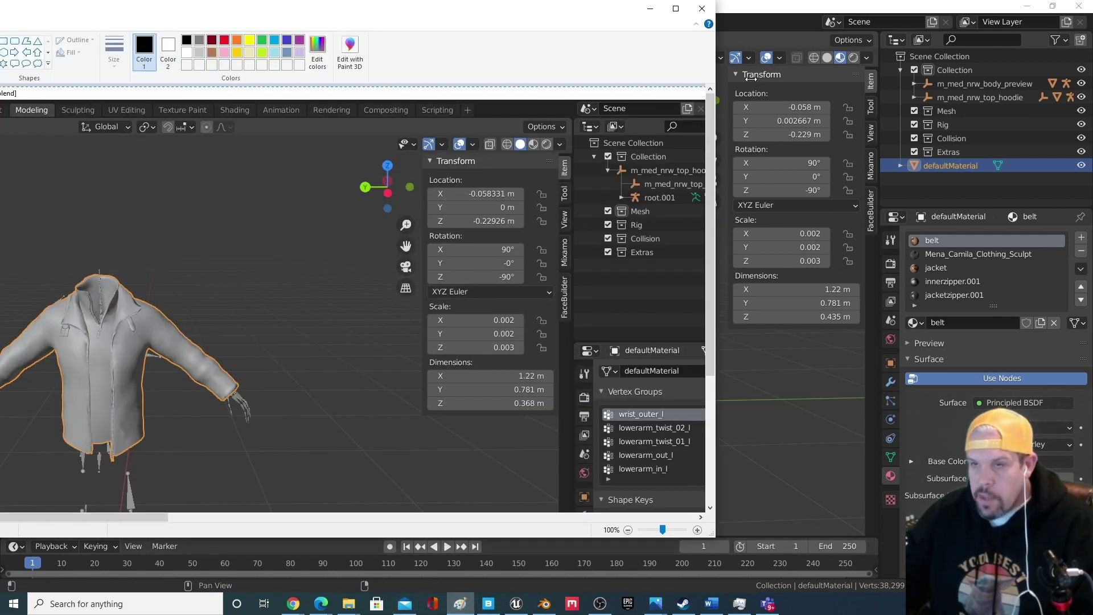
{"action": "left_click", "coordinate": [824, 318]}
{"action": "double_click", "coordinate": [824, 318]}
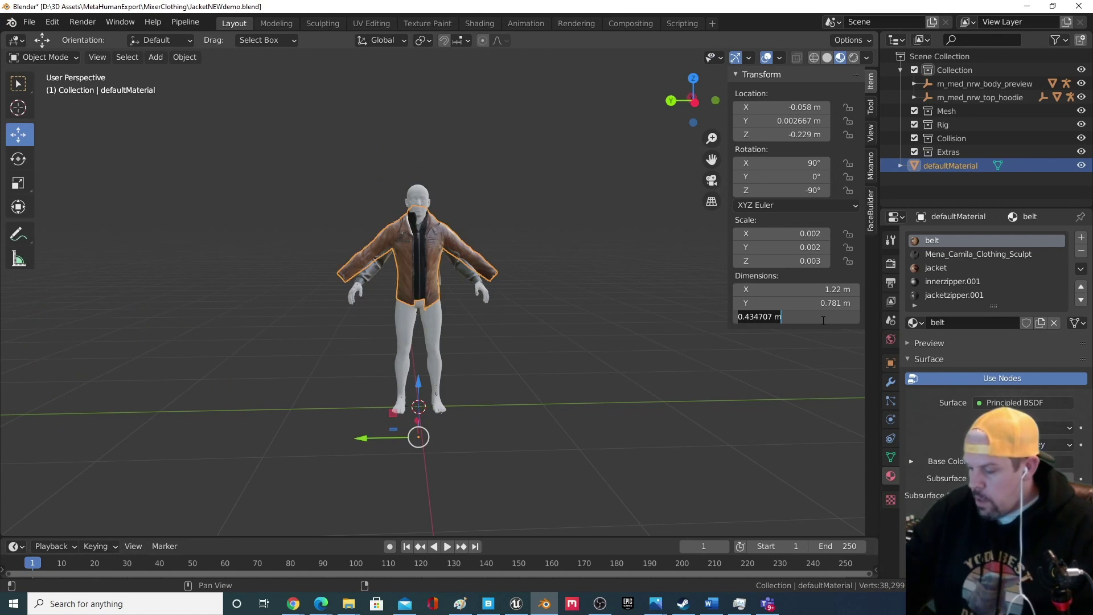
{"action": "type", "text": ".368"}
{"action": "key", "text": "Return"}
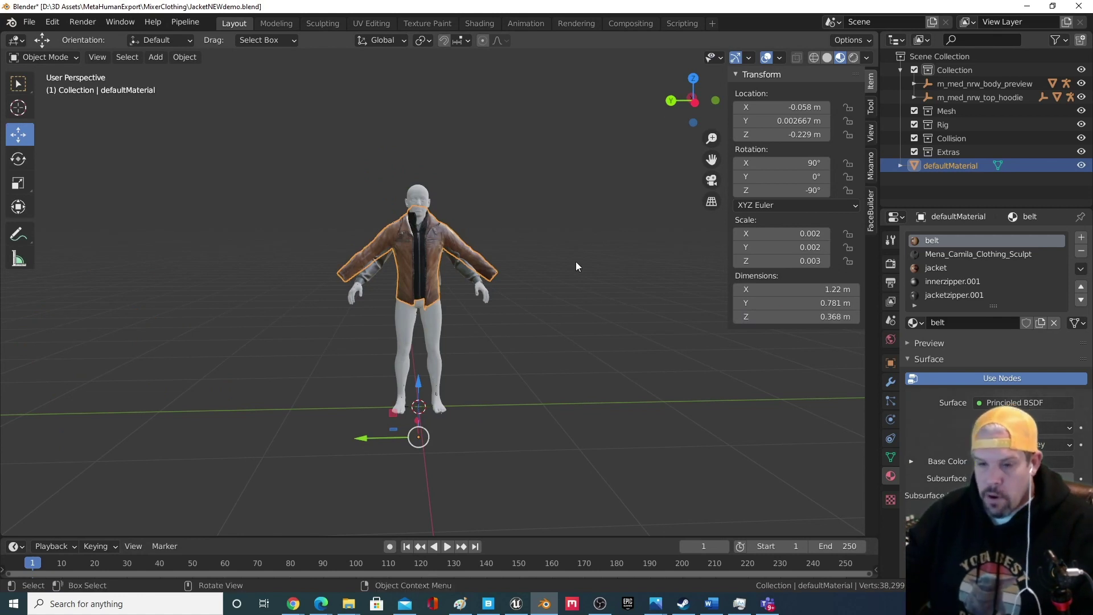
{"action": "left_click", "coordinate": [545, 604]}
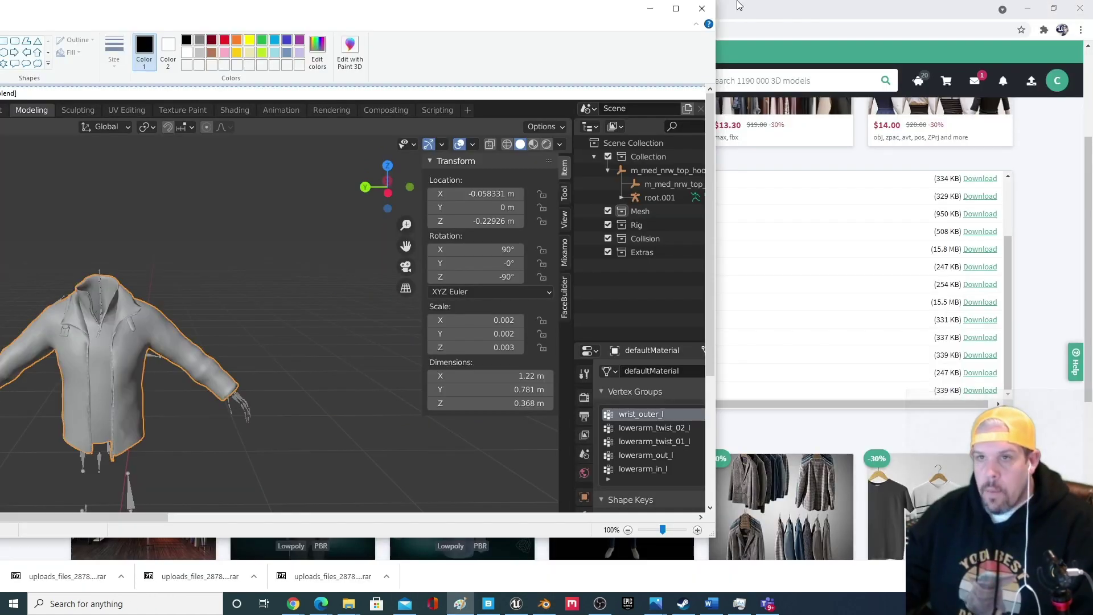
{"action": "left_click", "coordinate": [650, 8]}
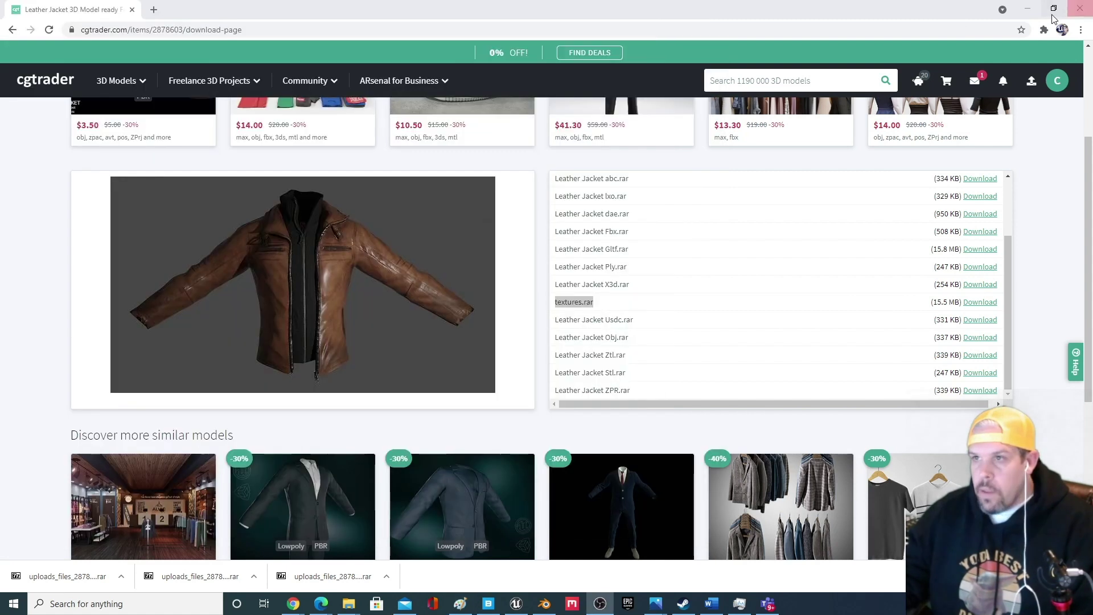
{"action": "left_click", "coordinate": [544, 603]}
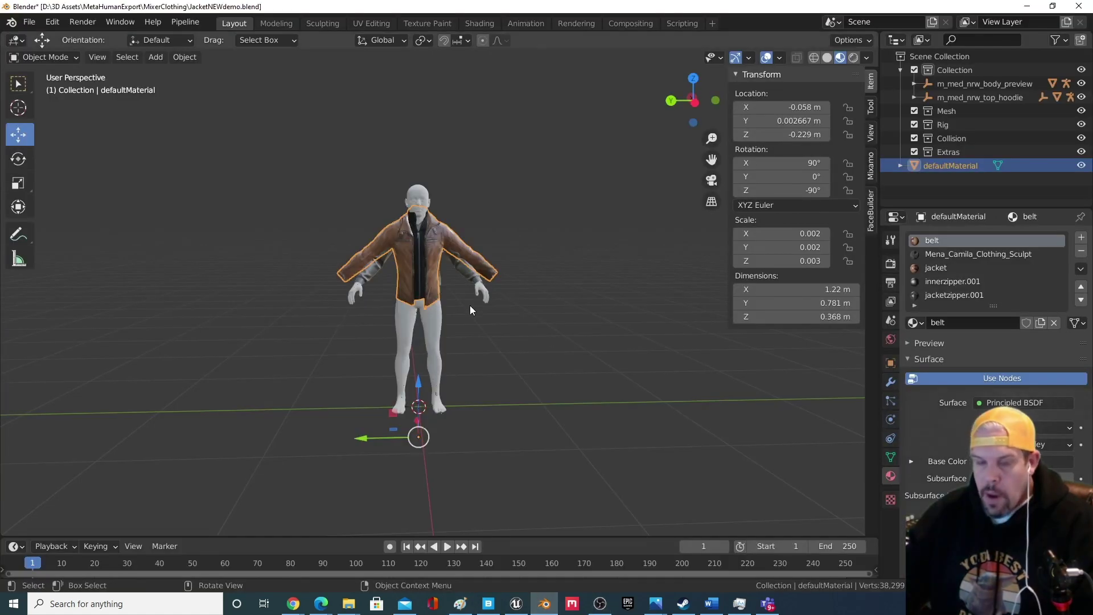
Orbit around the jacketed figure, close the transform sidebar and zoom to inspect the fit.
{"action": "middle_click_drag", "start_coordinate": [469, 305], "coordinate": [560, 308]}
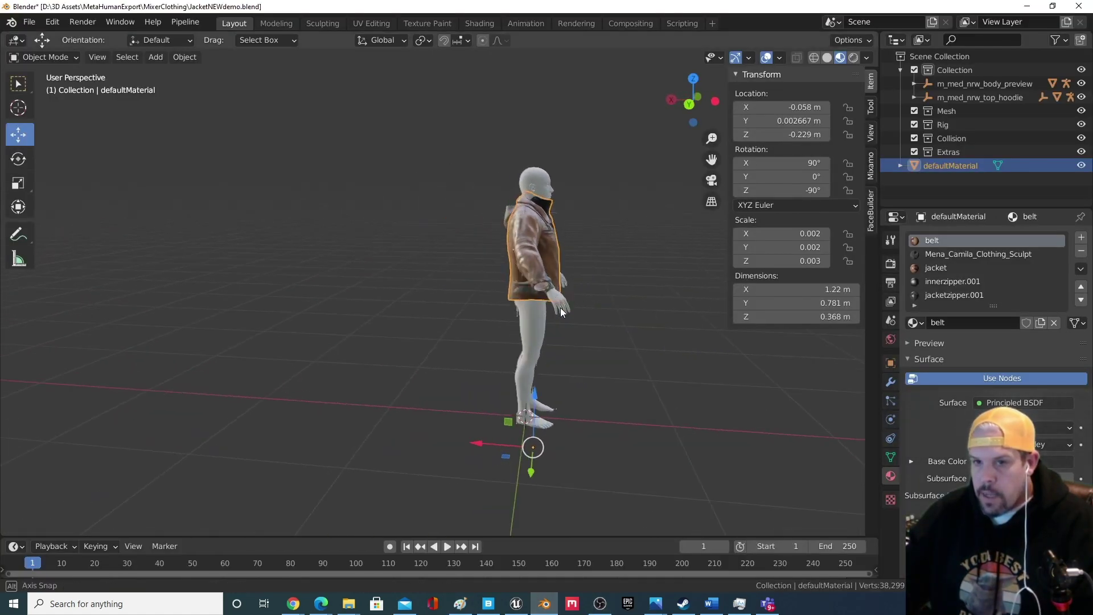
{"action": "middle_click_drag", "start_coordinate": [510, 273], "coordinate": [838, 44]}
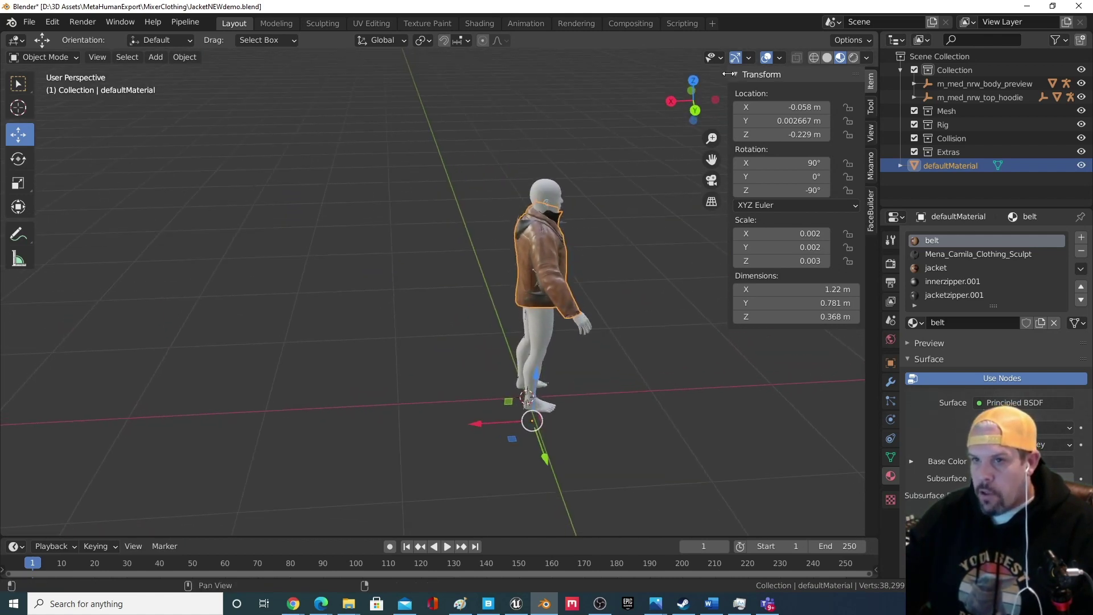
{"action": "left_click_drag", "start_coordinate": [728, 78], "coordinate": [831, 75]}
{"action": "scroll", "coordinate": [641, 287], "scroll_direction": "up", "scroll_amount": 6}
{"action": "middle_click_drag", "start_coordinate": [641, 287], "coordinate": [680, 327]}
{"action": "scroll", "coordinate": [661, 322], "scroll_direction": "down", "scroll_amount": 4}
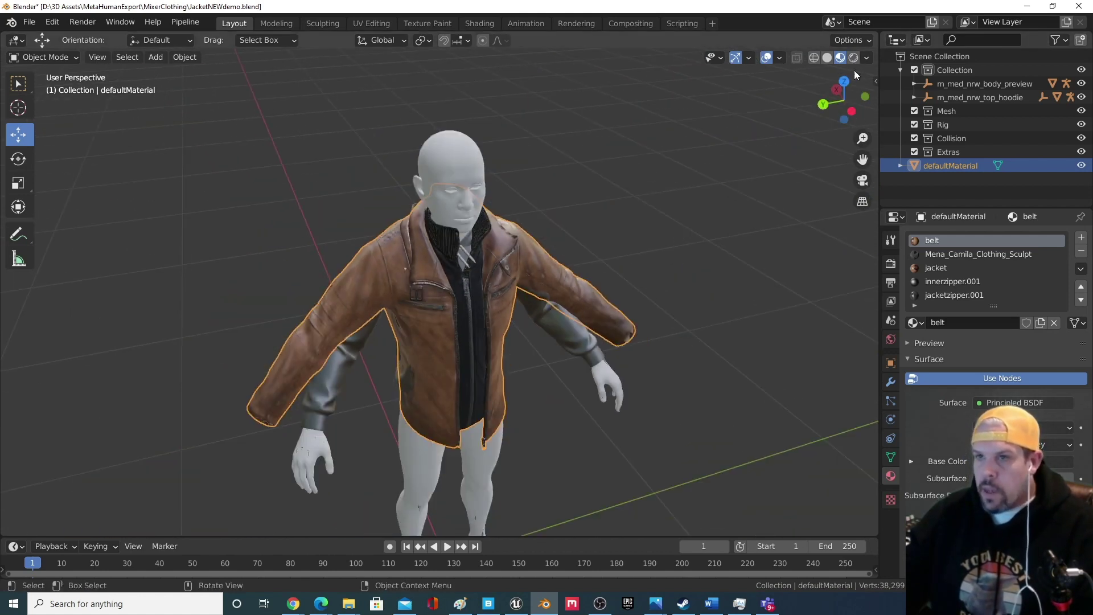
Cycle the viewport through wireframe, rendered and material preview shading, ending in solid shading.
{"action": "left_click", "coordinate": [814, 57]}
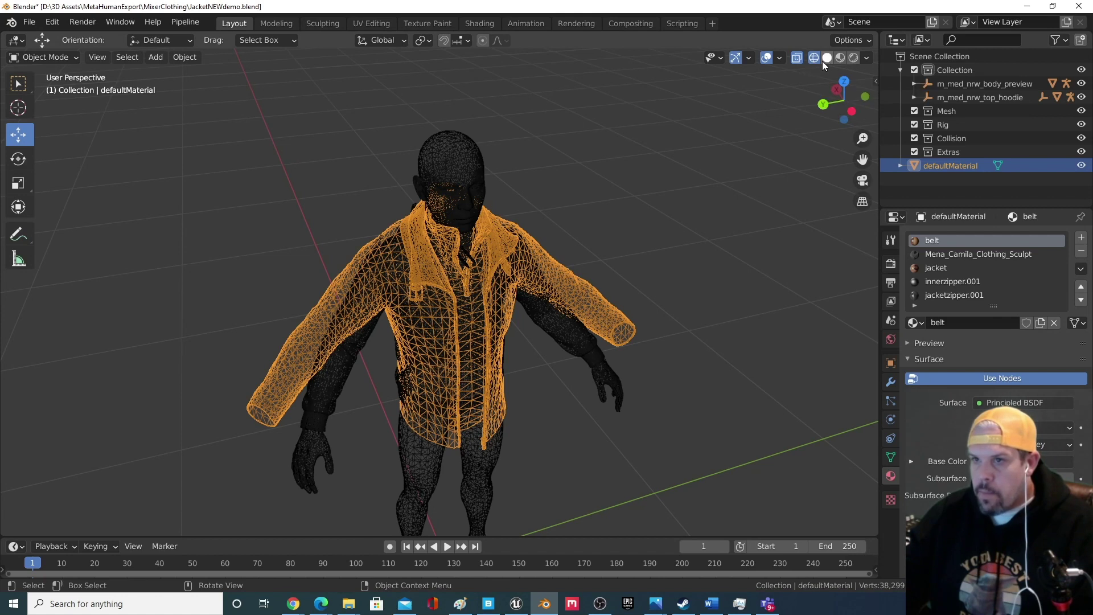
{"action": "left_click", "coordinate": [827, 59]}
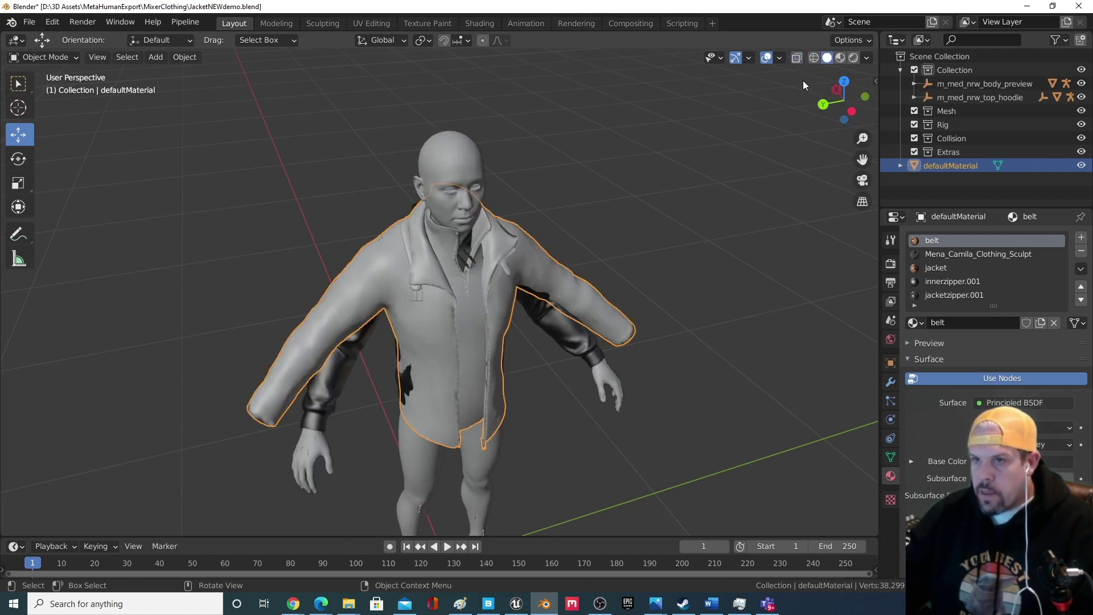
{"action": "left_click", "coordinate": [856, 57]}
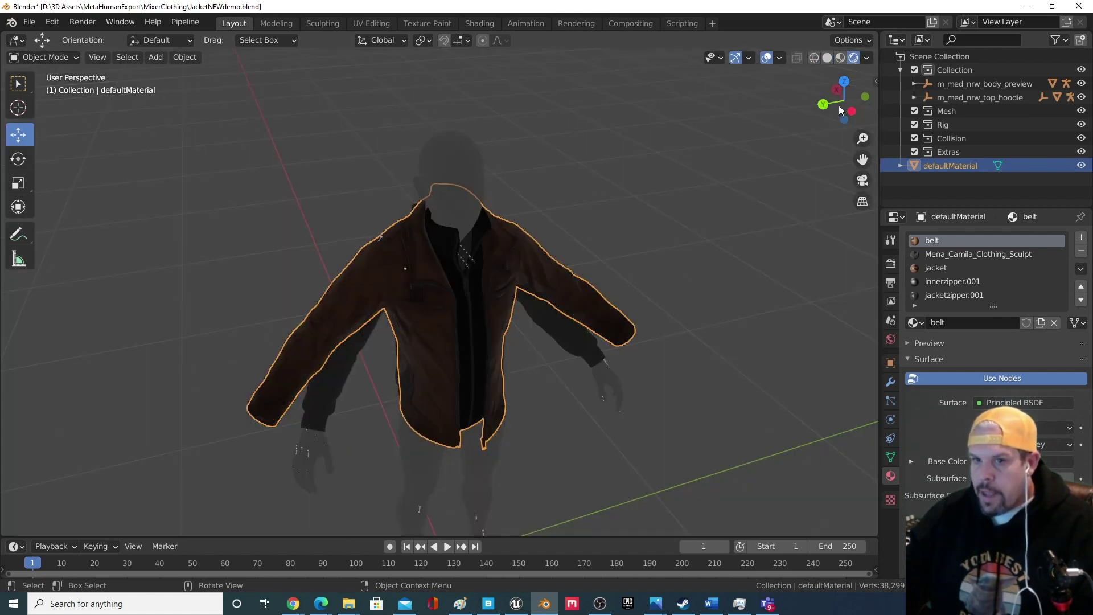
{"action": "left_click", "coordinate": [838, 59]}
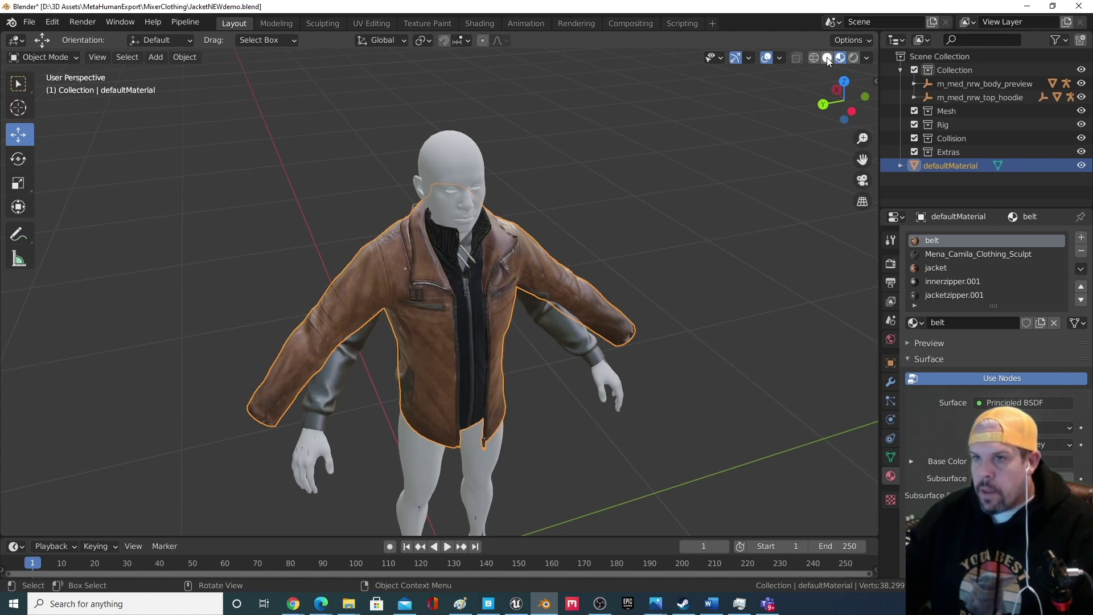
{"action": "left_click", "coordinate": [827, 59]}
{"action": "mouse_move", "coordinate": [589, 309]}
{"action": "middle_mouse_down"}
{"action": "mouse_move", "coordinate": [518, 306]}
{"action": "mouse_move", "coordinate": [608, 307]}
{"action": "middle_mouse_up"}
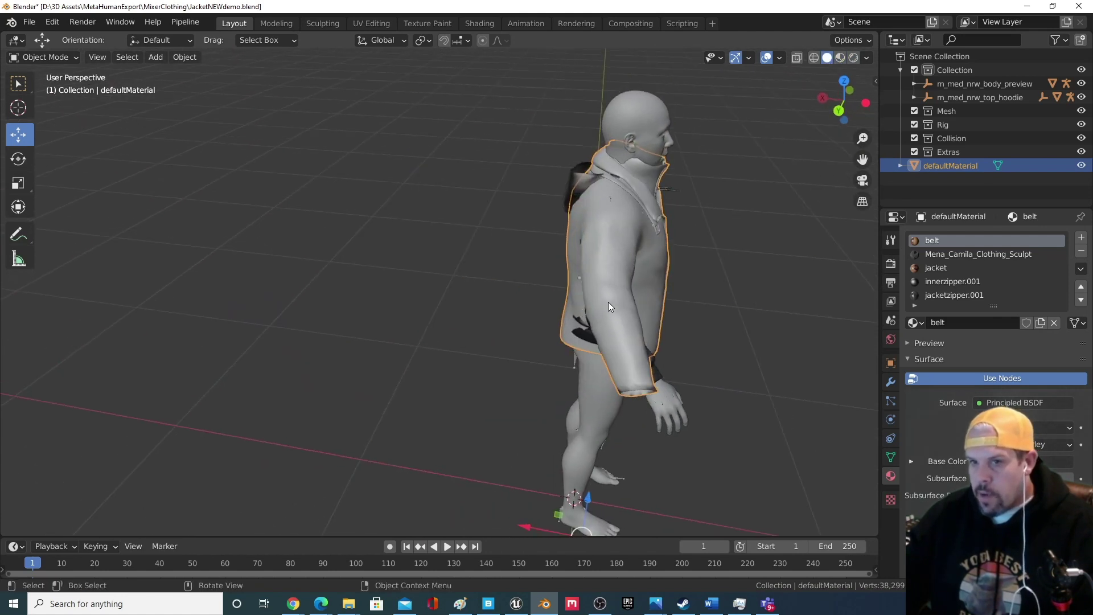
Inspect the jacket from rear, front and side views, then select body mesh m_med_nrw_body_preview.001.
{"action": "scroll", "coordinate": [608, 302], "scroll_direction": "up", "scroll_amount": 4}
{"action": "middle_click_drag", "start_coordinate": [674, 310], "coordinate": [629, 375], "text": "shift"}
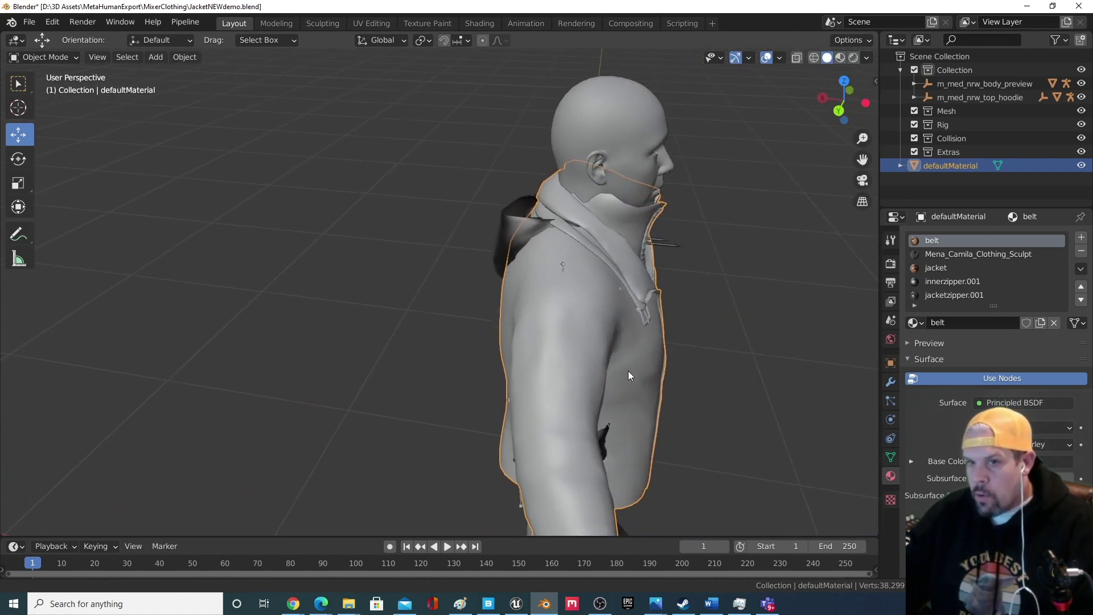
{"action": "middle_click_drag", "start_coordinate": [627, 329], "coordinate": [606, 308]}
{"action": "scroll", "coordinate": [595, 319], "scroll_direction": "down", "scroll_amount": 4}
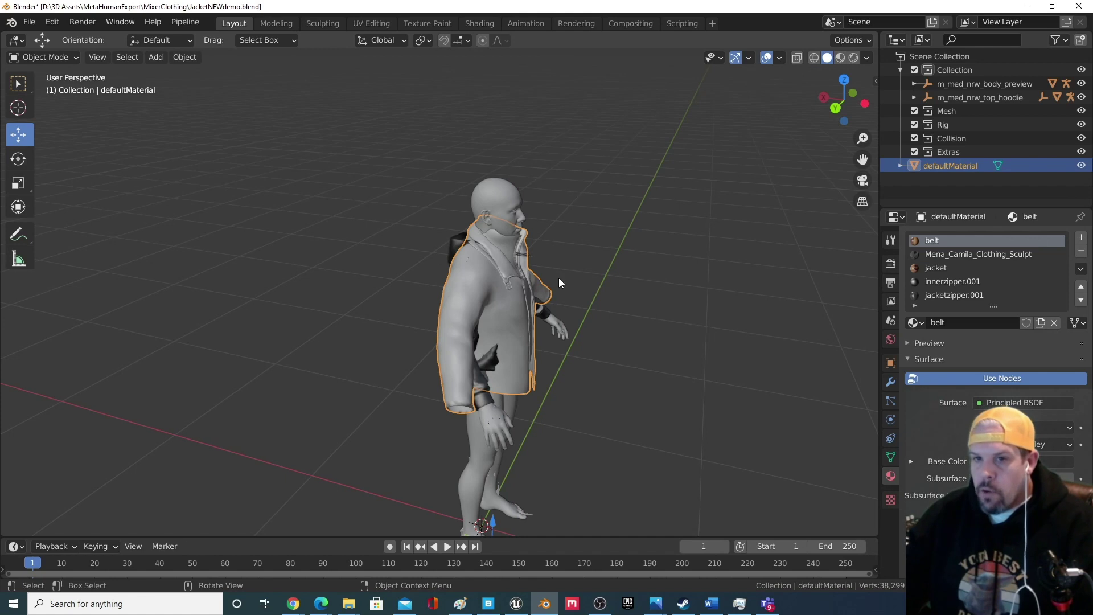
{"action": "middle_click_drag", "start_coordinate": [543, 288], "coordinate": [487, 289]}
{"action": "scroll", "coordinate": [448, 226], "scroll_direction": "up", "scroll_amount": 2}
{"action": "middle_click_drag", "start_coordinate": [449, 227], "coordinate": [532, 264]}
{"action": "scroll", "coordinate": [564, 259], "scroll_direction": "up", "scroll_amount": 2}
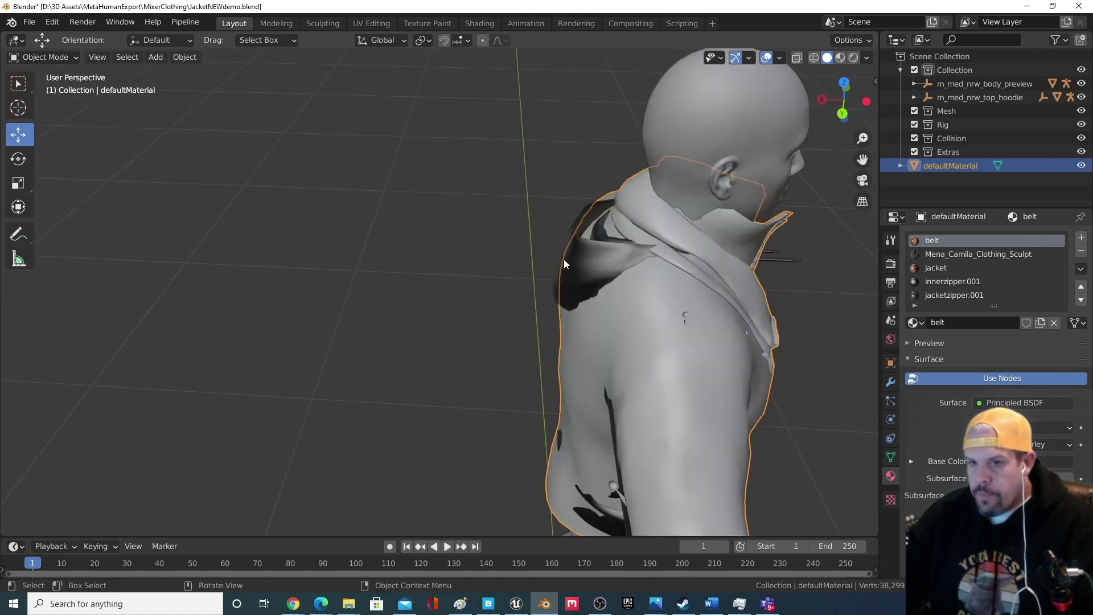
{"action": "middle_click_drag", "start_coordinate": [626, 255], "coordinate": [655, 251]}
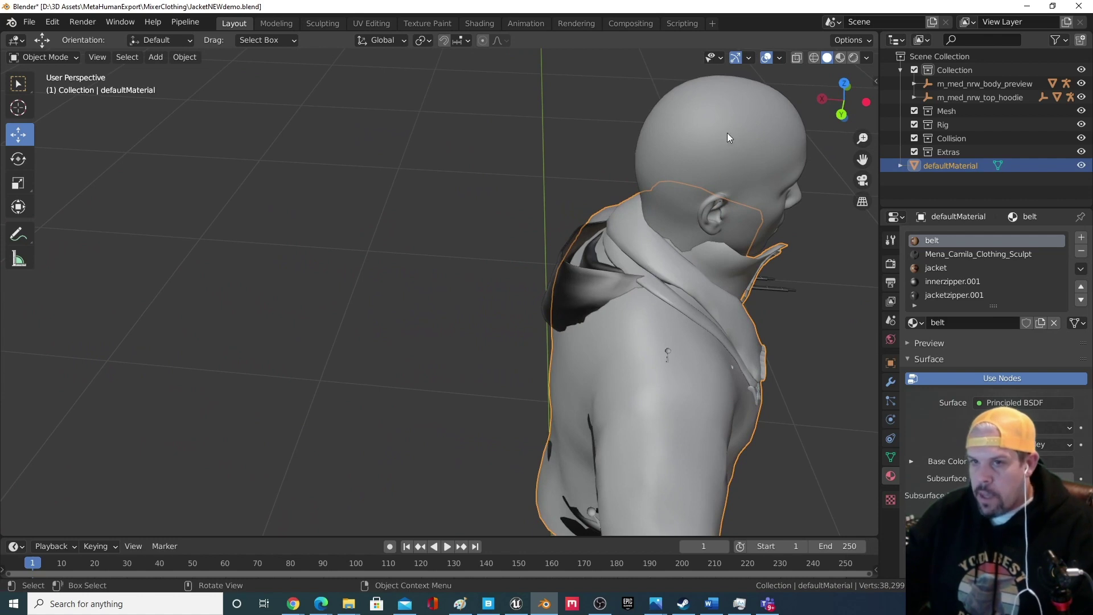
{"action": "left_click", "coordinate": [702, 99]}
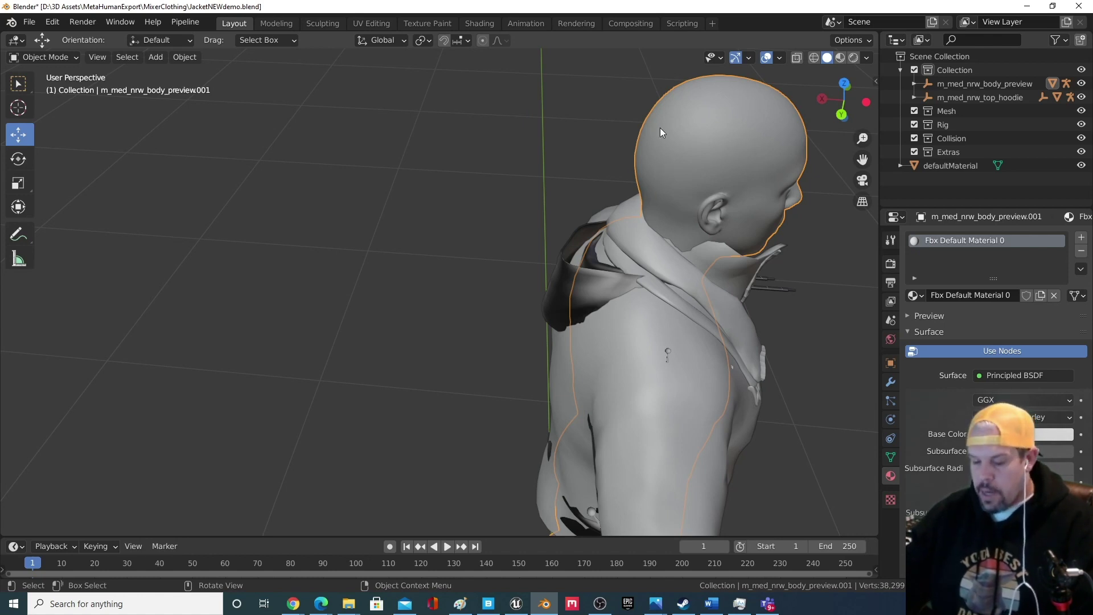
{"action": "key", "text": "h"}
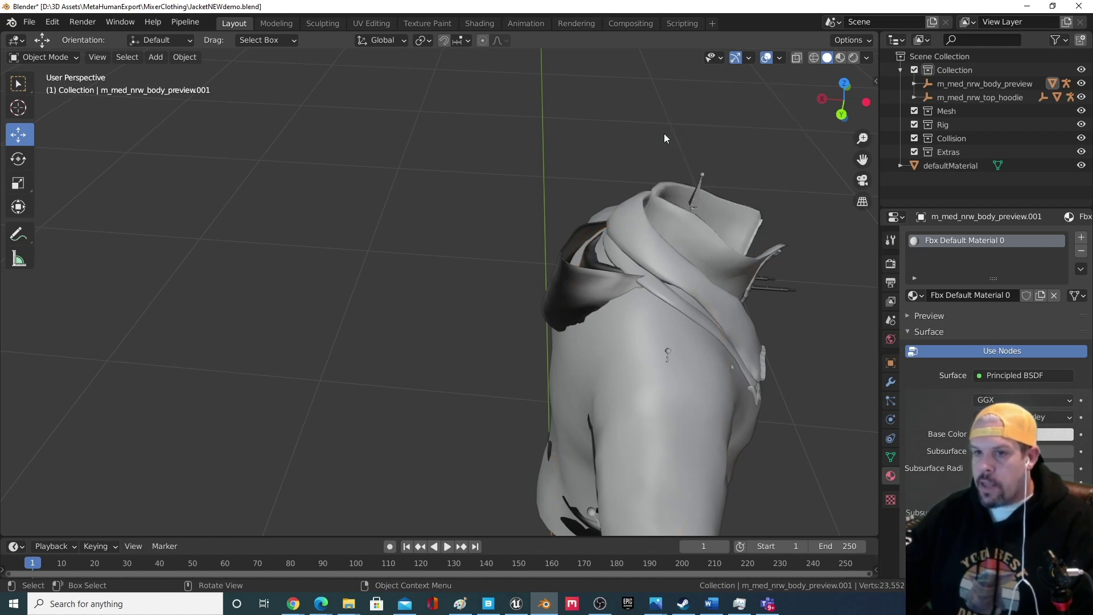
{"action": "middle_click_drag", "start_coordinate": [698, 227], "coordinate": [604, 384]}
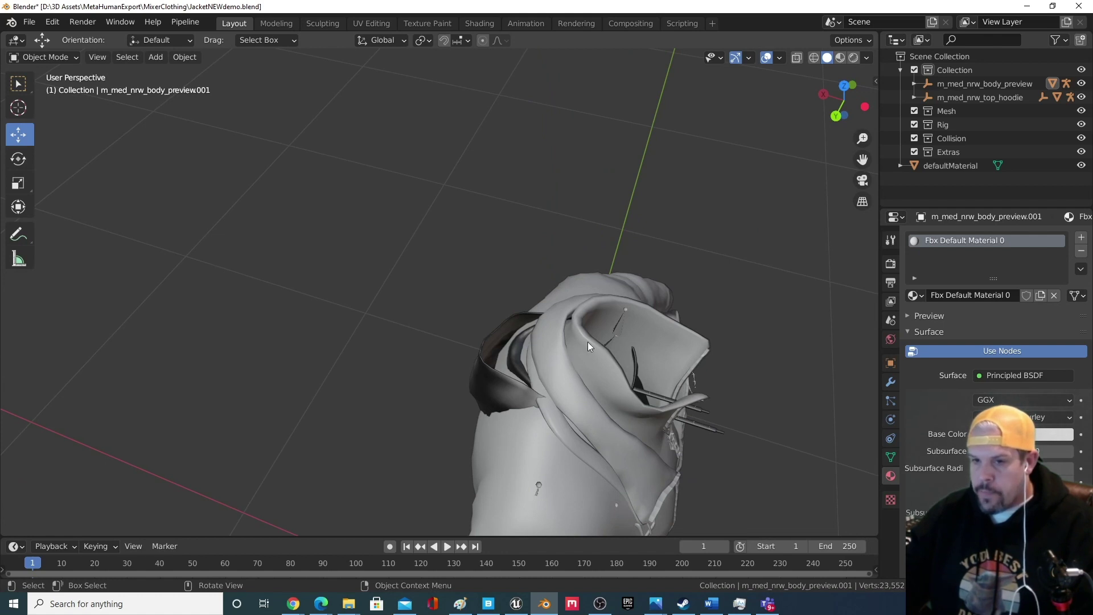
{"action": "middle_click_drag", "start_coordinate": [588, 343], "coordinate": [625, 321]}
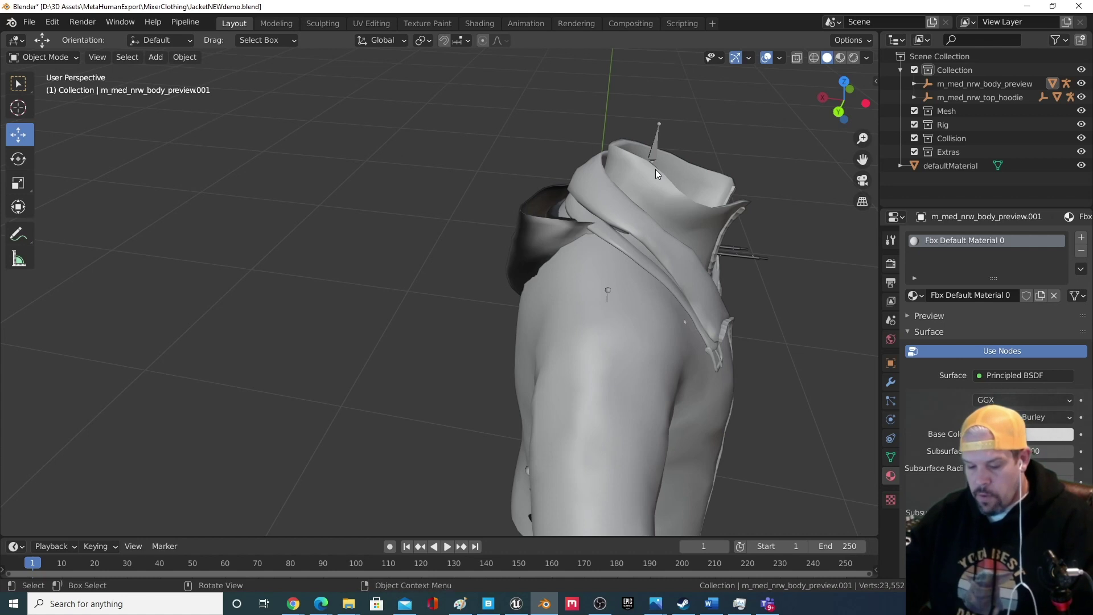
{"action": "key", "text": "alt+h"}
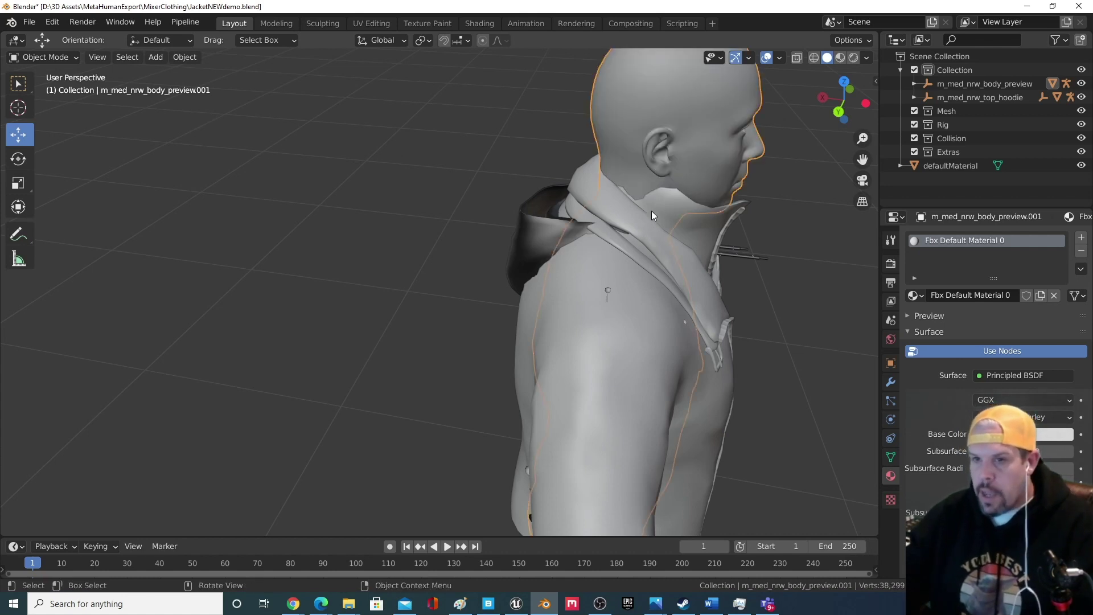
{"action": "middle_click_drag", "start_coordinate": [705, 174], "coordinate": [359, 384]}
{"action": "middle_click_drag", "start_coordinate": [803, 441], "coordinate": [722, 416]}
{"action": "middle_click_drag", "start_coordinate": [716, 308], "coordinate": [704, 268]}
{"action": "middle_click_drag", "start_coordinate": [598, 222], "coordinate": [450, 229]}
{"action": "scroll", "coordinate": [555, 245], "scroll_direction": "up", "scroll_amount": 3}
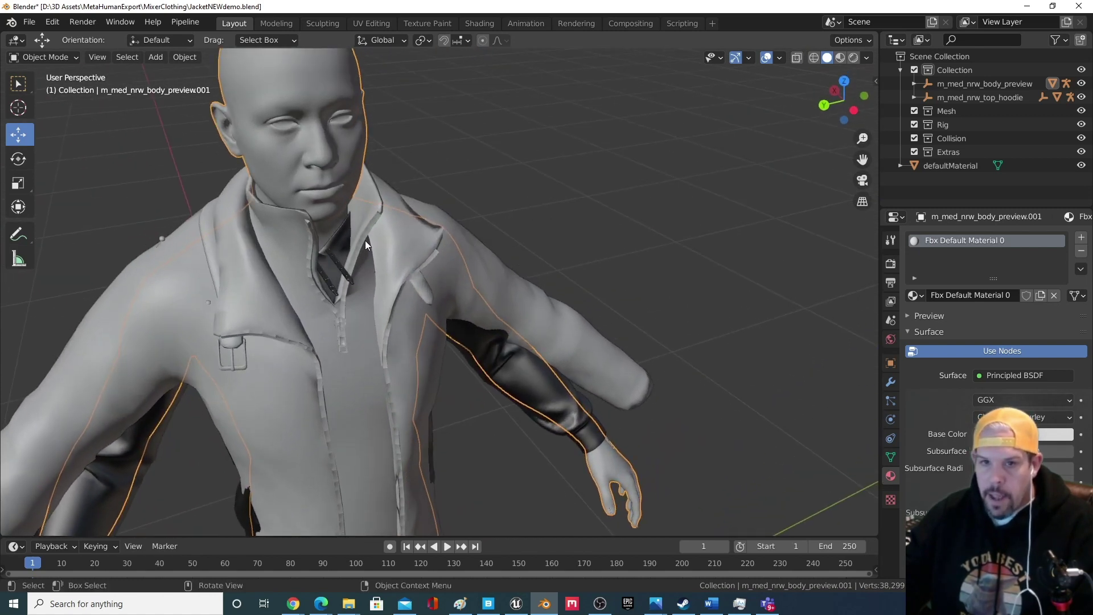
{"action": "middle_click_drag", "start_coordinate": [364, 241], "coordinate": [251, 205]}
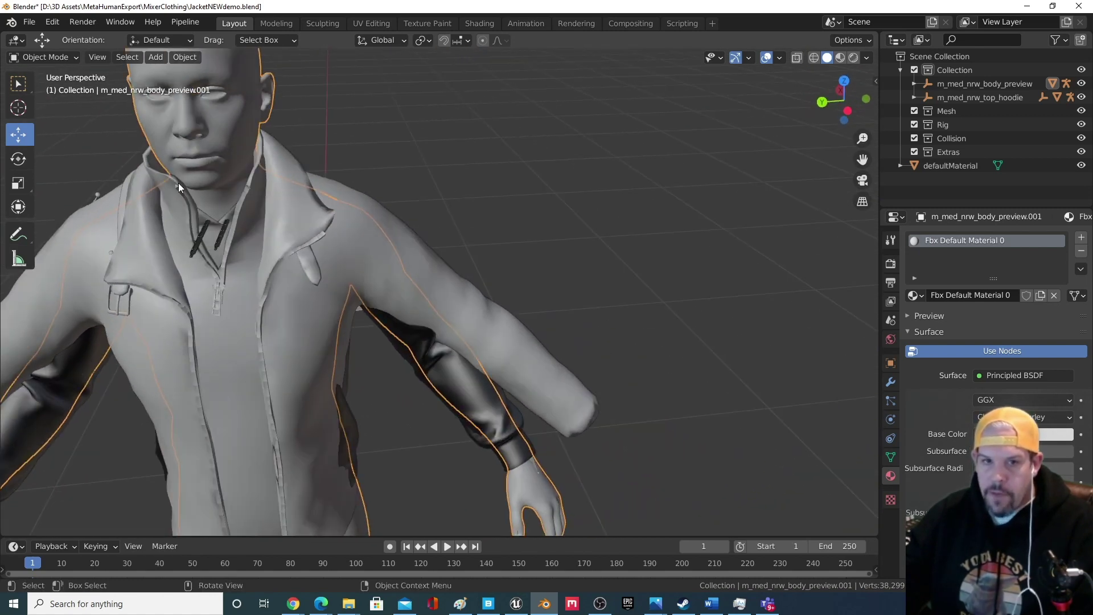
{"action": "middle_click_drag", "start_coordinate": [179, 186], "coordinate": [311, 249]}
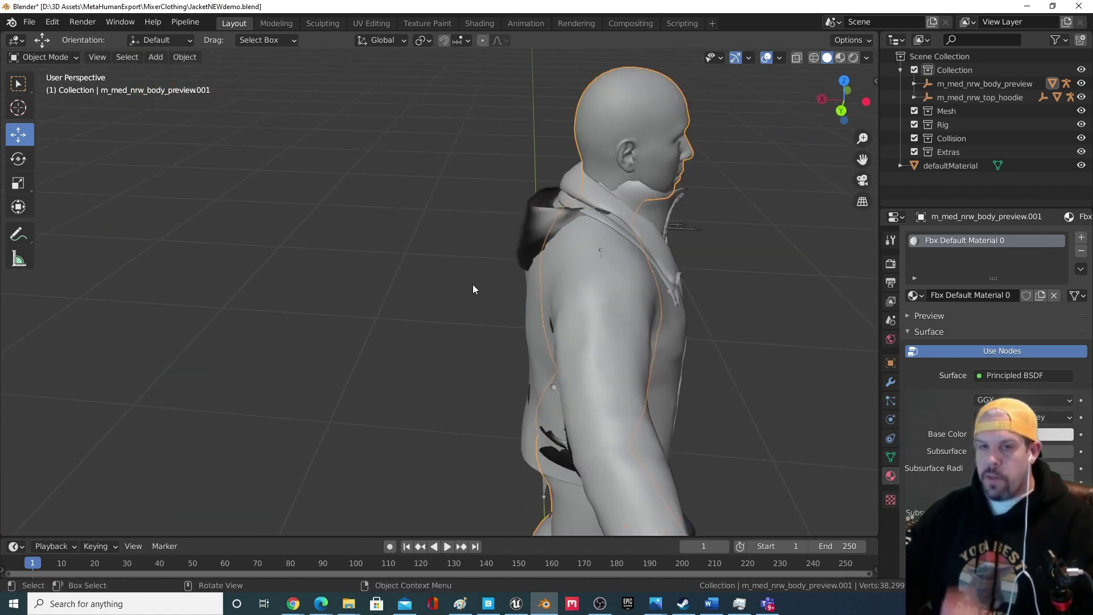
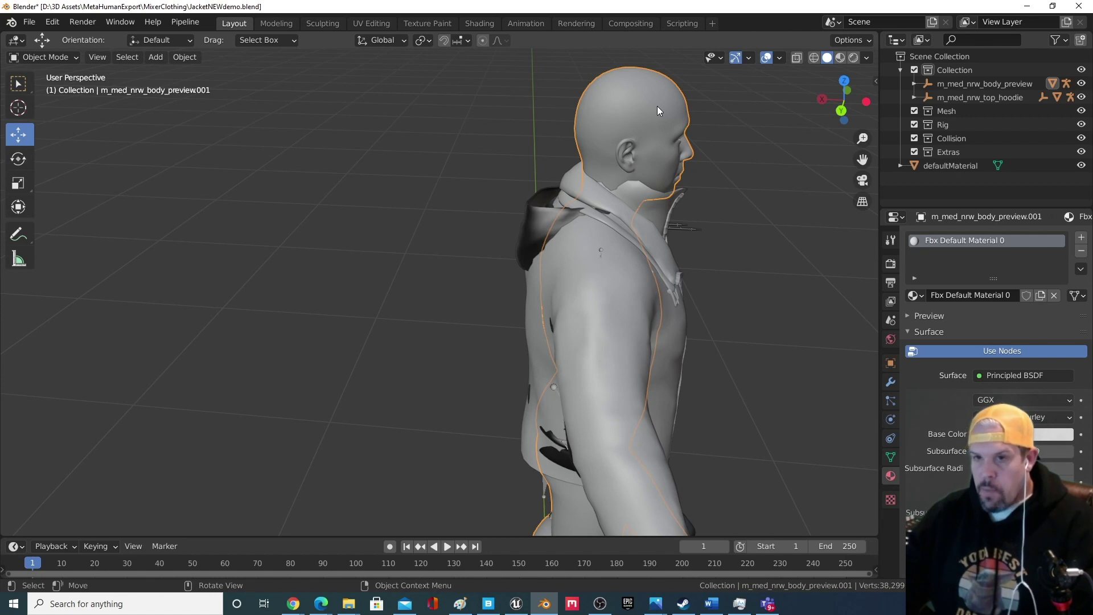
Hide the m_med_nrw_body_preview mesh and its root.001 skeleton, leaving the jacket visible.
{"action": "key", "text": "h"}
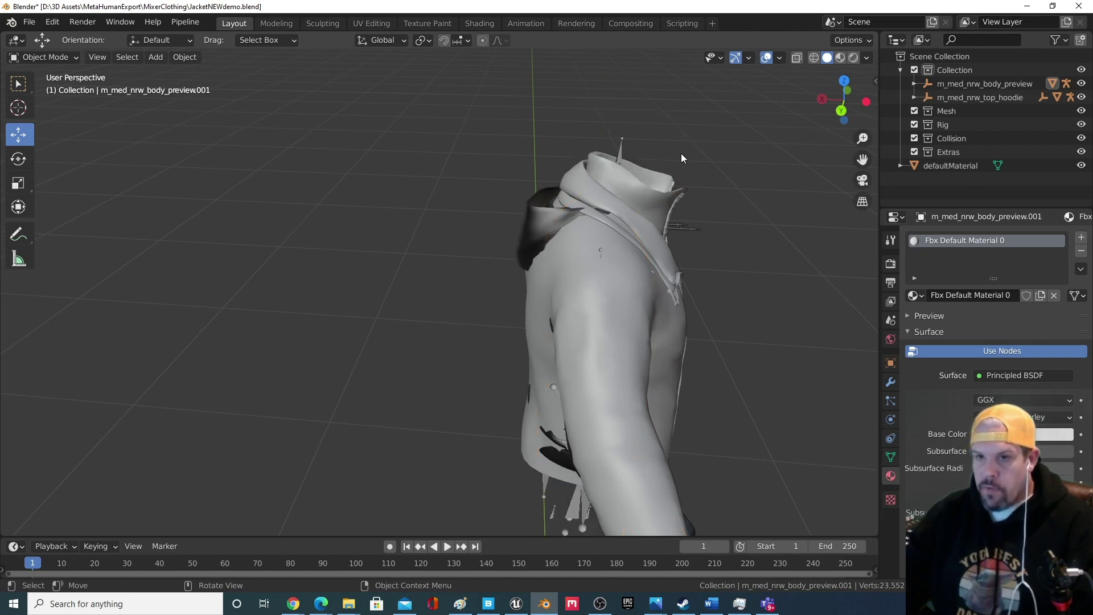
{"action": "left_click", "coordinate": [962, 85]}
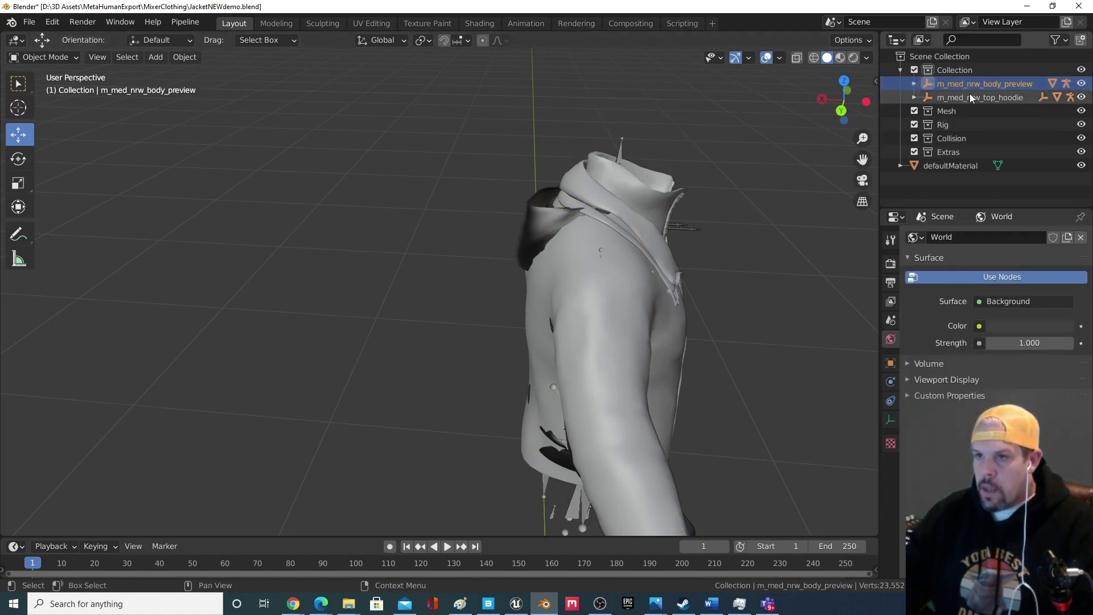
{"action": "left_click", "coordinate": [914, 85]}
{"action": "left_click", "coordinate": [930, 97]}
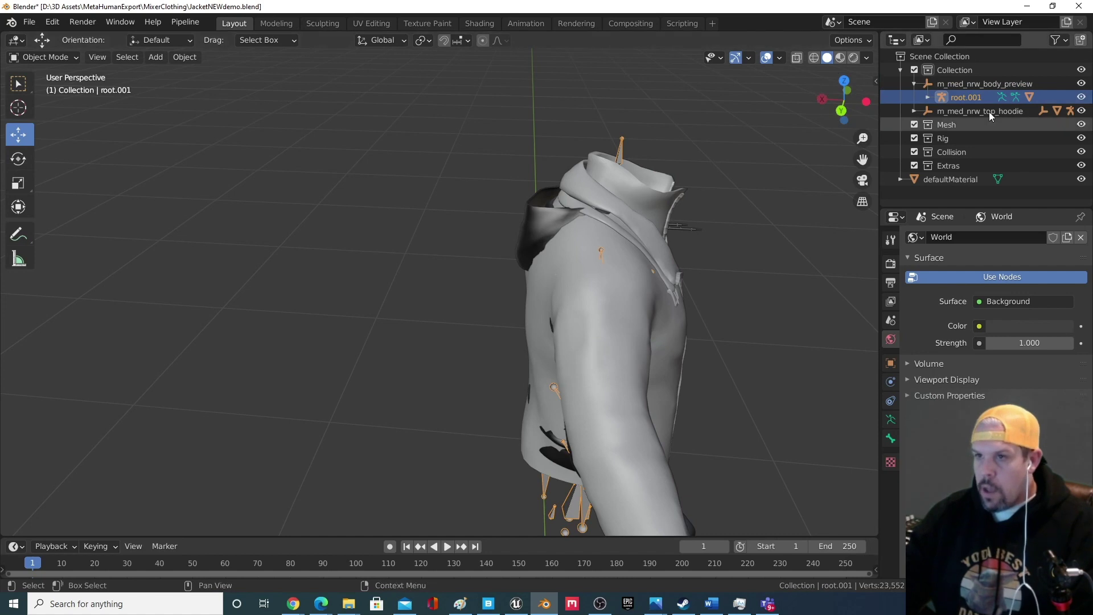
{"action": "key", "text": "h"}
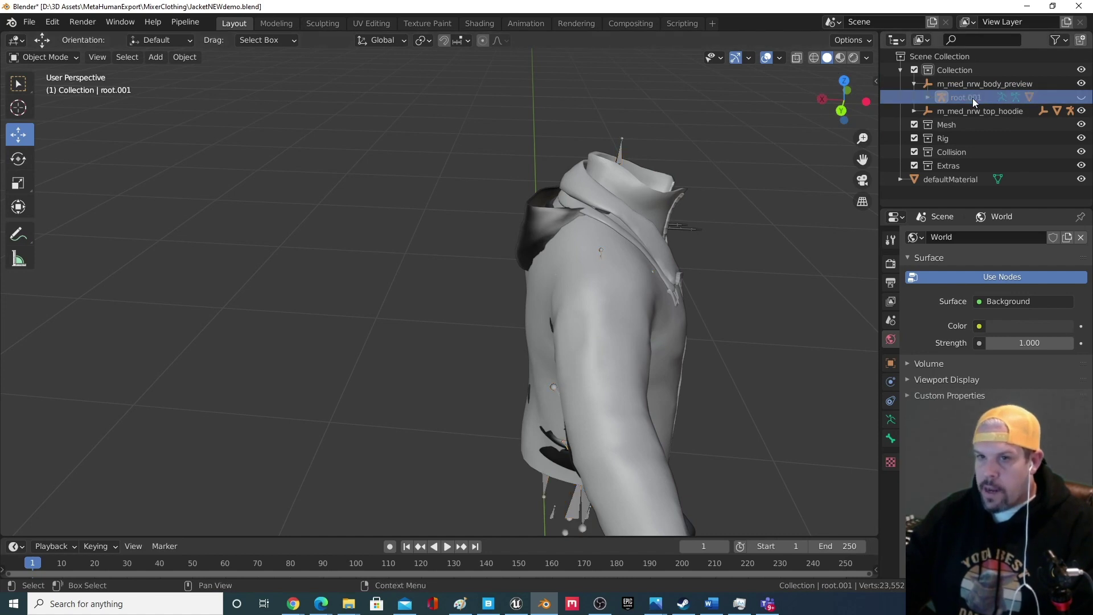
{"action": "left_click", "coordinate": [912, 84]}
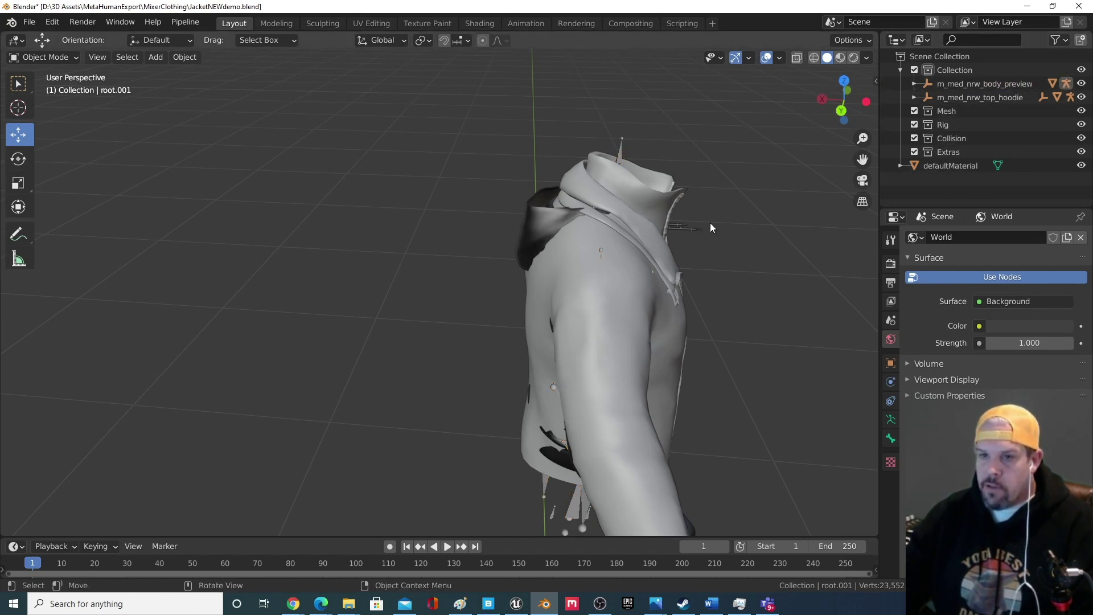
{"action": "middle_click_drag", "start_coordinate": [711, 227], "coordinate": [524, 316]}
{"action": "scroll", "coordinate": [606, 314], "scroll_direction": "up", "scroll_amount": 2}
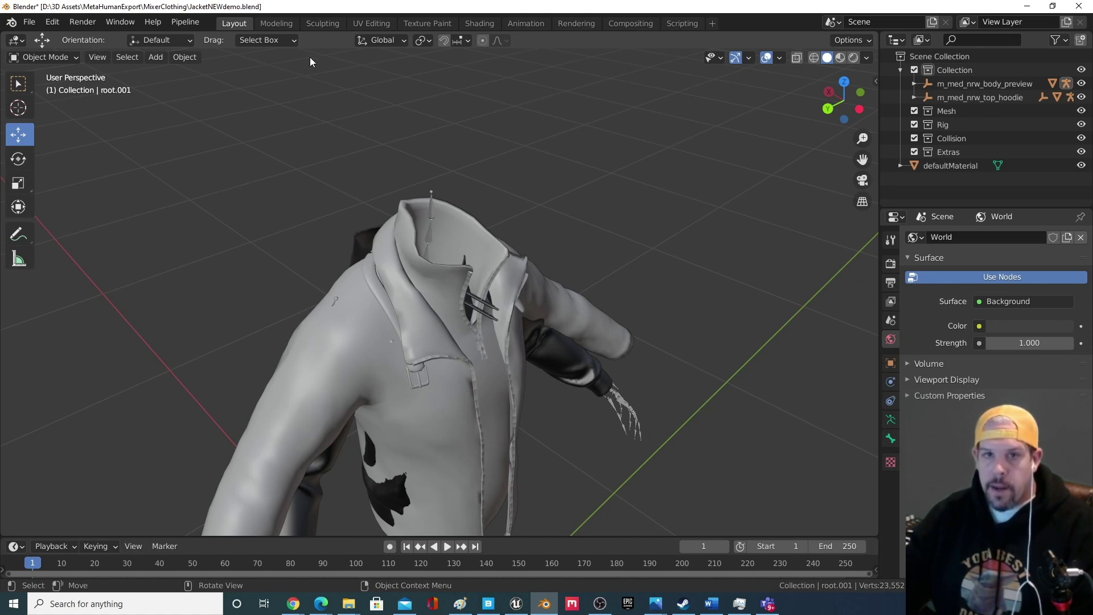
Switch to the Modeling workspace and put the jacket mesh into Edit Mode.
{"action": "left_click", "coordinate": [276, 23]}
{"action": "scroll", "coordinate": [481, 303], "scroll_direction": "up", "scroll_amount": 5}
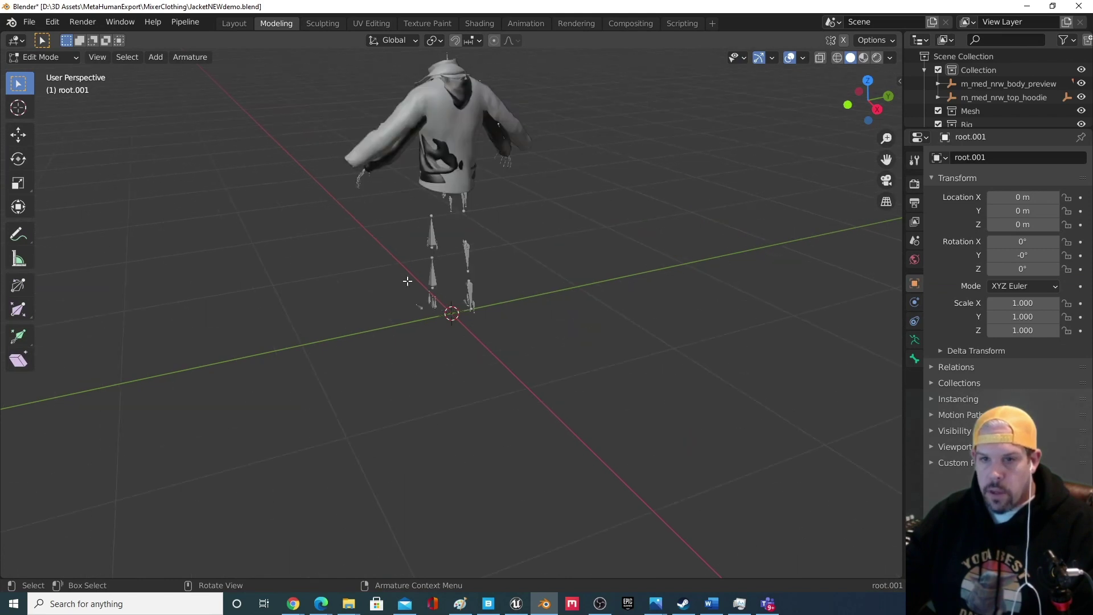
{"action": "middle_click_drag", "start_coordinate": [482, 303], "coordinate": [448, 153]}
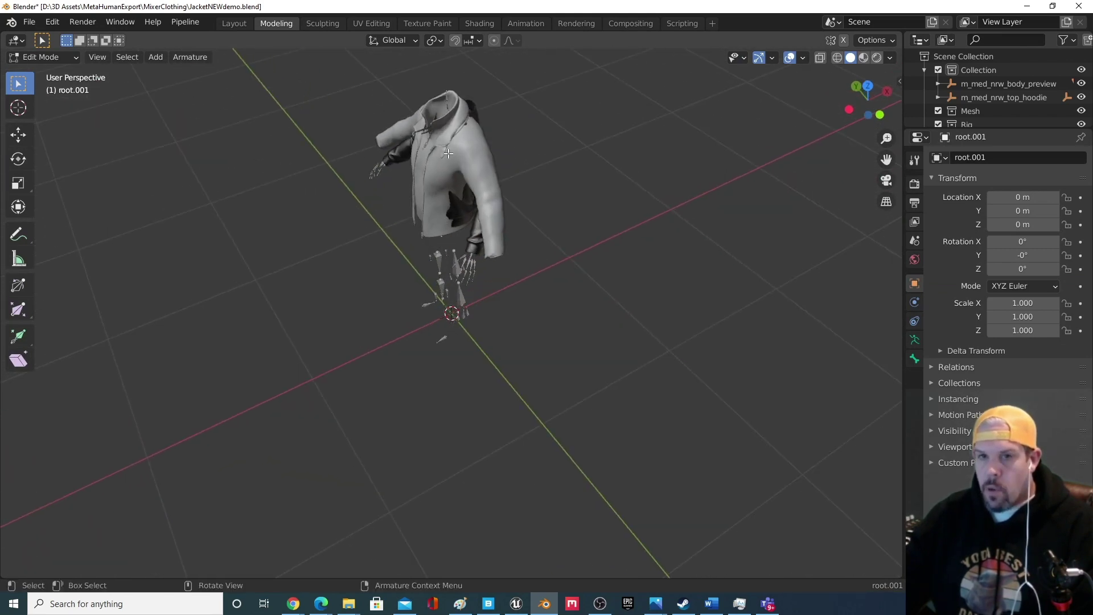
{"action": "left_click", "coordinate": [42, 57]}
{"action": "left_click", "coordinate": [39, 71]}
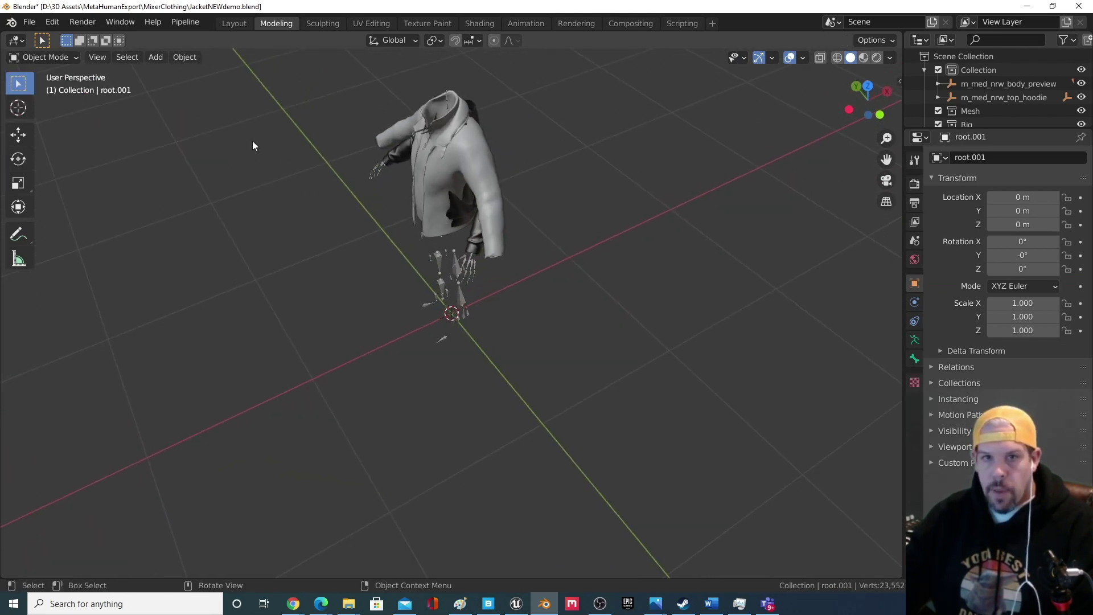
{"action": "left_click", "coordinate": [446, 167]}
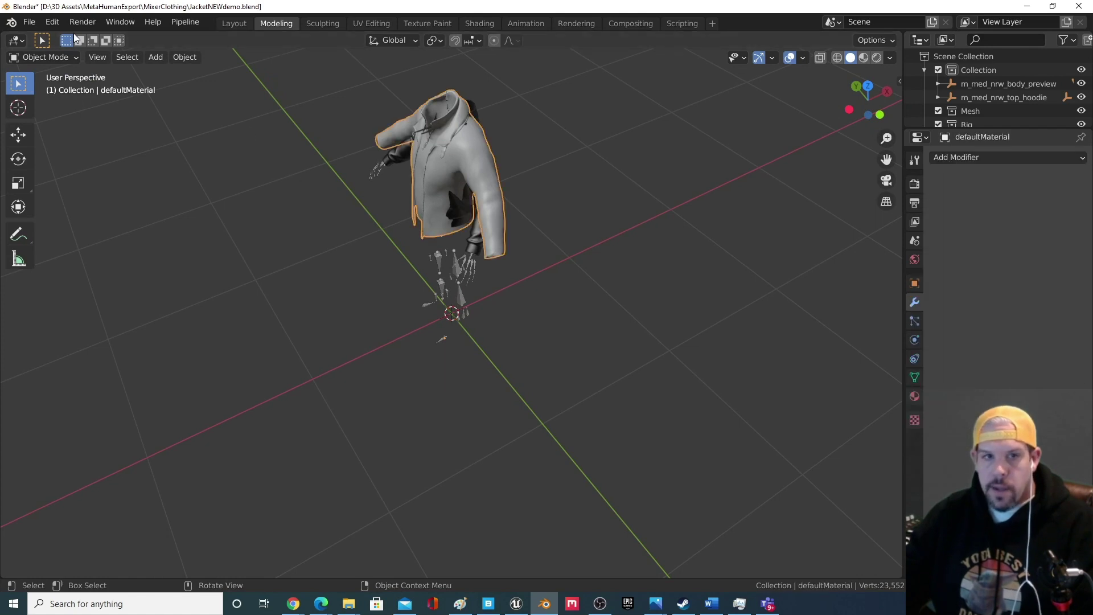
{"action": "left_click", "coordinate": [43, 57]}
{"action": "left_click", "coordinate": [43, 87]}
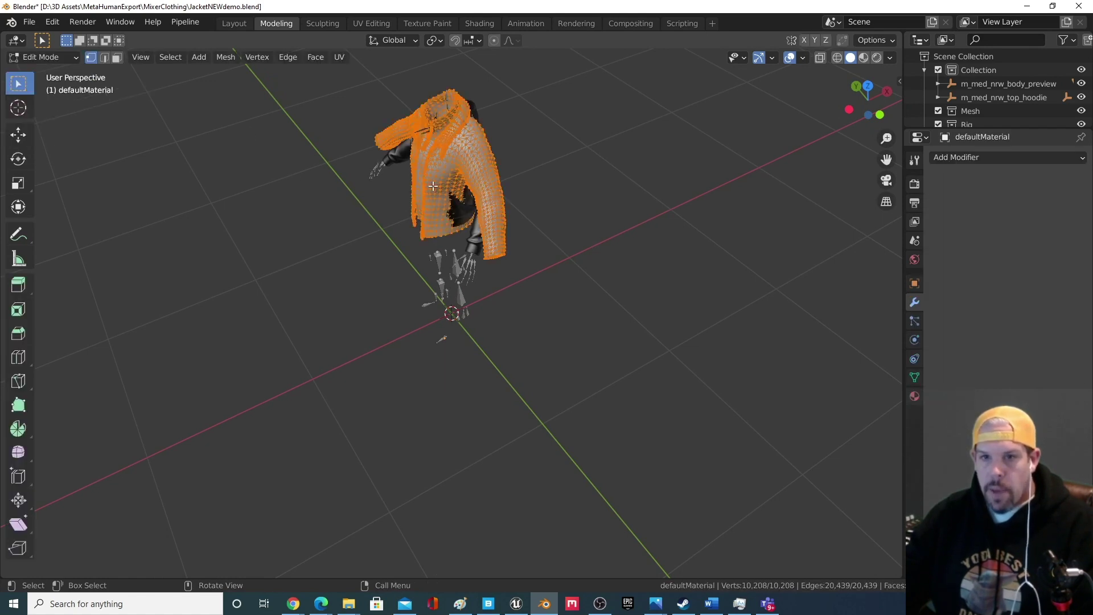
Try vertex selection inside the hood, then switch to edge select and pick hood rim edges.
{"action": "scroll", "coordinate": [450, 106], "scroll_direction": "up", "scroll_amount": 4}
{"action": "middle_click_drag", "start_coordinate": [451, 106], "coordinate": [568, 314]}
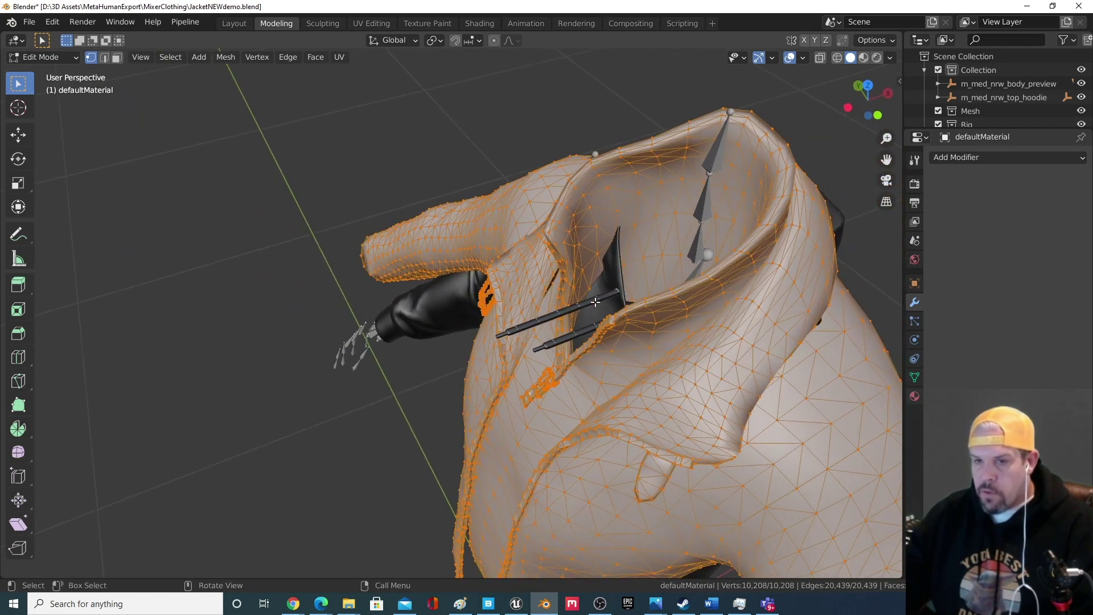
{"action": "left_click", "coordinate": [583, 194]}
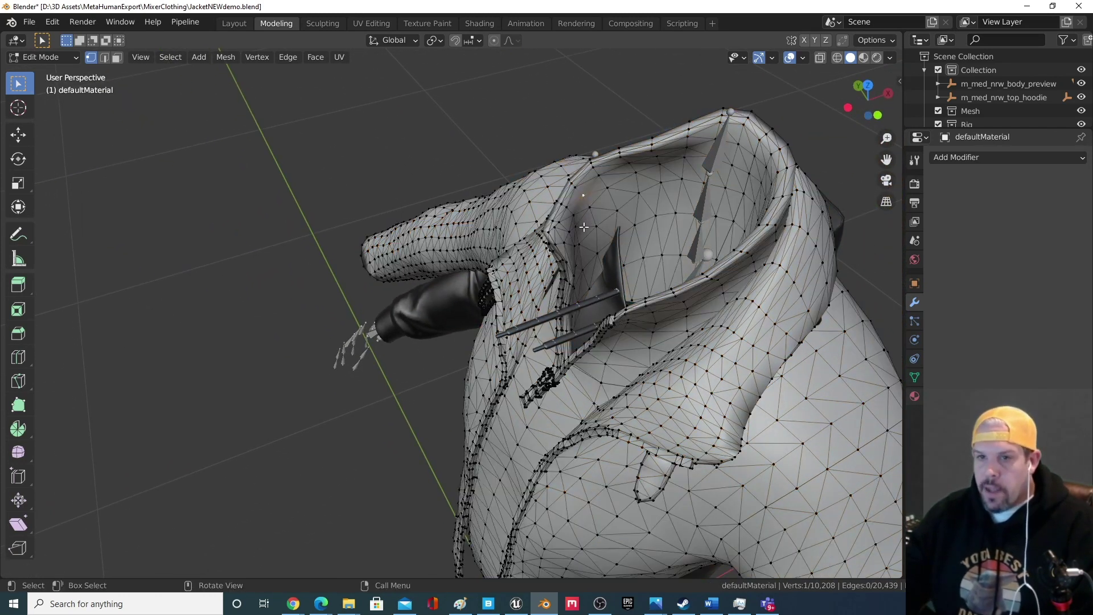
{"action": "left_click", "coordinate": [587, 201]}
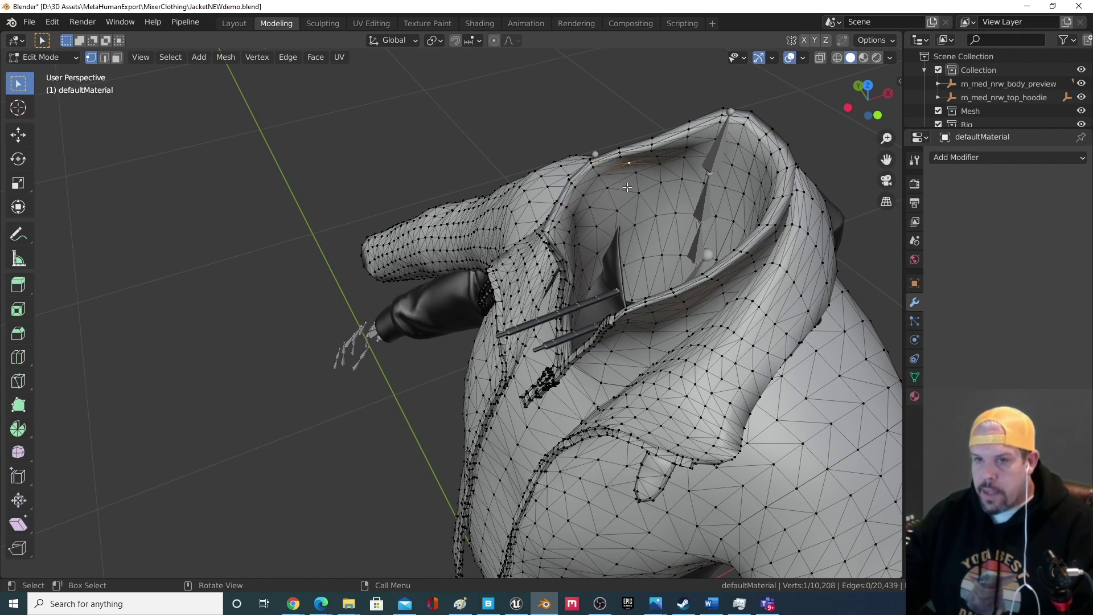
{"action": "key", "text": "ctrl+z"}
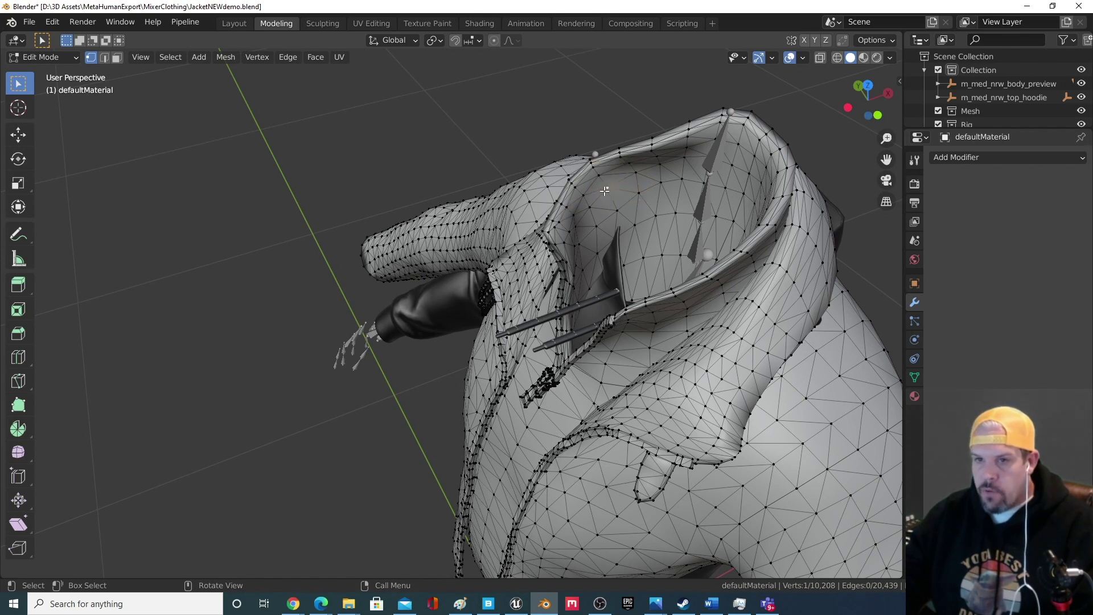
{"action": "left_click", "coordinate": [105, 58]}
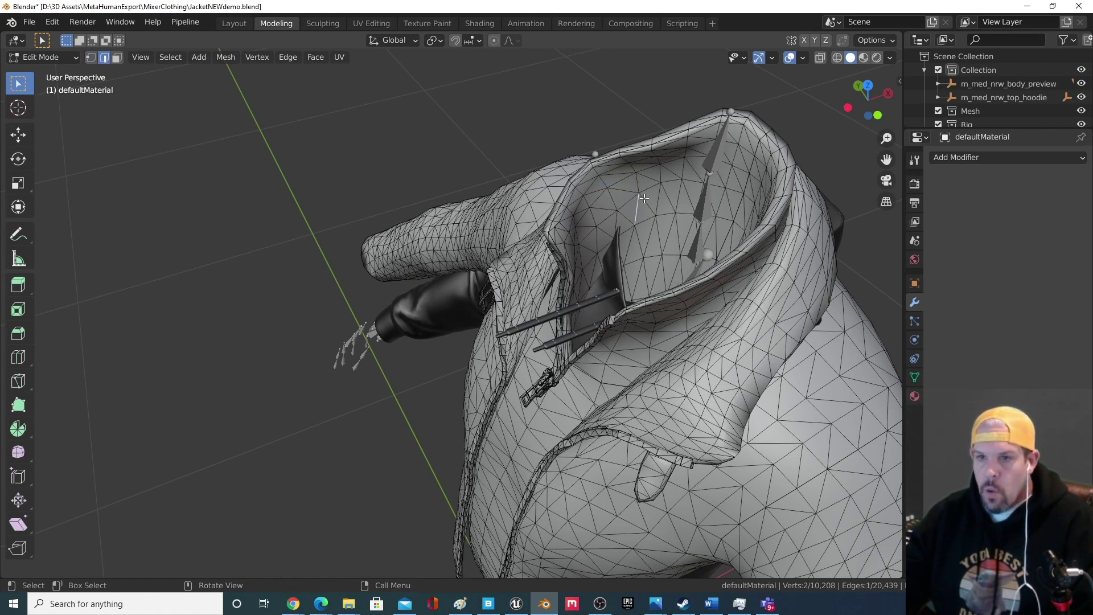
{"action": "left_click", "coordinate": [649, 179]}
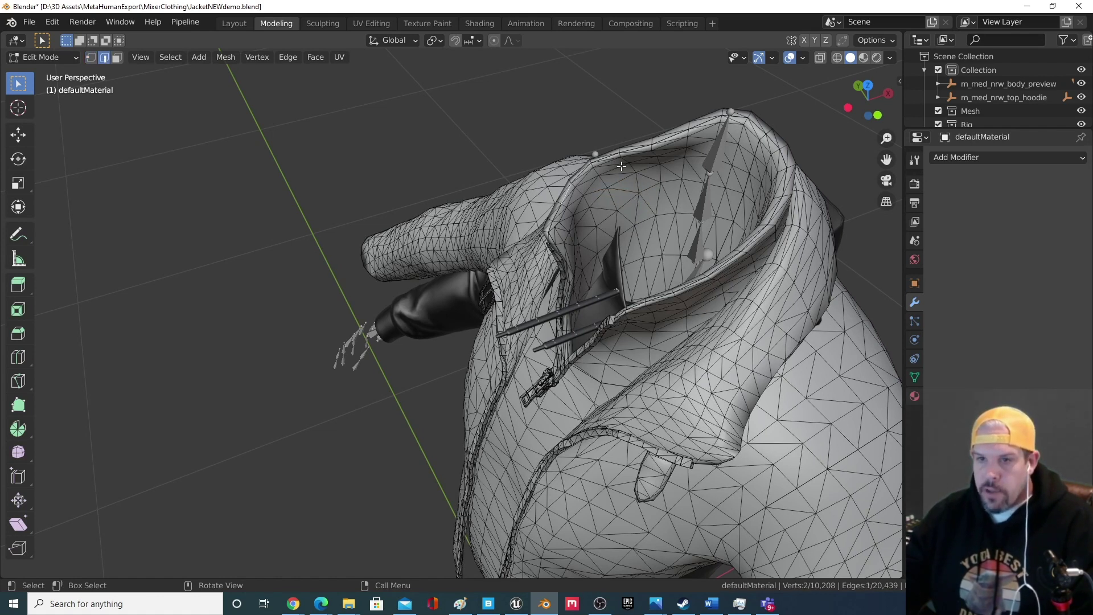
{"action": "left_click", "coordinate": [662, 147]}
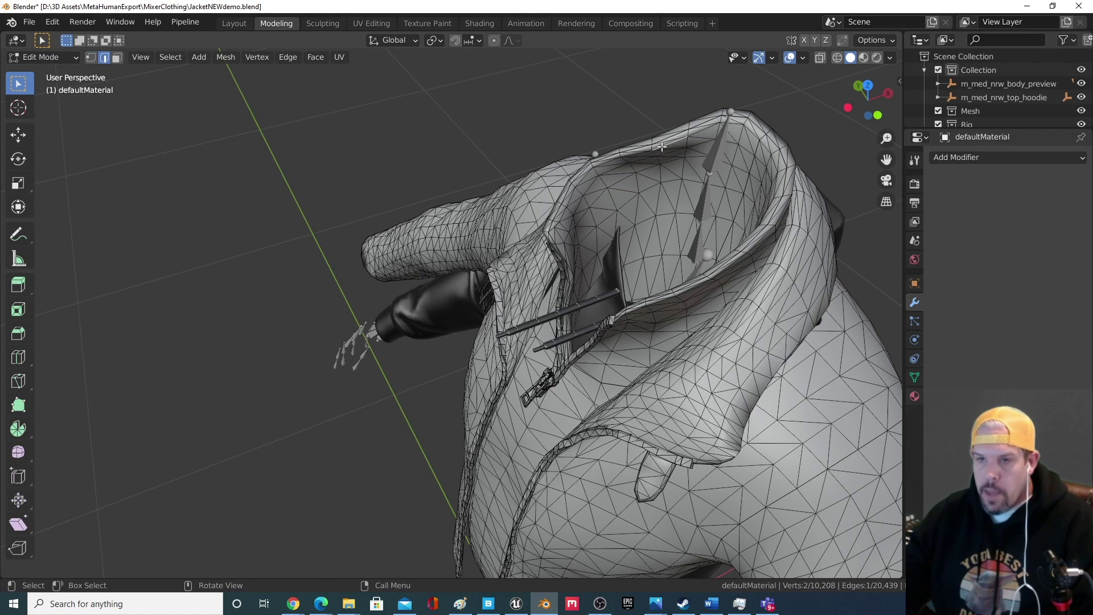
{"action": "left_click", "coordinate": [587, 191]}
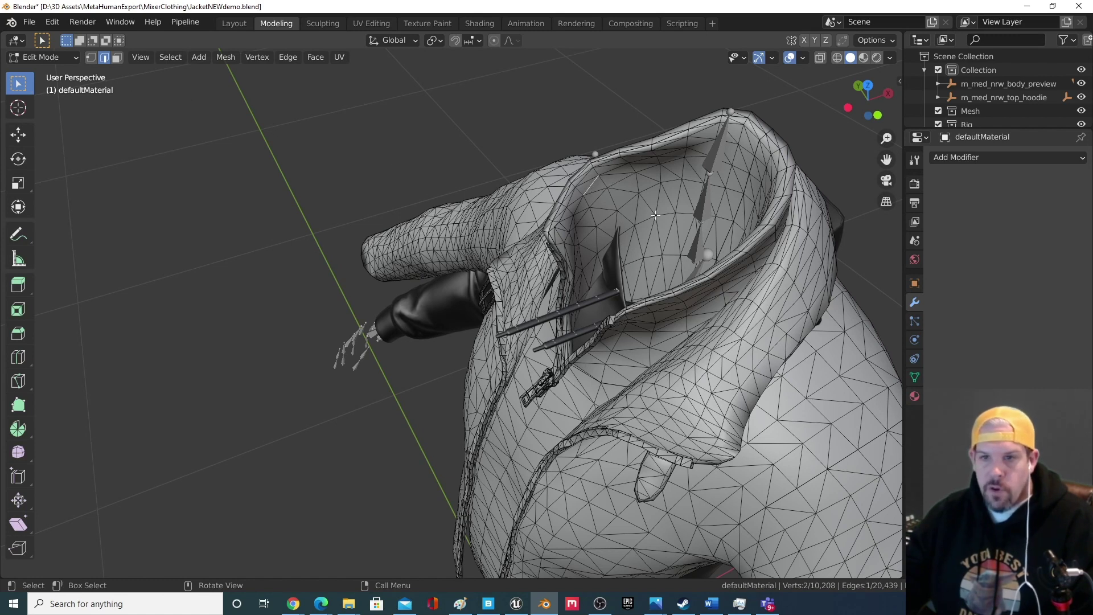
In face select mode, select the strip of faces along the hood rim.
{"action": "left_click", "coordinate": [119, 59]}
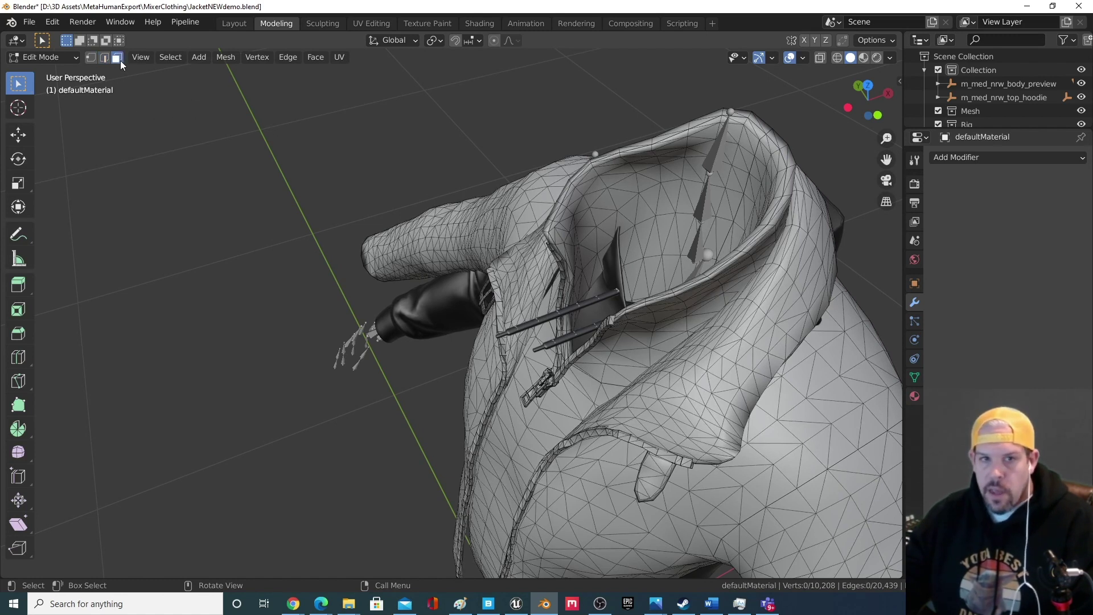
{"action": "left_click", "coordinate": [622, 186]}
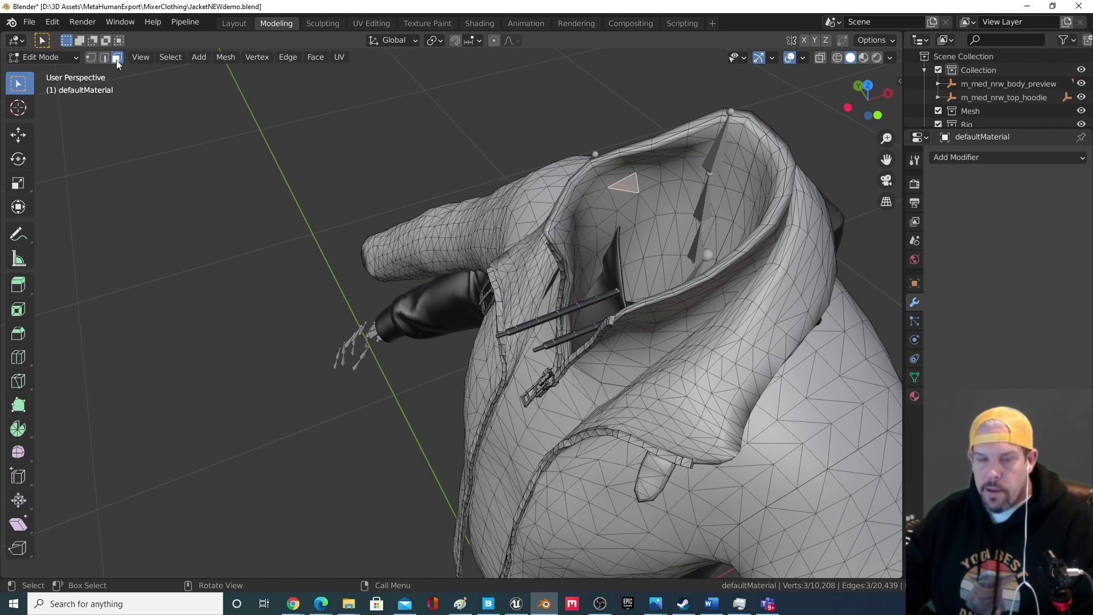
{"action": "middle_click_drag", "start_coordinate": [580, 213], "coordinate": [750, 266]}
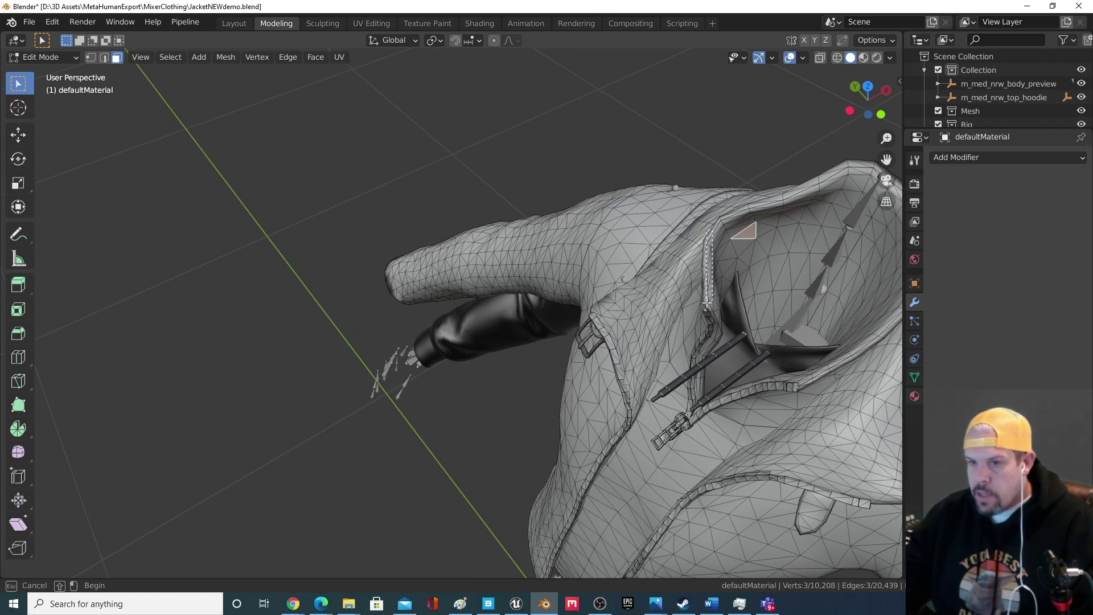
{"action": "left_click", "coordinate": [708, 299], "text": "alt"}
Add faces to the rim strip, then deselect the extra hood patch.
{"action": "middle_click_drag", "start_coordinate": [766, 283], "coordinate": [791, 238]}
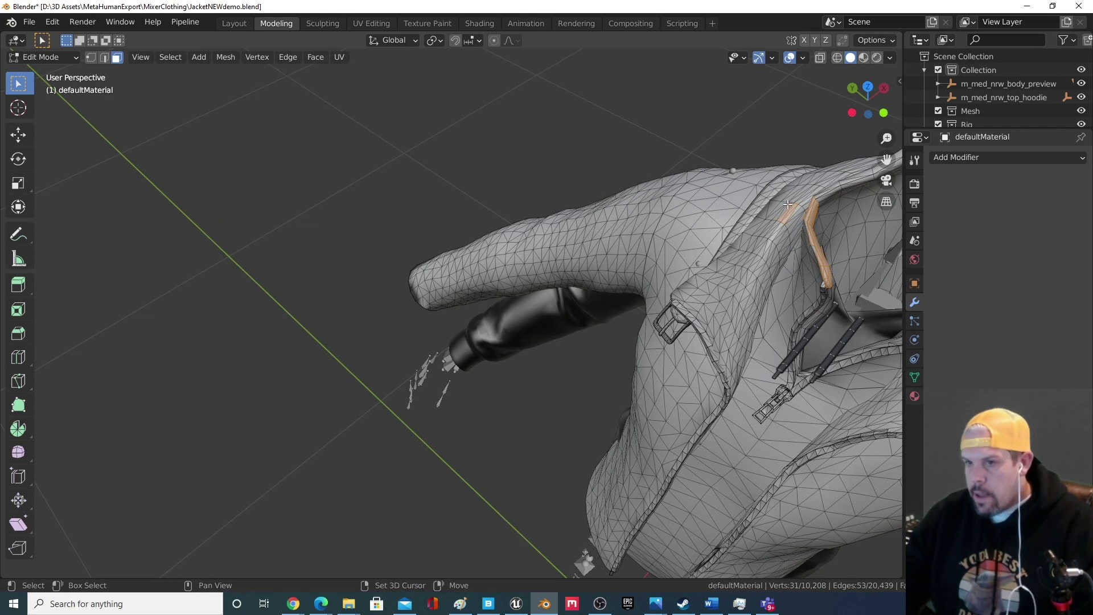
{"action": "left_click_drag", "start_coordinate": [791, 238], "coordinate": [793, 252], "text": "shift"}
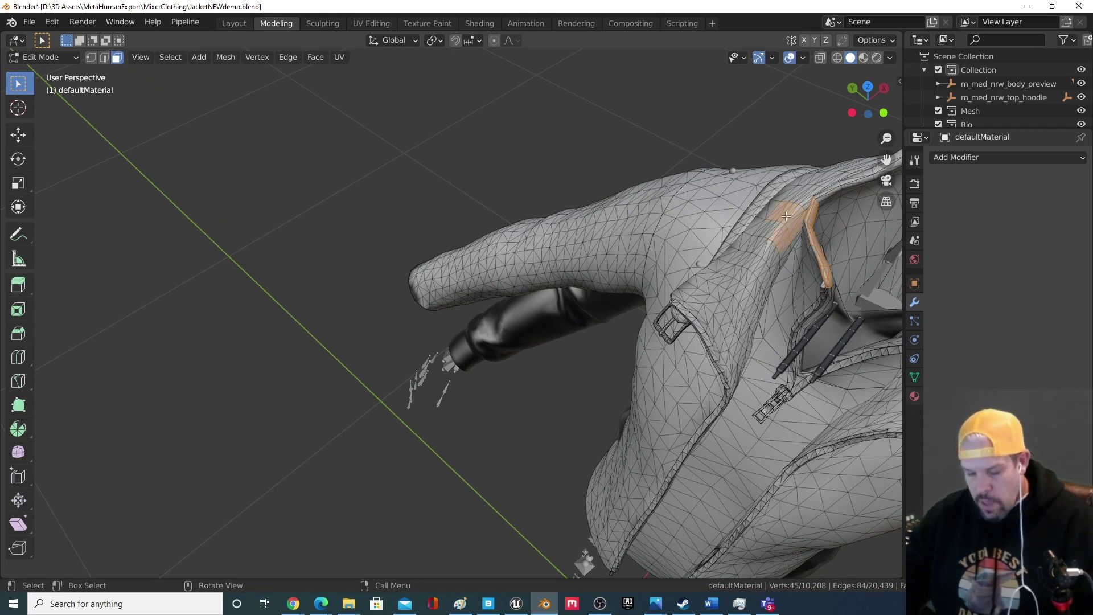
{"action": "left_click", "coordinate": [712, 296], "text": "shift"}
{"action": "left_click_drag", "start_coordinate": [708, 243], "coordinate": [765, 322], "text": "shift"}
{"action": "left_click_drag", "start_coordinate": [770, 208], "coordinate": [798, 253], "text": "ctrl"}
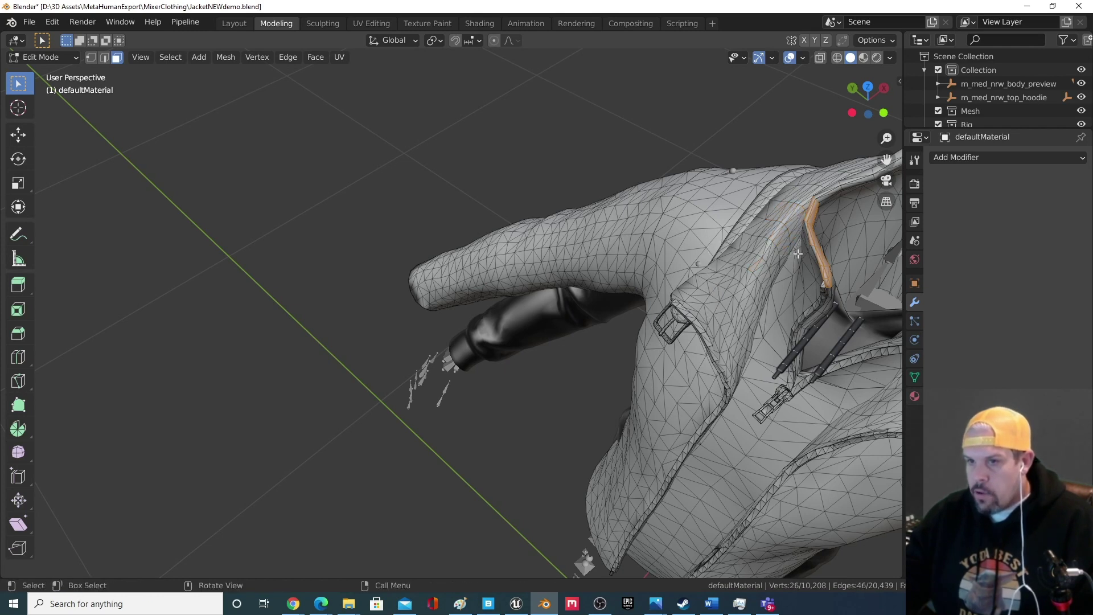
{"action": "middle_click_drag", "start_coordinate": [797, 254], "coordinate": [744, 181]}
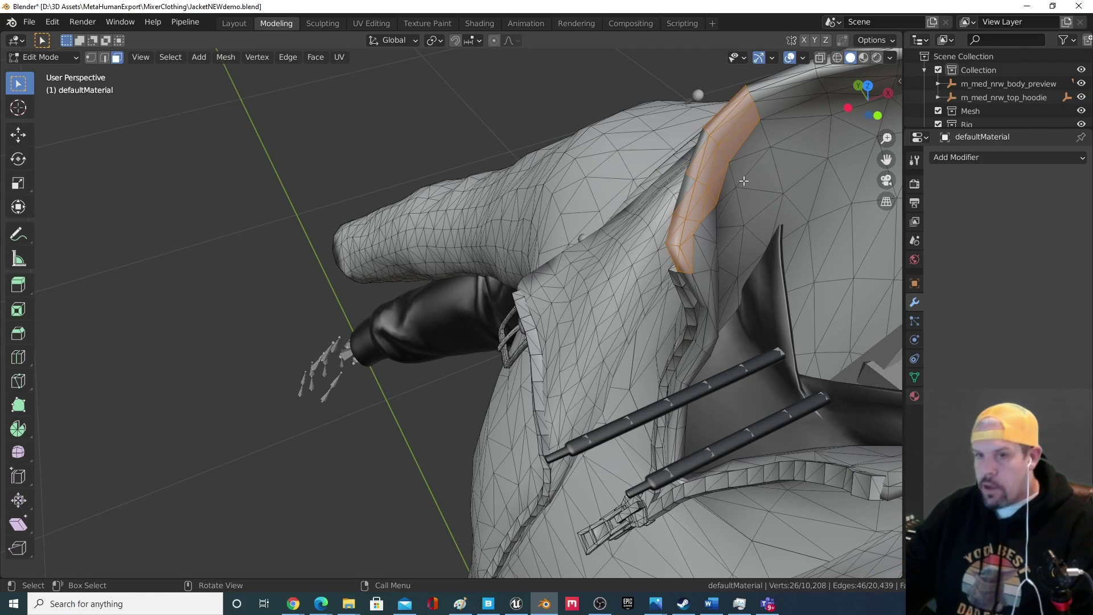
{"action": "scroll", "coordinate": [744, 181], "scroll_direction": "up", "scroll_amount": 3}
{"action": "middle_click_drag", "start_coordinate": [677, 252], "coordinate": [580, 328]}
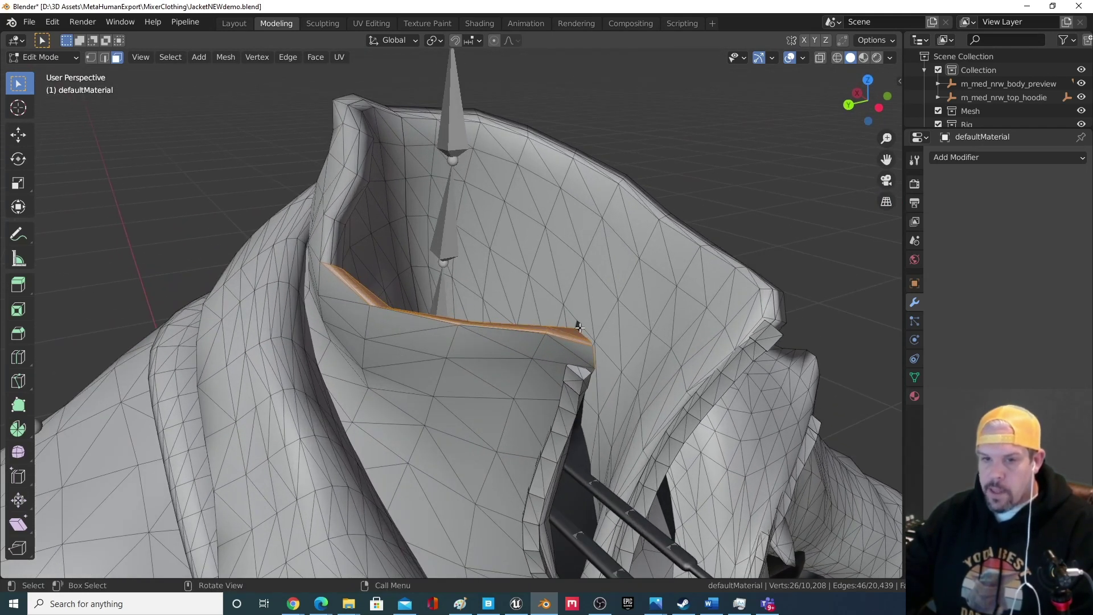
Start the collar selection by adding faces across the front of the collar.
{"action": "scroll", "coordinate": [459, 370], "scroll_direction": "down", "scroll_amount": 1}
{"action": "middle_click_drag", "start_coordinate": [459, 370], "coordinate": [250, 305]}
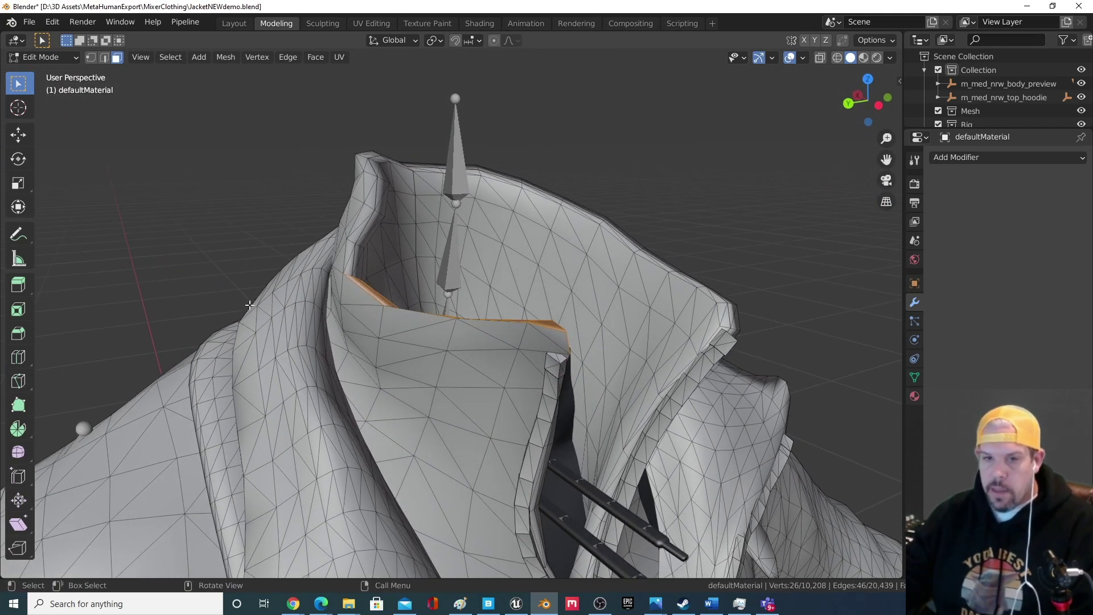
{"action": "left_click", "coordinate": [359, 290], "text": "shift"}
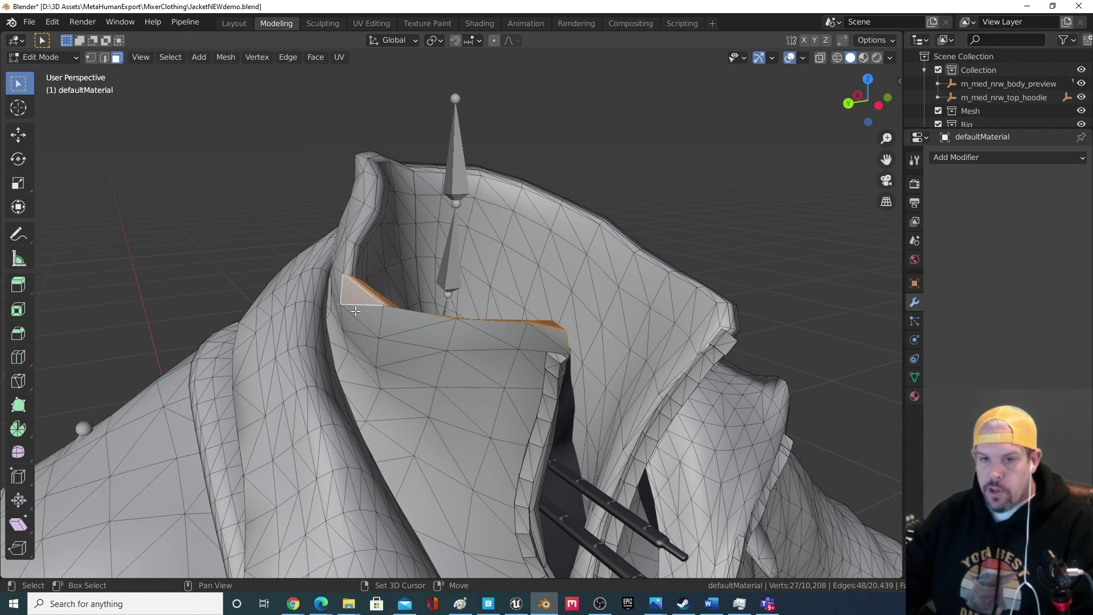
{"action": "left_click", "coordinate": [365, 319], "text": "shift"}
{"action": "left_click", "coordinate": [416, 319], "text": "shift"}
{"action": "left_click", "coordinate": [427, 339], "text": "shift"}
{"action": "left_click", "coordinate": [479, 339], "text": "shift"}
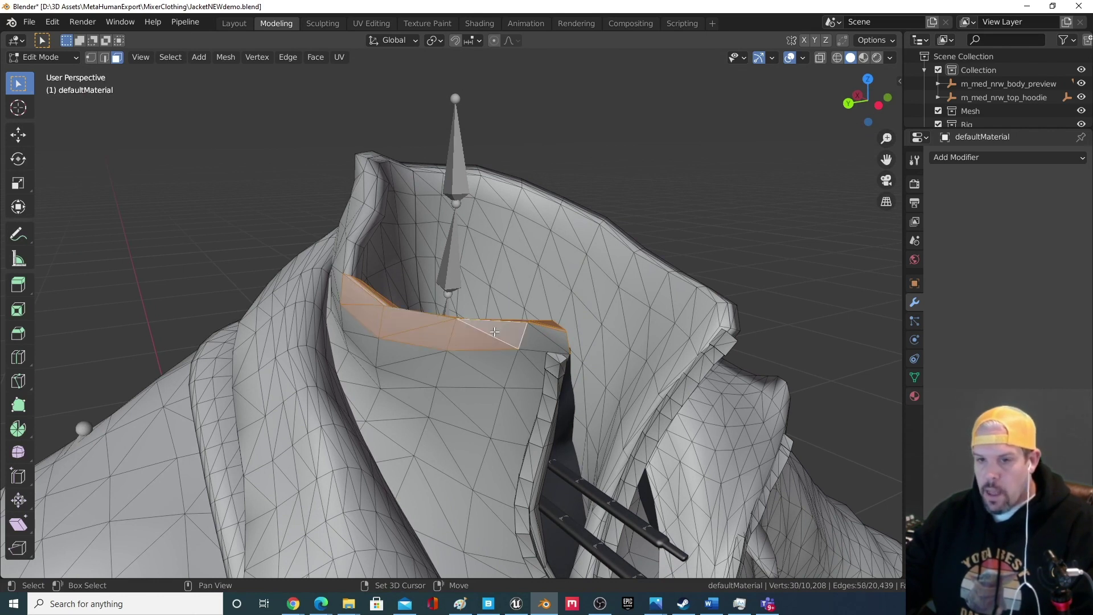
{"action": "left_click", "coordinate": [558, 345], "text": "shift"}
{"action": "left_click", "coordinate": [547, 342], "text": "shift"}
{"action": "middle_click_drag", "start_coordinate": [547, 342], "coordinate": [473, 355]}
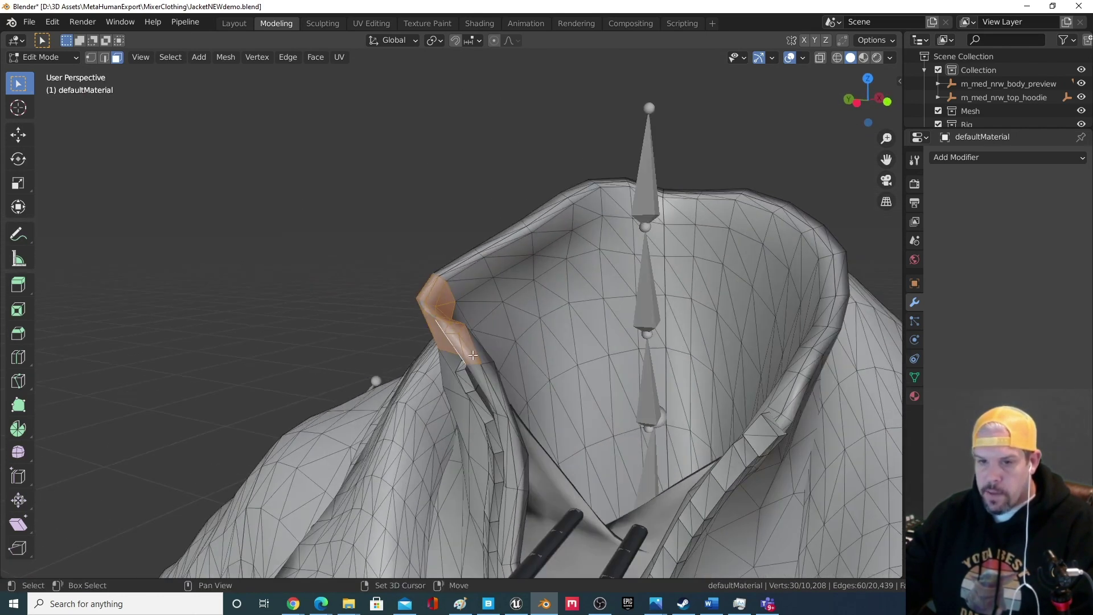
Extend the selection down the collar edge, box-adding faces and removing a stray lower triangle.
{"action": "left_click", "coordinate": [483, 377], "text": "shift"}
{"action": "left_click", "coordinate": [491, 393], "text": "shift"}
{"action": "left_click", "coordinate": [487, 376], "text": "shift"}
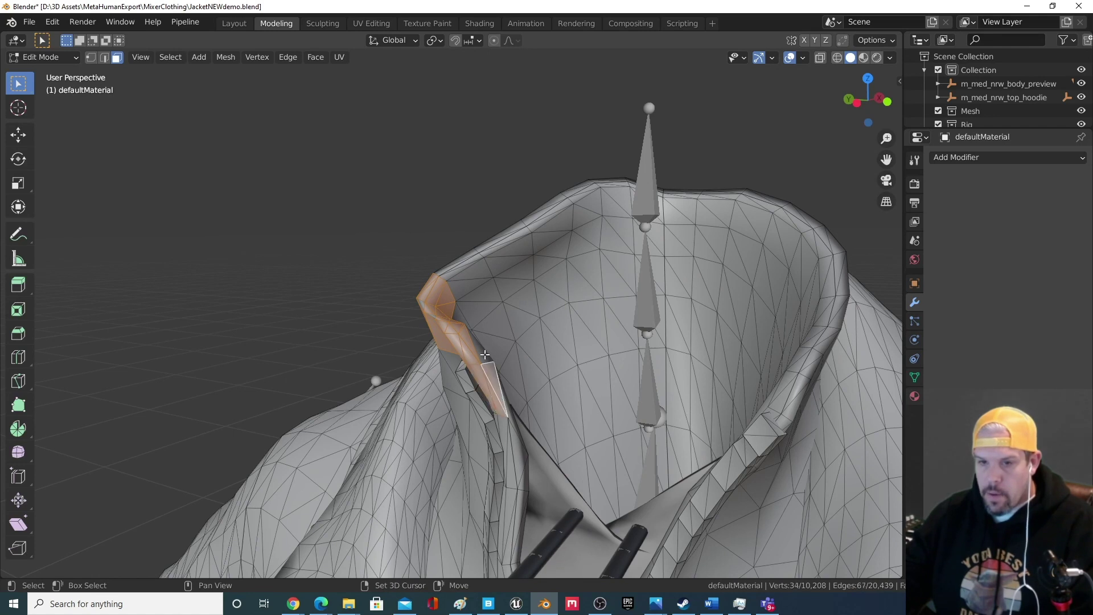
{"action": "left_click", "coordinate": [473, 394], "text": "shift"}
{"action": "left_click", "coordinate": [465, 373], "text": "shift"}
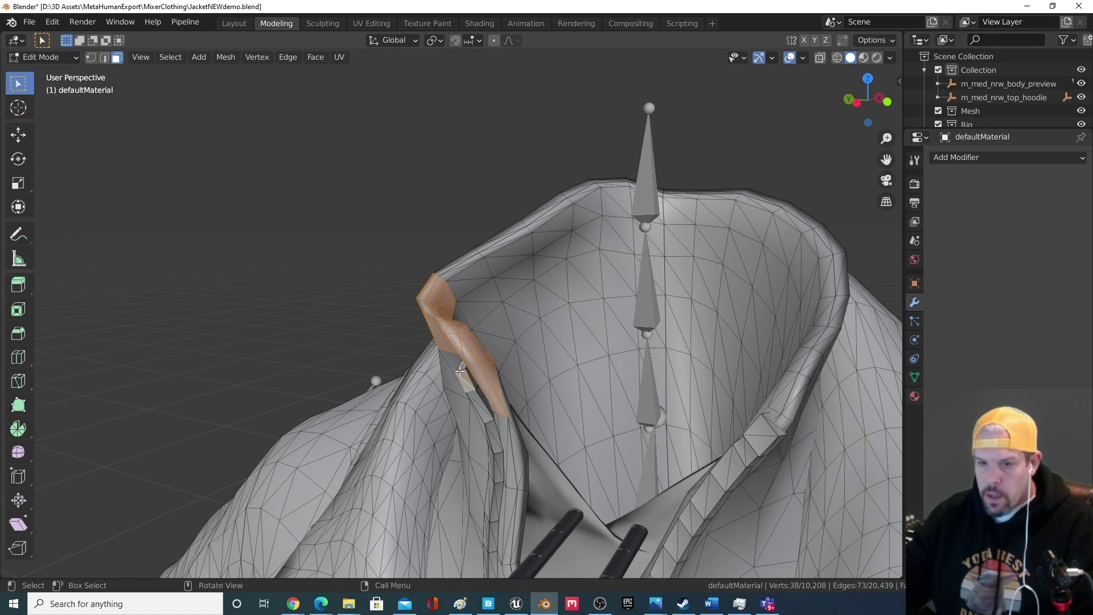
{"action": "left_click_drag", "start_coordinate": [462, 367], "coordinate": [488, 408], "text": "shift"}
{"action": "middle_click_drag", "start_coordinate": [487, 408], "coordinate": [512, 432]}
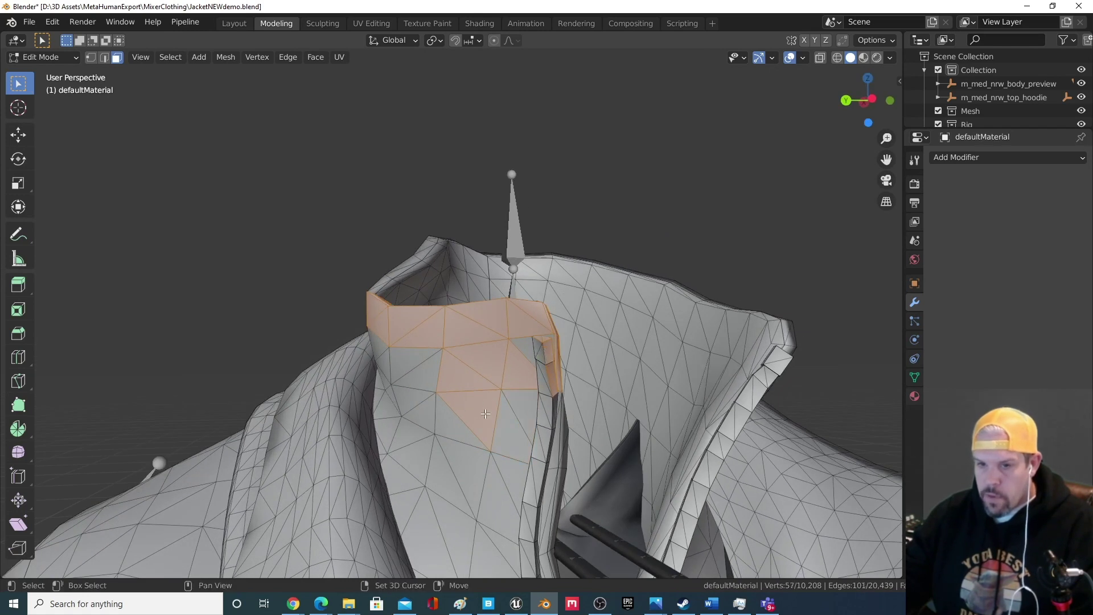
{"action": "left_click", "coordinate": [486, 414], "text": "shift"}
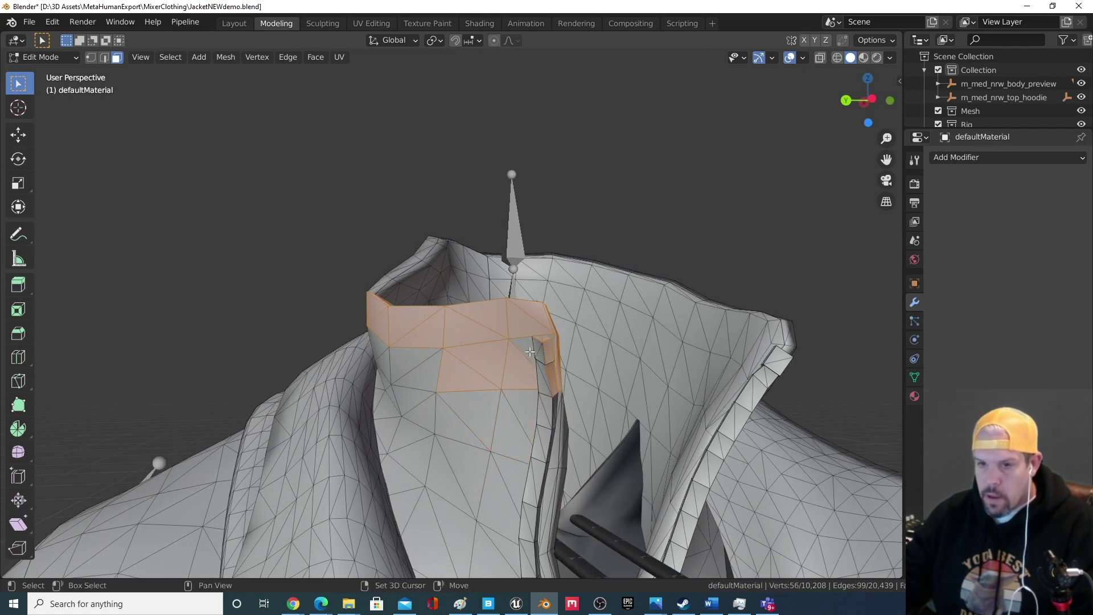
{"action": "left_click", "coordinate": [531, 352], "text": "shift"}
{"action": "left_click_drag", "start_coordinate": [539, 365], "coordinate": [545, 426], "text": "shift"}
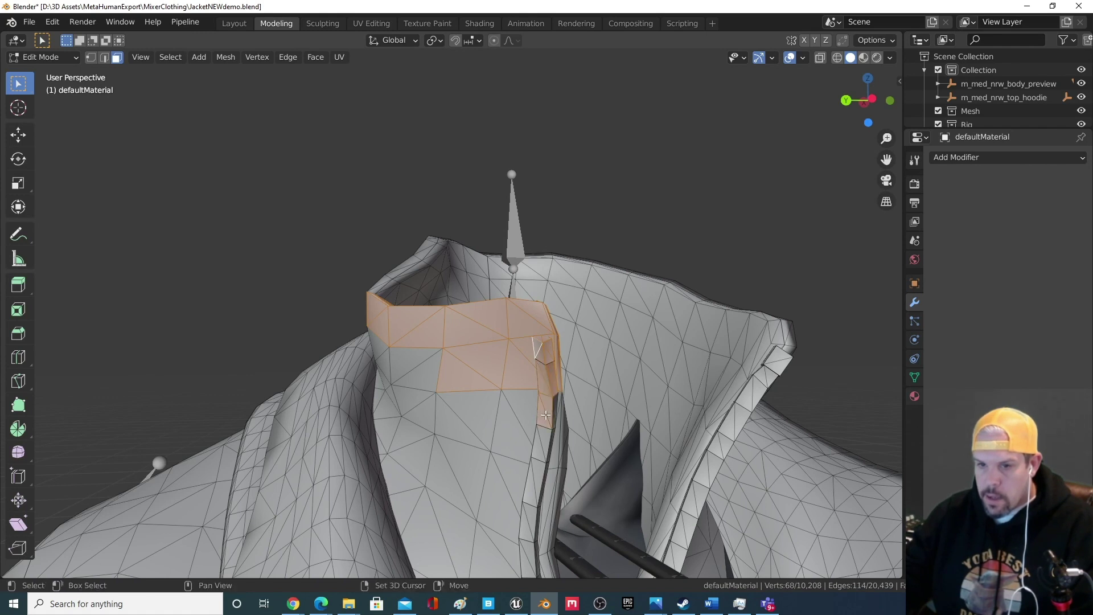
{"action": "left_click", "coordinate": [434, 387], "text": "shift"}
Complete the collar strip by adding triangles up the hood's side toward the upper right.
{"action": "middle_click_drag", "start_coordinate": [433, 386], "coordinate": [559, 405]}
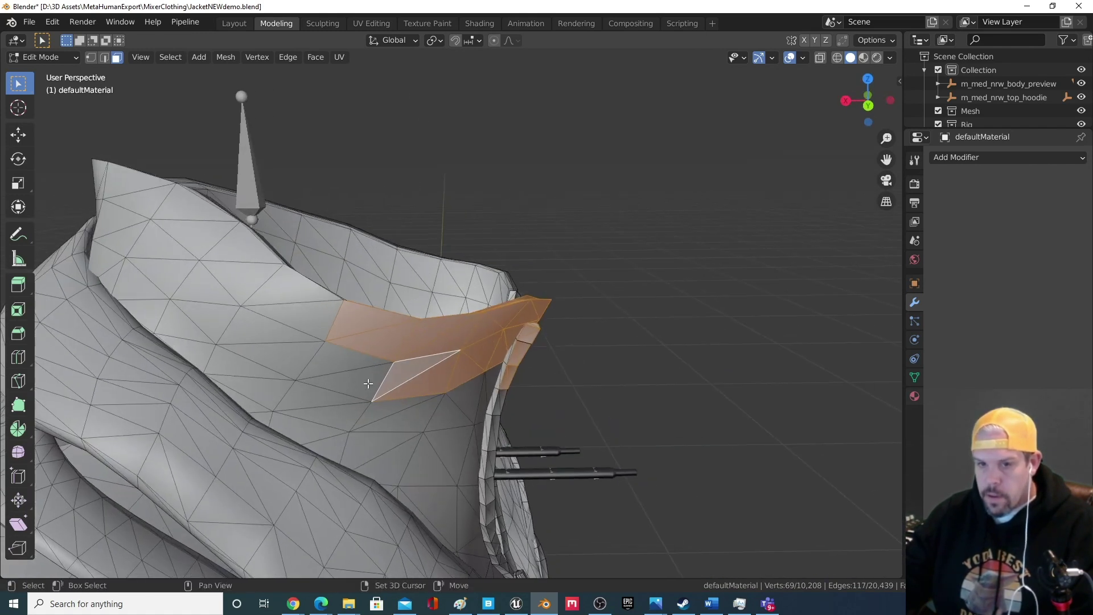
{"action": "left_click", "coordinate": [341, 364], "text": "shift"}
{"action": "middle_click_drag", "start_coordinate": [299, 357], "coordinate": [410, 307]}
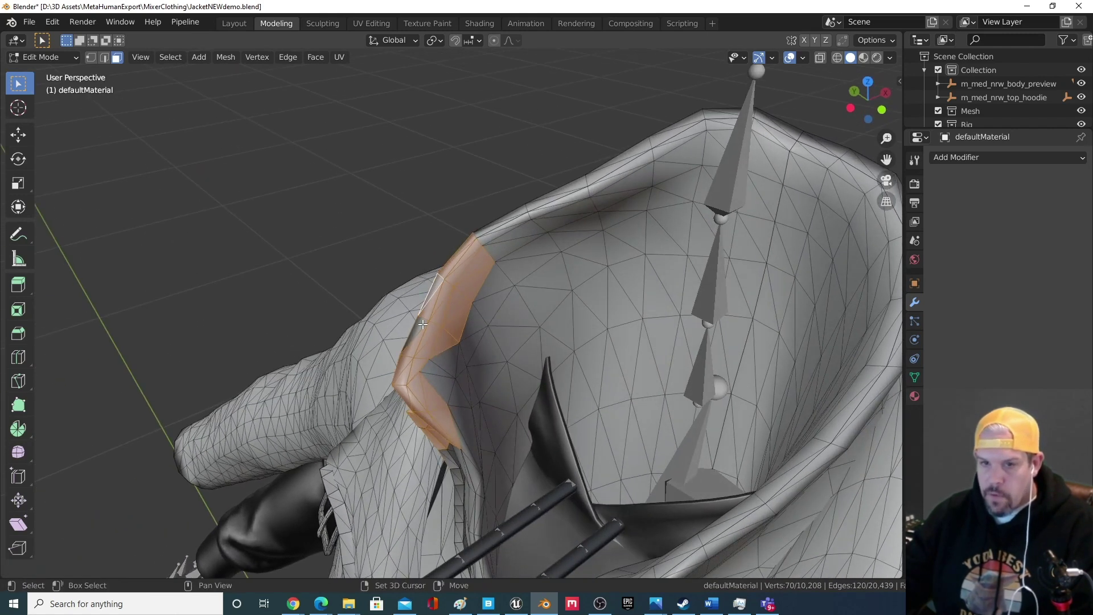
{"action": "left_click", "coordinate": [445, 361], "text": "shift"}
{"action": "left_click", "coordinate": [442, 385], "text": "shift"}
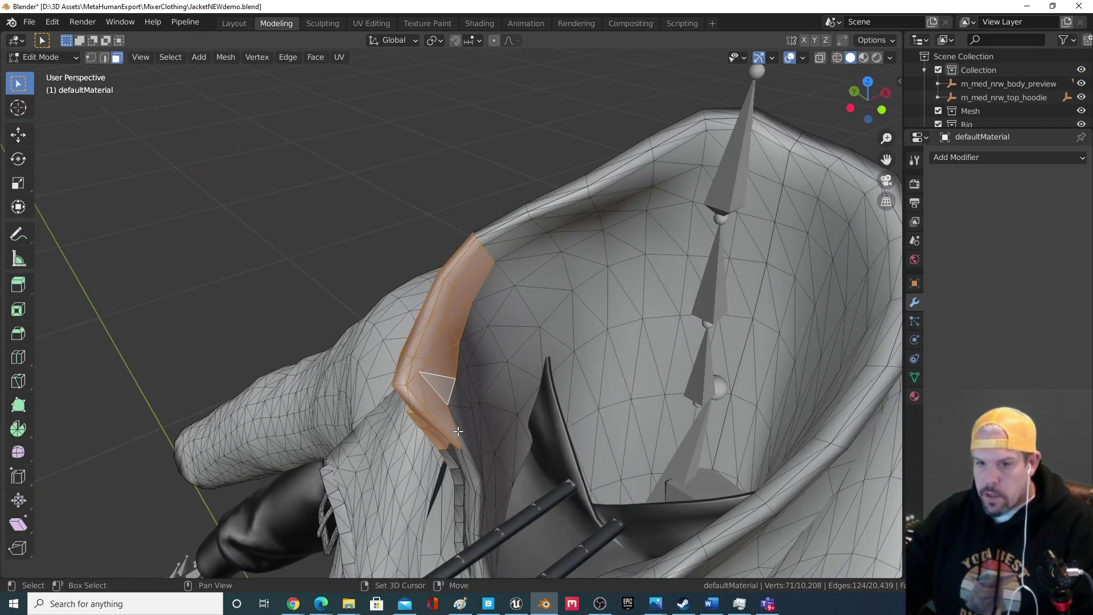
{"action": "middle_click_drag", "start_coordinate": [474, 400], "coordinate": [419, 416]}
{"action": "left_click", "coordinate": [418, 398], "text": "shift"}
{"action": "left_click", "coordinate": [440, 376], "text": "shift"}
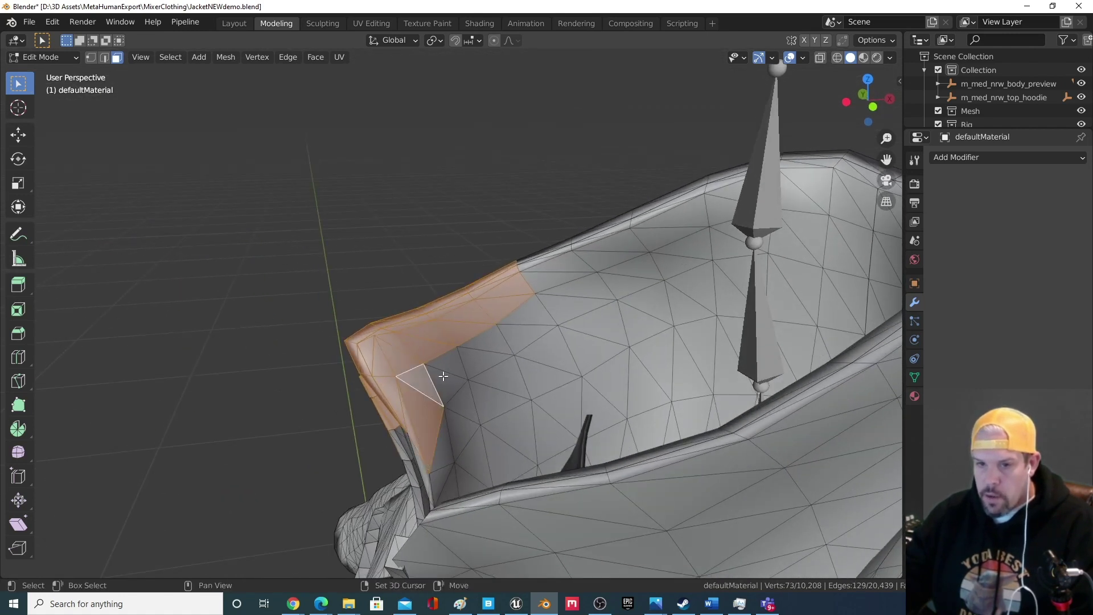
{"action": "left_click", "coordinate": [449, 364], "text": "shift"}
{"action": "left_click", "coordinate": [494, 339], "text": "shift"}
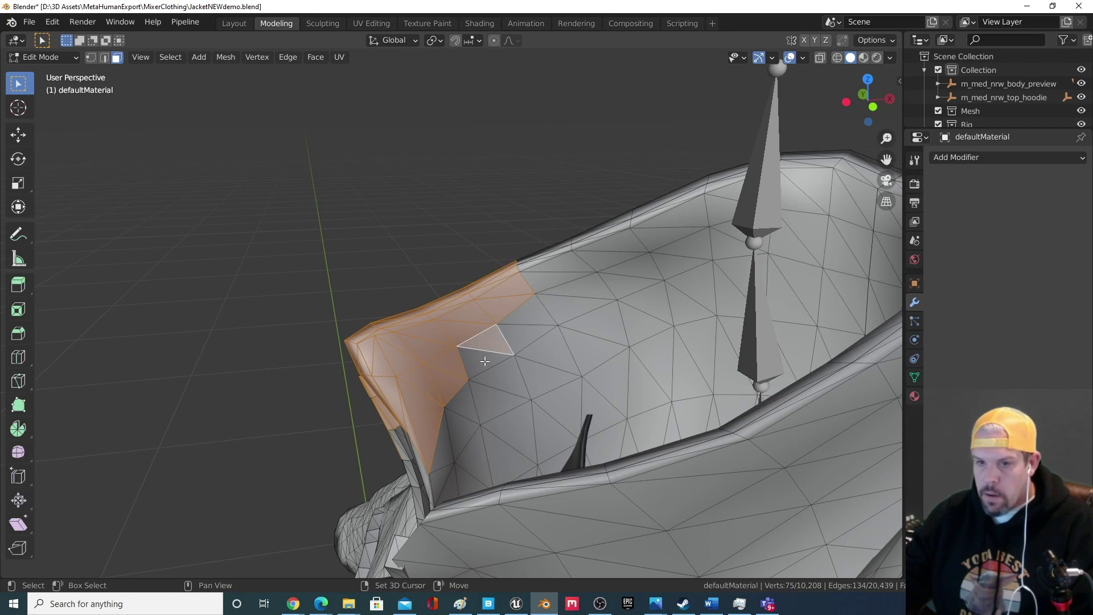
{"action": "left_click", "coordinate": [485, 361], "text": "shift"}
{"action": "left_click", "coordinate": [529, 337], "text": "shift"}
{"action": "left_click", "coordinate": [529, 318], "text": "shift"}
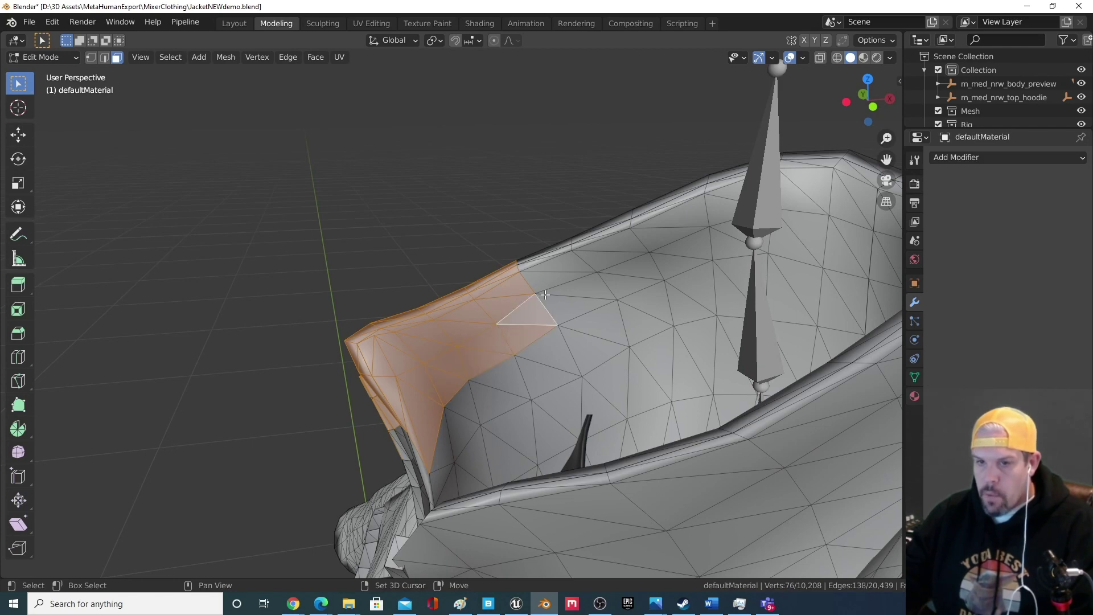
{"action": "middle_click_drag", "start_coordinate": [545, 294], "coordinate": [631, 431]}
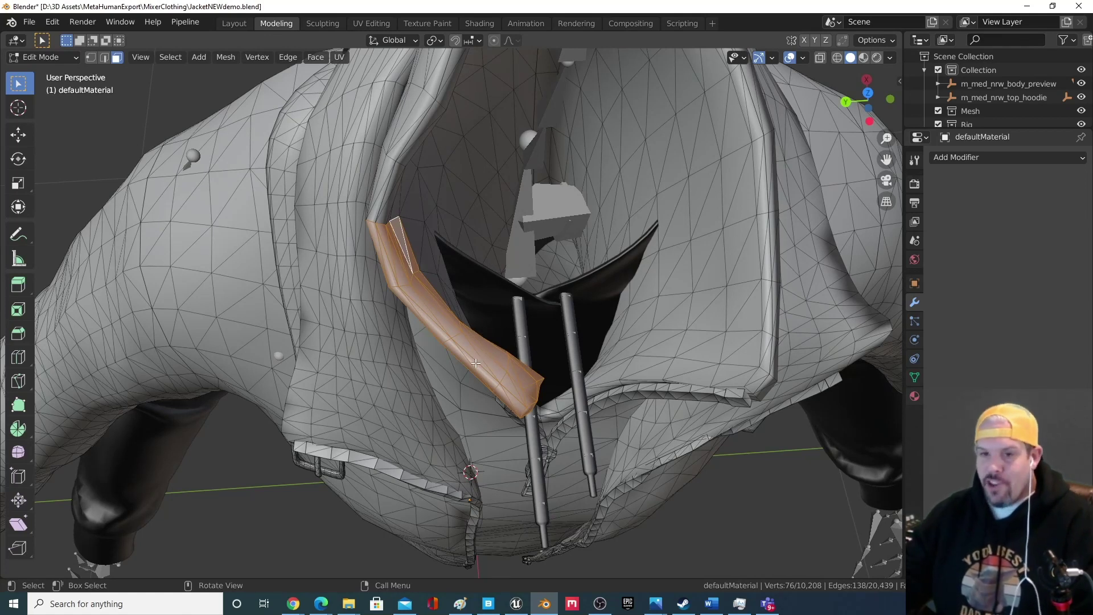
{"action": "key", "text": "g"}
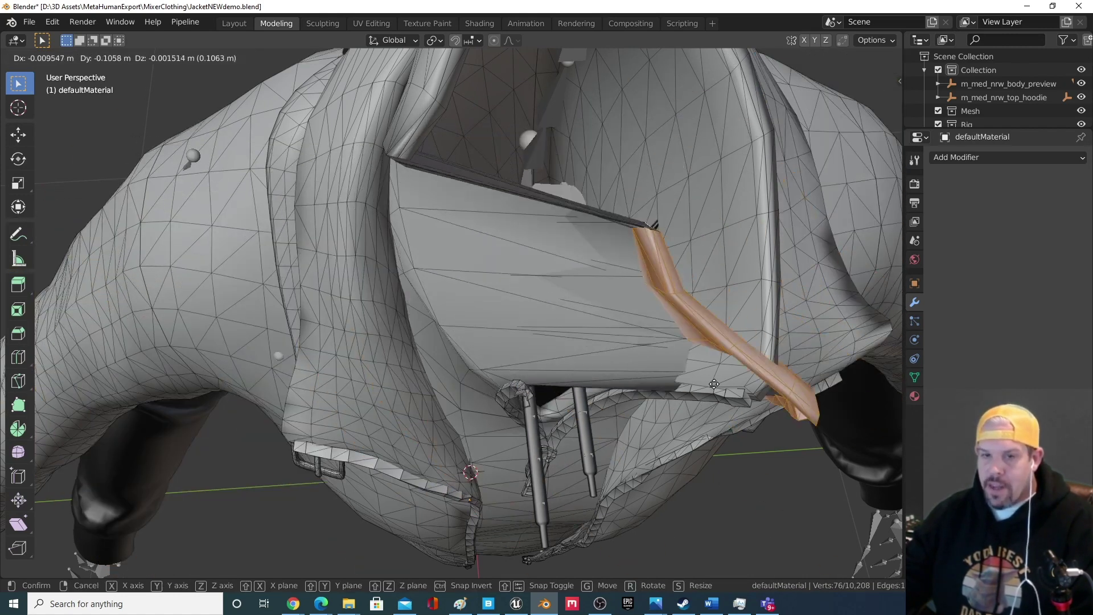
{"action": "key", "text": "Escape"}
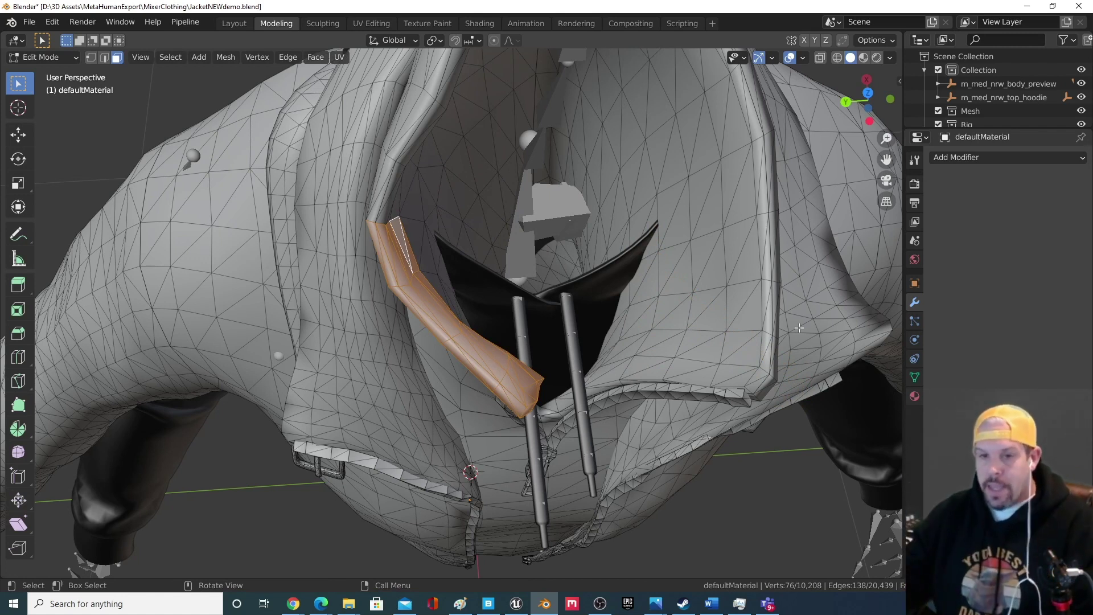
Enable Proportional Editing and begin a grab (G) of the collar faces.
{"action": "left_click", "coordinate": [494, 41]}
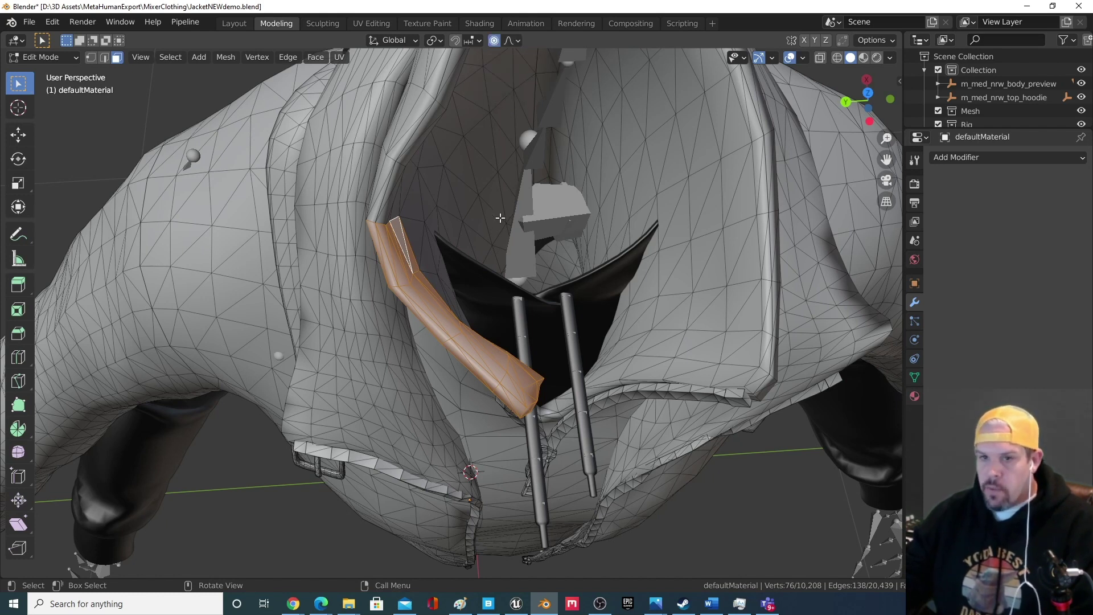
{"action": "scroll", "coordinate": [500, 218], "scroll_direction": "down", "scroll_amount": 2}
{"action": "scroll", "coordinate": [500, 218], "scroll_direction": "down", "scroll_amount": 10}
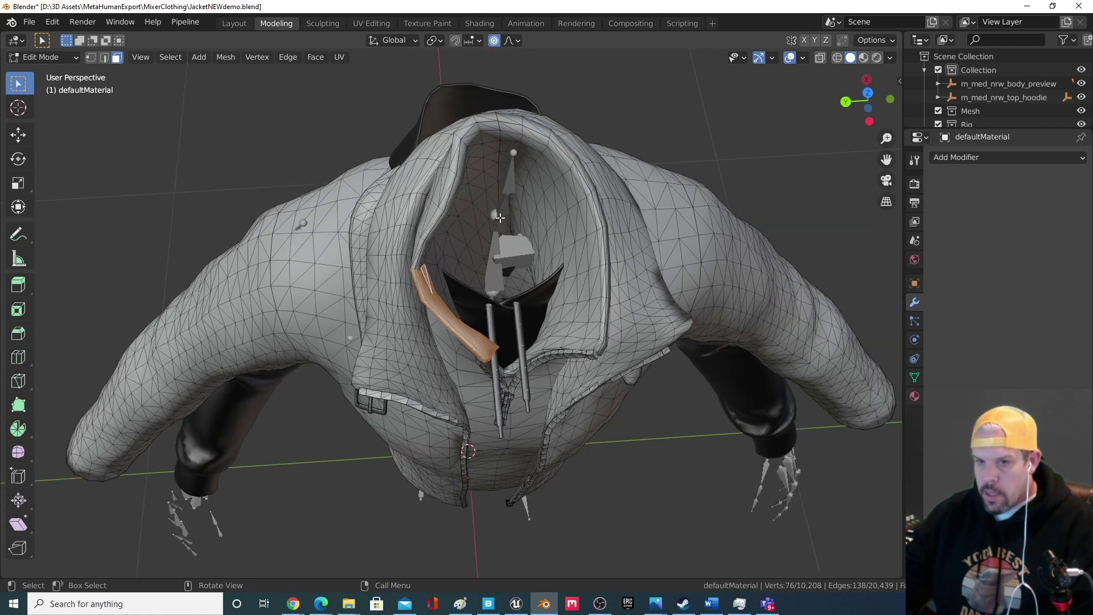
{"action": "middle_click_drag", "start_coordinate": [500, 217], "coordinate": [471, 294]}
{"action": "middle_click_drag", "start_coordinate": [459, 341], "coordinate": [466, 353]}
{"action": "scroll", "coordinate": [464, 384], "scroll_direction": "up", "scroll_amount": 2}
{"action": "scroll", "coordinate": [465, 384], "scroll_direction": "down", "scroll_amount": 1}
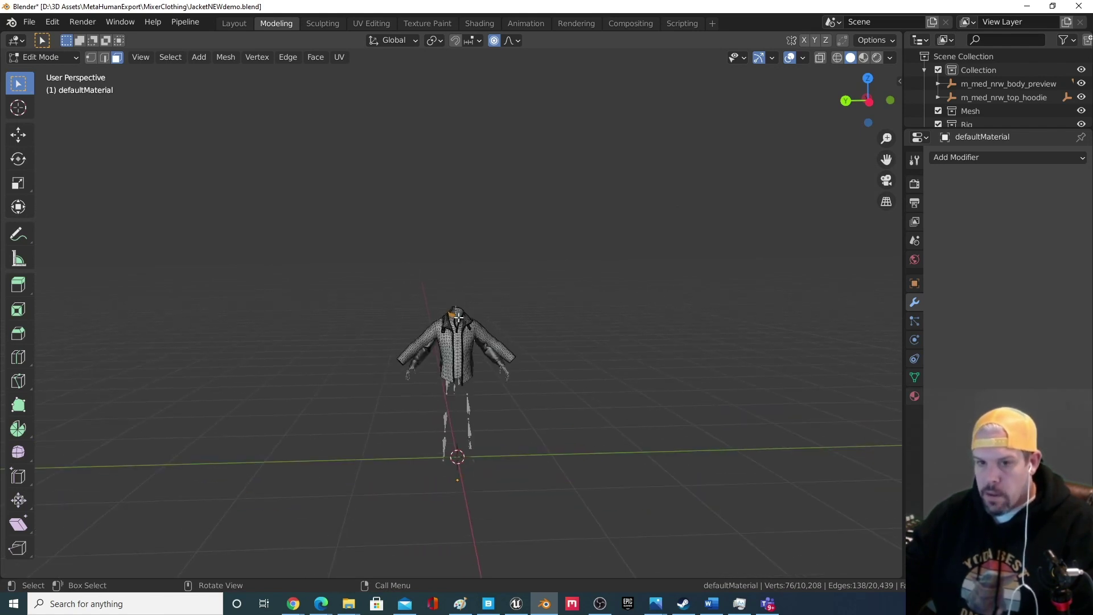
{"action": "left_click", "coordinate": [495, 41]}
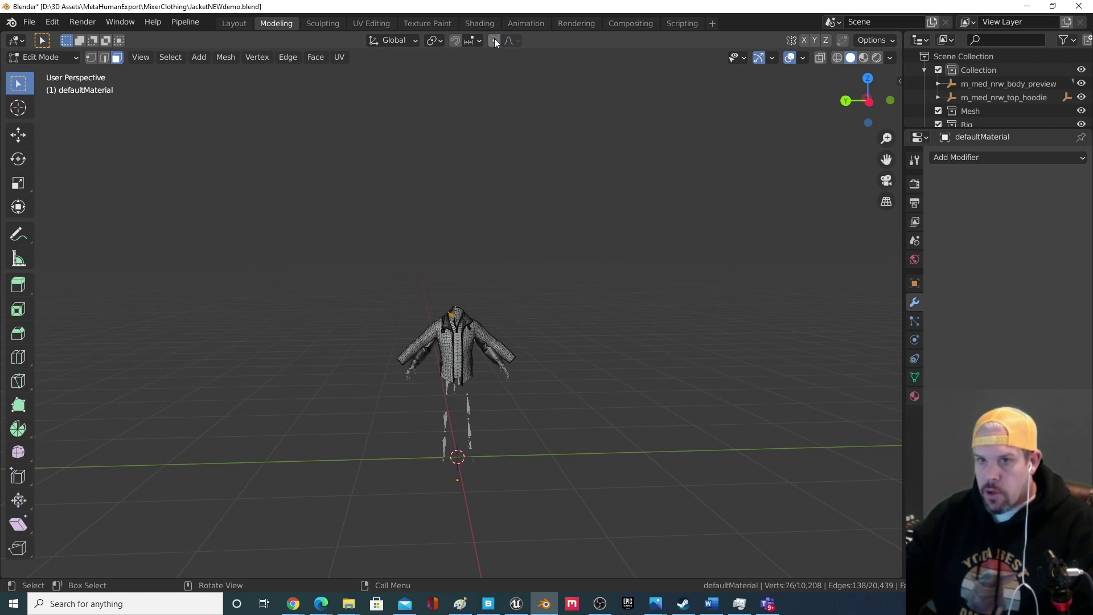
{"action": "scroll", "coordinate": [478, 299], "scroll_direction": "up", "scroll_amount": 2}
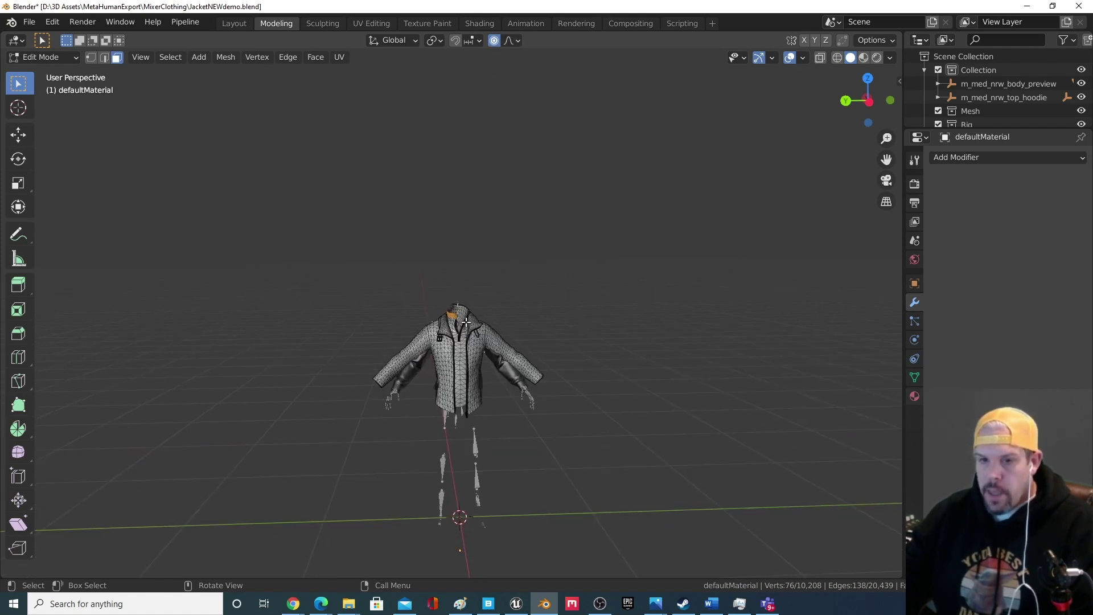
{"action": "scroll", "coordinate": [465, 319], "scroll_direction": "up", "scroll_amount": 1}
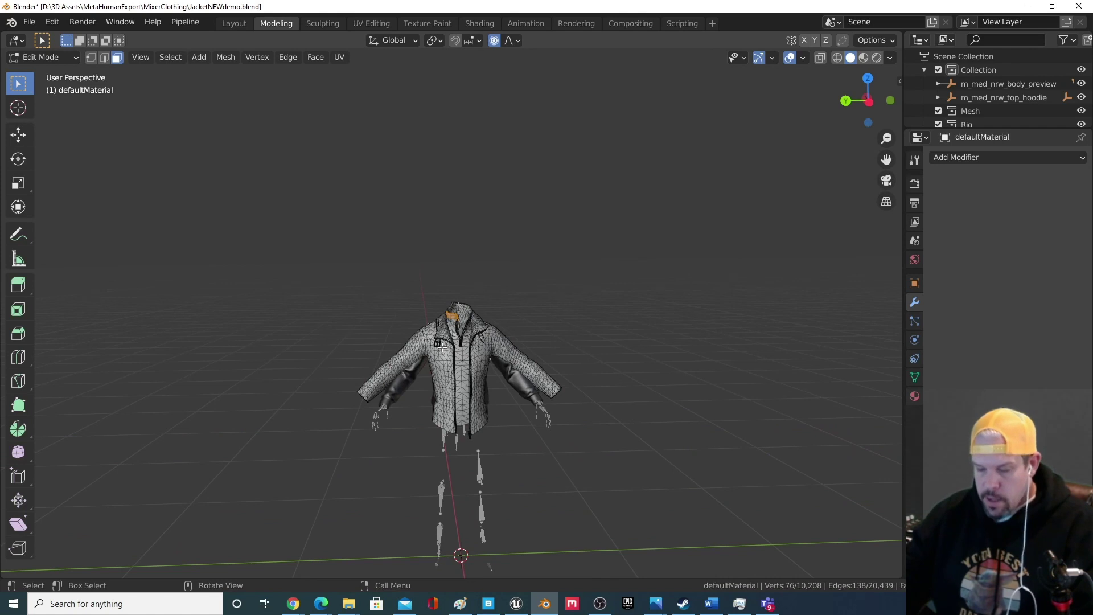
{"action": "key", "text": "g"}
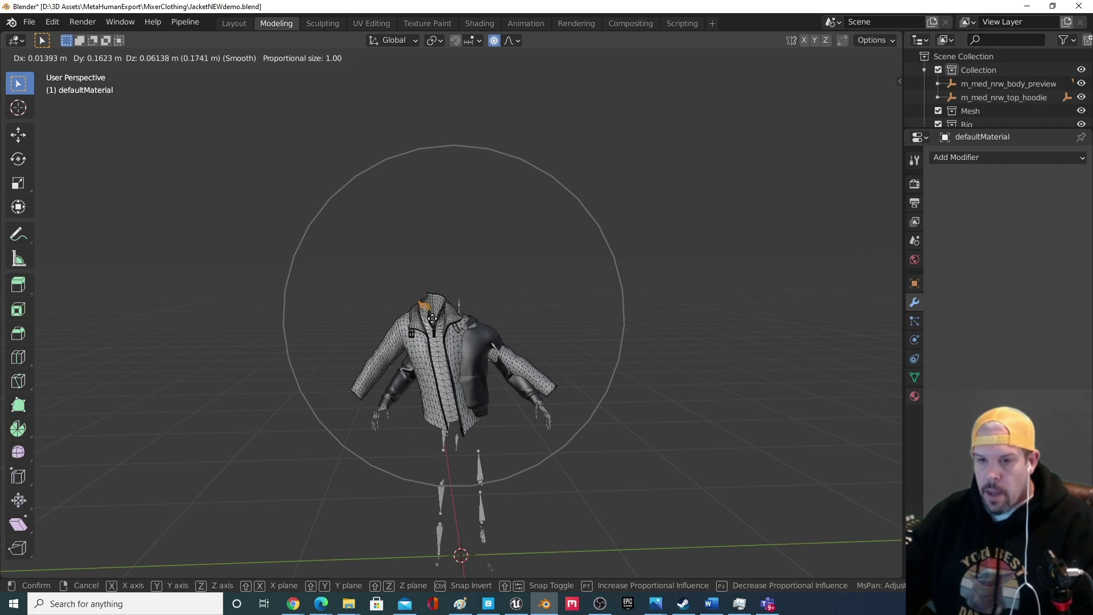
Cancel the sweeping move and shrink the proportional falloff size to 0.08.
{"action": "right_click", "coordinate": [433, 319]}
{"action": "key", "text": "g"}
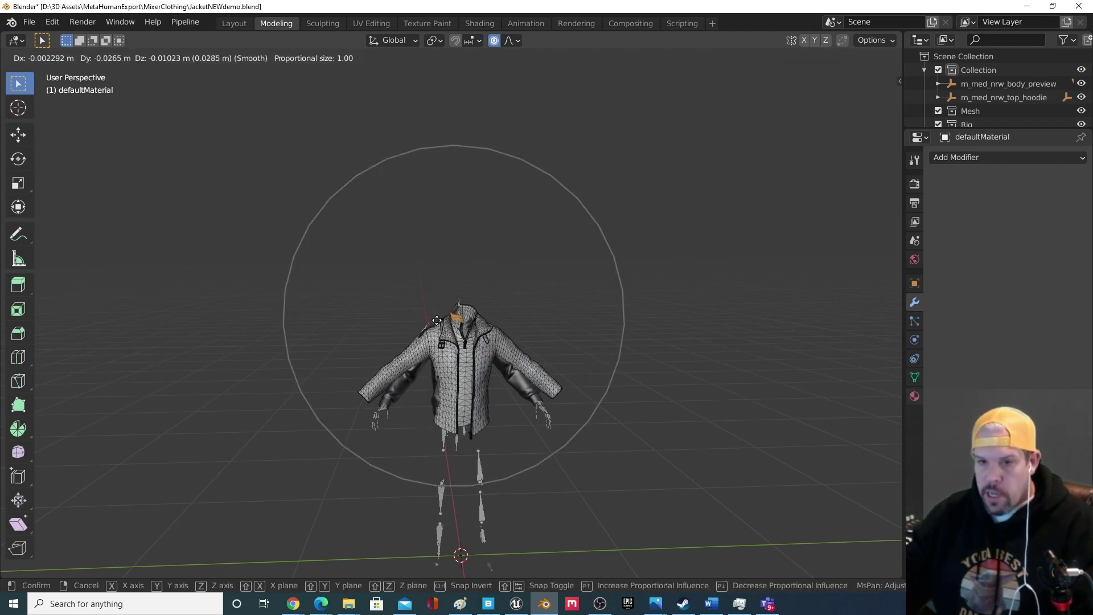
{"action": "right_click", "coordinate": [436, 321]}
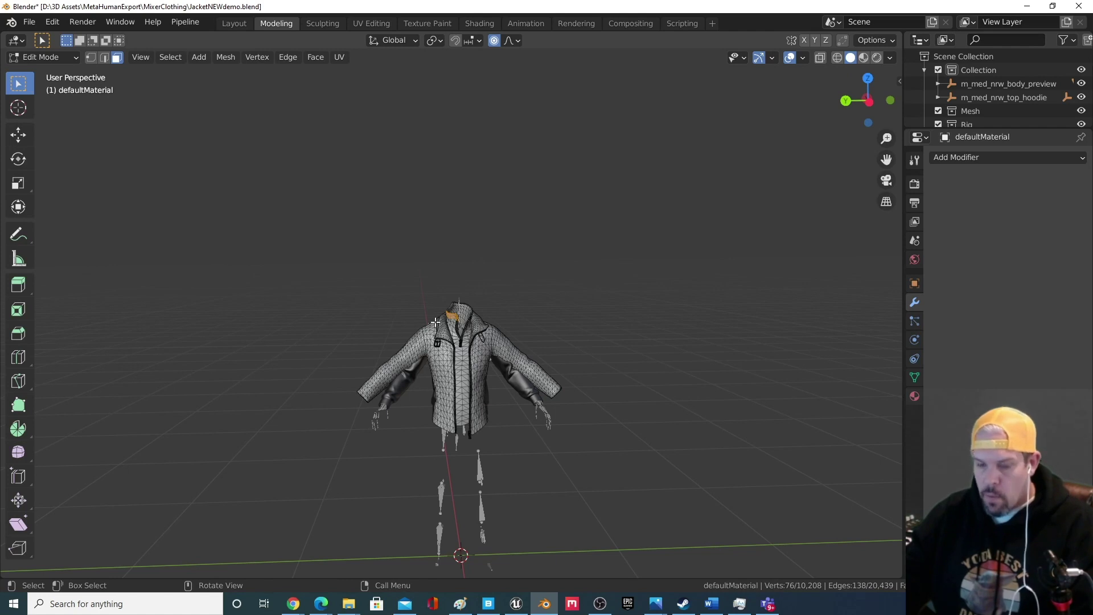
{"action": "key", "text": "g"}
{"action": "scroll", "coordinate": [436, 322], "scroll_direction": "up", "scroll_amount": 9}
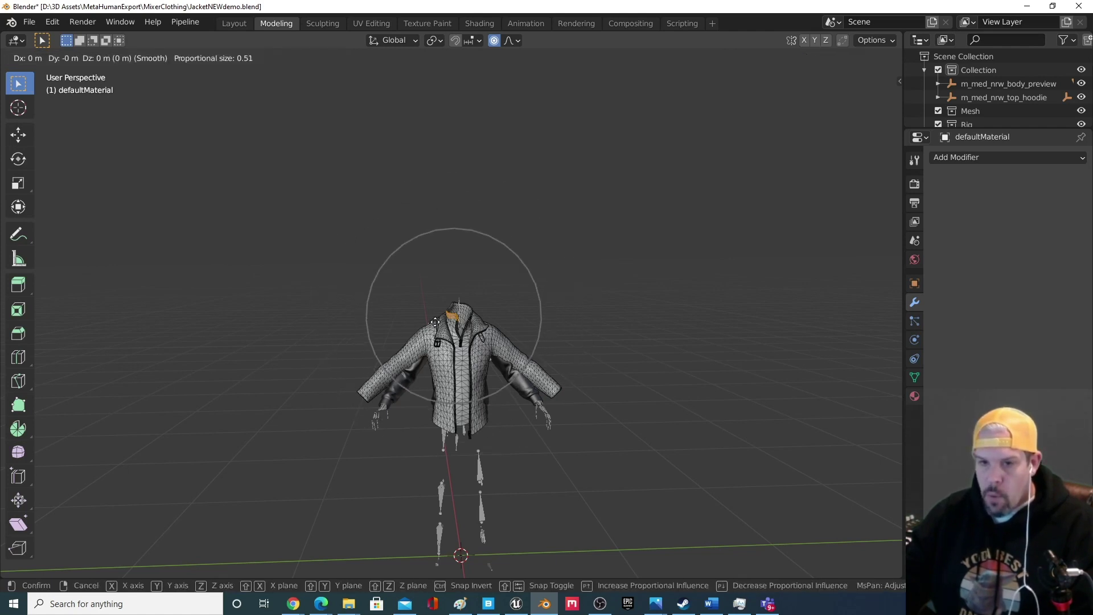
{"action": "scroll", "coordinate": [436, 322], "scroll_direction": "up", "scroll_amount": 12}
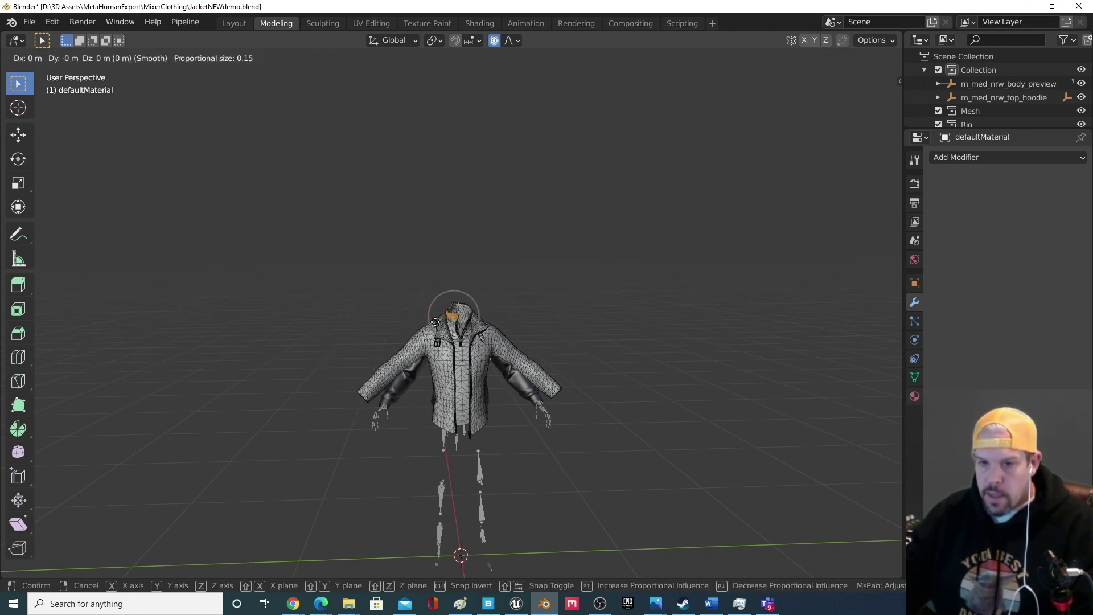
{"action": "scroll", "coordinate": [436, 321], "scroll_direction": "up", "scroll_amount": 3}
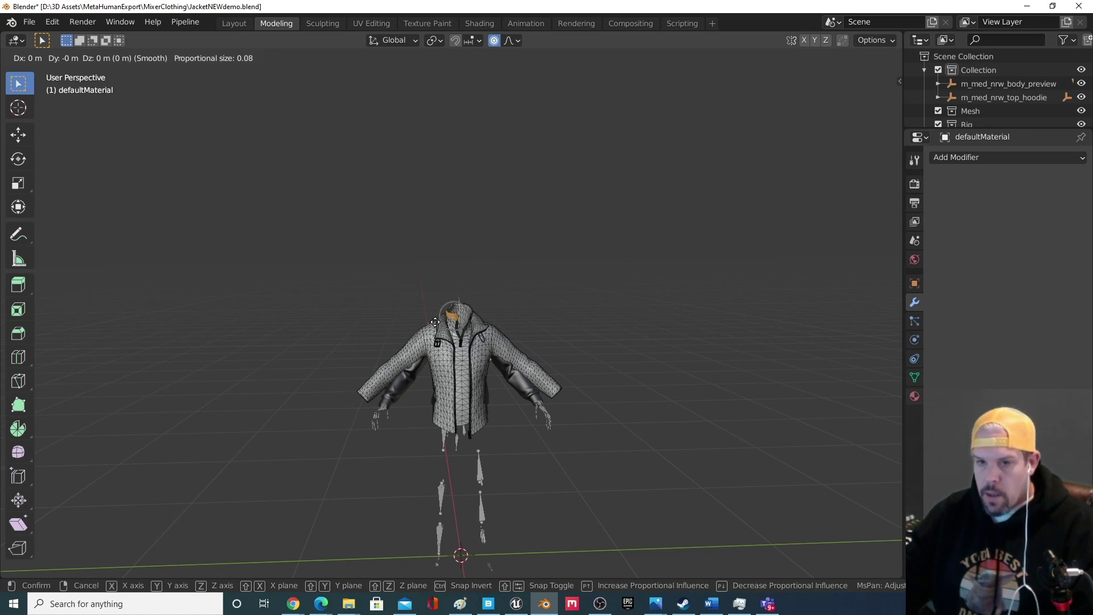
{"action": "right_click", "coordinate": [436, 322]}
Frame the selected collar faces and trial several proportional moves, cancelling each.
{"action": "key", "text": "KP_Decimal"}
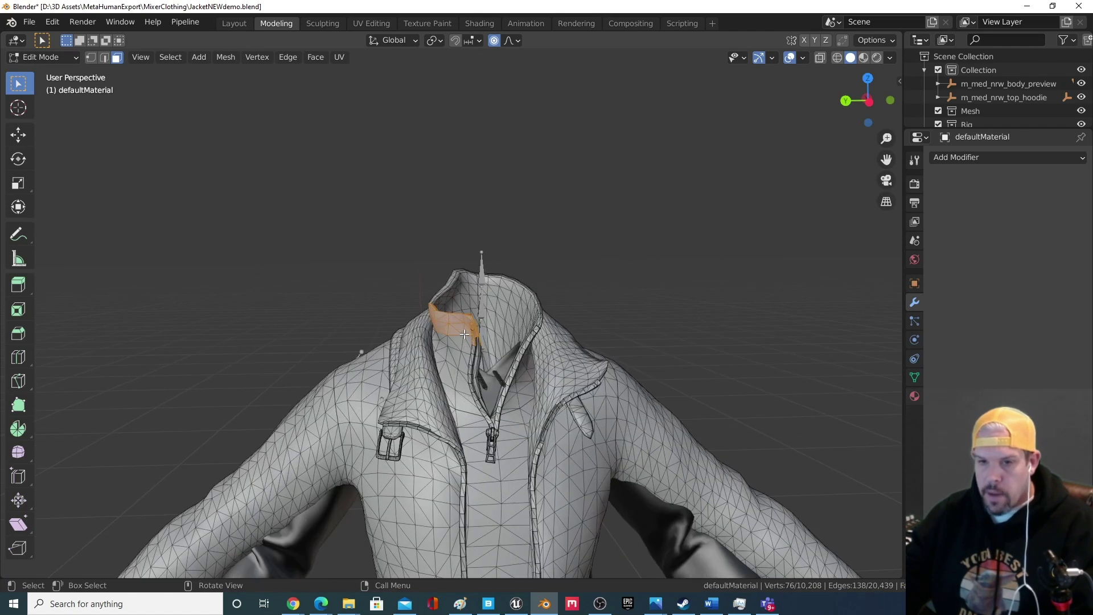
{"action": "middle_click_drag", "start_coordinate": [484, 357], "coordinate": [485, 378]}
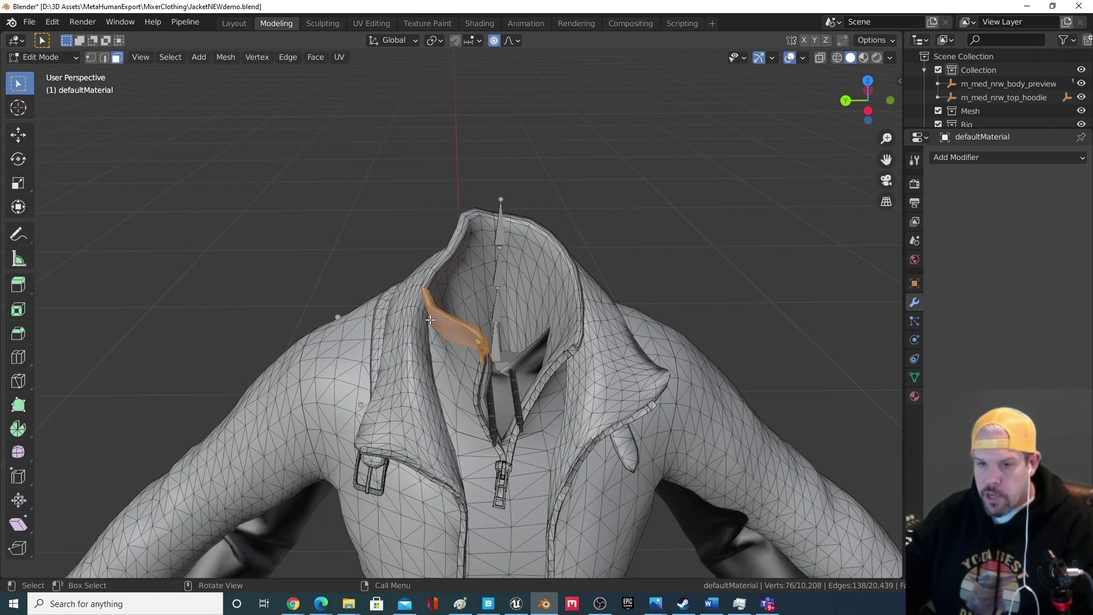
{"action": "key", "text": "g"}
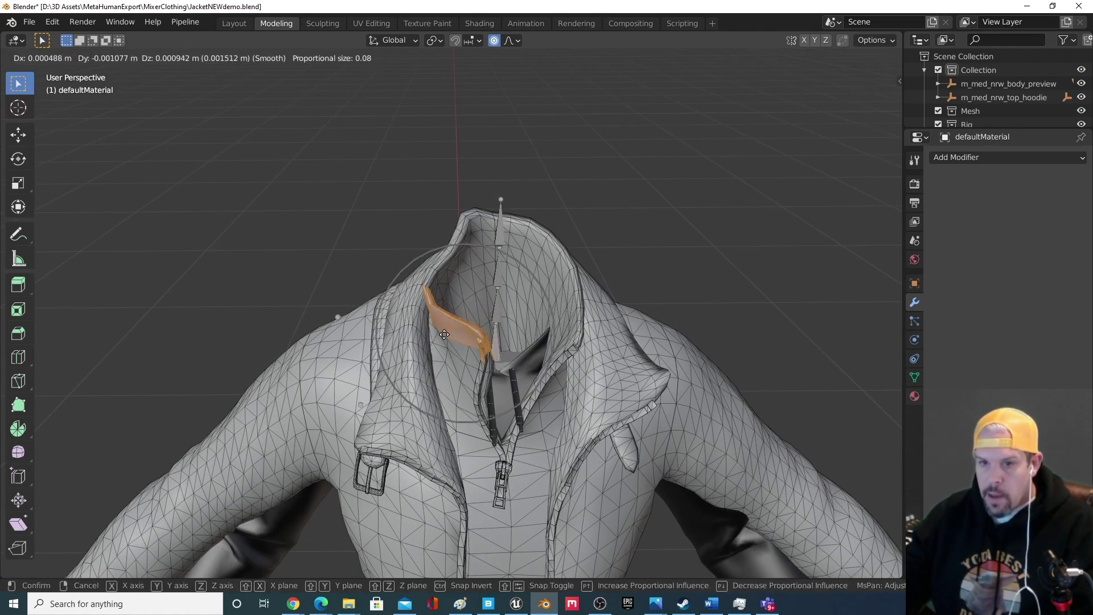
{"action": "right_click", "coordinate": [445, 334]}
{"action": "key", "text": "g"}
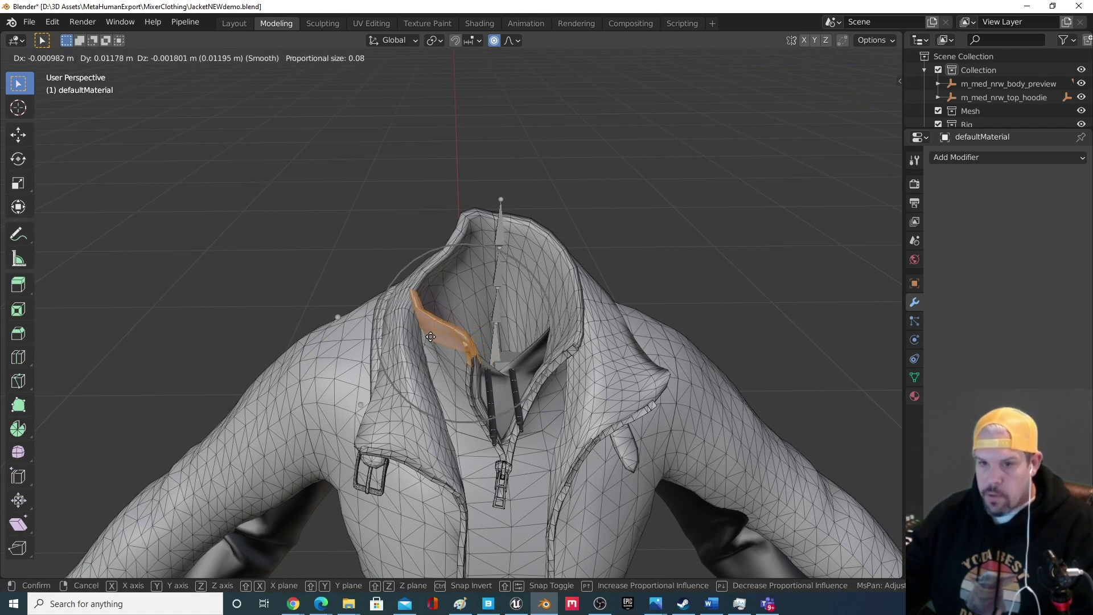
{"action": "right_click", "coordinate": [444, 329]}
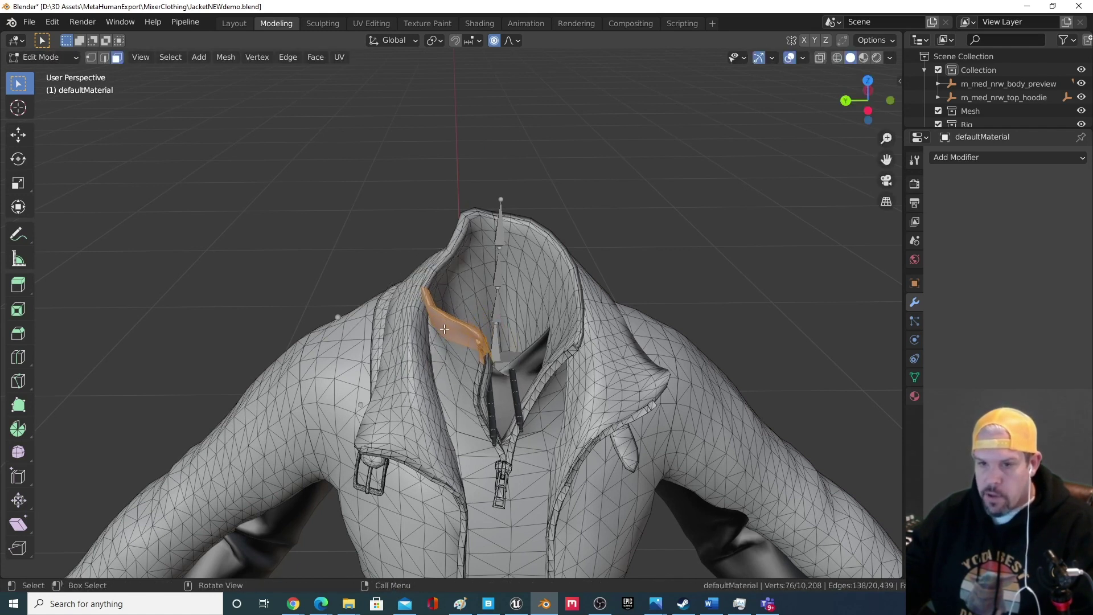
{"action": "key", "text": "g"}
{"action": "scroll", "coordinate": [445, 329], "scroll_direction": "up", "scroll_amount": 3}
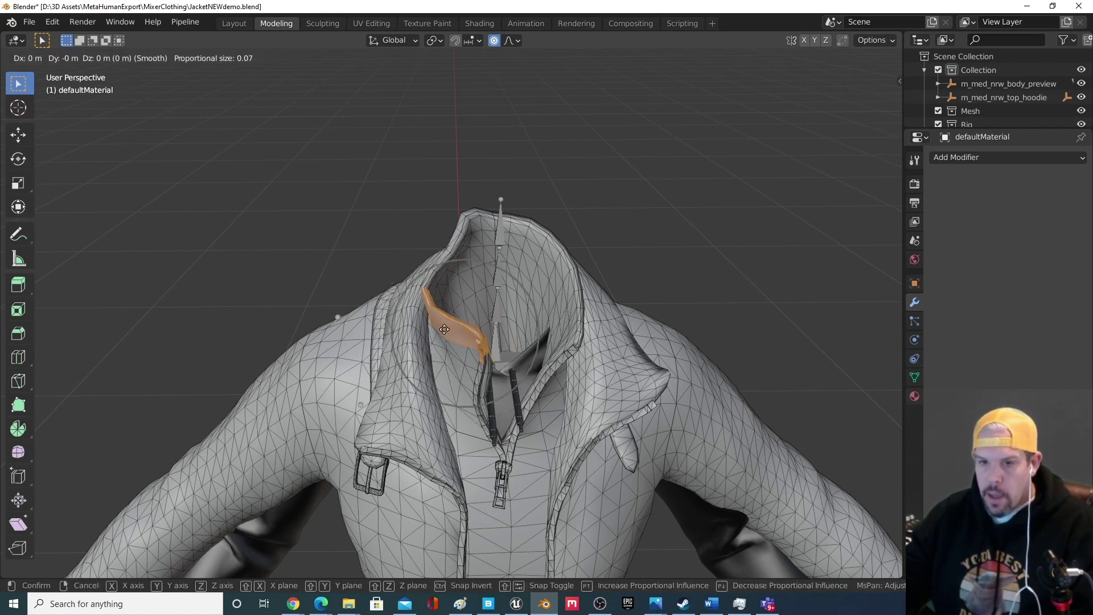
{"action": "right_click", "coordinate": [444, 329]}
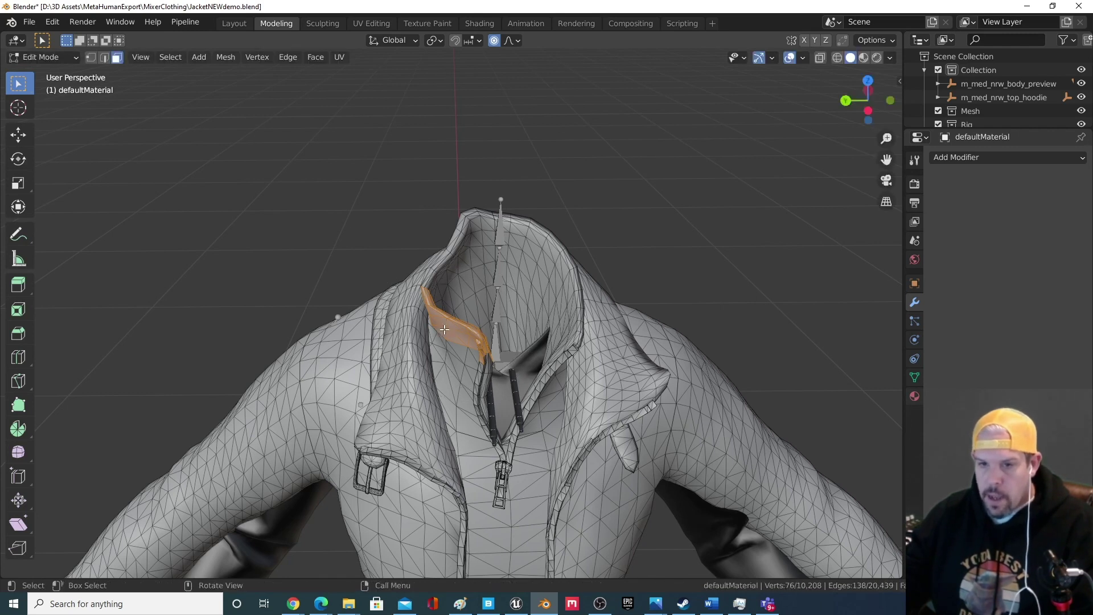
Move the collar faces lower into the neckline in two confirmed proportional moves.
{"action": "middle_click_drag", "start_coordinate": [444, 330], "coordinate": [438, 422]}
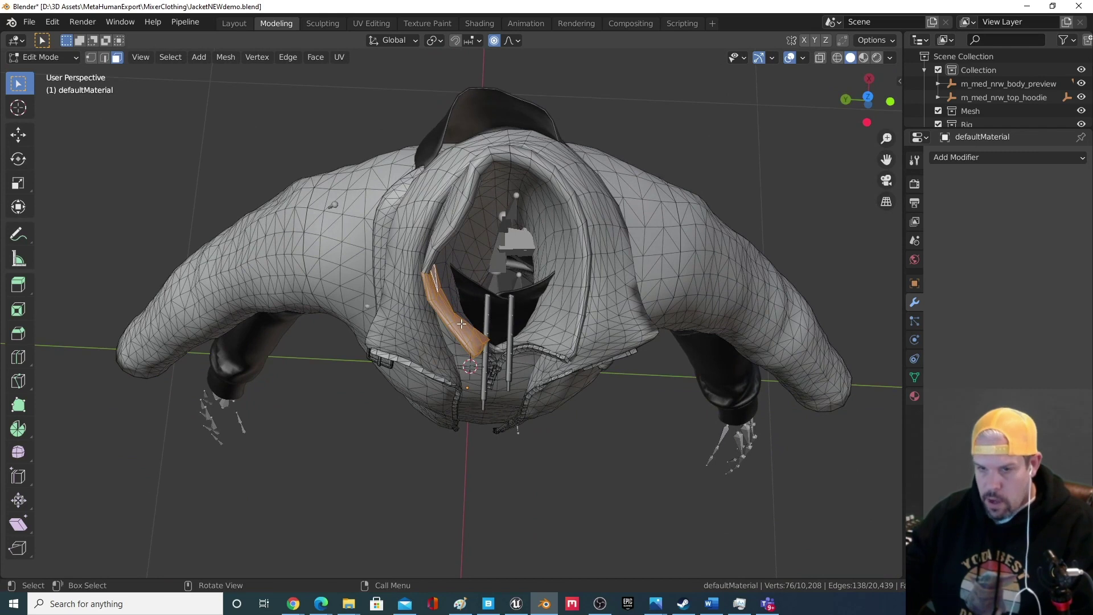
{"action": "key", "text": "g"}
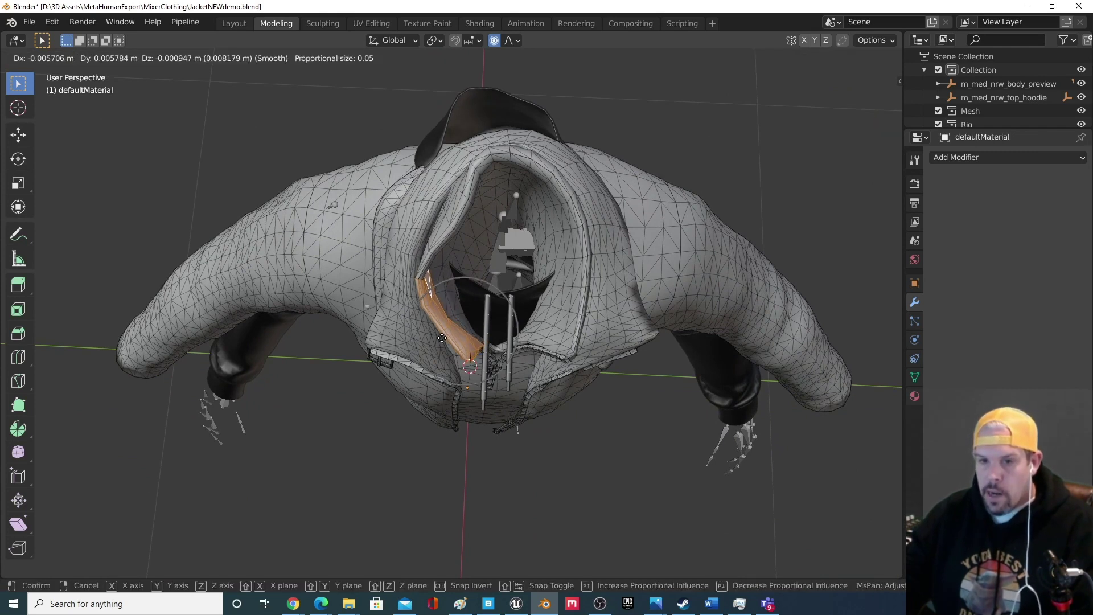
{"action": "left_click", "coordinate": [441, 339]}
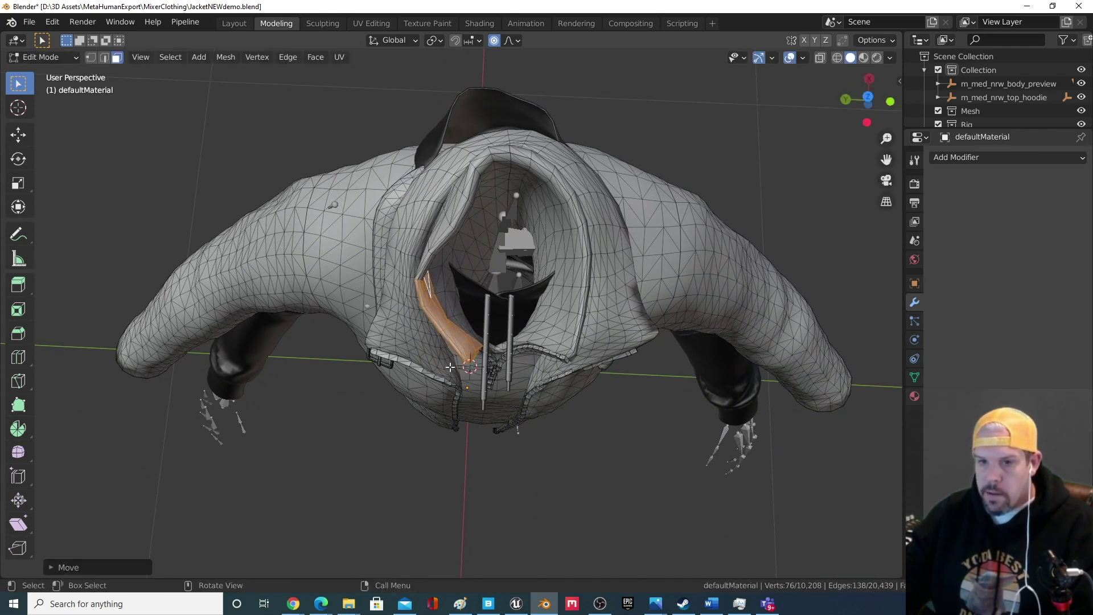
{"action": "middle_click_drag", "start_coordinate": [450, 367], "coordinate": [470, 298]}
{"action": "middle_click_drag", "start_coordinate": [474, 355], "coordinate": [451, 320]}
{"action": "key", "text": "g"}
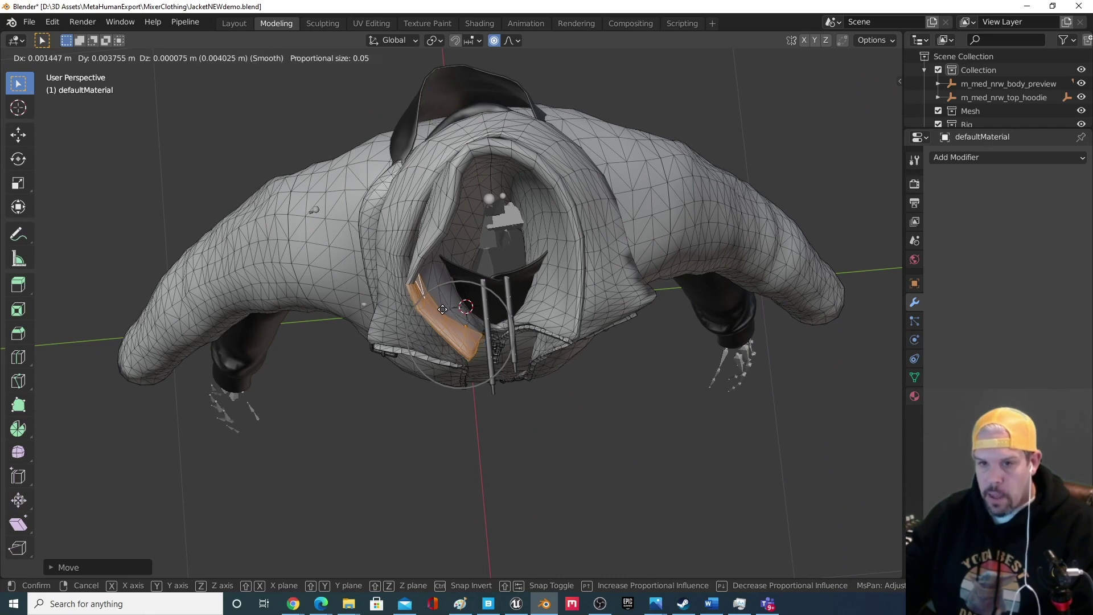
{"action": "left_click", "coordinate": [442, 309]}
{"action": "middle_click_drag", "start_coordinate": [442, 309], "coordinate": [481, 233]}
{"action": "middle_click_drag", "start_coordinate": [297, 391], "coordinate": [353, 337]}
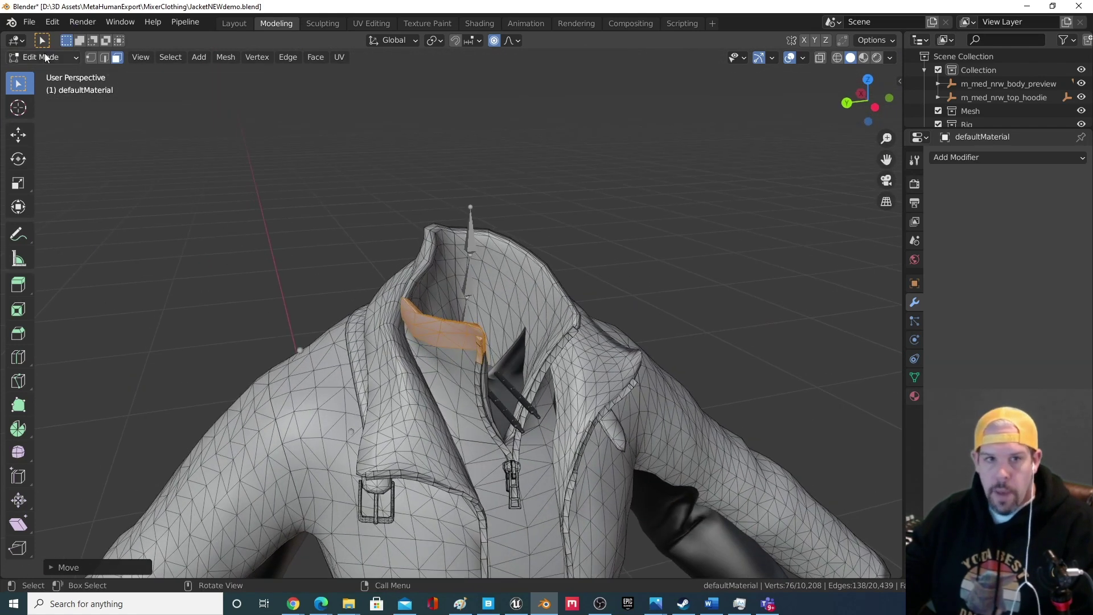
{"action": "left_click", "coordinate": [45, 57]}
Return to Object Mode and unhide the m_med_nrw_body_preview body with Alt+H.
{"action": "left_click", "coordinate": [46, 69]}
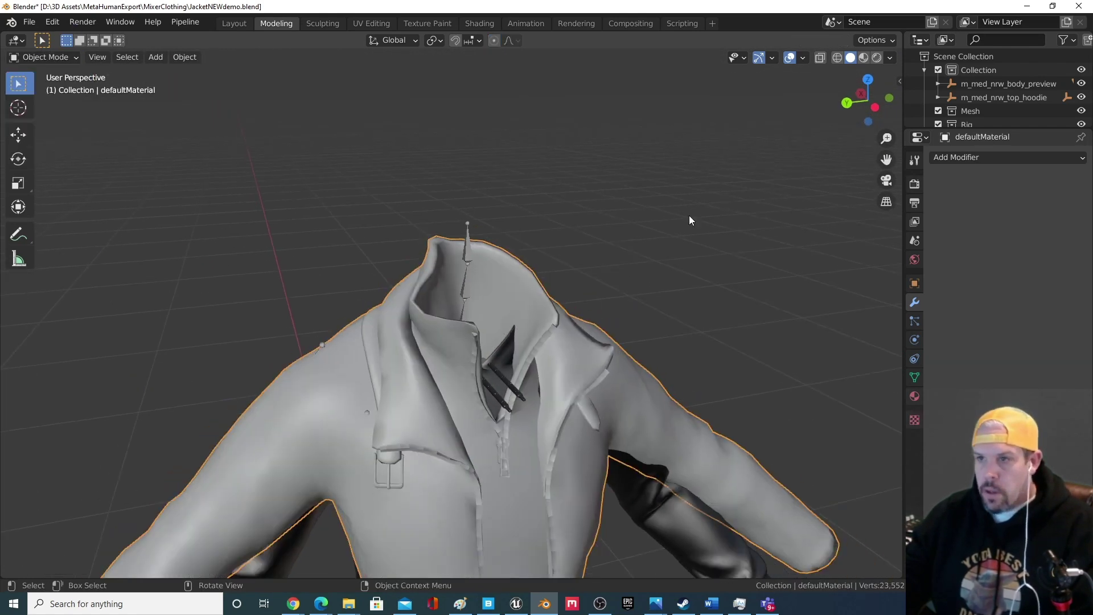
{"action": "left_click", "coordinate": [983, 85]}
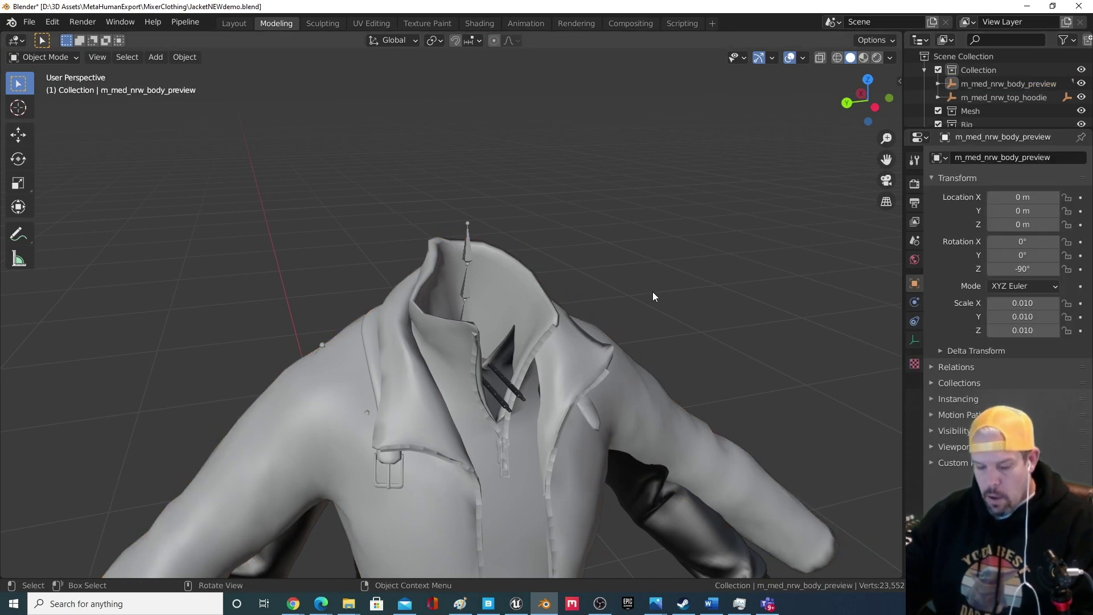
{"action": "key", "text": "alt+h"}
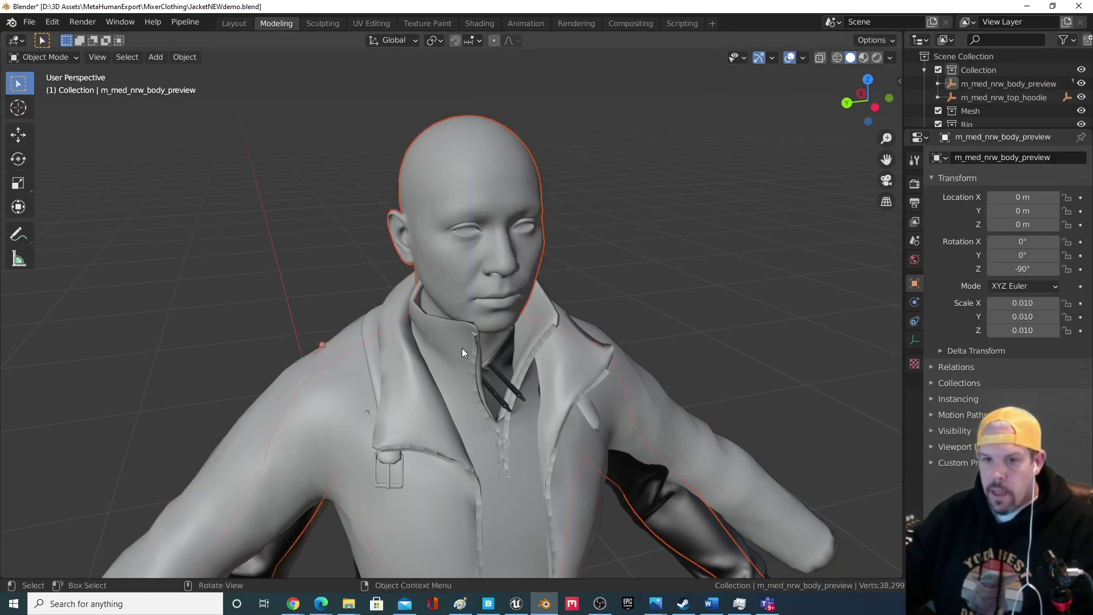
{"action": "middle_click_drag", "start_coordinate": [462, 350], "coordinate": [387, 355]}
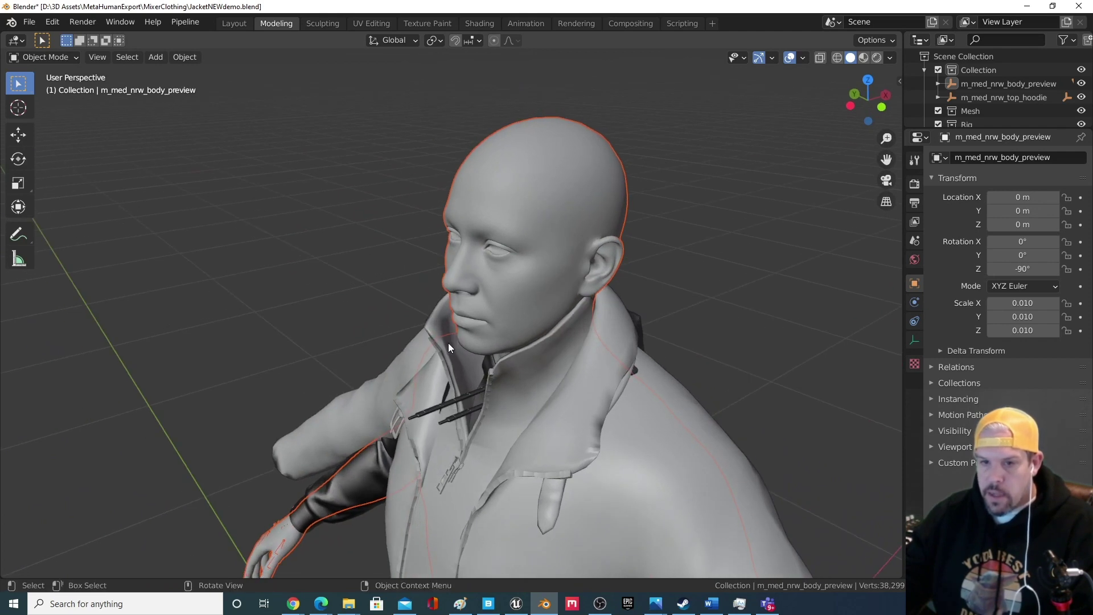
{"action": "middle_click_drag", "start_coordinate": [460, 330], "coordinate": [318, 316]}
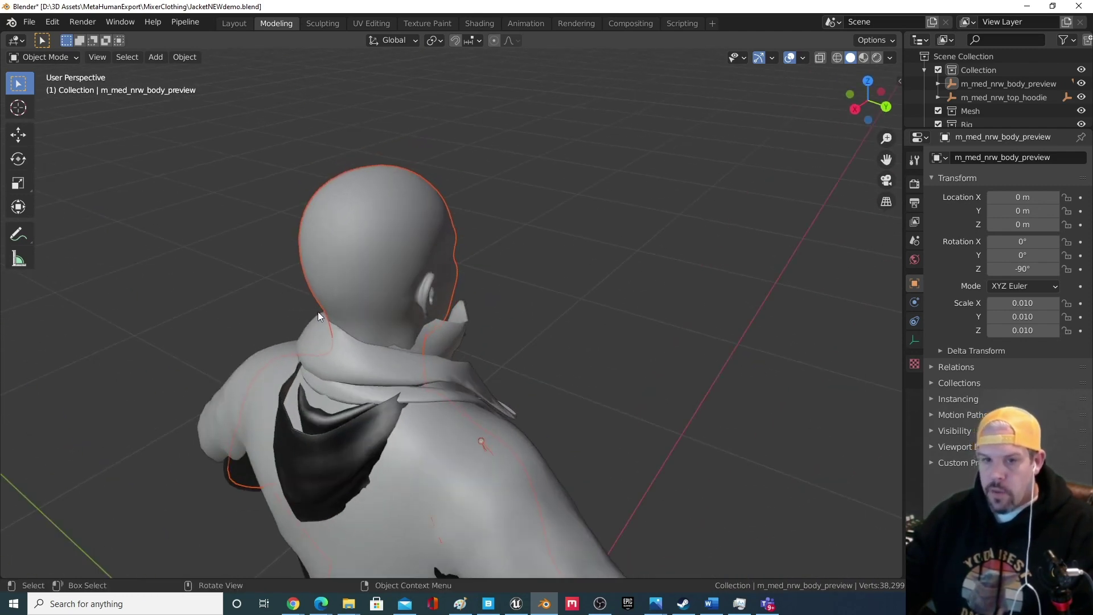
{"action": "middle_click_drag", "start_coordinate": [477, 432], "coordinate": [422, 380]}
Orbit around the figure to inspect the jacket's fit from back, sides and front.
{"action": "scroll", "coordinate": [422, 380], "scroll_direction": "down", "scroll_amount": 5}
{"action": "middle_click_drag", "start_coordinate": [418, 444], "coordinate": [536, 467]}
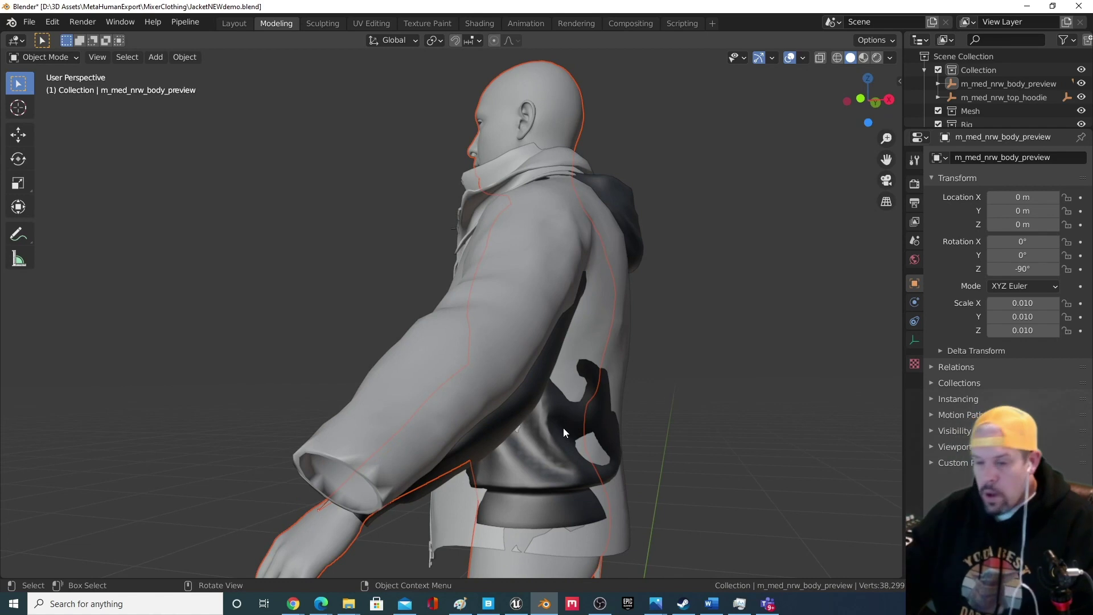
{"action": "middle_click_drag", "start_coordinate": [621, 470], "coordinate": [620, 433]}
{"action": "middle_click_drag", "start_coordinate": [553, 360], "coordinate": [463, 391]}
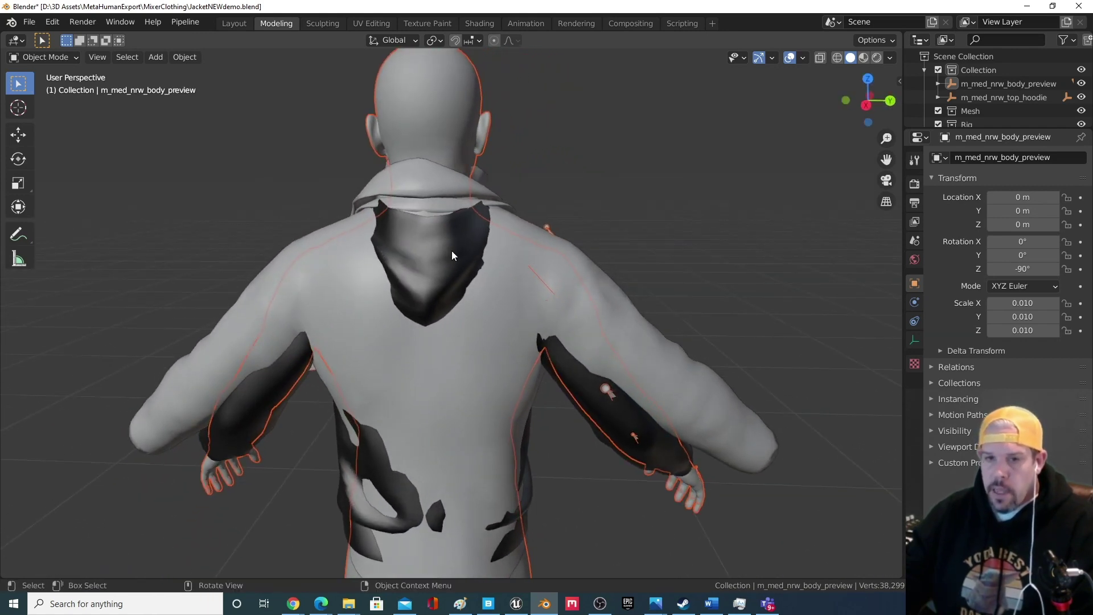
{"action": "middle_click_drag", "start_coordinate": [415, 364], "coordinate": [725, 397]}
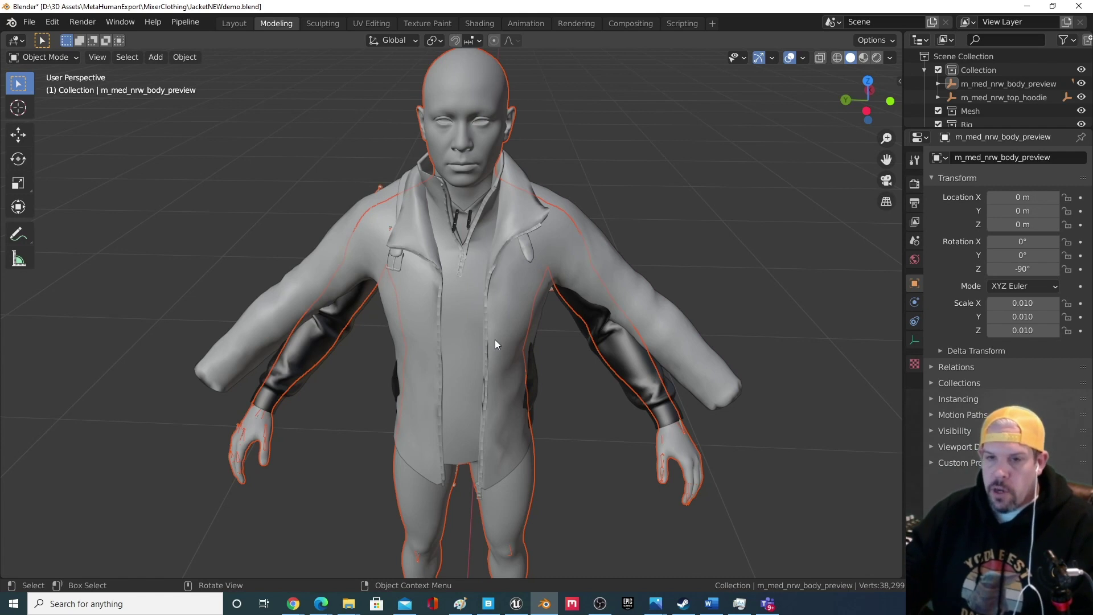
{"action": "middle_click_drag", "start_coordinate": [495, 342], "coordinate": [480, 237]}
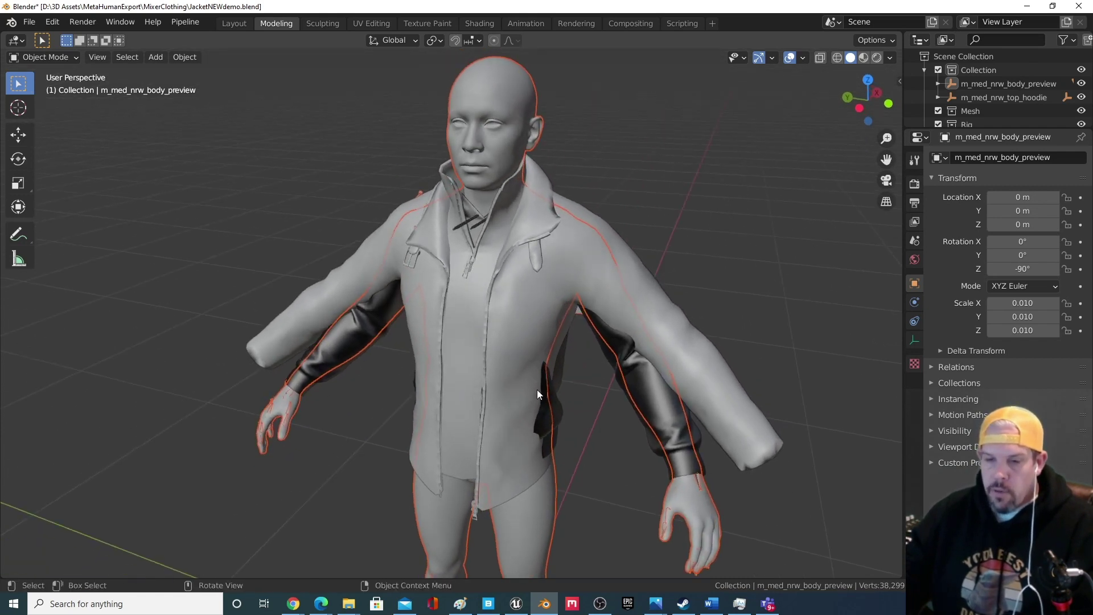
{"action": "middle_click_drag", "start_coordinate": [537, 393], "coordinate": [330, 370]}
{"action": "middle_click_drag", "start_coordinate": [526, 370], "coordinate": [498, 398]}
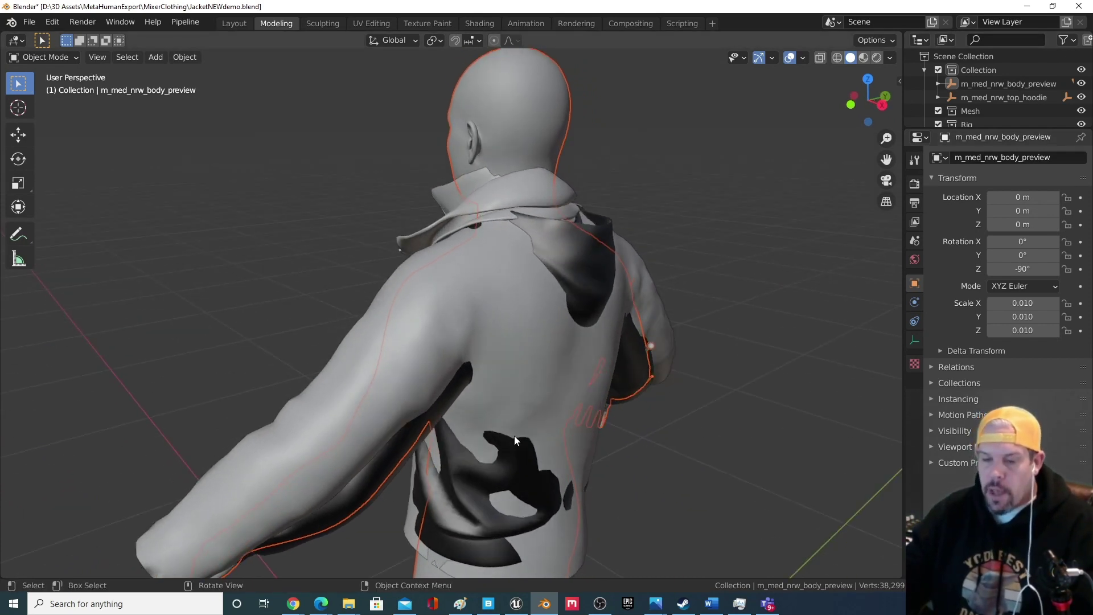
{"action": "middle_click_drag", "start_coordinate": [514, 435], "coordinate": [549, 384]}
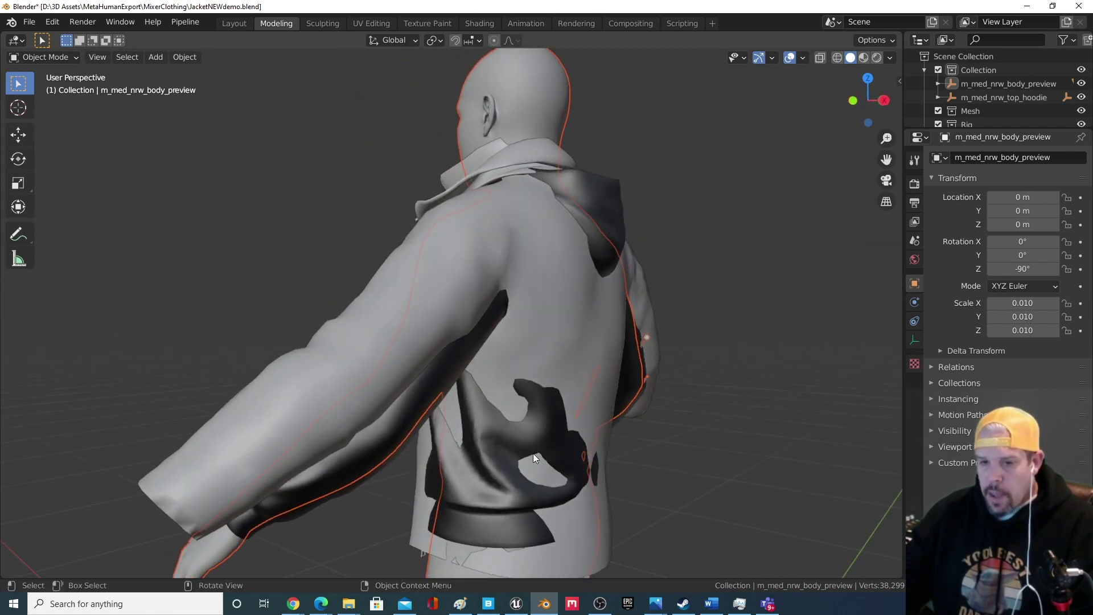
{"action": "middle_click_drag", "start_coordinate": [483, 480], "coordinate": [664, 492]}
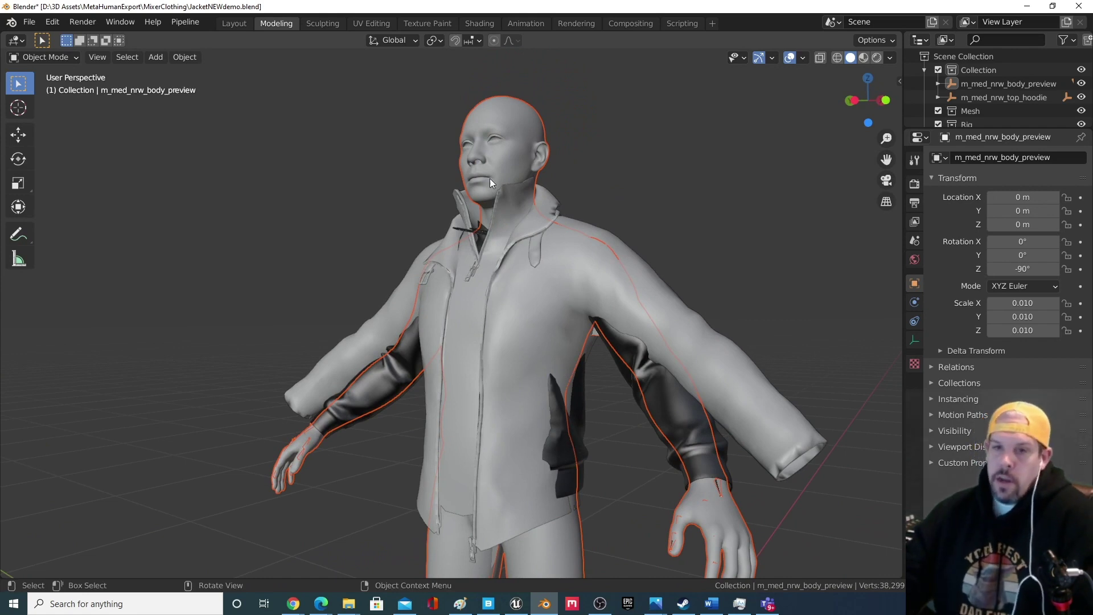
{"action": "left_click", "coordinate": [554, 457]}
{"action": "key", "text": "h"}
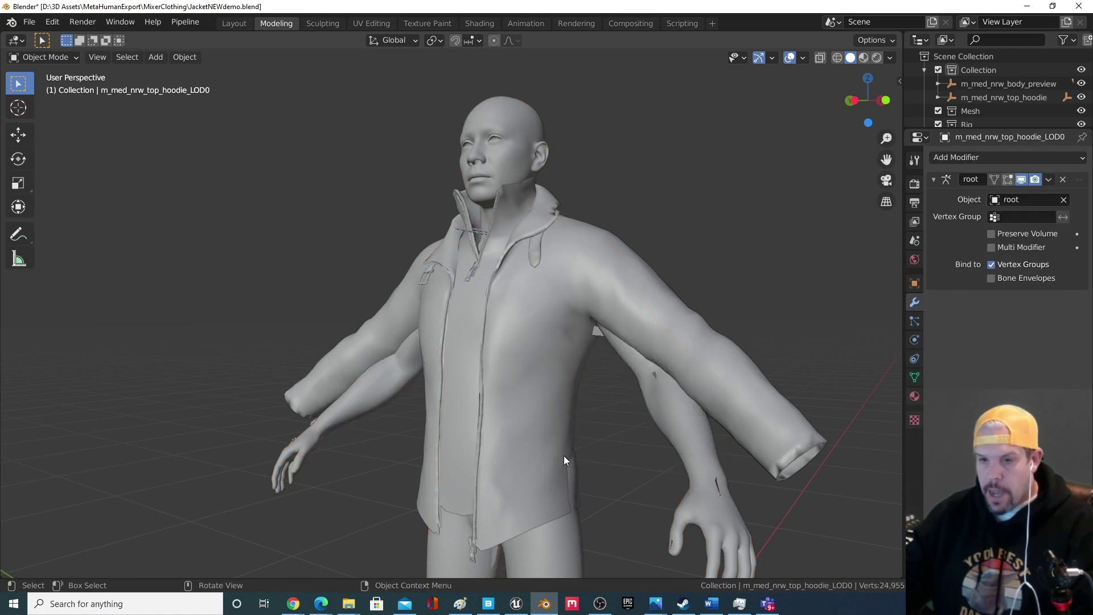
{"action": "middle_click_drag", "start_coordinate": [548, 473], "coordinate": [424, 532]}
{"action": "scroll", "coordinate": [407, 528], "scroll_direction": "down", "scroll_amount": 3}
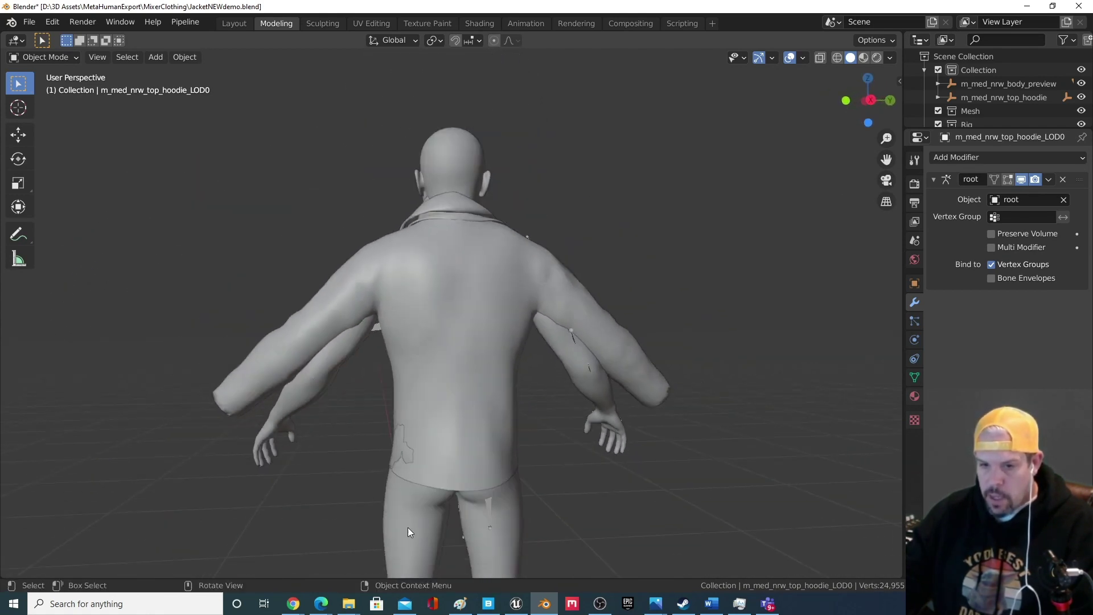
{"action": "middle_click_drag", "start_coordinate": [413, 462], "coordinate": [97, 443]}
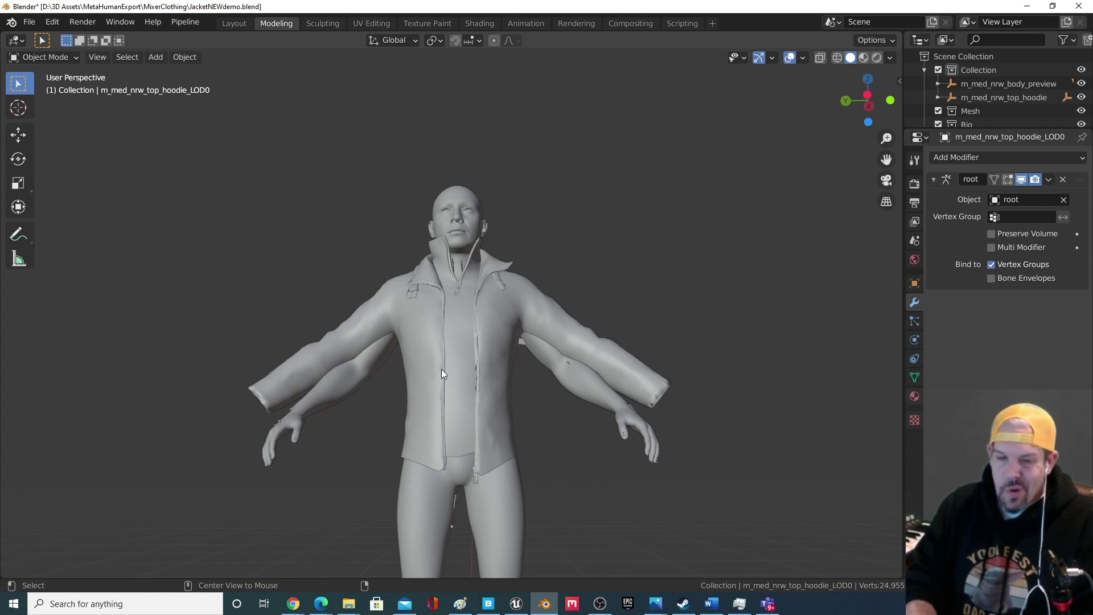
{"action": "key", "text": "alt+h"}
{"action": "middle_click_drag", "start_coordinate": [390, 411], "coordinate": [353, 457]}
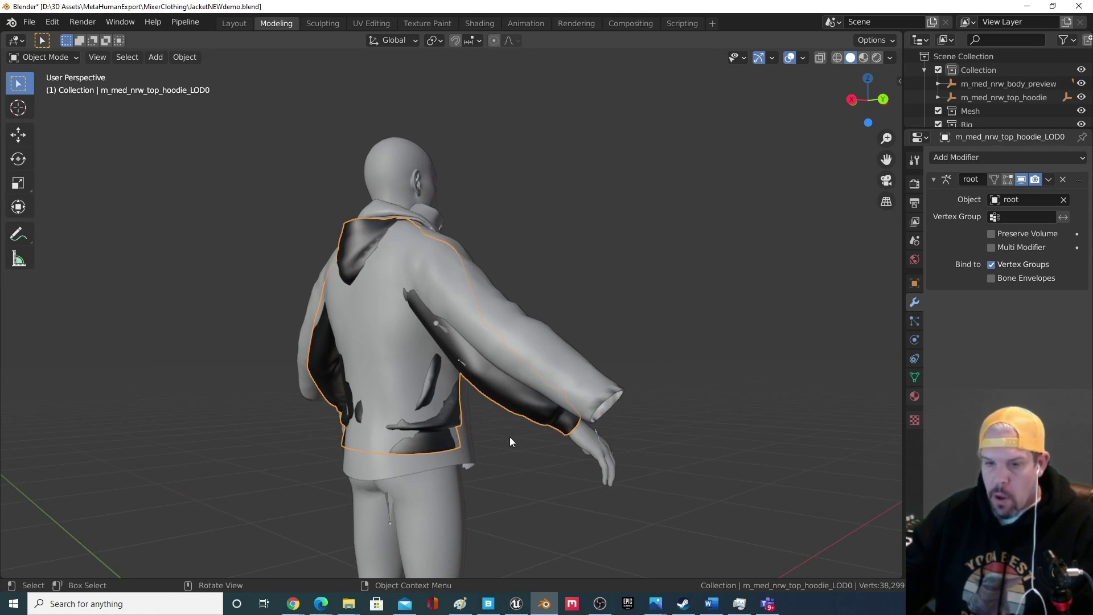
{"action": "middle_click_drag", "start_coordinate": [487, 448], "coordinate": [397, 399]}
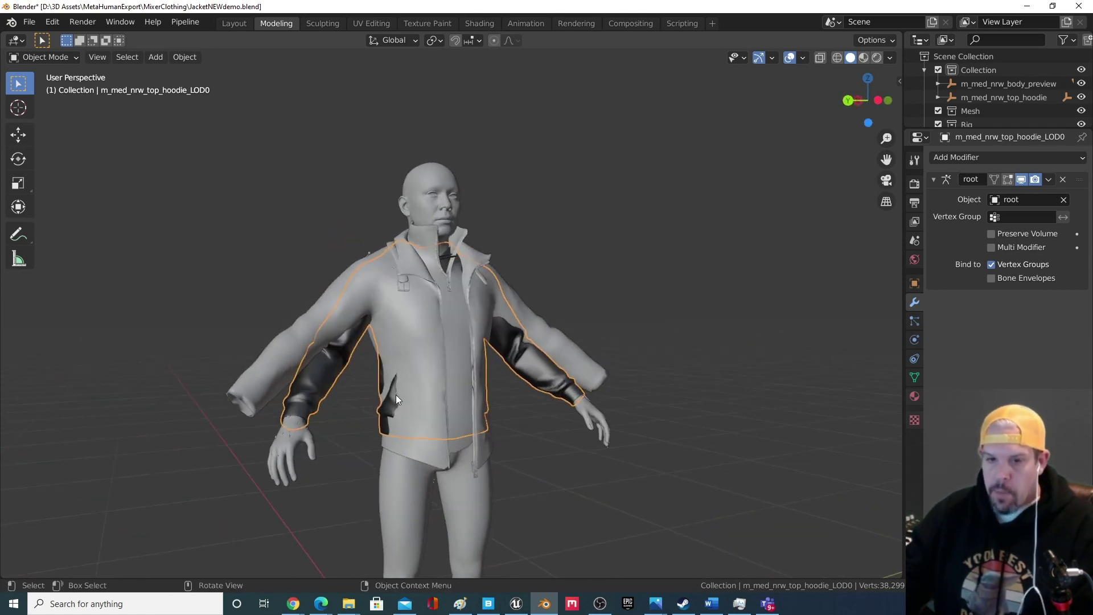
{"action": "middle_click_drag", "start_coordinate": [442, 451], "coordinate": [408, 453]}
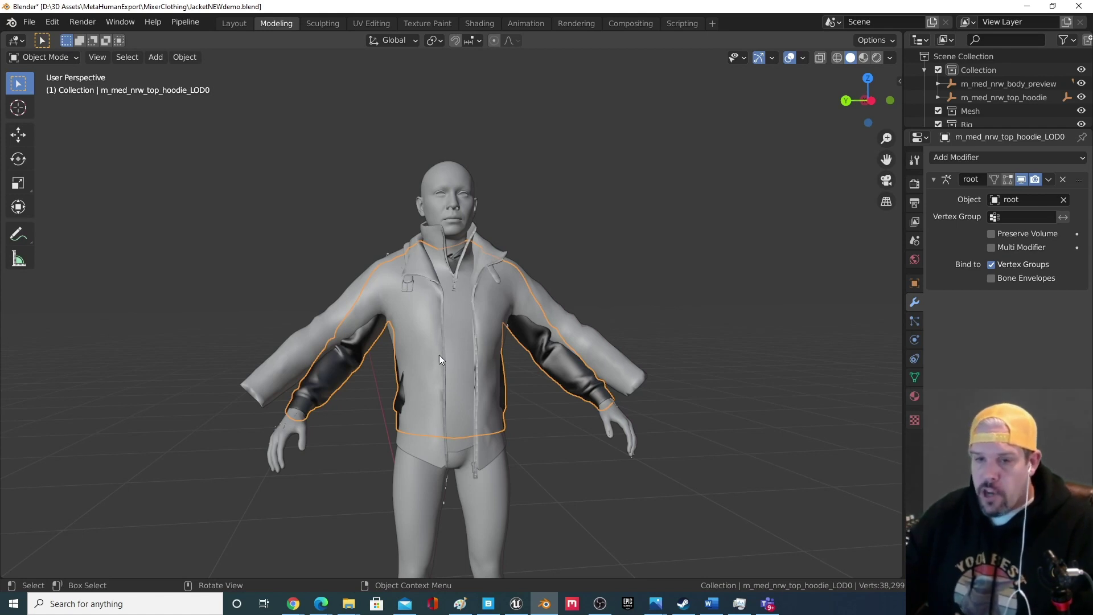
{"action": "middle_click_drag", "start_coordinate": [439, 355], "coordinate": [581, 370]}
{"action": "middle_click_drag", "start_coordinate": [476, 387], "coordinate": [512, 393]}
{"action": "left_click", "coordinate": [42, 57]}
{"action": "left_click", "coordinate": [43, 86]}
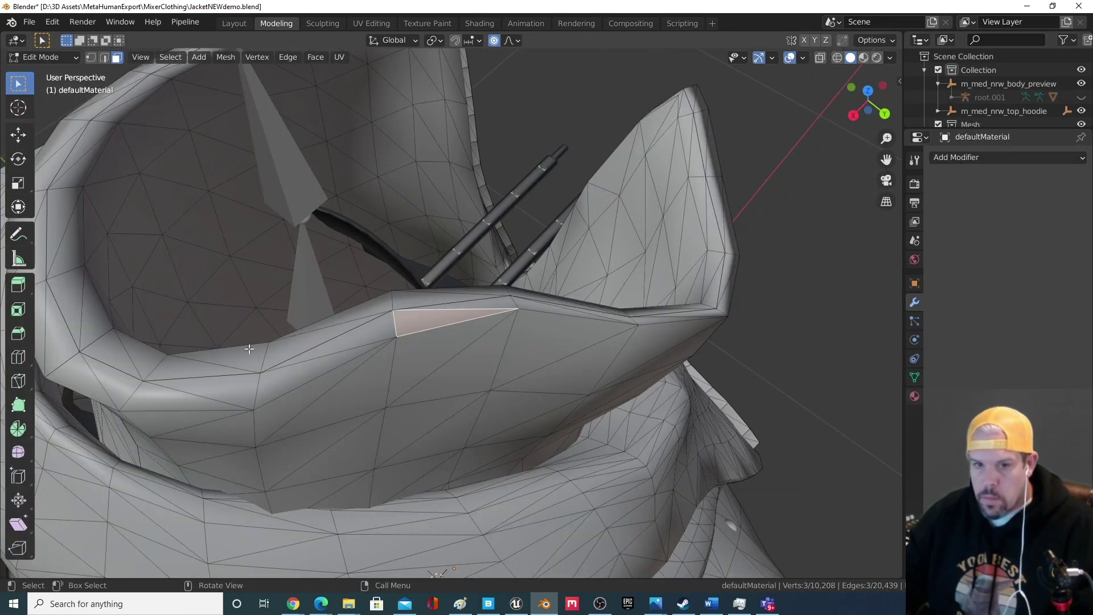
Select the collar strip and jacket faces over the poke-through and start proportional moves.
{"action": "middle_click_drag", "start_coordinate": [249, 349], "coordinate": [437, 310]}
{"action": "left_click", "coordinate": [341, 353], "text": "ctrl"}
{"action": "key", "text": "g"}
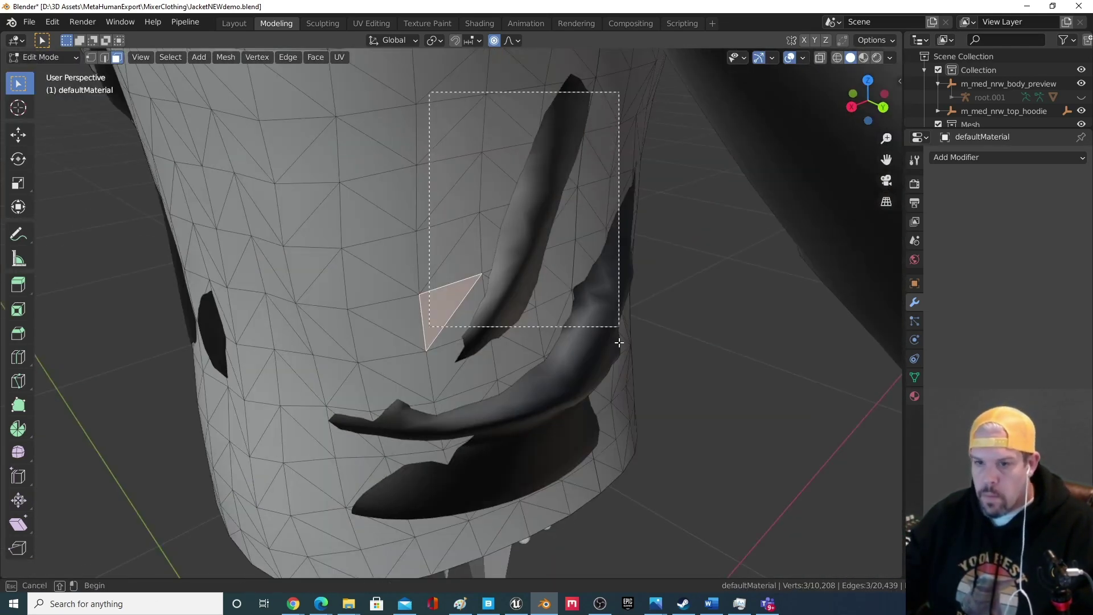
{"action": "left_click_drag", "start_coordinate": [425, 490], "coordinate": [445, 545]}
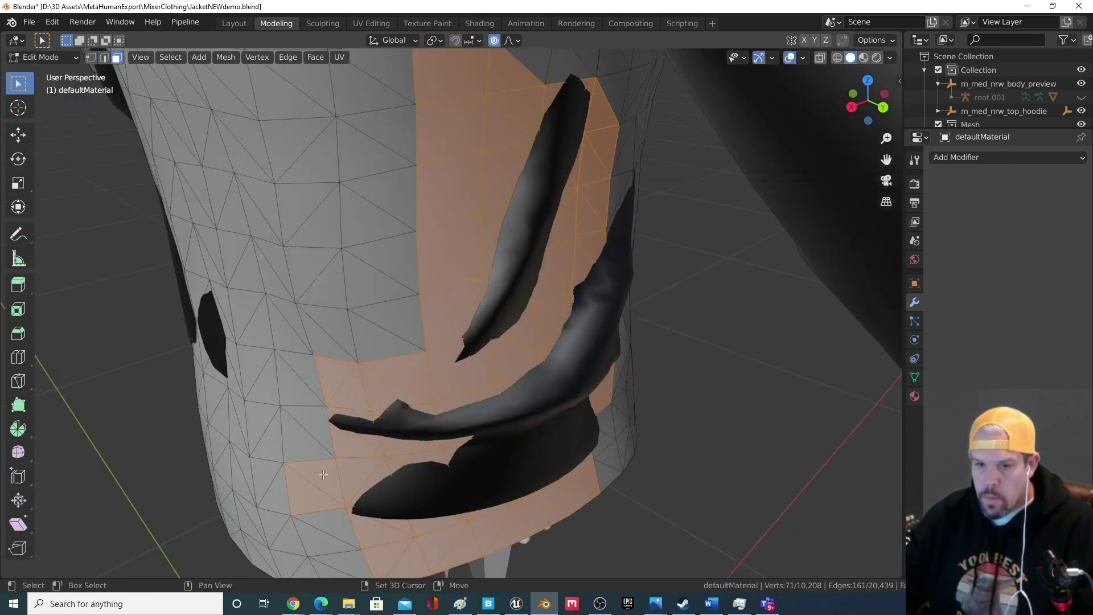
{"action": "middle_click_drag", "start_coordinate": [445, 545], "coordinate": [495, 333]}
{"action": "key", "text": "g"}
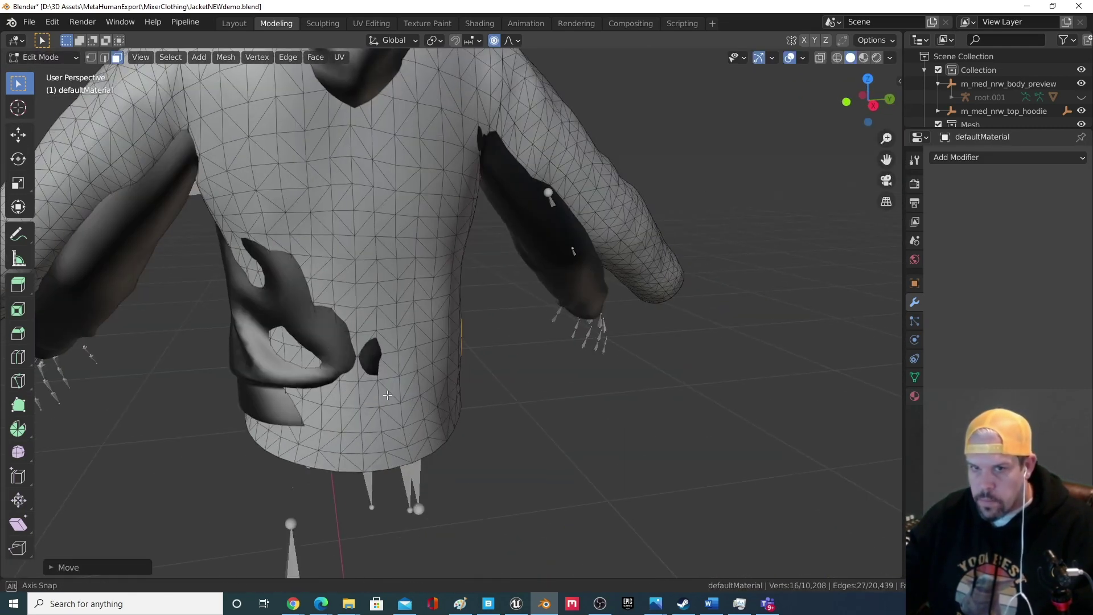
Select a smaller patch of jacket faces over the dark hoodie area.
{"action": "left_click_drag", "start_coordinate": [214, 251], "coordinate": [403, 403]}
{"action": "middle_click_drag", "start_coordinate": [404, 403], "coordinate": [383, 452]}
{"action": "left_click", "coordinate": [495, 411], "text": "shift"}
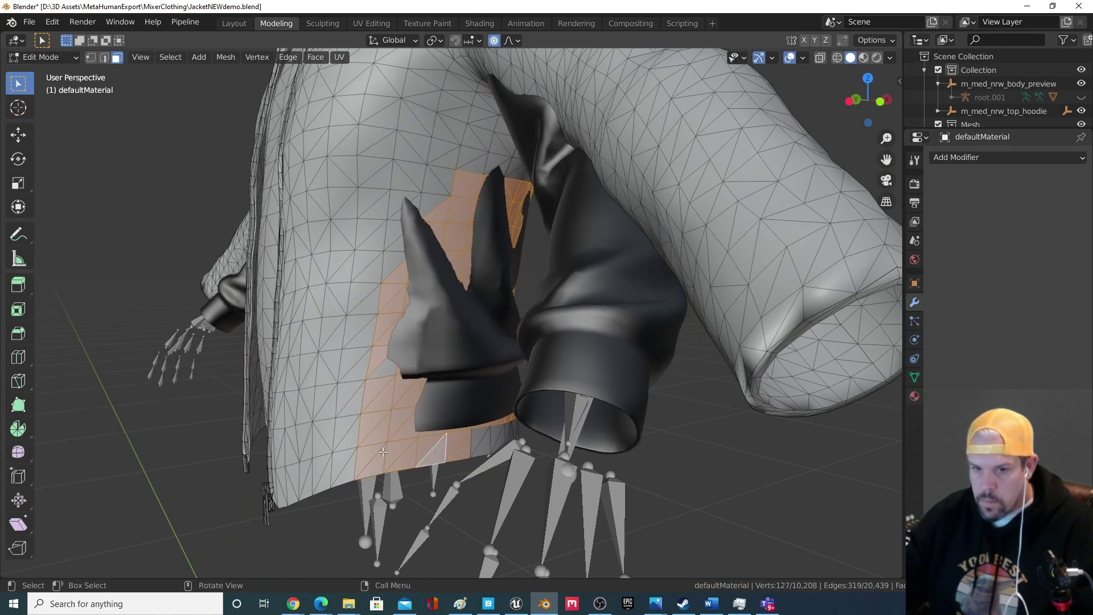
{"action": "key", "text": "ctrl+z"}
{"action": "key", "text": "ctrl+z"}
{"action": "left_click", "coordinate": [40, 57]}
{"action": "left_click", "coordinate": [29, 84]}
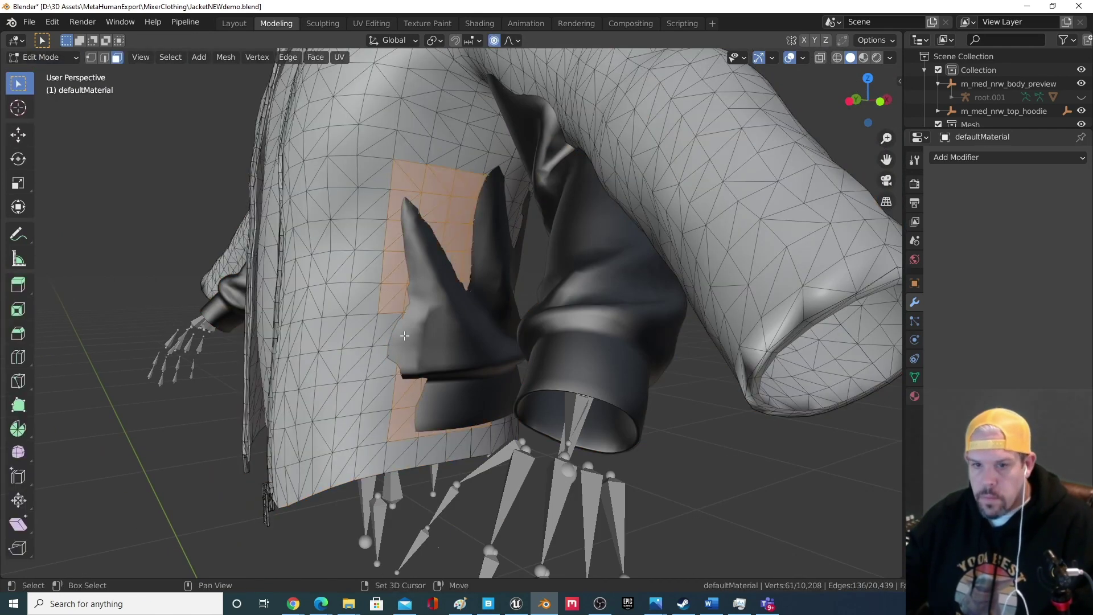
Push the selected jacket patch outward with proportional editing to cover the dark area.
{"action": "middle_click_drag", "start_coordinate": [506, 316], "coordinate": [391, 322]}
{"action": "key", "text": "g"}
{"action": "right_click", "coordinate": [427, 280]}
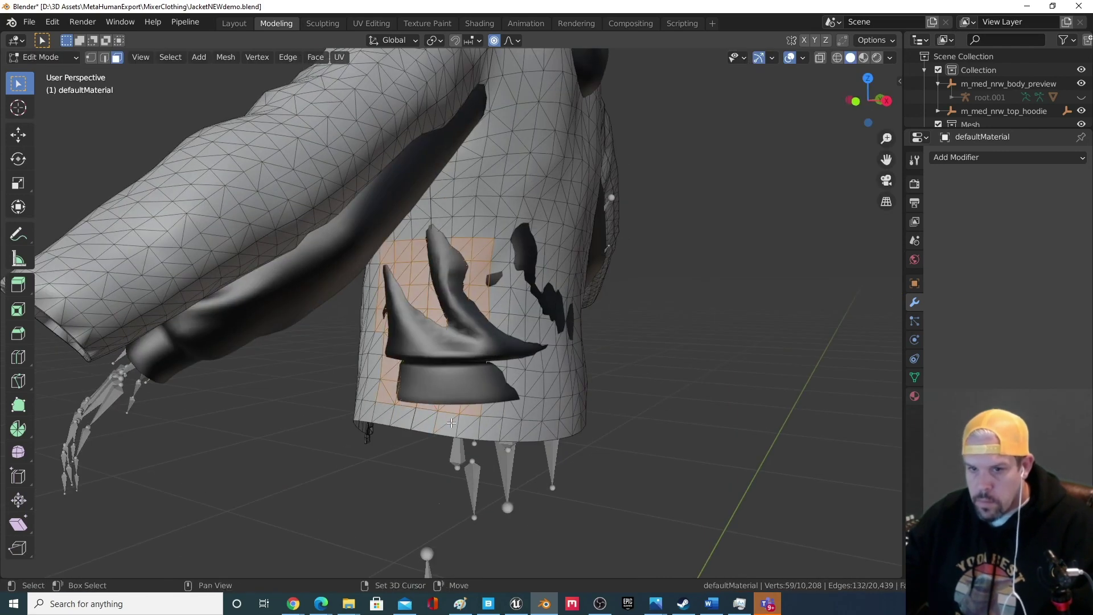
{"action": "key", "text": "g"}
{"action": "middle_click_drag", "start_coordinate": [452, 423], "coordinate": [656, 193]}
{"action": "left_click", "coordinate": [379, 305]}
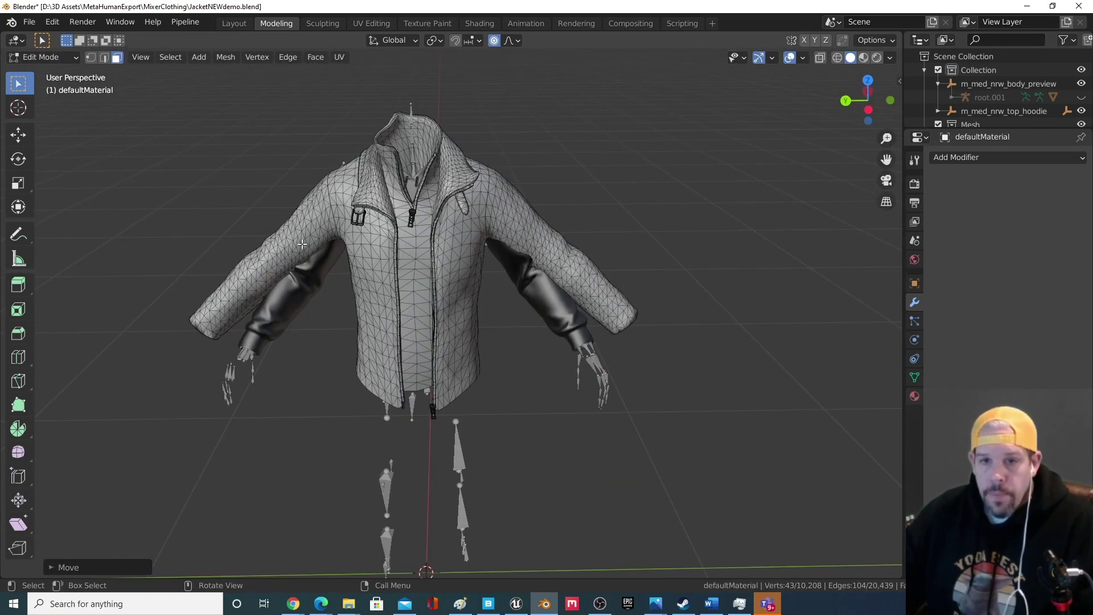
Check the result and switch the jacket back to Object Mode.
{"action": "middle_click_drag", "start_coordinate": [302, 244], "coordinate": [342, 251]}
{"action": "left_click", "coordinate": [46, 58]}
{"action": "left_click", "coordinate": [66, 77]}
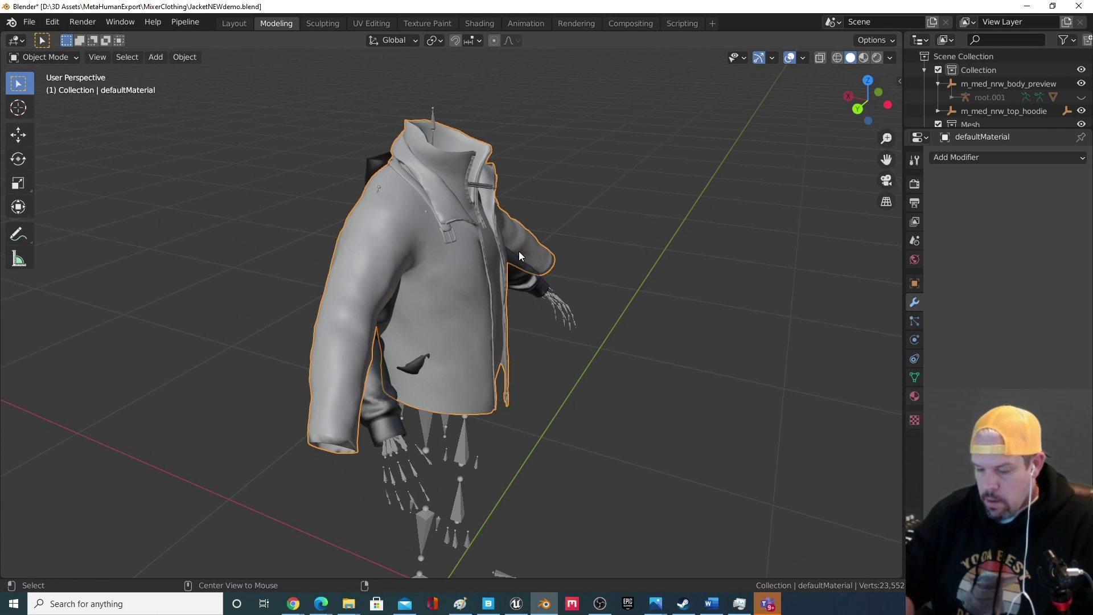
Unhide the body with Alt+H and inspect the jacket's back and arms.
{"action": "key", "text": "alt+h"}
{"action": "middle_click_drag", "start_coordinate": [463, 322], "coordinate": [744, 247]}
{"action": "scroll", "coordinate": [514, 378], "scroll_direction": "up", "scroll_amount": 2}
{"action": "scroll", "coordinate": [514, 378], "scroll_direction": "up", "scroll_amount": 4}
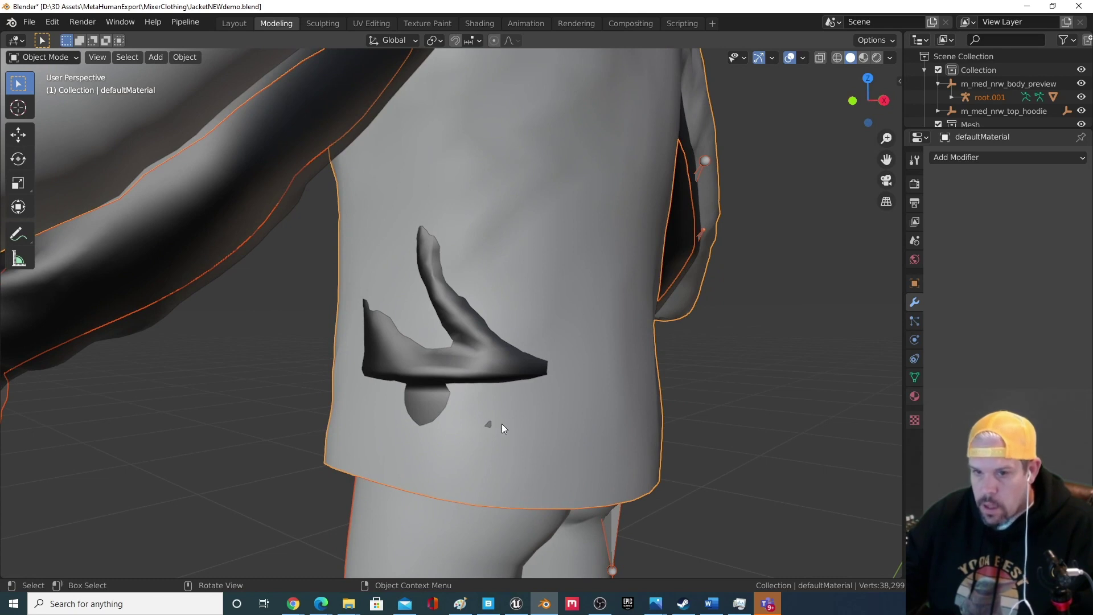
{"action": "mouse_move", "coordinate": [498, 417]}
{"action": "middle_mouse_down"}
{"action": "mouse_move", "coordinate": [517, 337]}
{"action": "mouse_move", "coordinate": [480, 409]}
{"action": "middle_mouse_up"}
{"action": "scroll", "coordinate": [467, 333], "scroll_direction": "down", "scroll_amount": 3}
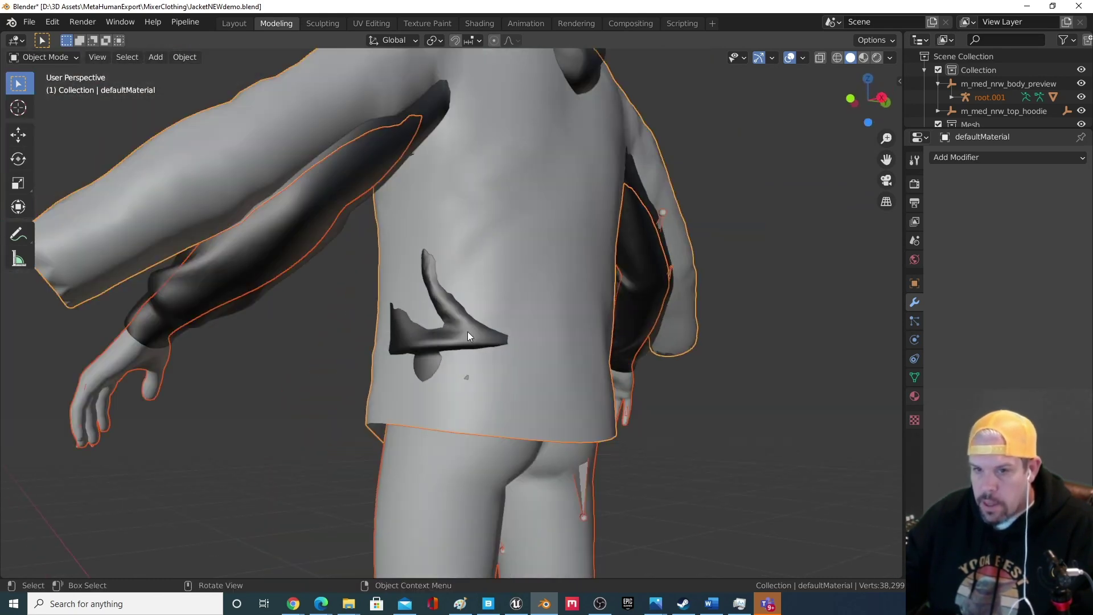
Hide the hoodie mesh and select the jacket object.
{"action": "left_click", "coordinate": [466, 337]}
{"action": "key", "text": "h"}
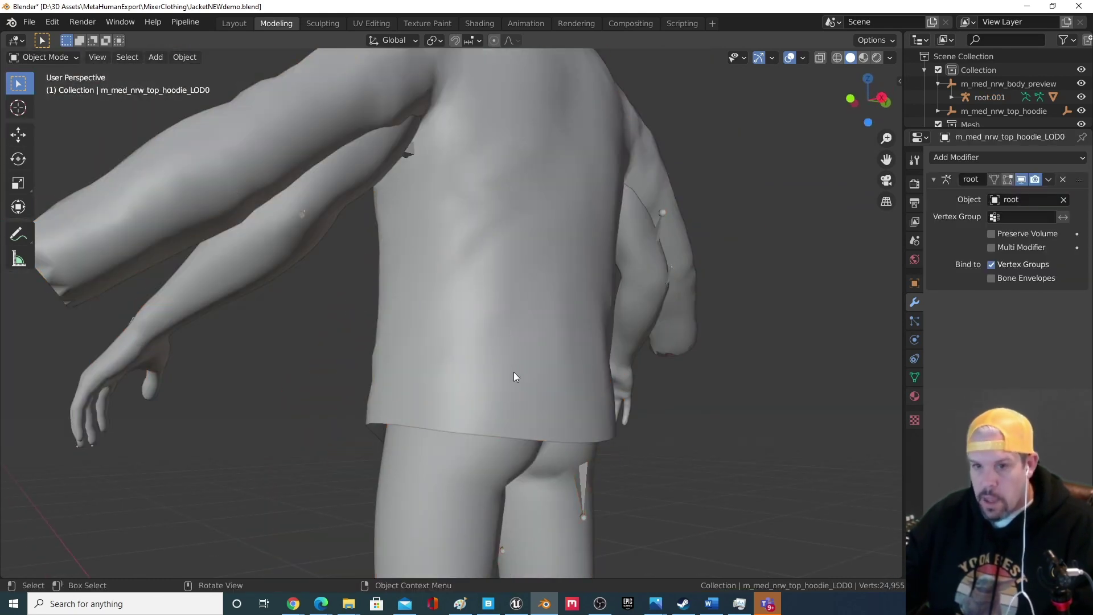
{"action": "middle_click_drag", "start_coordinate": [513, 371], "coordinate": [478, 171]}
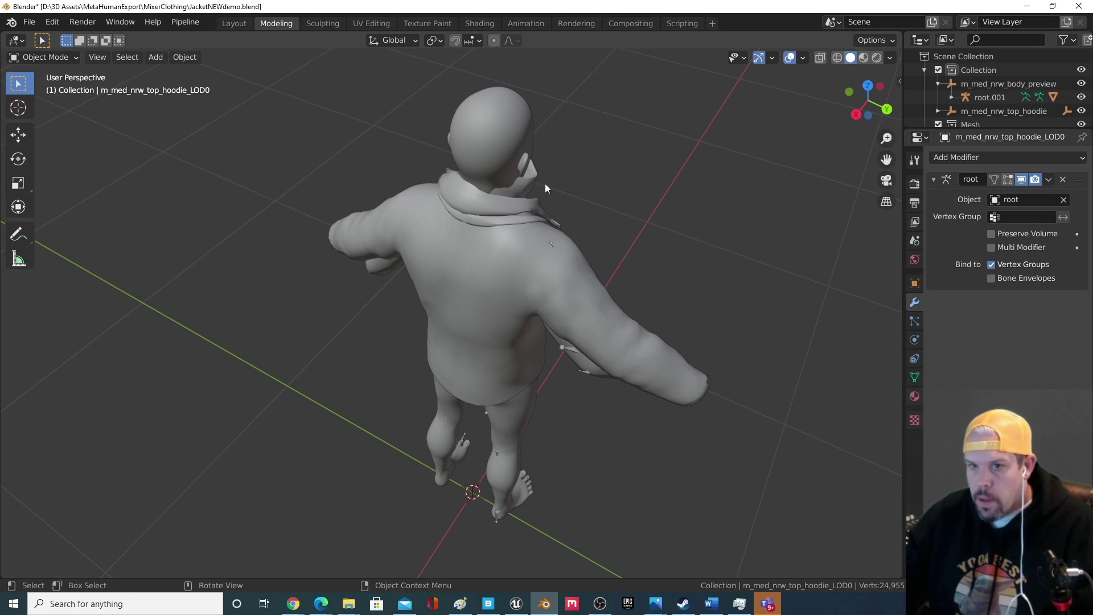
{"action": "middle_click_drag", "start_coordinate": [545, 183], "coordinate": [371, 230]}
{"action": "left_click", "coordinate": [371, 230]}
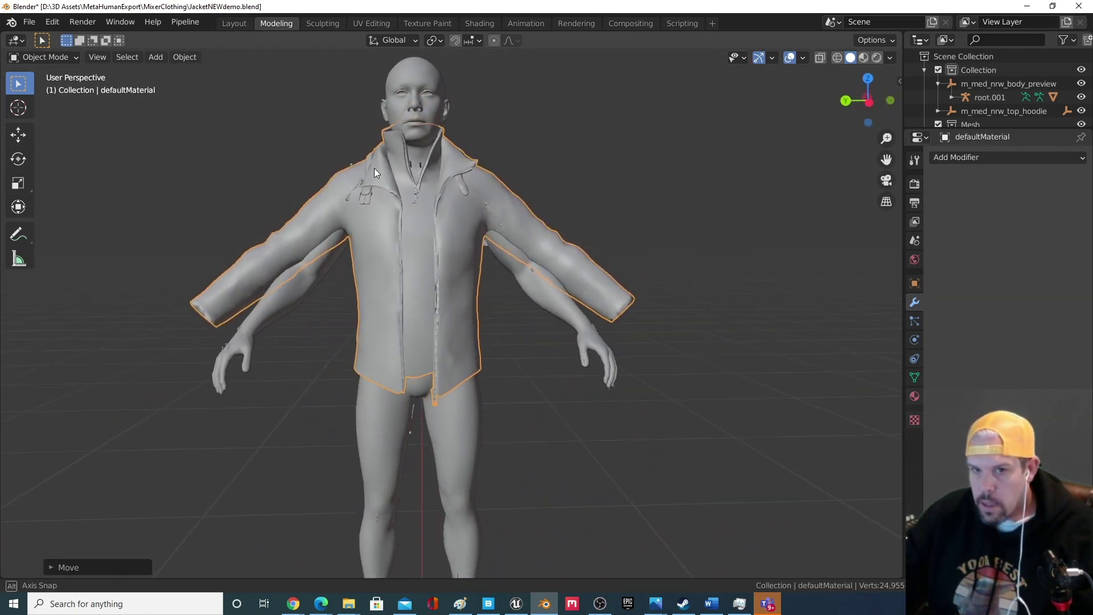
{"action": "mouse_move", "coordinate": [374, 169]}
{"action": "middle_mouse_down"}
{"action": "mouse_move", "coordinate": [462, 133]}
{"action": "mouse_move", "coordinate": [785, 186]}
{"action": "mouse_move", "coordinate": [665, 536]}
{"action": "mouse_move", "coordinate": [763, 539]}
{"action": "mouse_move", "coordinate": [712, 556]}
{"action": "mouse_move", "coordinate": [525, 543]}
{"action": "mouse_move", "coordinate": [515, 570]}
{"action": "mouse_move", "coordinate": [464, 545]}
{"action": "mouse_move", "coordinate": [344, 557]}
{"action": "mouse_move", "coordinate": [428, 563]}
{"action": "mouse_move", "coordinate": [358, 53]}
{"action": "mouse_move", "coordinate": [286, 104]}
{"action": "mouse_move", "coordinate": [364, 197]}
{"action": "mouse_move", "coordinate": [559, 238]}
{"action": "mouse_move", "coordinate": [564, 217]}
{"action": "mouse_move", "coordinate": [552, 208]}
{"action": "mouse_move", "coordinate": [563, 230]}
{"action": "mouse_move", "coordinate": [450, 152]}
{"action": "mouse_move", "coordinate": [507, 212]}
{"action": "mouse_move", "coordinate": [535, 216]}
{"action": "mouse_move", "coordinate": [475, 162]}
{"action": "mouse_move", "coordinate": [395, 166]}
{"action": "middle_mouse_up"}
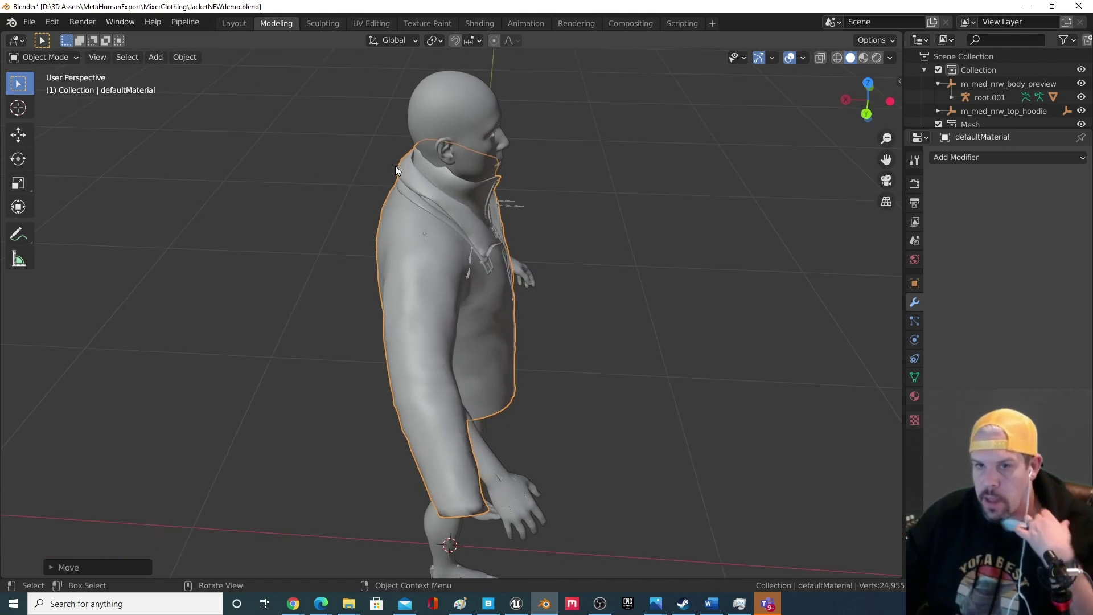
Hide the body and enter Edit Mode on the jacket, cancelling a trial collar move.
{"action": "left_click", "coordinate": [471, 119]}
{"action": "key", "text": "h"}
{"action": "key", "text": "Tab"}
{"action": "scroll", "coordinate": [158, 158], "scroll_direction": "up", "scroll_amount": 6}
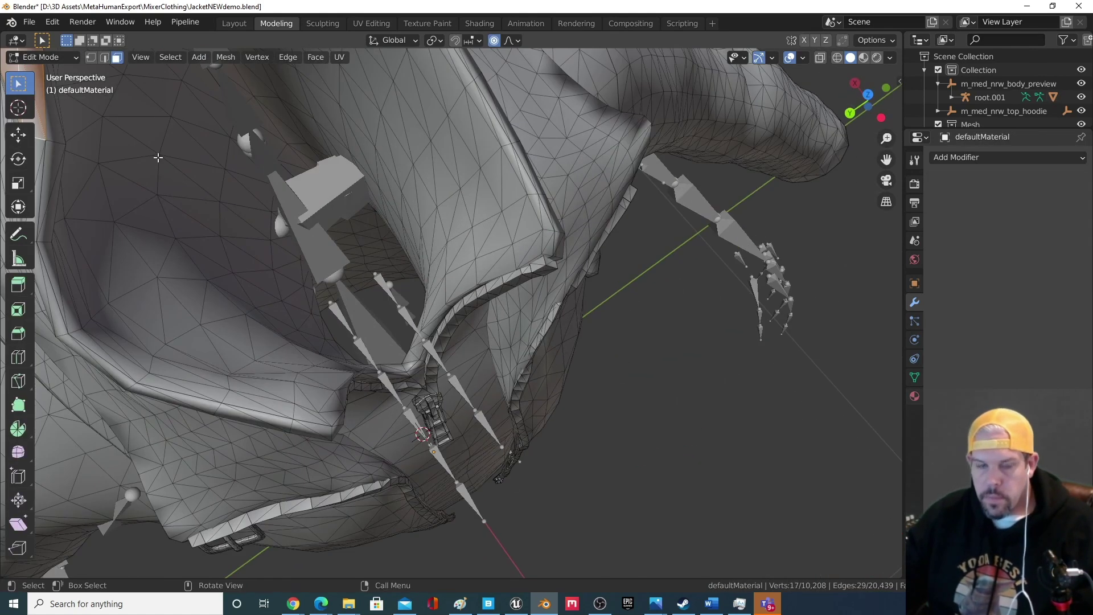
{"action": "middle_click_drag", "start_coordinate": [159, 157], "coordinate": [411, 296]}
{"action": "key", "text": "g"}
{"action": "right_click", "coordinate": [475, 340]}
Grow the collar face selection, return to Object Mode, and unhide the body.
{"action": "key", "text": "ctrl+KP_Add"}
{"action": "scroll", "coordinate": [452, 471], "scroll_direction": "down", "scroll_amount": 4}
{"action": "key", "text": "Tab"}
{"action": "scroll", "coordinate": [170, 157], "scroll_direction": "down", "scroll_amount": 4}
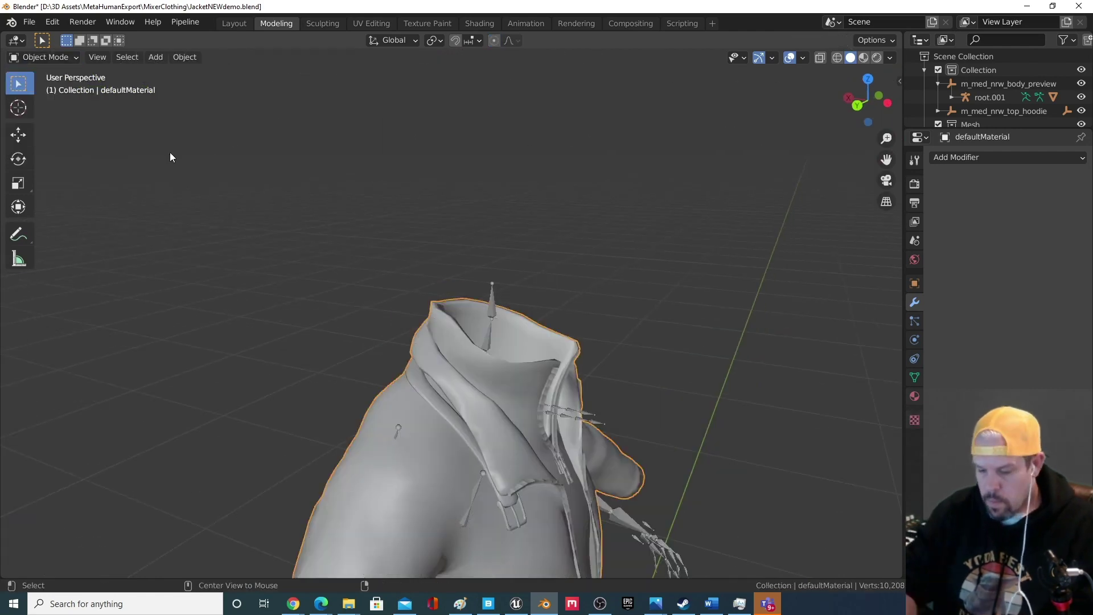
{"action": "key", "text": "alt+h"}
{"action": "middle_click_drag", "start_coordinate": [170, 157], "coordinate": [580, 426]}
Switch the jacket back to Edit Mode and select faces around the collar.
{"action": "left_click", "coordinate": [44, 57]}
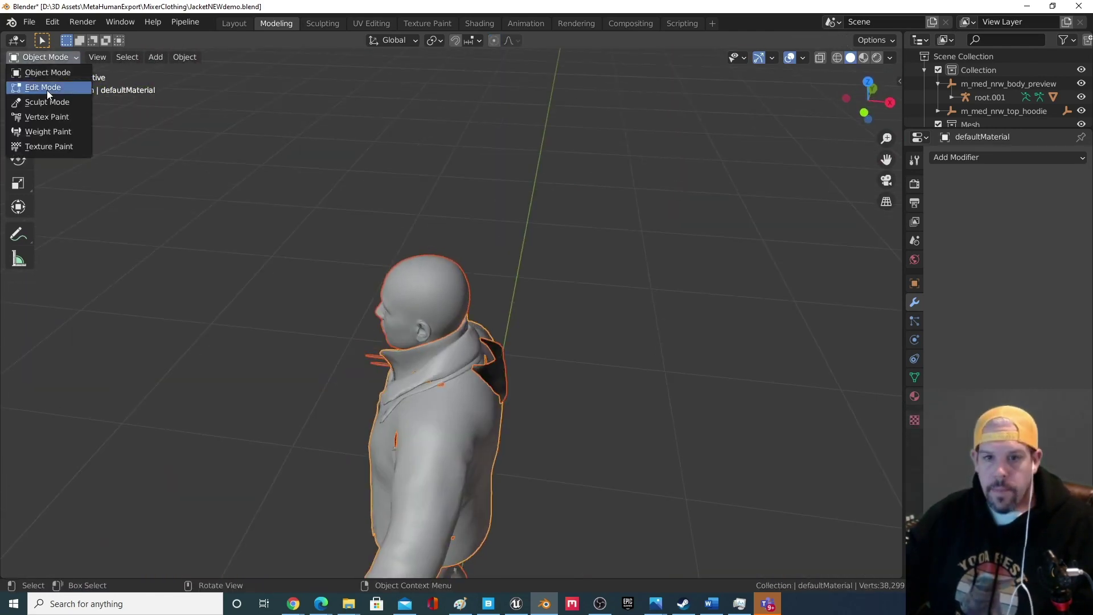
{"action": "left_click", "coordinate": [43, 88]}
{"action": "middle_click_drag", "start_coordinate": [285, 257], "coordinate": [402, 354]}
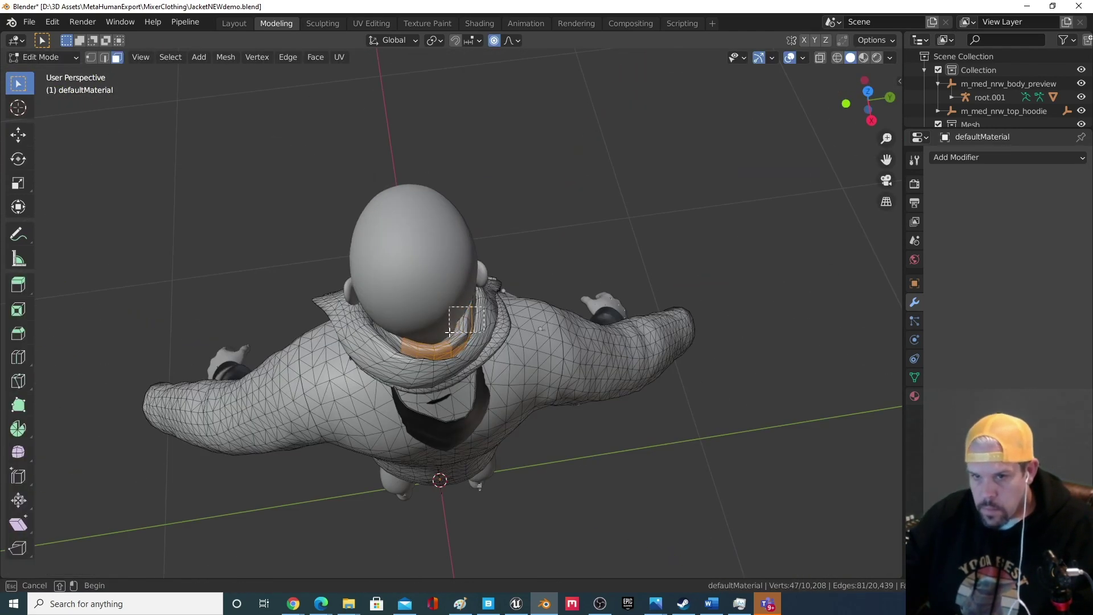
{"action": "left_click_drag", "start_coordinate": [449, 332], "coordinate": [449, 333]}
{"action": "middle_click_drag", "start_coordinate": [449, 333], "coordinate": [580, 377]}
Return to Object Mode and select the body mesh.
{"action": "key", "text": "Tab"}
{"action": "scroll", "coordinate": [579, 377], "scroll_direction": "down", "scroll_amount": 2}
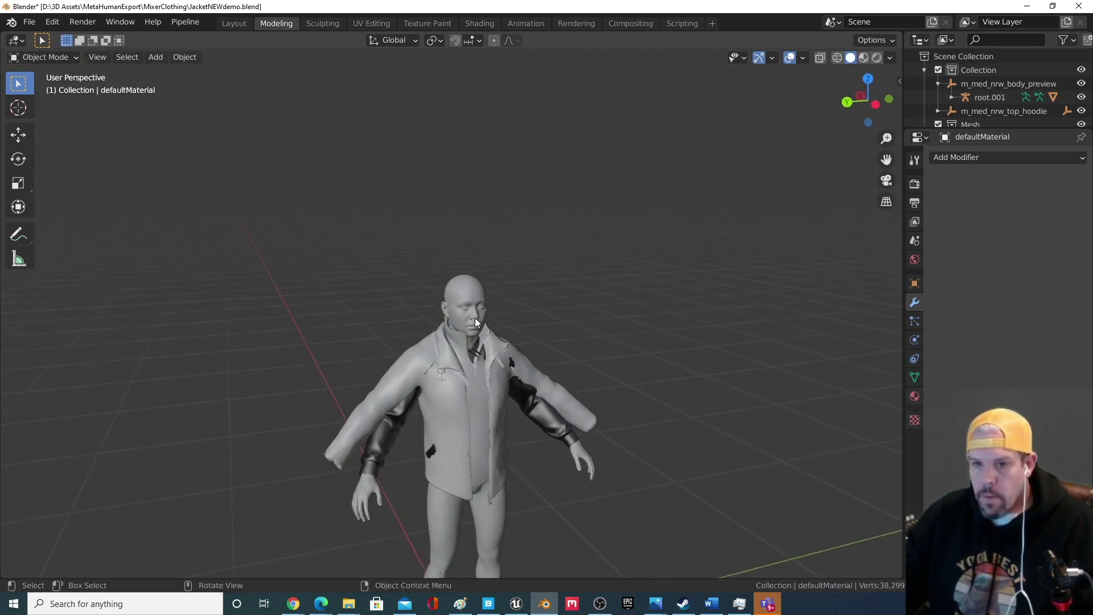
{"action": "left_click", "coordinate": [475, 320]}
Hide the body mesh and select the body's root.001 armature.
{"action": "key", "text": "h"}
{"action": "scroll", "coordinate": [568, 261], "scroll_direction": "up", "scroll_amount": 1}
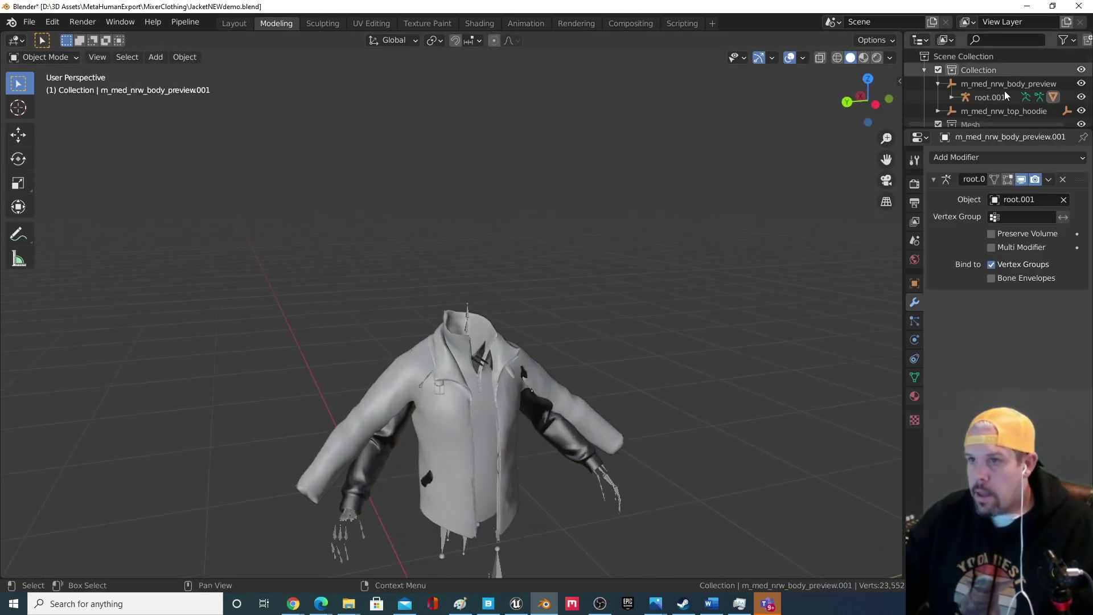
{"action": "left_click", "coordinate": [990, 97]}
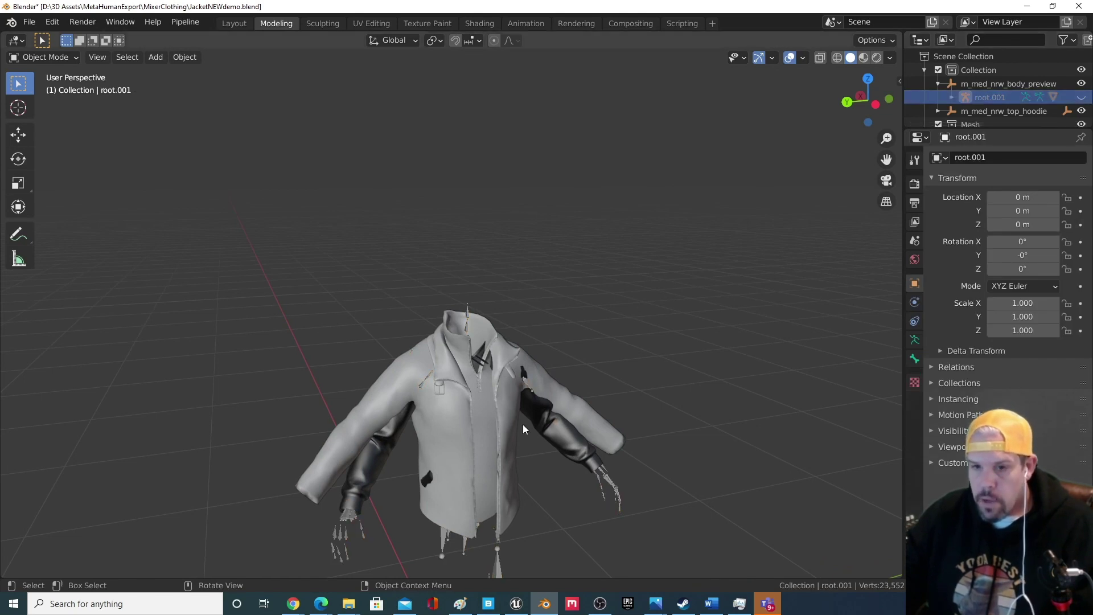
{"action": "middle_click_drag", "start_coordinate": [579, 412], "coordinate": [431, 470]}
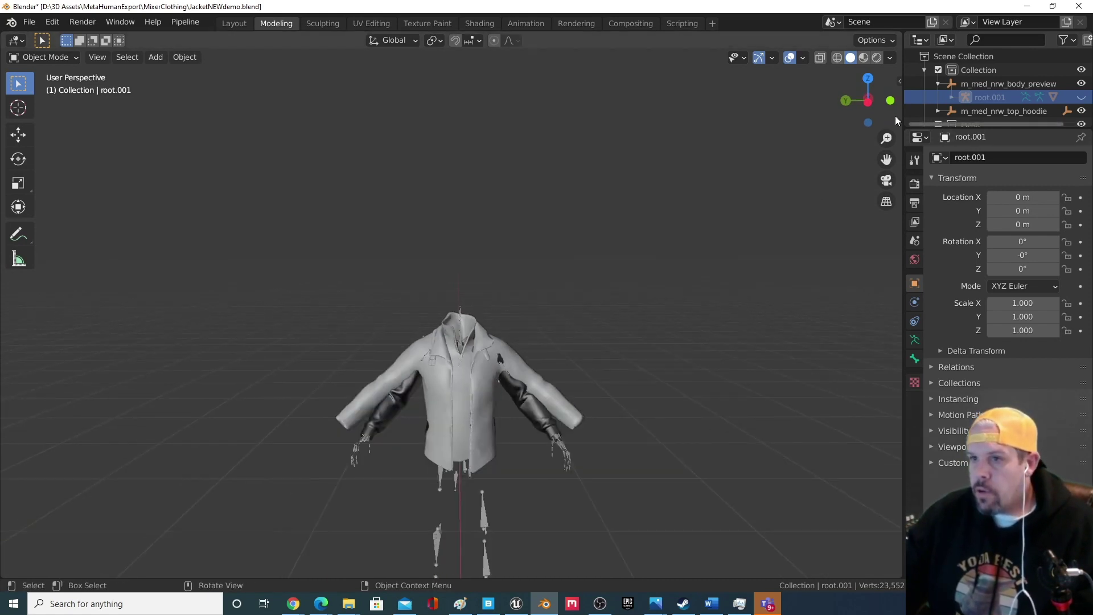
Enlarge the Outliner, collapse m_med_nrw_body_preview, and expand m_med_nrw_top_hoodie and its root.
{"action": "left_click_drag", "start_coordinate": [903, 115], "coordinate": [851, 119]}
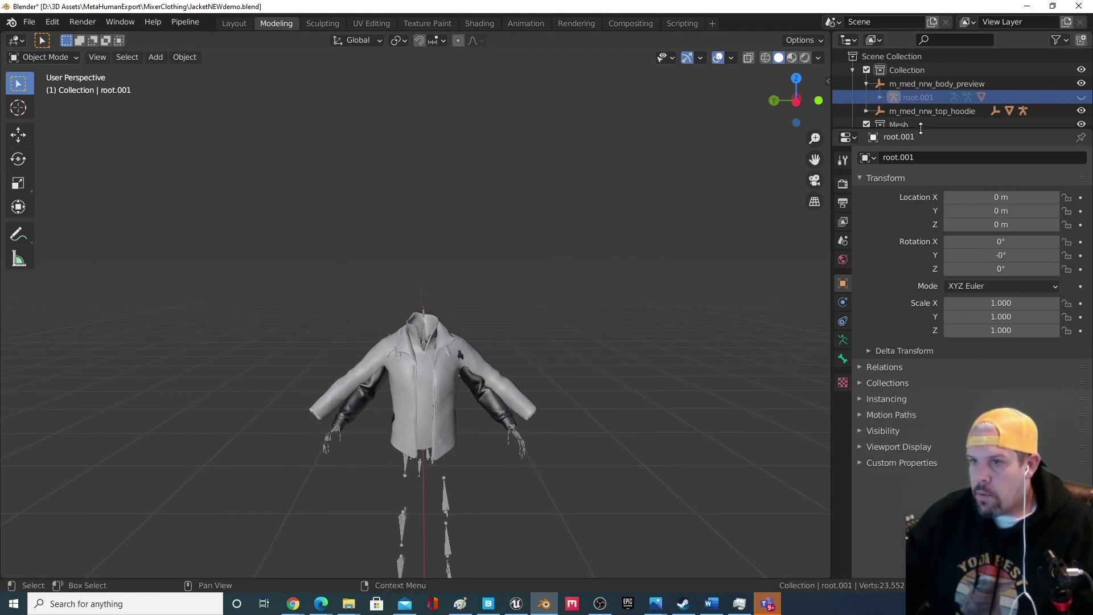
{"action": "left_click_drag", "start_coordinate": [921, 129], "coordinate": [920, 252]}
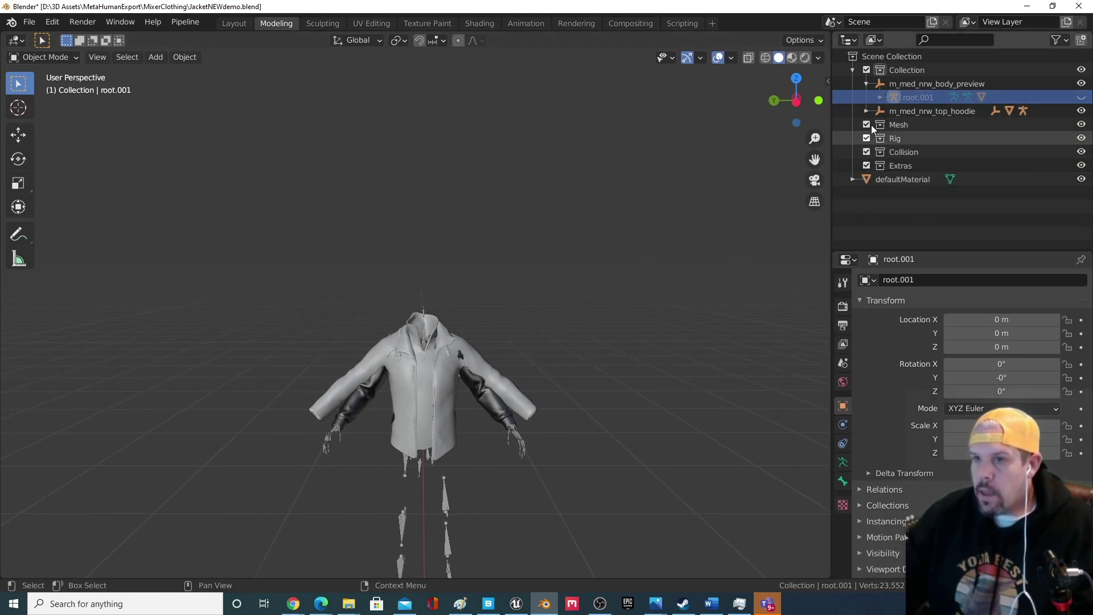
{"action": "left_click", "coordinate": [912, 84]}
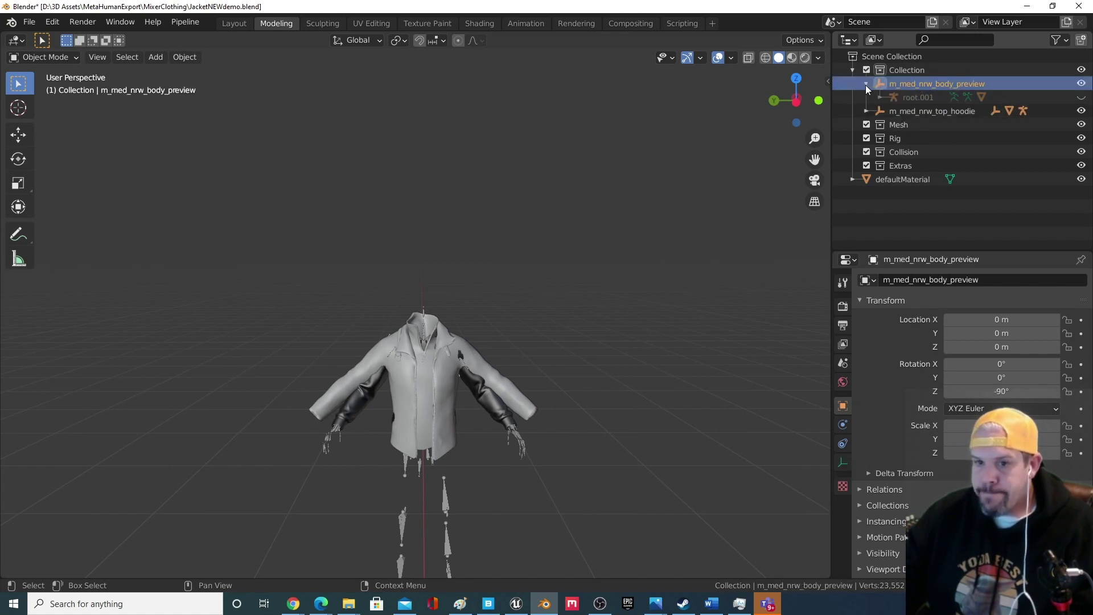
{"action": "left_click", "coordinate": [865, 84]}
{"action": "left_click", "coordinate": [922, 98]}
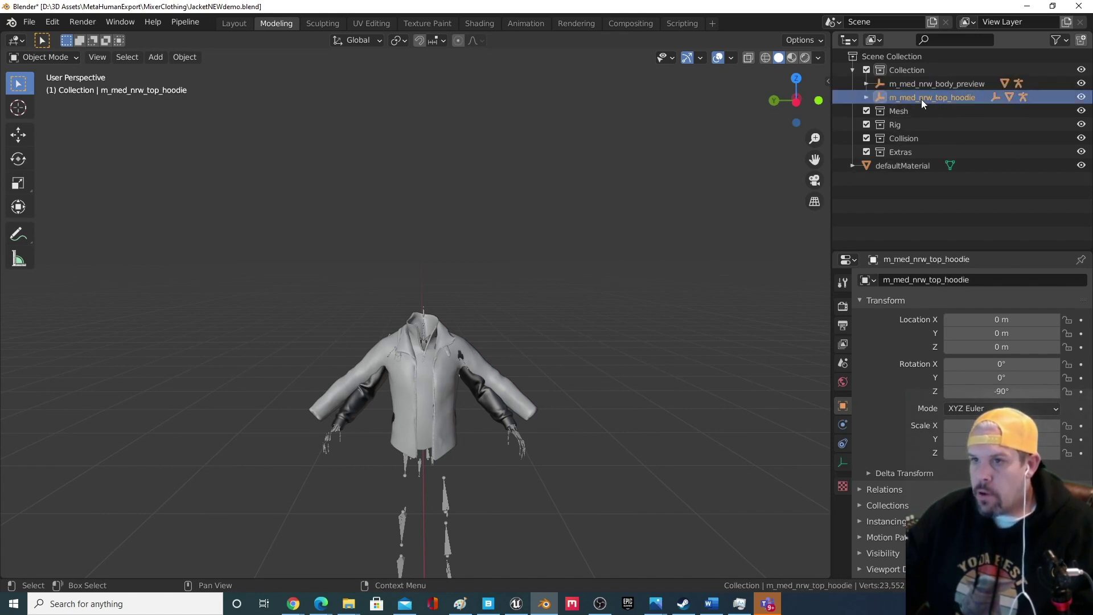
{"action": "left_click", "coordinate": [867, 97]}
{"action": "left_click", "coordinate": [880, 124]}
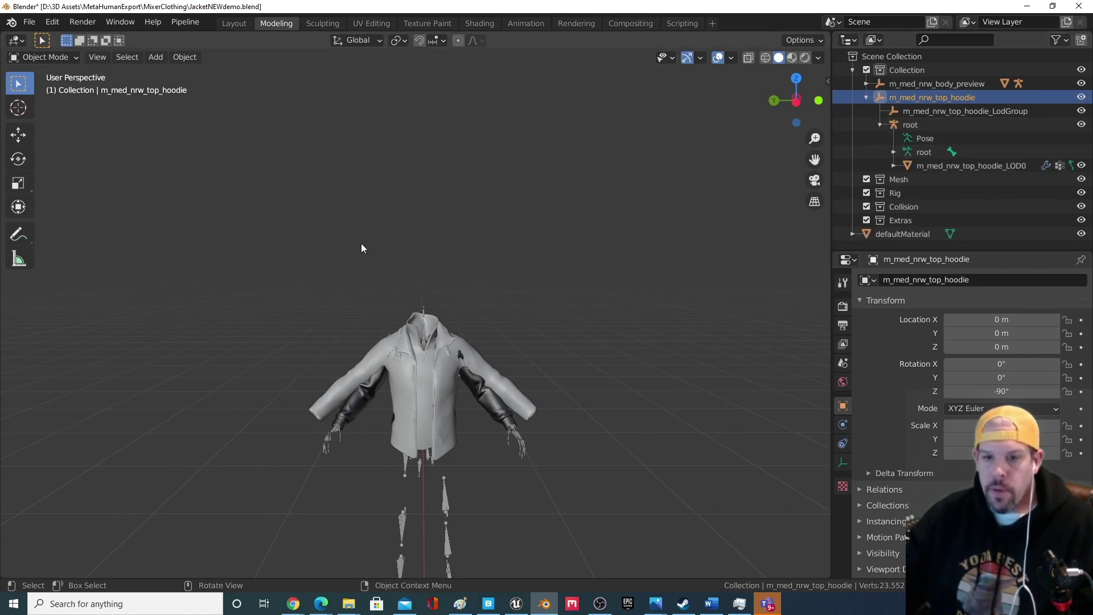
Select the hoodie's root armature and put it into Pose Mode via the Outliner's Pose entry.
{"action": "left_click", "coordinate": [521, 447]}
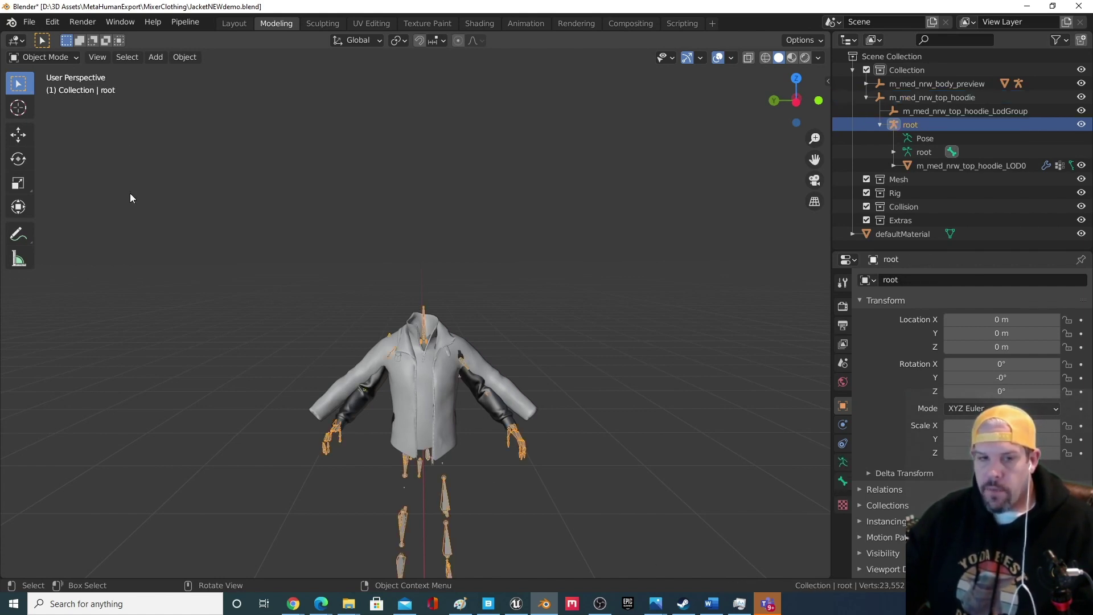
{"action": "left_click", "coordinate": [58, 59]}
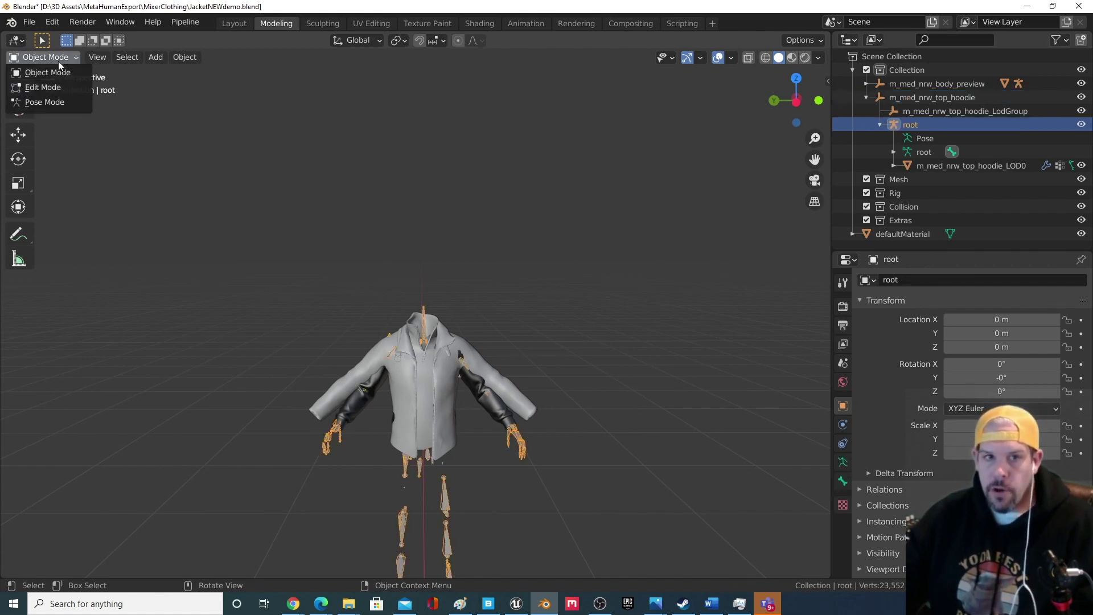
{"action": "left_click", "coordinate": [58, 100]}
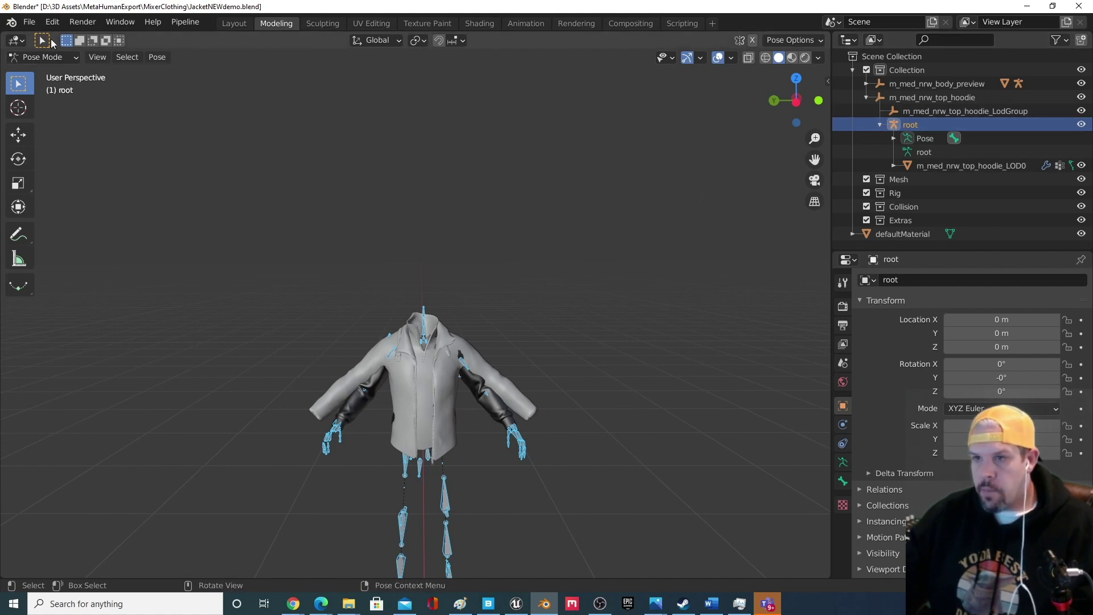
{"action": "left_click", "coordinate": [46, 57]}
{"action": "left_click", "coordinate": [52, 72]}
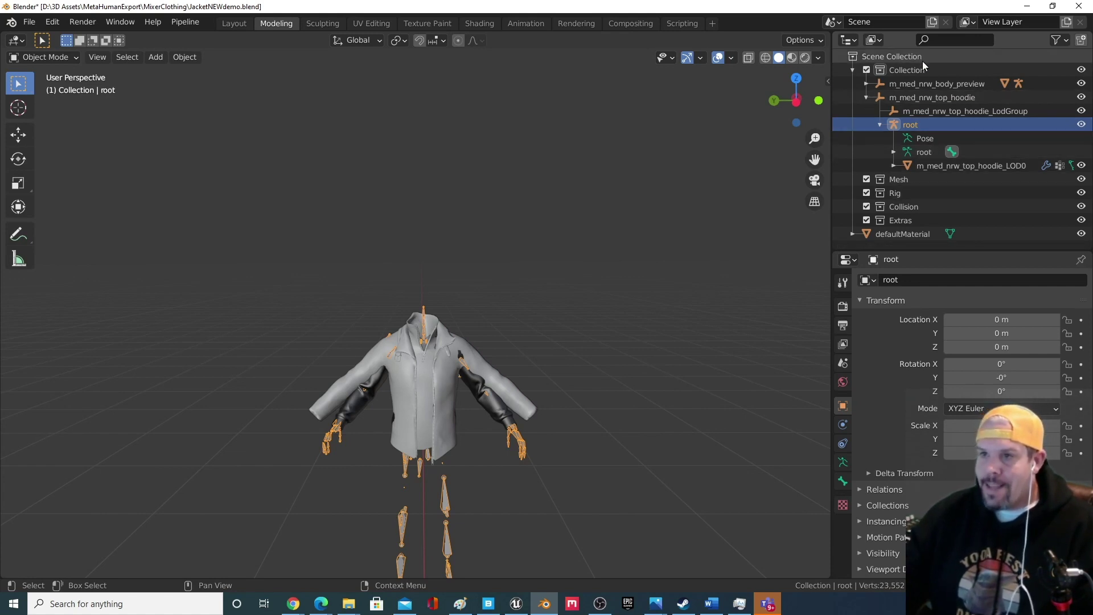
{"action": "left_click", "coordinate": [923, 141]}
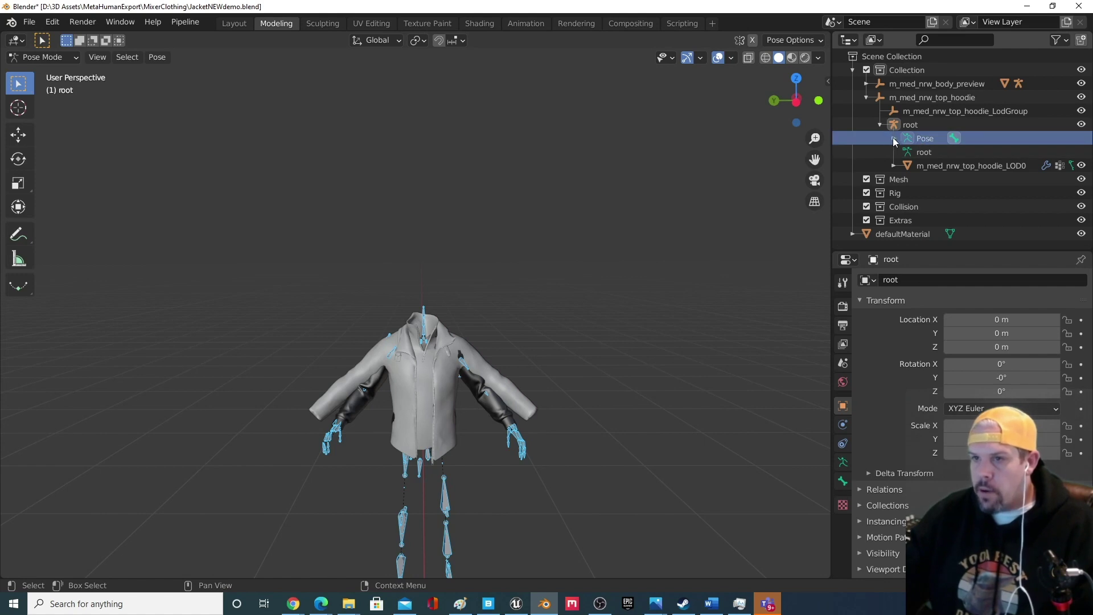
Expand the bone chain from pelvis through spine_01–spine_05 to reveal the clavicles.
{"action": "scroll", "coordinate": [894, 138], "scroll_direction": "down", "scroll_amount": 1}
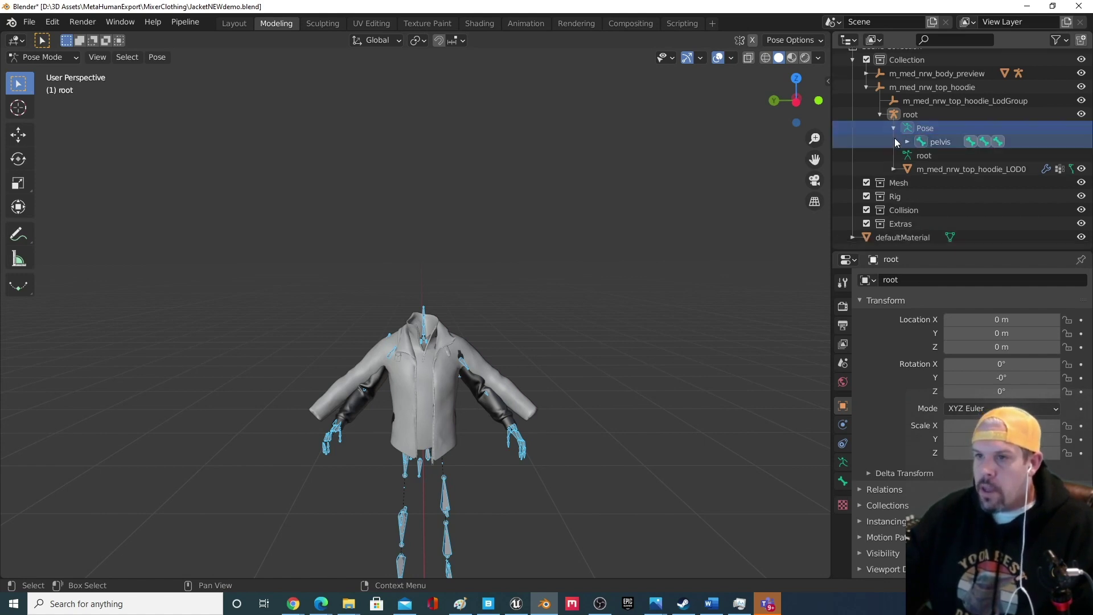
{"action": "left_click", "coordinate": [907, 142]}
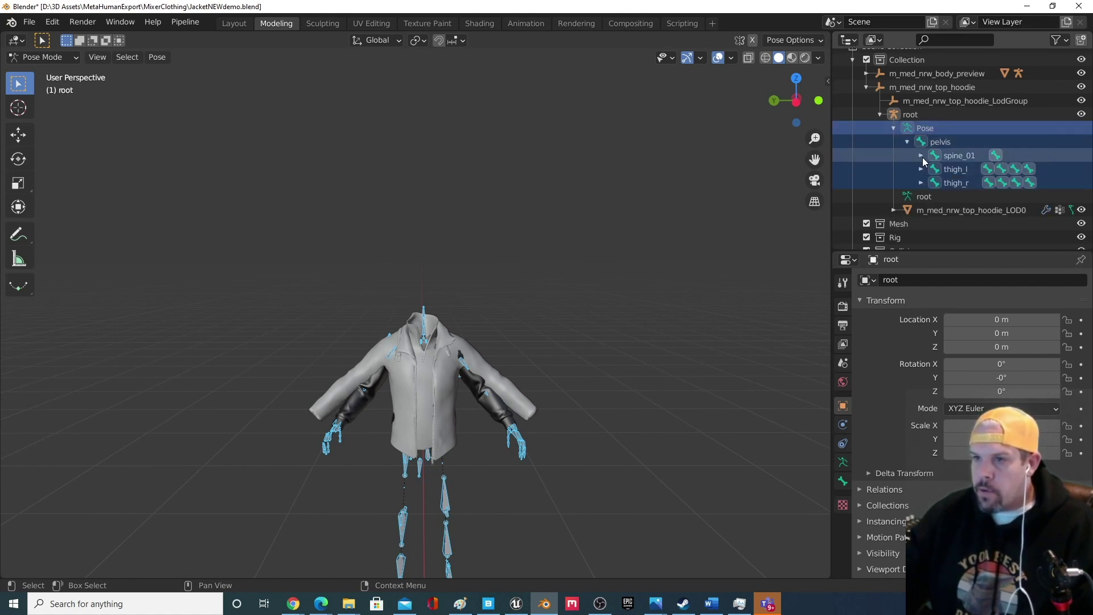
{"action": "left_click", "coordinate": [921, 156]}
{"action": "scroll", "coordinate": [932, 157], "scroll_direction": "down", "scroll_amount": 2}
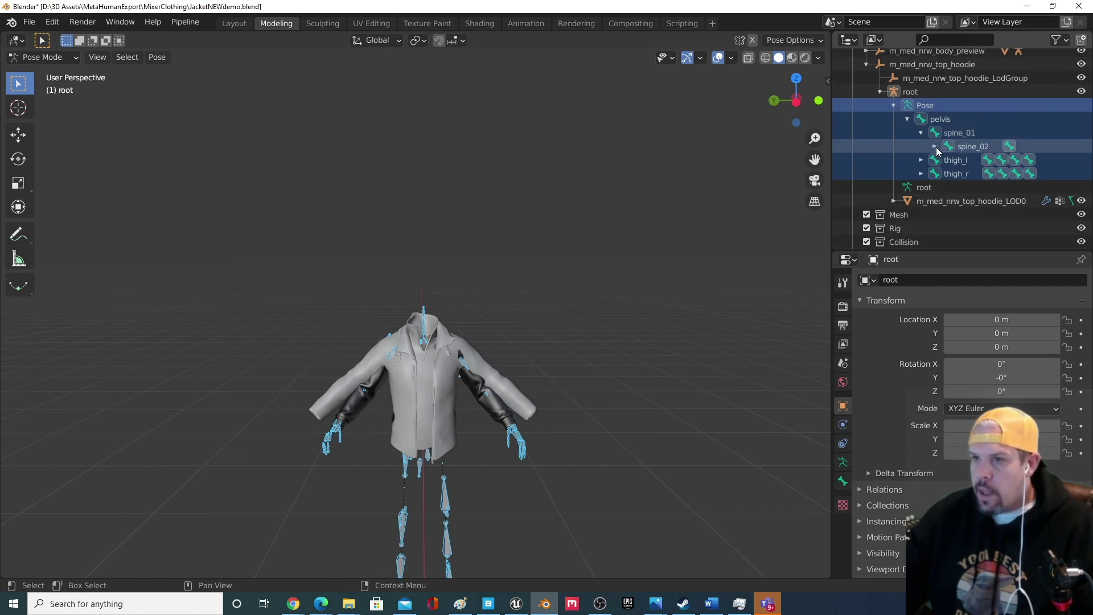
{"action": "left_click", "coordinate": [935, 147]}
{"action": "left_click", "coordinate": [948, 161]}
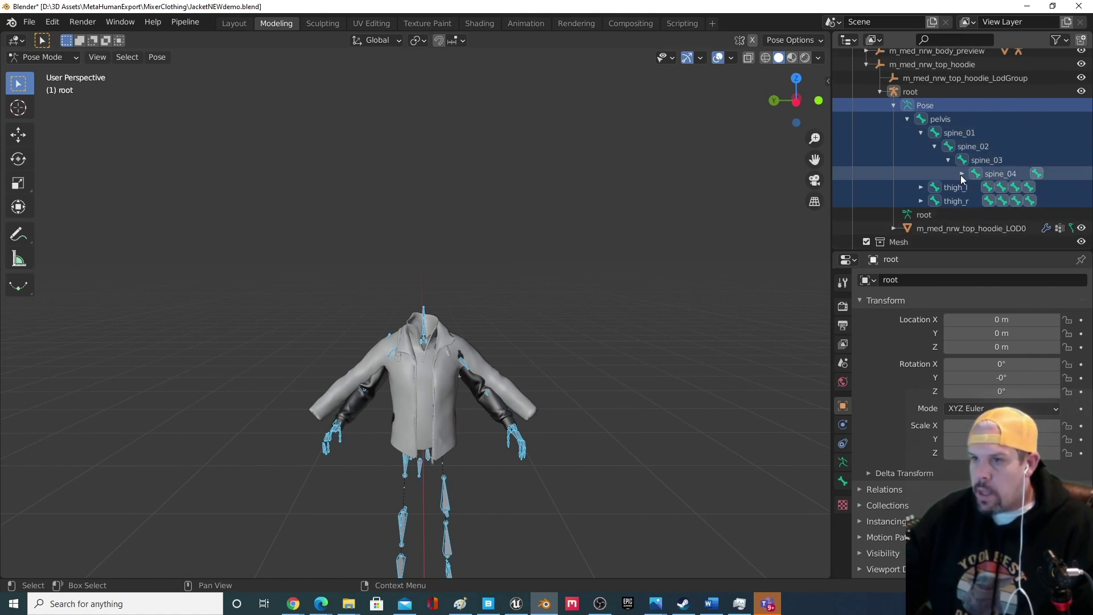
{"action": "left_click", "coordinate": [962, 174]}
{"action": "left_click", "coordinate": [976, 187]}
{"action": "scroll", "coordinate": [989, 180], "scroll_direction": "down", "scroll_amount": 4}
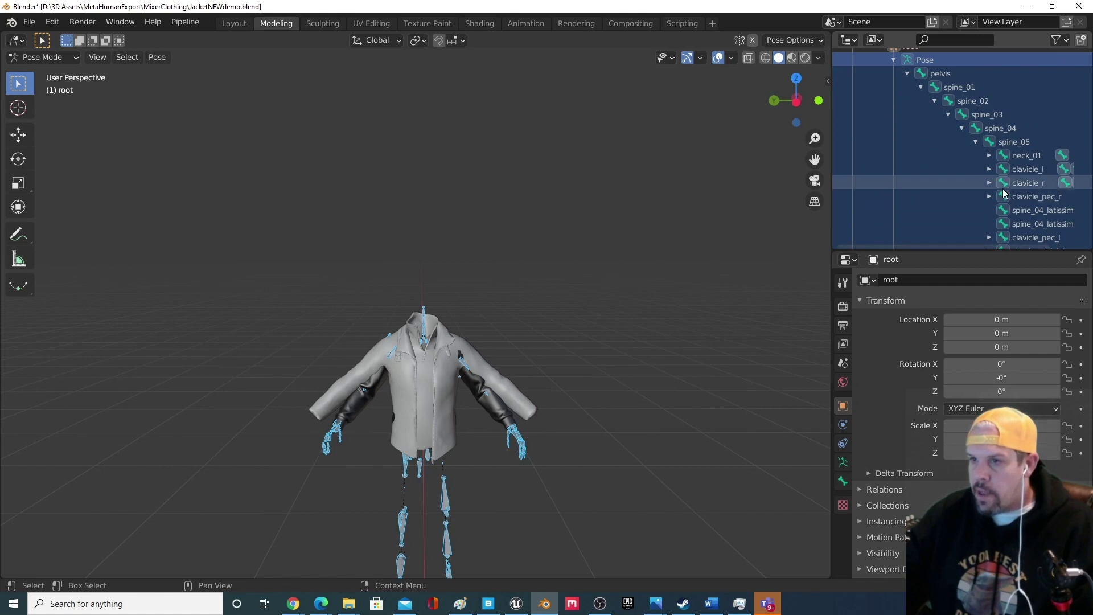
{"action": "scroll", "coordinate": [1025, 168], "scroll_direction": "down", "scroll_amount": 2}
Rotate the clavicle_l bone and check the jacket's deformation.
{"action": "left_click", "coordinate": [1048, 148]}
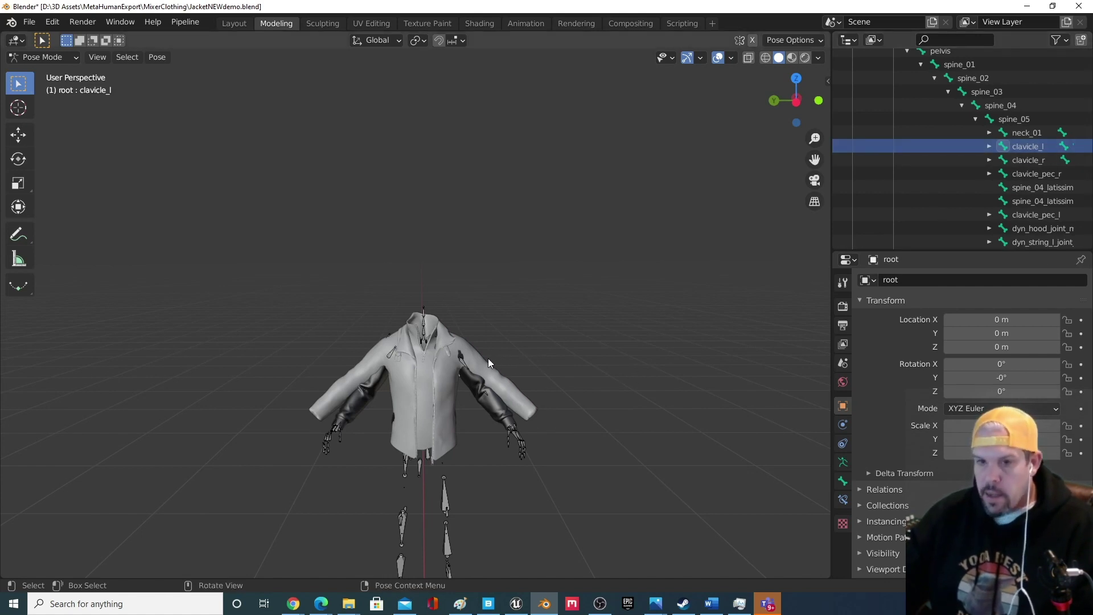
{"action": "key", "text": "r"}
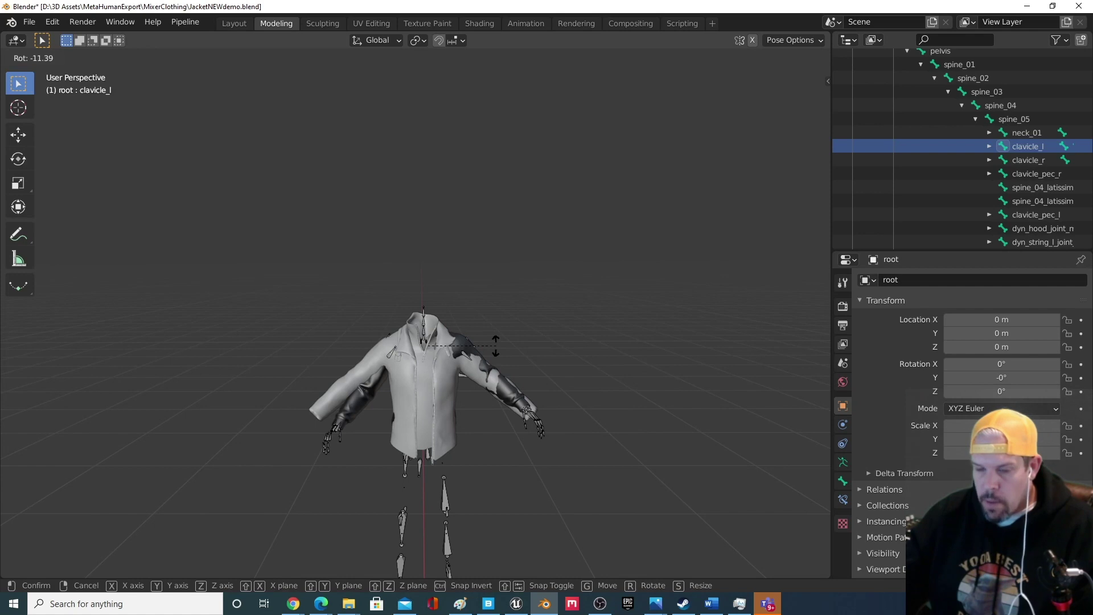
{"action": "left_click", "coordinate": [496, 348]}
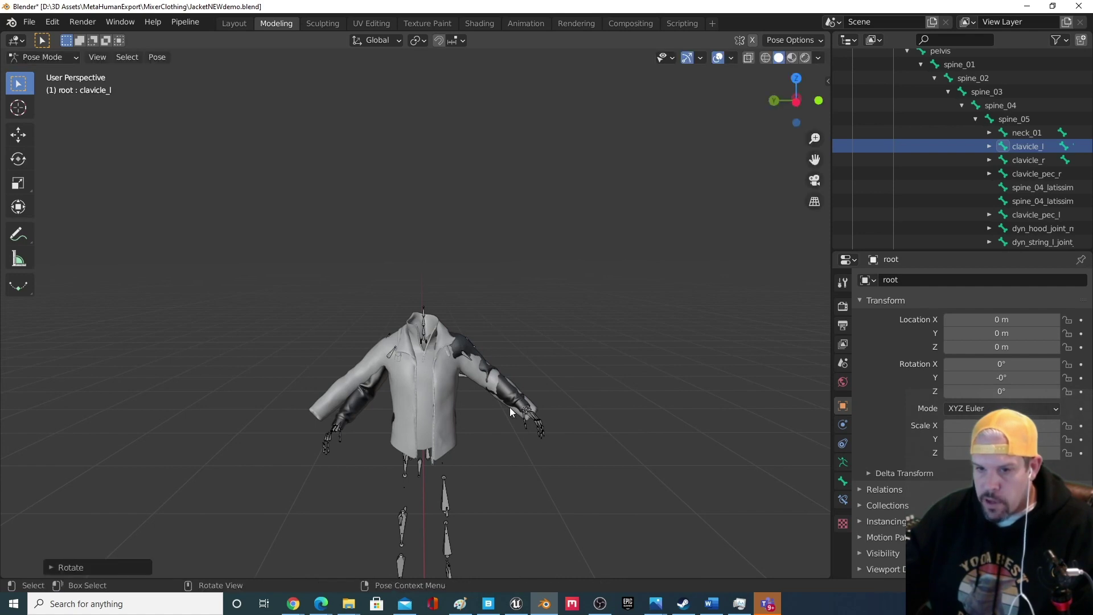
{"action": "middle_click_drag", "start_coordinate": [504, 422], "coordinate": [532, 417]}
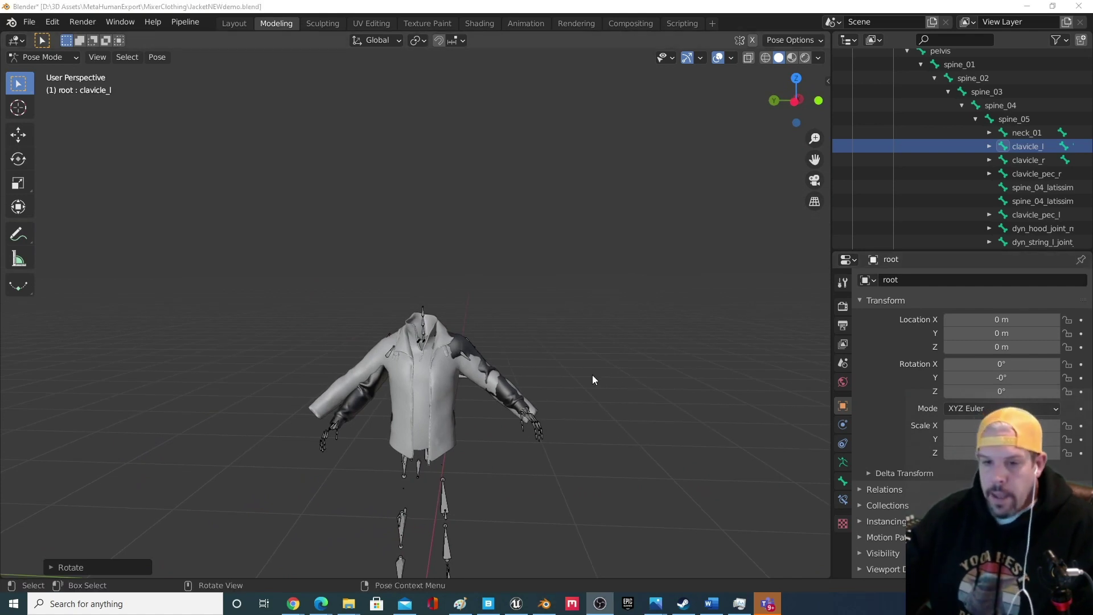
{"action": "middle_click_drag", "start_coordinate": [593, 375], "coordinate": [655, 341]}
Rotate the clavicle_r bone and inspect the jacket from several angles.
{"action": "left_click", "coordinate": [1025, 161]}
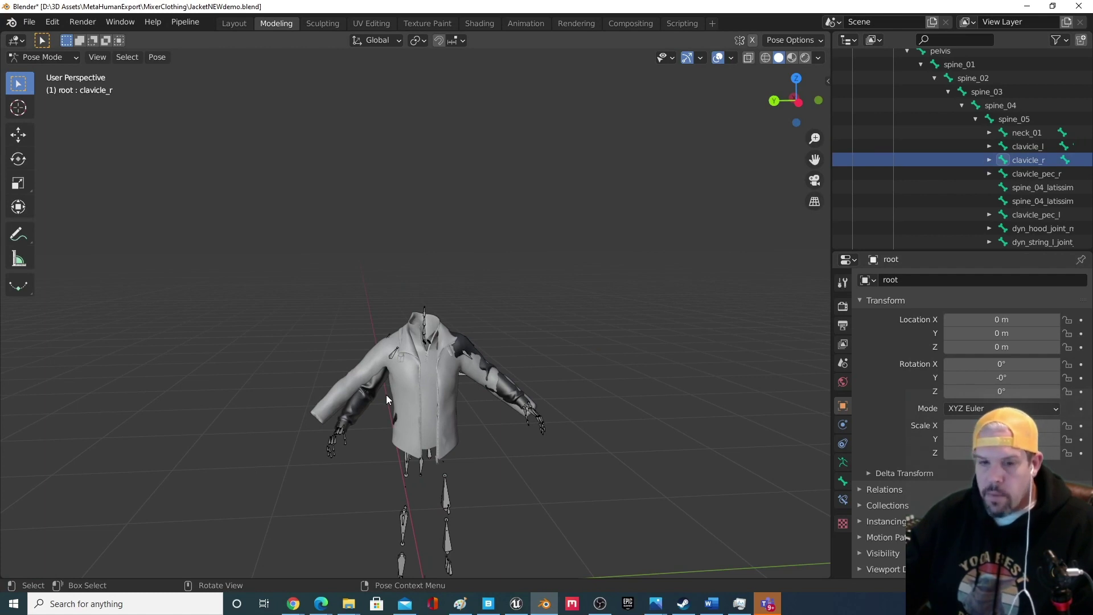
{"action": "key", "text": "r"}
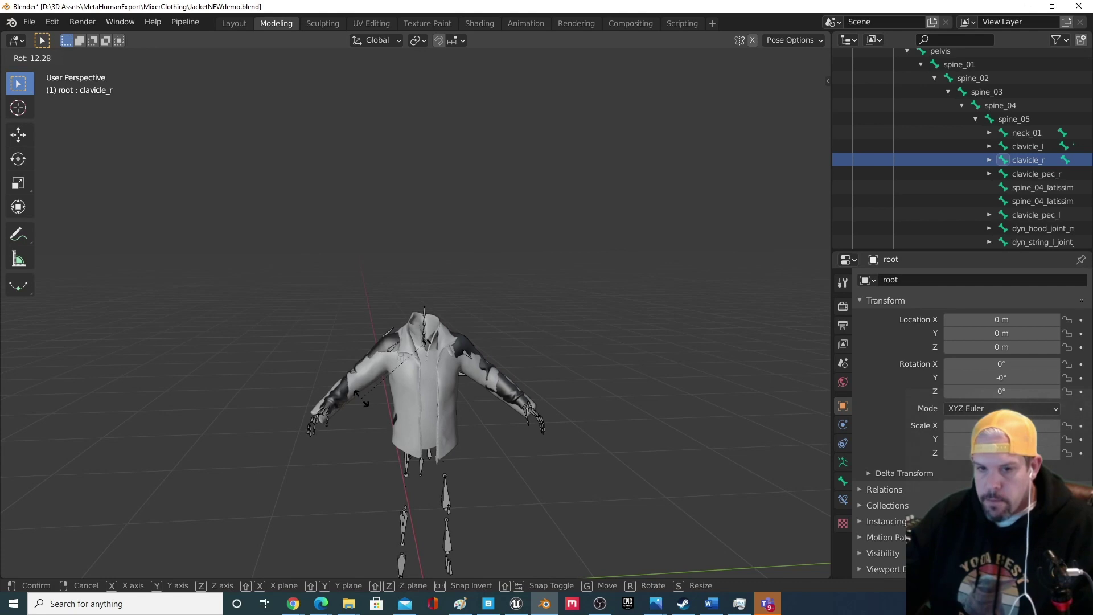
{"action": "left_click", "coordinate": [361, 401]}
{"action": "mouse_move", "coordinate": [325, 408]}
{"action": "middle_mouse_down"}
{"action": "mouse_move", "coordinate": [354, 423]}
{"action": "mouse_move", "coordinate": [470, 428]}
{"action": "mouse_move", "coordinate": [445, 493]}
{"action": "mouse_move", "coordinate": [307, 444]}
{"action": "mouse_move", "coordinate": [323, 416]}
{"action": "middle_mouse_up"}
{"action": "middle_click_drag", "start_coordinate": [537, 416], "coordinate": [607, 540]}
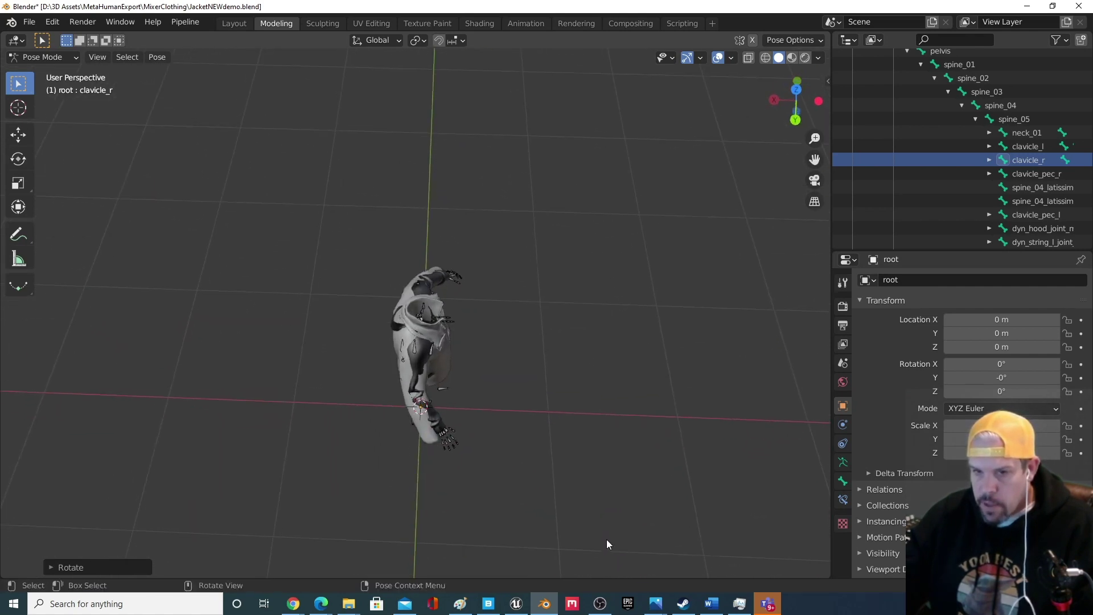
{"action": "middle_click_drag", "start_coordinate": [446, 501], "coordinate": [493, 450]}
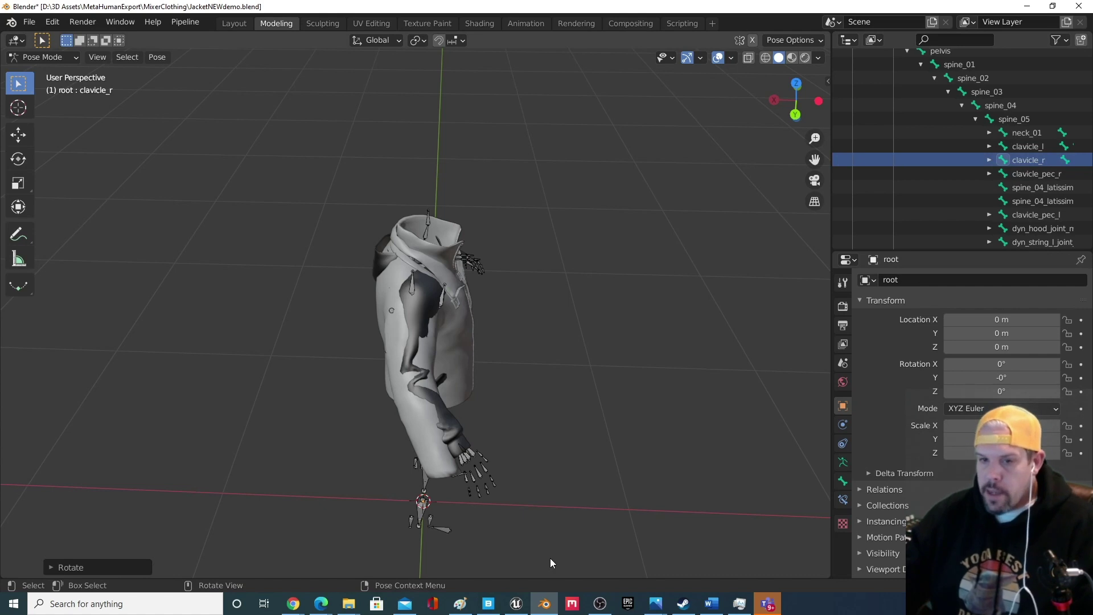
Rotate the upperarm_r bone under clavicle_r and inspect the sleeve.
{"action": "left_click", "coordinate": [990, 160]}
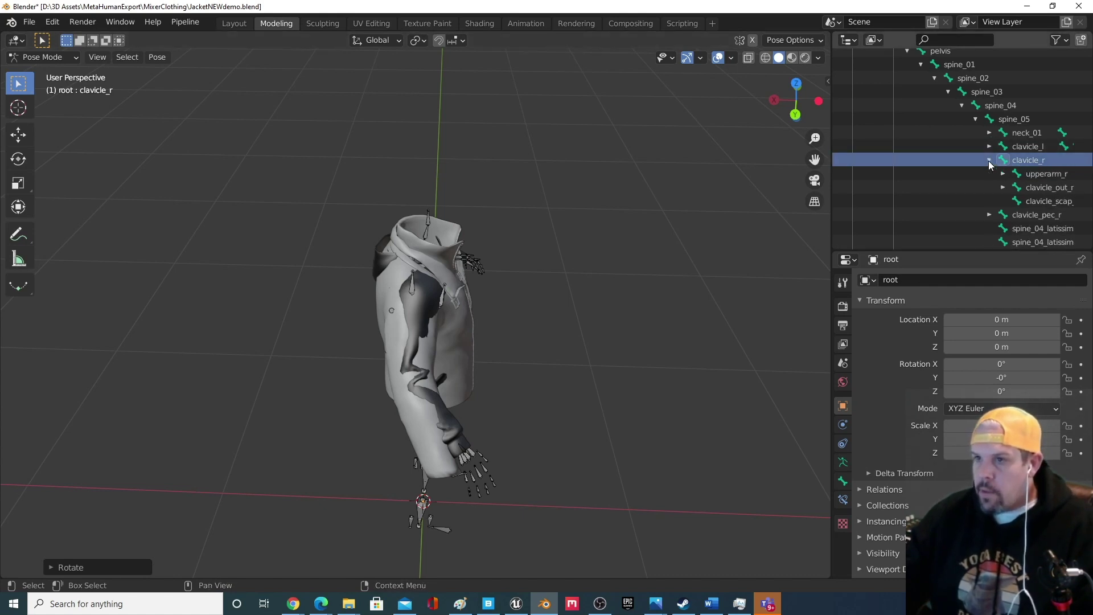
{"action": "left_click", "coordinate": [1020, 173]}
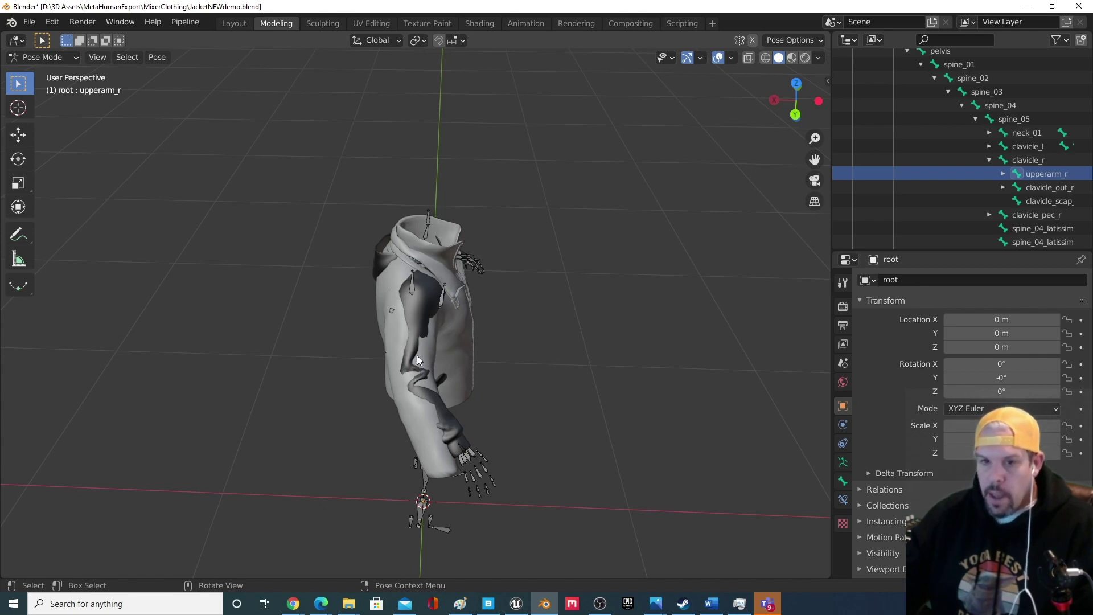
{"action": "key", "text": "r"}
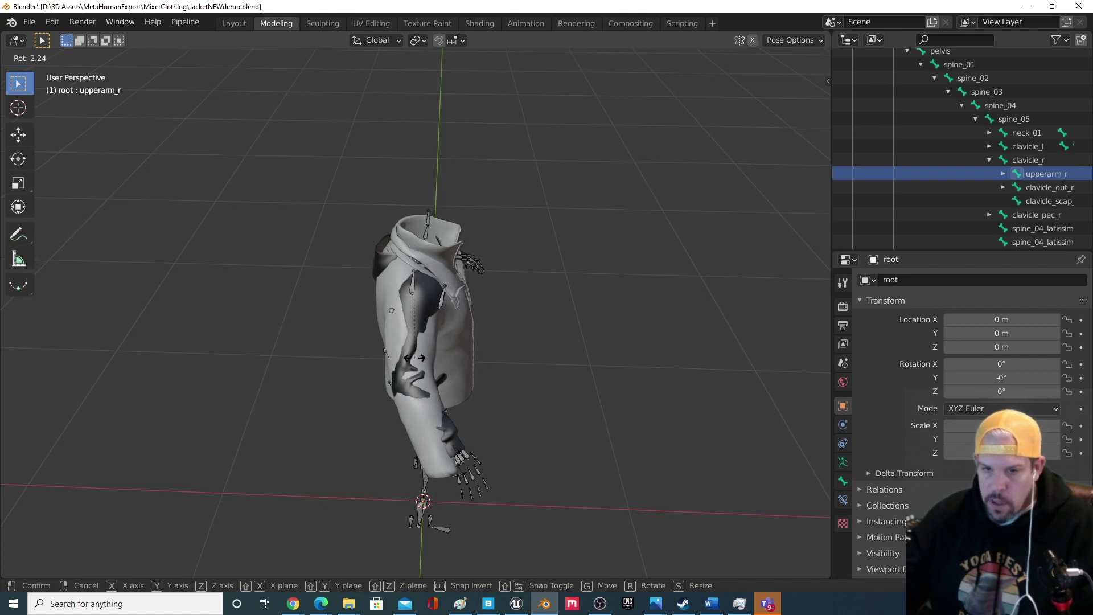
{"action": "left_click", "coordinate": [415, 358]}
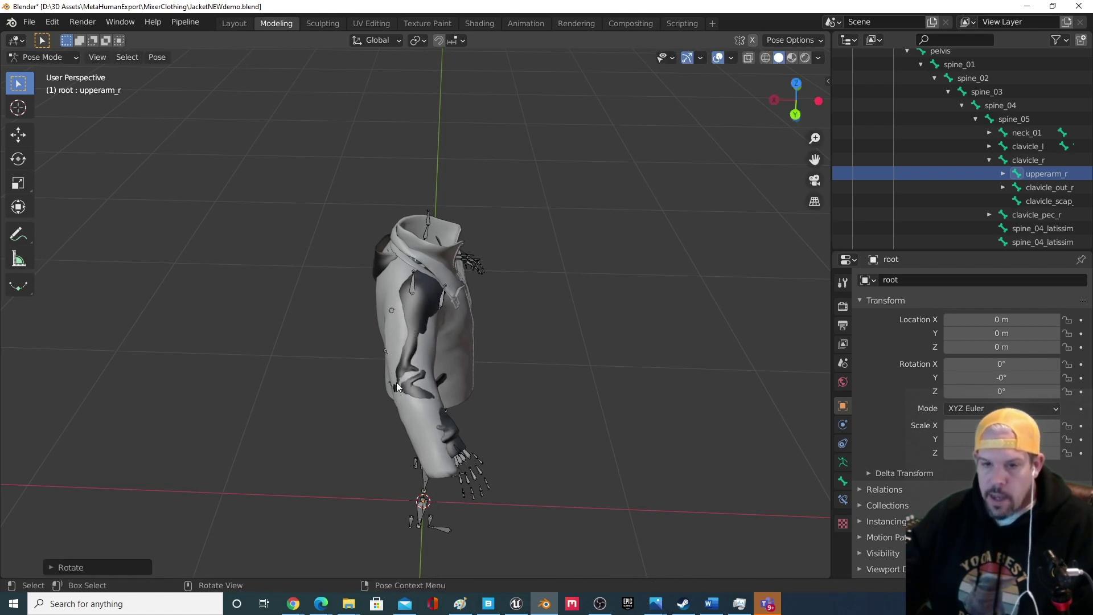
{"action": "middle_click_drag", "start_coordinate": [533, 376], "coordinate": [341, 409]}
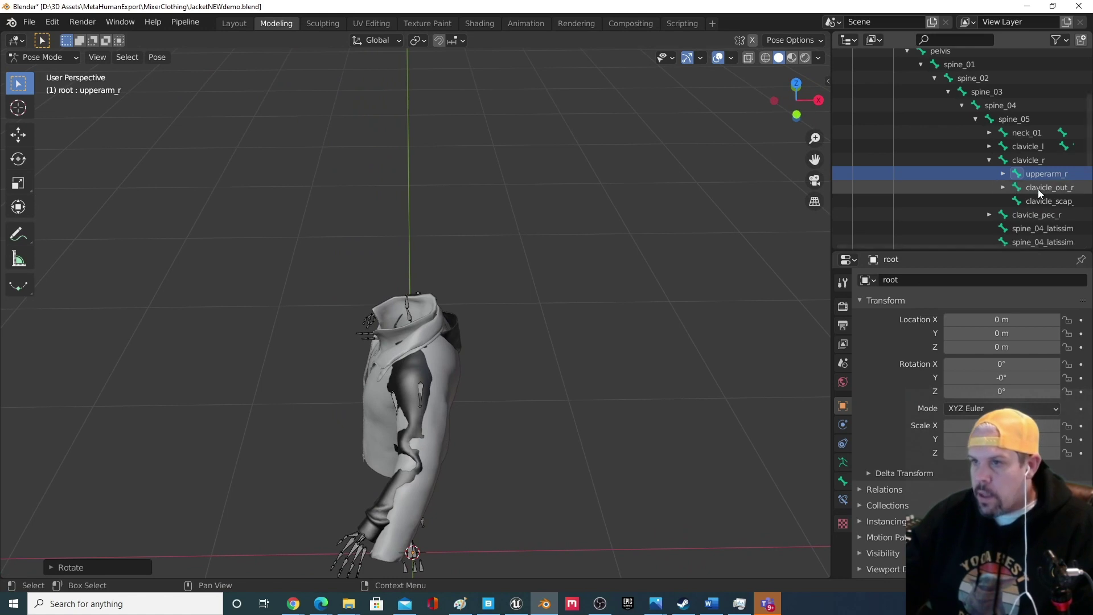
Rotate the upperarm_l bone under clavicle_l.
{"action": "left_click", "coordinate": [990, 160]}
{"action": "left_click", "coordinate": [990, 146]}
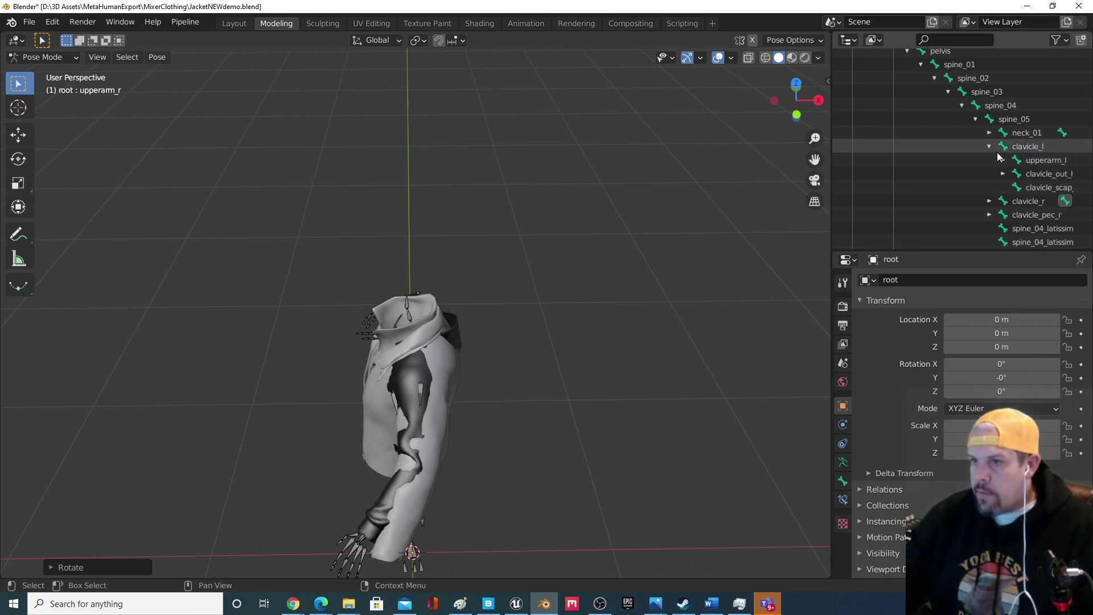
{"action": "left_click", "coordinate": [1025, 160]}
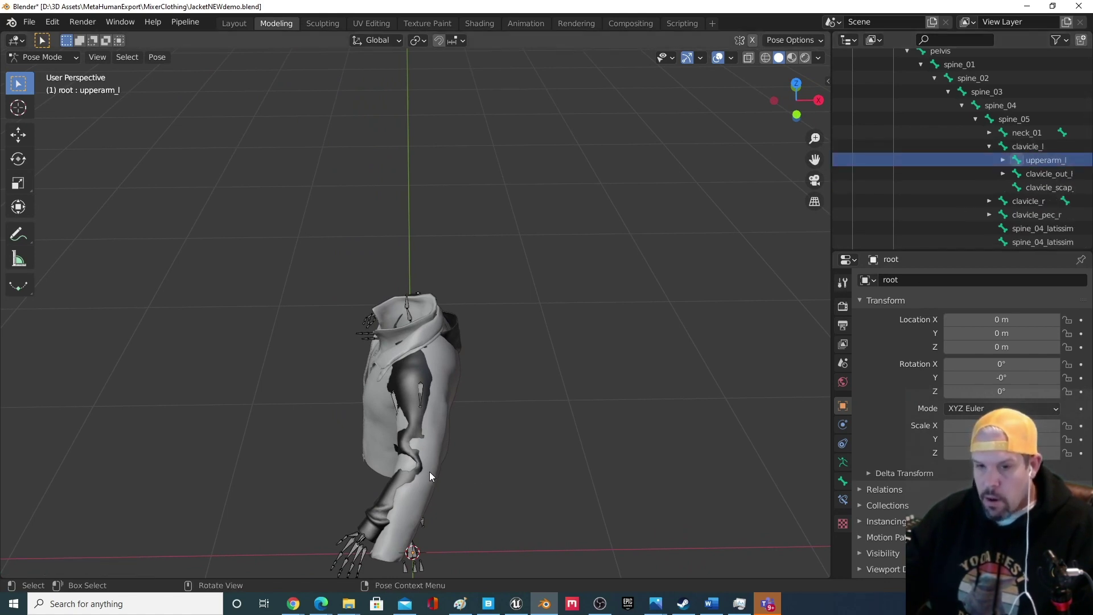
{"action": "key", "text": "r"}
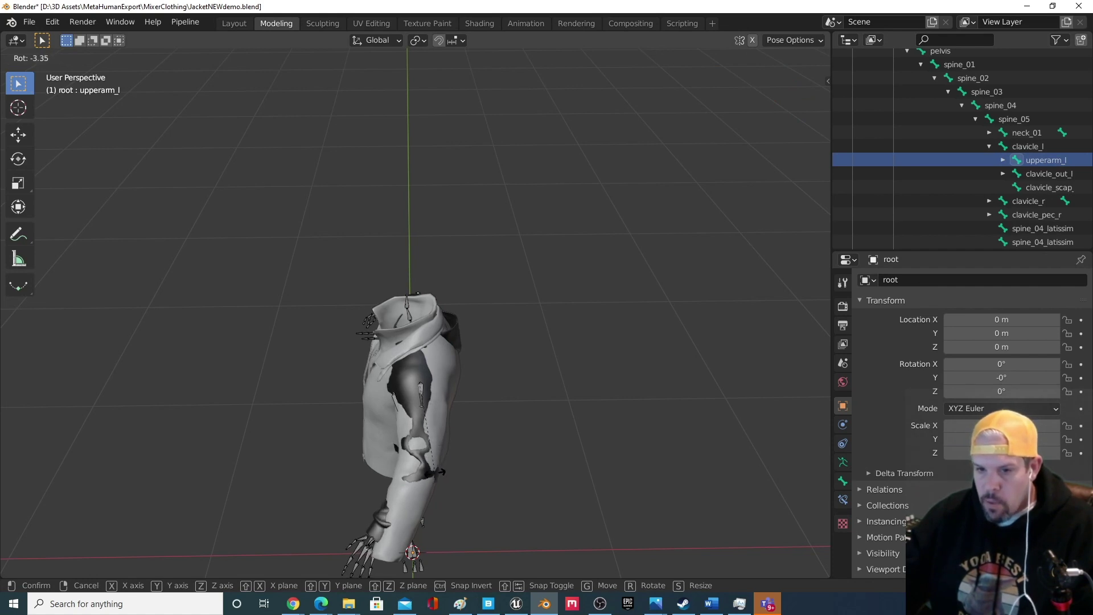
{"action": "left_click", "coordinate": [434, 476]}
{"action": "middle_click_drag", "start_coordinate": [434, 477], "coordinate": [758, 476]}
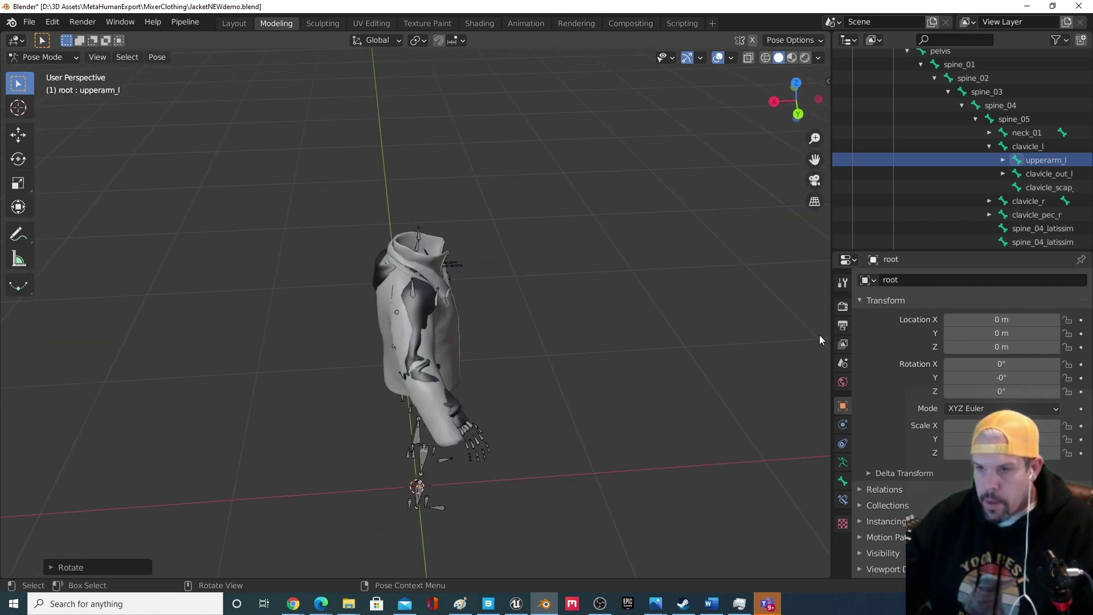
Rotate the upperarm_r bone again from the expanded clavicle_r branch.
{"action": "left_click", "coordinate": [989, 149]}
{"action": "left_click", "coordinate": [994, 161]}
{"action": "left_click", "coordinate": [989, 161]}
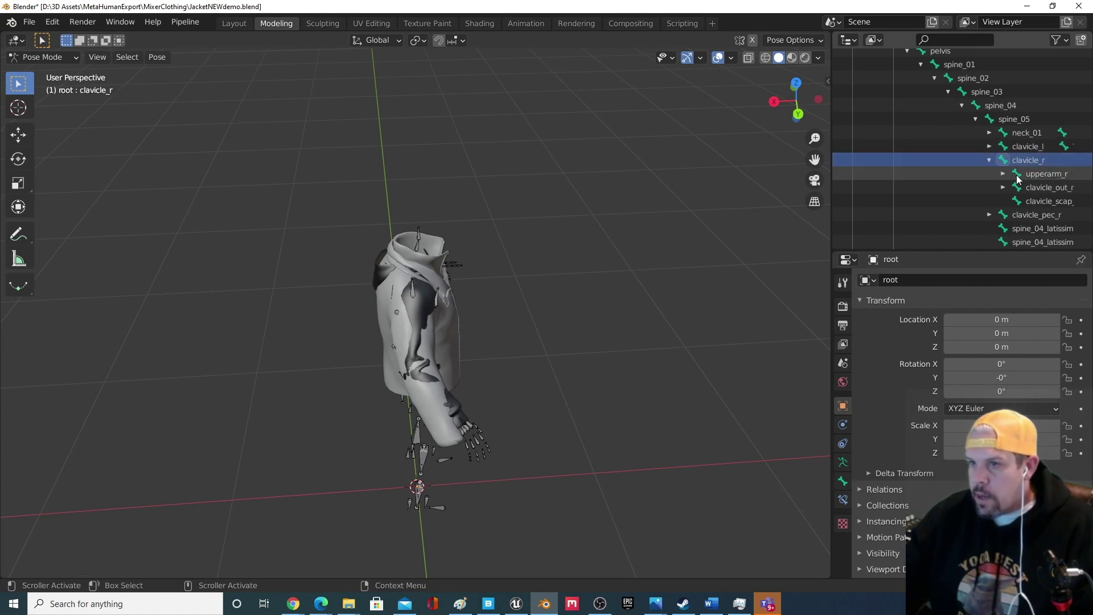
{"action": "left_click", "coordinate": [1042, 175]}
{"action": "key", "text": "r"}
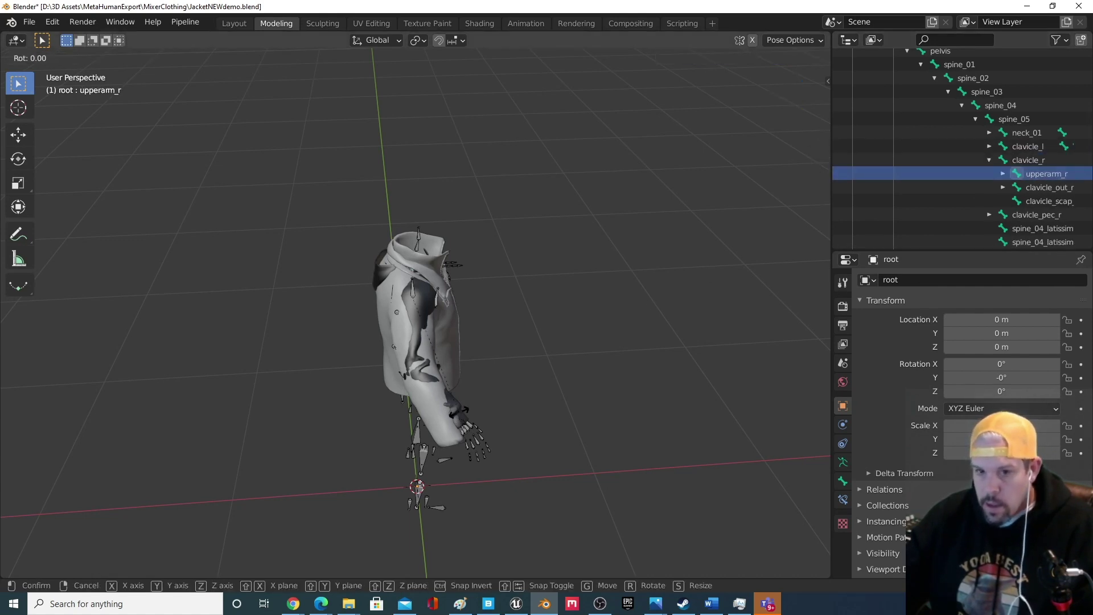
{"action": "left_click", "coordinate": [501, 404]}
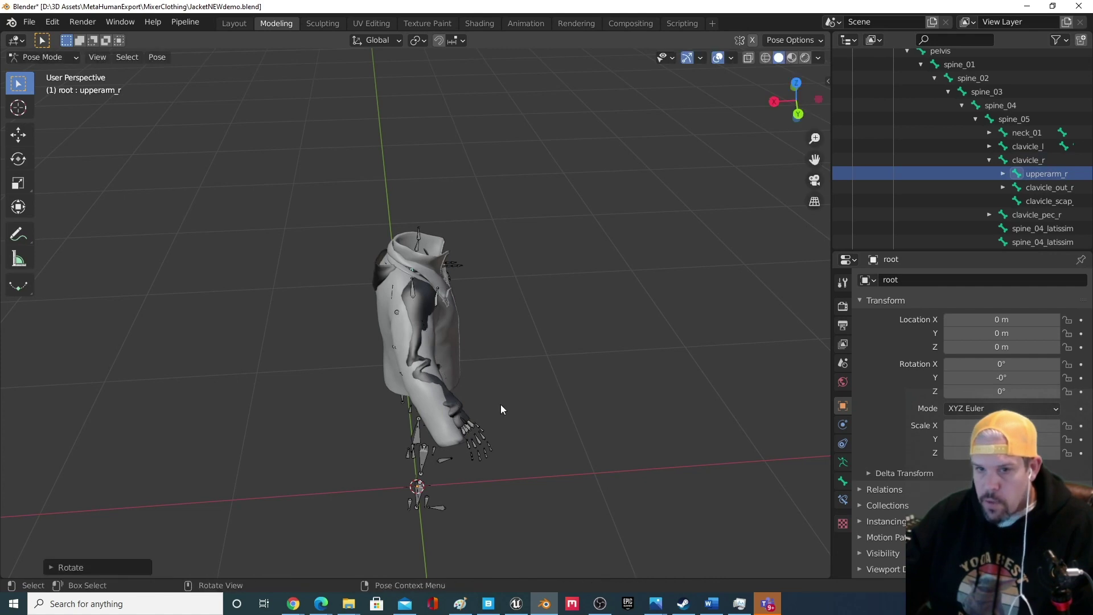
{"action": "middle_click_drag", "start_coordinate": [501, 404], "coordinate": [647, 428]}
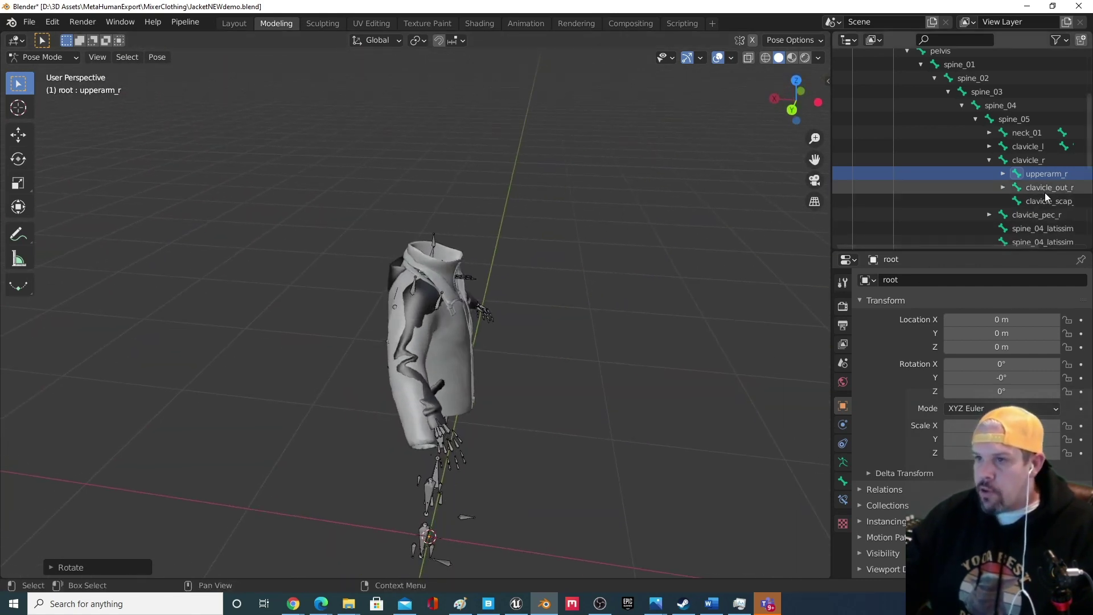
Rotate the lowerarm_r bone so the right sleeve bends with the forearm.
{"action": "left_click", "coordinate": [1002, 174]}
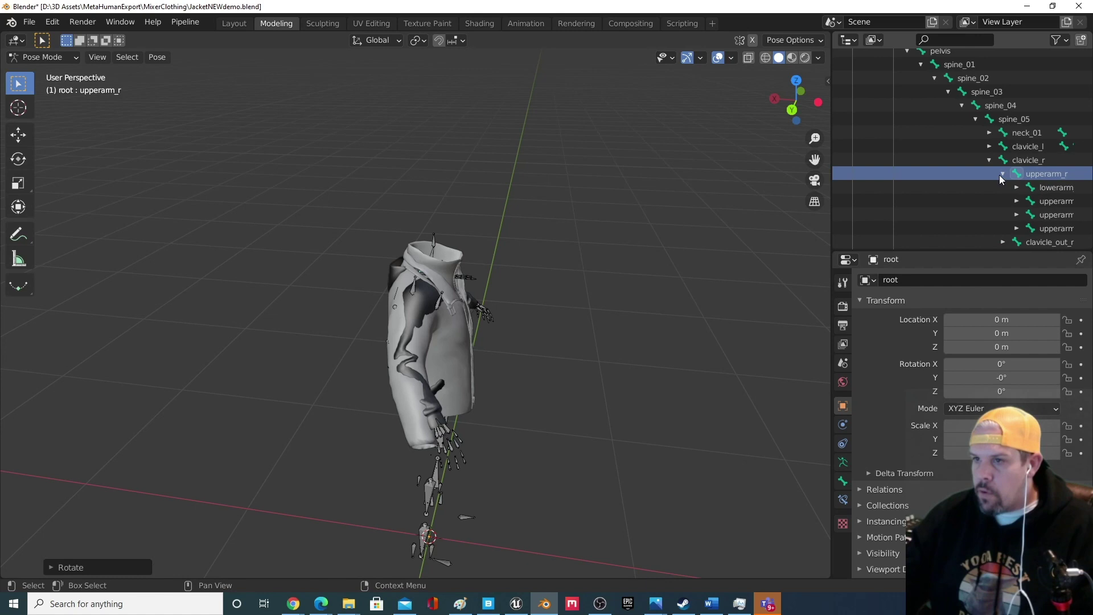
{"action": "left_click", "coordinate": [1049, 189]}
{"action": "middle_click_drag", "start_coordinate": [569, 374], "coordinate": [568, 398]}
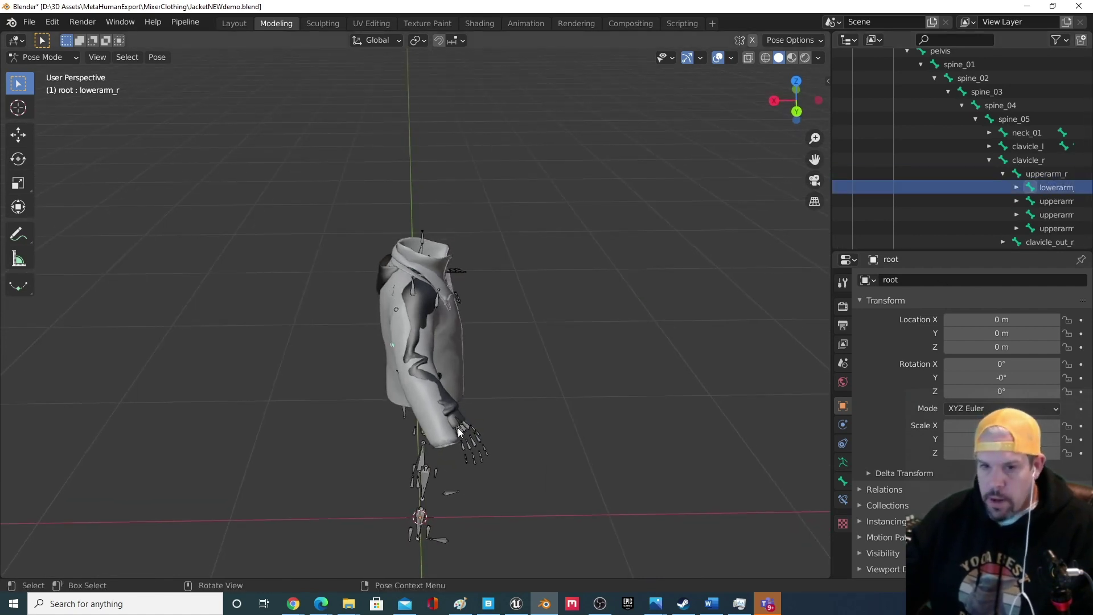
{"action": "key", "text": "r"}
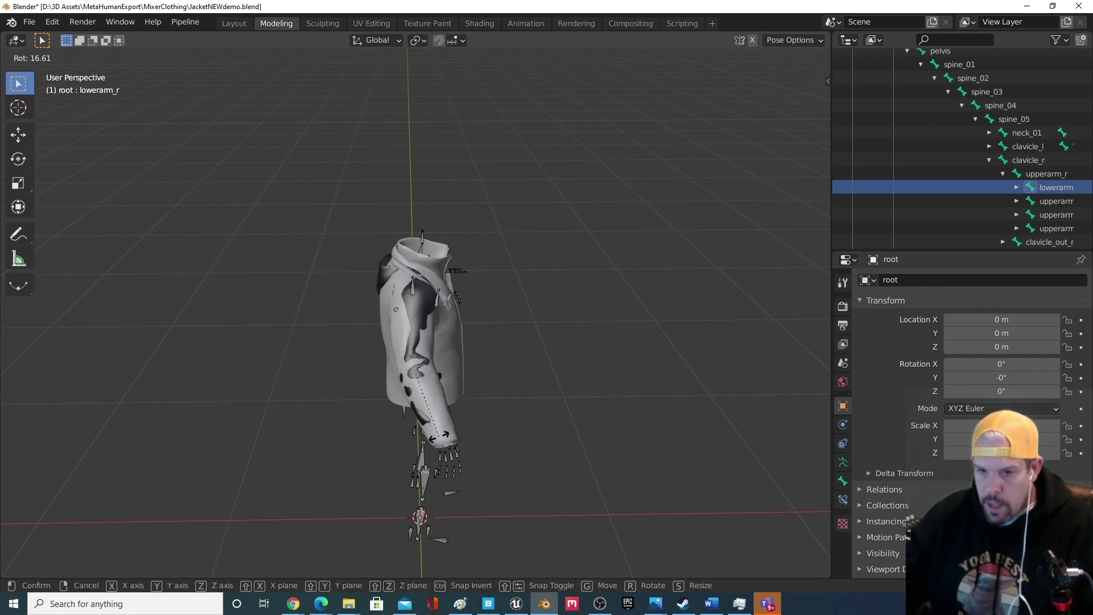
{"action": "left_click", "coordinate": [439, 436]}
{"action": "middle_click_drag", "start_coordinate": [439, 436], "coordinate": [421, 461]}
{"action": "left_click", "coordinate": [1002, 174]}
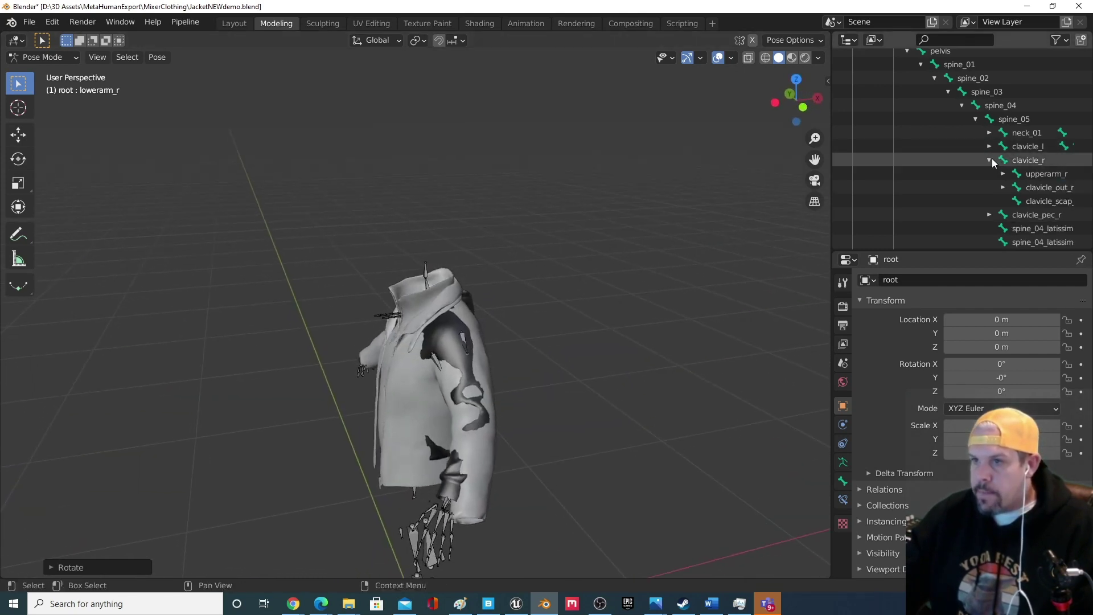
Expand clavicle_l and upperarm_l, then rotate the lowerarm_l bone.
{"action": "left_click", "coordinate": [990, 159]}
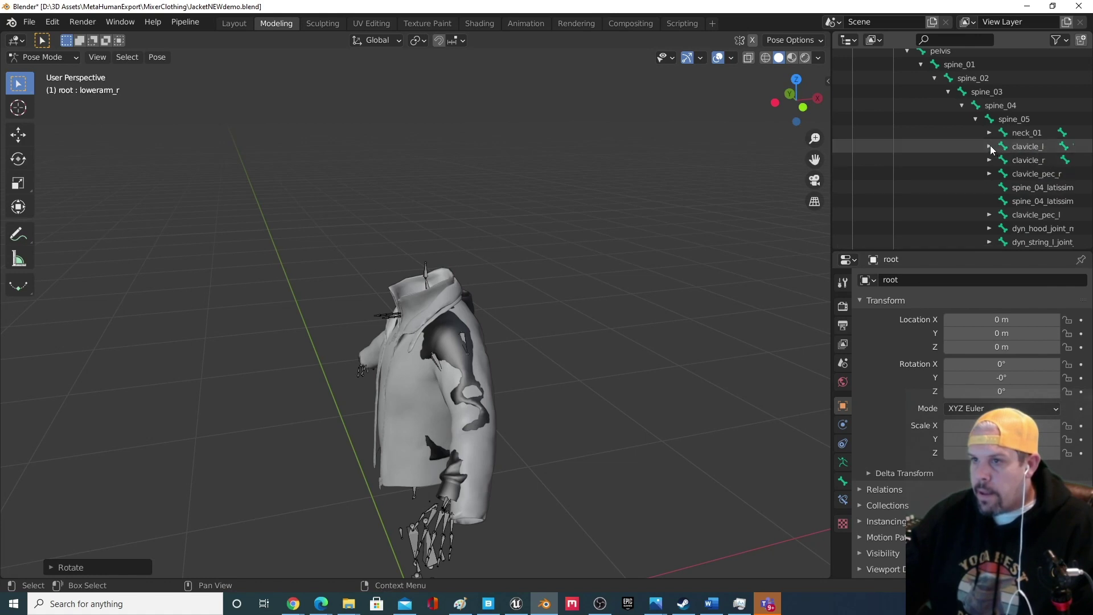
{"action": "left_click", "coordinate": [990, 147]}
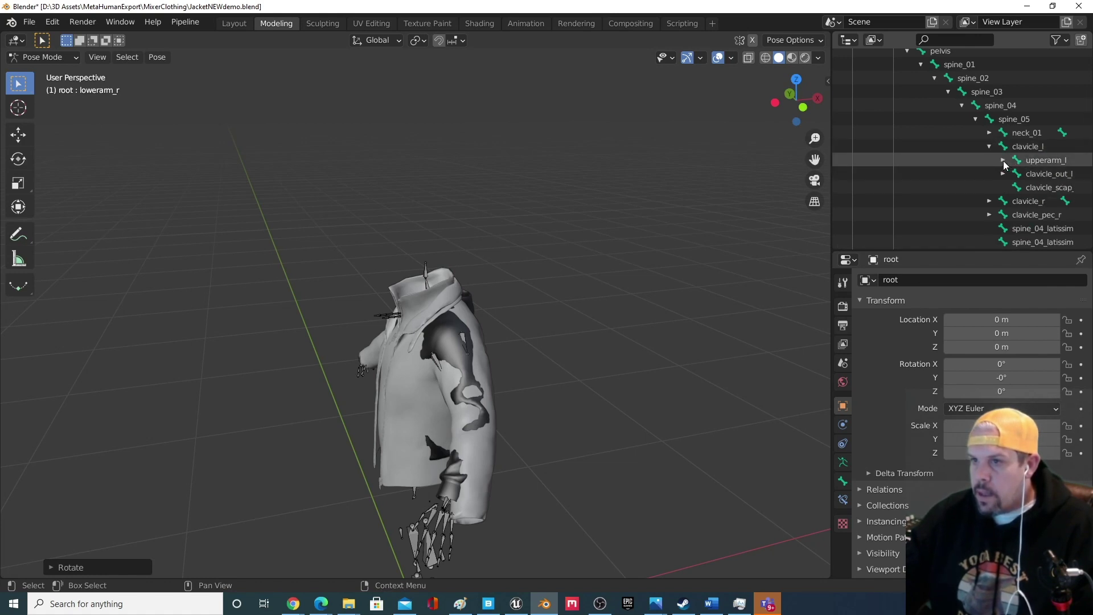
{"action": "left_click", "coordinate": [1003, 160]}
{"action": "left_click", "coordinate": [1045, 174]}
{"action": "key", "text": "r"}
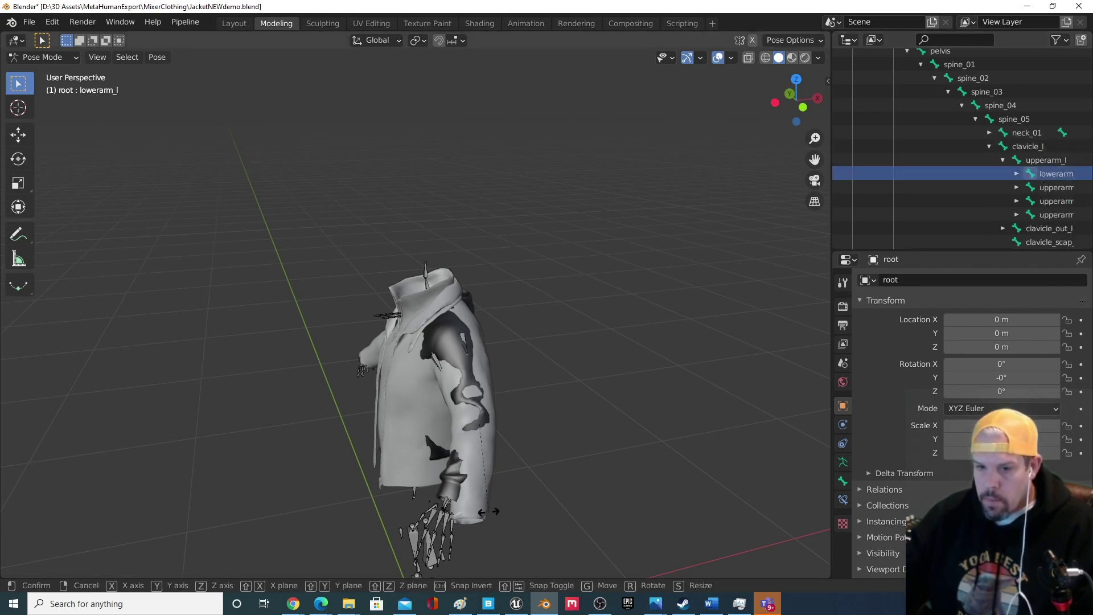
{"action": "left_click", "coordinate": [529, 531]}
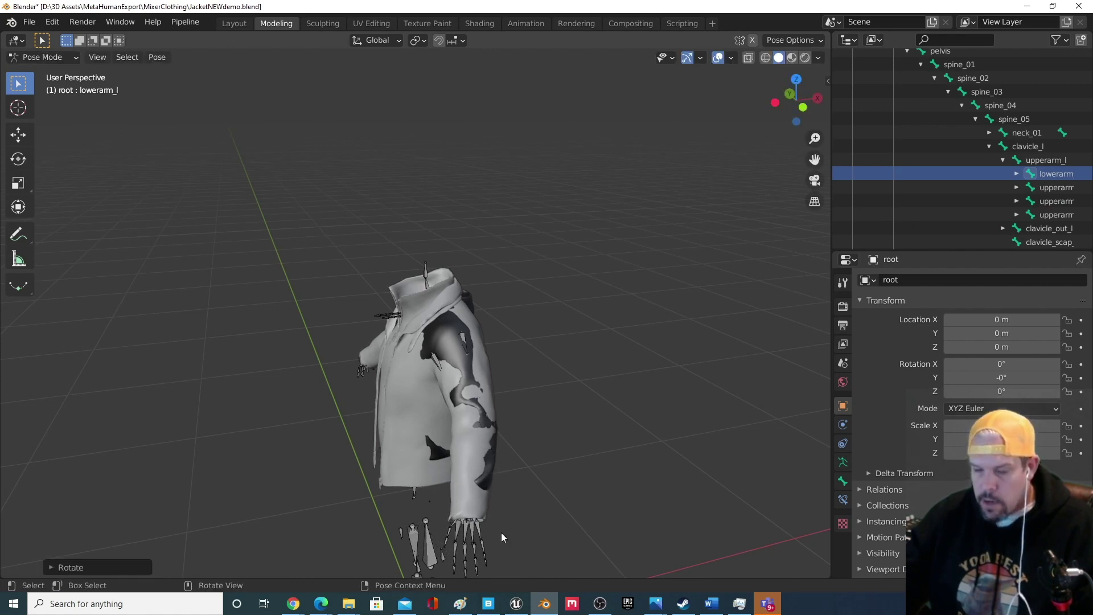
Inspect the posed jacket and collapse the root armature's bone tree.
{"action": "middle_click_drag", "start_coordinate": [501, 532], "coordinate": [785, 522]}
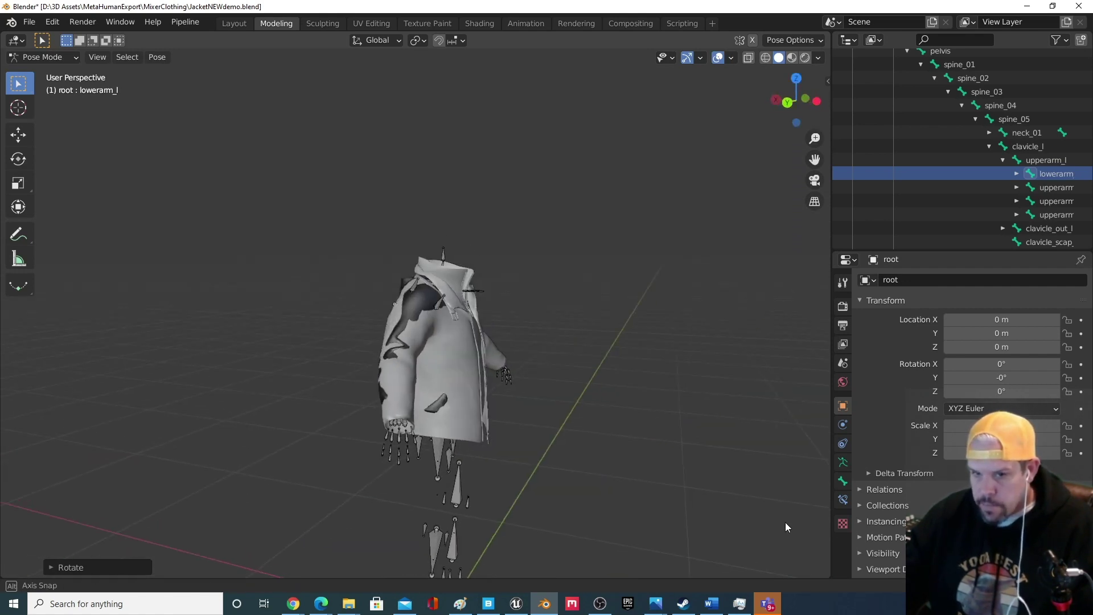
{"action": "middle_click_drag", "start_coordinate": [480, 388], "coordinate": [436, 442]}
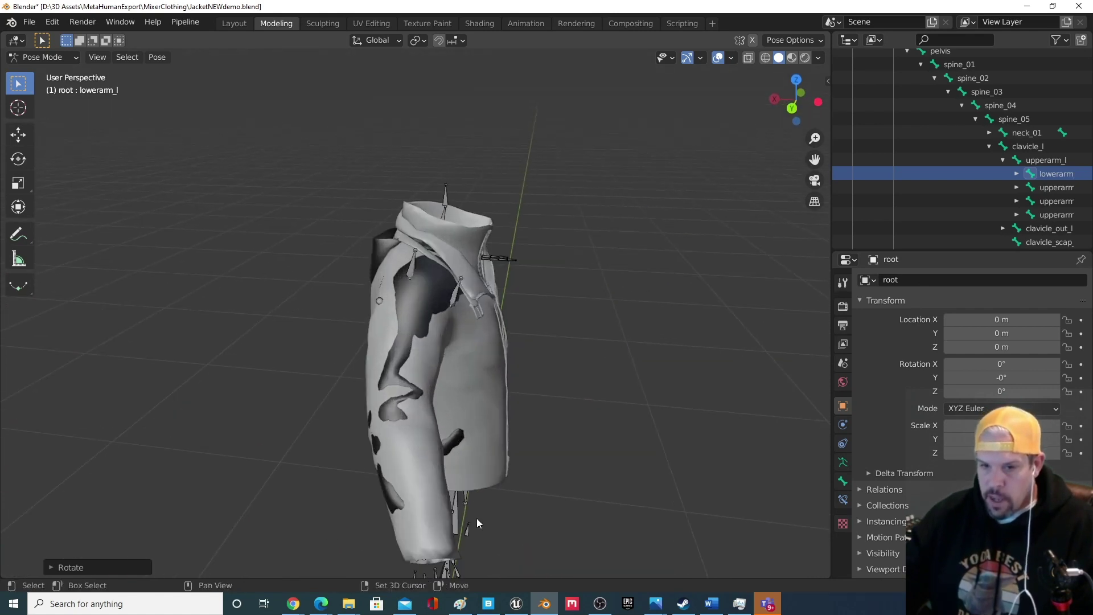
{"action": "middle_click_drag", "start_coordinate": [477, 519], "coordinate": [474, 338], "text": "shift"}
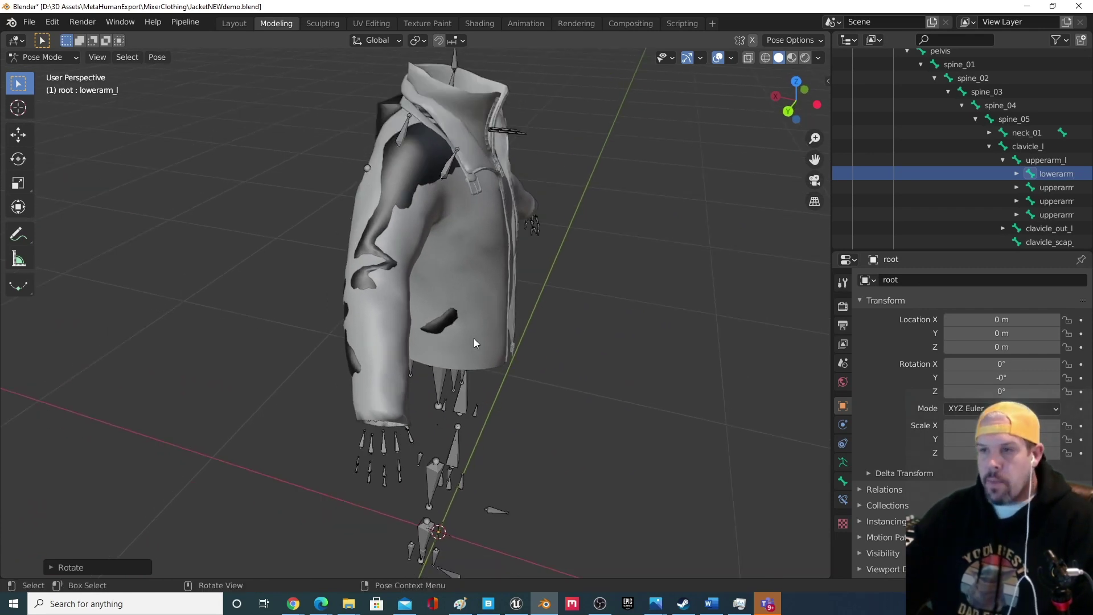
{"action": "scroll", "coordinate": [893, 137], "scroll_direction": "up", "scroll_amount": 5}
{"action": "left_click", "coordinate": [879, 88]}
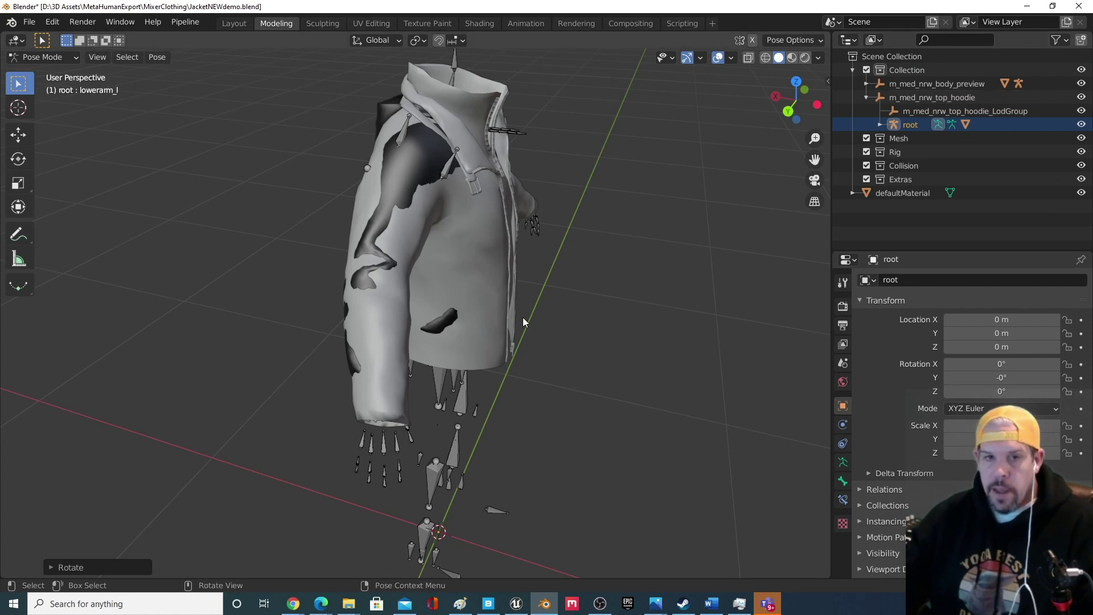
Switch from Pose Mode to Object Mode and put the jacket mesh into Edit Mode.
{"action": "left_click", "coordinate": [42, 58]}
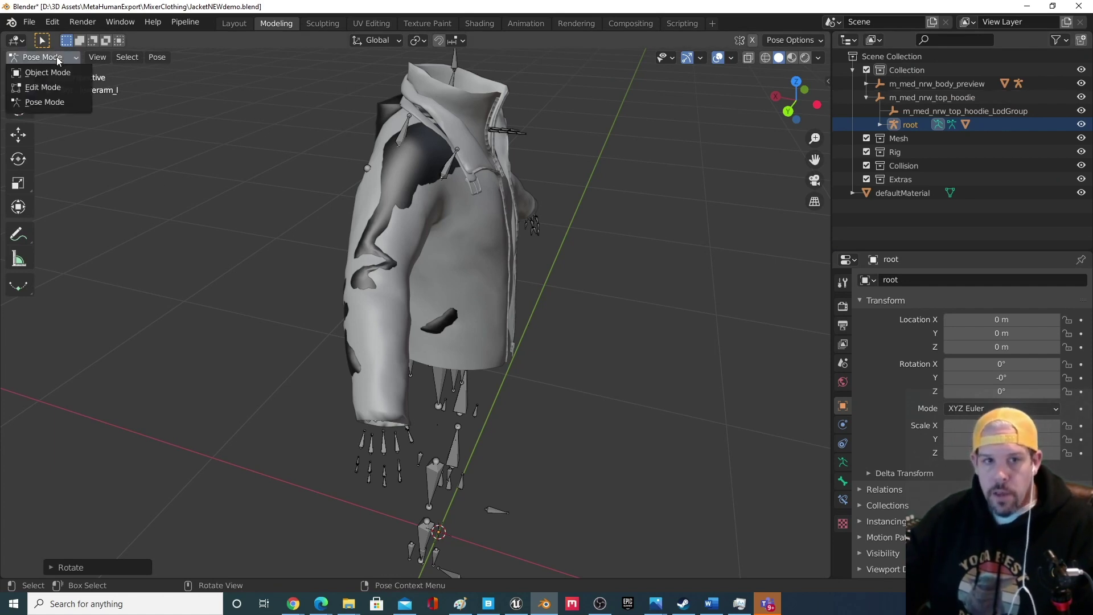
{"action": "left_click", "coordinate": [61, 72]}
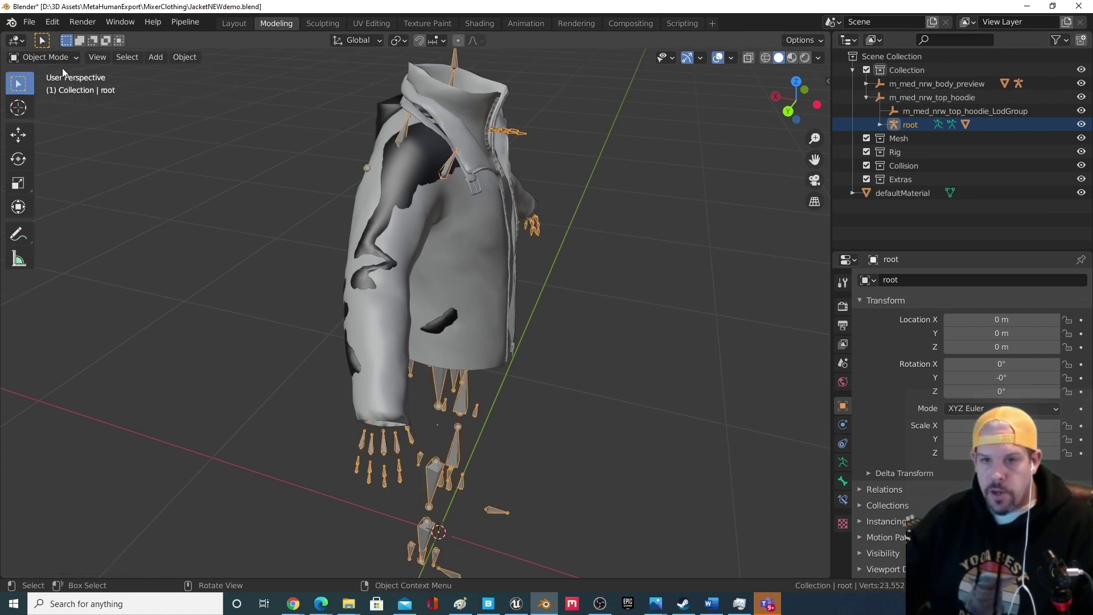
{"action": "left_click", "coordinate": [460, 274]}
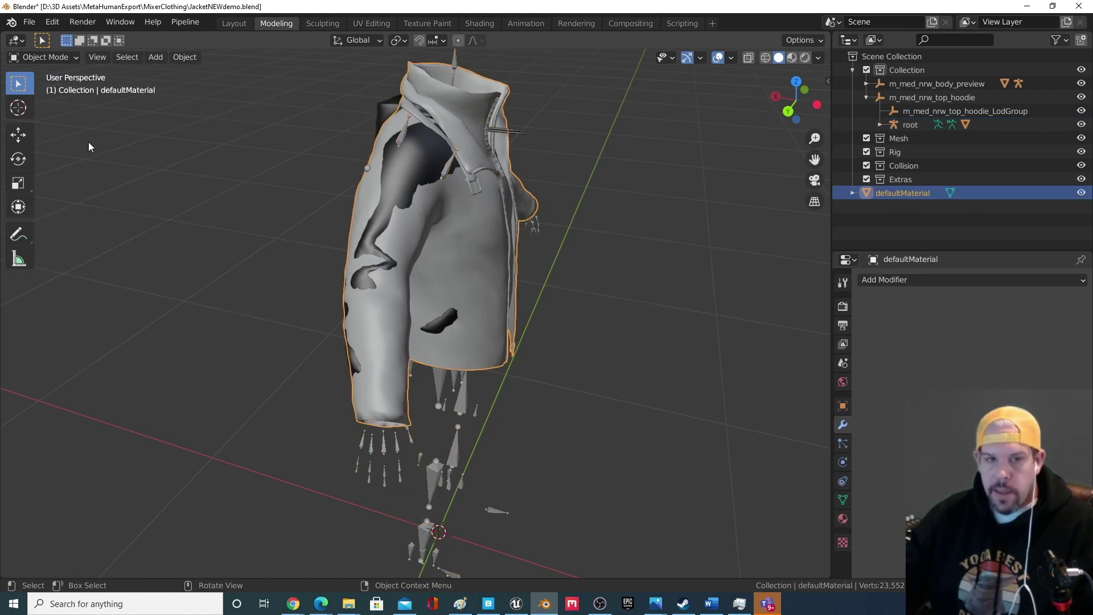
{"action": "left_click", "coordinate": [55, 58]}
{"action": "left_click", "coordinate": [50, 83]}
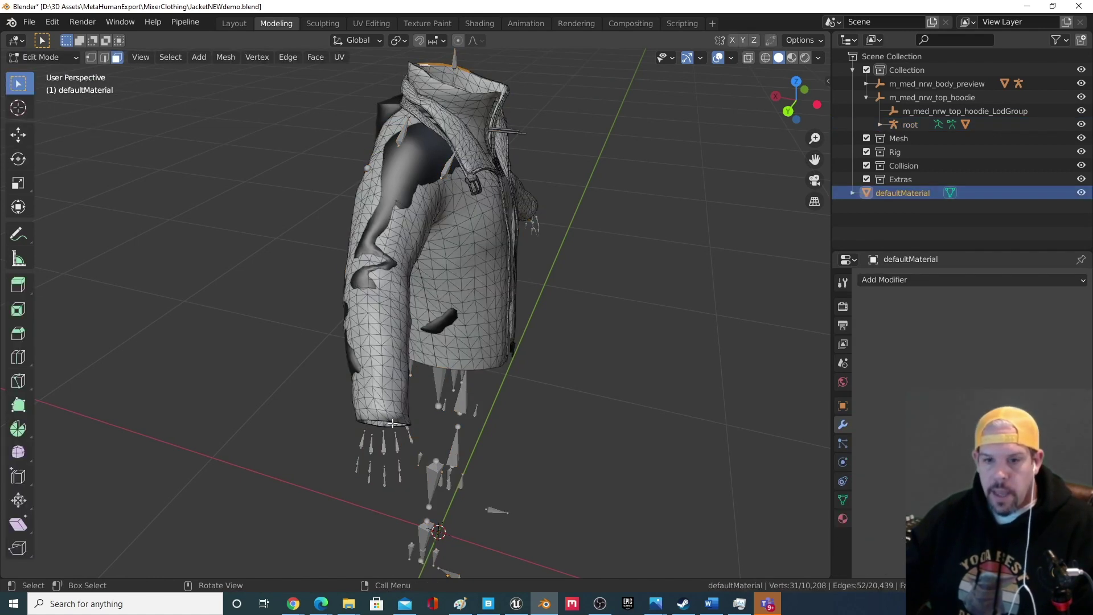
Select a single face on the jacket sleeve and frame the view on it.
{"action": "scroll", "coordinate": [410, 399], "scroll_direction": "up", "scroll_amount": 2}
{"action": "middle_click_drag", "start_coordinate": [410, 399], "coordinate": [422, 380]}
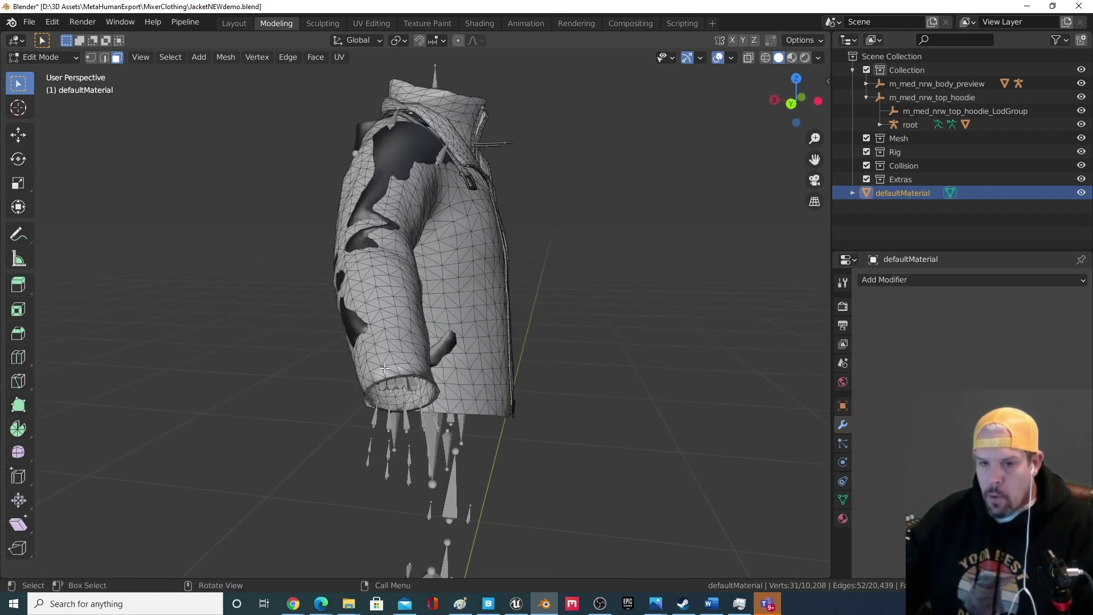
{"action": "left_click", "coordinate": [428, 385]}
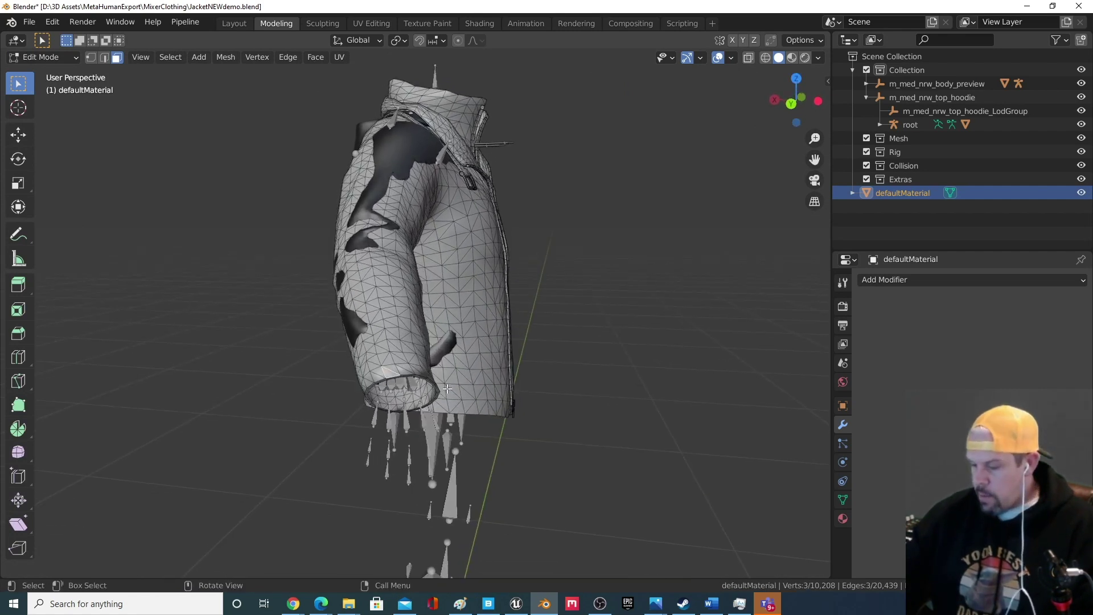
{"action": "key", "text": "KP_Decimal"}
{"action": "middle_click_drag", "start_coordinate": [502, 408], "coordinate": [381, 417]}
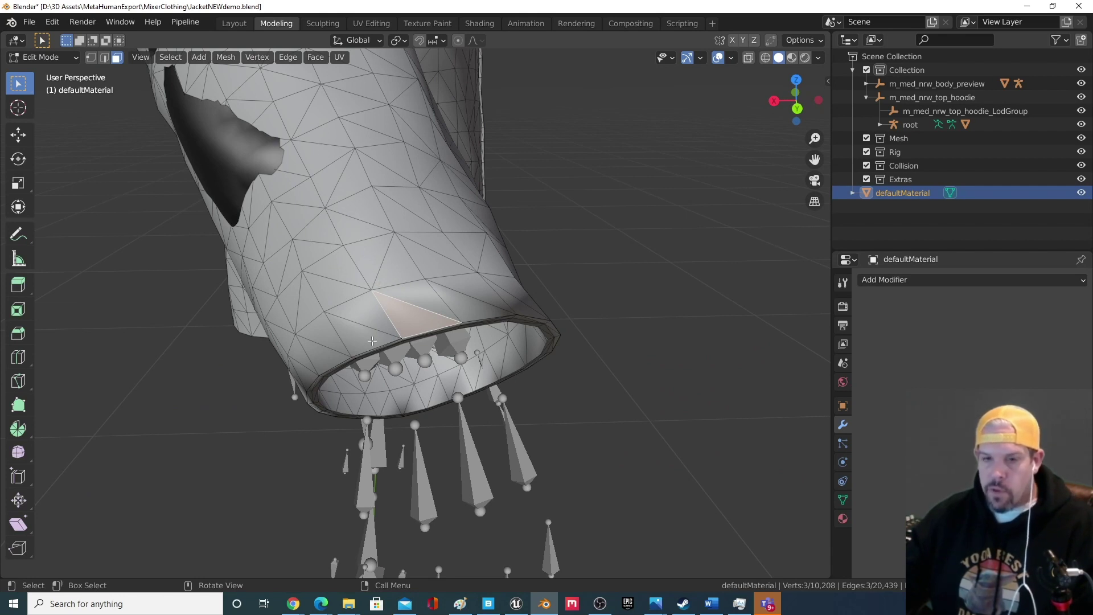
{"action": "middle_click_drag", "start_coordinate": [372, 341], "coordinate": [367, 257]}
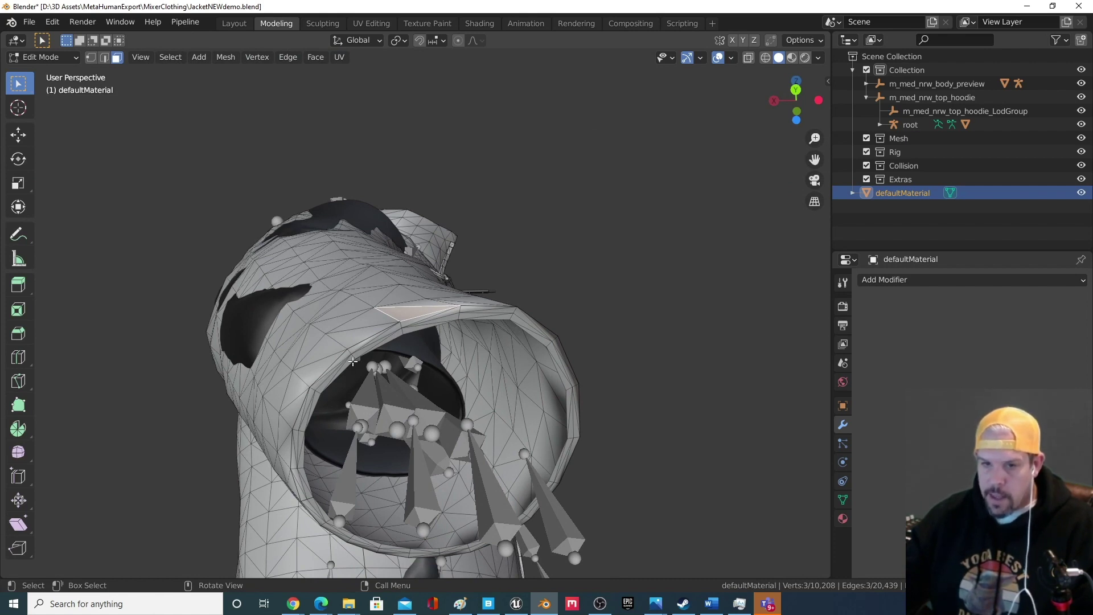
{"action": "middle_click_drag", "start_coordinate": [429, 350], "coordinate": [416, 417]}
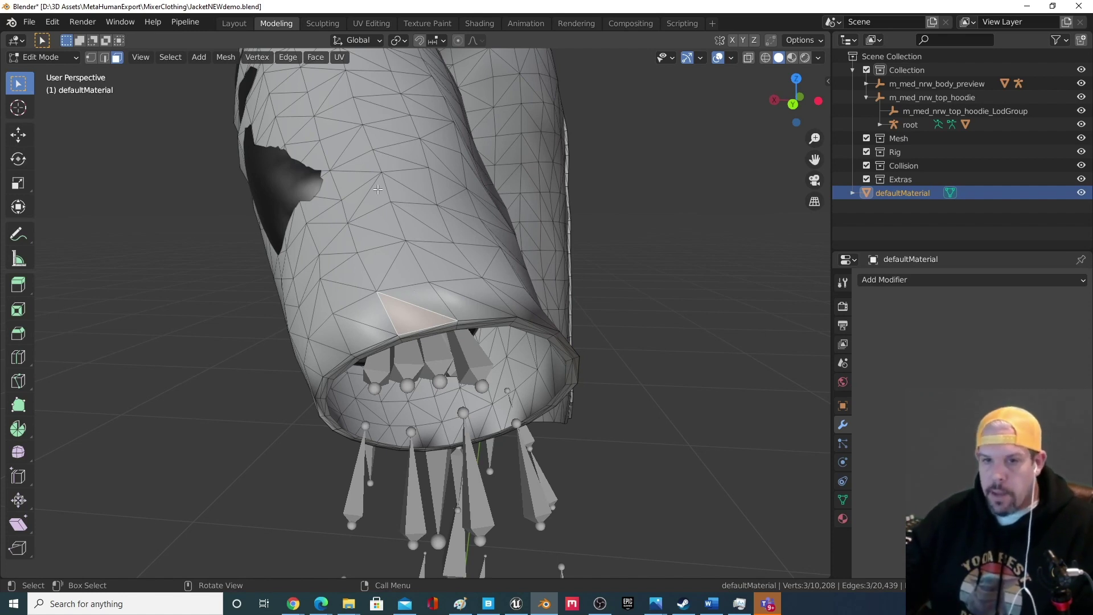
Grow the selection to cover the faces around the sleeve cuff opening.
{"action": "key", "text": "ctrl+KP_Add"}
{"action": "key", "text": "ctrl+KP_Add"}
{"action": "middle_click_drag", "start_coordinate": [378, 189], "coordinate": [316, 434]}
{"action": "scroll", "coordinate": [317, 434], "scroll_direction": "up", "scroll_amount": 3}
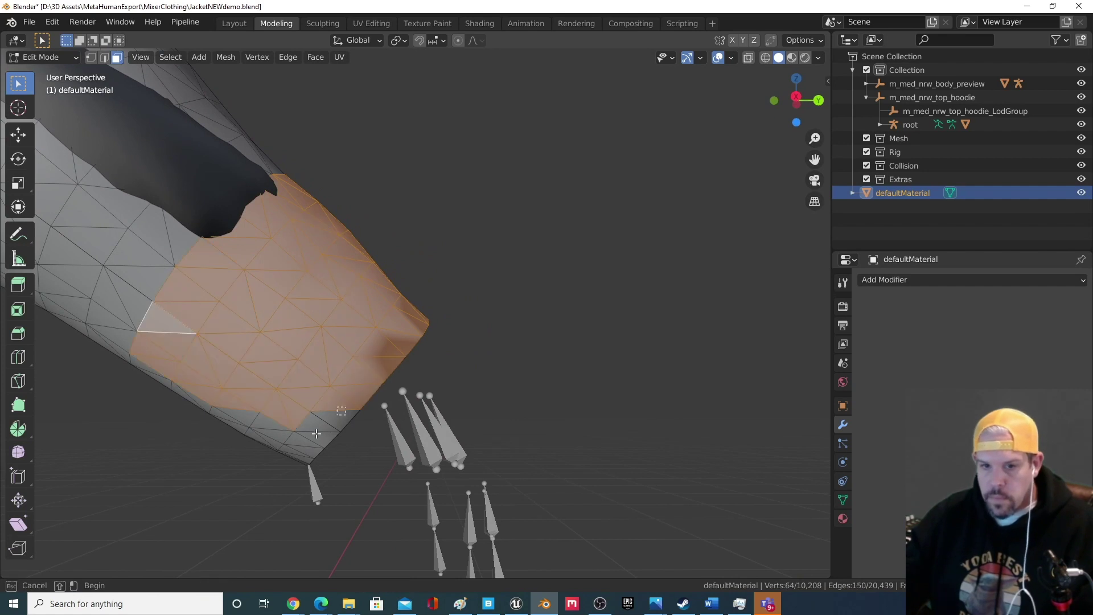
{"action": "left_click_drag", "start_coordinate": [316, 434], "coordinate": [227, 447]}
{"action": "middle_click_drag", "start_coordinate": [227, 447], "coordinate": [593, 427]}
{"action": "scroll", "coordinate": [517, 334], "scroll_direction": "up", "scroll_amount": 3}
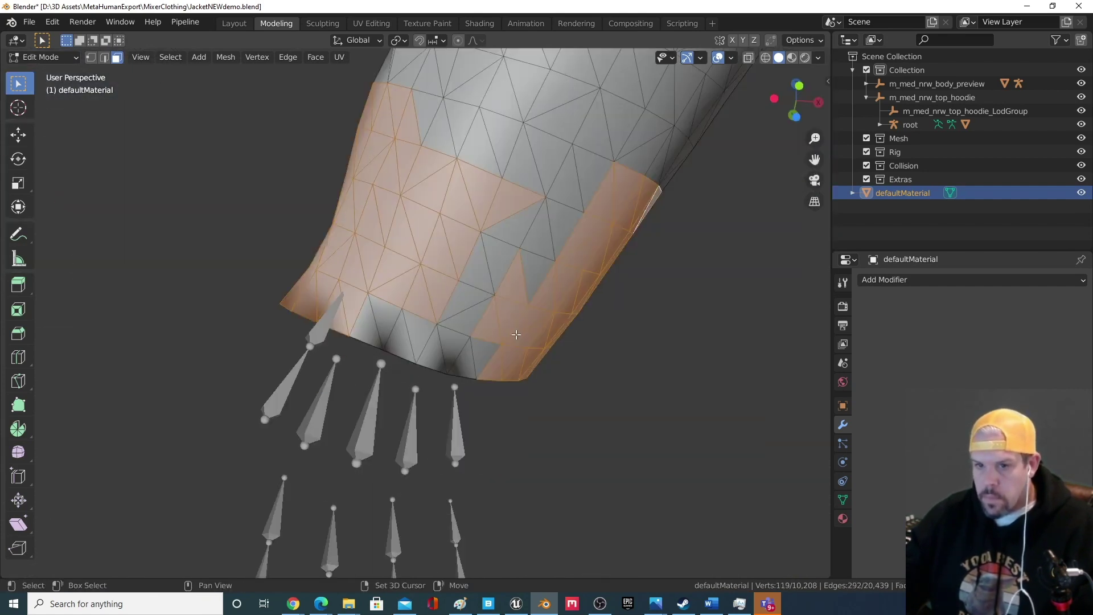
{"action": "key", "text": "ctrl+KP_Add"}
{"action": "middle_click_drag", "start_coordinate": [516, 335], "coordinate": [573, 123]}
{"action": "key", "text": "ctrl+KP_Add"}
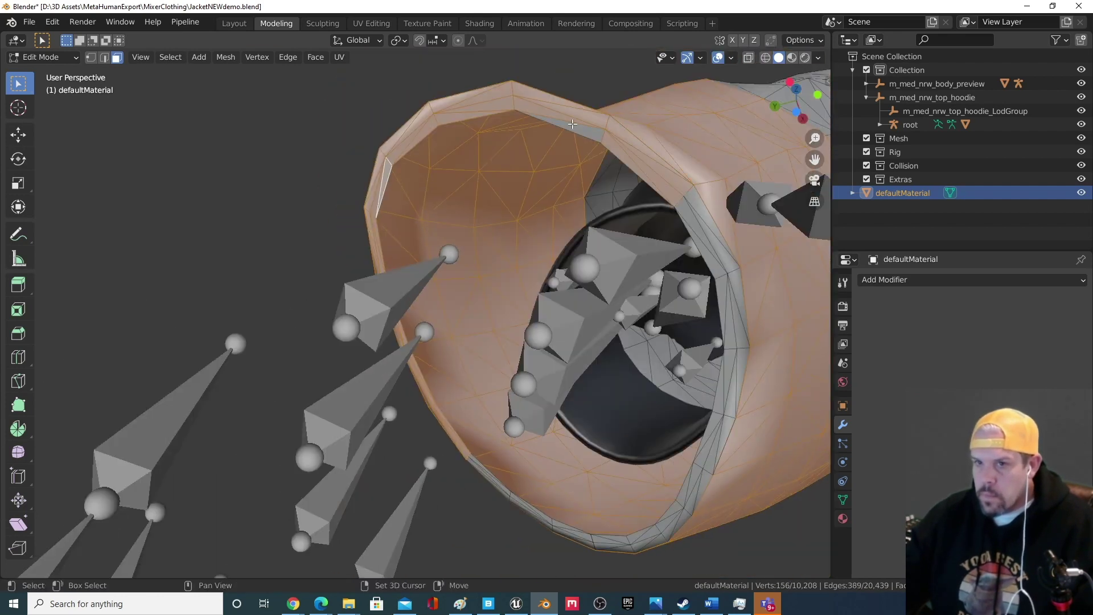
{"action": "left_click_drag", "start_coordinate": [717, 441], "coordinate": [717, 442]}
{"action": "middle_click_drag", "start_coordinate": [716, 442], "coordinate": [512, 485]}
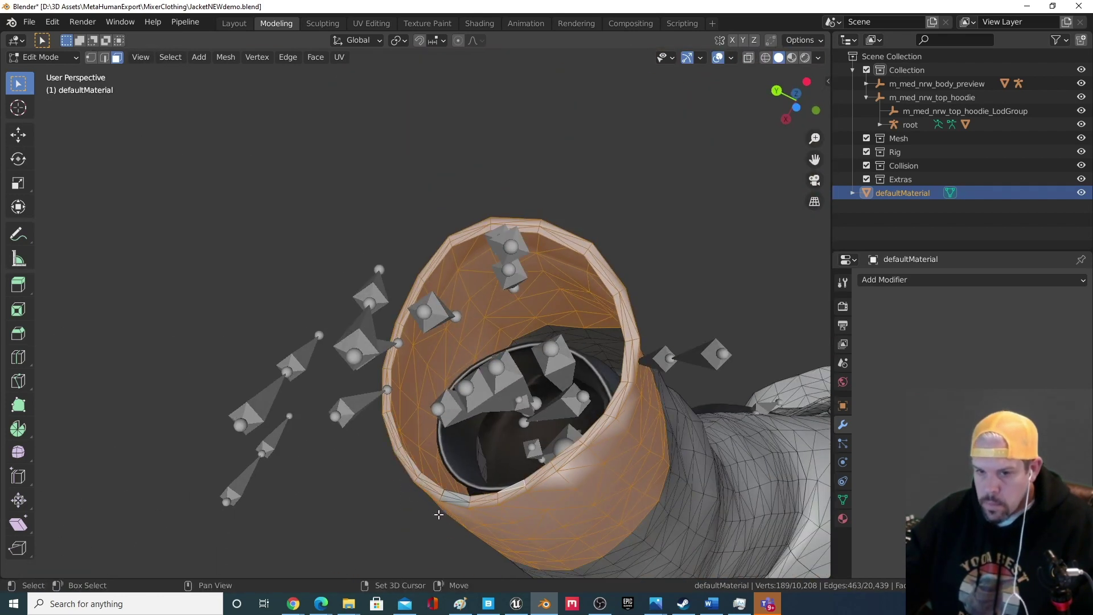
{"action": "middle_click_drag", "start_coordinate": [438, 514], "coordinate": [446, 251]}
Move the cuff faces with proportional editing for a smooth falloff.
{"action": "key", "text": "o"}
{"action": "key", "text": "g"}
{"action": "left_click", "coordinate": [462, 143]}
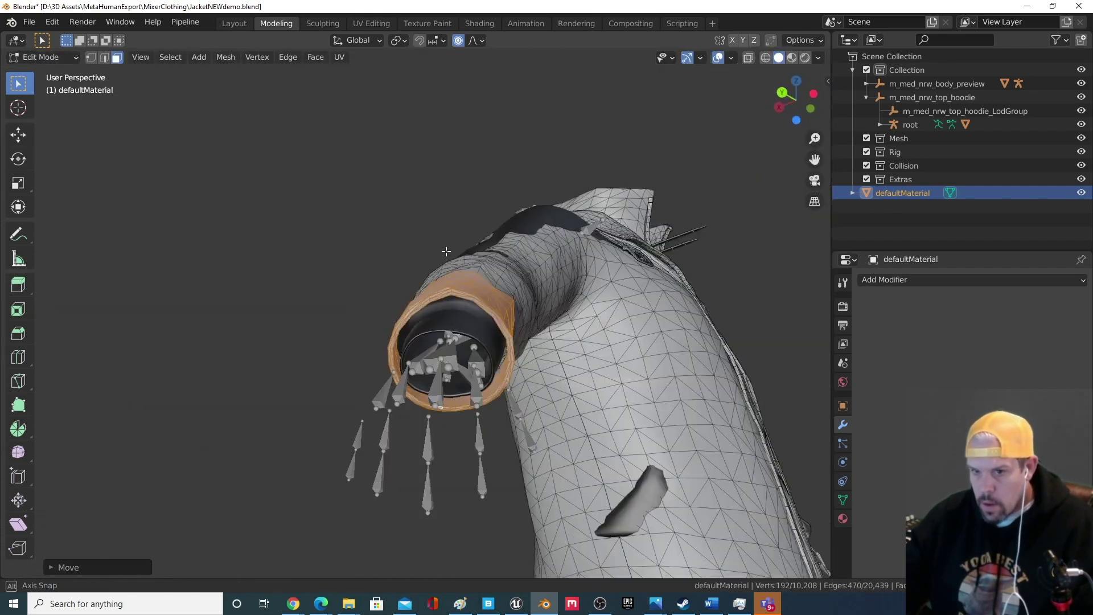
Select another strip of sleeve faces and grow that selection.
{"action": "scroll", "coordinate": [446, 251], "scroll_direction": "down", "scroll_amount": 5}
{"action": "scroll", "coordinate": [433, 227], "scroll_direction": "up", "scroll_amount": 10}
{"action": "scroll", "coordinate": [427, 216], "scroll_direction": "down", "scroll_amount": 5}
{"action": "left_click", "coordinate": [425, 205], "text": "alt"}
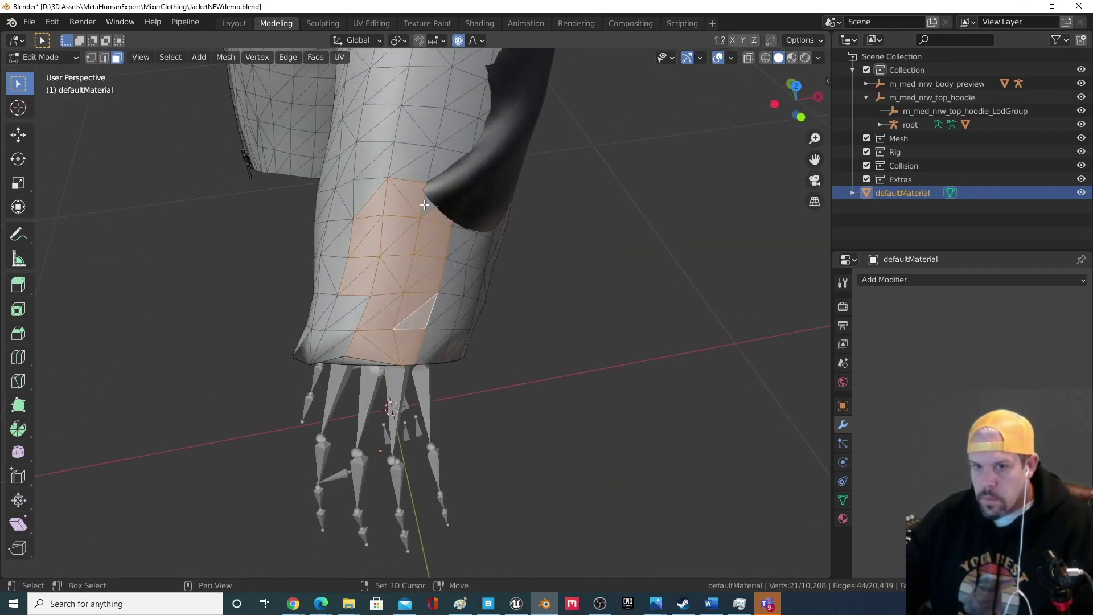
{"action": "key", "text": "ctrl+KP_Add"}
{"action": "middle_click_drag", "start_coordinate": [425, 205], "coordinate": [431, 402]}
{"action": "scroll", "coordinate": [126, 380], "scroll_direction": "up", "scroll_amount": 4}
{"action": "key", "text": "ctrl+KP_Add"}
{"action": "key", "text": "ctrl+KP_Add"}
{"action": "key", "text": "ctrl+KP_Add"}
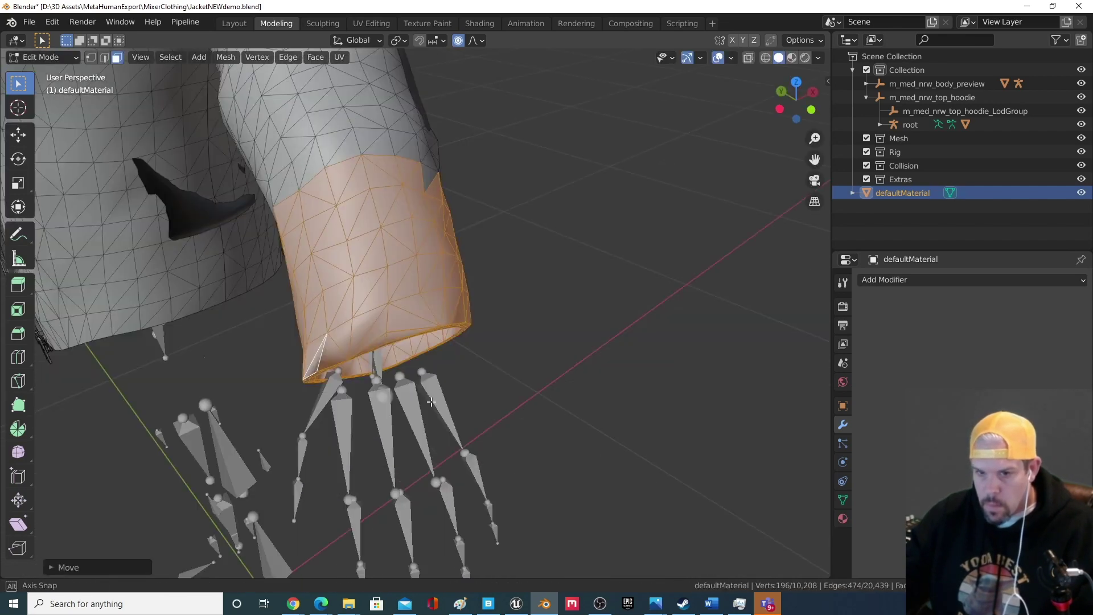
{"action": "scroll", "coordinate": [341, 376], "scroll_direction": "down", "scroll_amount": 8}
{"action": "key", "text": "Tab"}
{"action": "middle_click_drag", "start_coordinate": [273, 381], "coordinate": [360, 307]}
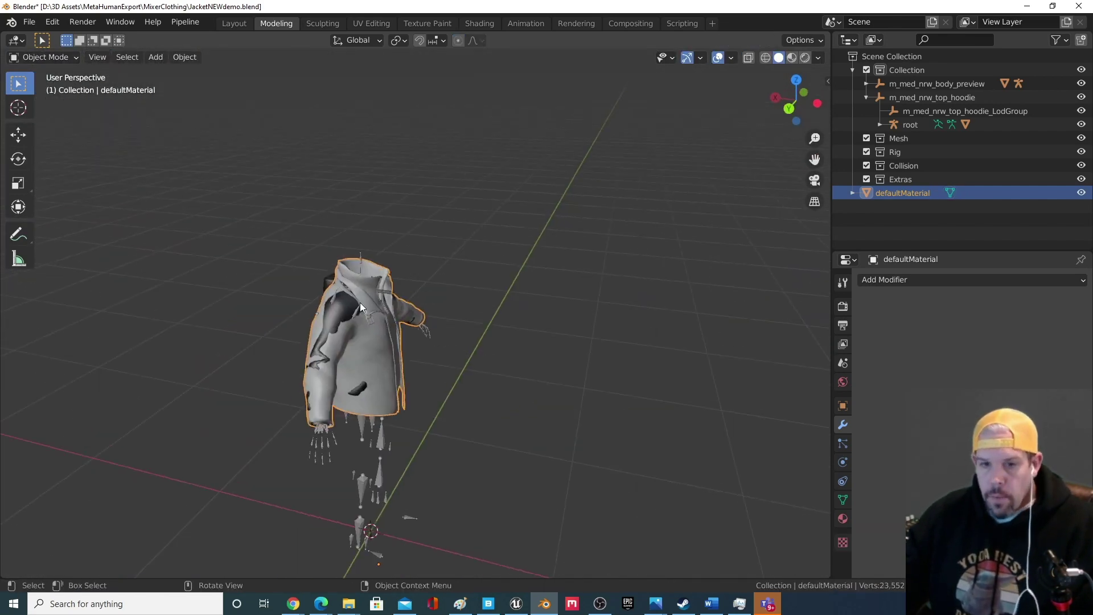
{"action": "left_click", "coordinate": [365, 306]}
{"action": "scroll", "coordinate": [380, 319], "scroll_direction": "up", "scroll_amount": 5}
{"action": "scroll", "coordinate": [454, 251], "scroll_direction": "down", "scroll_amount": 2}
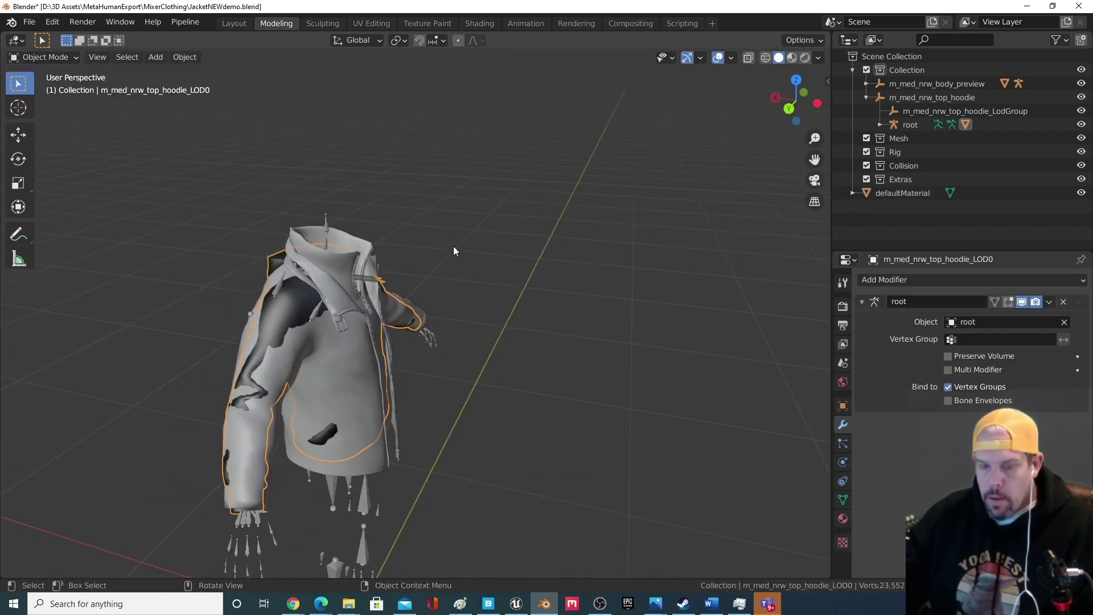
{"action": "key", "text": "KP_Divide"}
{"action": "middle_click_drag", "start_coordinate": [405, 215], "coordinate": [313, 267]}
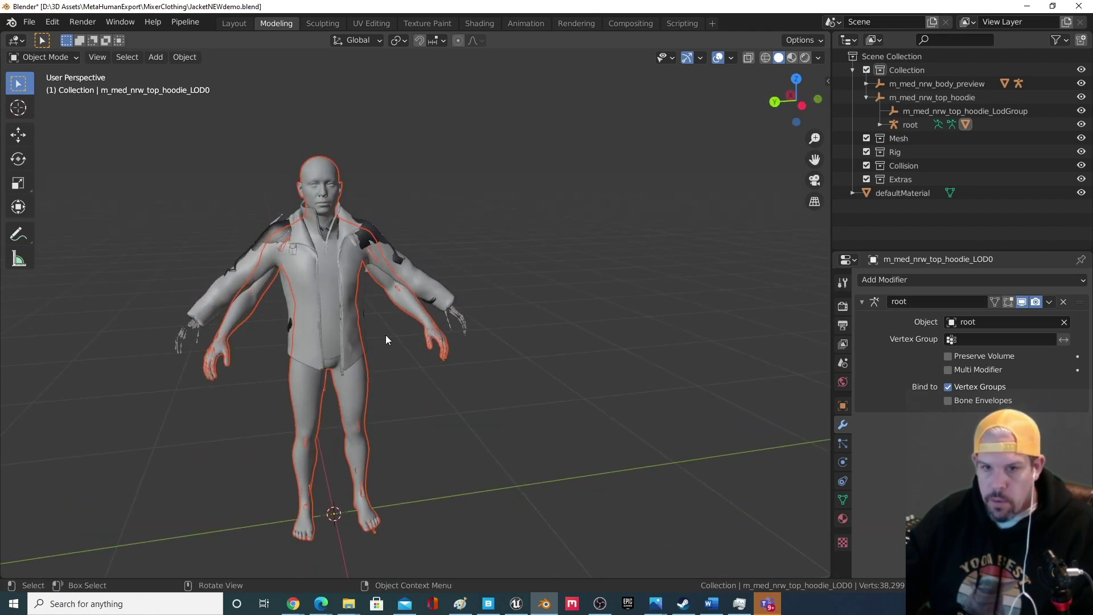
{"action": "middle_click_drag", "start_coordinate": [450, 355], "coordinate": [424, 363]}
{"action": "key", "text": "KP_3"}
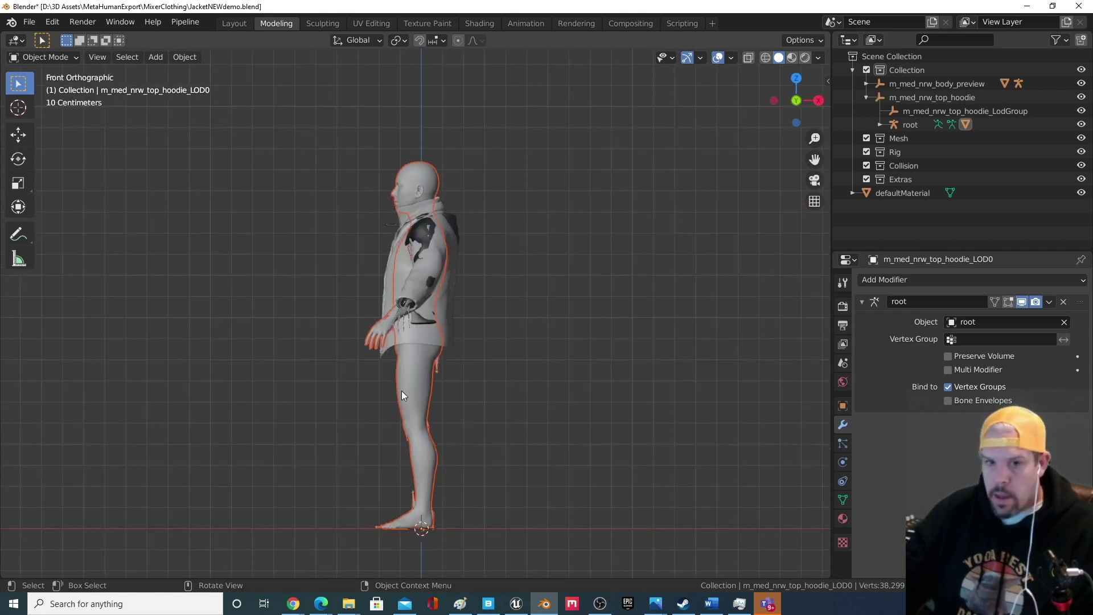
{"action": "key", "text": "KP_6"}
{"action": "key", "text": "ctrl+KP_1"}
{"action": "key", "text": "KP_6"}
{"action": "key", "text": "KP_6"}
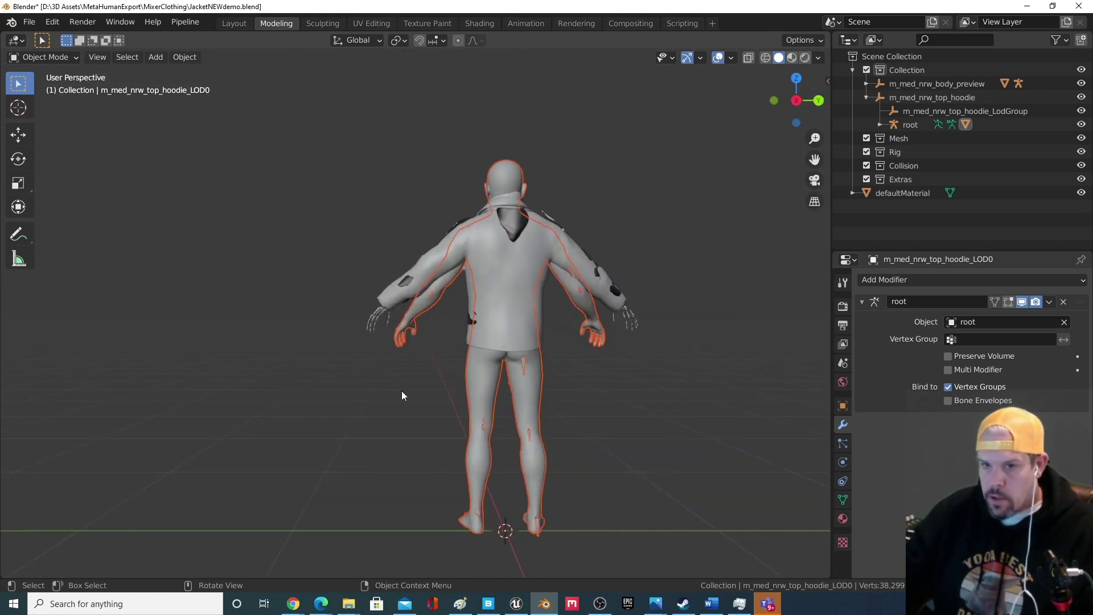
{"action": "key", "text": "KP_5"}
{"action": "key", "text": "KP_8"}
{"action": "key", "text": "KP_8"}
{"action": "key", "text": "KP_8"}
{"action": "key", "text": "KP_8"}
{"action": "key", "text": "KP_8"}
{"action": "key", "text": "KP_8"}
{"action": "key", "text": "KP_5"}
{"action": "key", "text": "KP_1"}
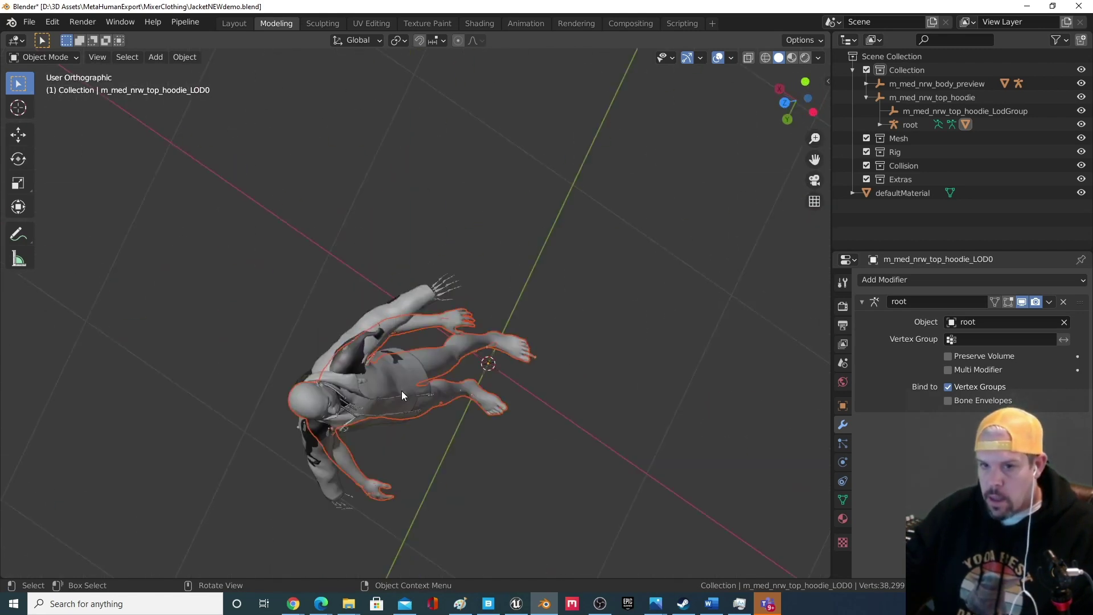
{"action": "key", "text": "KP_3"}
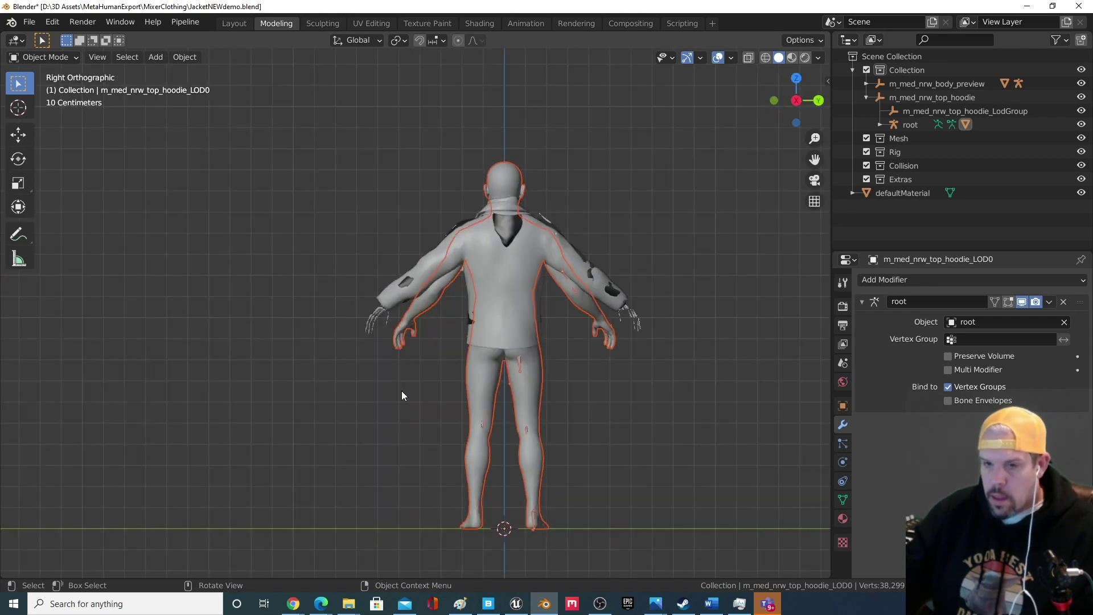
{"action": "mouse_move", "coordinate": [432, 361]}
{"action": "middle_mouse_down"}
{"action": "mouse_move", "coordinate": [767, 361]}
{"action": "mouse_move", "coordinate": [382, 342]}
{"action": "mouse_move", "coordinate": [451, 358]}
{"action": "middle_mouse_up"}
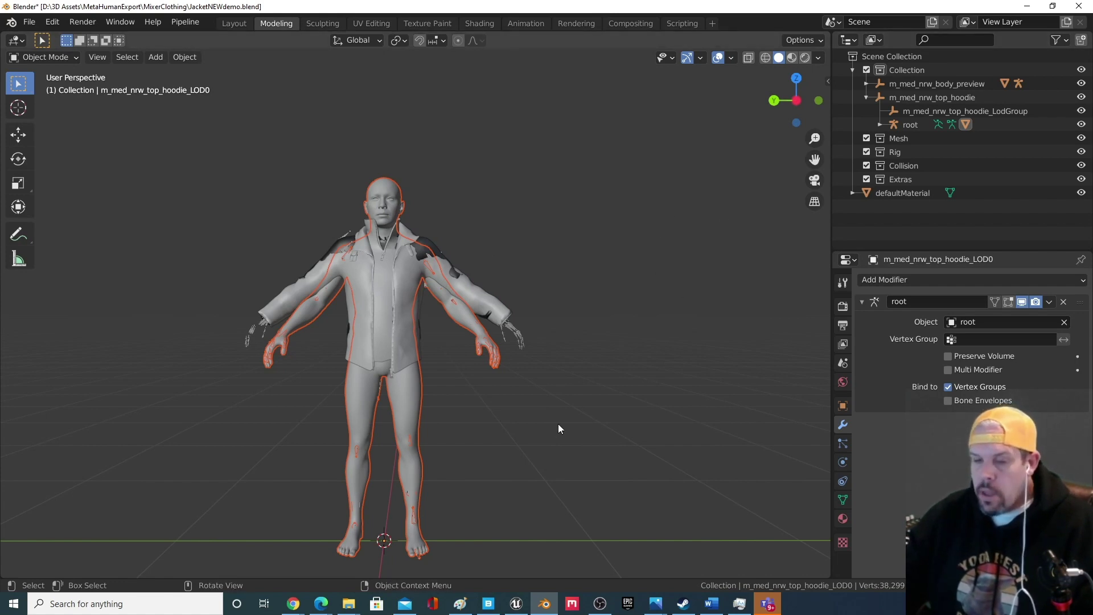
Select m_med_nrw_body_preview, expand root.001 in the Outliner, and put it into Pose Mode.
{"action": "left_click", "coordinate": [440, 414]}
{"action": "left_click", "coordinate": [460, 318]}
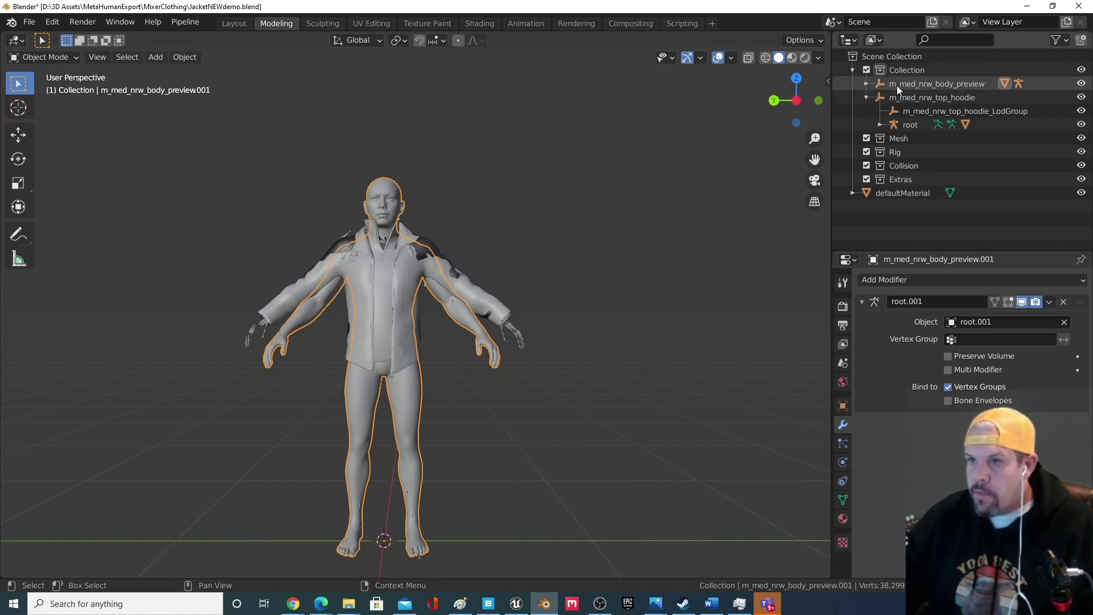
{"action": "left_click", "coordinate": [866, 98]}
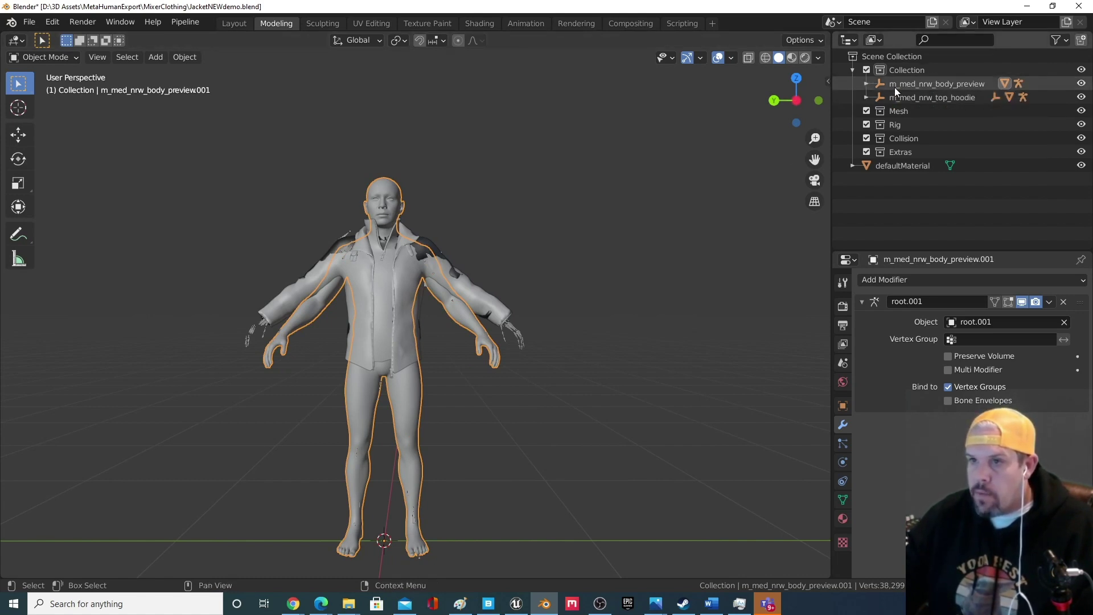
{"action": "left_click", "coordinate": [892, 84]}
{"action": "left_click", "coordinate": [865, 83]}
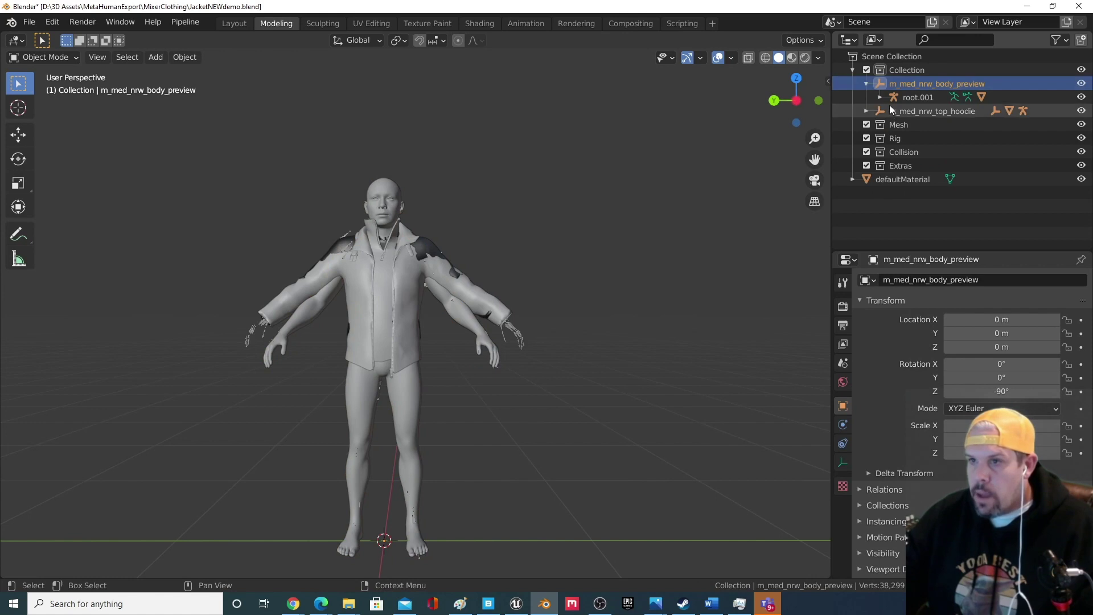
{"action": "left_click", "coordinate": [879, 97]}
{"action": "left_click", "coordinate": [919, 111]}
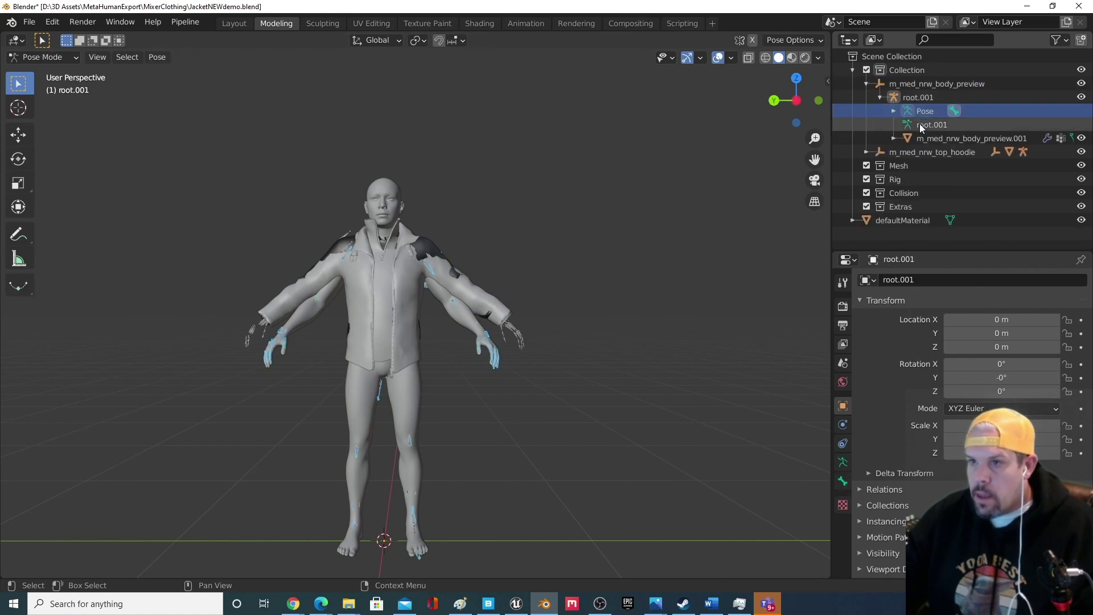
Expand the bones from pelvis through spine_05 and select clavicle_l.
{"action": "left_click", "coordinate": [894, 111]}
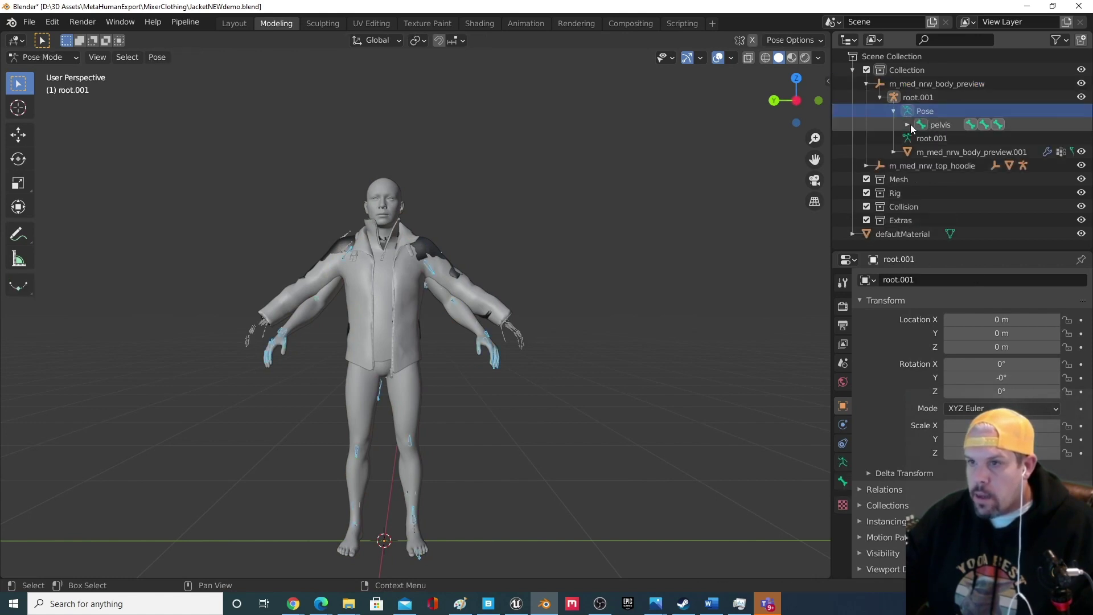
{"action": "left_click", "coordinate": [908, 124]}
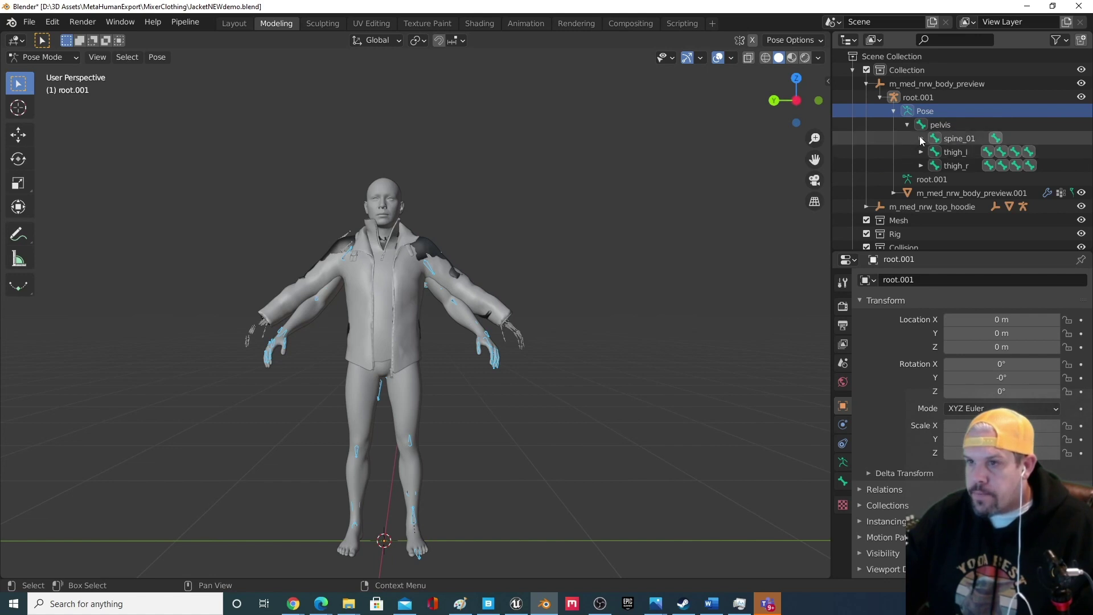
{"action": "left_click", "coordinate": [921, 139]}
{"action": "left_click", "coordinate": [935, 152]}
{"action": "left_click", "coordinate": [948, 165]}
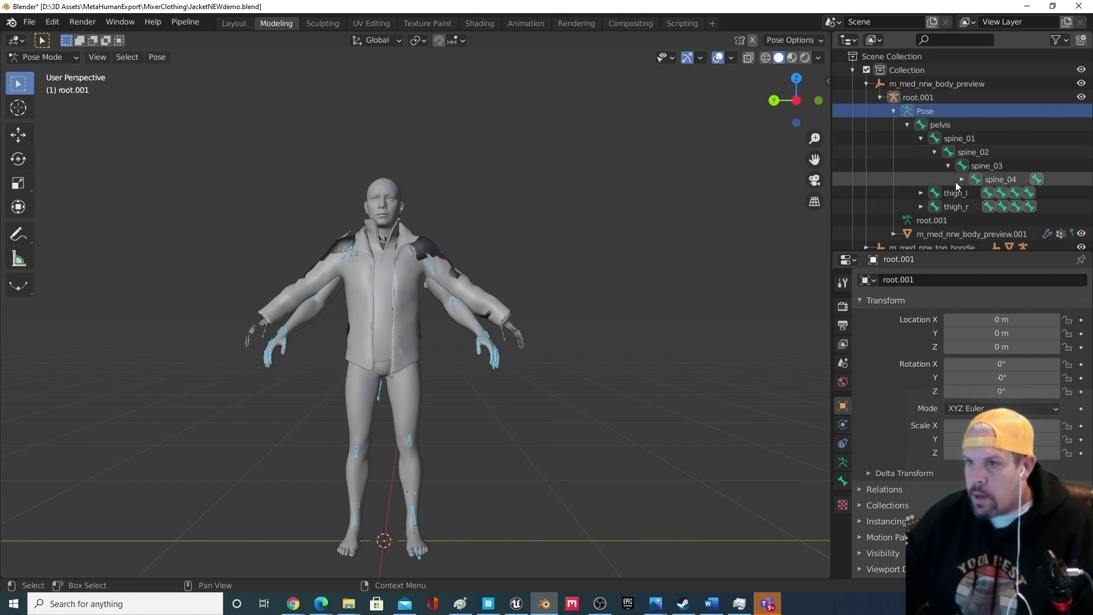
{"action": "left_click", "coordinate": [962, 180]}
{"action": "left_click", "coordinate": [975, 193]}
{"action": "scroll", "coordinate": [985, 188], "scroll_direction": "down", "scroll_amount": 3}
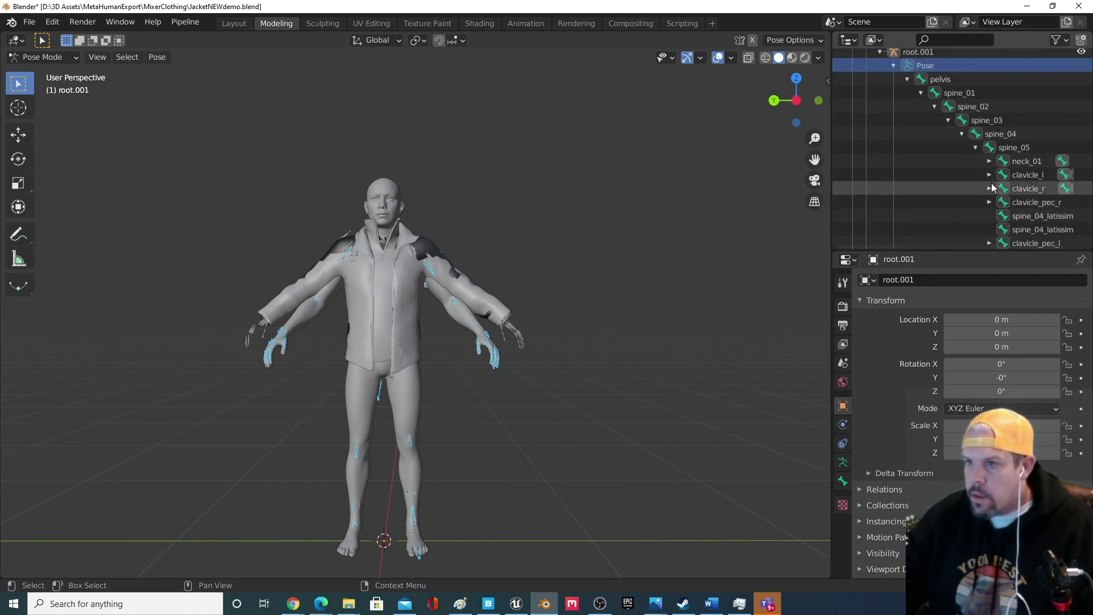
{"action": "left_click", "coordinate": [1023, 176]}
Rotate clavicle_l and clavicle_r downward to lower both shoulders.
{"action": "key", "text": "r"}
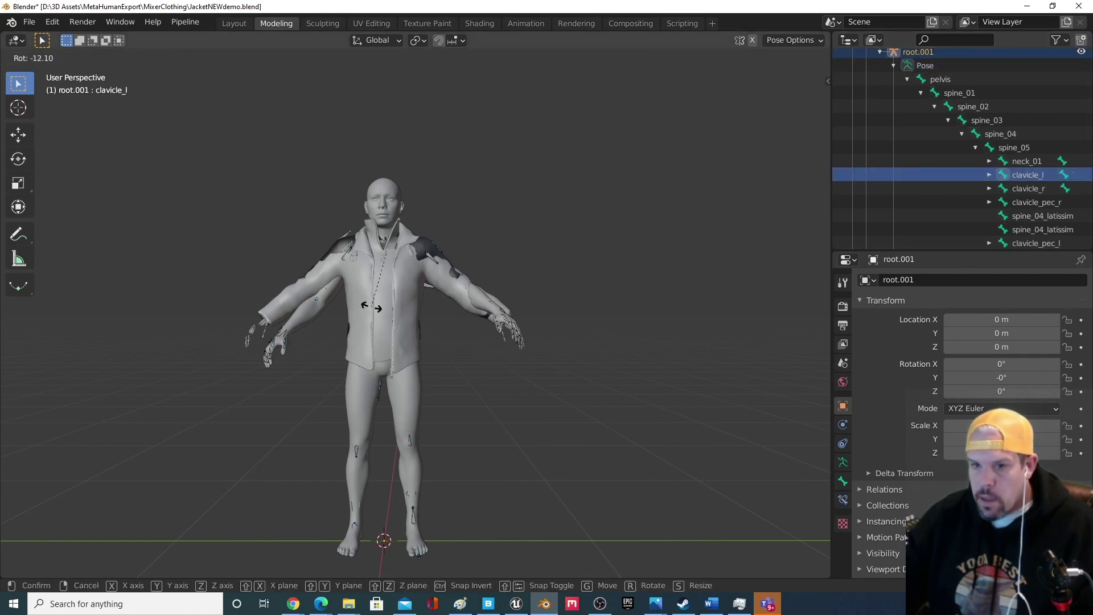
{"action": "left_click", "coordinate": [371, 308]}
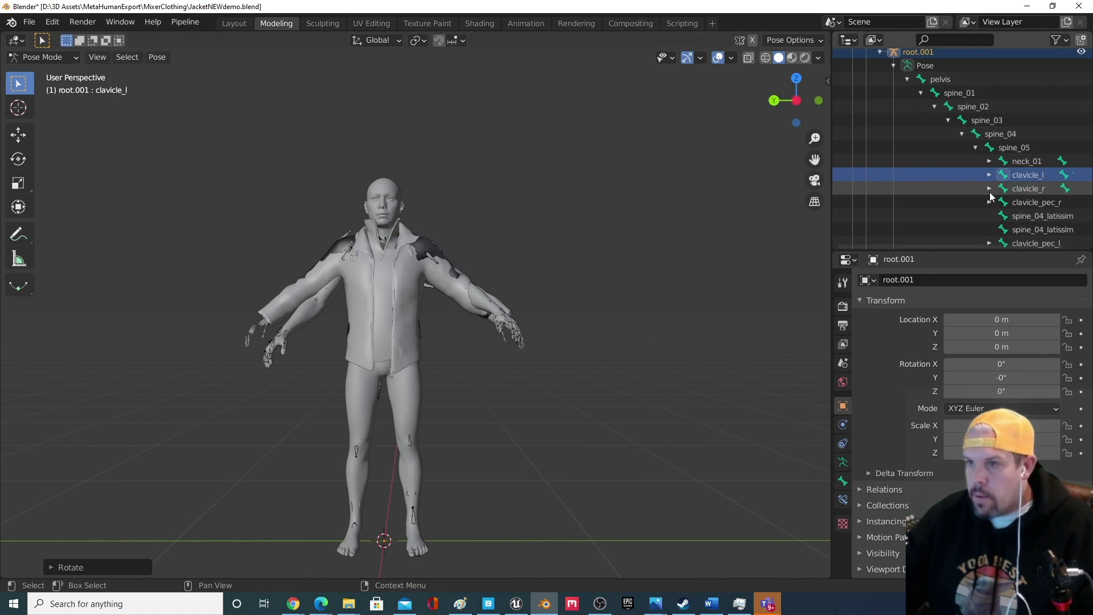
{"action": "left_click", "coordinate": [1028, 188]}
{"action": "key", "text": "r"}
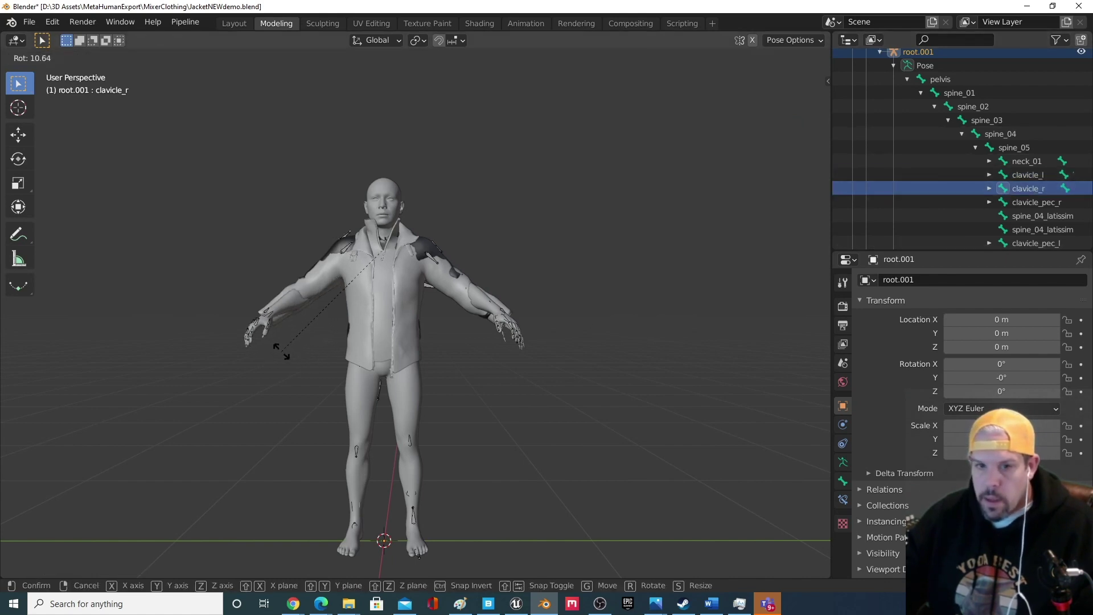
{"action": "left_click", "coordinate": [282, 351]}
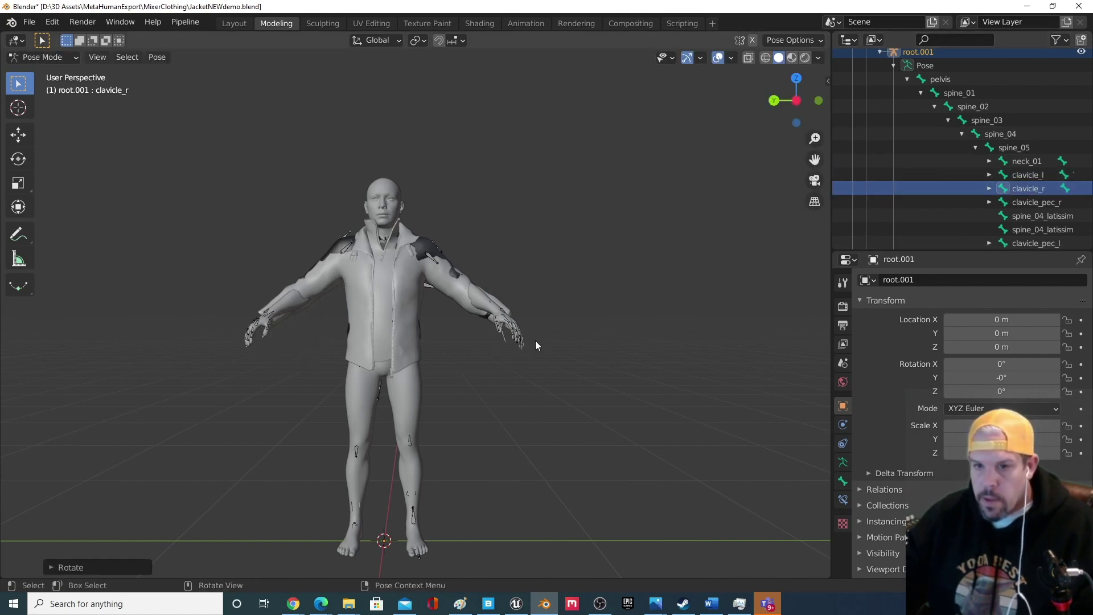
{"action": "middle_click_drag", "start_coordinate": [532, 346], "coordinate": [398, 393]}
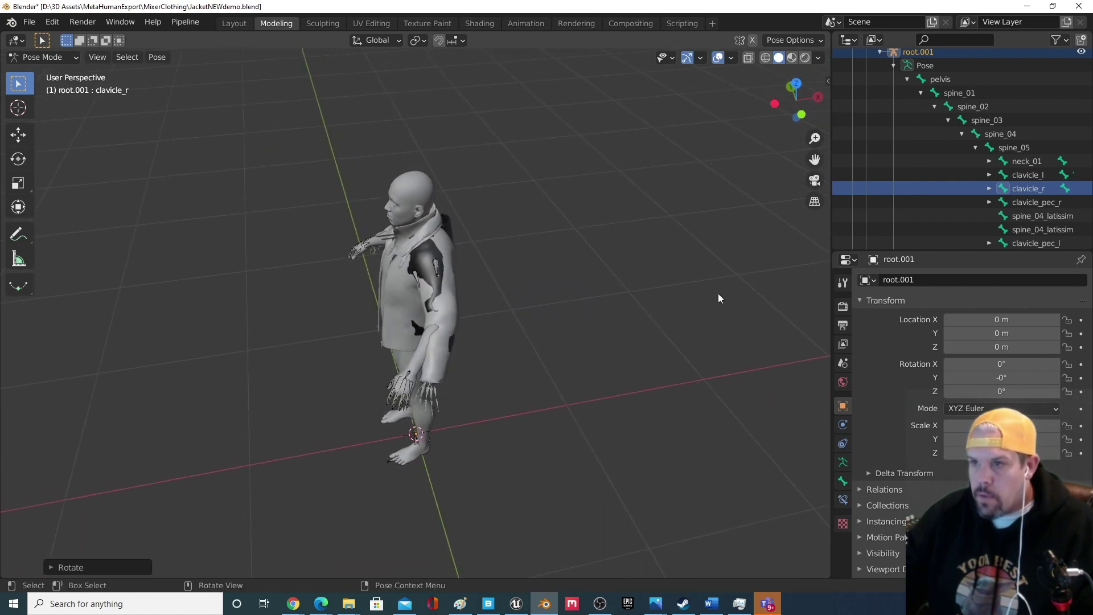
Lower the left arm by rotating upperarm_l and lowerarm_l.
{"action": "left_click", "coordinate": [989, 175]}
{"action": "left_click", "coordinate": [1040, 191]}
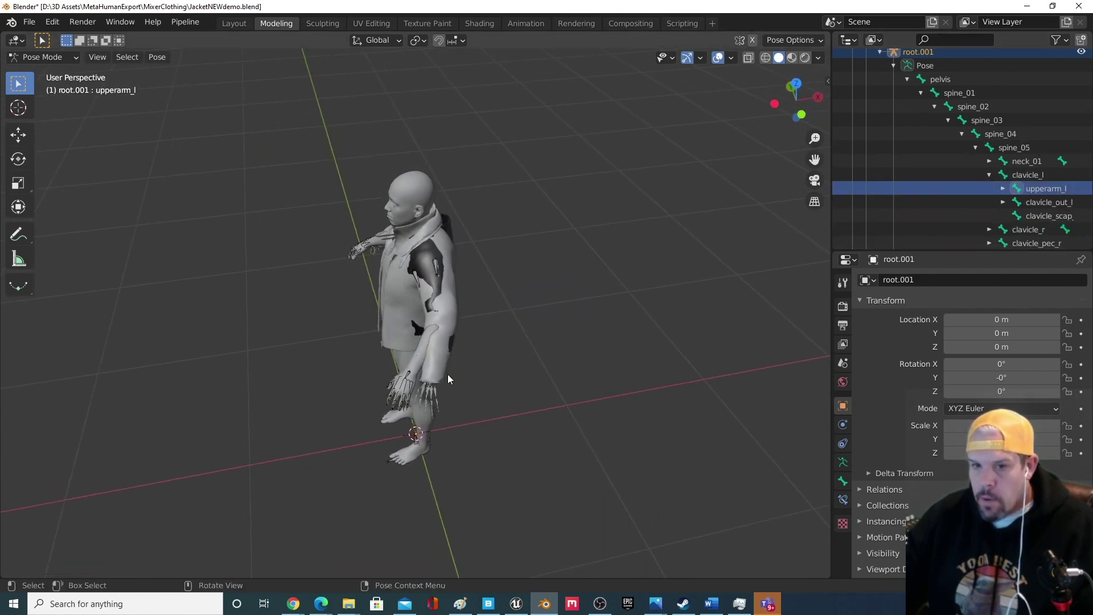
{"action": "key", "text": "r"}
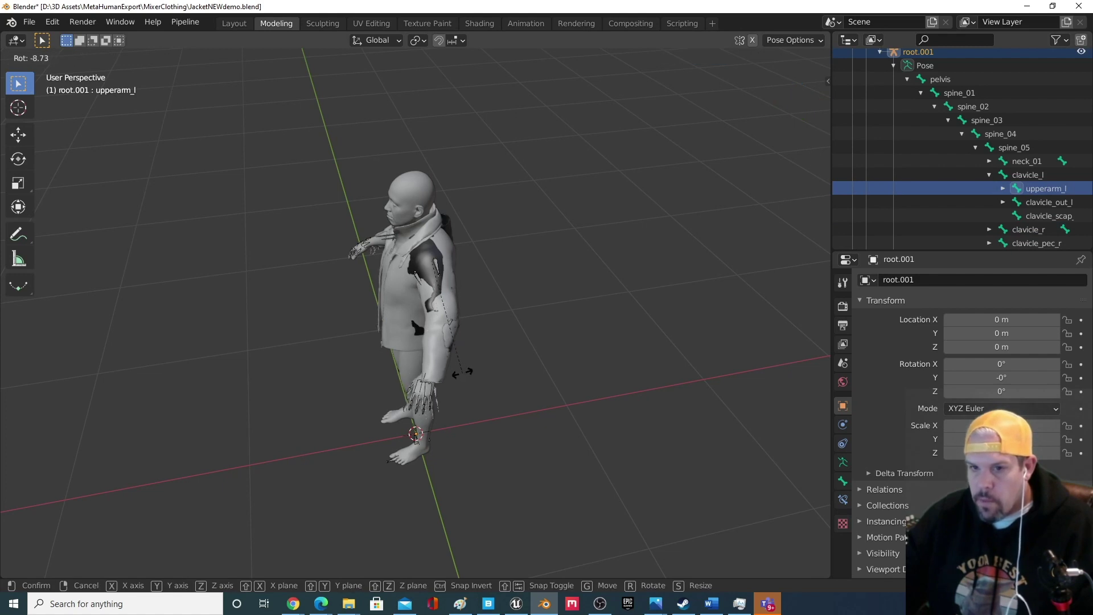
{"action": "left_click", "coordinate": [459, 373]}
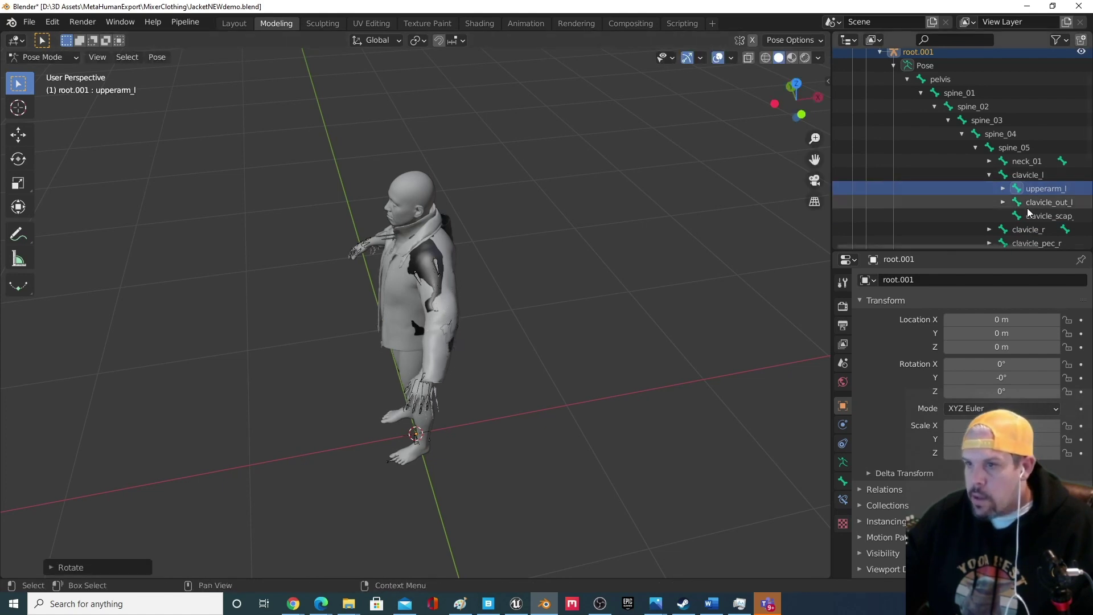
{"action": "left_click", "coordinate": [1004, 189]}
{"action": "left_click", "coordinate": [1056, 202]}
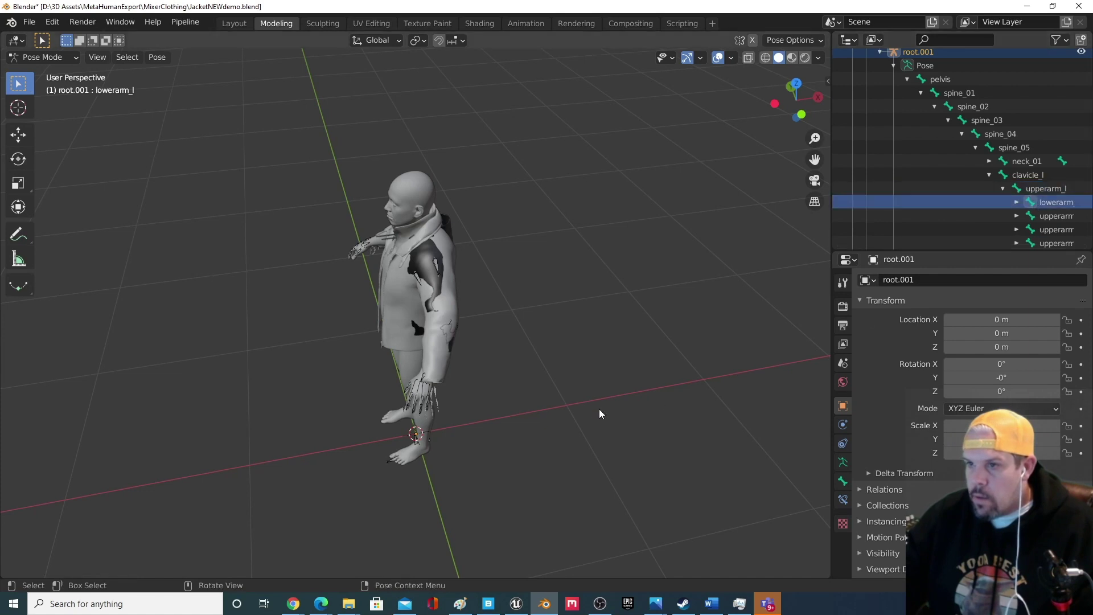
{"action": "key", "text": "r"}
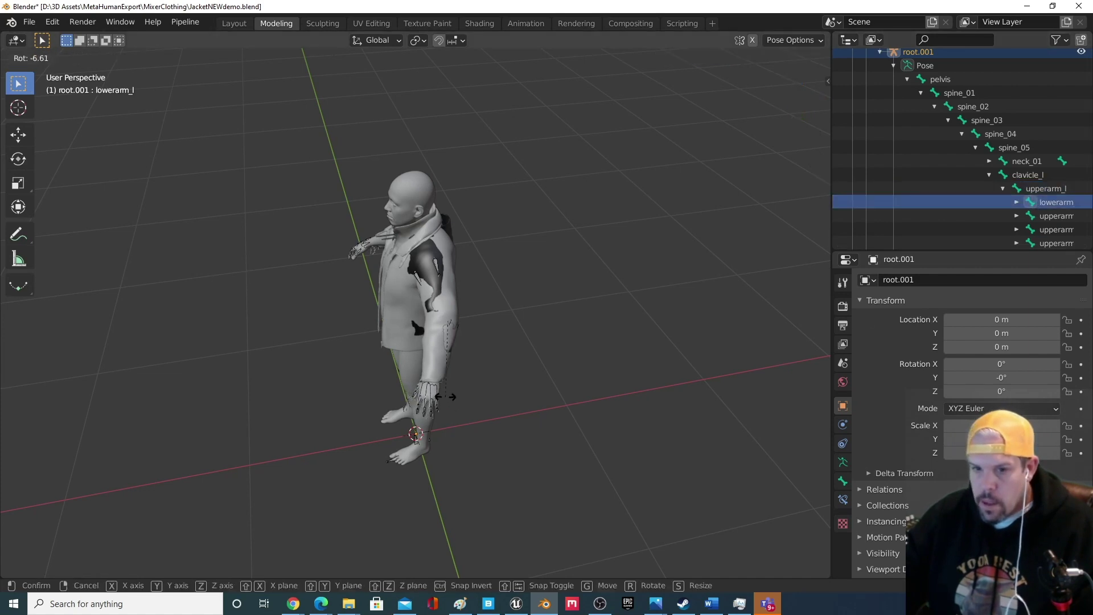
{"action": "left_click", "coordinate": [447, 400]}
{"action": "middle_click_drag", "start_coordinate": [286, 375], "coordinate": [581, 373]}
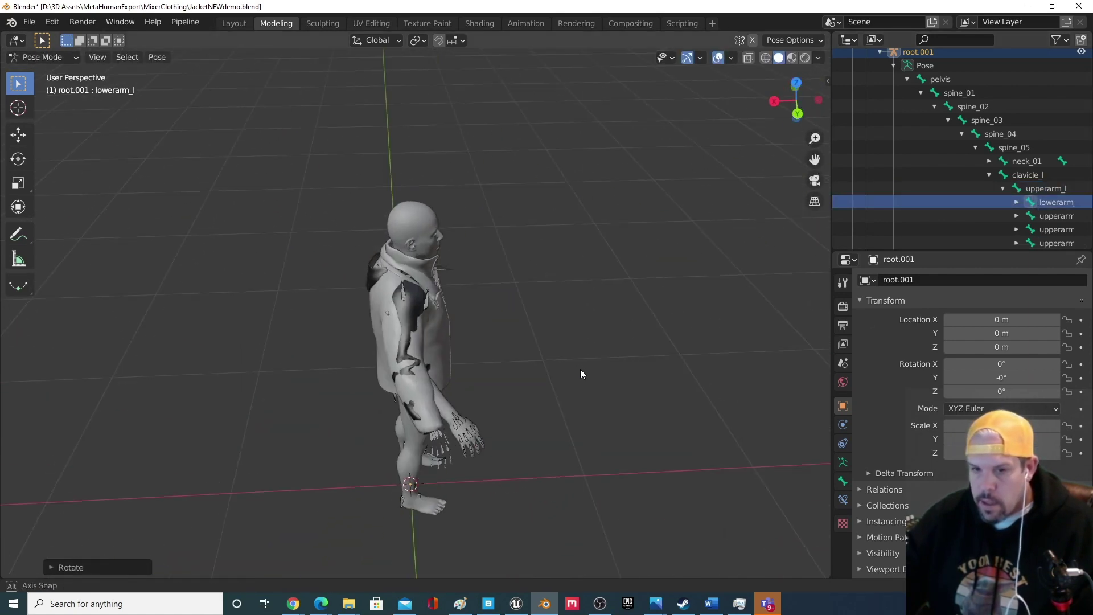
Lower the right arm by rotating upperarm_r and lowerarm_r.
{"action": "left_click", "coordinate": [990, 176]}
{"action": "left_click", "coordinate": [990, 189]}
{"action": "left_click", "coordinate": [1045, 202]}
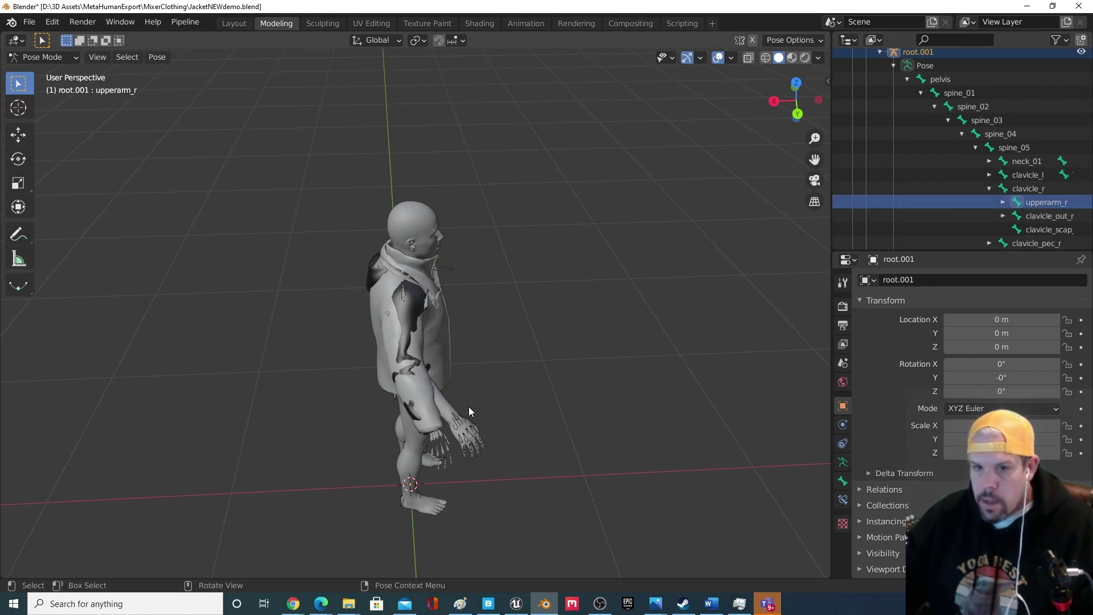
{"action": "key", "text": "r"}
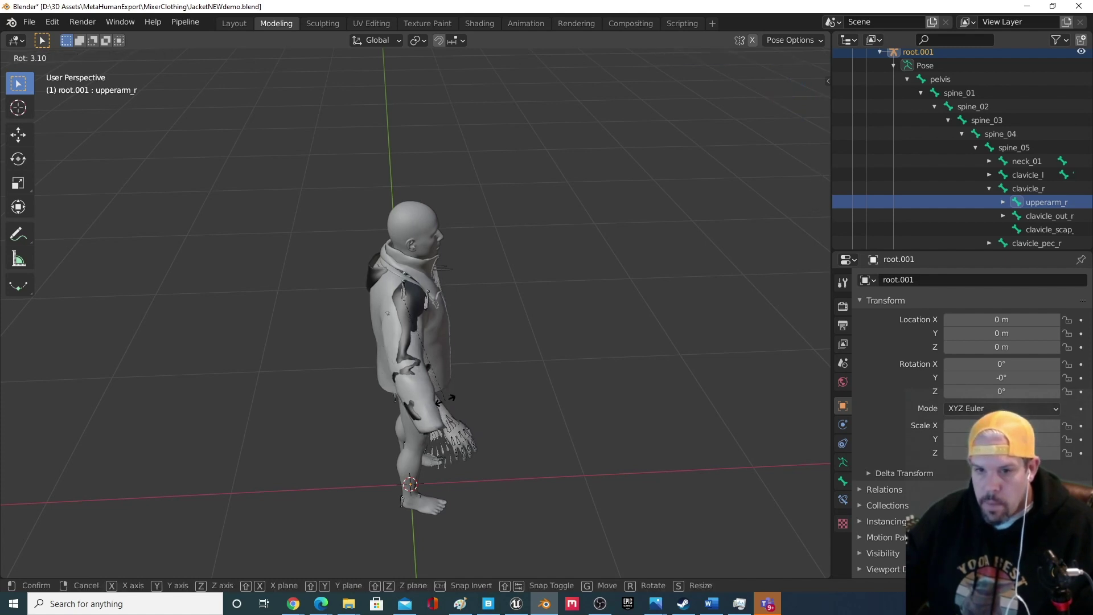
{"action": "left_click", "coordinate": [448, 399]}
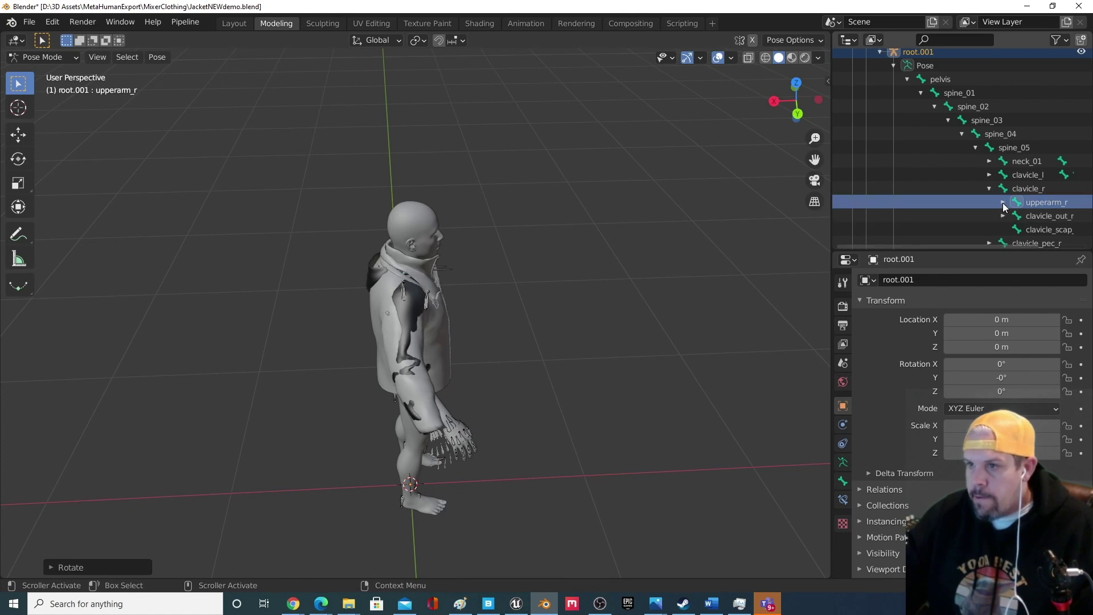
{"action": "left_click", "coordinate": [1003, 202]}
{"action": "left_click", "coordinate": [1037, 216]}
{"action": "key", "text": "r"}
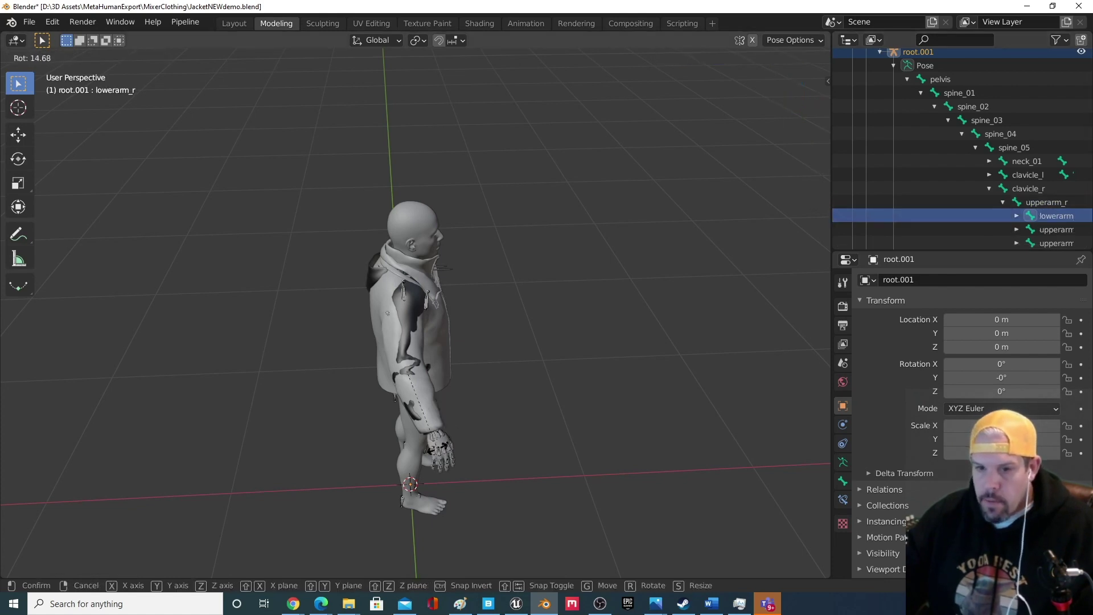
{"action": "left_click", "coordinate": [440, 451]}
{"action": "middle_click_drag", "start_coordinate": [519, 426], "coordinate": [361, 382]}
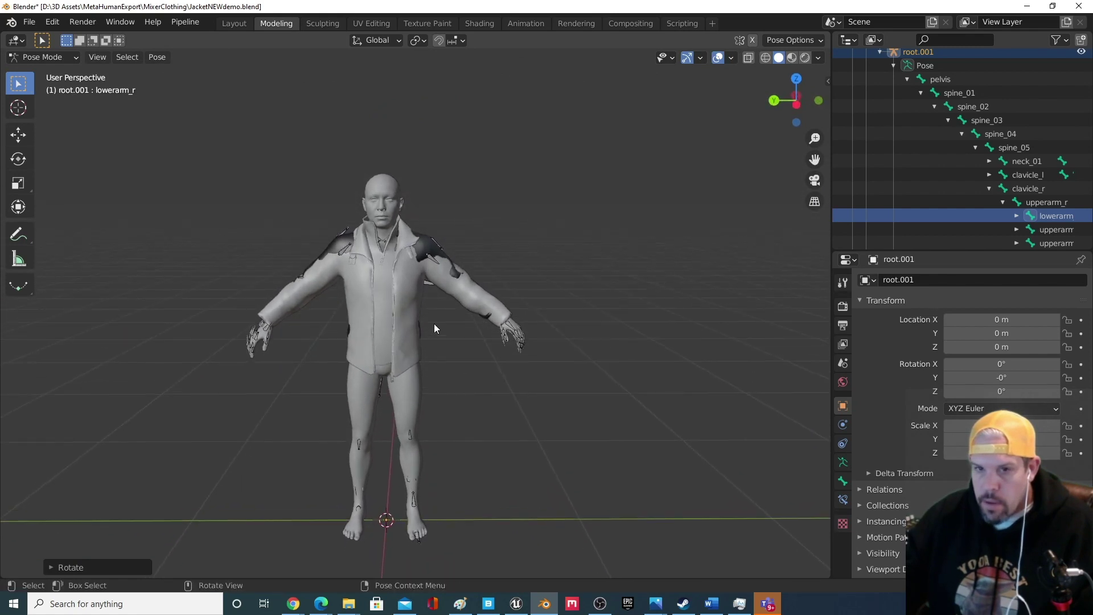
{"action": "middle_click_drag", "start_coordinate": [434, 329], "coordinate": [750, 311]}
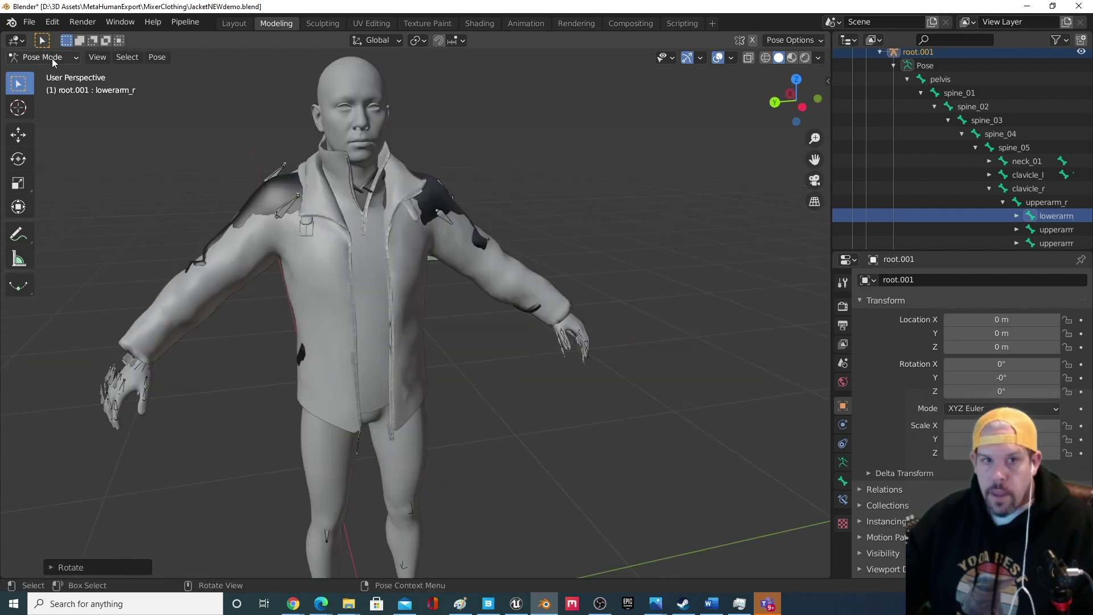
Return to Object Mode, select the jacket, then clear the selection.
{"action": "left_click", "coordinate": [43, 57]}
{"action": "left_click", "coordinate": [40, 71]}
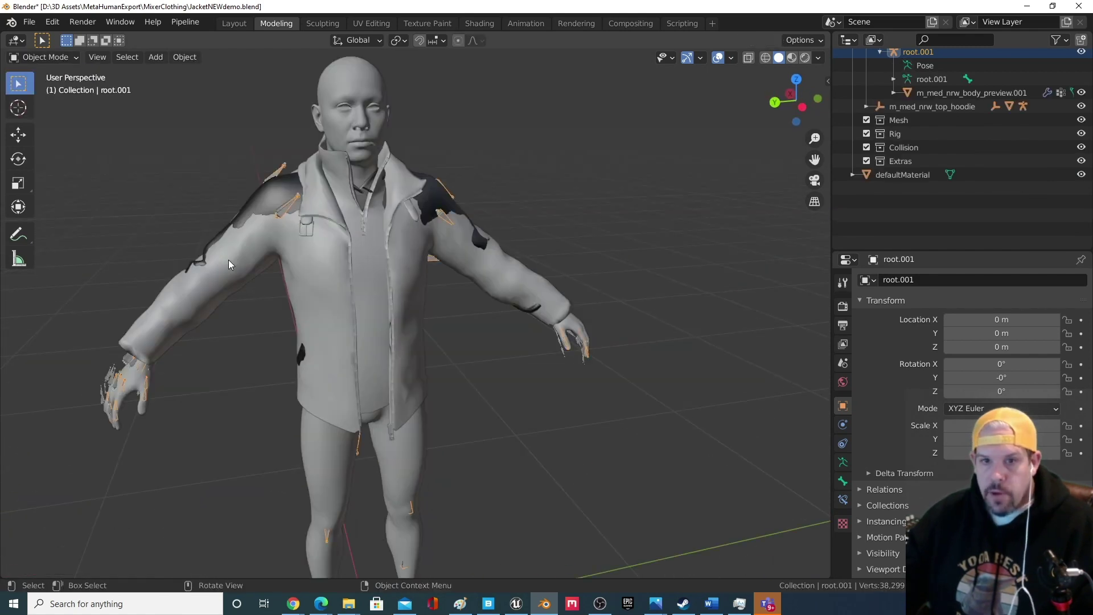
{"action": "scroll", "coordinate": [261, 243], "scroll_direction": "down", "scroll_amount": 2}
{"action": "left_click", "coordinate": [314, 236]}
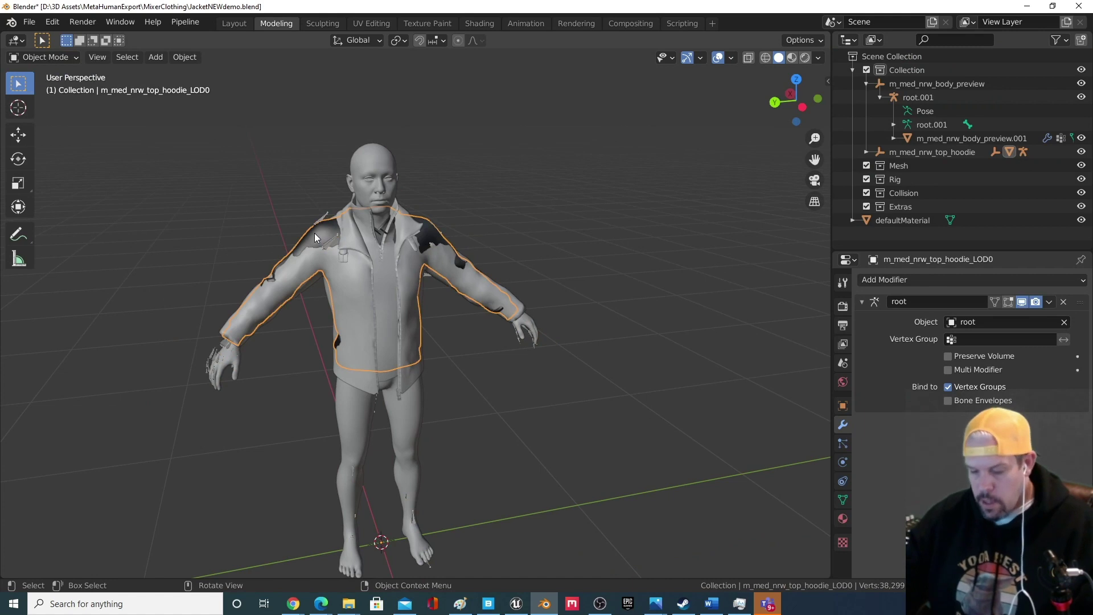
{"action": "key", "text": "alt+a"}
{"action": "middle_click_drag", "start_coordinate": [314, 235], "coordinate": [434, 276]}
Inspect the jacket fit from several angles and select the body preview mesh.
{"action": "scroll", "coordinate": [429, 367], "scroll_direction": "up", "scroll_amount": 2}
{"action": "scroll", "coordinate": [433, 350], "scroll_direction": "up", "scroll_amount": 2}
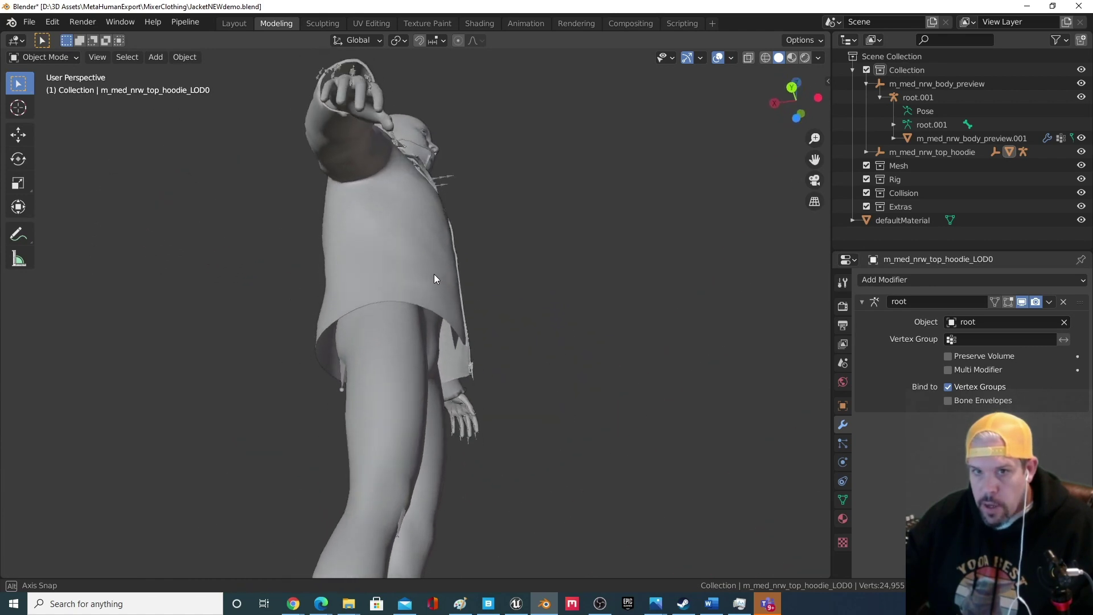
{"action": "middle_click_drag", "start_coordinate": [359, 207], "coordinate": [182, 251]}
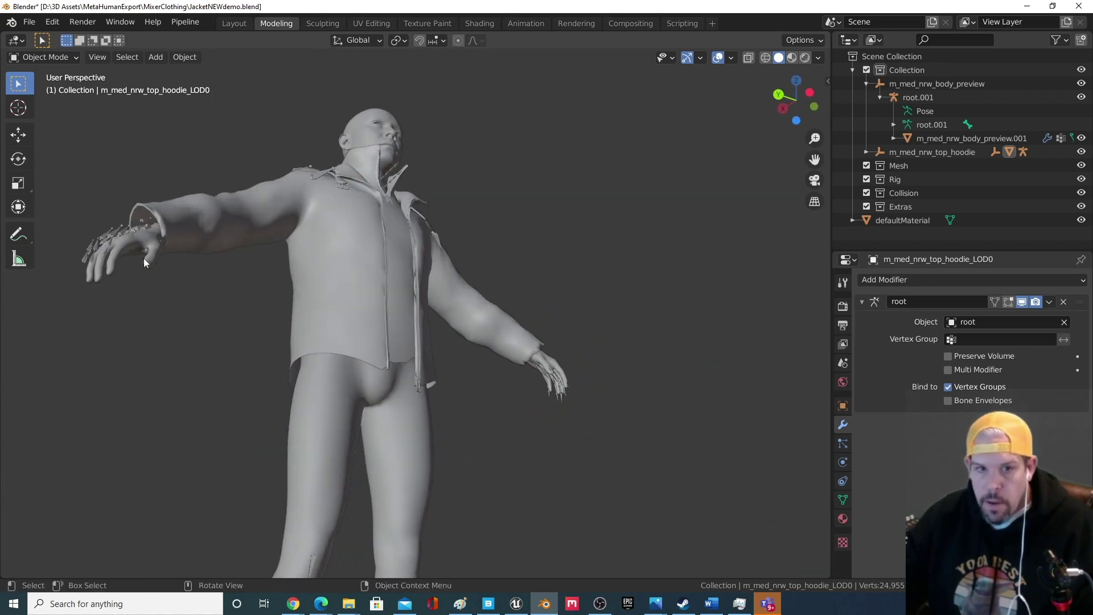
{"action": "middle_click_drag", "start_coordinate": [171, 282], "coordinate": [272, 334]}
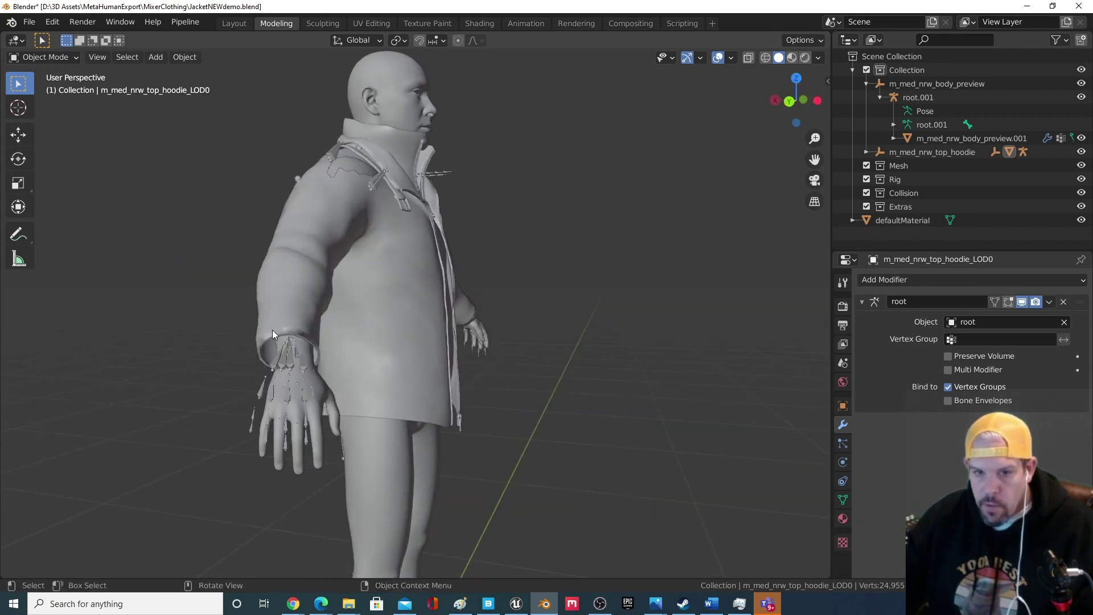
{"action": "middle_click_drag", "start_coordinate": [368, 386], "coordinate": [253, 436]}
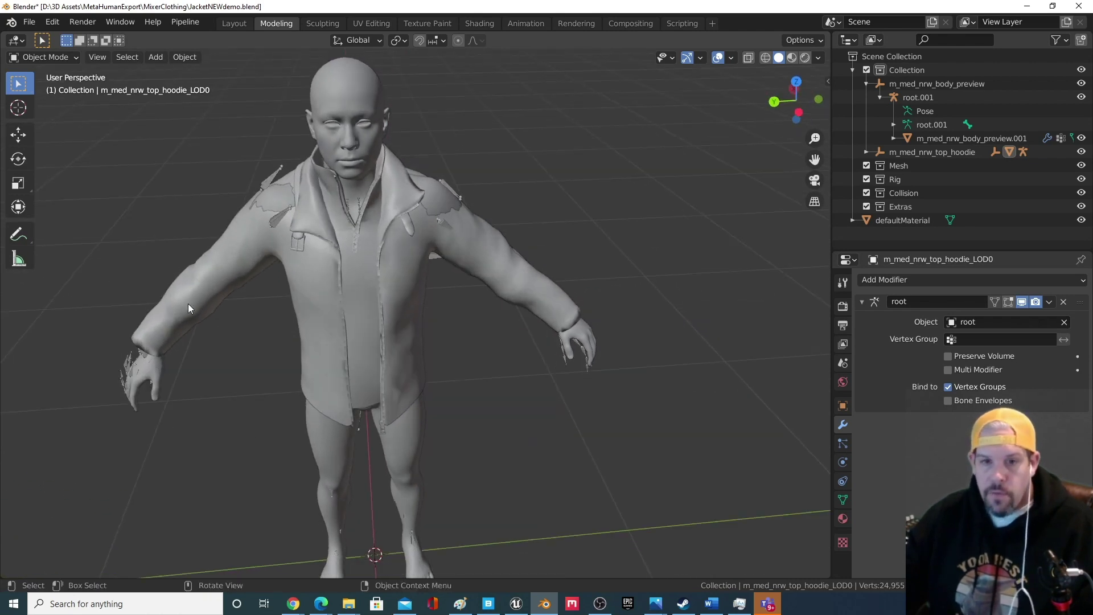
{"action": "middle_click_drag", "start_coordinate": [188, 308], "coordinate": [193, 292]}
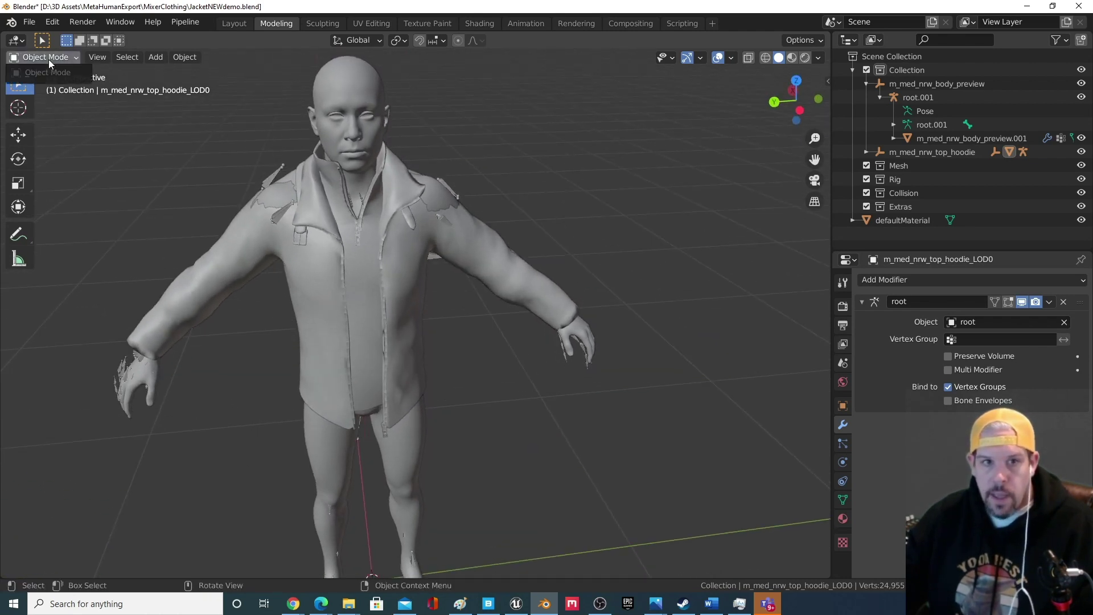
{"action": "left_click", "coordinate": [138, 377]}
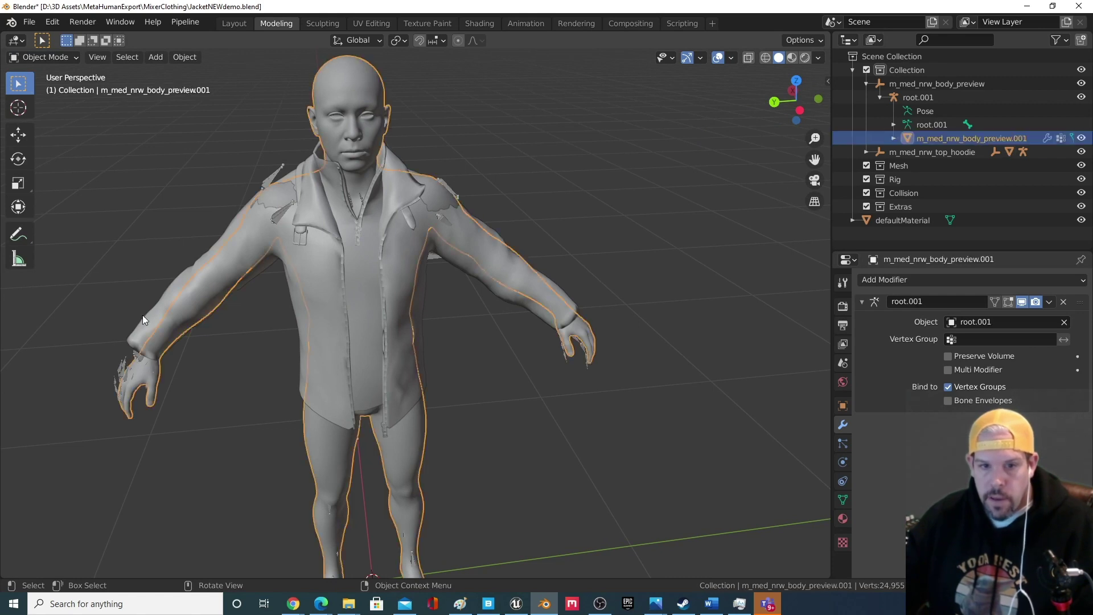
{"action": "left_click", "coordinate": [60, 56]}
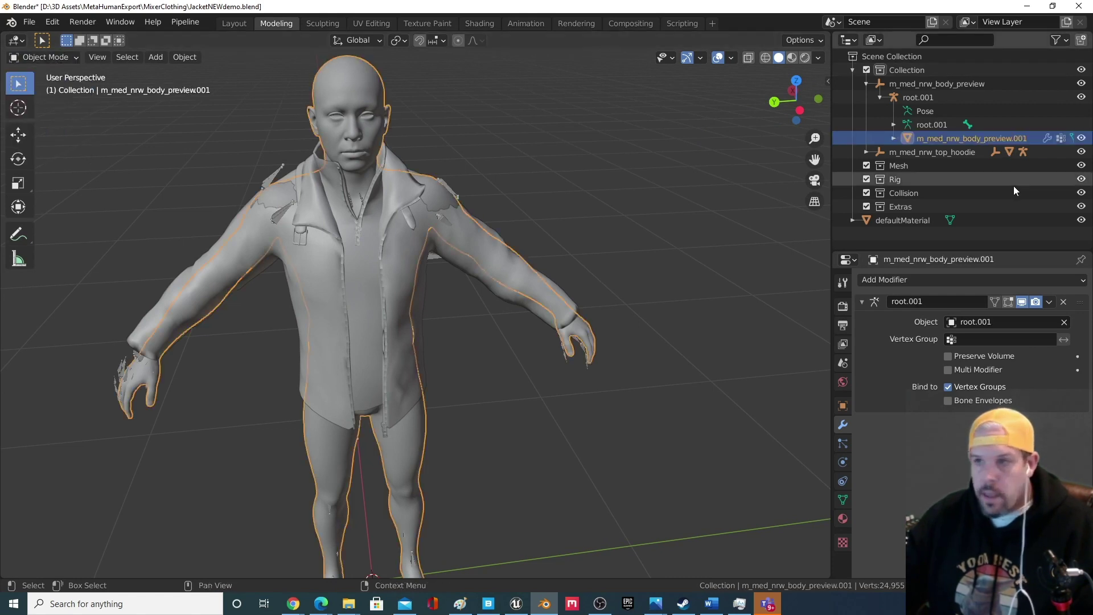
Rotate root.001's clavicle_r a little in Pose Mode, then return to Object Mode.
{"action": "left_click", "coordinate": [925, 111]}
{"action": "scroll", "coordinate": [1003, 171], "scroll_direction": "down", "scroll_amount": 5}
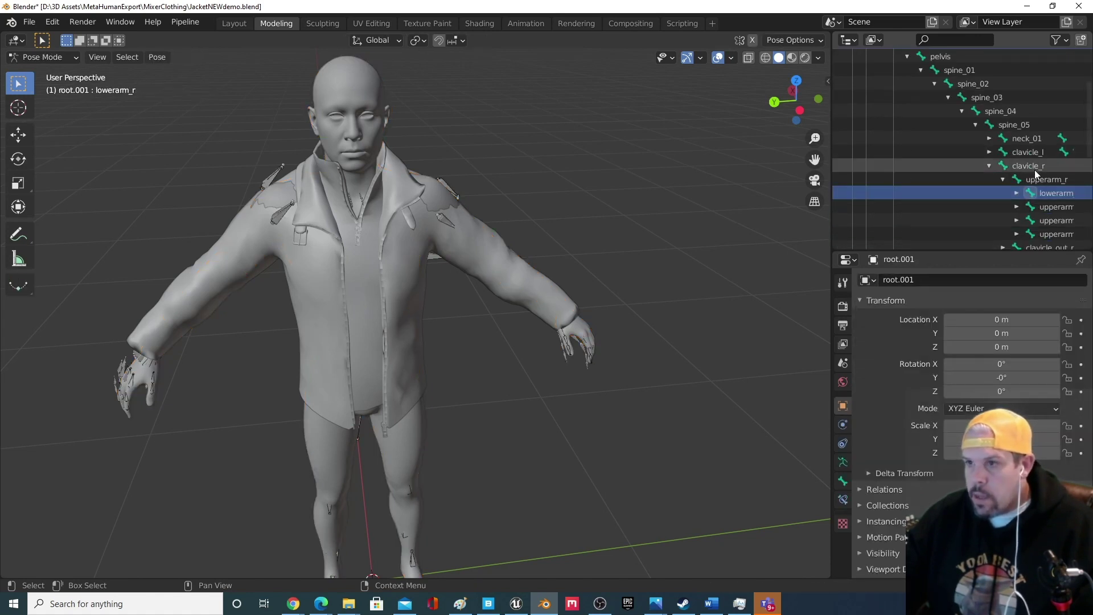
{"action": "left_click", "coordinate": [1034, 170]}
{"action": "key", "text": "r"}
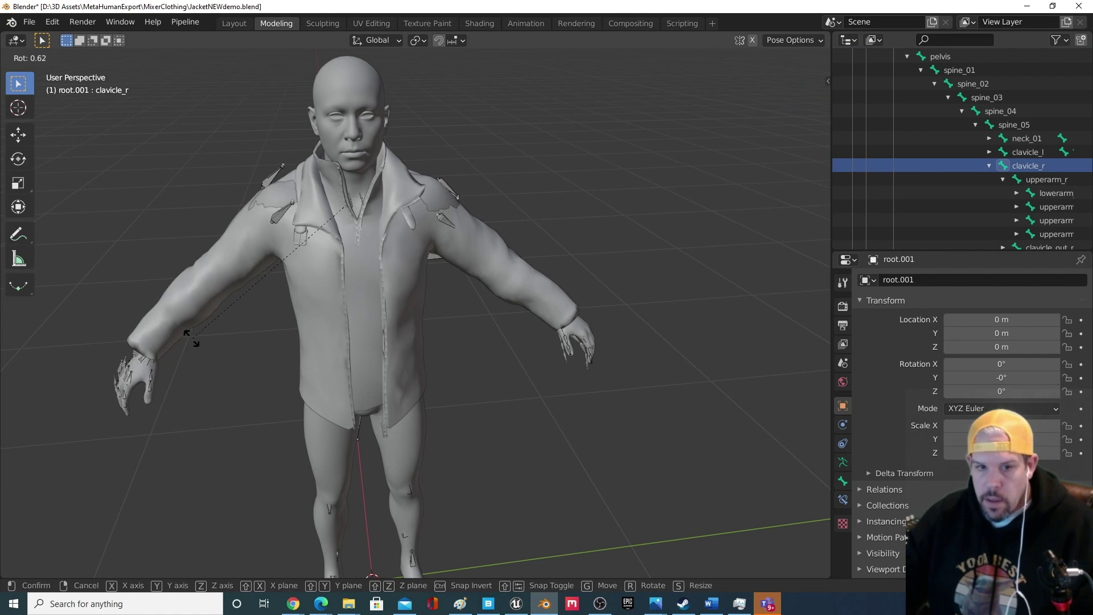
{"action": "left_click", "coordinate": [190, 334]}
{"action": "middle_click_drag", "start_coordinate": [189, 334], "coordinate": [171, 319]}
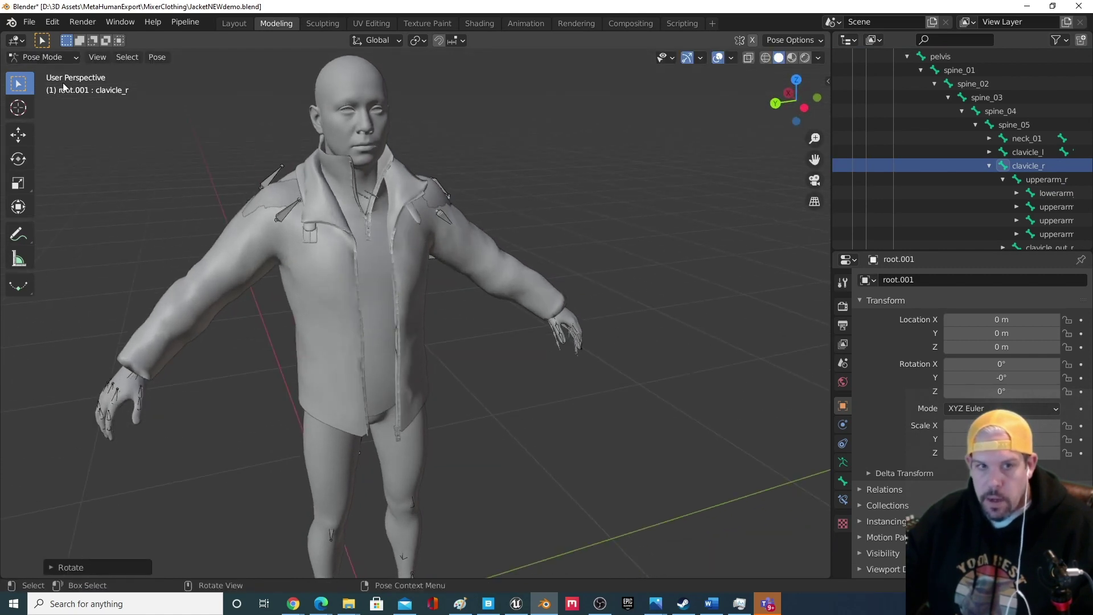
{"action": "left_click", "coordinate": [42, 56]}
{"action": "left_click", "coordinate": [49, 72]}
{"action": "scroll", "coordinate": [203, 358], "scroll_direction": "up", "scroll_amount": 3}
{"action": "middle_click_drag", "start_coordinate": [202, 358], "coordinate": [158, 441]}
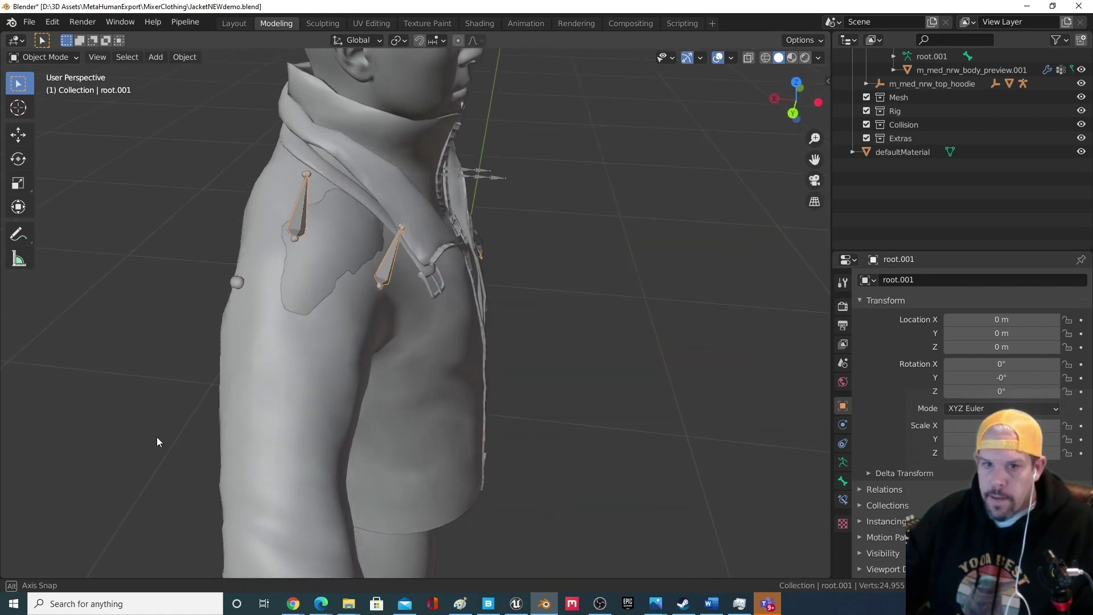
Orbit around the jacket to check its fit from the rear, front and side.
{"action": "middle_click_drag", "start_coordinate": [303, 288], "coordinate": [419, 354]}
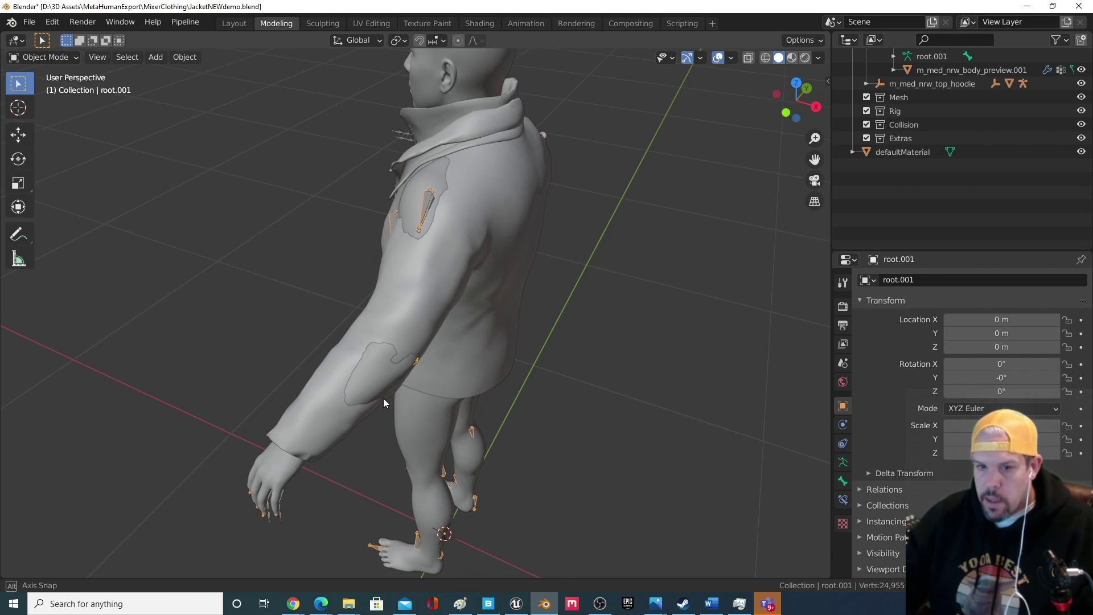
{"action": "middle_click_drag", "start_coordinate": [384, 402], "coordinate": [423, 147]}
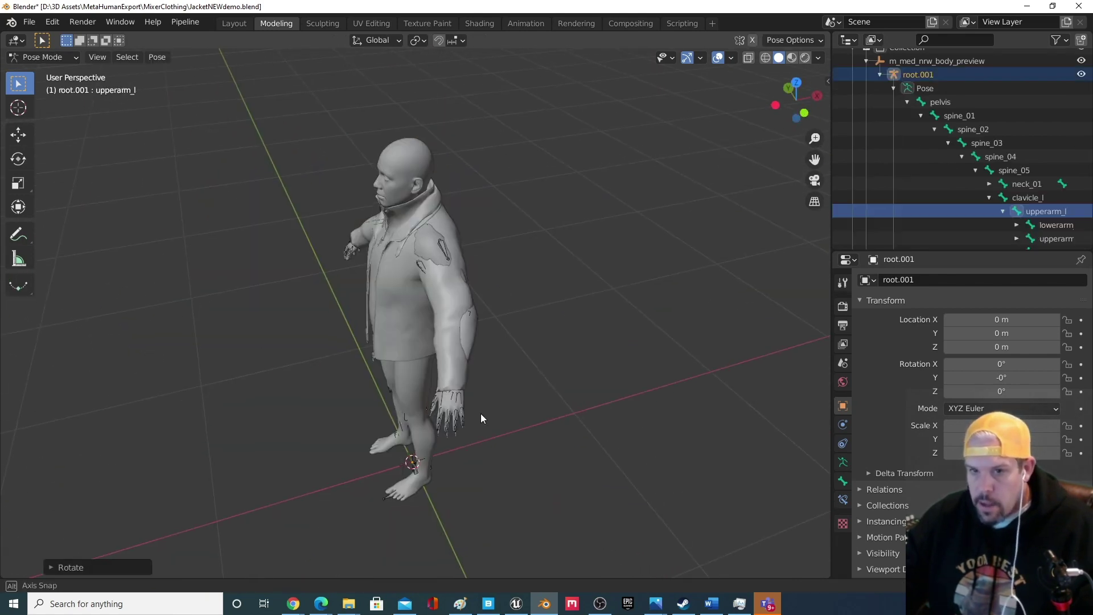
{"action": "middle_click_drag", "start_coordinate": [481, 413], "coordinate": [479, 424]}
{"action": "middle_click_drag", "start_coordinate": [497, 388], "coordinate": [460, 368]}
{"action": "middle_click_drag", "start_coordinate": [494, 322], "coordinate": [497, 222]}
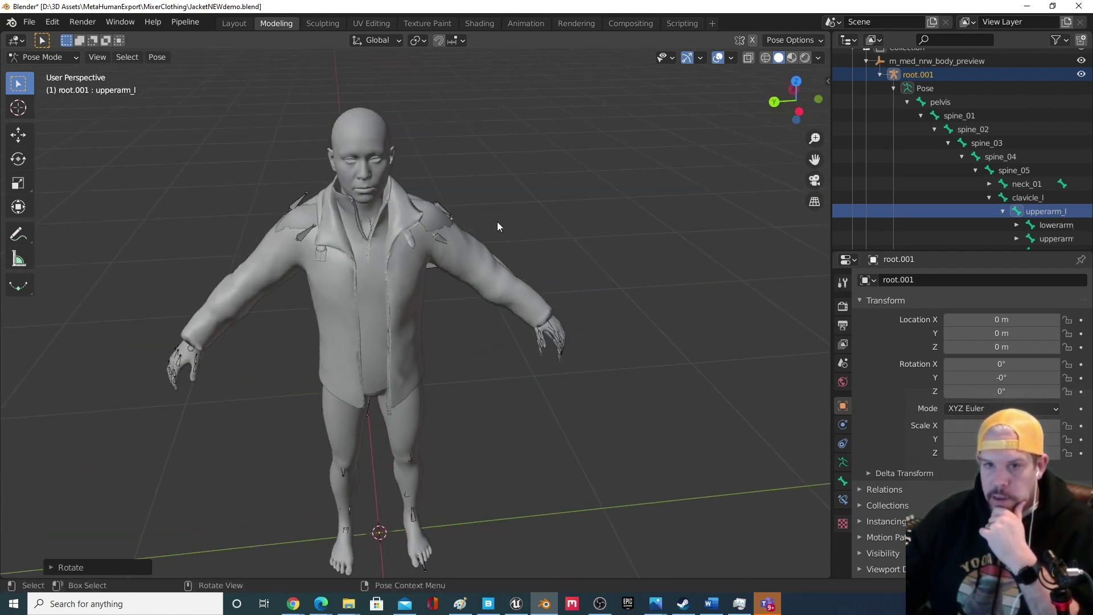
Try rotating lowerarm_l and upperarm_l, cancelling both trial rotations.
{"action": "middle_click_drag", "start_coordinate": [515, 315], "coordinate": [305, 322]}
{"action": "middle_click_drag", "start_coordinate": [422, 396], "coordinate": [493, 398]}
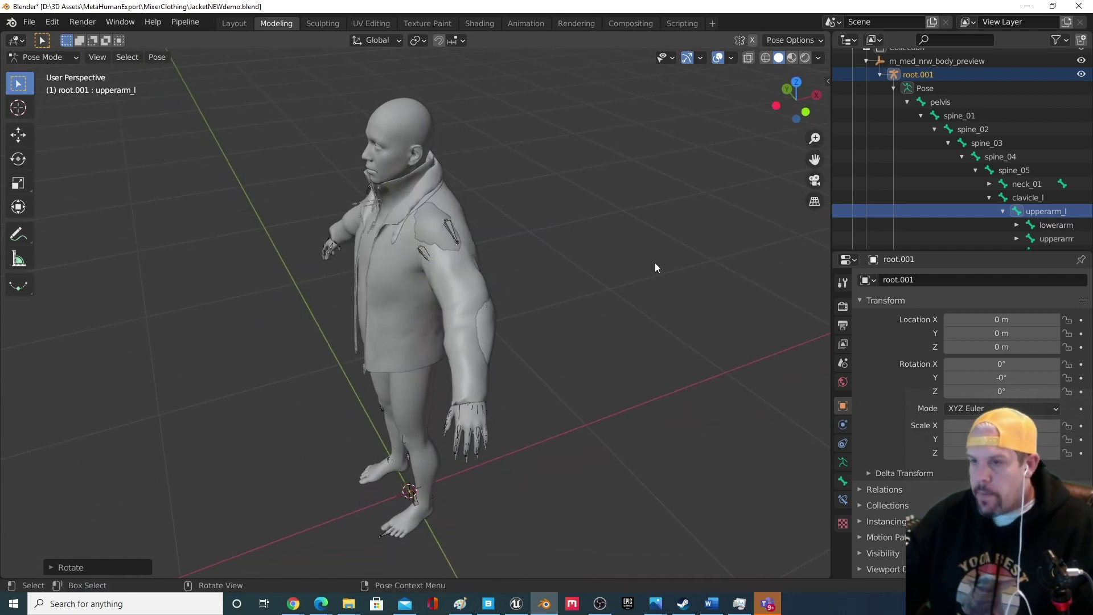
{"action": "left_click", "coordinate": [1049, 225]}
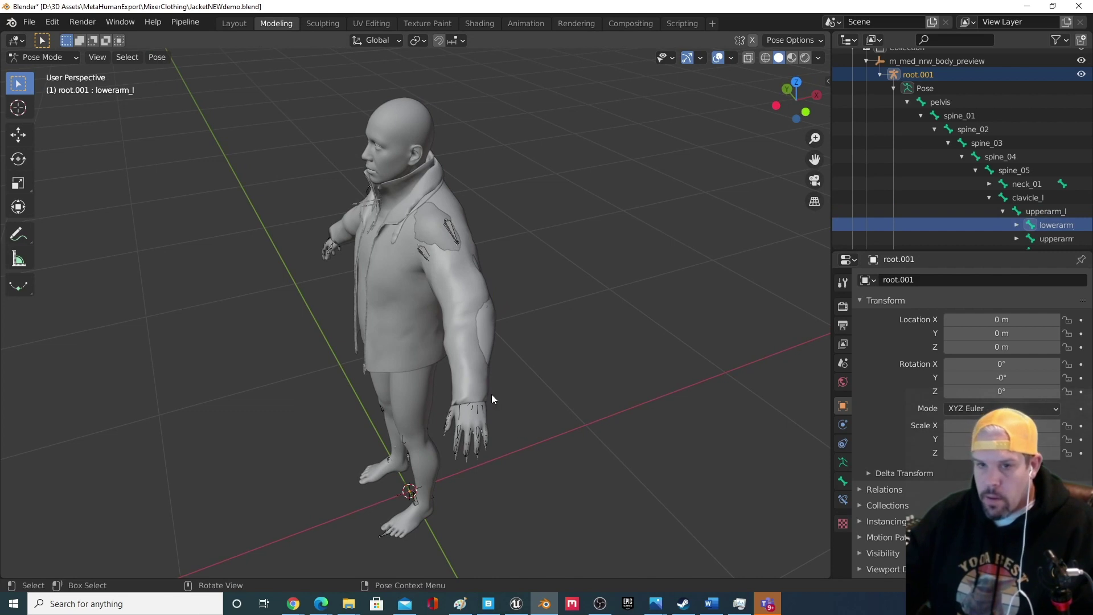
{"action": "key", "text": "r"}
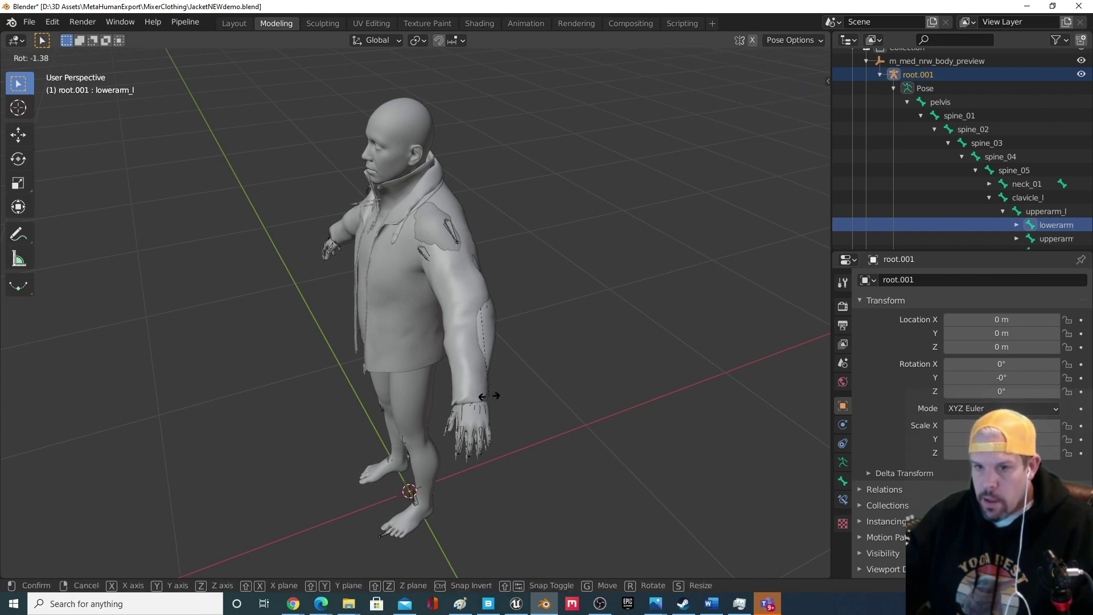
{"action": "right_click", "coordinate": [488, 396]}
{"action": "left_click", "coordinate": [1037, 213]}
{"action": "key", "text": "r"}
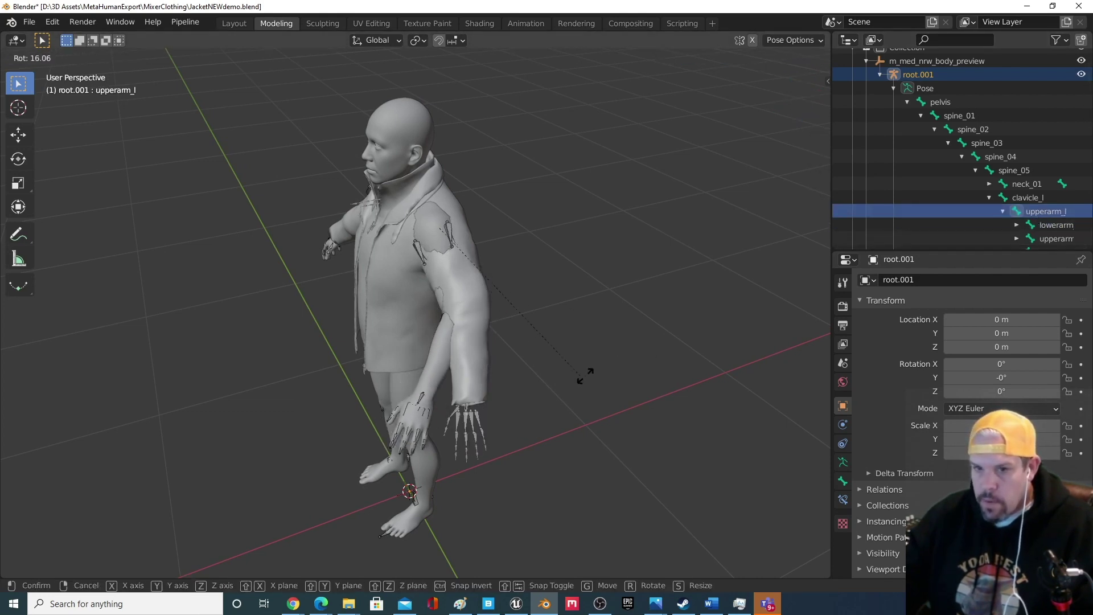
{"action": "right_click", "coordinate": [647, 363]}
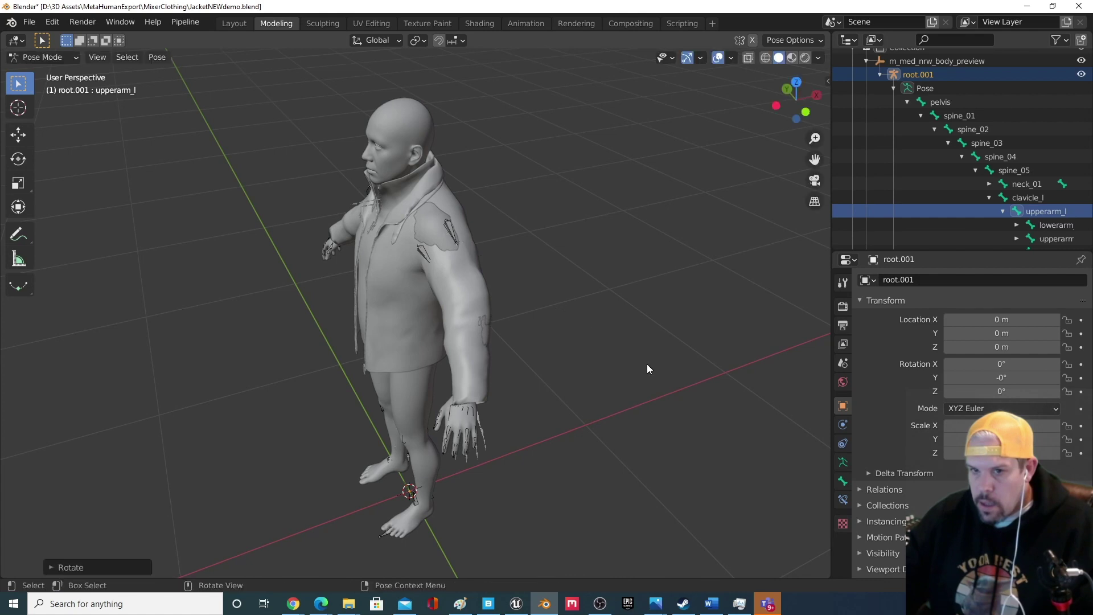
Rotate lowerarm_l slightly to settle the left forearm in the sleeve.
{"action": "left_click", "coordinate": [1050, 225]}
{"action": "key", "text": "r"}
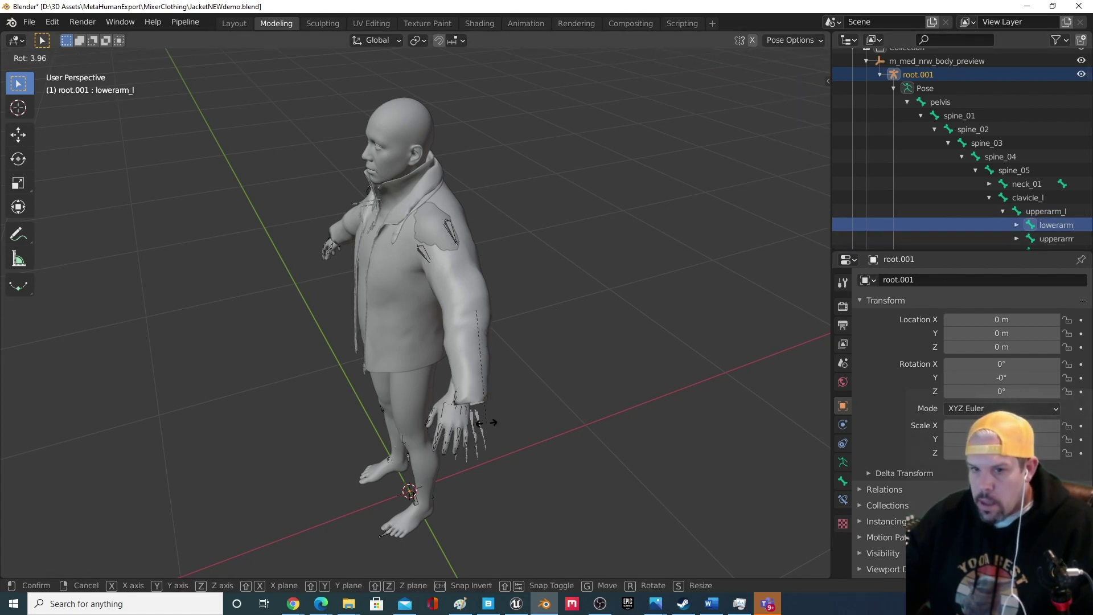
{"action": "left_click", "coordinate": [486, 423]}
{"action": "middle_click_drag", "start_coordinate": [487, 422], "coordinate": [459, 335]}
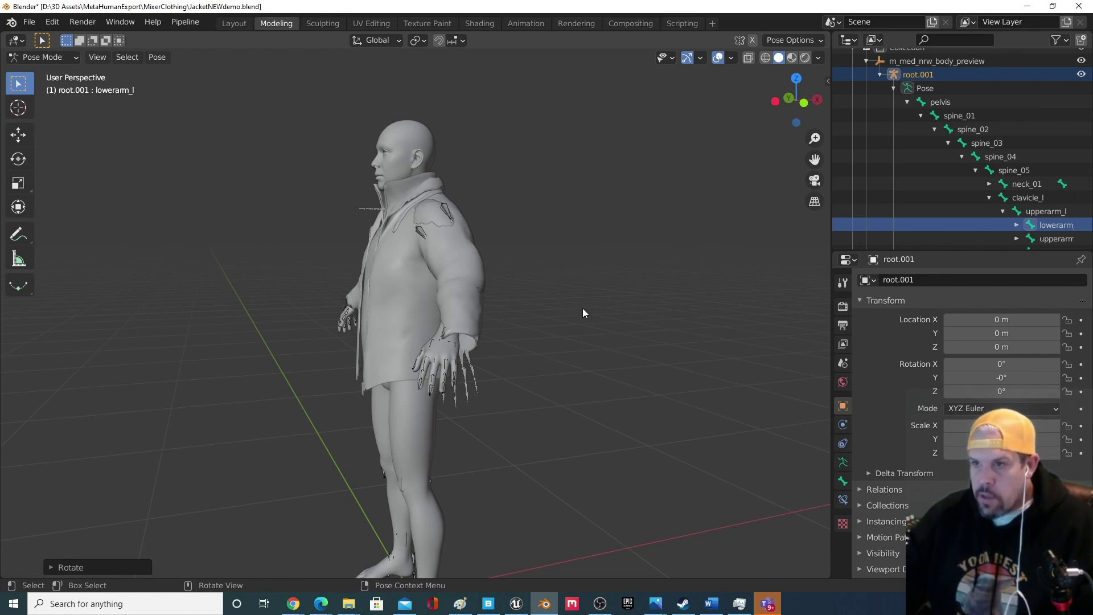
Expand m_med_nrw_top_hoodie's root armature in the Outliner and enter its Pose Mode.
{"action": "left_click", "coordinate": [880, 75]}
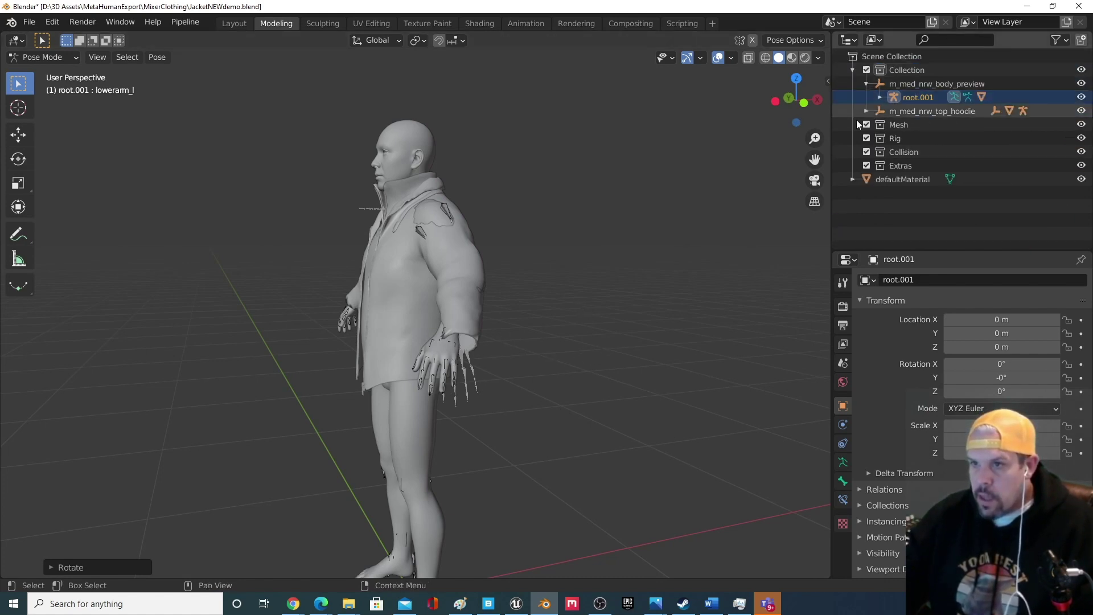
{"action": "left_click", "coordinate": [913, 109]}
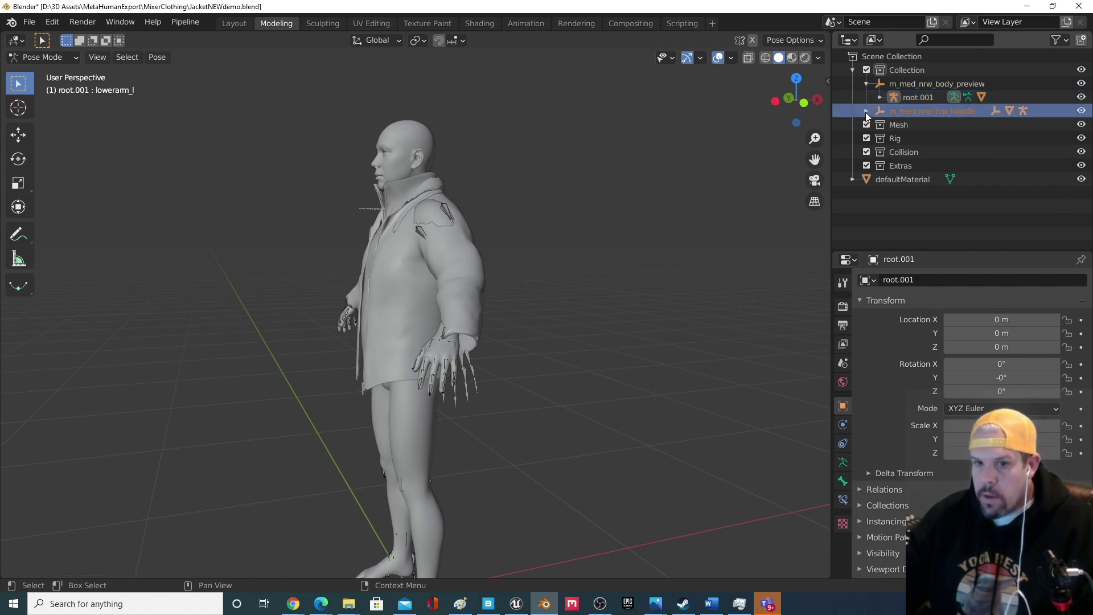
{"action": "left_click", "coordinate": [865, 111]}
{"action": "left_click", "coordinate": [900, 139]}
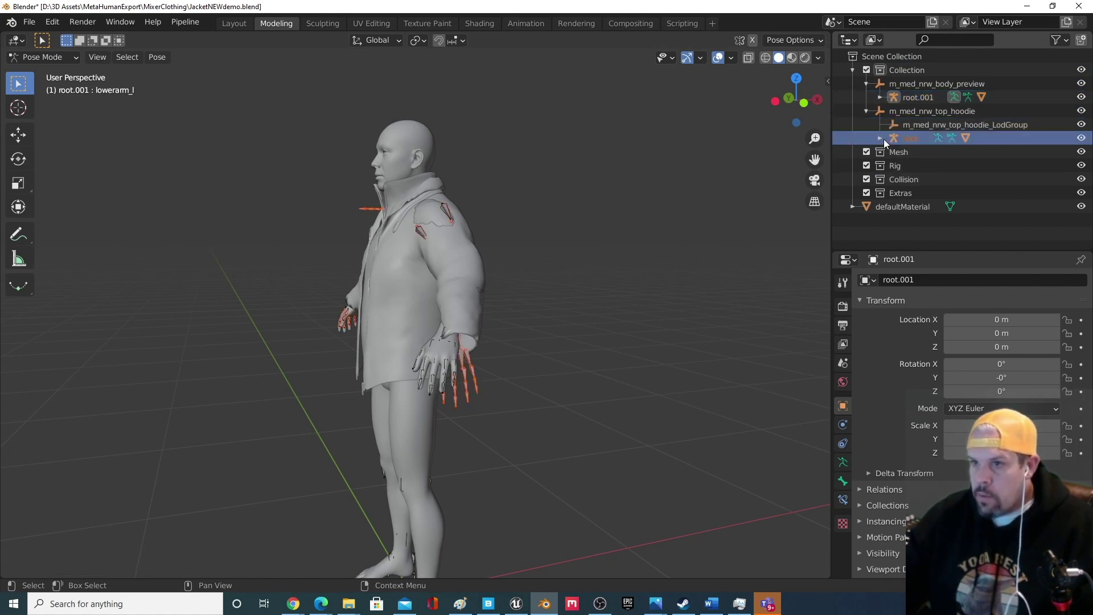
{"action": "left_click", "coordinate": [881, 138]}
{"action": "left_click", "coordinate": [924, 152]}
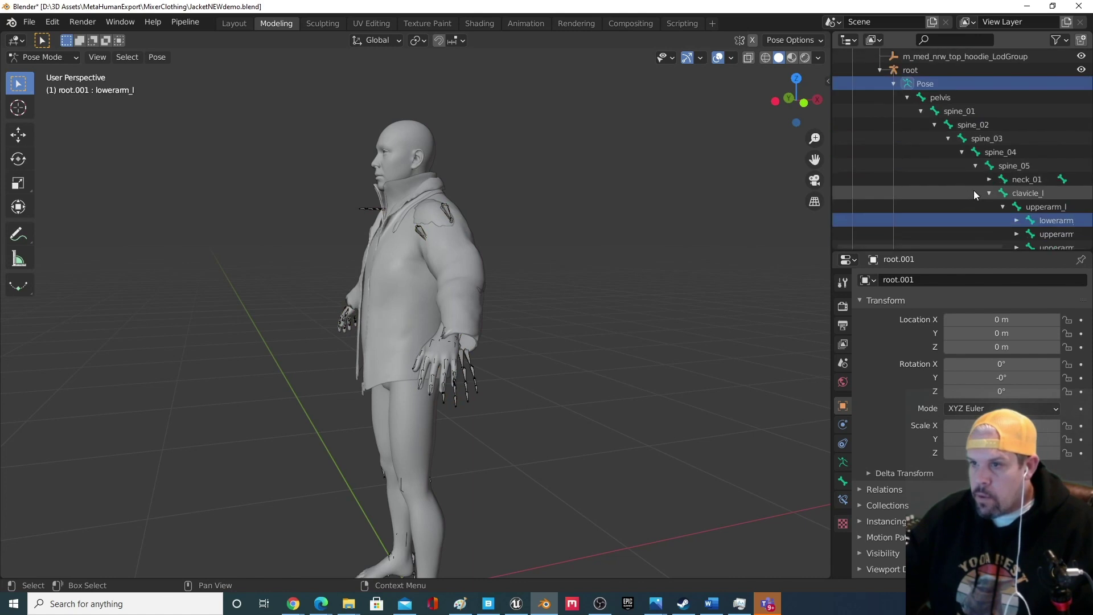
{"action": "scroll", "coordinate": [975, 191], "scroll_direction": "down", "scroll_amount": 3}
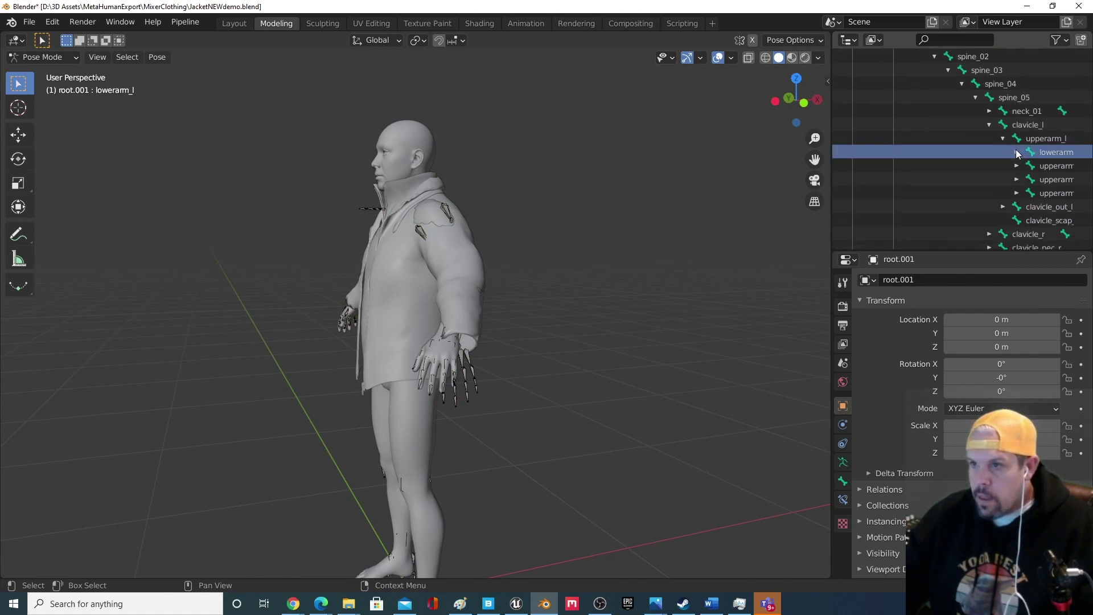
Cancel a trial twist-bone rotation, then rotate the hoodie rig's upperarm_l slightly.
{"action": "left_click", "coordinate": [1060, 165]}
{"action": "key", "text": "r"}
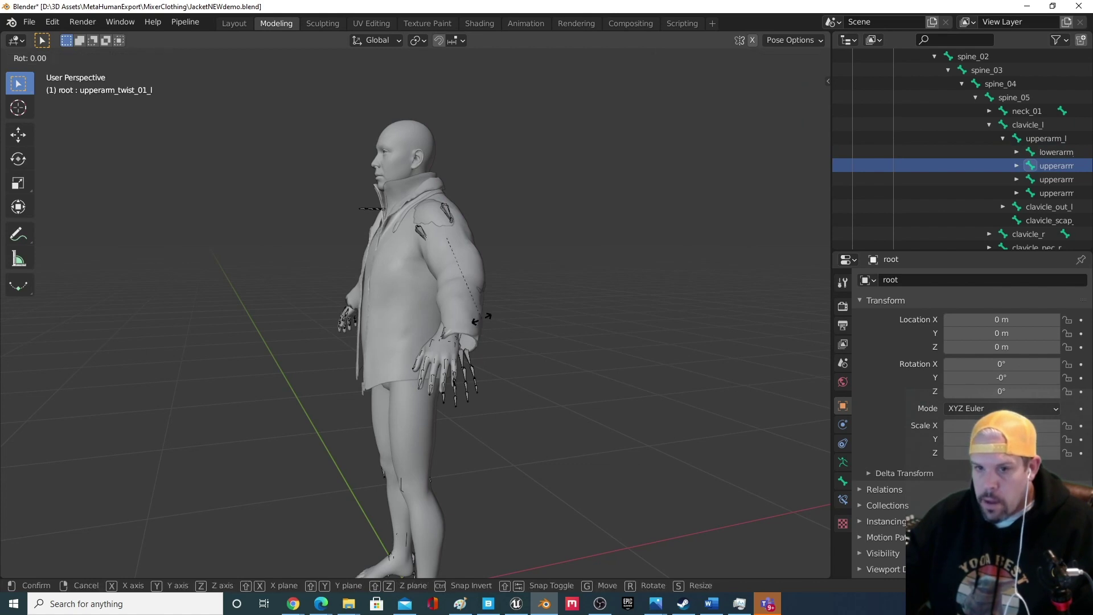
{"action": "right_click", "coordinate": [518, 323]}
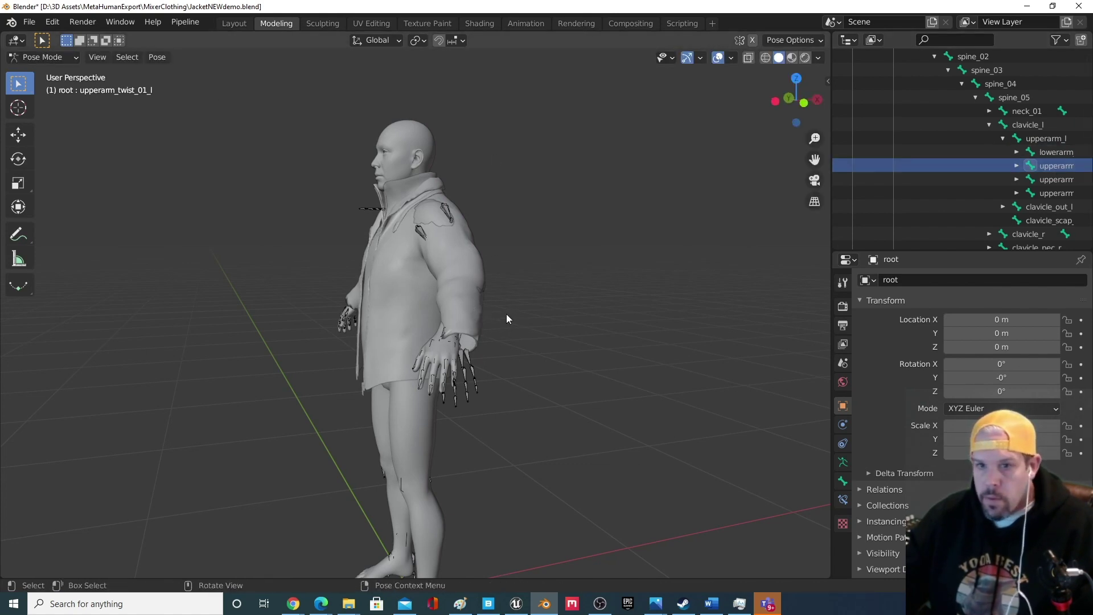
{"action": "left_click", "coordinate": [1044, 154]}
{"action": "left_click", "coordinate": [1044, 140]}
{"action": "key", "text": "r"}
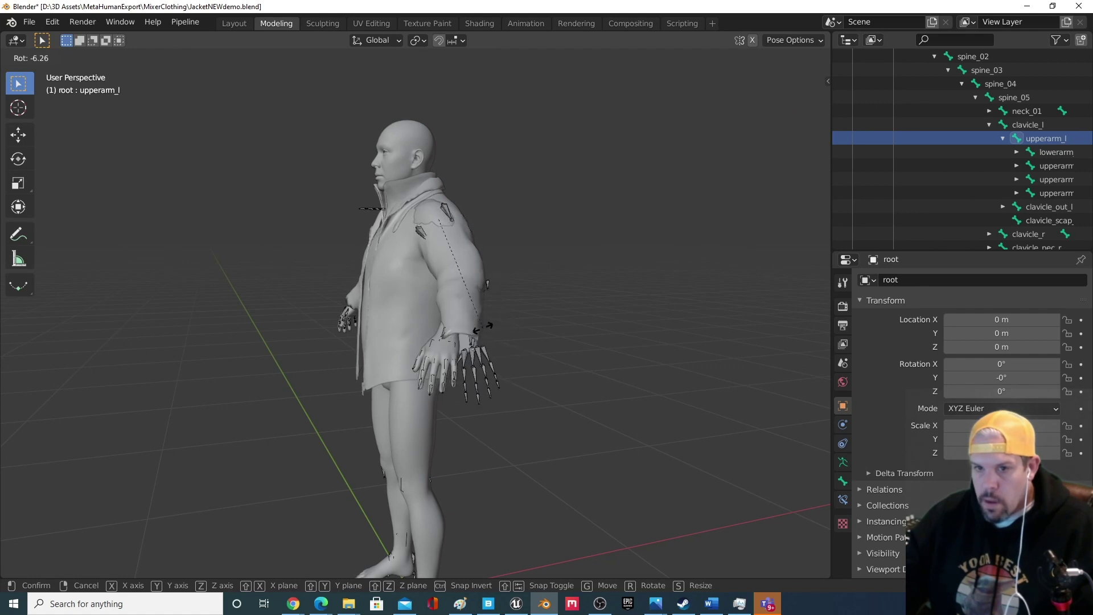
{"action": "left_click", "coordinate": [482, 336]}
{"action": "middle_click_drag", "start_coordinate": [658, 285], "coordinate": [674, 303]}
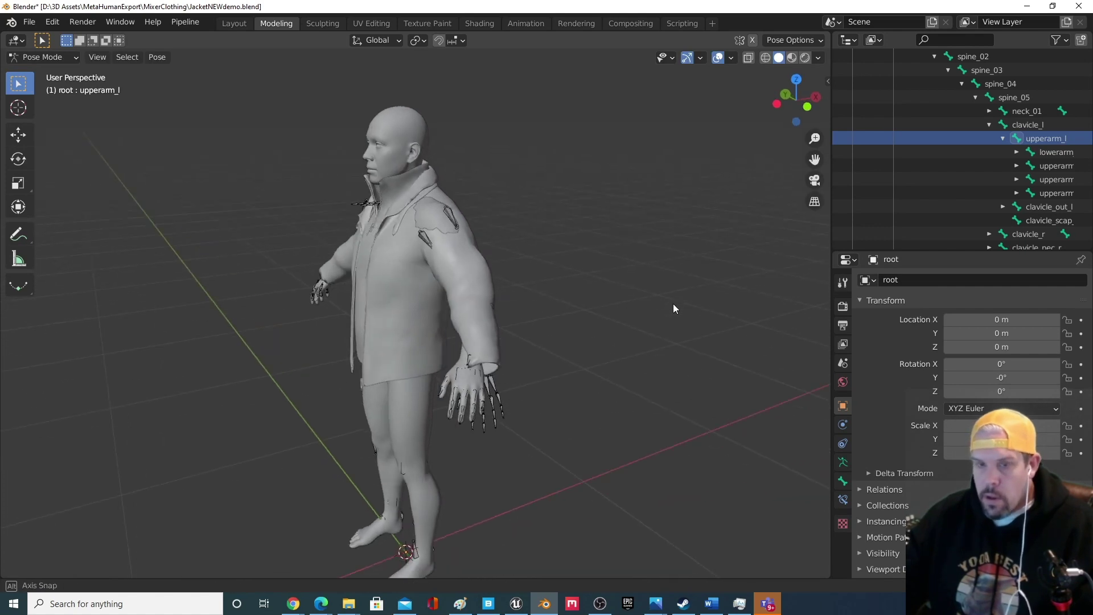
{"action": "left_click", "coordinate": [66, 56]}
Select the hoodie's root armature and switch it into Pose Mode.
{"action": "left_click", "coordinate": [34, 73]}
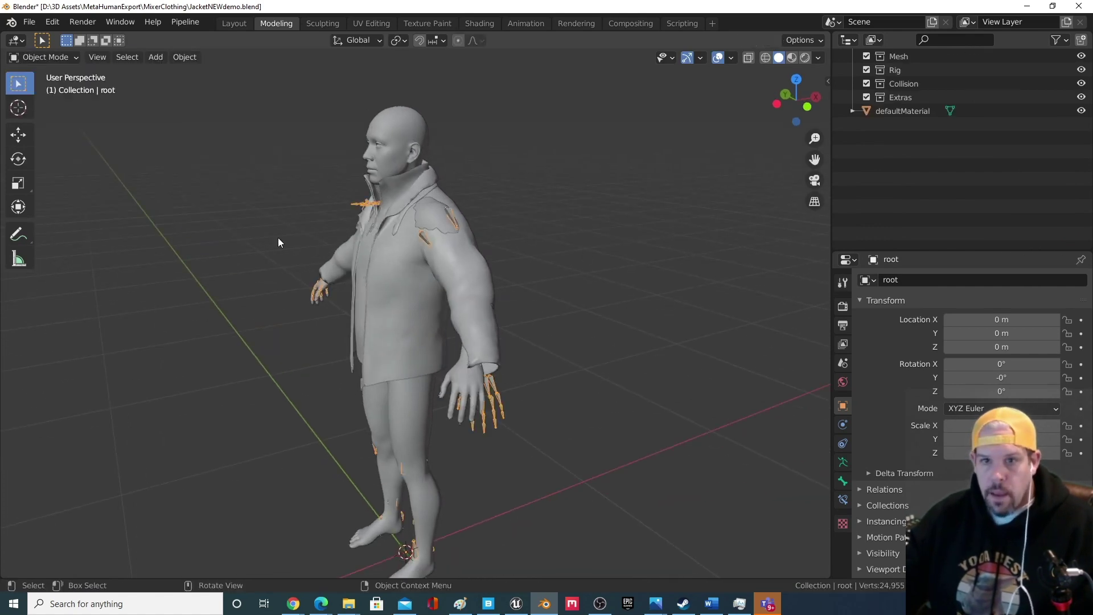
{"action": "middle_click_drag", "start_coordinate": [279, 242], "coordinate": [570, 234]}
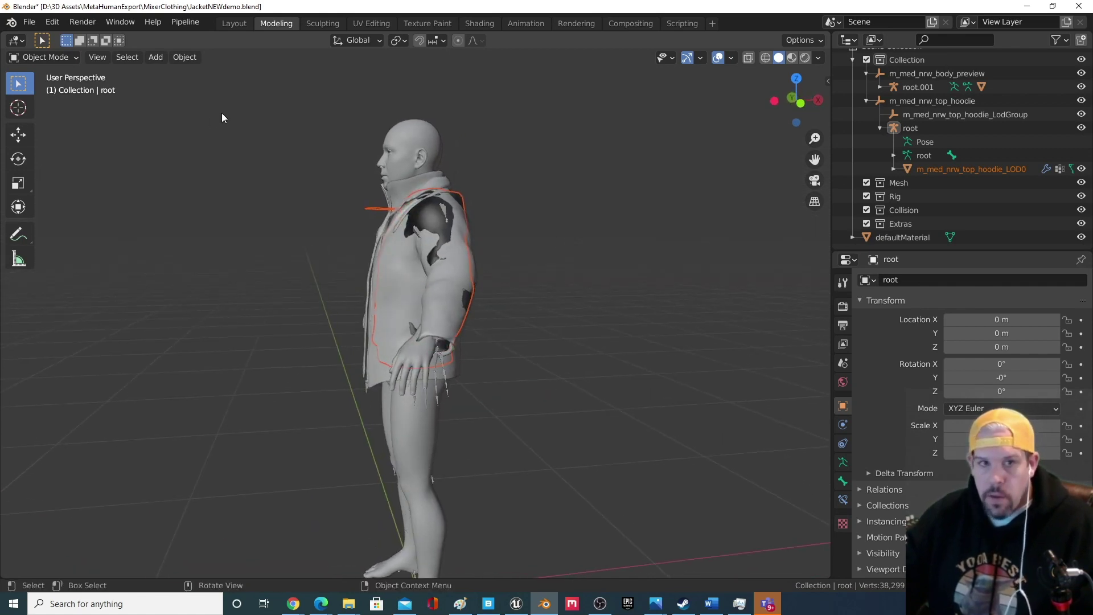
{"action": "left_click", "coordinate": [67, 59]}
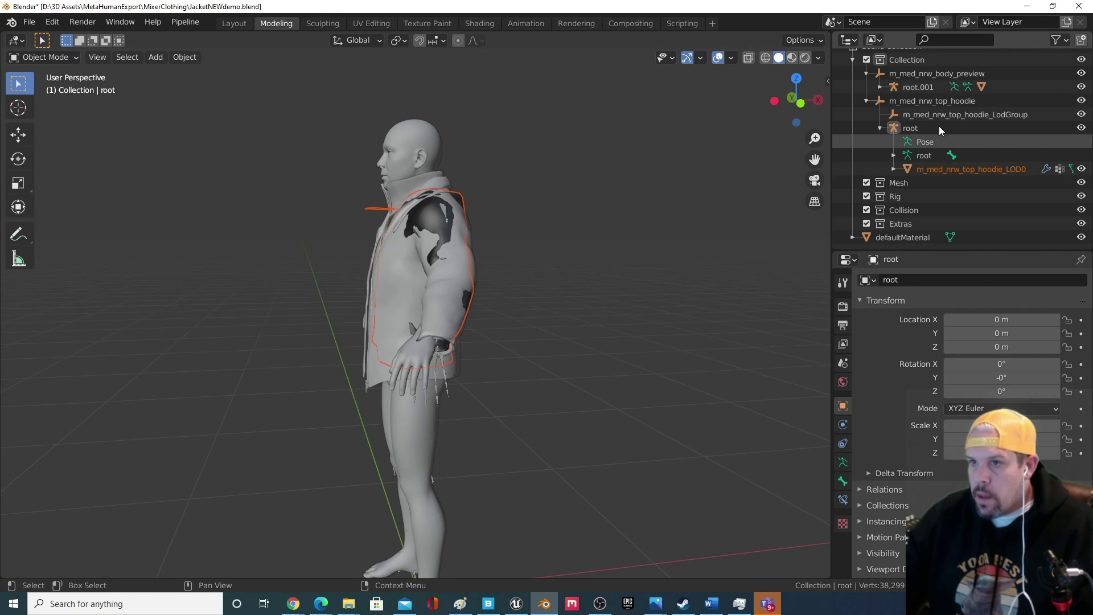
{"action": "left_click", "coordinate": [926, 141]}
{"action": "scroll", "coordinate": [991, 193], "scroll_direction": "down", "scroll_amount": 2}
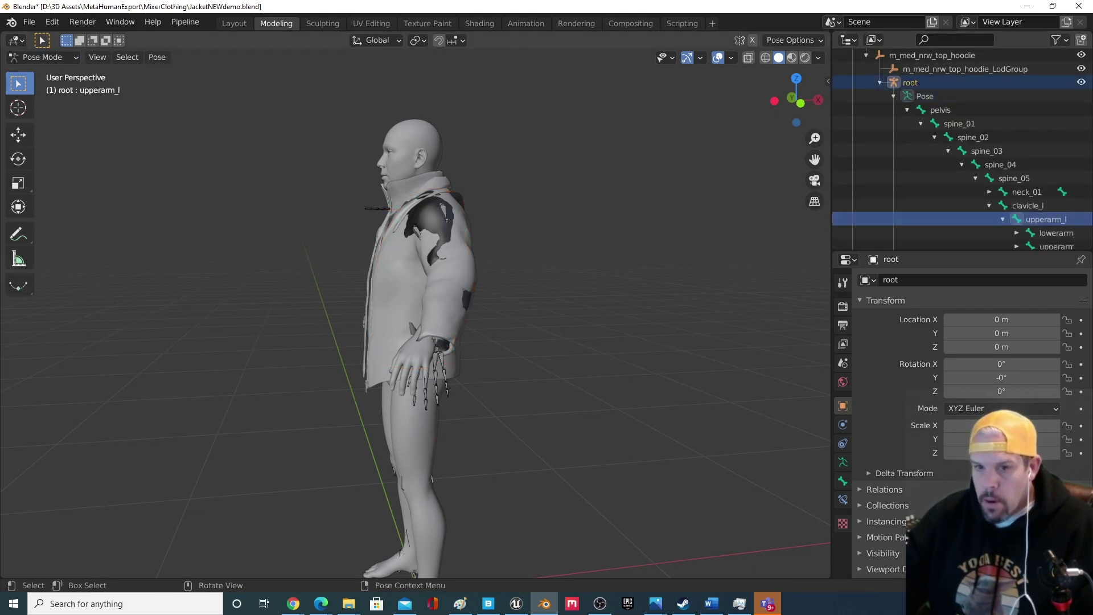
Rotate the upperarm_l bone to test how the jacket sleeve deforms.
{"action": "key", "text": "r"}
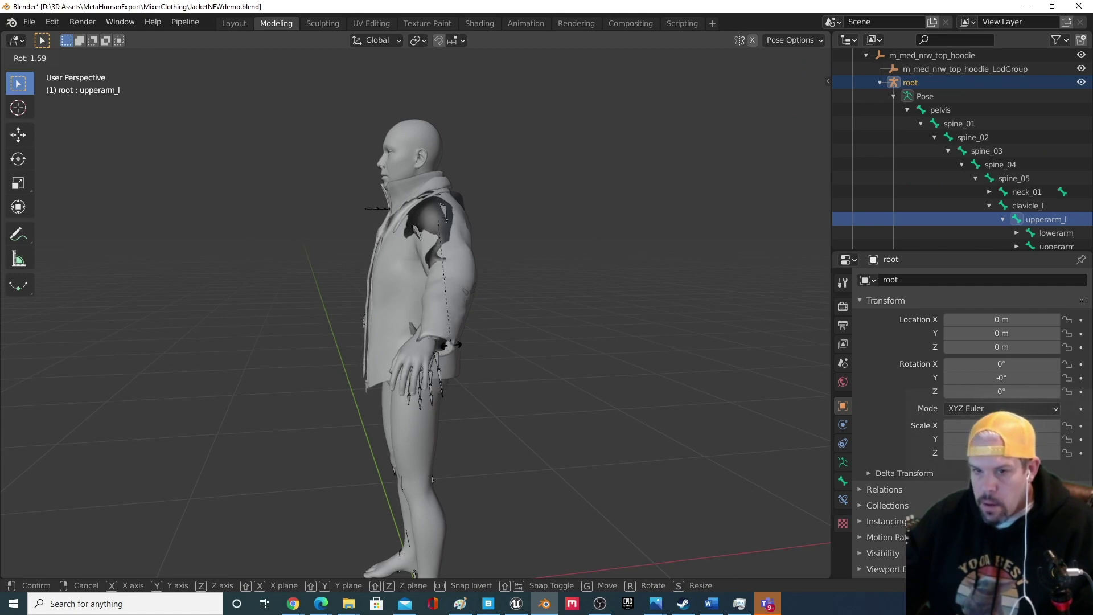
{"action": "left_click", "coordinate": [447, 344]}
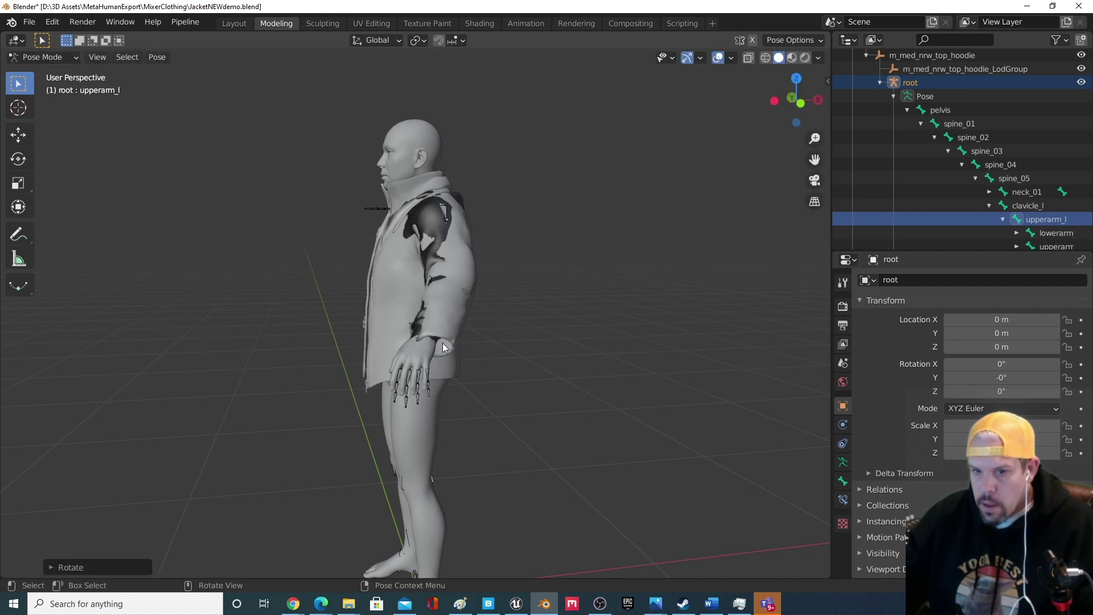
{"action": "middle_click_drag", "start_coordinate": [442, 343], "coordinate": [494, 361]}
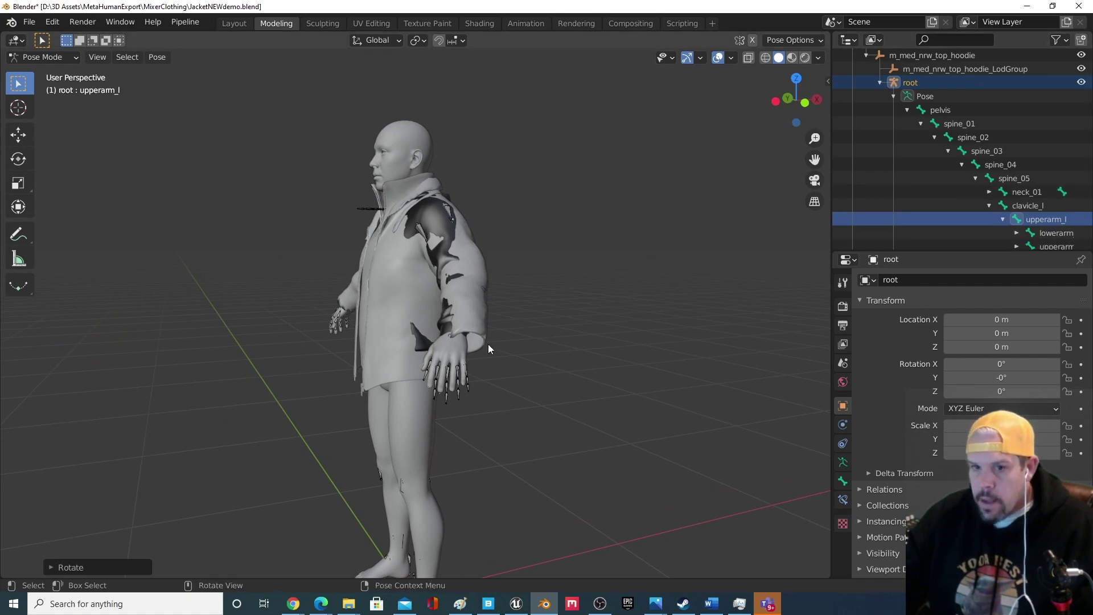
{"action": "key", "text": "r"}
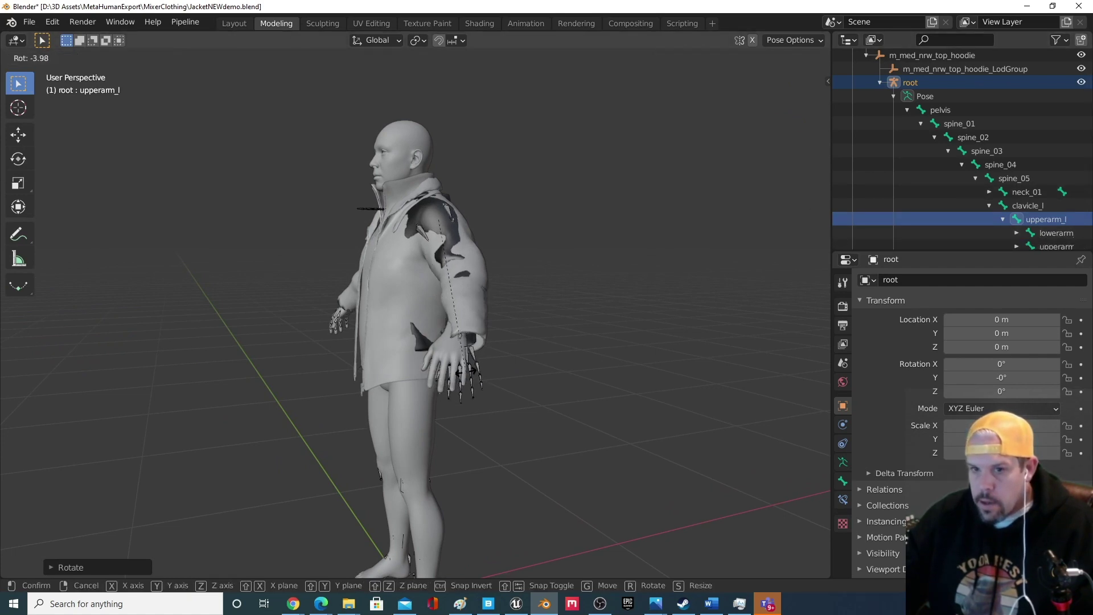
{"action": "left_click", "coordinate": [471, 369]}
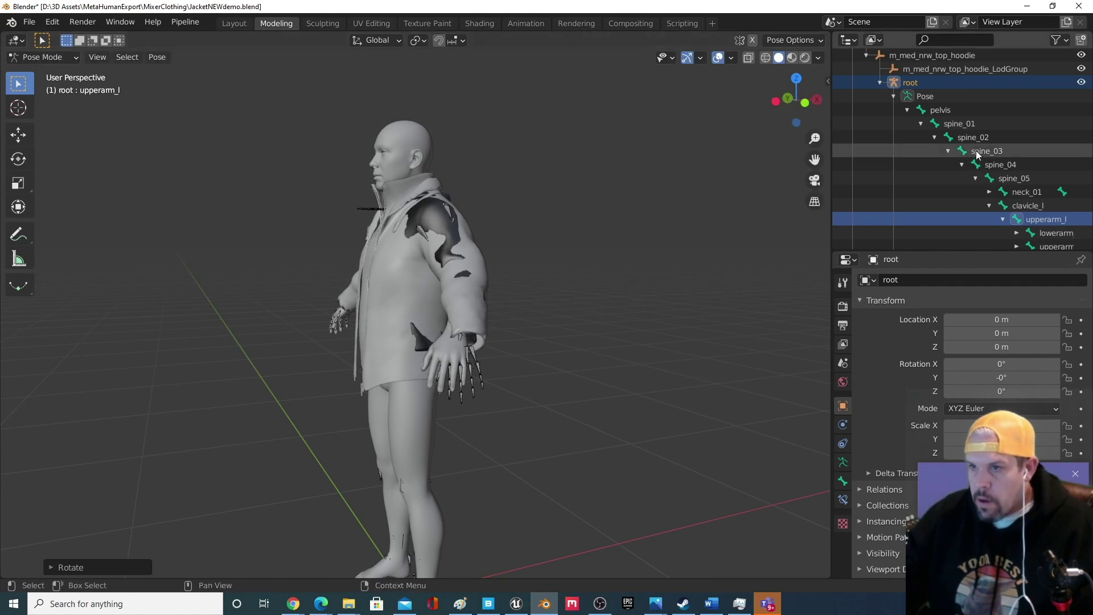
Select the lowerarm bone and rotate it, checking the sleeve deformation.
{"action": "left_click", "coordinate": [1041, 233]}
{"action": "key", "text": "r"}
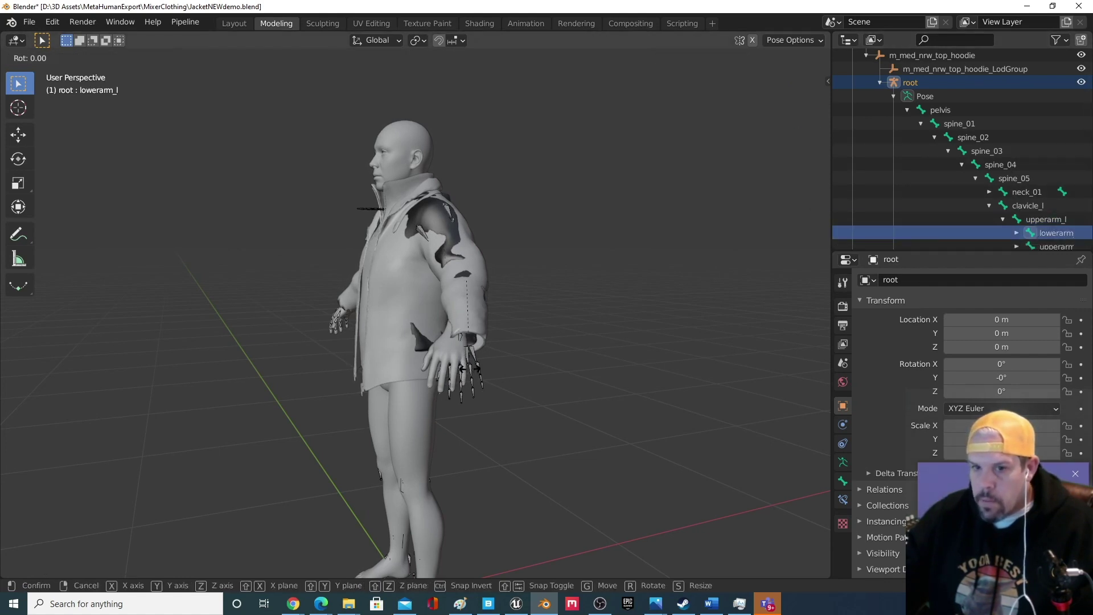
{"action": "left_click", "coordinate": [456, 369]}
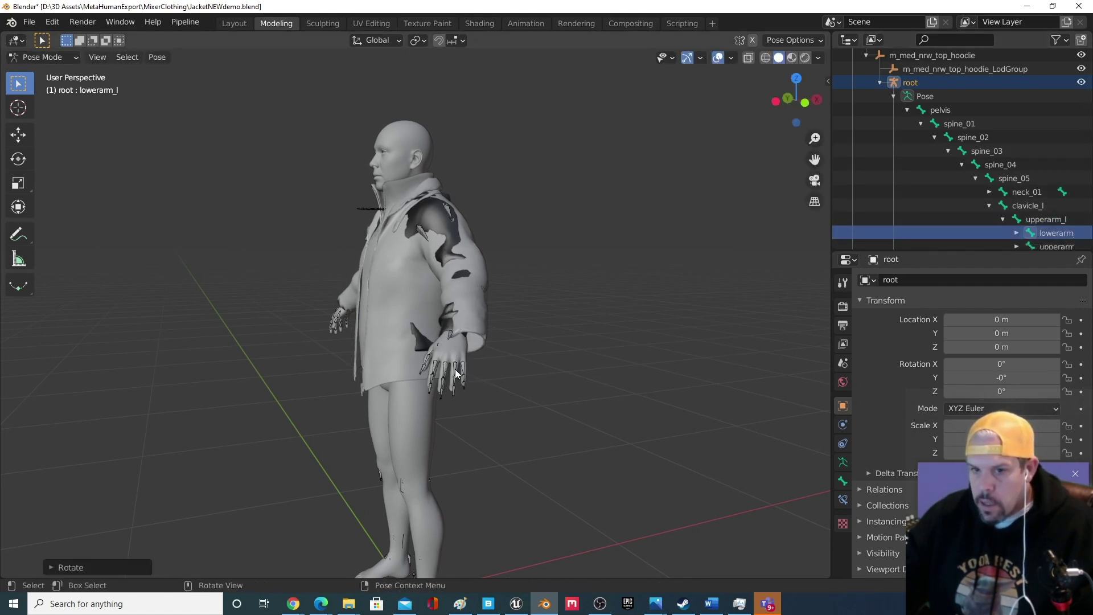
{"action": "middle_click_drag", "start_coordinate": [455, 369], "coordinate": [505, 385]}
{"action": "middle_click_drag", "start_coordinate": [555, 423], "coordinate": [622, 357]}
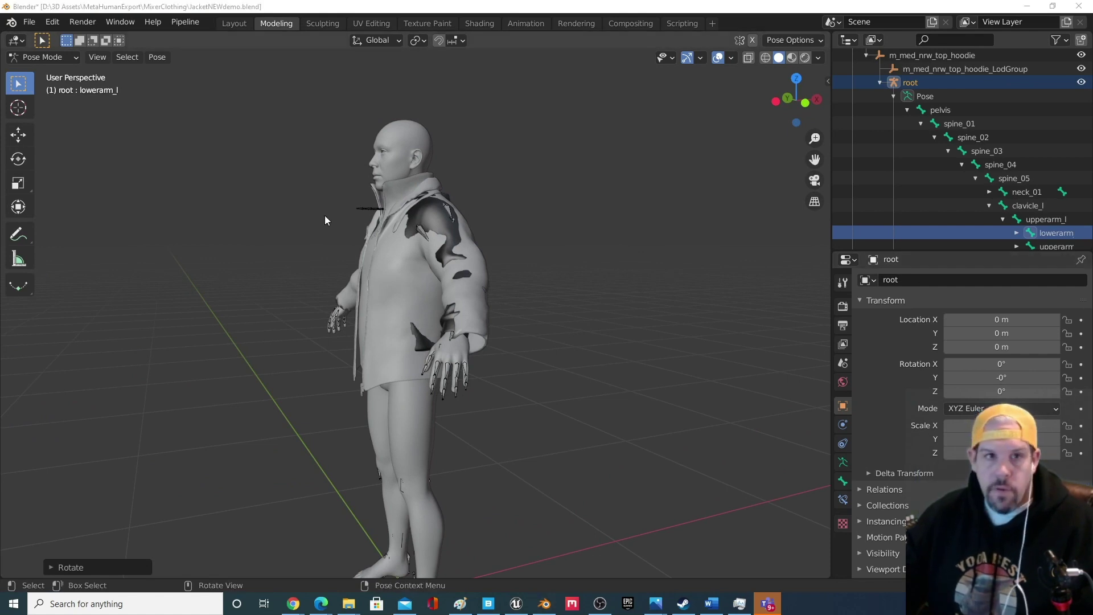
Edit the jacket mesh and push the cuff faces outward with proportional editing.
{"action": "key", "text": "ctrl+Tab"}
{"action": "left_click", "coordinate": [496, 302]}
{"action": "key", "text": "Tab"}
{"action": "middle_click_drag", "start_coordinate": [496, 302], "coordinate": [457, 108]}
{"action": "key", "text": "o"}
{"action": "key", "text": "g"}
{"action": "scroll", "coordinate": [472, 325], "scroll_direction": "up", "scroll_amount": 3}
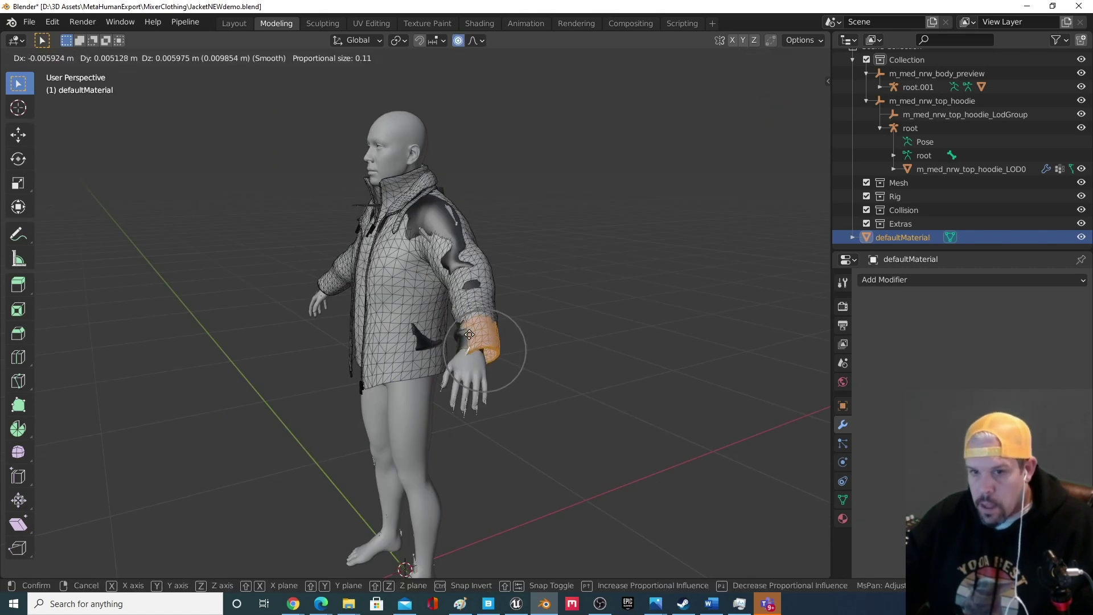
{"action": "middle_click_drag", "start_coordinate": [466, 334], "coordinate": [398, 296]}
{"action": "key", "text": "g"}
{"action": "left_click", "coordinate": [524, 362]}
{"action": "key", "text": "g"}
{"action": "left_click", "coordinate": [535, 347]}
{"action": "scroll", "coordinate": [451, 283], "scroll_direction": "down", "scroll_amount": 5}
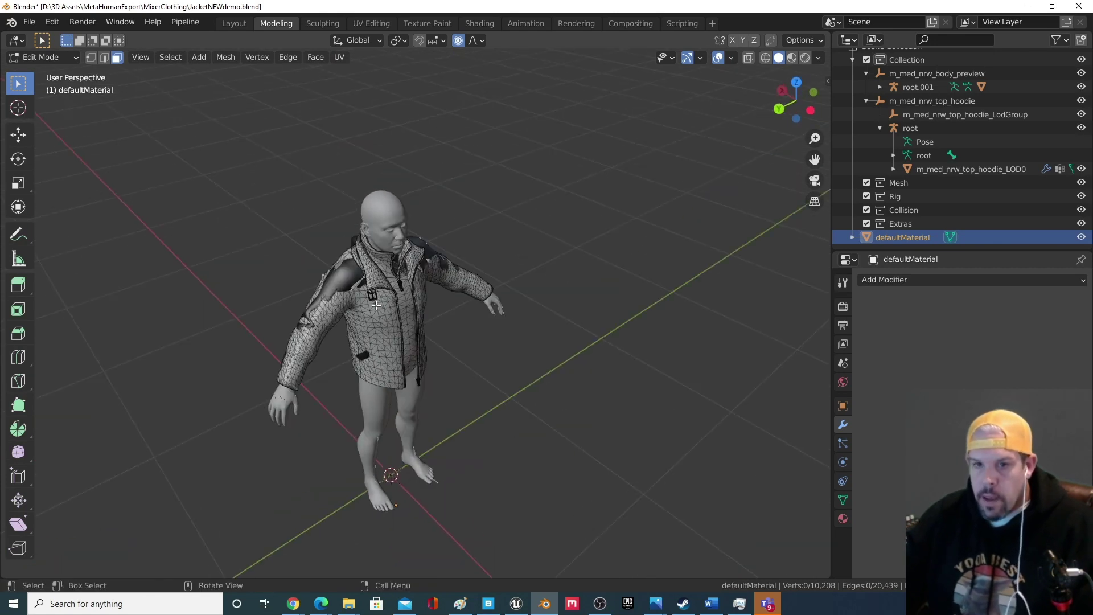
Select the left shoulder patch faces and push them out over the body by 0.08.
{"action": "key", "text": "Tab"}
{"action": "left_click", "coordinate": [347, 279]}
{"action": "left_click", "coordinate": [348, 279]}
{"action": "left_click", "coordinate": [46, 57]}
{"action": "left_click", "coordinate": [40, 70]}
{"action": "scroll", "coordinate": [382, 274], "scroll_direction": "up", "scroll_amount": 6}
{"action": "key", "text": "l"}
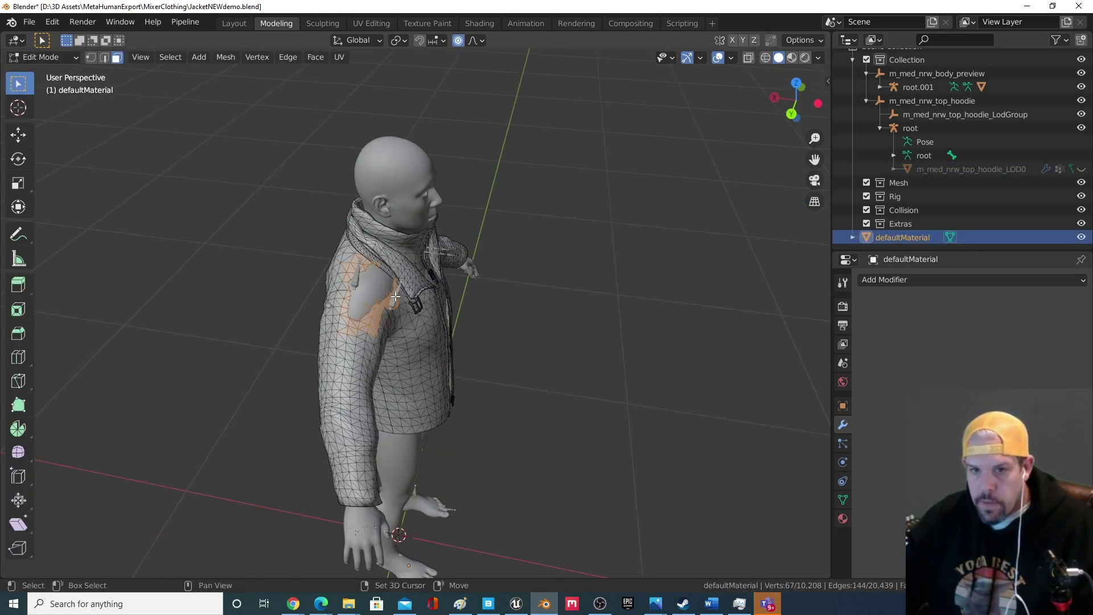
{"action": "scroll", "coordinate": [382, 274], "scroll_direction": "down", "scroll_amount": 5}
{"action": "key", "text": "g"}
{"action": "middle_click_drag", "start_coordinate": [382, 275], "coordinate": [170, 153]}
{"action": "left_click", "coordinate": [598, 256]}
{"action": "scroll", "coordinate": [81, 242], "scroll_direction": "down", "scroll_amount": 5}
Select the upper arm faces and push them outward.
{"action": "middle_click_drag", "start_coordinate": [80, 241], "coordinate": [398, 228]}
{"action": "scroll", "coordinate": [399, 228], "scroll_direction": "up", "scroll_amount": 5}
{"action": "left_click_drag", "start_coordinate": [405, 124], "coordinate": [473, 199]}
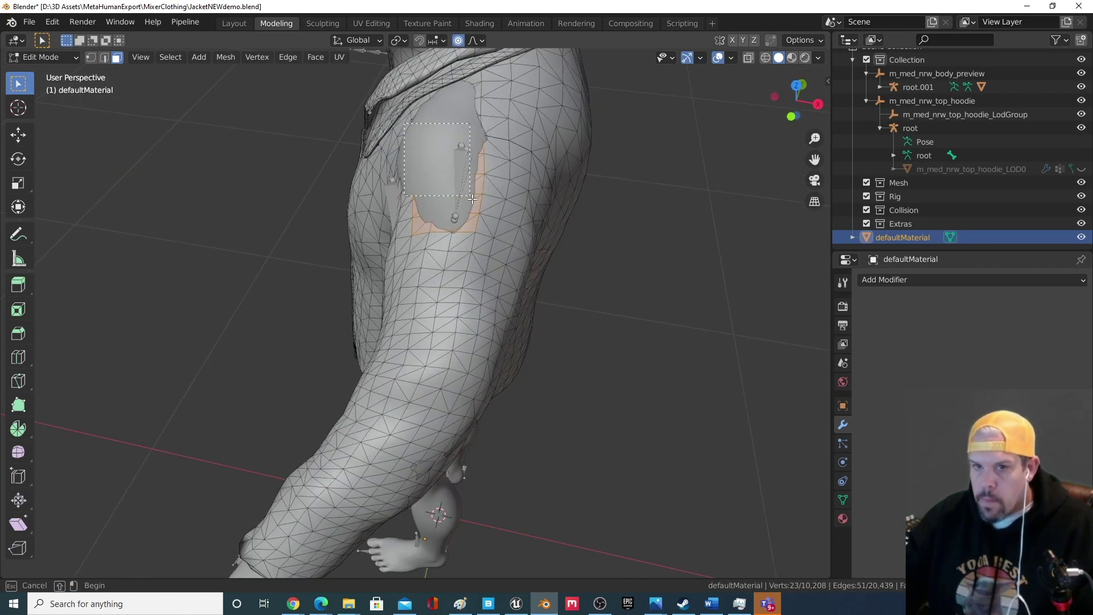
{"action": "key", "text": "g"}
{"action": "middle_click_drag", "start_coordinate": [405, 171], "coordinate": [240, 143]}
{"action": "left_click", "coordinate": [413, 137]}
{"action": "scroll", "coordinate": [413, 137], "scroll_direction": "down", "scroll_amount": 5}
Return the jacket to Object Mode and deselect it.
{"action": "key", "text": "Tab"}
{"action": "key", "text": "Tab"}
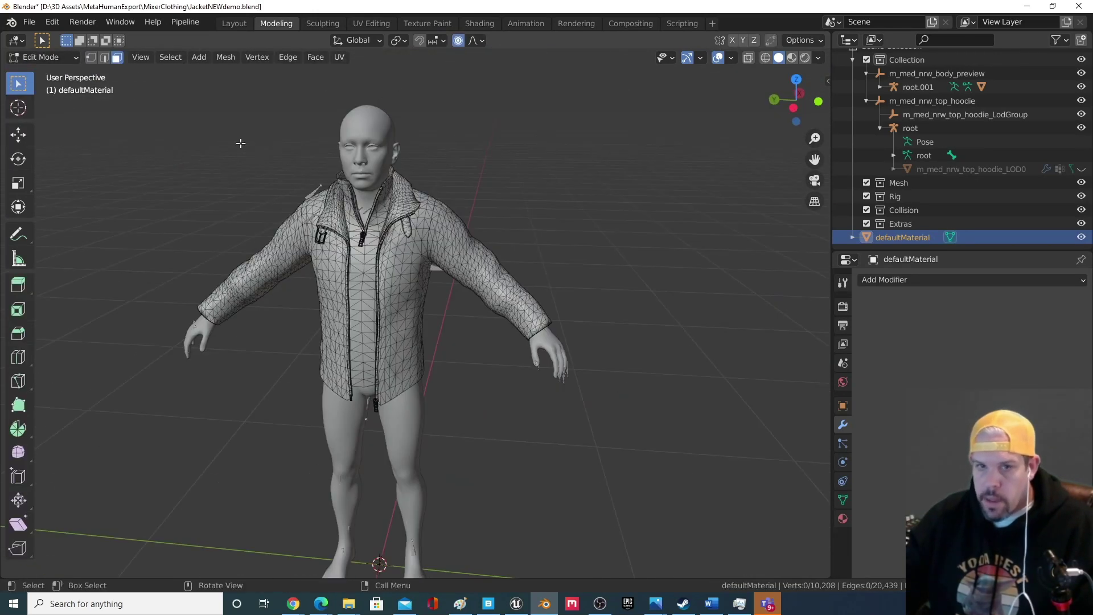
{"action": "left_click", "coordinate": [57, 57]}
{"action": "left_click", "coordinate": [56, 78]}
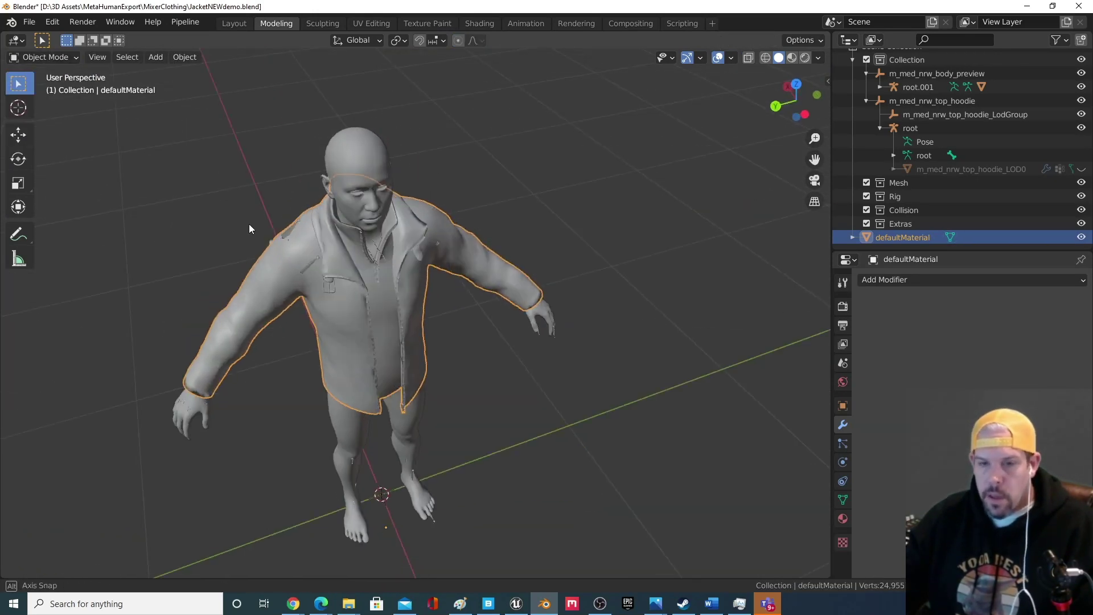
{"action": "middle_click_drag", "start_coordinate": [249, 224], "coordinate": [419, 208]}
{"action": "left_click", "coordinate": [524, 210]}
{"action": "middle_click_drag", "start_coordinate": [525, 210], "coordinate": [467, 184]}
{"action": "scroll", "coordinate": [463, 182], "scroll_direction": "down", "scroll_amount": 3}
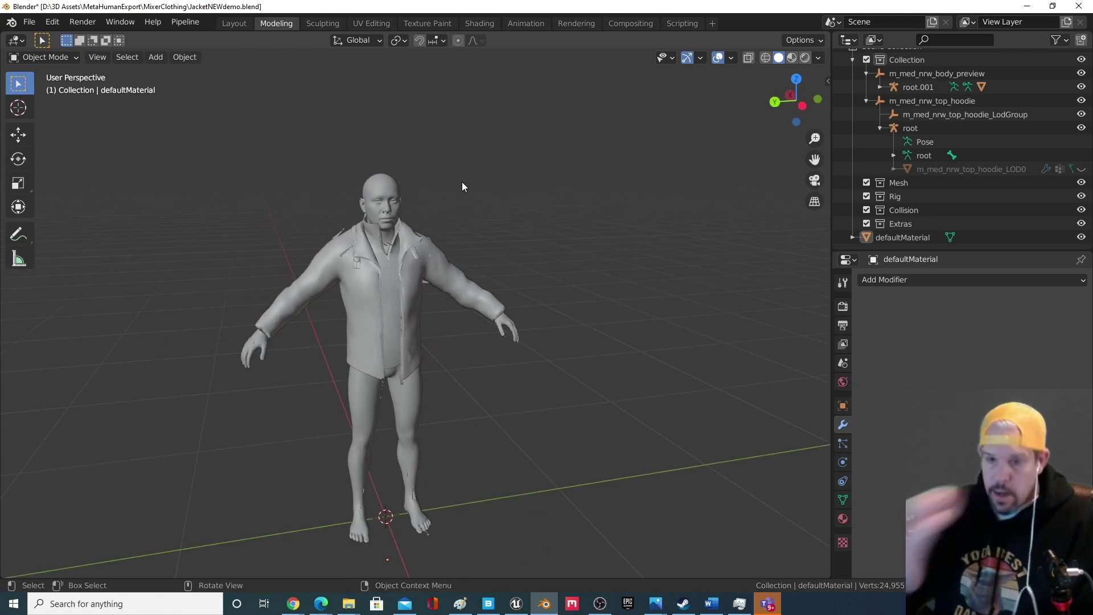
Delete the body preview mesh and its m_med_nrw_body_preview parent object.
{"action": "middle_click_drag", "start_coordinate": [545, 245], "coordinate": [509, 211]}
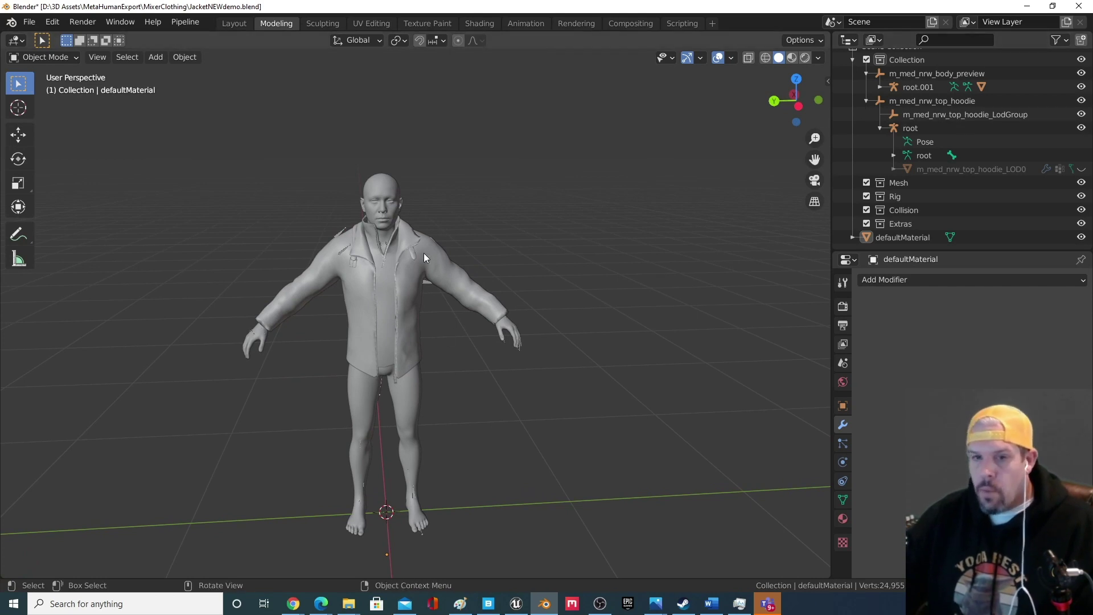
{"action": "left_click", "coordinate": [377, 195]}
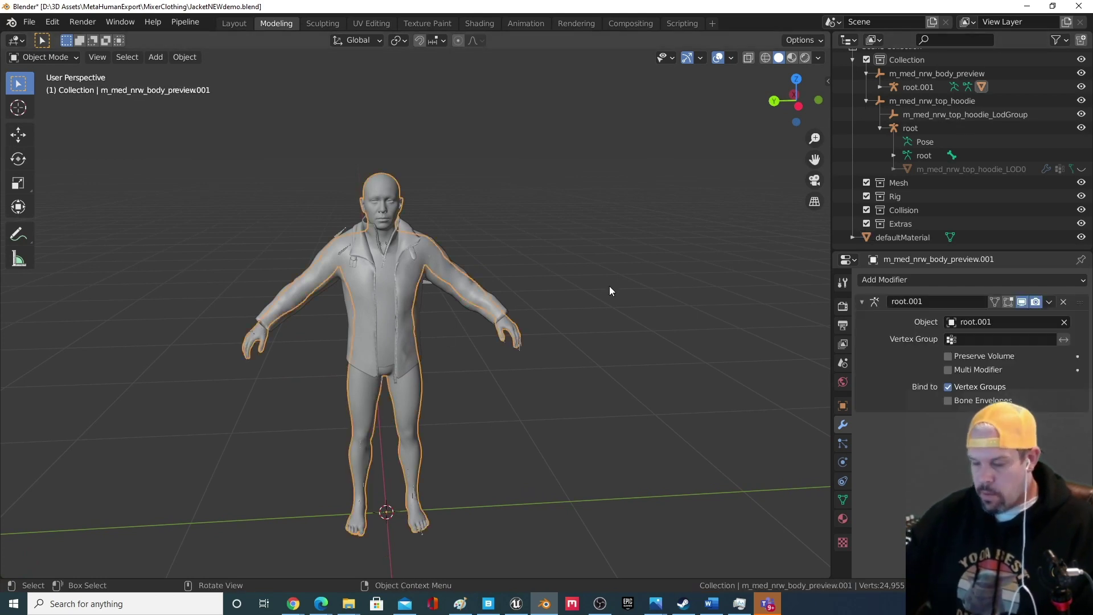
{"action": "key", "text": "Delete"}
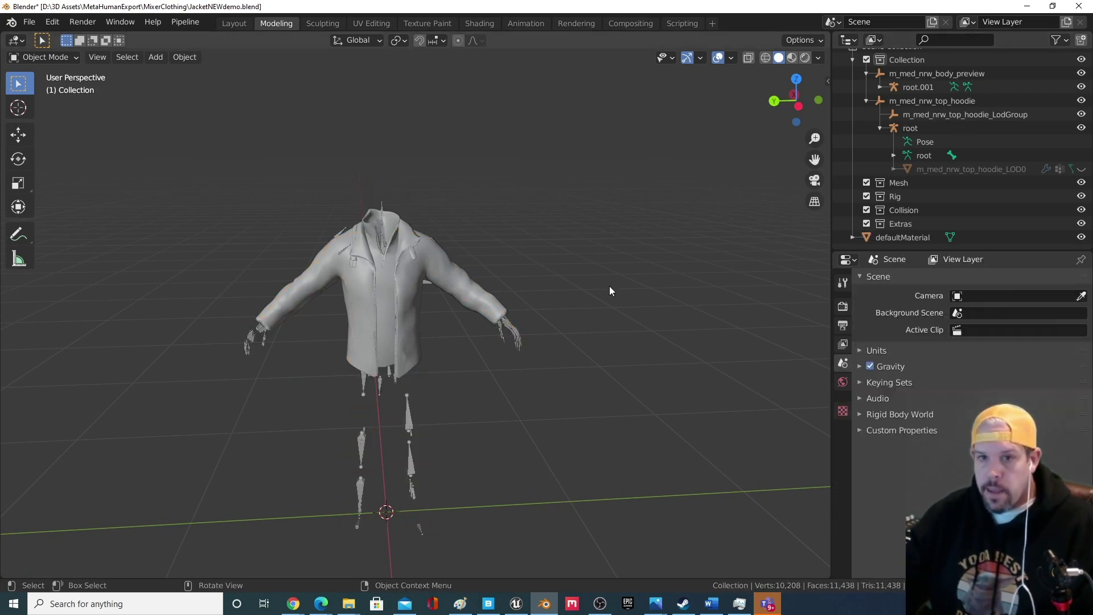
{"action": "left_click", "coordinate": [866, 101]}
{"action": "left_click", "coordinate": [903, 84]}
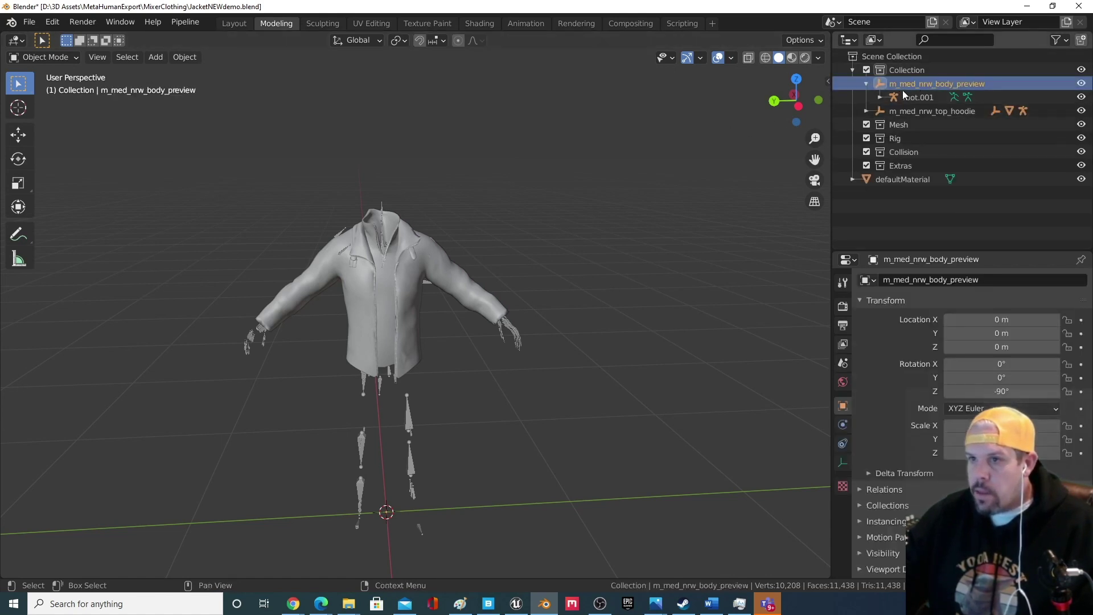
{"action": "key", "text": "Delete"}
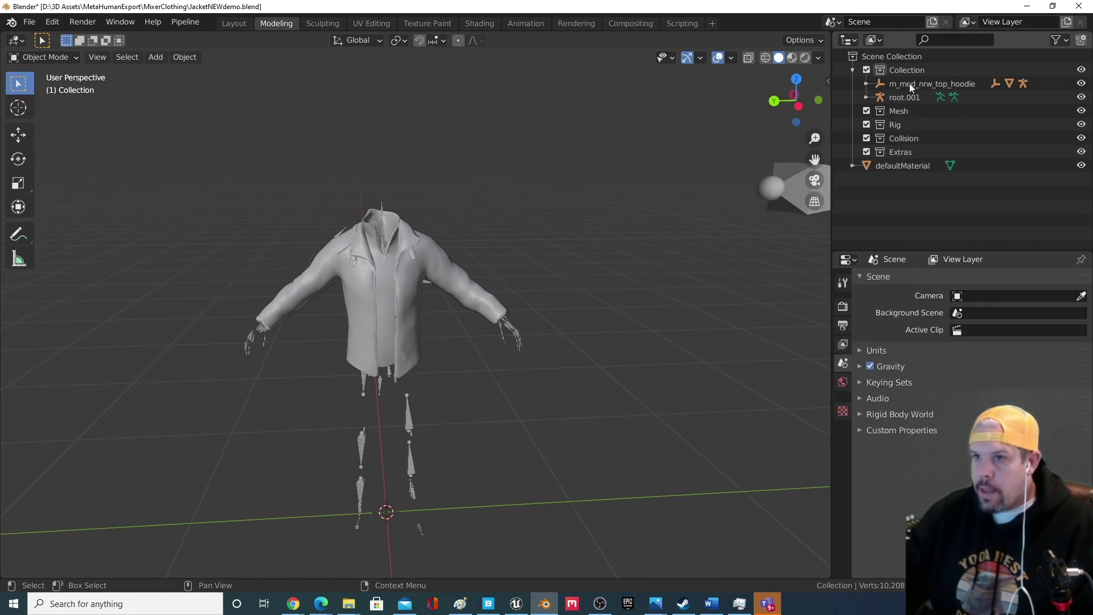
Delete the root.001 body armature, leaving the jacket and hoodie rig.
{"action": "left_click", "coordinate": [912, 85]}
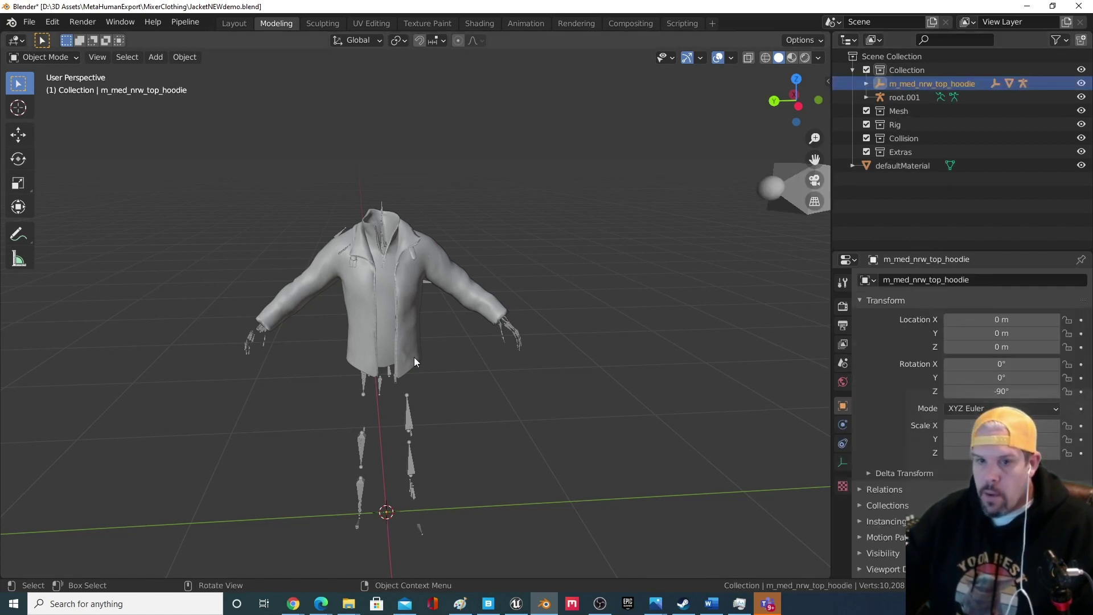
{"action": "middle_click_drag", "start_coordinate": [403, 340], "coordinate": [518, 259]}
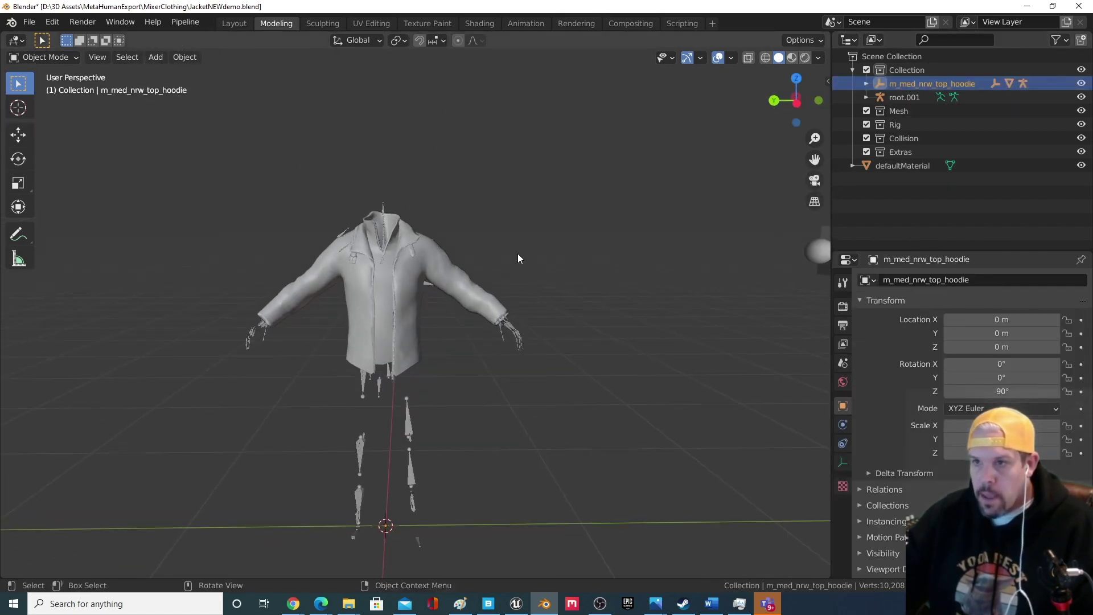
{"action": "left_click", "coordinate": [515, 300]}
{"action": "mouse_move", "coordinate": [359, 346]}
{"action": "middle_mouse_down"}
{"action": "mouse_move", "coordinate": [642, 344]}
{"action": "mouse_move", "coordinate": [349, 343]}
{"action": "middle_mouse_up"}
{"action": "scroll", "coordinate": [364, 345], "scroll_direction": "down", "scroll_amount": 6}
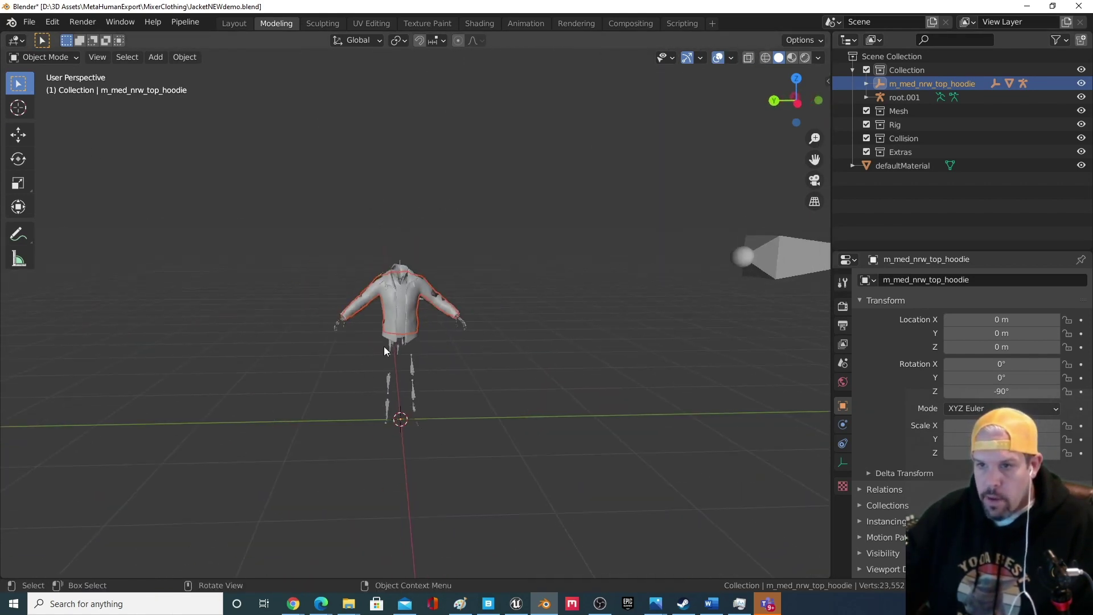
{"action": "left_click", "coordinate": [711, 270]}
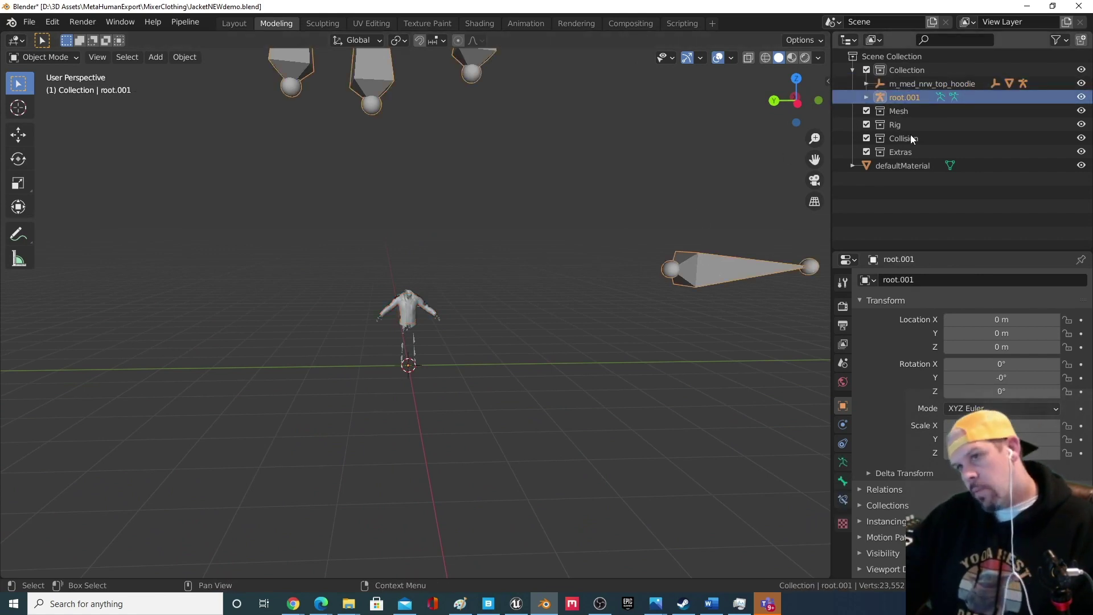
{"action": "key", "text": "Delete"}
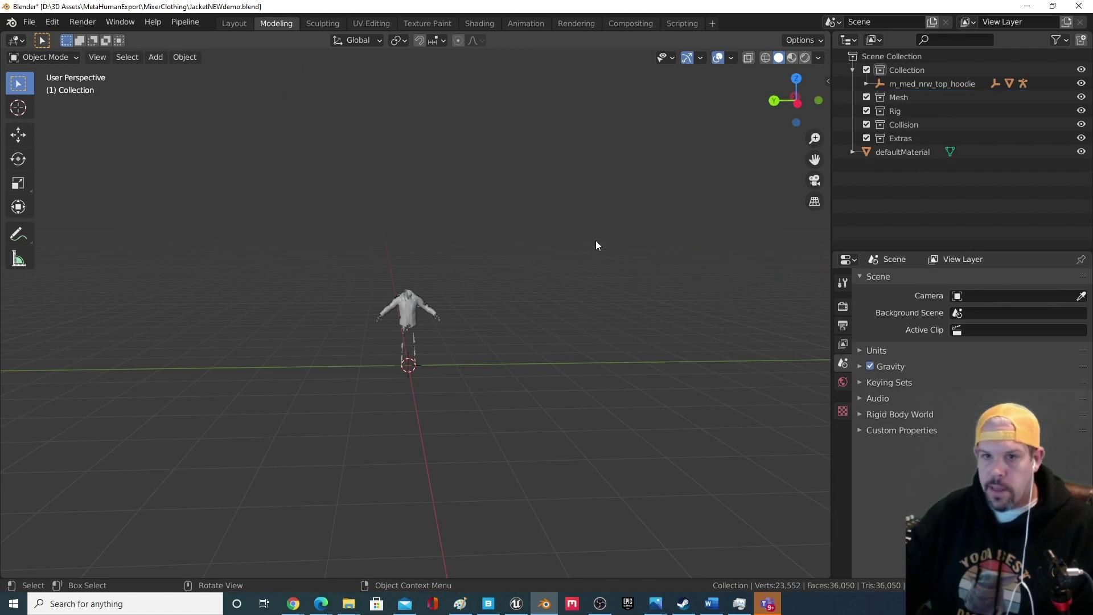
{"action": "scroll", "coordinate": [493, 421], "scroll_direction": "up", "scroll_amount": 6}
{"action": "scroll", "coordinate": [461, 426], "scroll_direction": "up", "scroll_amount": 1}
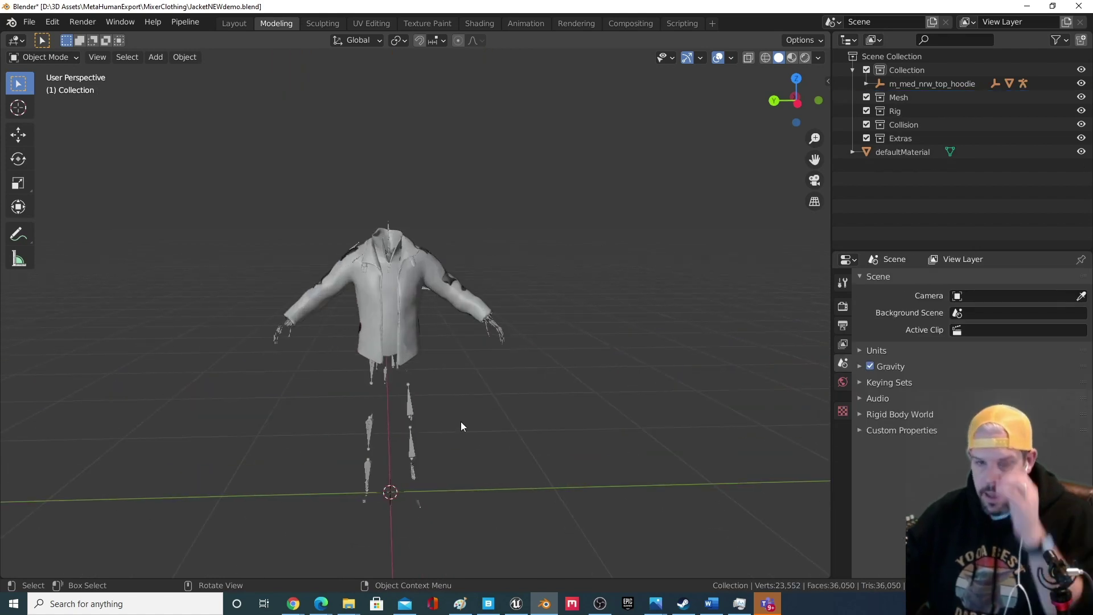
{"action": "mouse_move", "coordinate": [461, 426]}
{"action": "middle_mouse_down"}
{"action": "mouse_move", "coordinate": [583, 397]}
{"action": "mouse_move", "coordinate": [436, 395]}
{"action": "mouse_move", "coordinate": [600, 450]}
{"action": "mouse_move", "coordinate": [732, 427]}
{"action": "mouse_move", "coordinate": [420, 452]}
{"action": "mouse_move", "coordinate": [461, 572]}
{"action": "mouse_move", "coordinate": [454, 425]}
{"action": "middle_mouse_up"}
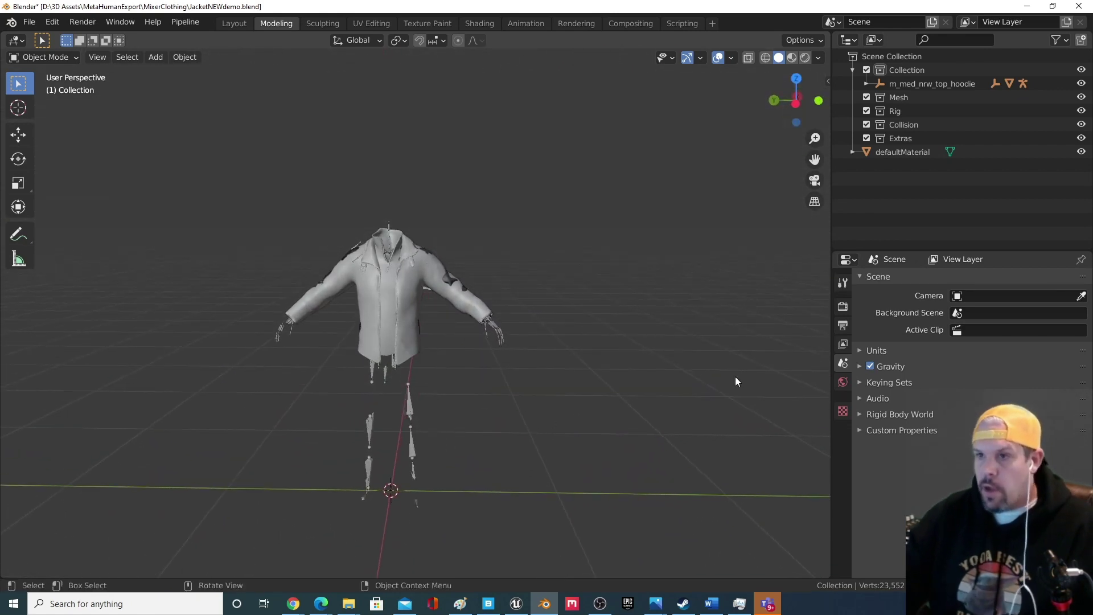
Add an Armature modifier to defaultMaterial with root as its Object.
{"action": "left_click", "coordinate": [901, 153]}
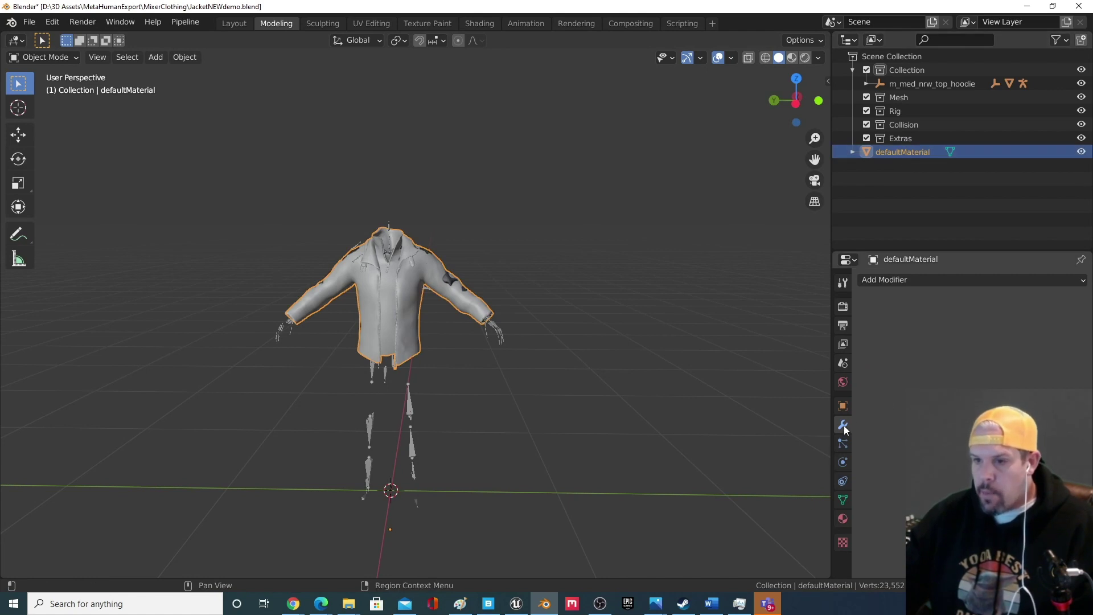
{"action": "left_click", "coordinate": [914, 281]}
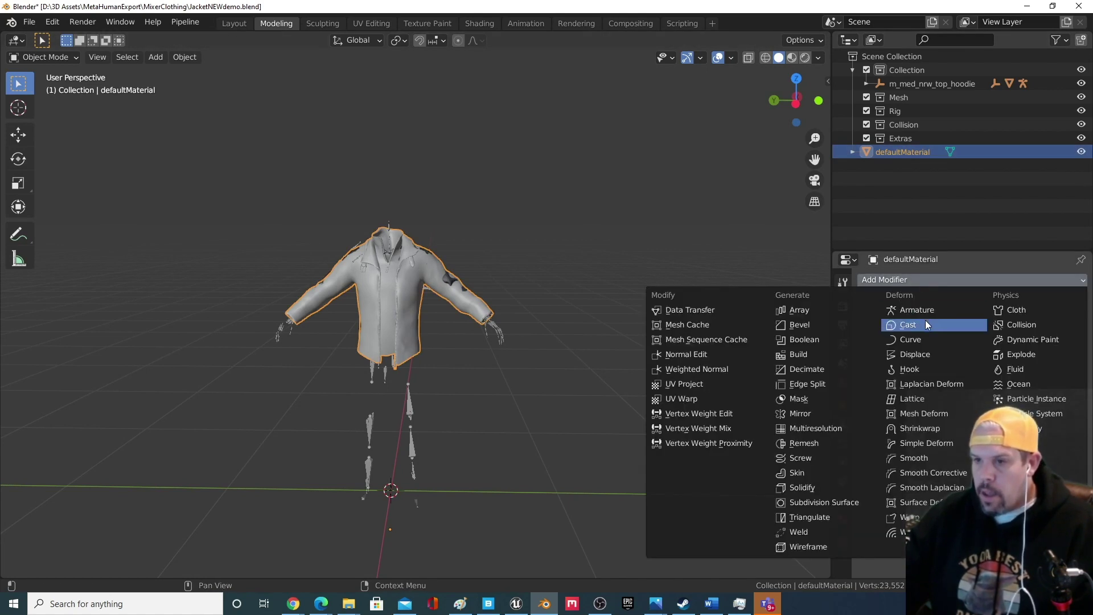
{"action": "left_click", "coordinate": [921, 309]}
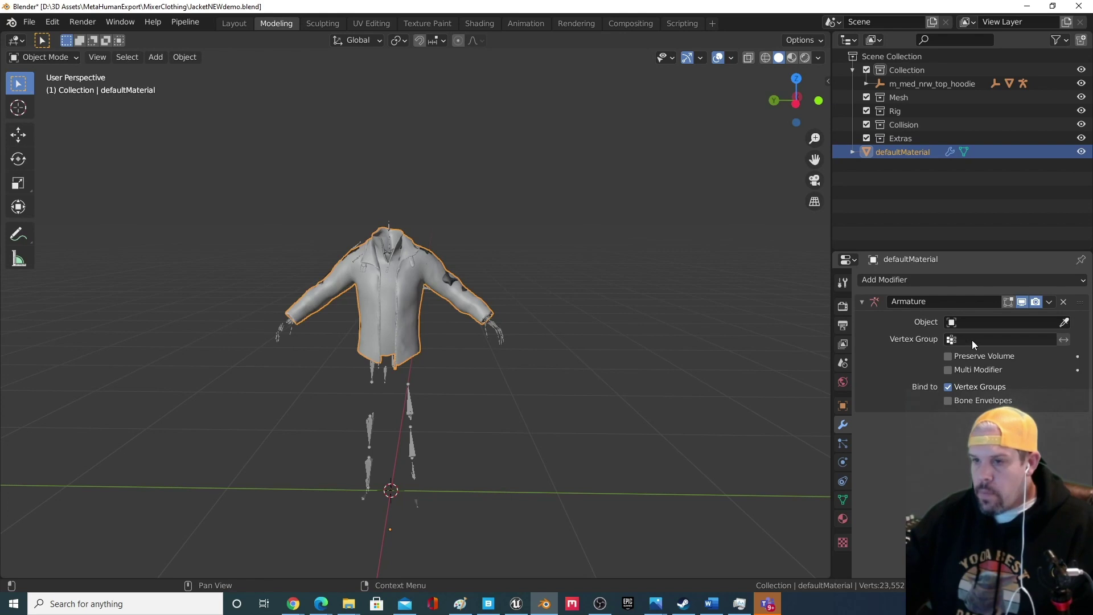
{"action": "left_click", "coordinate": [972, 322]}
{"action": "left_click", "coordinate": [950, 342]}
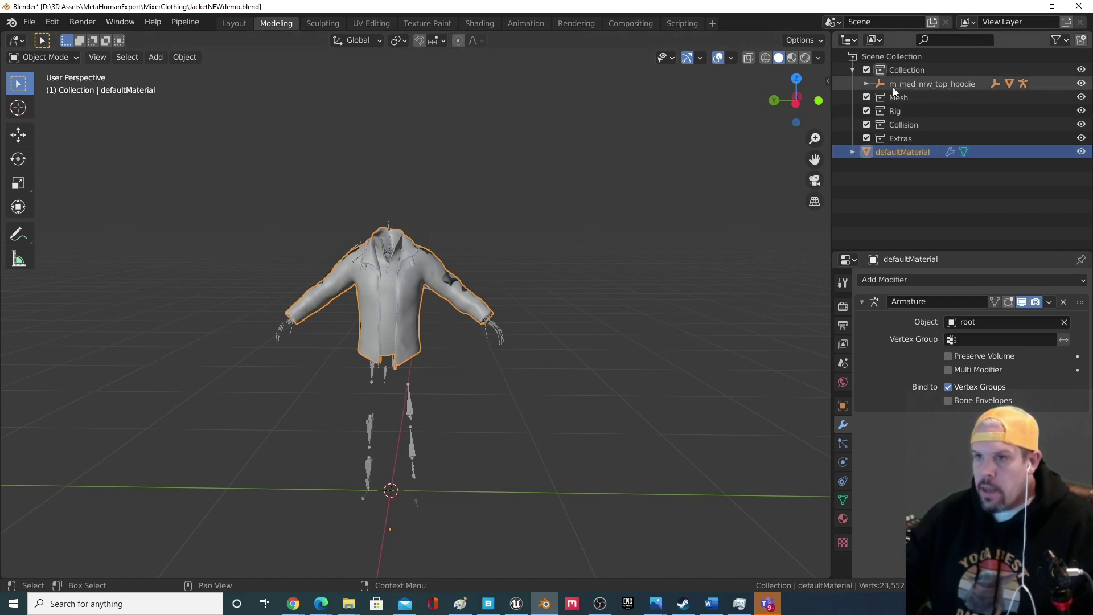
Parent defaultMaterial under the root armature in the Outliner.
{"action": "left_click", "coordinate": [866, 83]}
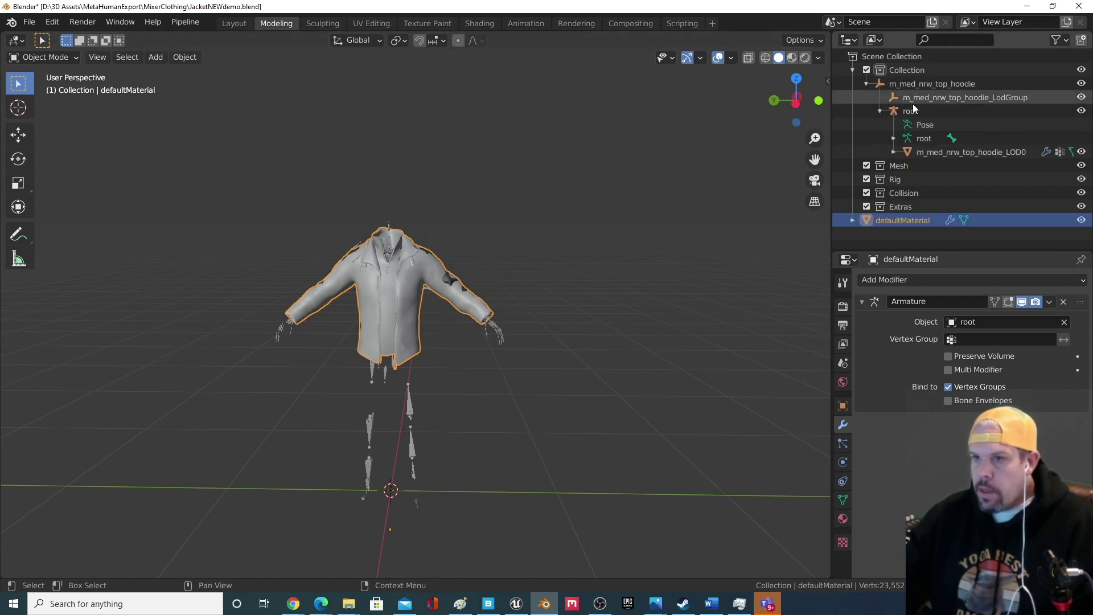
{"action": "left_click", "coordinate": [880, 111]}
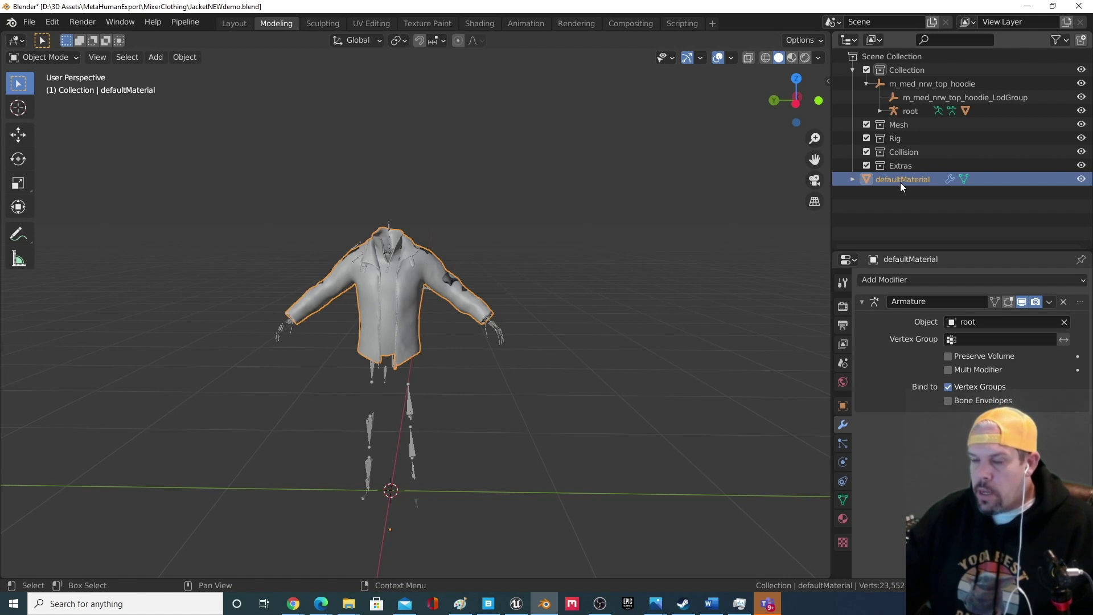
{"action": "left_click_drag", "start_coordinate": [900, 182], "coordinate": [873, 206]}
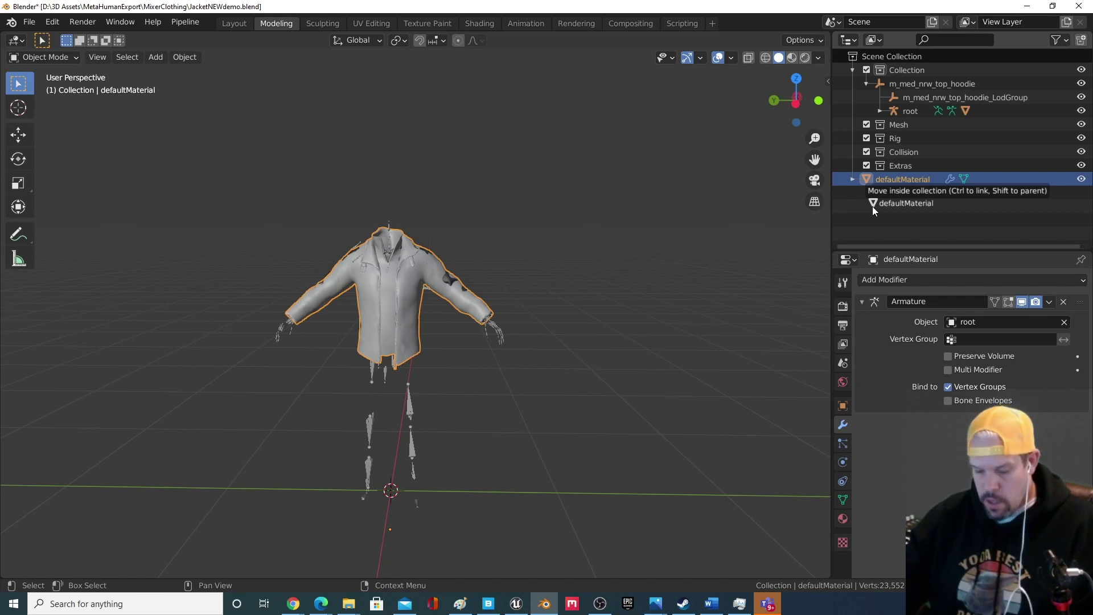
{"action": "left_click_drag", "start_coordinate": [873, 206], "coordinate": [905, 115]}
{"action": "left_click", "coordinate": [879, 112]}
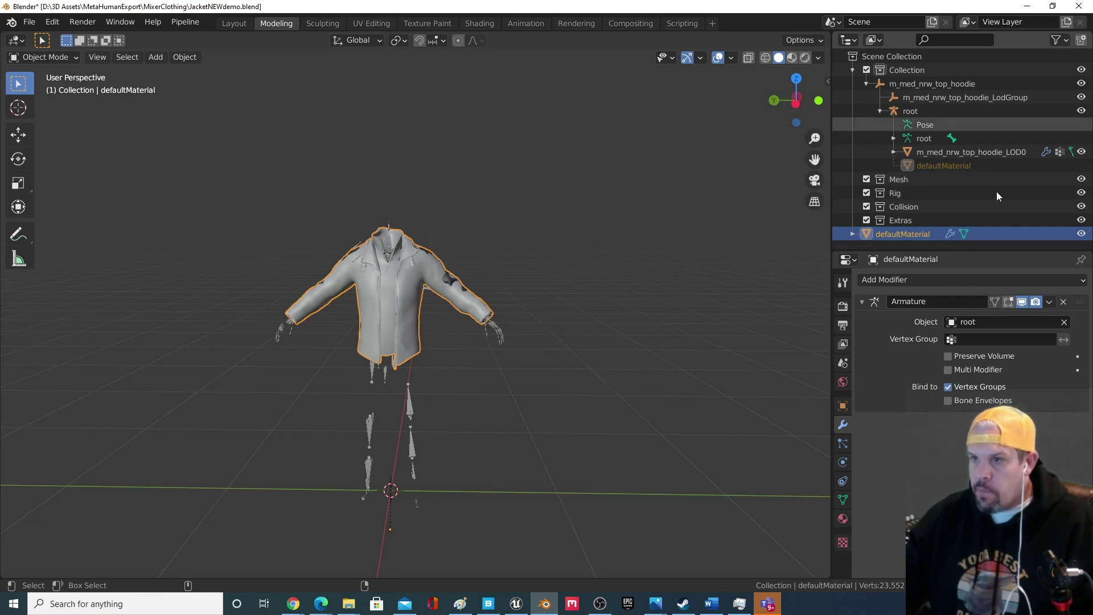
{"action": "left_click_drag", "start_coordinate": [992, 166], "coordinate": [975, 176]}
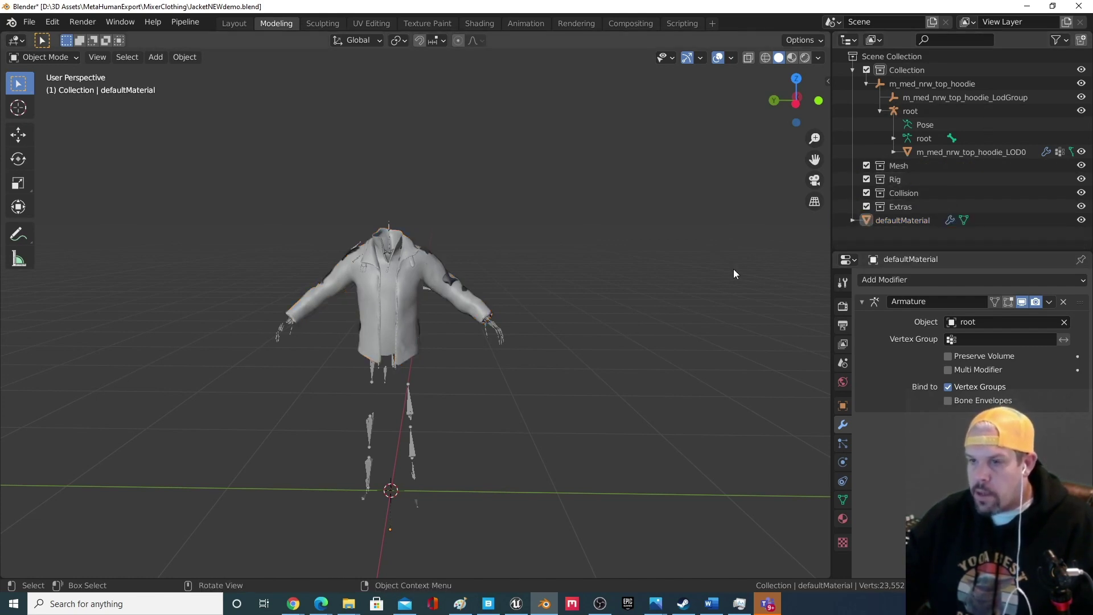
{"action": "left_click_drag", "start_coordinate": [886, 221], "coordinate": [905, 74]}
{"action": "left_click", "coordinate": [918, 83]}
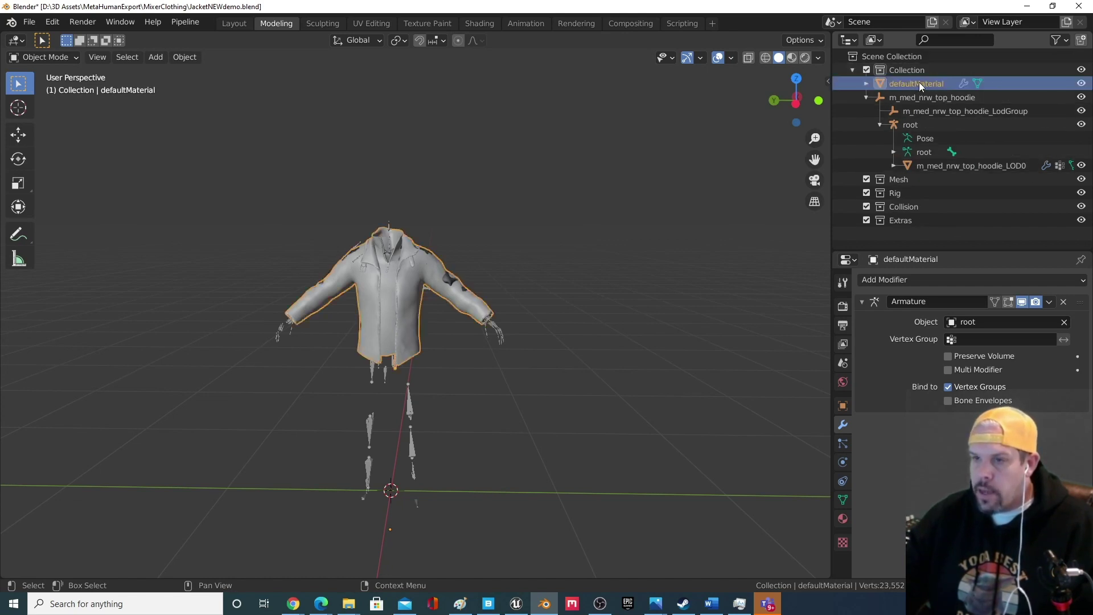
{"action": "left_click_drag", "start_coordinate": [918, 84], "coordinate": [908, 124]}
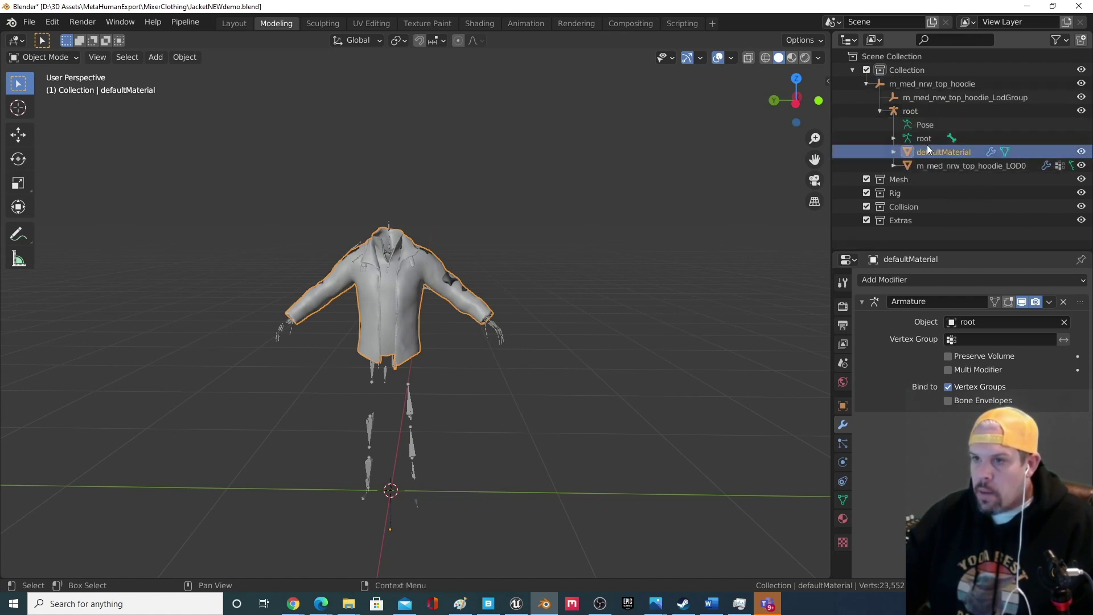
{"action": "left_click", "coordinate": [932, 190]}
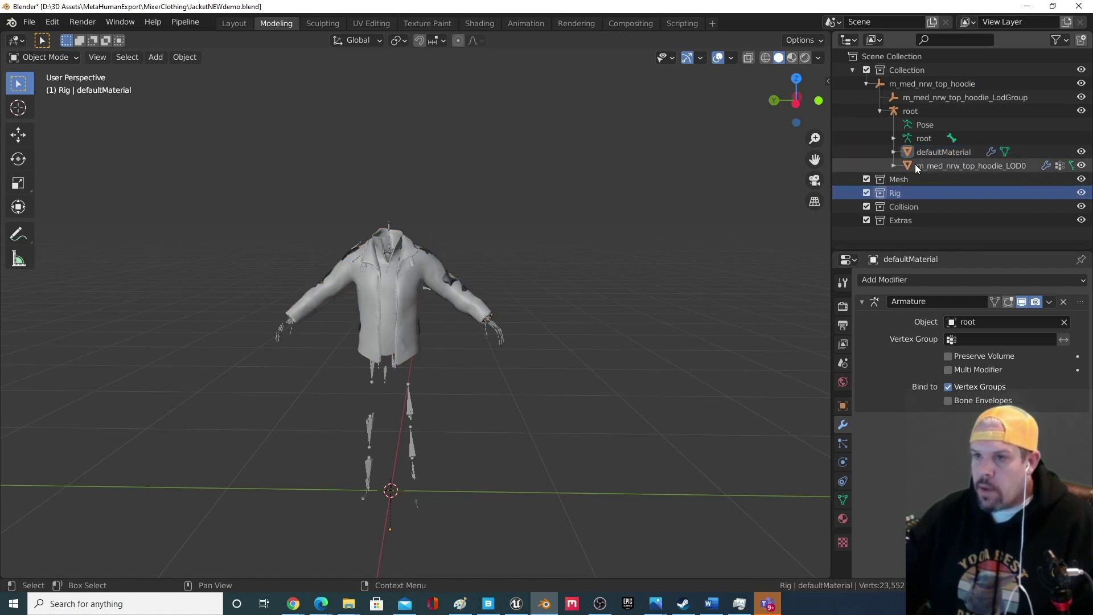
Select the m_med_nrw_top_hoodie_LOD0 mesh and make the Mesh collection active.
{"action": "left_click", "coordinate": [924, 167]}
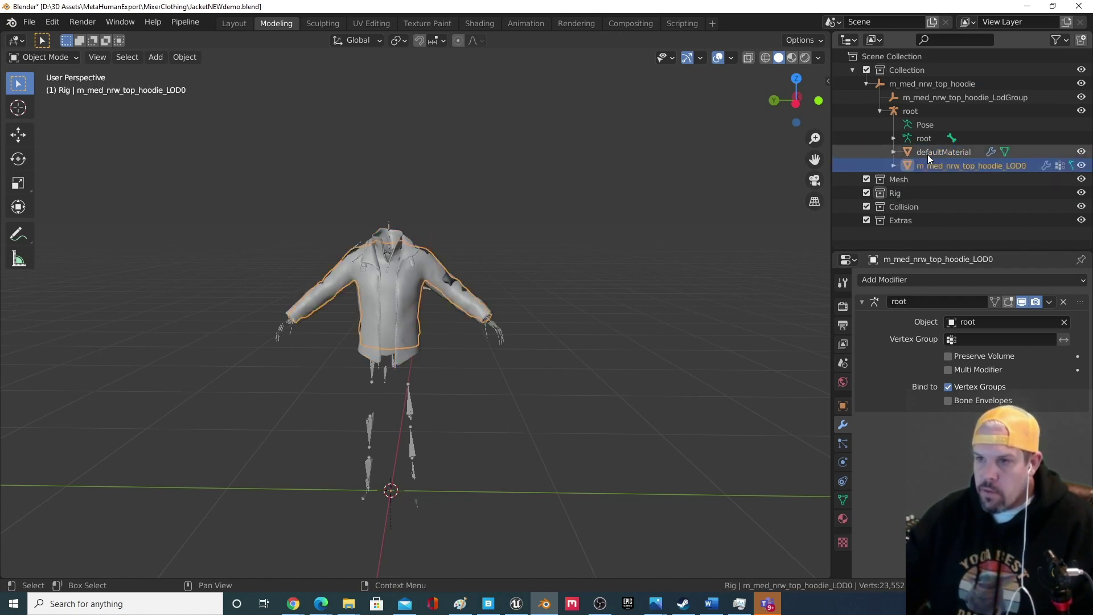
{"action": "left_click", "coordinate": [928, 154]}
{"action": "left_click", "coordinate": [933, 162]}
{"action": "left_click", "coordinate": [932, 154]}
{"action": "left_click", "coordinate": [935, 172]}
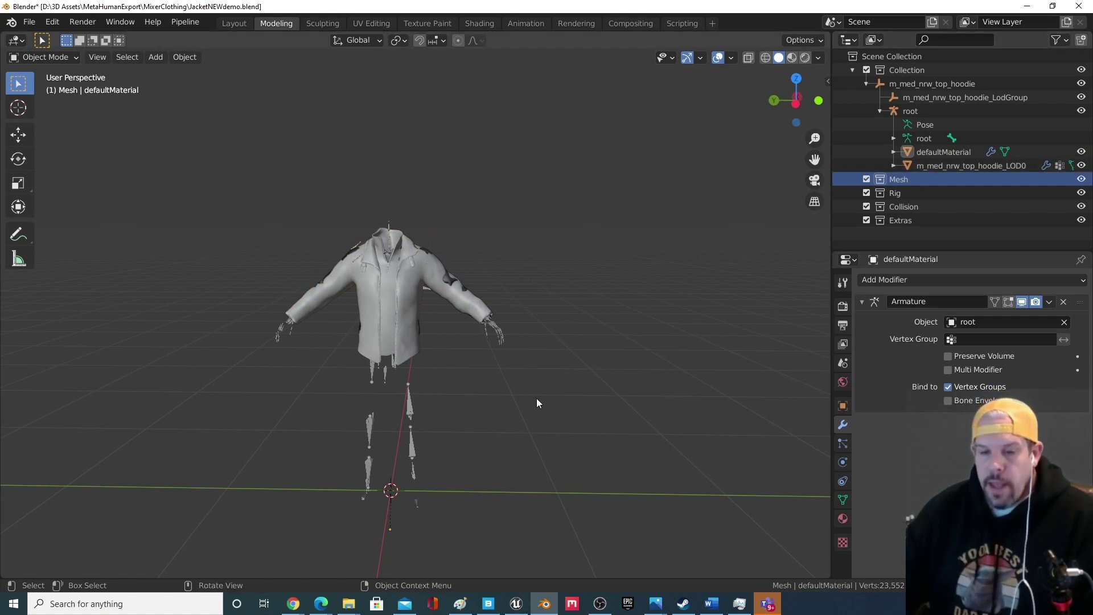
{"action": "middle_click_drag", "start_coordinate": [537, 399], "coordinate": [482, 309]}
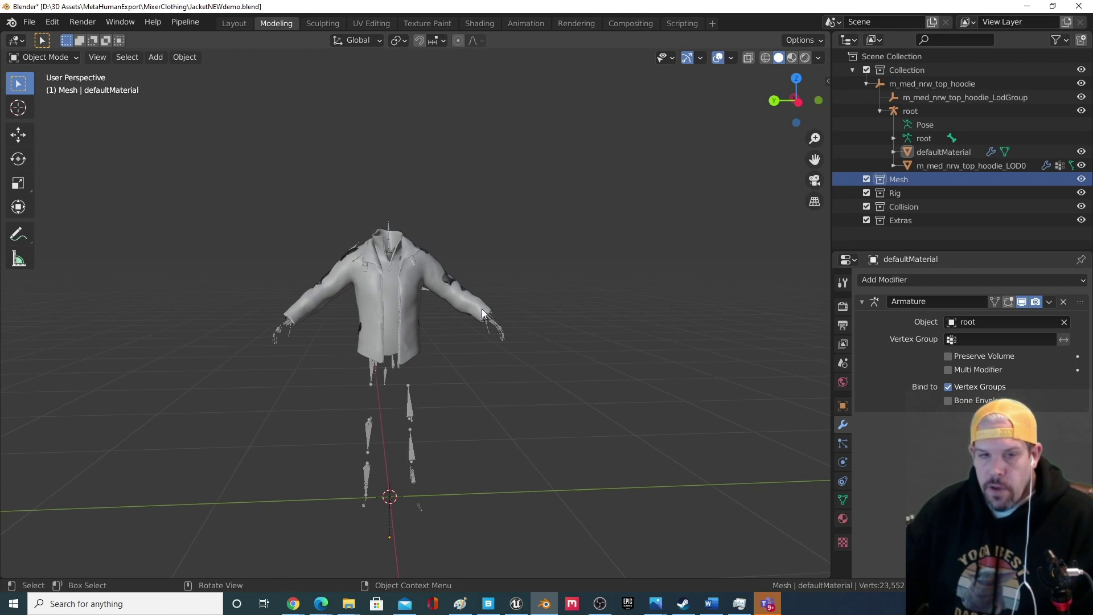
Save As, editing the file name to JacketNEWdemoV1.blend in MixerClothing.
{"action": "left_click", "coordinate": [29, 22]}
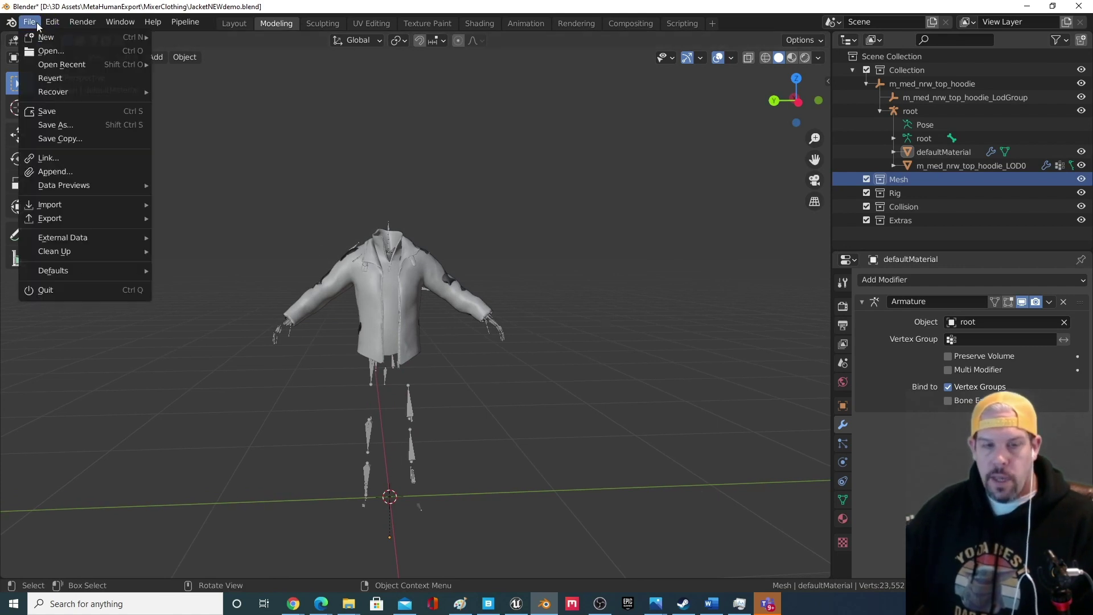
{"action": "left_click", "coordinate": [84, 128]}
{"action": "left_click", "coordinate": [576, 537]}
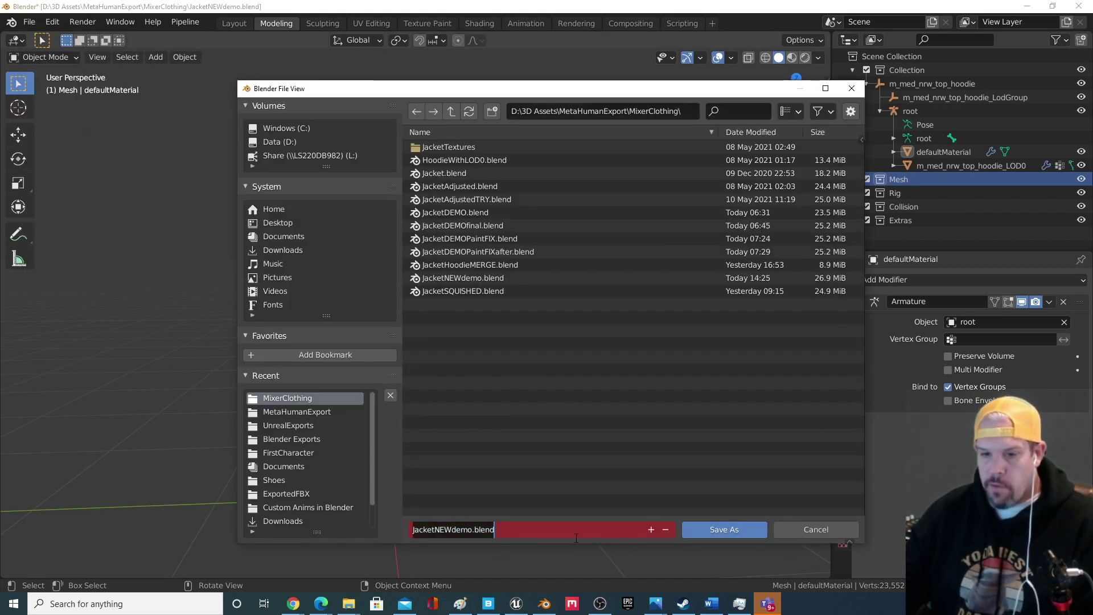
{"action": "key", "text": "Home"}
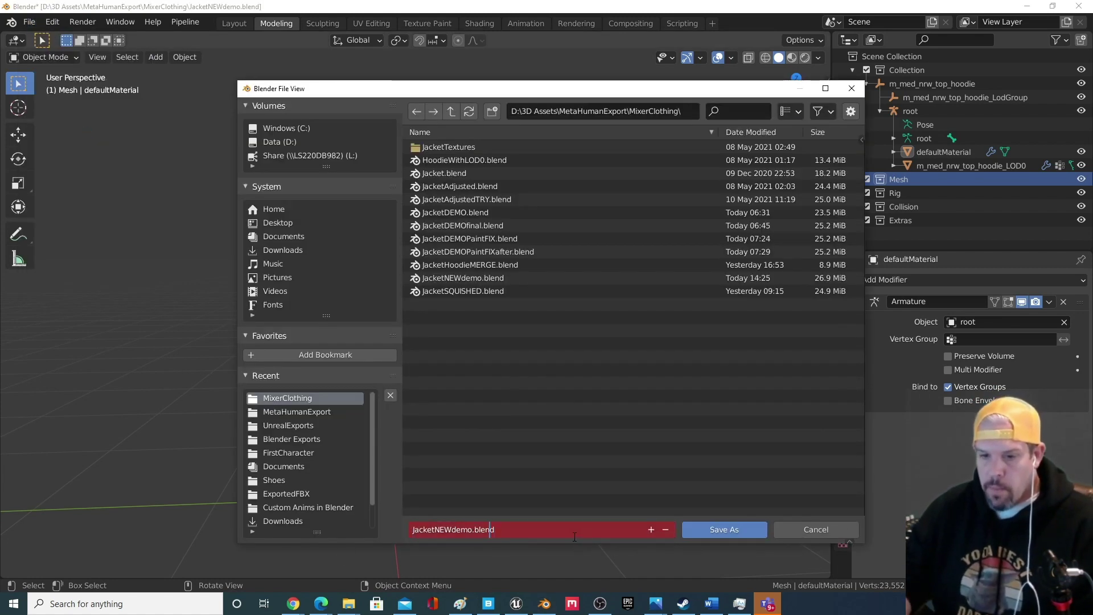
{"action": "type", "text": "1"}
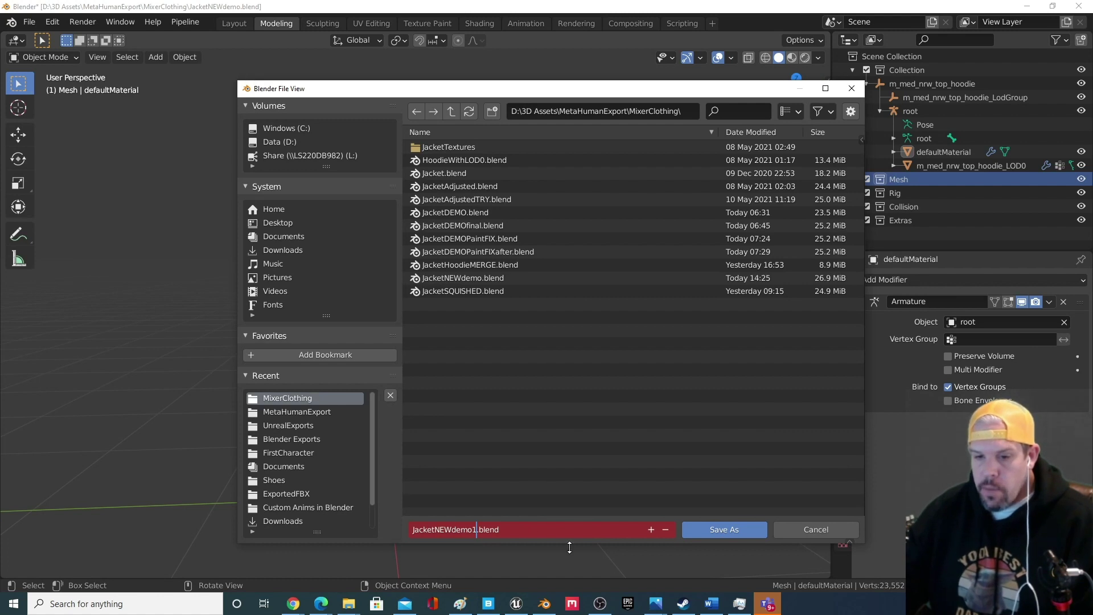
{"action": "left_click", "coordinate": [716, 531]}
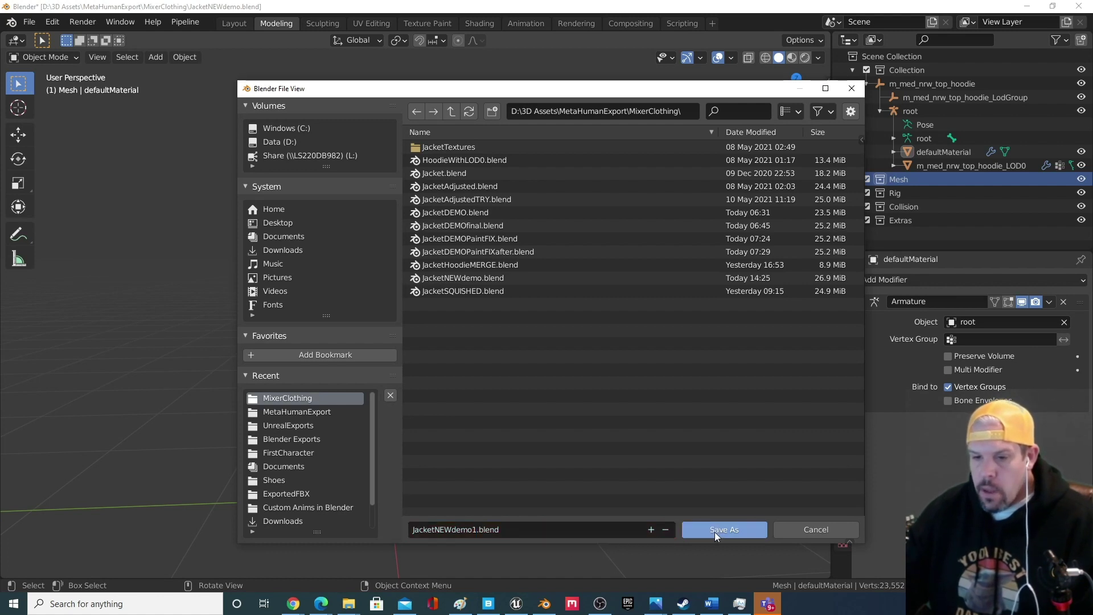
{"action": "left_click", "coordinate": [471, 531]}
{"action": "left_click", "coordinate": [472, 530]}
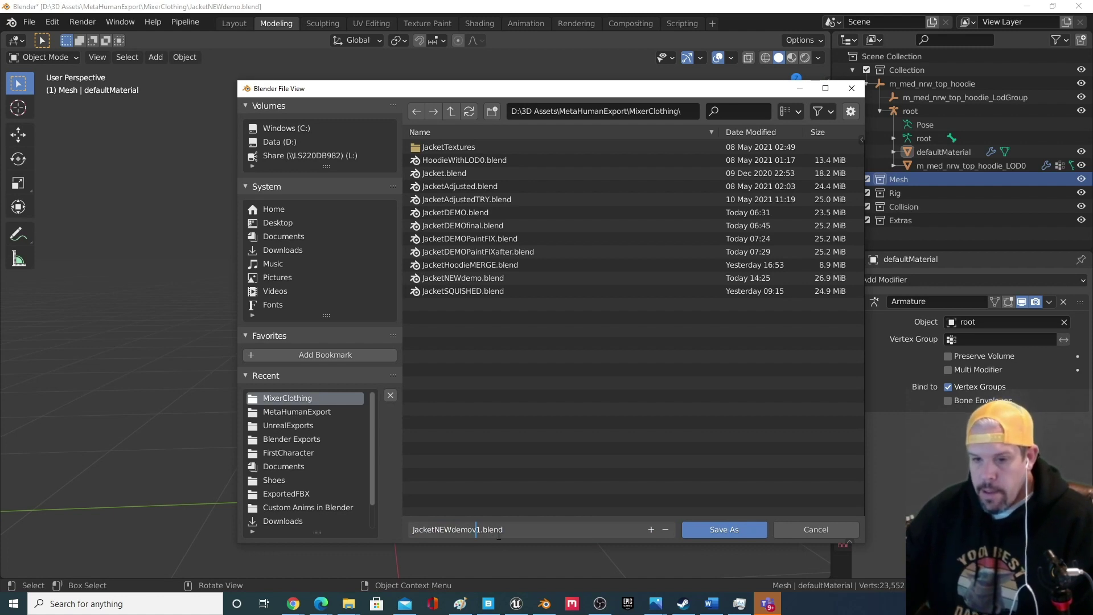
{"action": "key", "text": "BackSpace"}
{"action": "type", "text": "V"}
{"action": "left_click", "coordinate": [716, 528]}
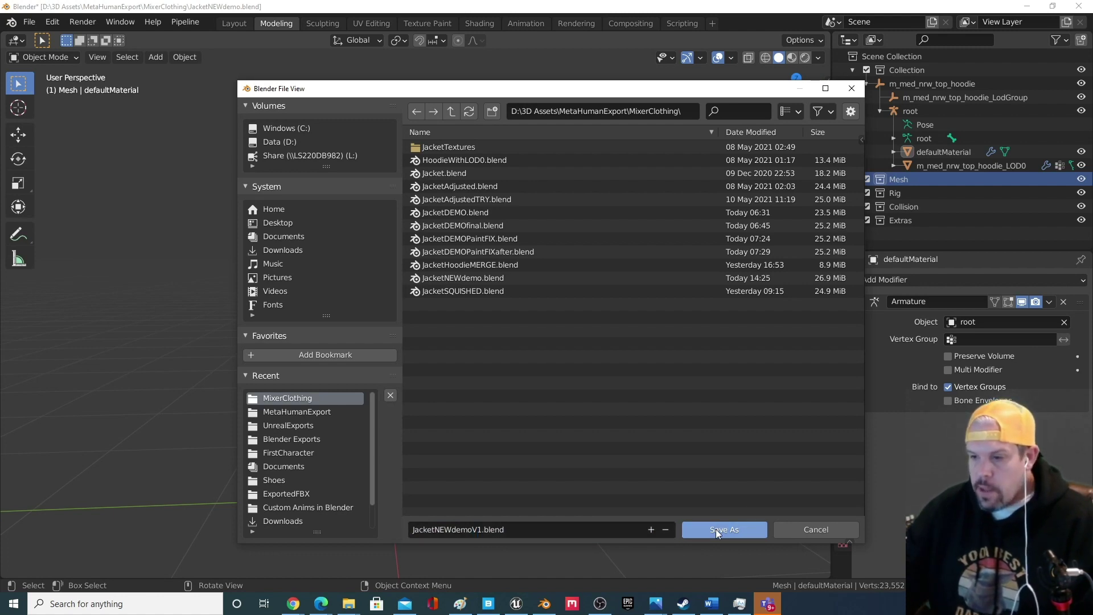
{"action": "left_click", "coordinate": [713, 525]}
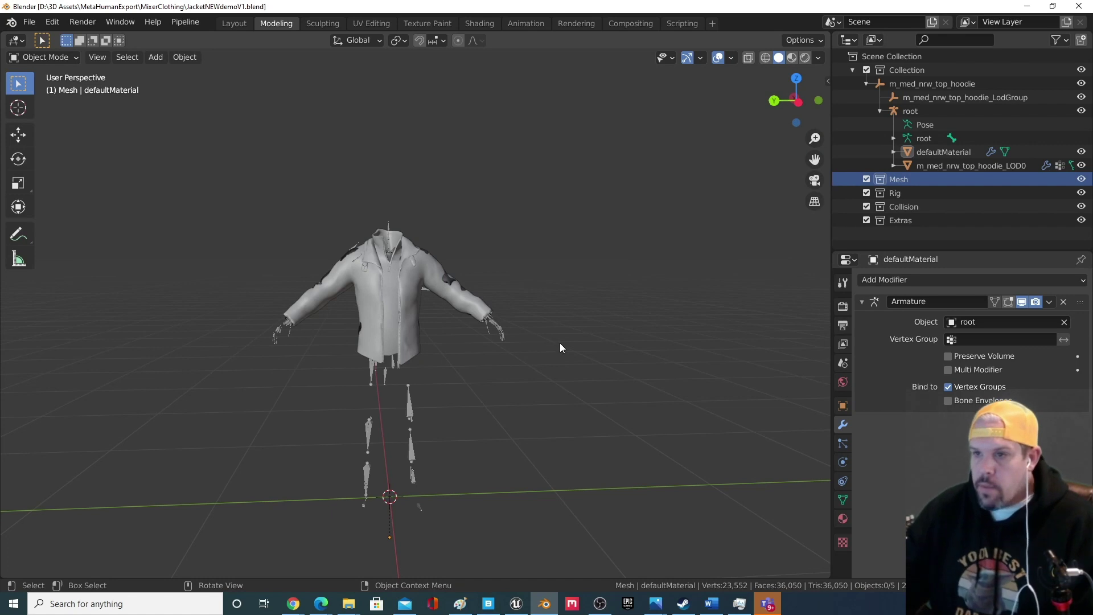
Select m_med_nrw_top_hoodie_LOD0 through root in the Outliner, covering the rig and its children.
{"action": "left_click", "coordinate": [960, 165]}
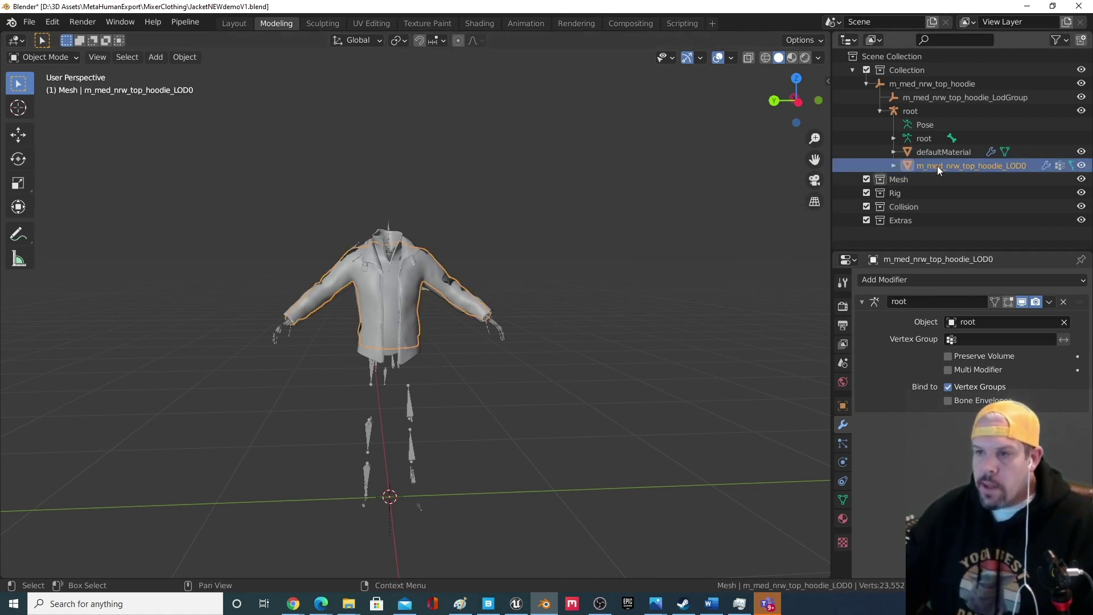
{"action": "left_click", "coordinate": [914, 110], "text": "shift"}
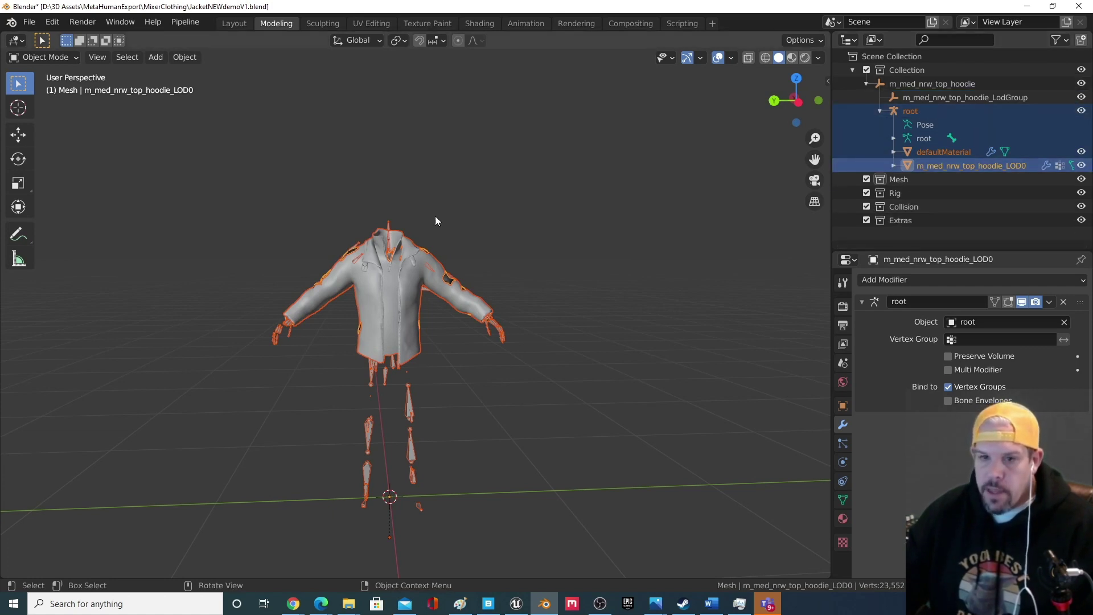
{"action": "scroll", "coordinate": [489, 349], "scroll_direction": "up", "scroll_amount": 1}
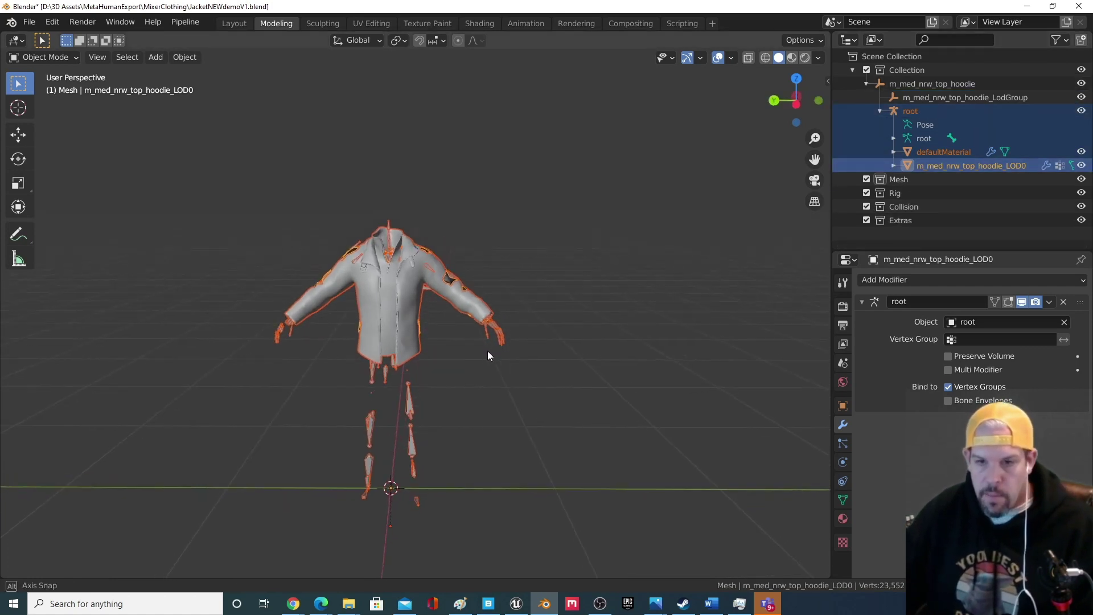
{"action": "scroll", "coordinate": [406, 384], "scroll_direction": "up", "scroll_amount": 2}
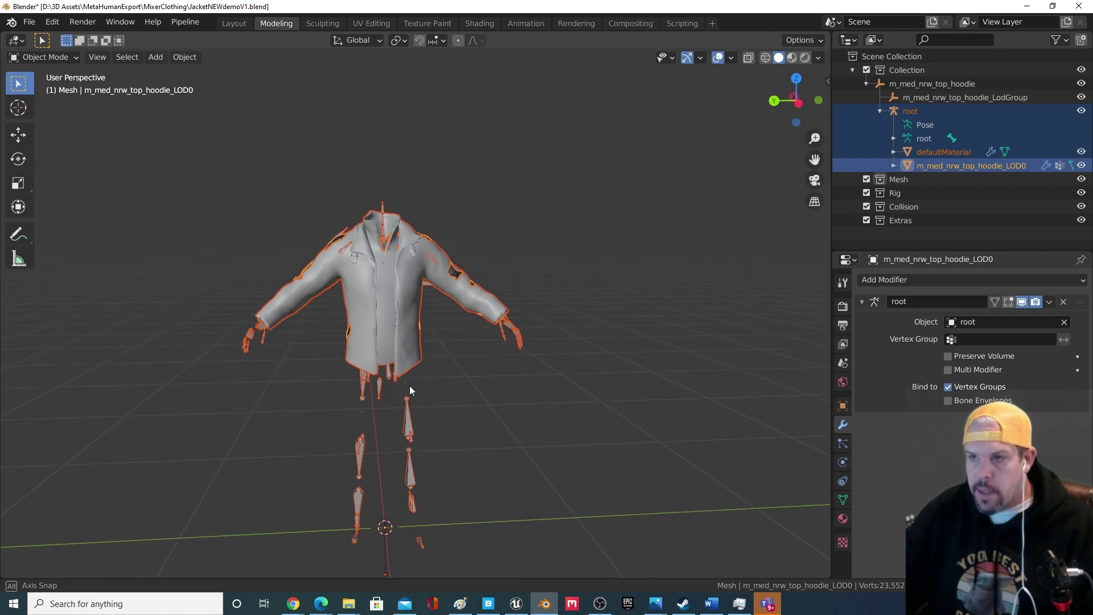
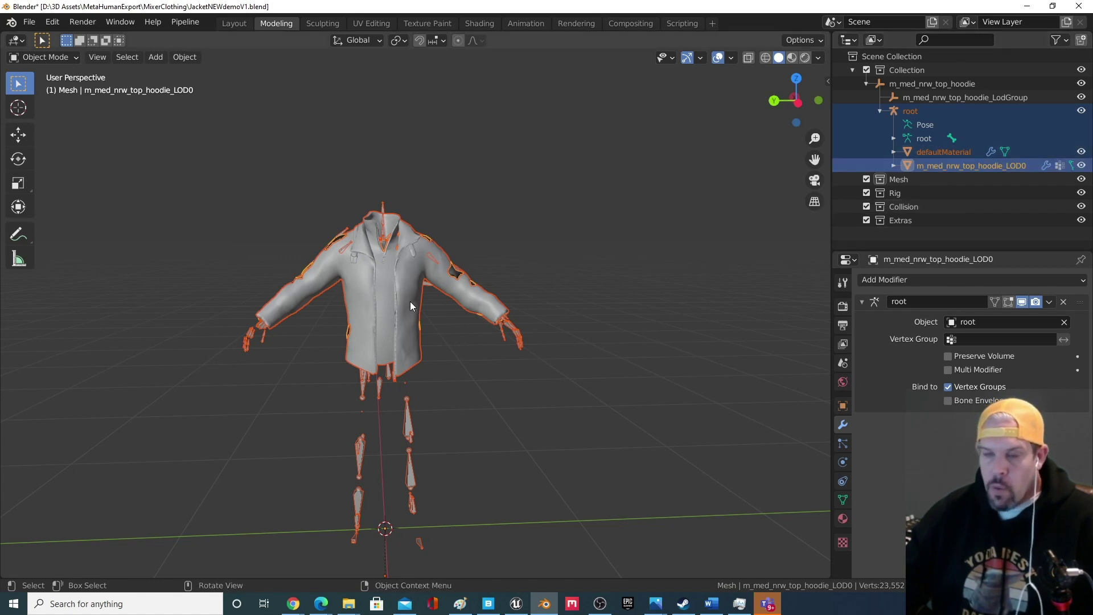
Make the defaultMaterial jacket mesh active and put it in Weight Paint mode, showing lowerarm_l weights.
{"action": "middle_click_drag", "start_coordinate": [431, 316], "coordinate": [454, 315]}
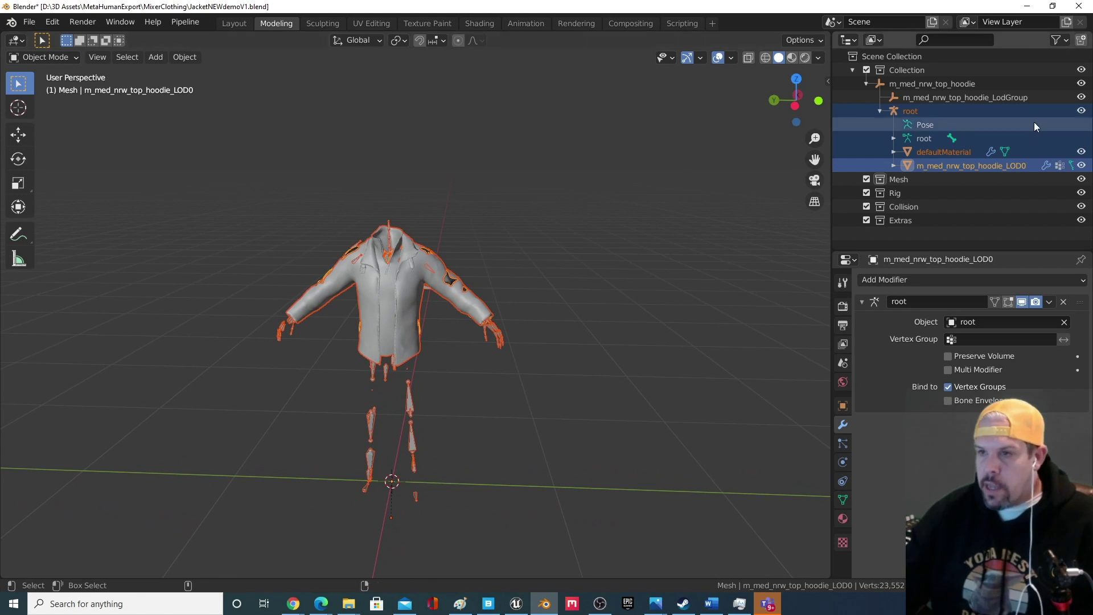
{"action": "left_click", "coordinate": [938, 152]}
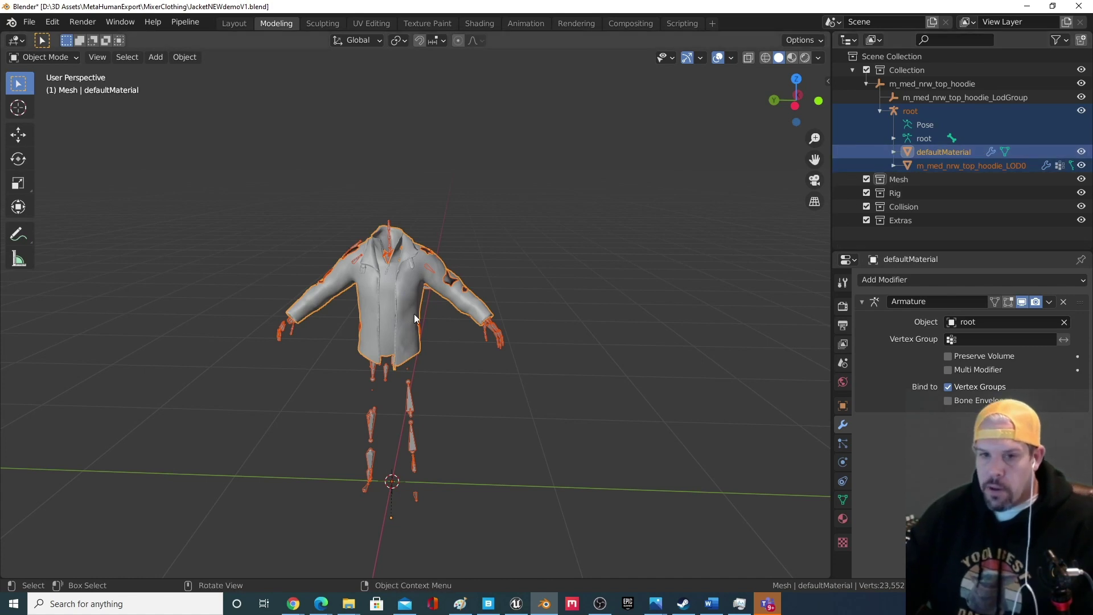
{"action": "middle_click_drag", "start_coordinate": [414, 314], "coordinate": [453, 333]}
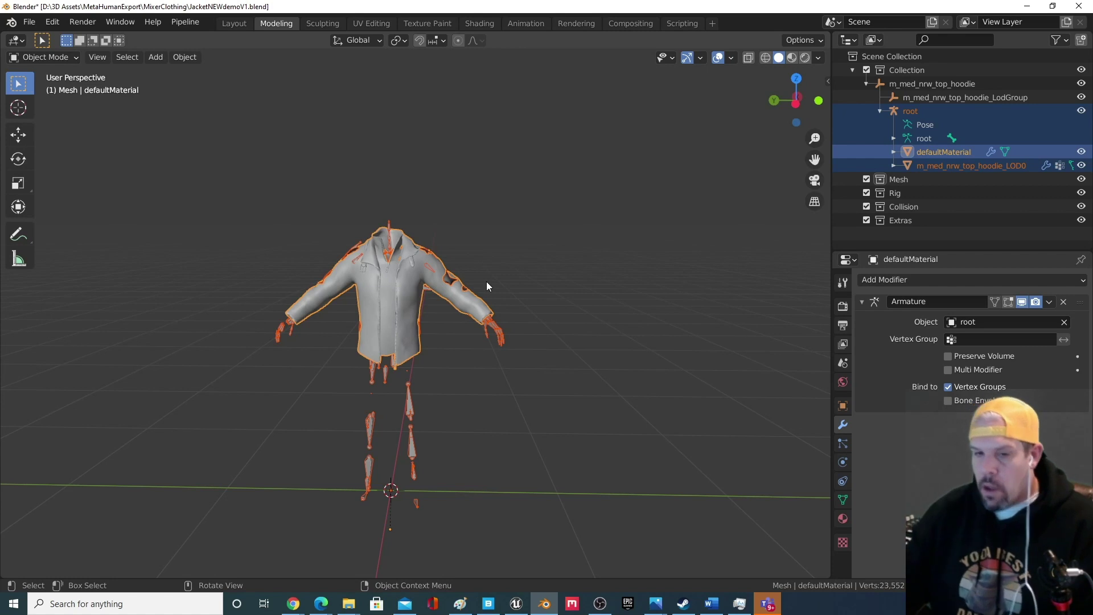
{"action": "middle_click_drag", "start_coordinate": [189, 248], "coordinate": [151, 129]}
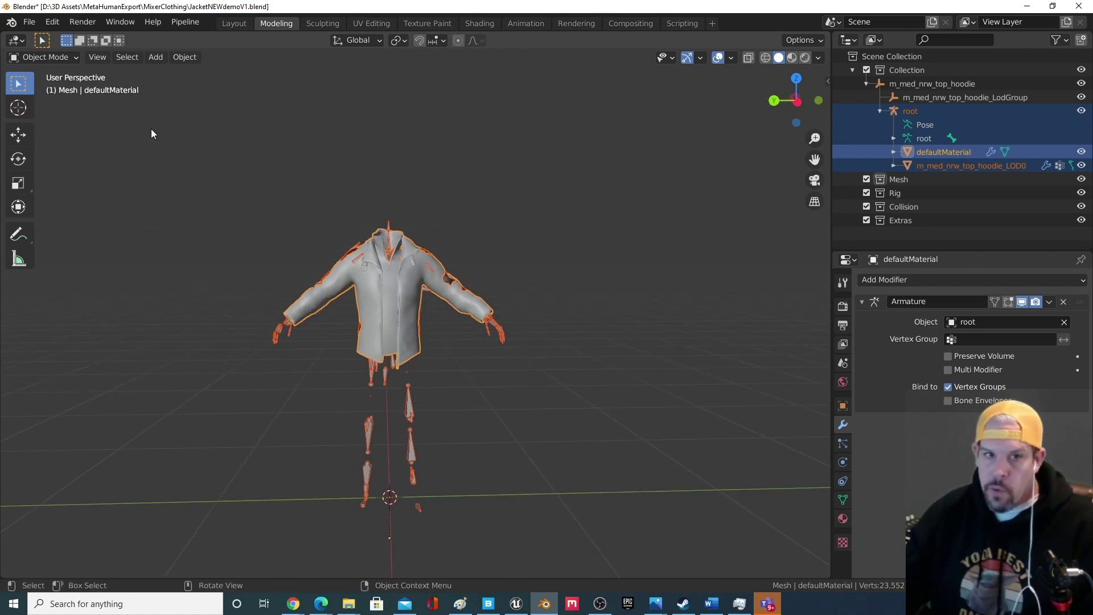
{"action": "left_click", "coordinate": [55, 57]}
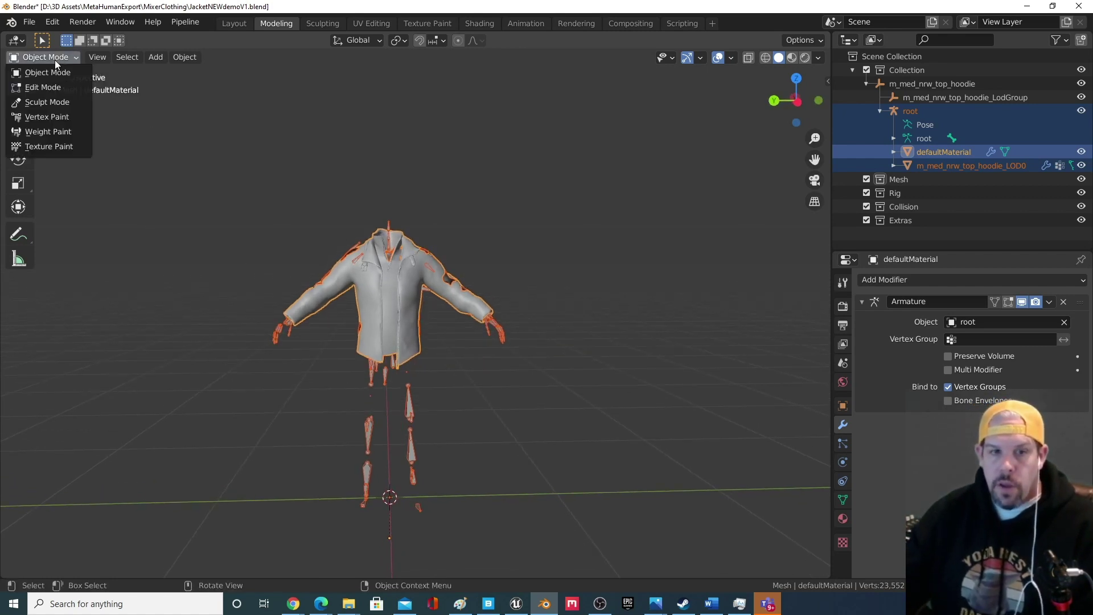
{"action": "left_click", "coordinate": [73, 132]}
Transfer bone weights onto the jacket with Source Layers Selection set to By Name.
{"action": "mouse_move", "coordinate": [186, 256]}
{"action": "middle_mouse_down"}
{"action": "mouse_move", "coordinate": [218, 288]}
{"action": "mouse_move", "coordinate": [428, 306]}
{"action": "mouse_move", "coordinate": [410, 311]}
{"action": "middle_mouse_up"}
{"action": "scroll", "coordinate": [402, 313], "scroll_direction": "down", "scroll_amount": 2}
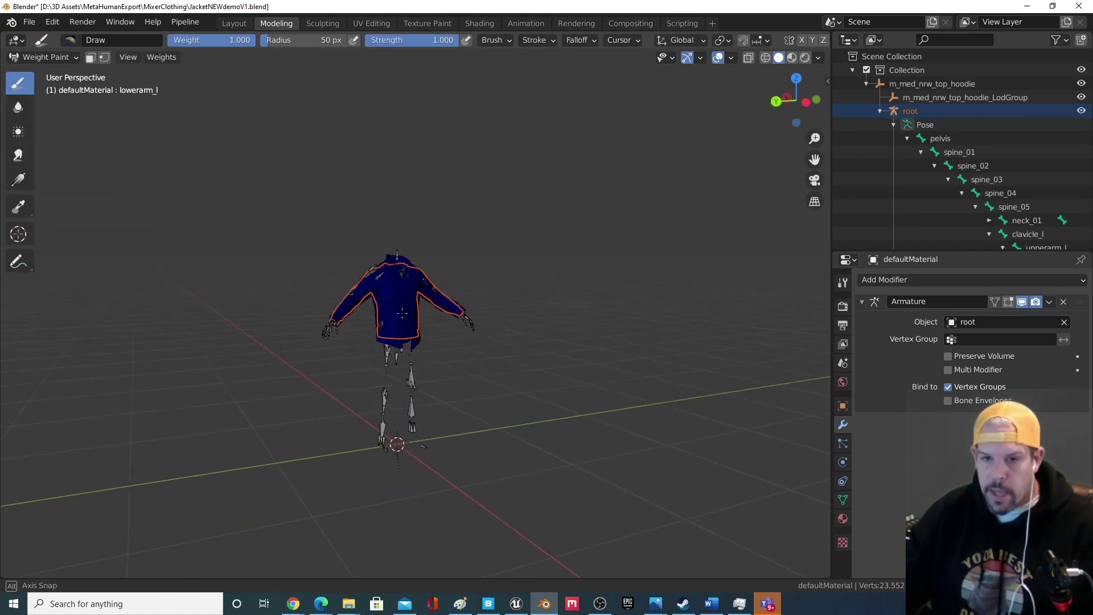
{"action": "scroll", "coordinate": [402, 314], "scroll_direction": "up", "scroll_amount": 4}
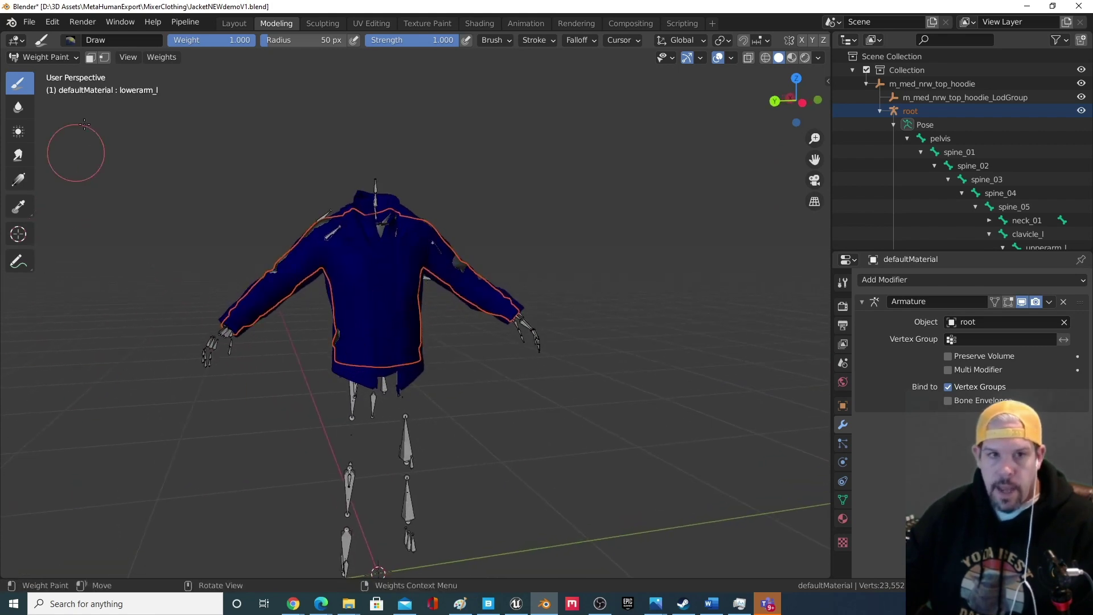
{"action": "left_click", "coordinate": [169, 56]}
{"action": "left_click", "coordinate": [220, 230]}
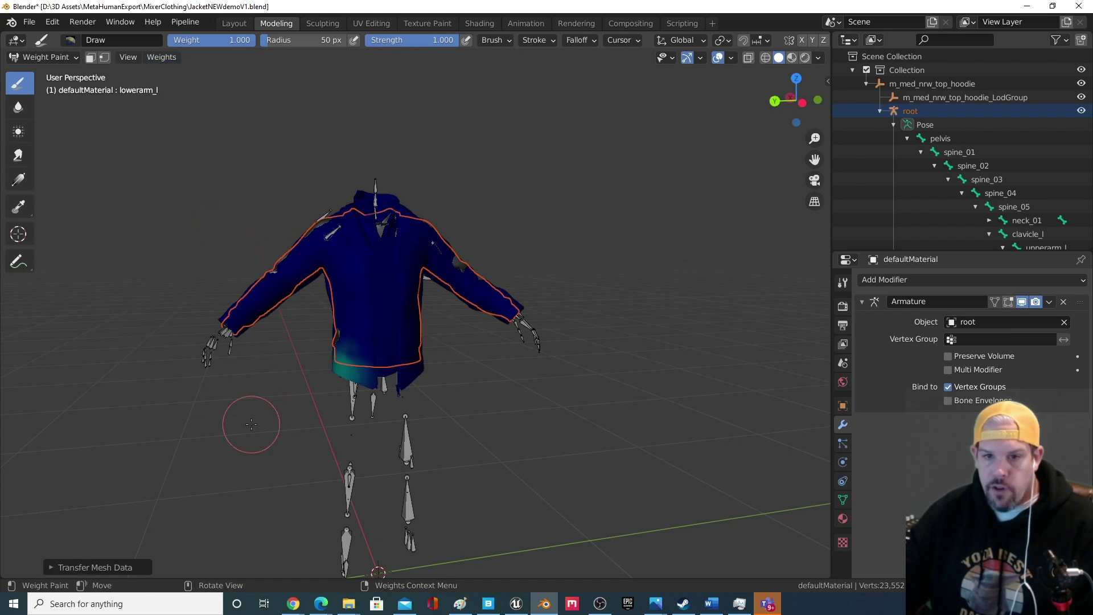
{"action": "middle_click_drag", "start_coordinate": [251, 425], "coordinate": [367, 359]}
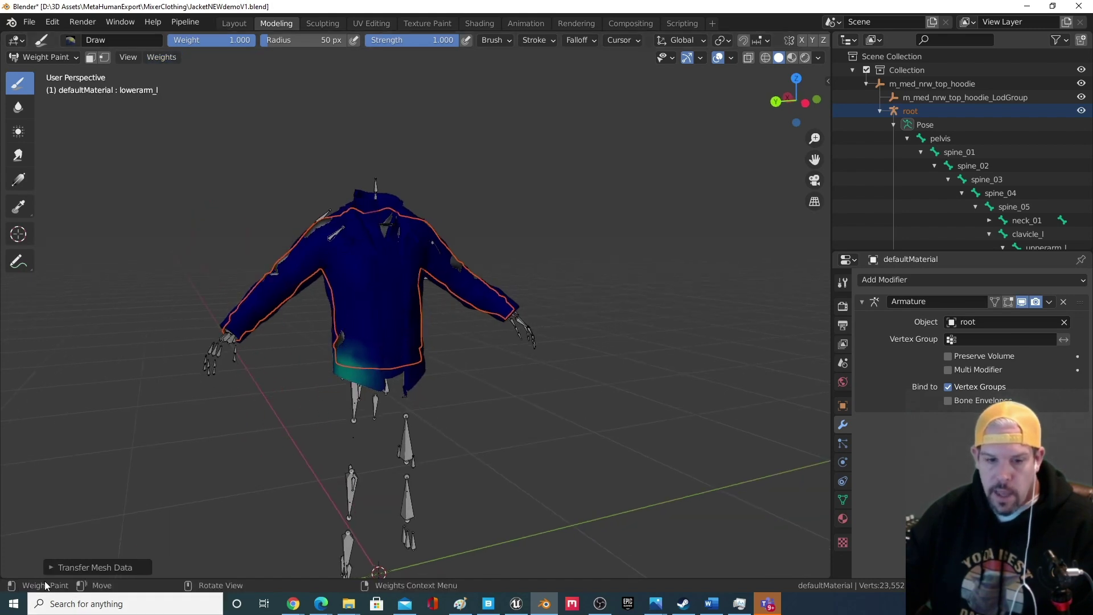
{"action": "left_click", "coordinate": [51, 568]}
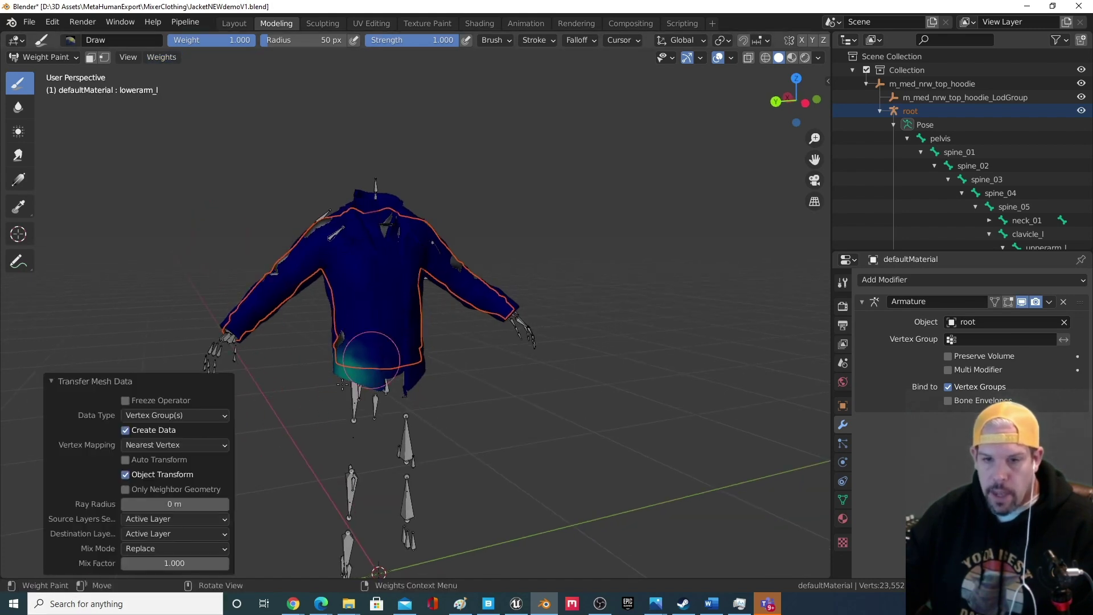
{"action": "left_click", "coordinate": [152, 523]}
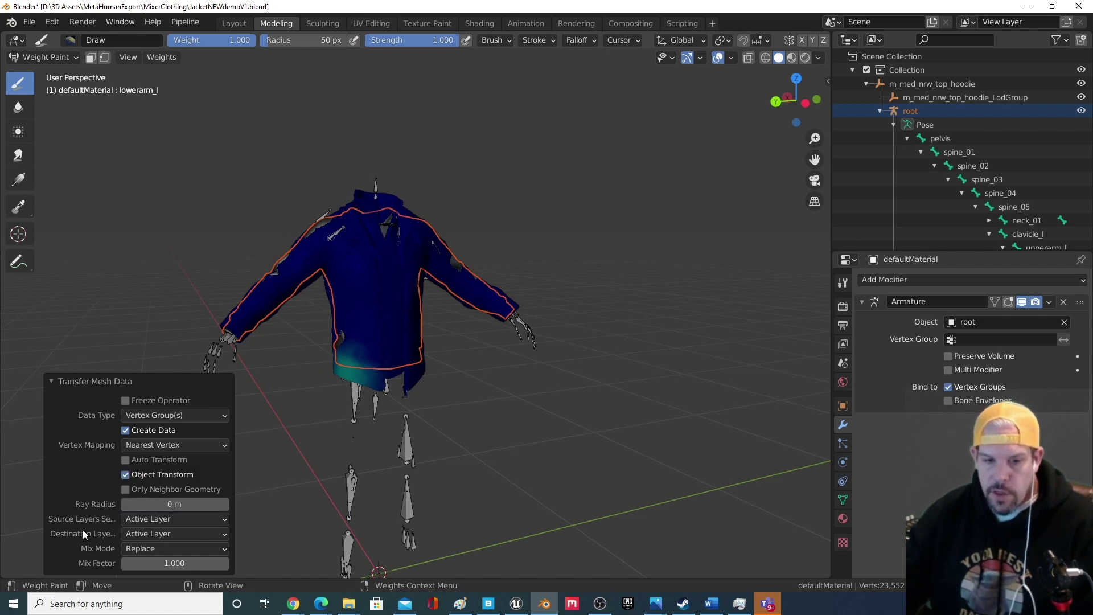
{"action": "left_click", "coordinate": [151, 519]}
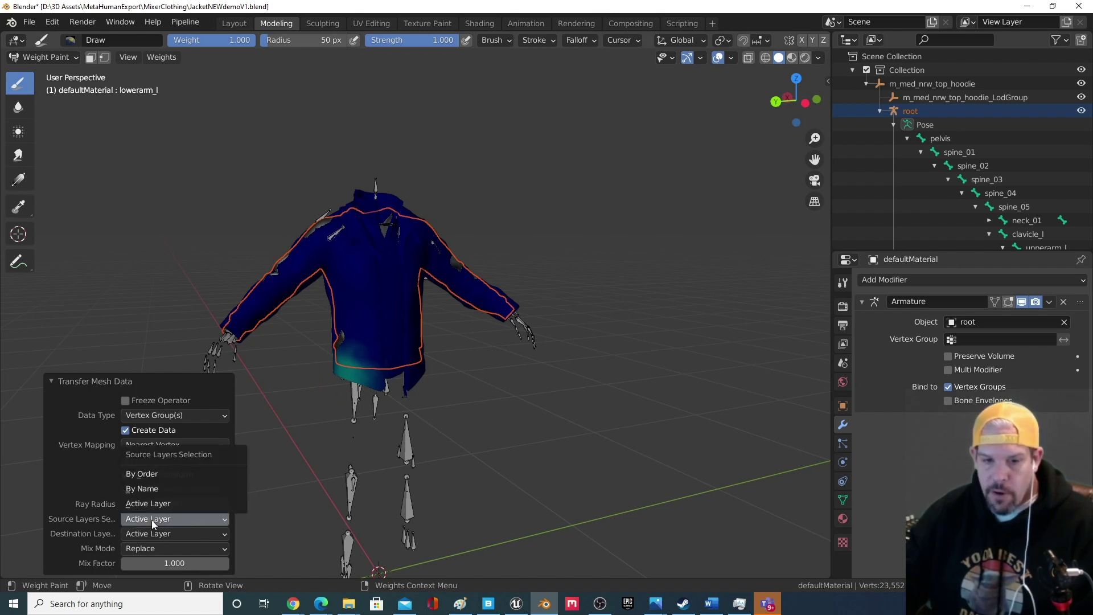
{"action": "left_click", "coordinate": [157, 489]}
{"action": "scroll", "coordinate": [378, 415], "scroll_direction": "down", "scroll_amount": 3}
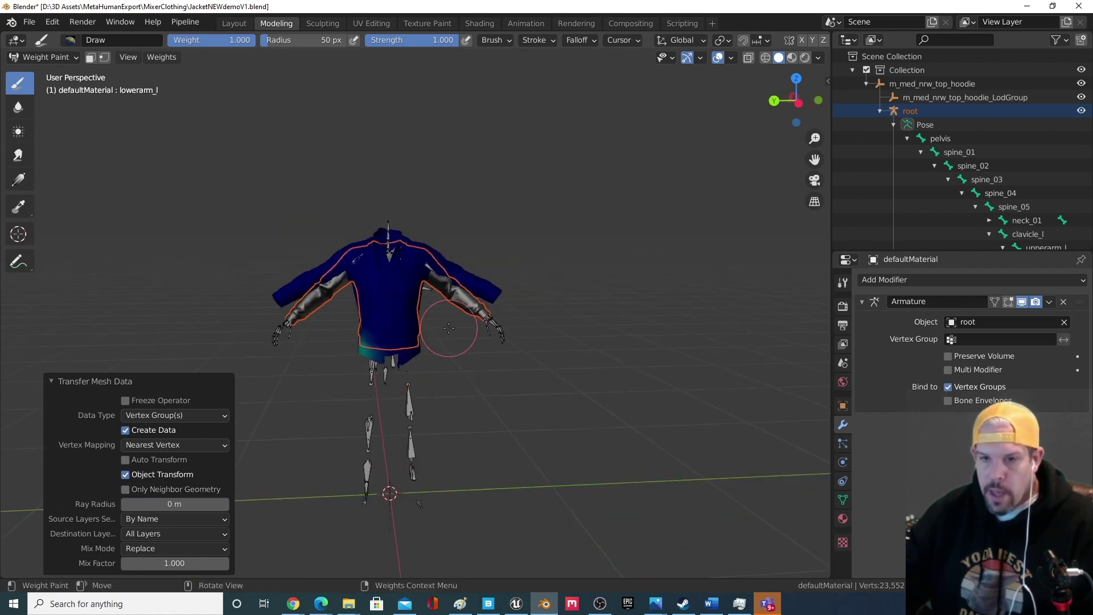
{"action": "scroll", "coordinate": [449, 328], "scroll_direction": "up", "scroll_amount": 2}
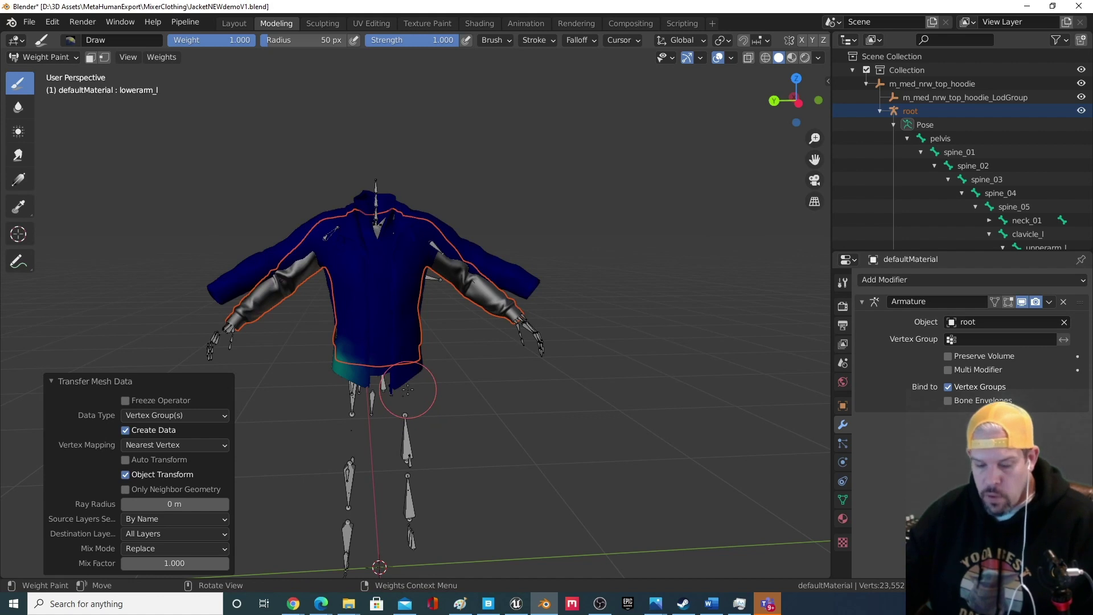
Undo the weight transfer twice to return the jacket to Object Mode.
{"action": "key", "text": "ctrl"}
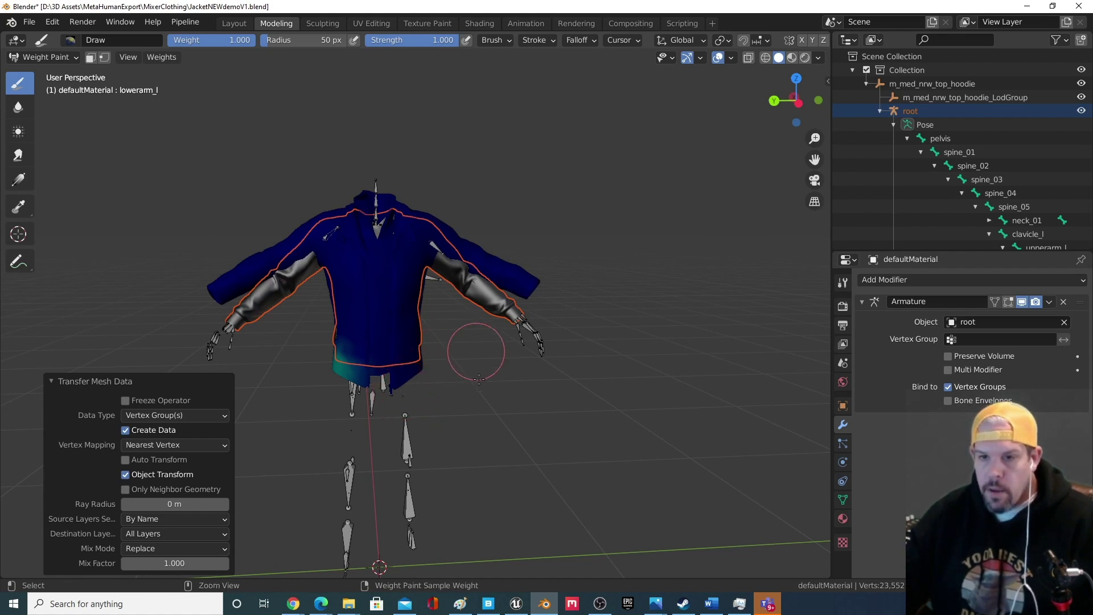
{"action": "key", "text": "ctrl+z"}
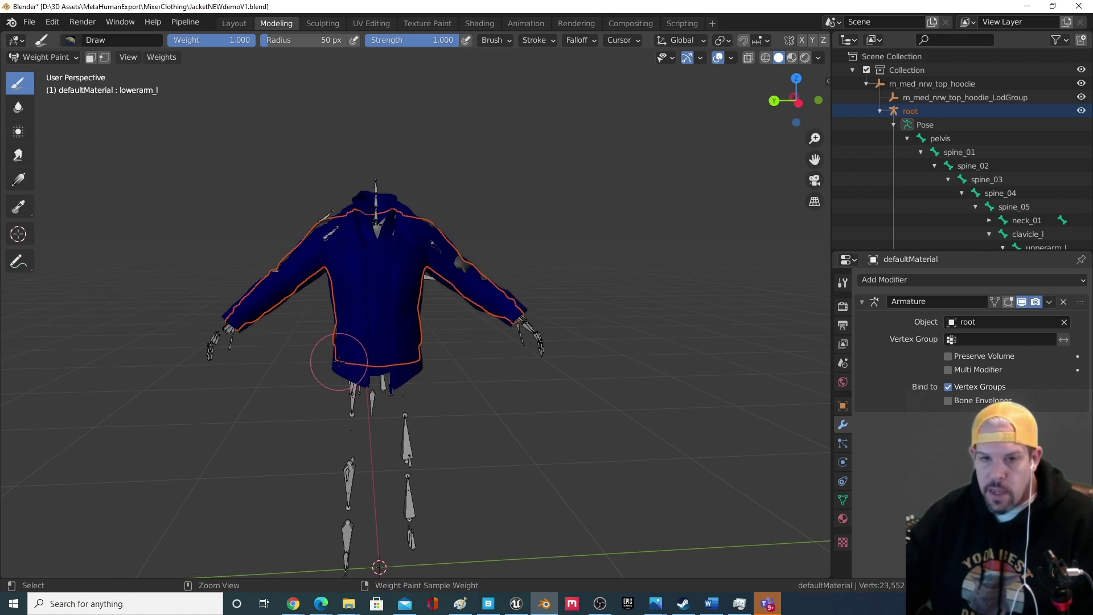
{"action": "key", "text": "ctrl+z"}
{"action": "scroll", "coordinate": [282, 361], "scroll_direction": "down", "scroll_amount": 2}
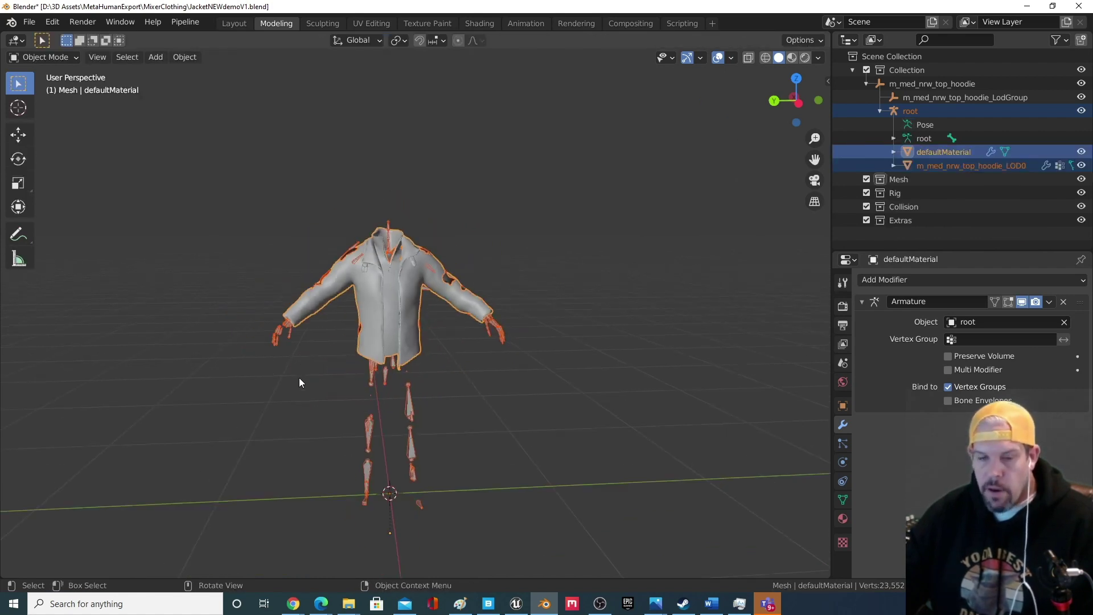
Select the m_med_nrw_top_hoodie_LOD0 mesh, stay in Object Mode, then select the hoodie LodGroup.
{"action": "left_click", "coordinate": [470, 393]}
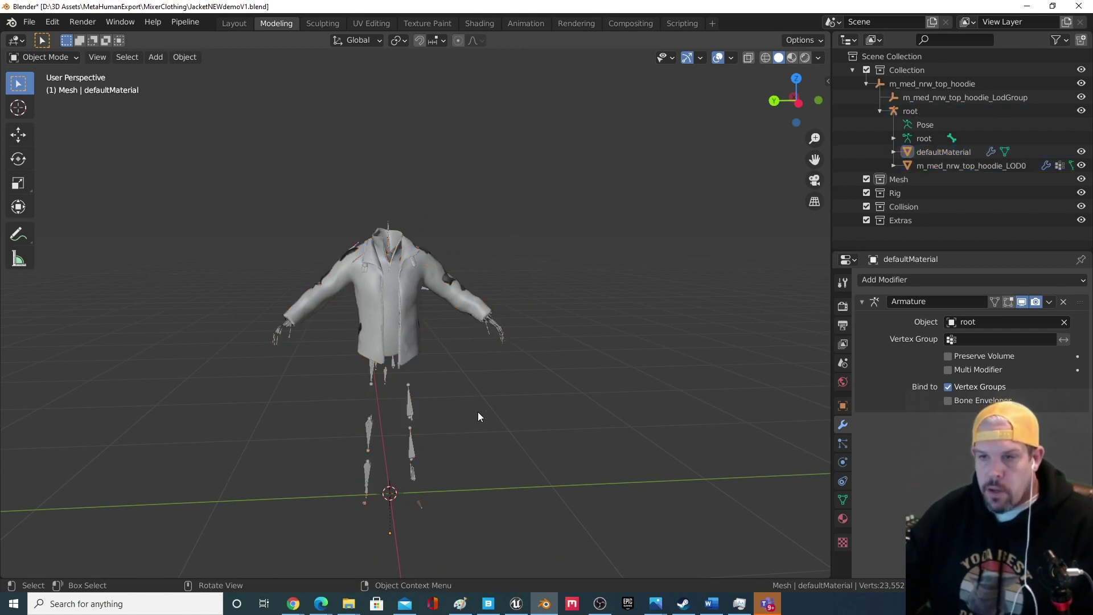
{"action": "left_click", "coordinate": [959, 166]}
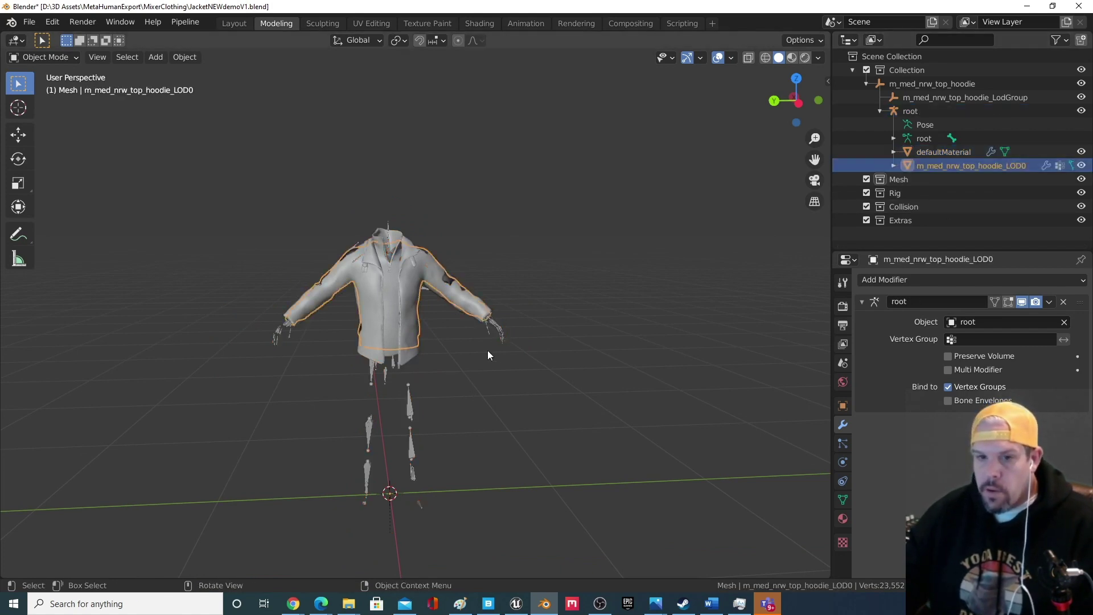
{"action": "left_click", "coordinate": [56, 58]}
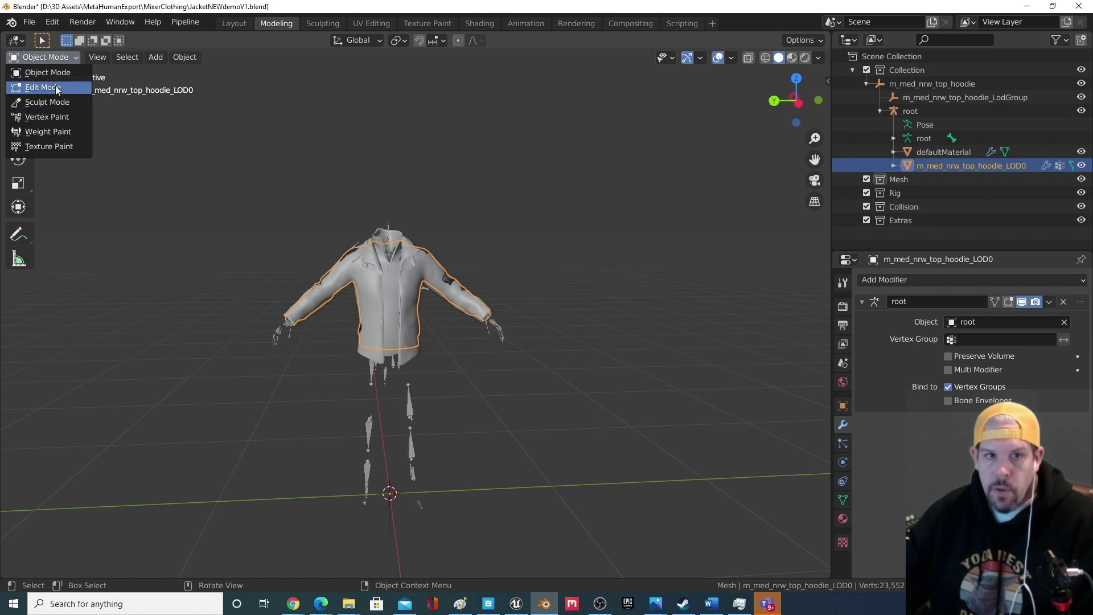
{"action": "left_click", "coordinate": [570, 154]}
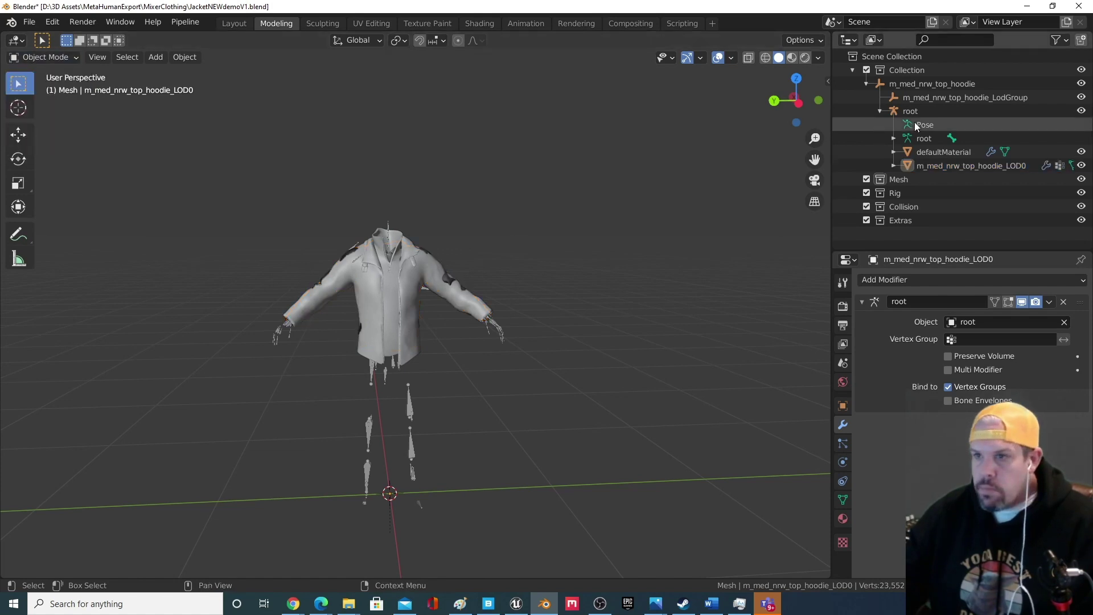
{"action": "left_click", "coordinate": [944, 98]}
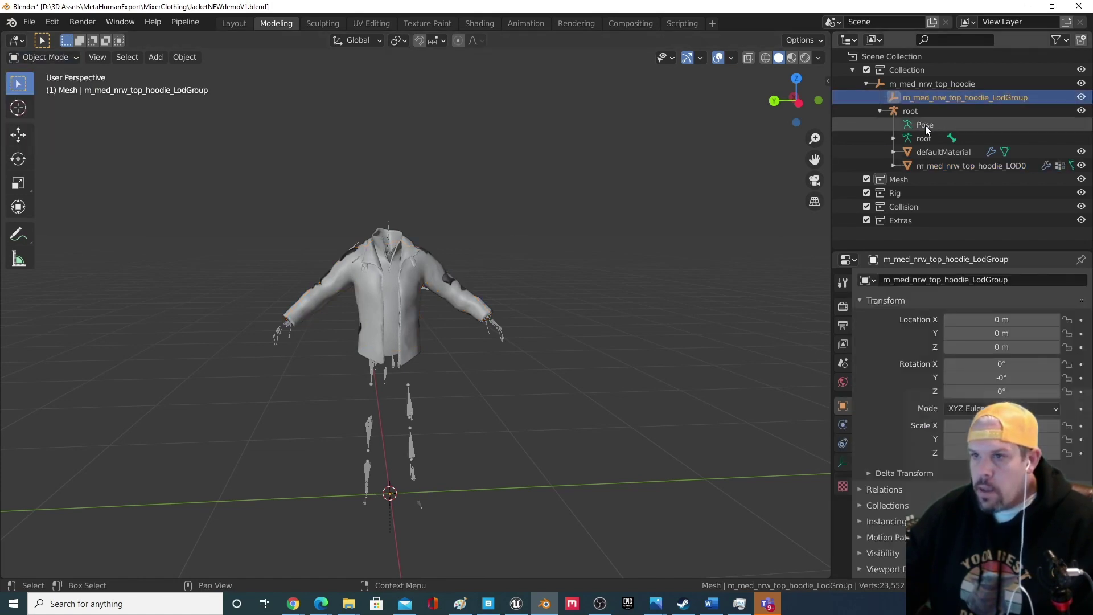
Put the root armature in Pose Mode and apply its current pose as the rest pose.
{"action": "left_click", "coordinate": [925, 126]}
{"action": "left_click", "coordinate": [157, 56]}
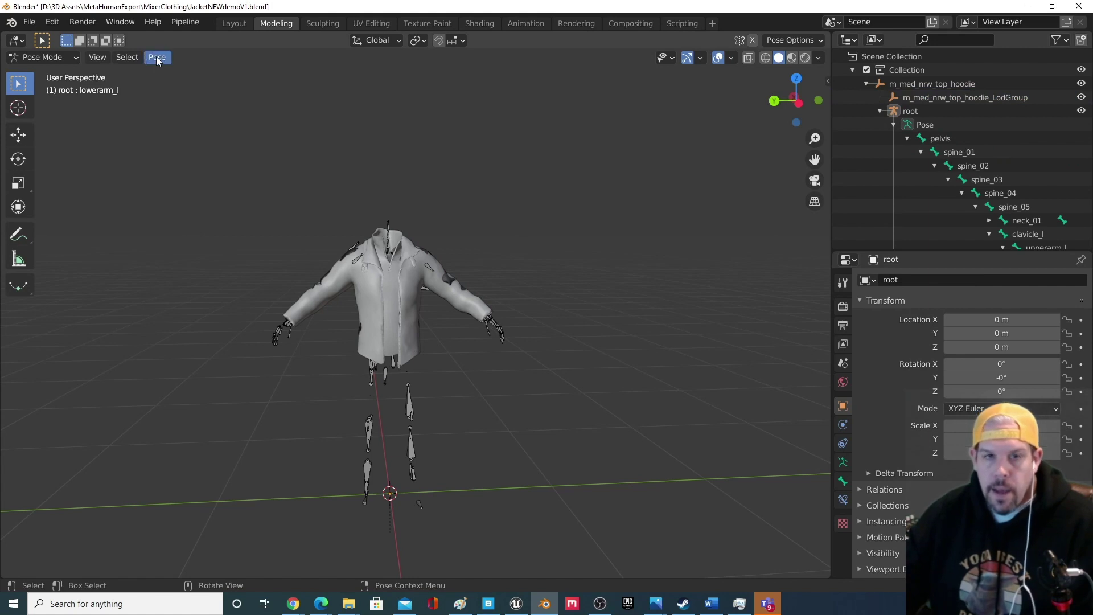
{"action": "left_click", "coordinate": [157, 60]}
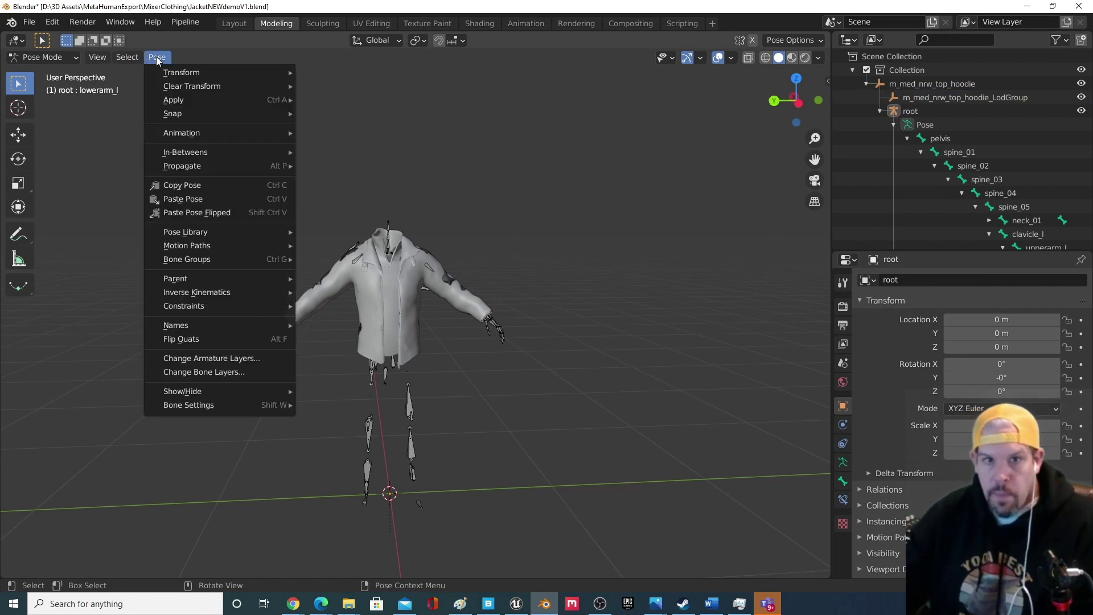
{"action": "mouse_move", "coordinate": [213, 100]}
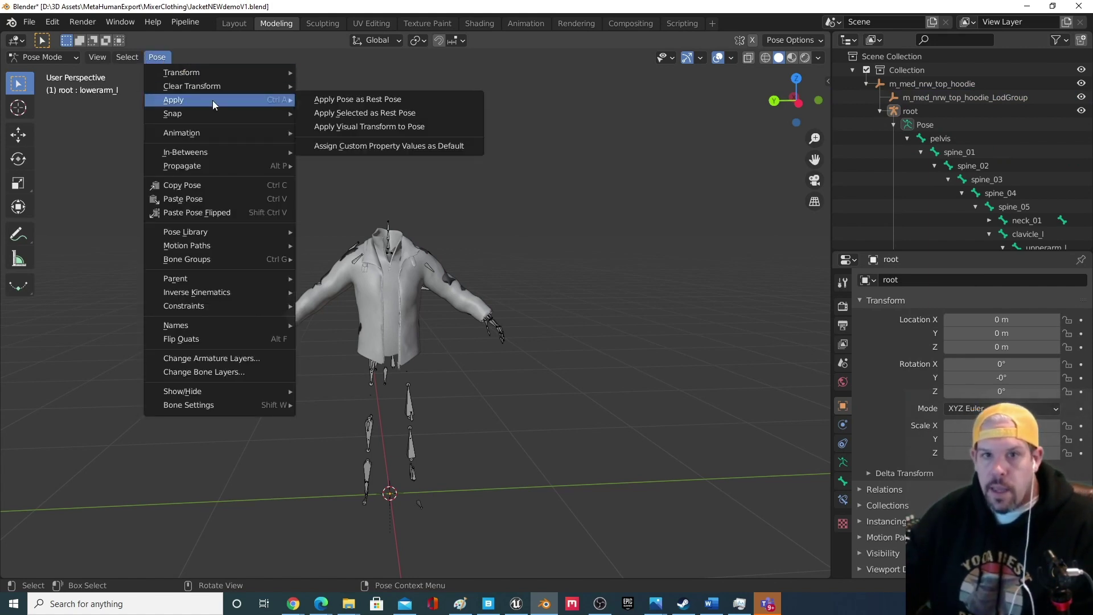
{"action": "left_click", "coordinate": [364, 99]}
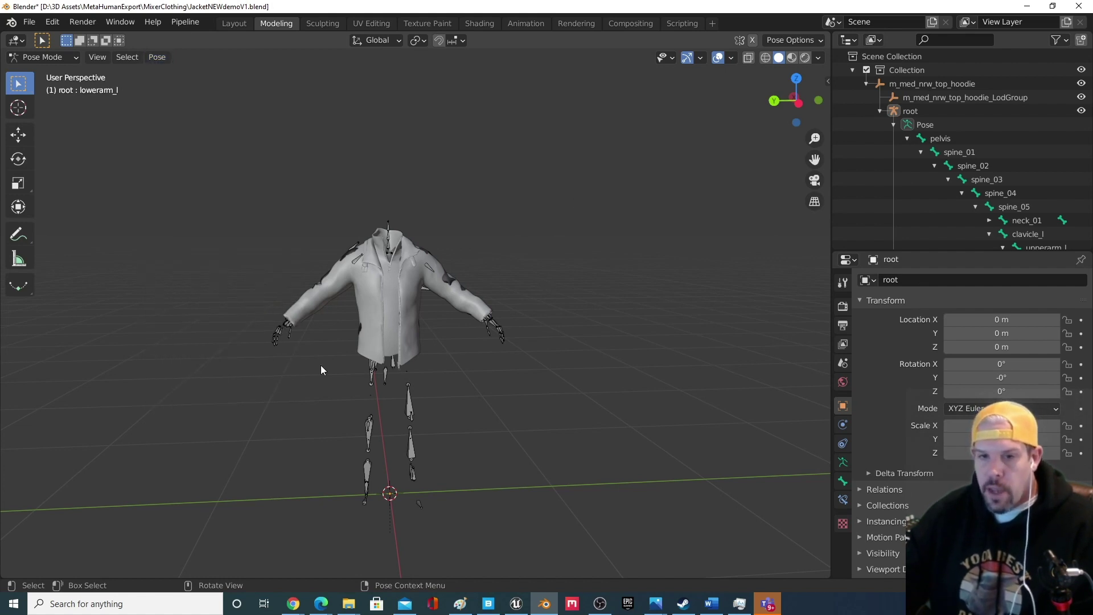
{"action": "left_click", "coordinate": [447, 279]}
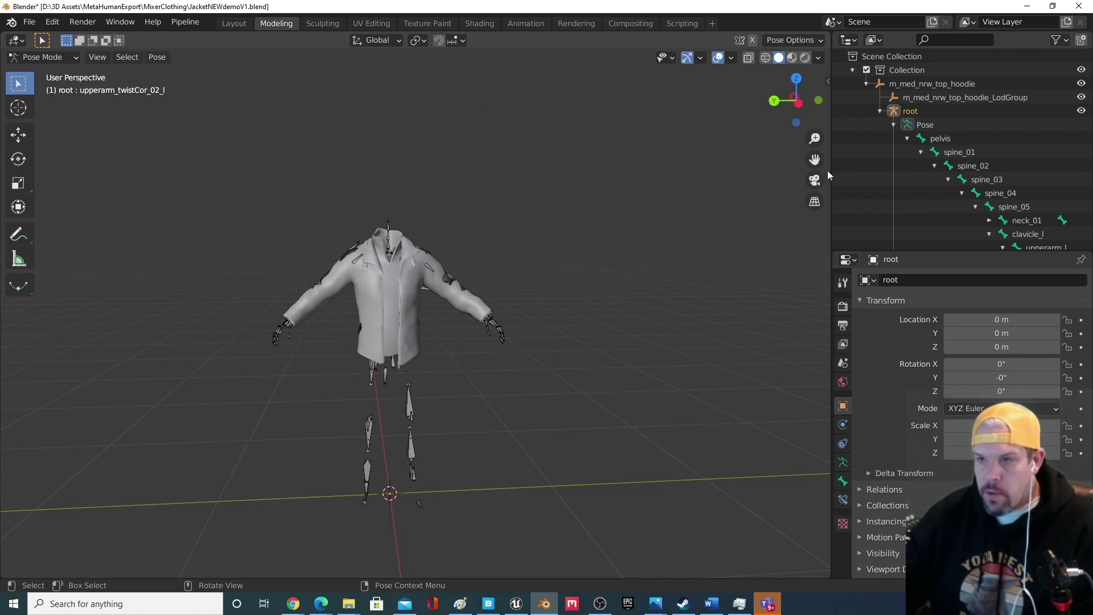
{"action": "left_click", "coordinate": [980, 99]}
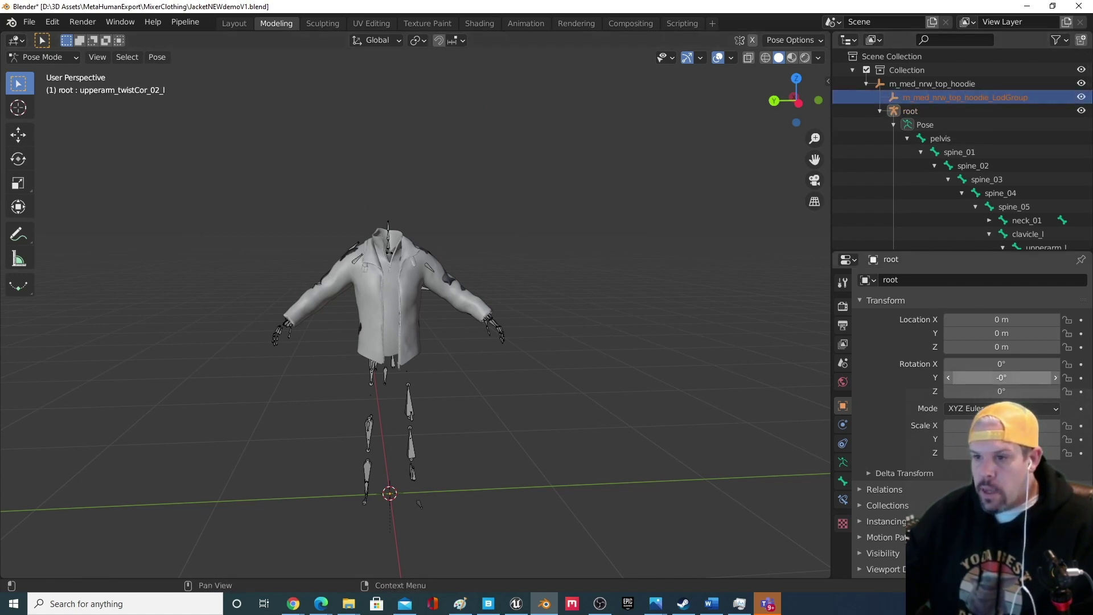
{"action": "left_click", "coordinate": [846, 462]}
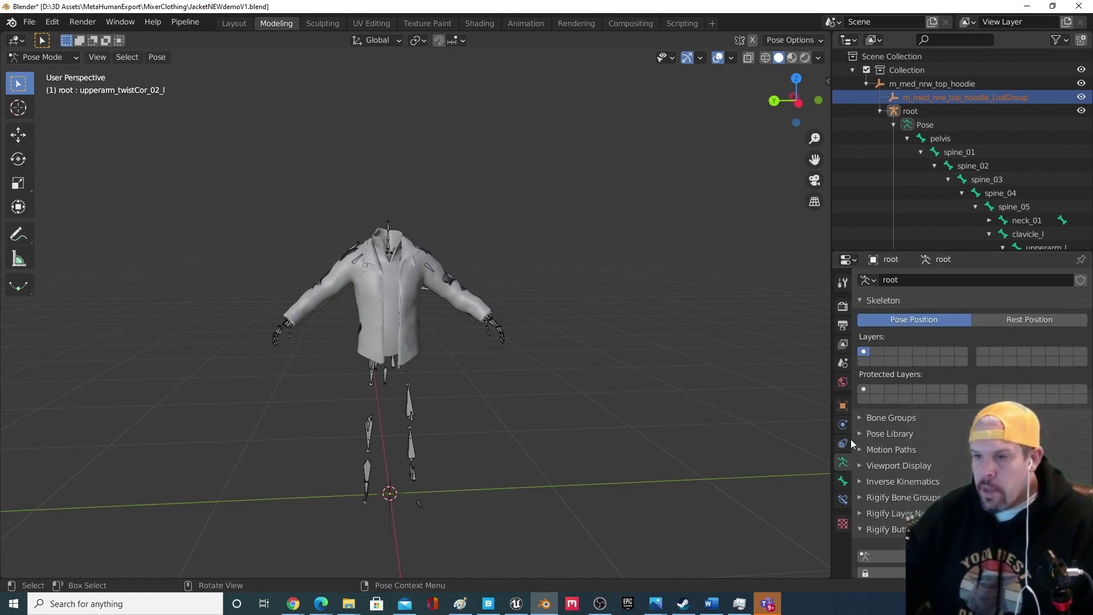
{"action": "left_click", "coordinate": [1015, 319]}
{"action": "left_click", "coordinate": [931, 320]}
{"action": "left_click", "coordinate": [984, 319]}
{"action": "left_click", "coordinate": [920, 319]}
{"action": "left_click", "coordinate": [974, 320]}
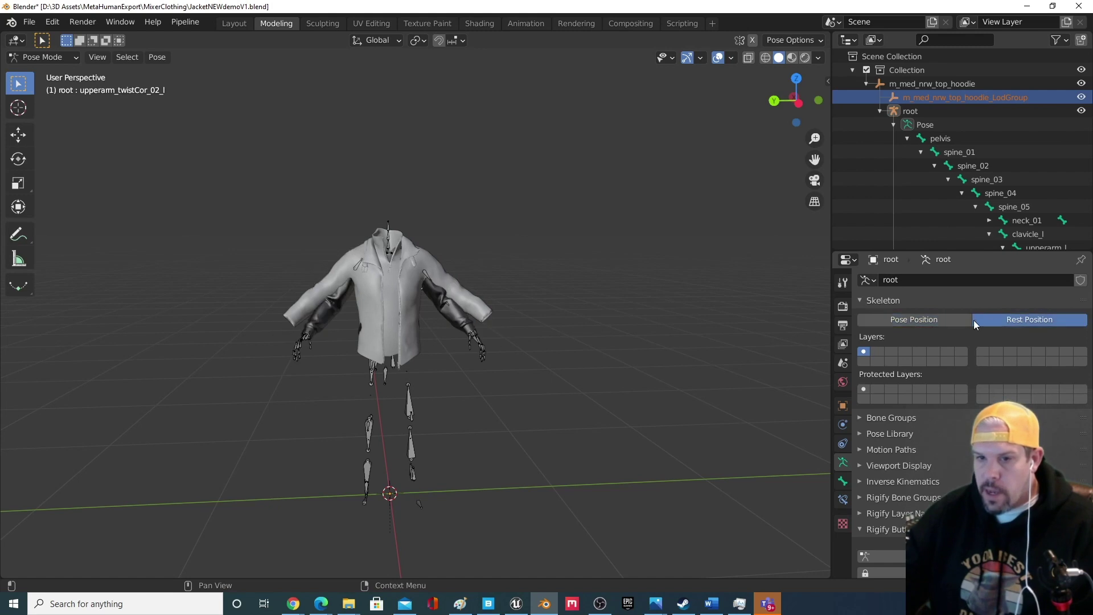
{"action": "left_click", "coordinate": [922, 321]}
{"action": "left_click", "coordinate": [992, 321]}
{"action": "left_click", "coordinate": [921, 322]}
{"action": "left_click", "coordinate": [978, 325]}
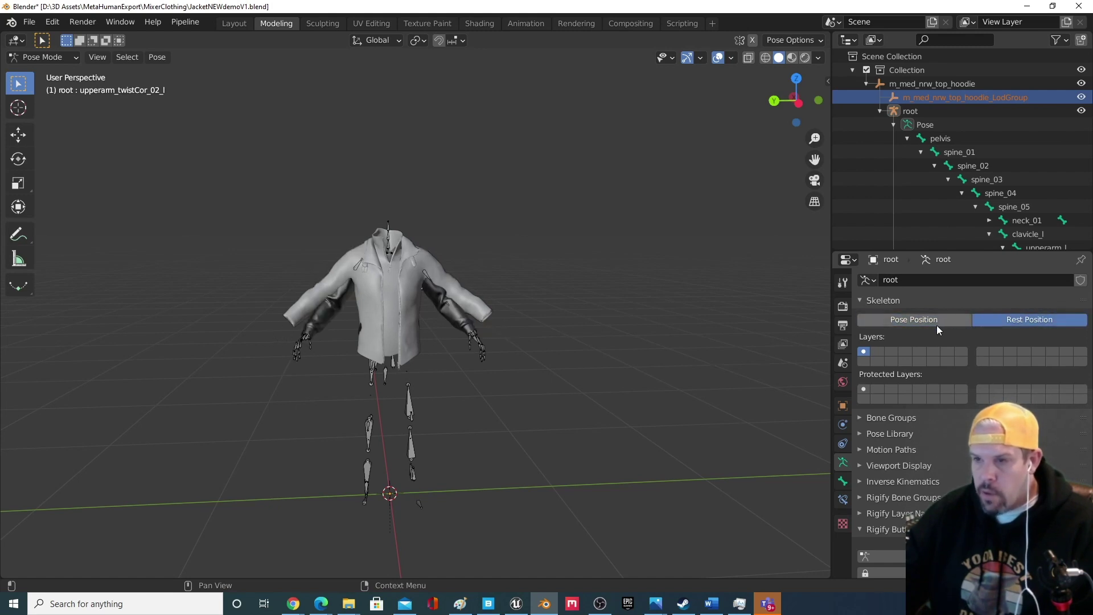
{"action": "left_click", "coordinate": [937, 325]}
{"action": "left_click", "coordinate": [1017, 322]}
{"action": "left_click", "coordinate": [934, 322]}
{"action": "left_click", "coordinate": [978, 322]}
{"action": "left_click", "coordinate": [942, 320]}
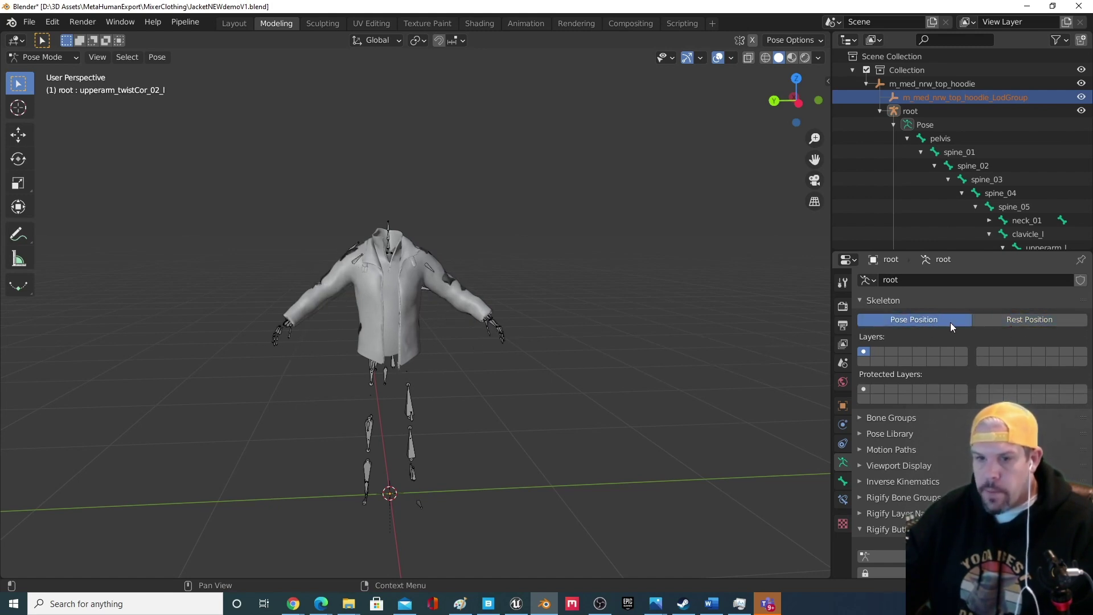
{"action": "left_click", "coordinate": [1020, 322]}
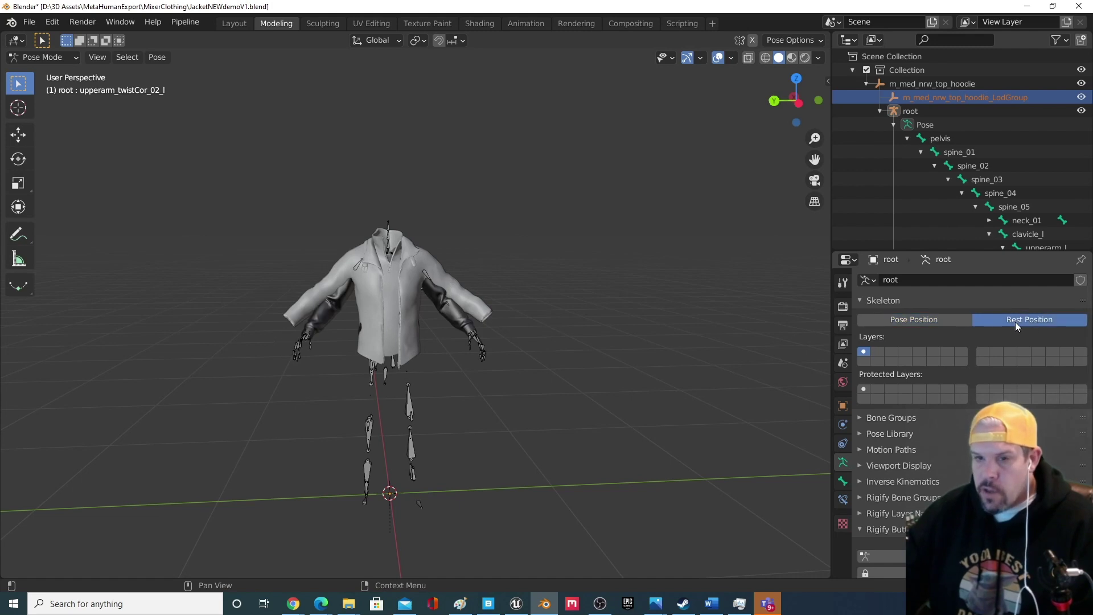
{"action": "left_click", "coordinate": [895, 321]}
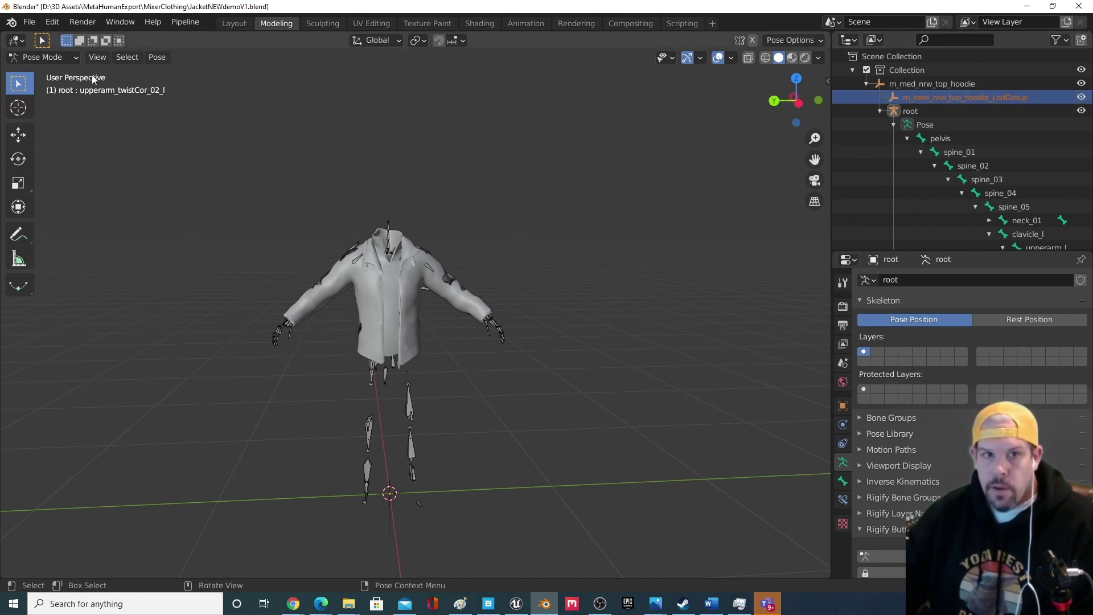
Apply the rig's current pose as its rest pose via Pose > Apply.
{"action": "left_click", "coordinate": [158, 58]}
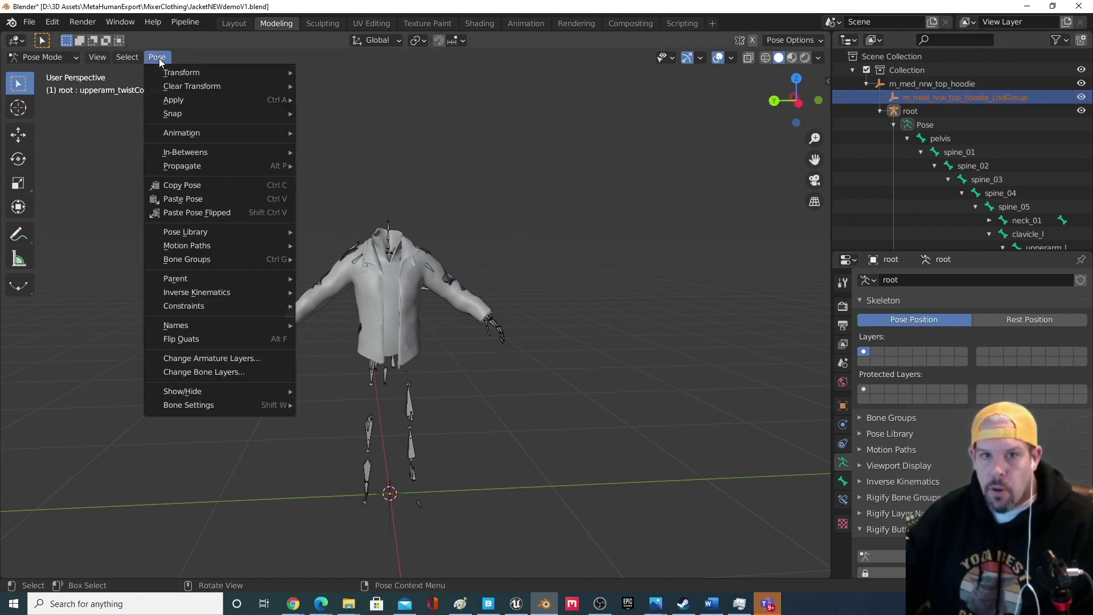
{"action": "mouse_move", "coordinate": [225, 101]}
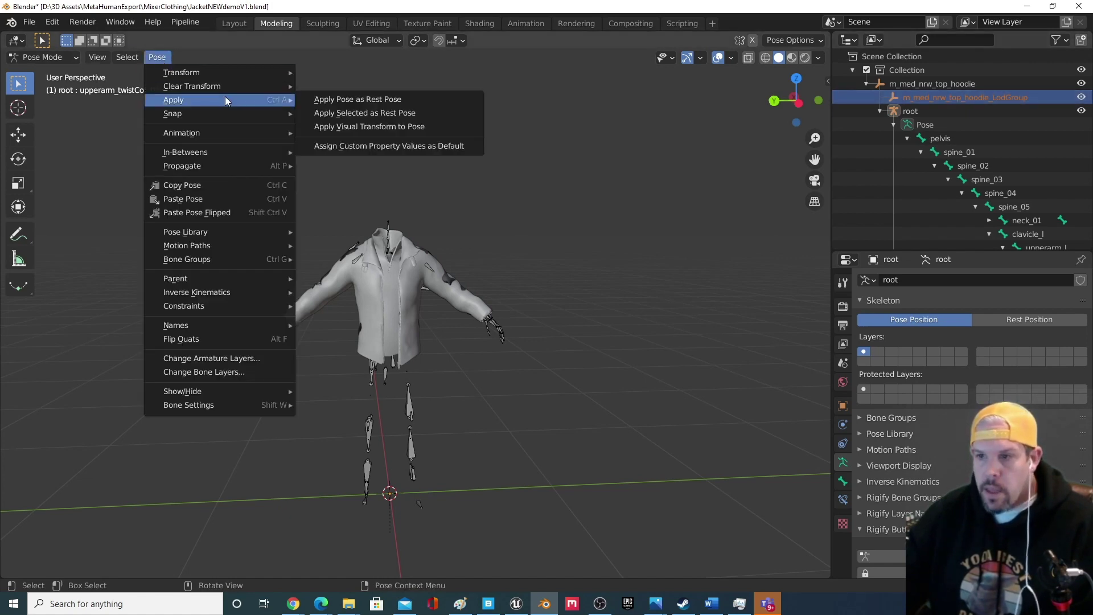
{"action": "left_click", "coordinate": [371, 100]}
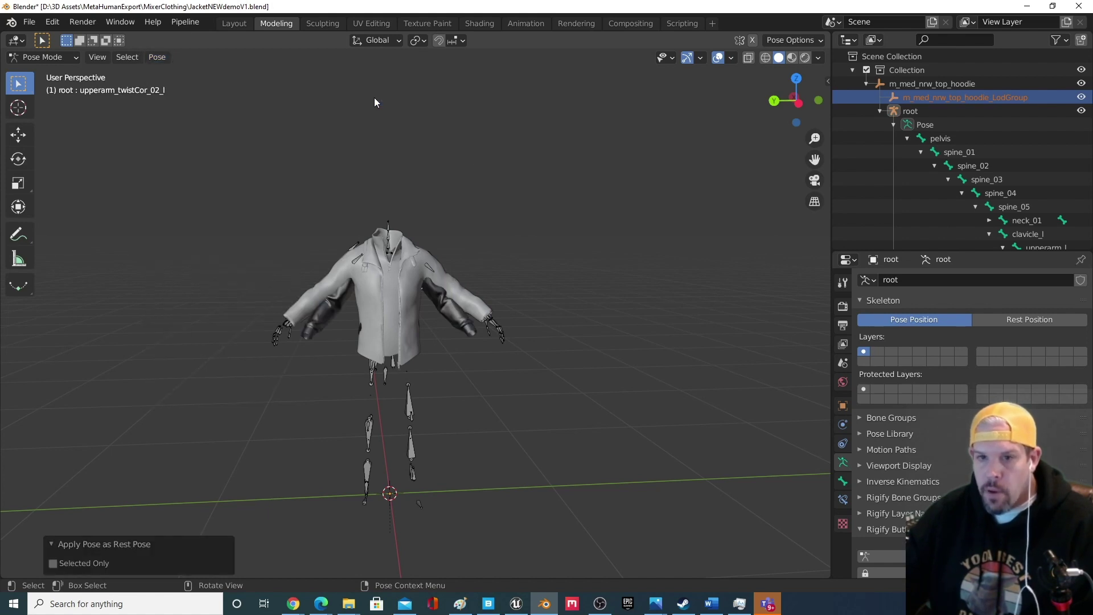
{"action": "scroll", "coordinate": [487, 330], "scroll_direction": "up", "scroll_amount": 4}
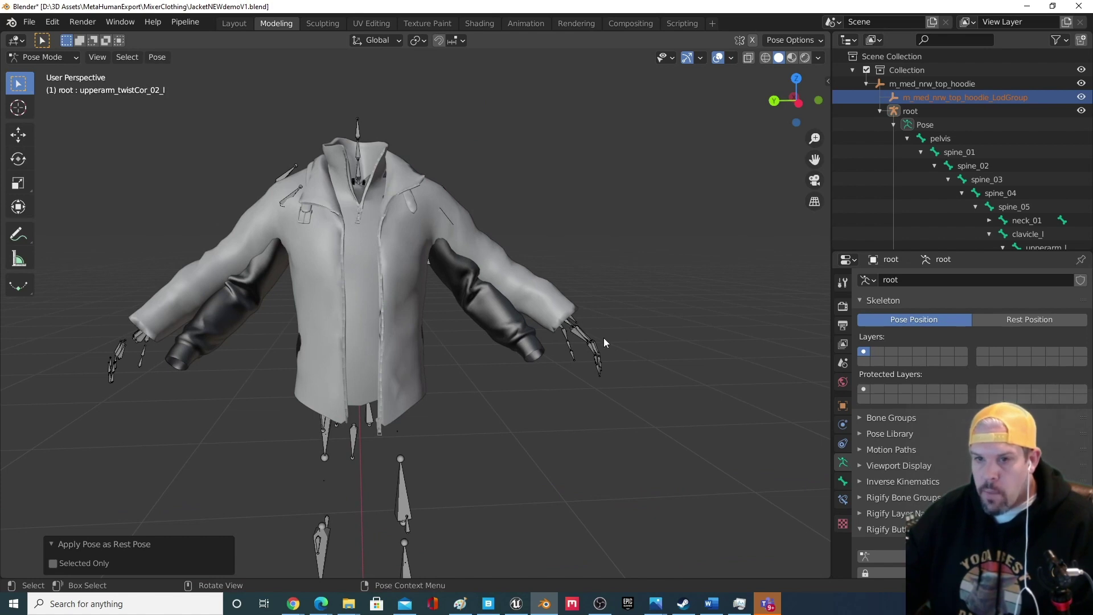
{"action": "scroll", "coordinate": [241, 258], "scroll_direction": "down", "scroll_amount": 3}
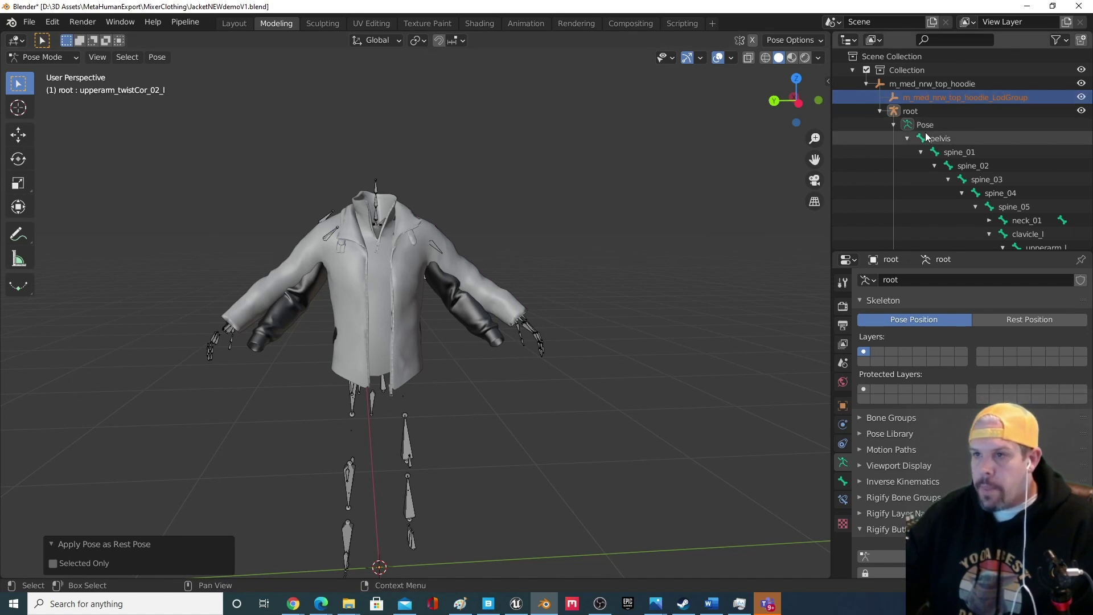
Return to Object Mode and select hoodie LOD0, root, and defaultMaterial, with defaultMaterial active.
{"action": "left_click", "coordinate": [880, 111]}
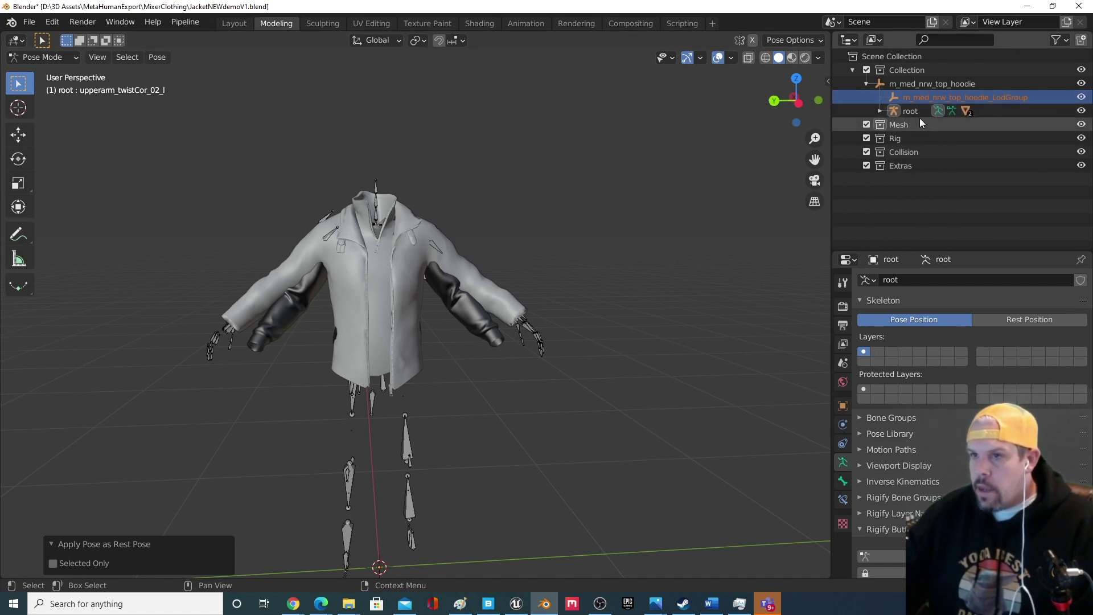
{"action": "left_click", "coordinate": [881, 111]}
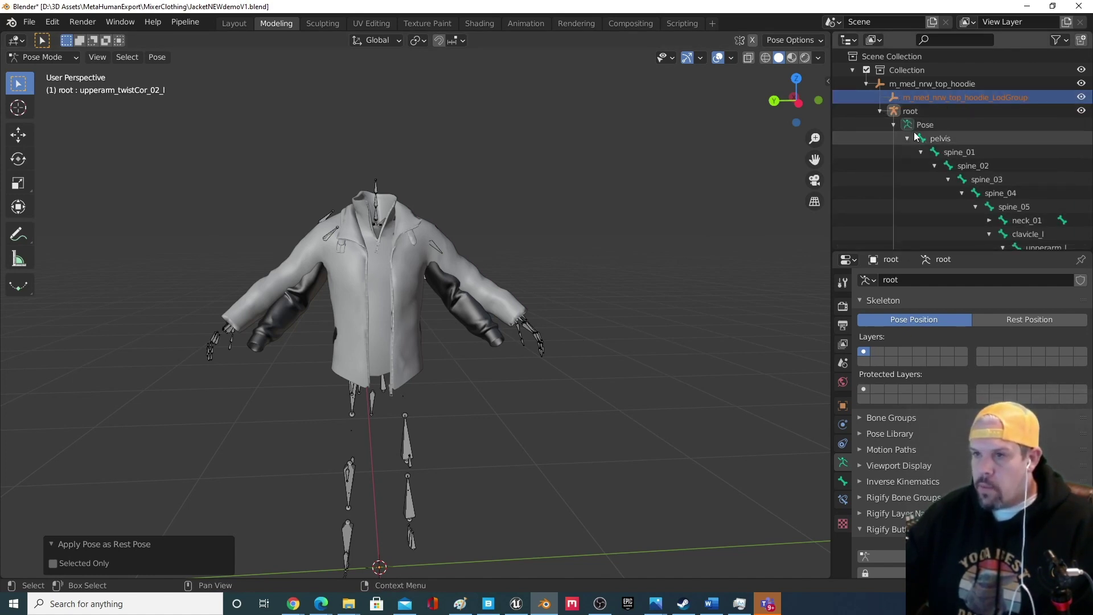
{"action": "left_click", "coordinate": [893, 124]}
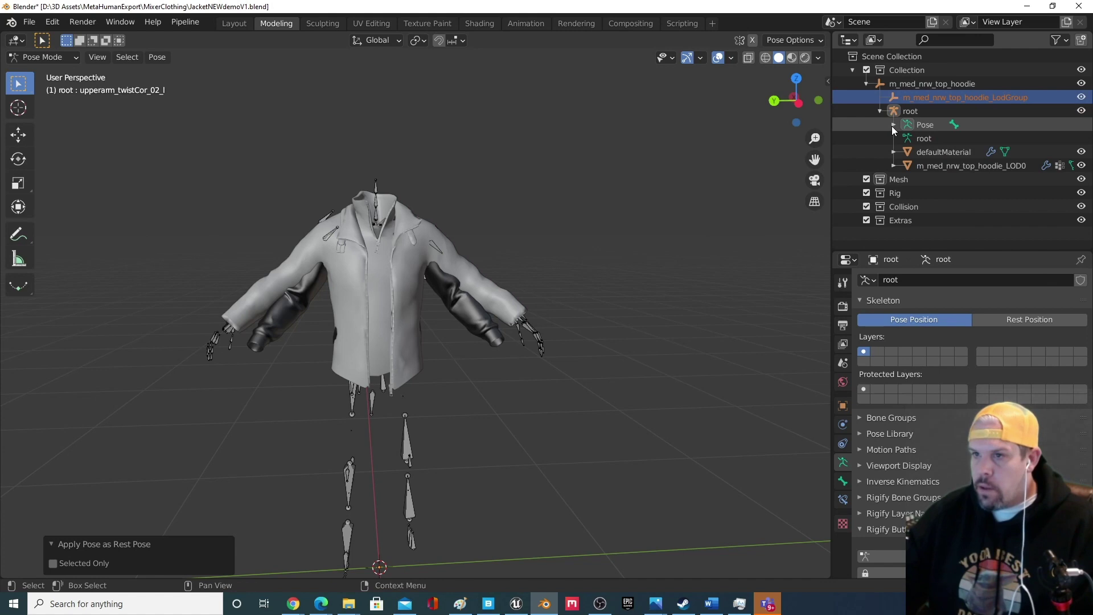
{"action": "left_click", "coordinate": [39, 57]}
{"action": "left_click", "coordinate": [46, 71]}
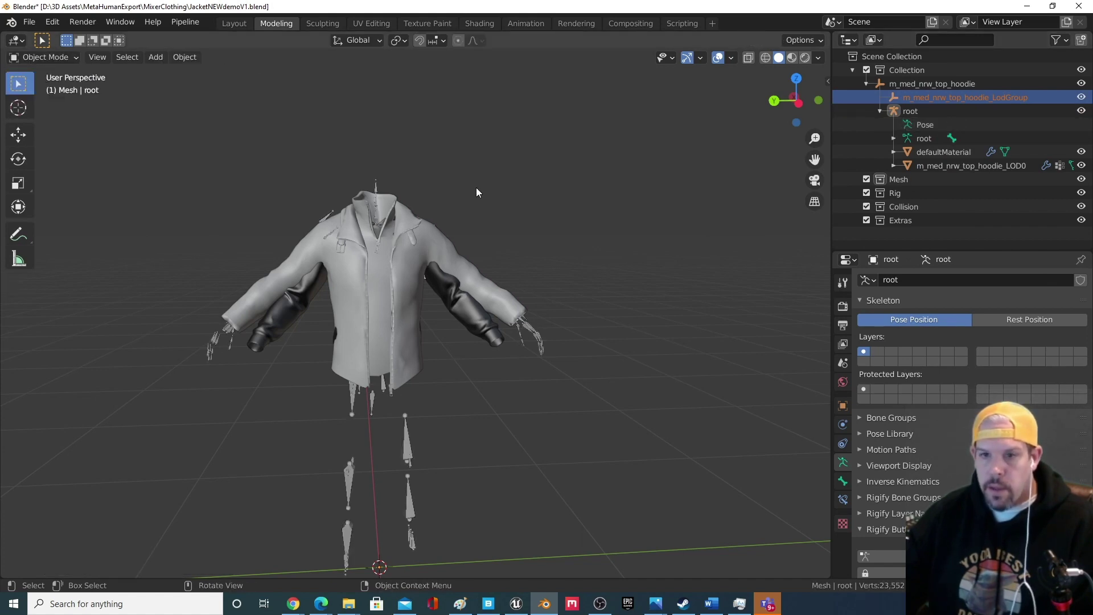
{"action": "left_click", "coordinate": [941, 165]}
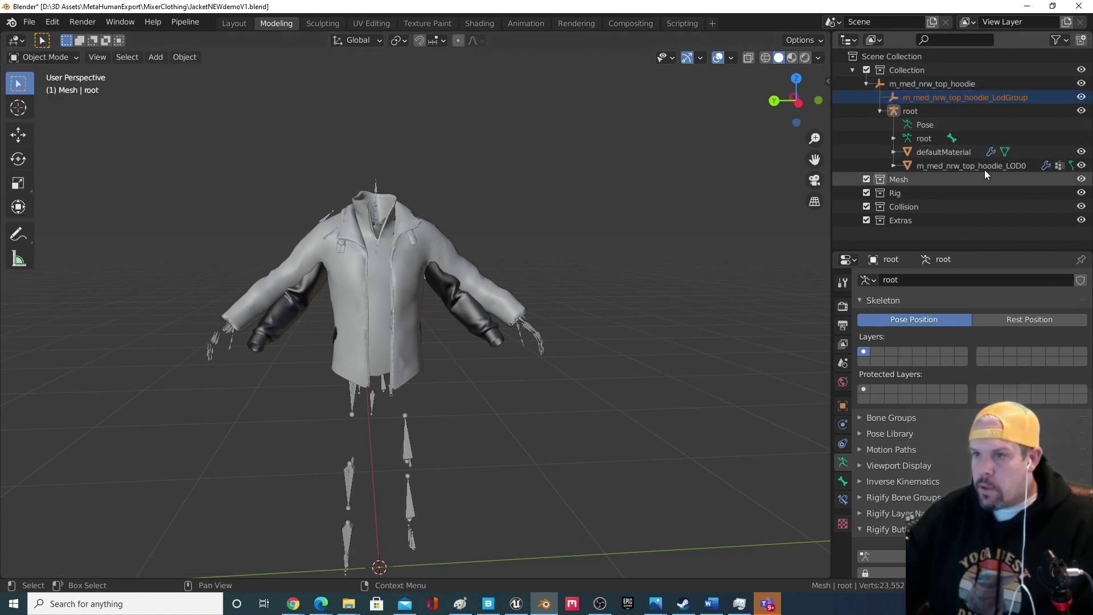
{"action": "left_click", "coordinate": [925, 110], "text": "ctrl"}
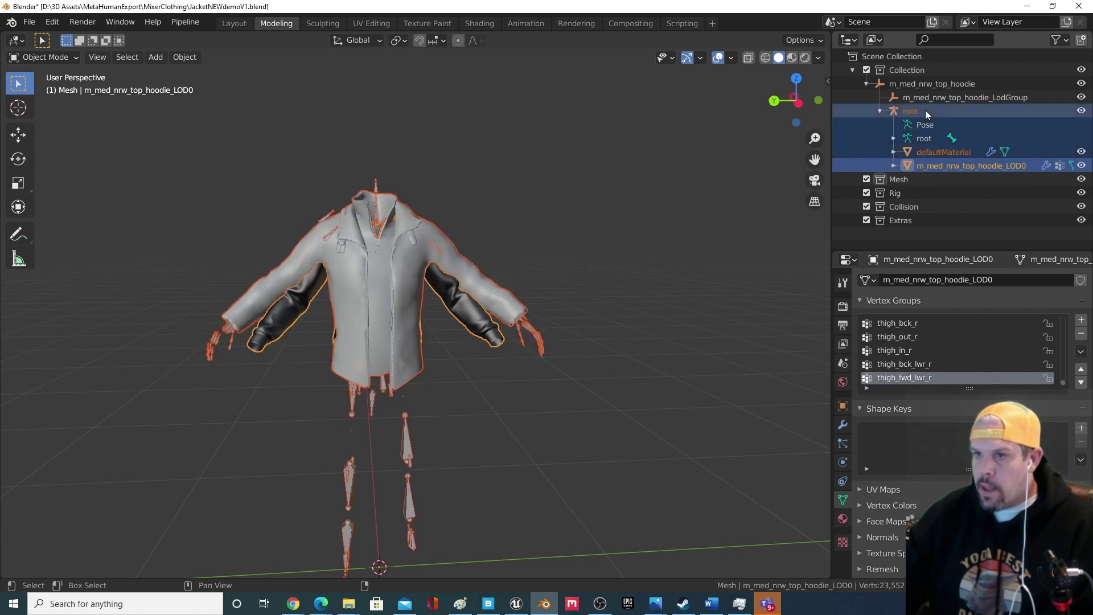
{"action": "left_click", "coordinate": [951, 153], "text": "ctrl"}
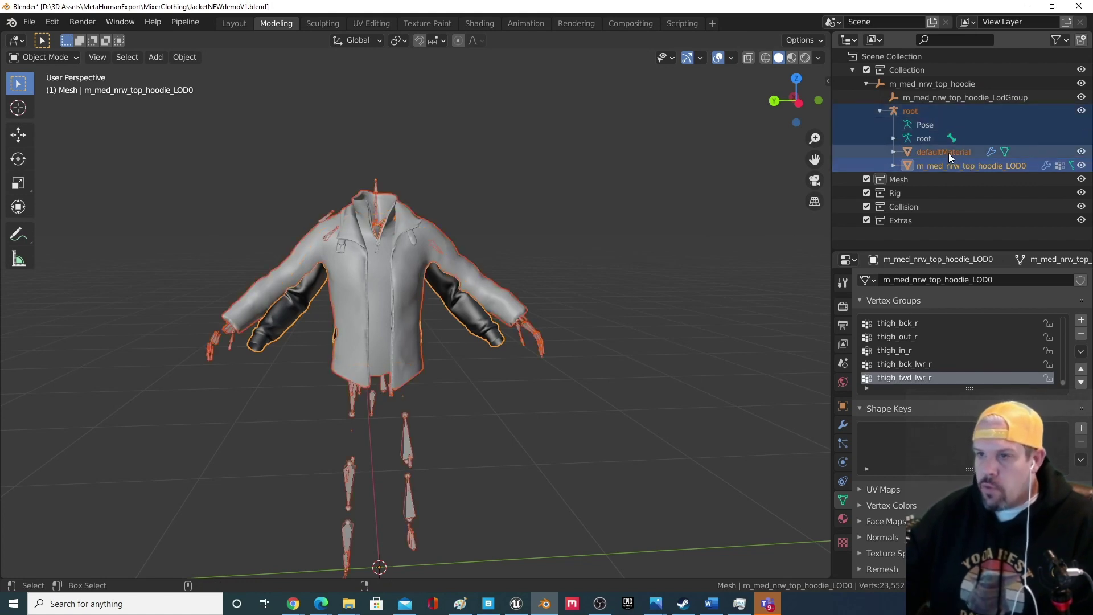
{"action": "left_click", "coordinate": [949, 153], "text": "ctrl"}
{"action": "middle_click_drag", "start_coordinate": [295, 238], "coordinate": [342, 279]}
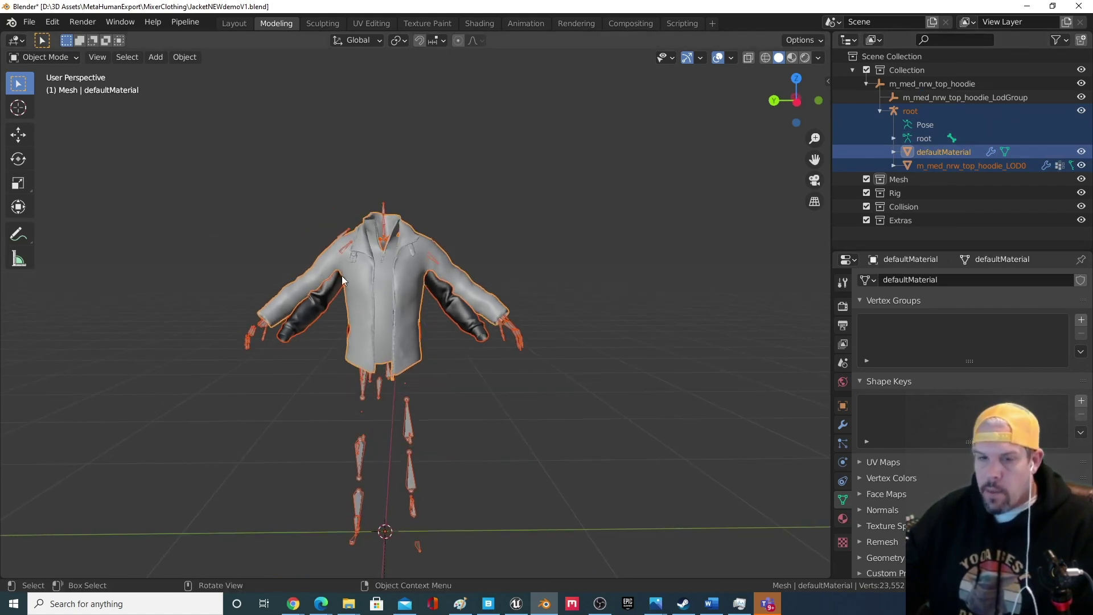
In Weight Paint mode, transfer the hoodie LOD0 weights onto defaultMaterial, matching vertex groups By Name.
{"action": "left_click", "coordinate": [57, 59]}
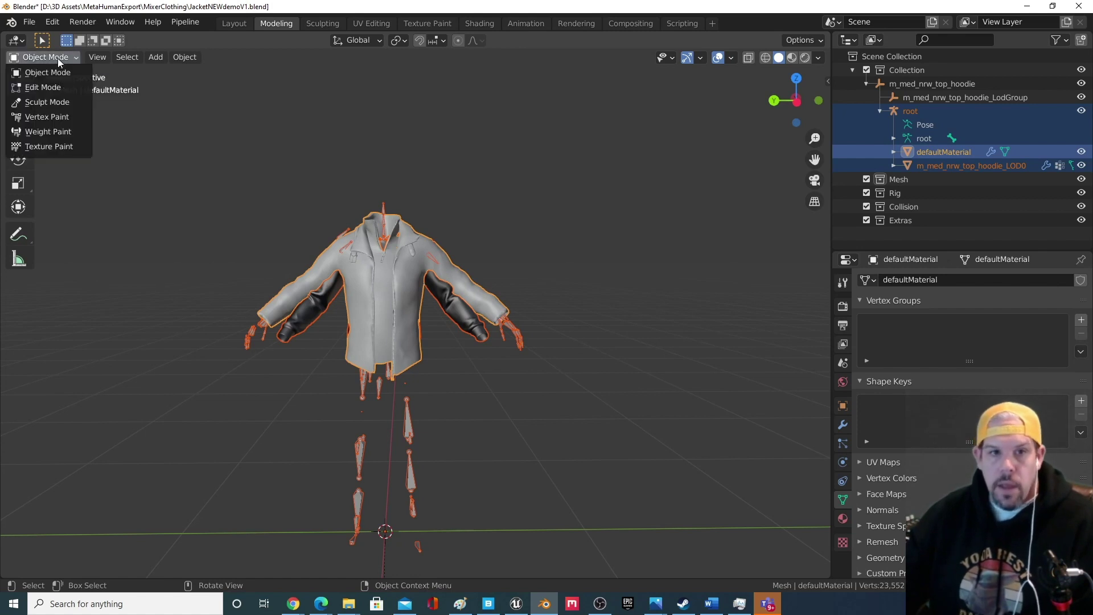
{"action": "left_click", "coordinate": [54, 134]}
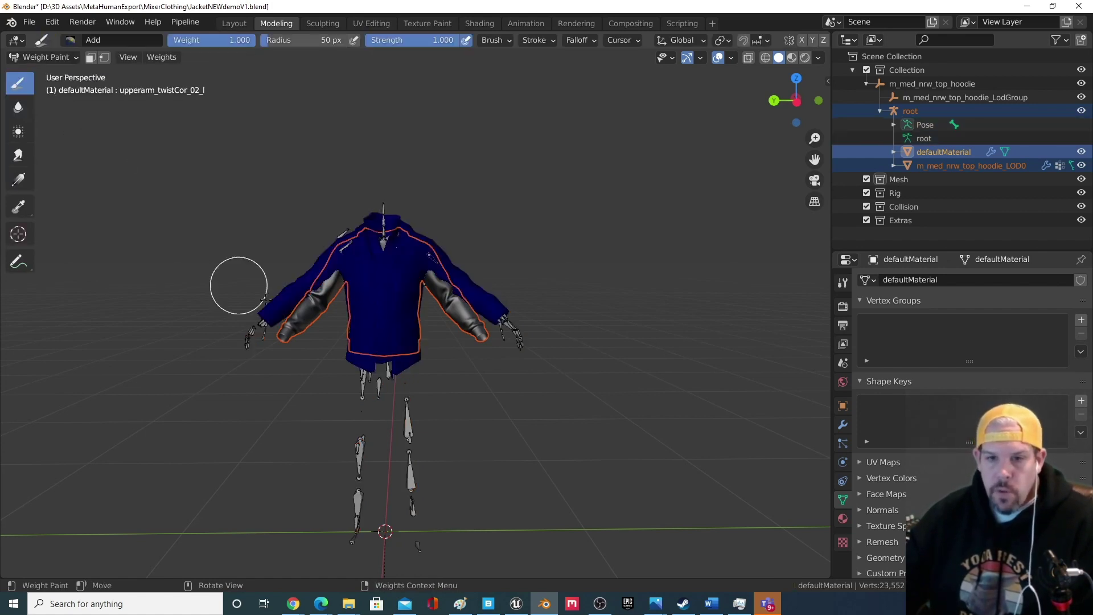
{"action": "left_click", "coordinate": [159, 59]}
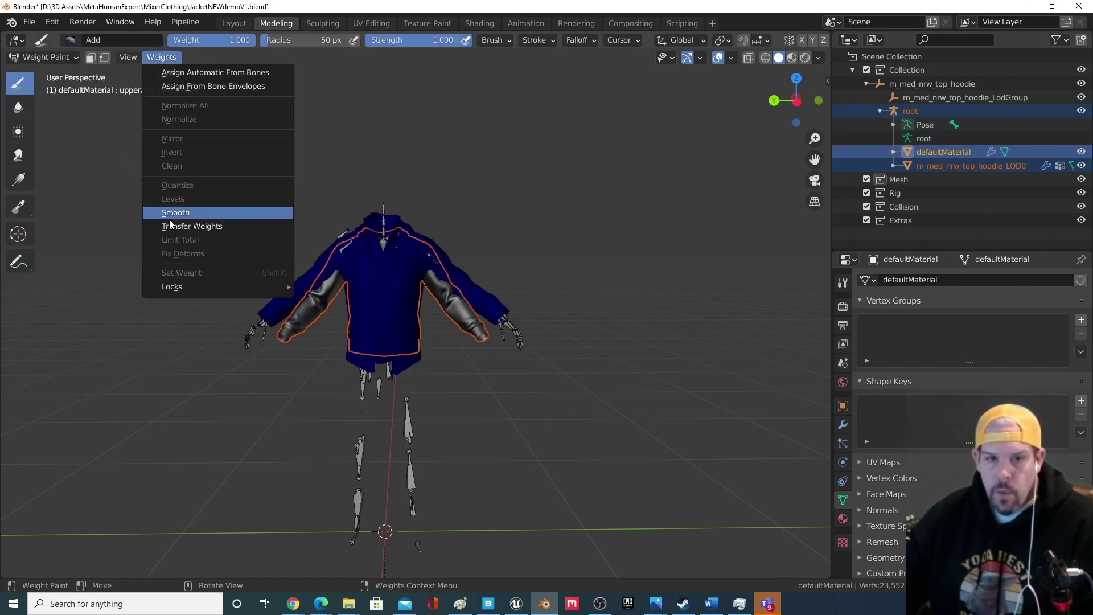
{"action": "left_click", "coordinate": [186, 225]}
{"action": "middle_click_drag", "start_coordinate": [280, 306], "coordinate": [349, 352]}
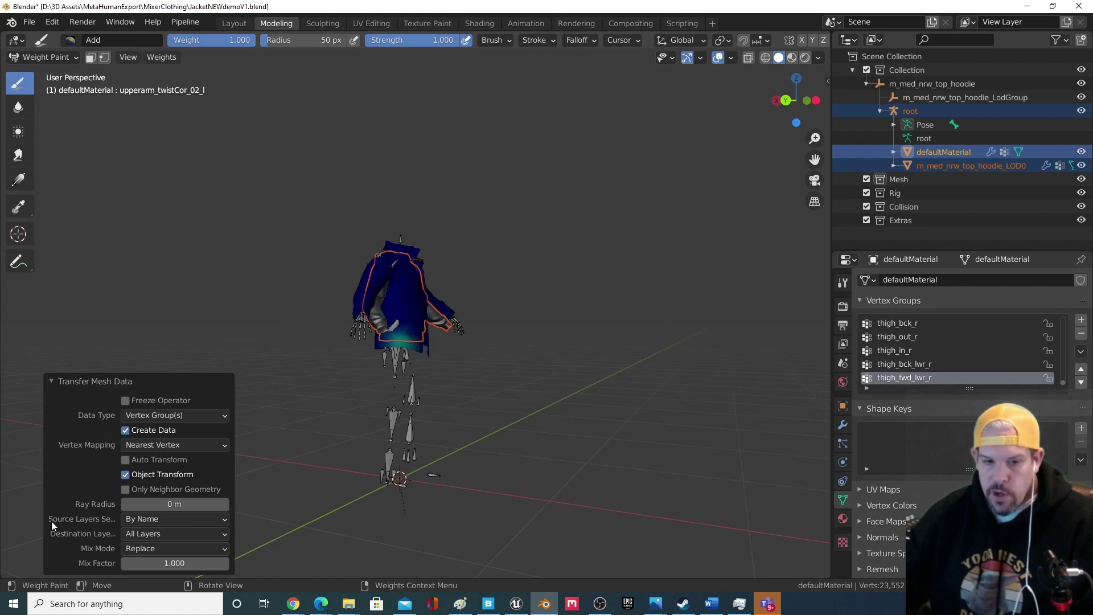
{"action": "left_click", "coordinate": [161, 522]}
{"action": "left_click", "coordinate": [166, 522]}
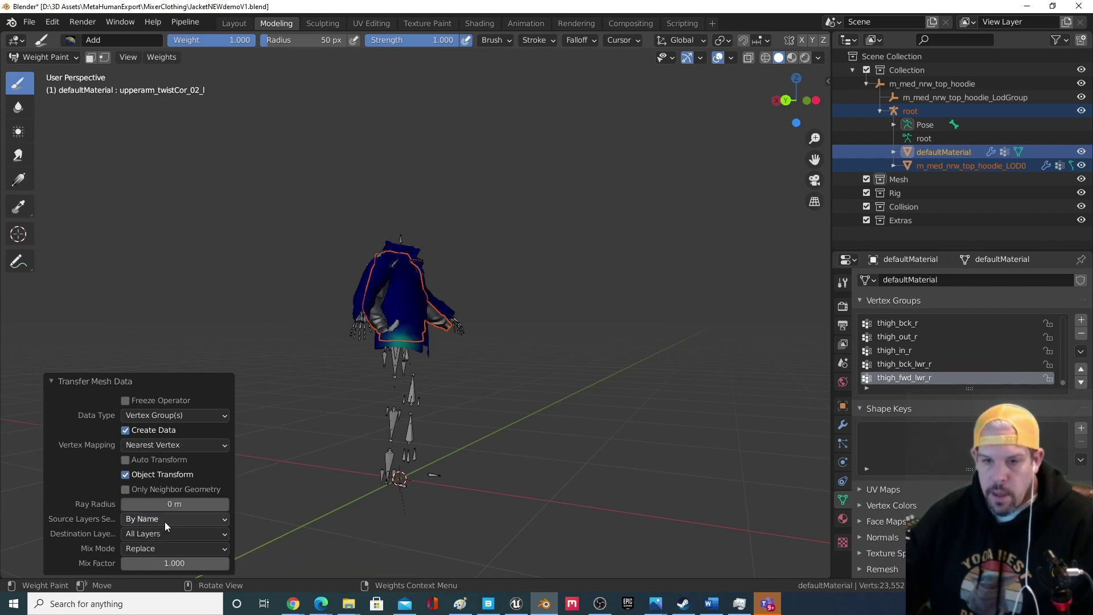
{"action": "middle_click_drag", "start_coordinate": [490, 433], "coordinate": [457, 411]}
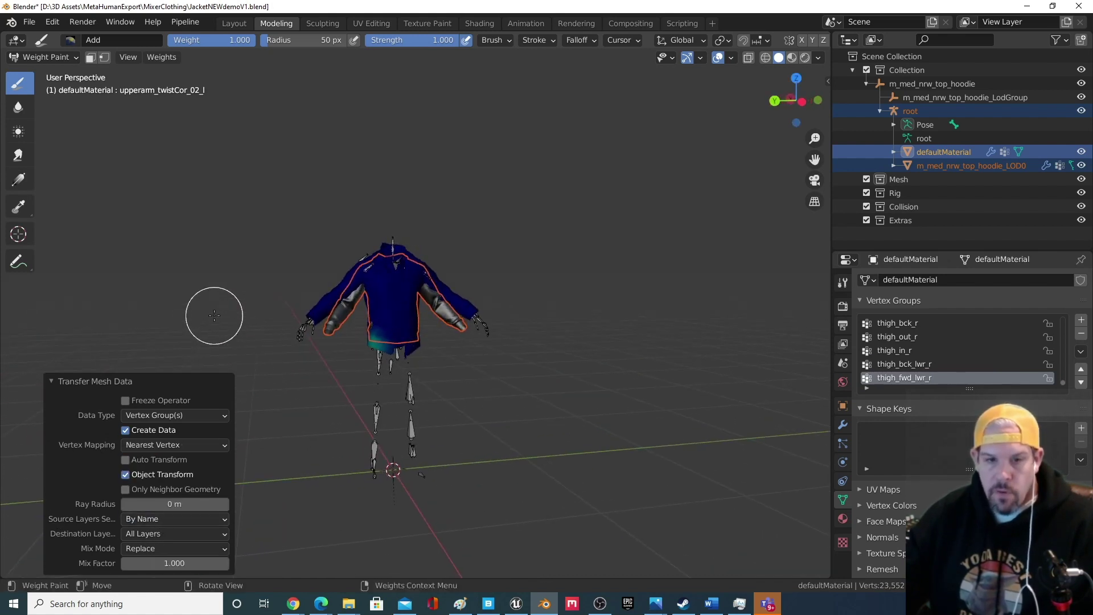
{"action": "left_click", "coordinate": [222, 315]}
{"action": "middle_click_drag", "start_coordinate": [604, 283], "coordinate": [672, 264]}
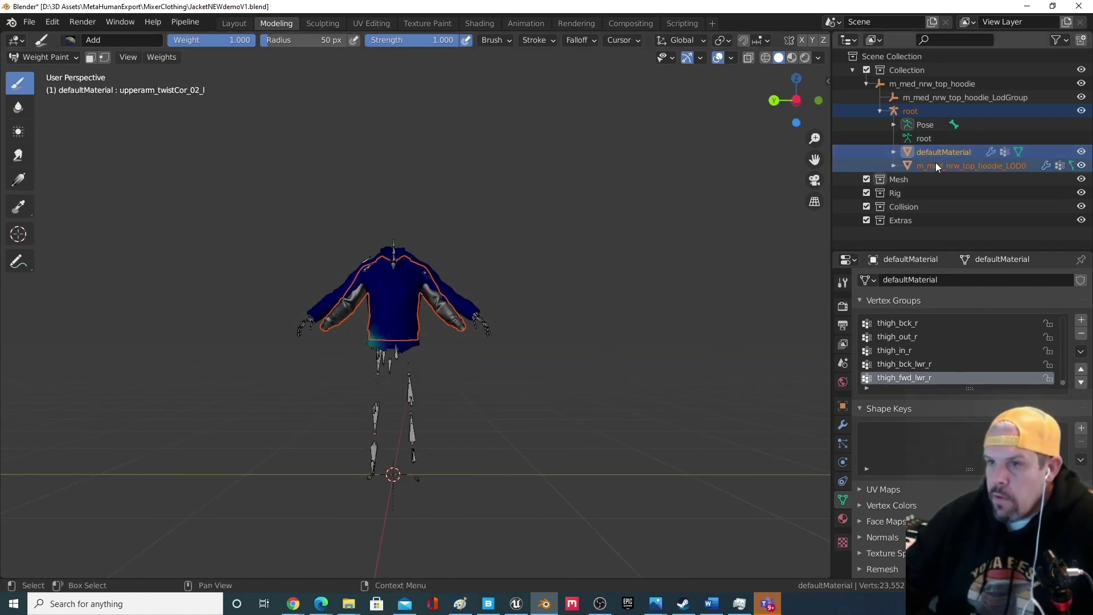
Inspect defaultMaterial's vertex groups, from clavicle_l and wrist_inner_l through the thigh and pelvis groups.
{"action": "left_click", "coordinate": [894, 152]}
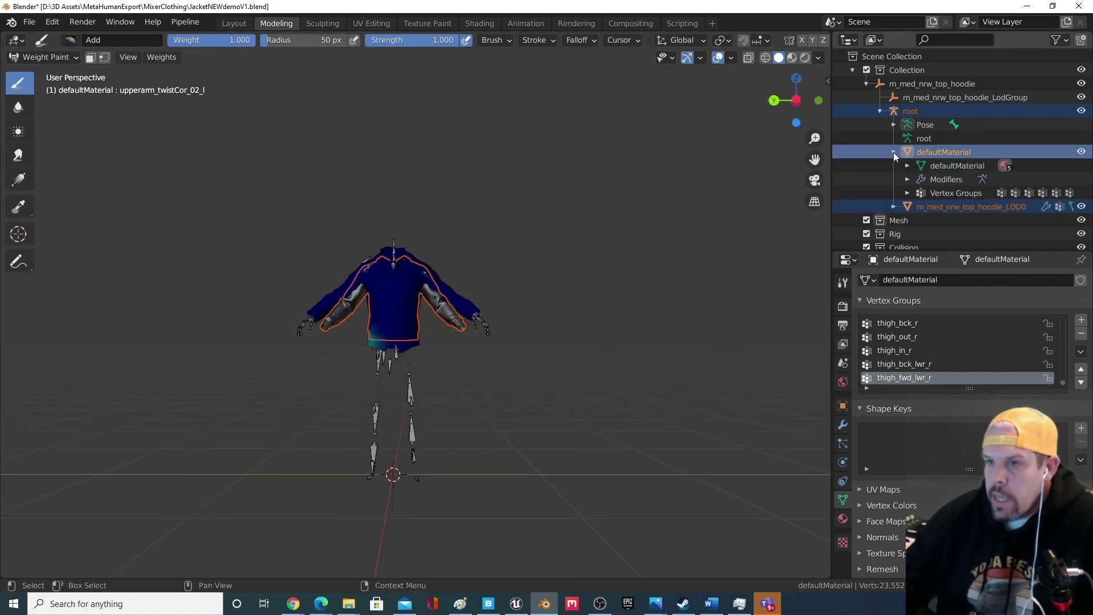
{"action": "left_click", "coordinate": [943, 195]}
{"action": "left_click", "coordinate": [907, 193]}
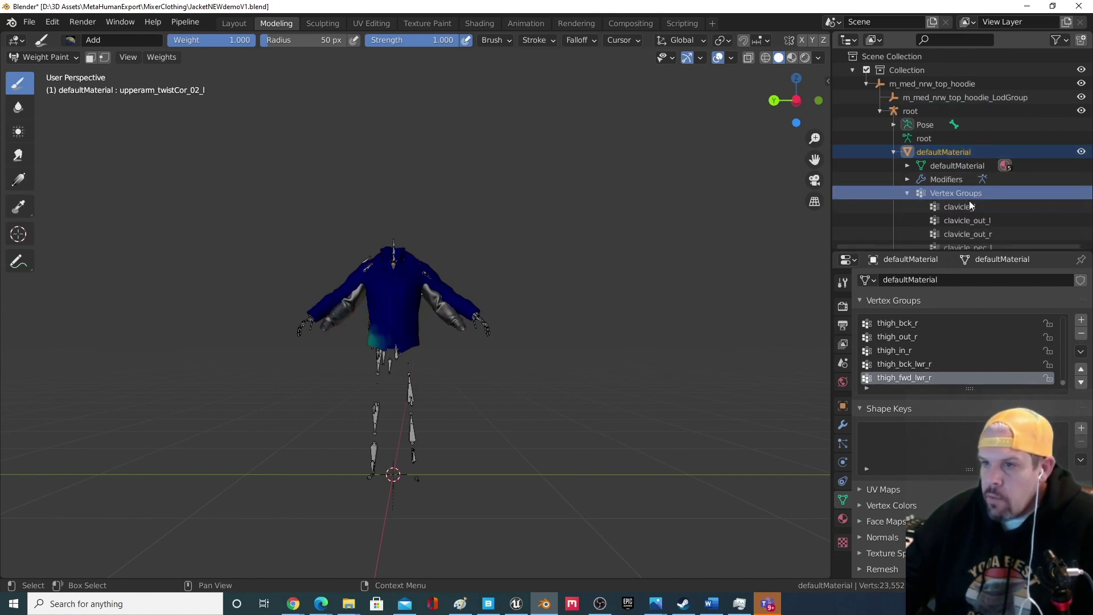
{"action": "left_click", "coordinate": [962, 206]}
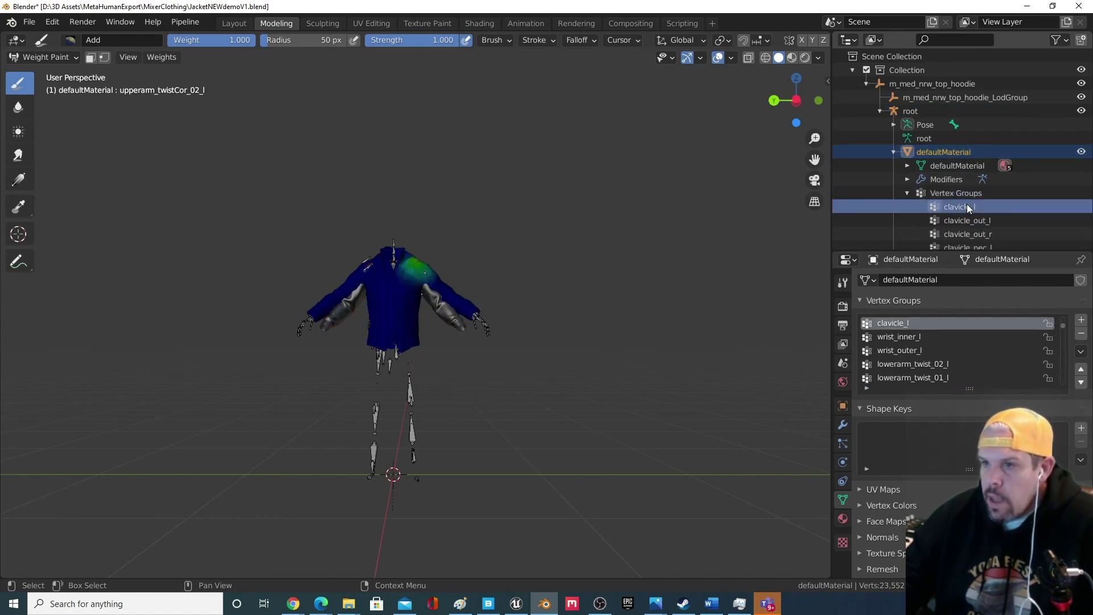
{"action": "left_click", "coordinate": [970, 334]}
{"action": "key", "text": "Down"}
{"action": "key", "text": "Down"}
{"action": "key", "text": "Down"}
{"action": "key", "text": "Down"}
{"action": "key", "text": "Down"}
{"action": "key", "text": "Down"}
{"action": "key", "text": "Down"}
{"action": "key", "text": "Down"}
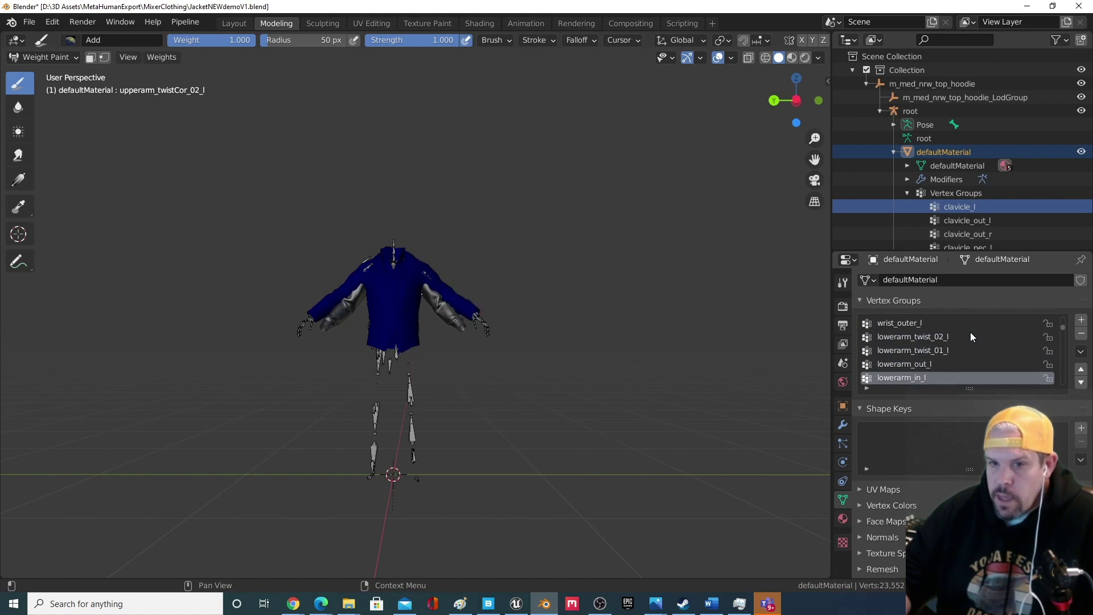
{"action": "key", "text": "Down"}
{"action": "key", "text": "Down"}
{"action": "key", "text": "Down"}
{"action": "key", "text": "Down"}
{"action": "key", "text": "Down"}
{"action": "key", "text": "Down"}
{"action": "key", "text": "Down"}
{"action": "key", "text": "Down"}
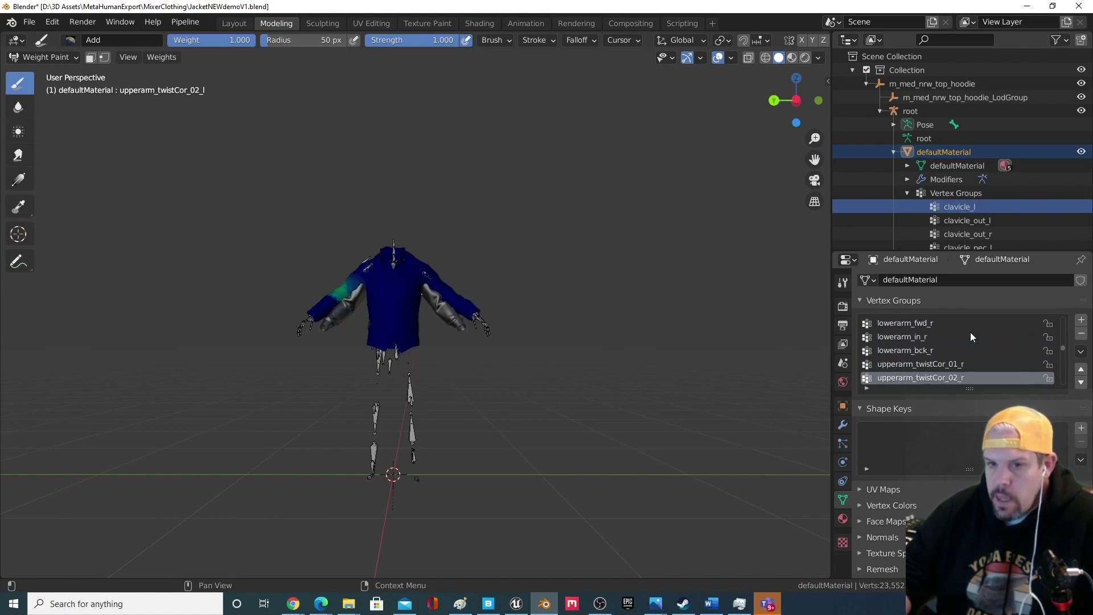
{"action": "key", "text": "Down"}
{"action": "key", "text": "Down"}
{"action": "key", "text": "Down"}
{"action": "key", "text": "Down"}
{"action": "key", "text": "Down"}
{"action": "key", "text": "Down"}
{"action": "key", "text": "Down"}
{"action": "key", "text": "Down"}
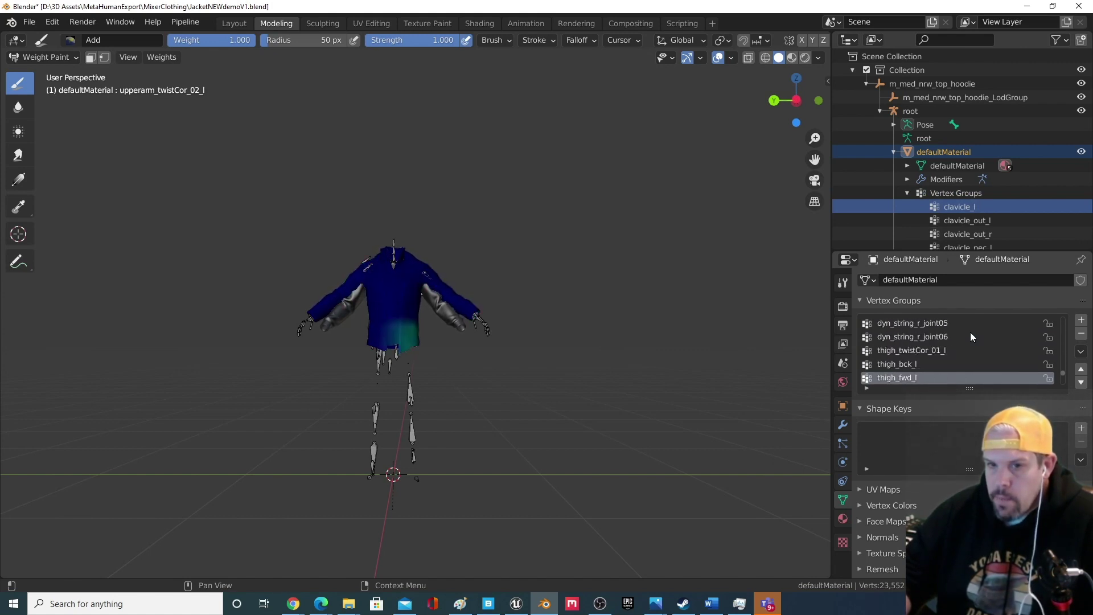
{"action": "key", "text": "Up"}
{"action": "key", "text": "Up"}
{"action": "key", "text": "Up"}
{"action": "key", "text": "Up"}
{"action": "key", "text": "Up"}
{"action": "key", "text": "Up"}
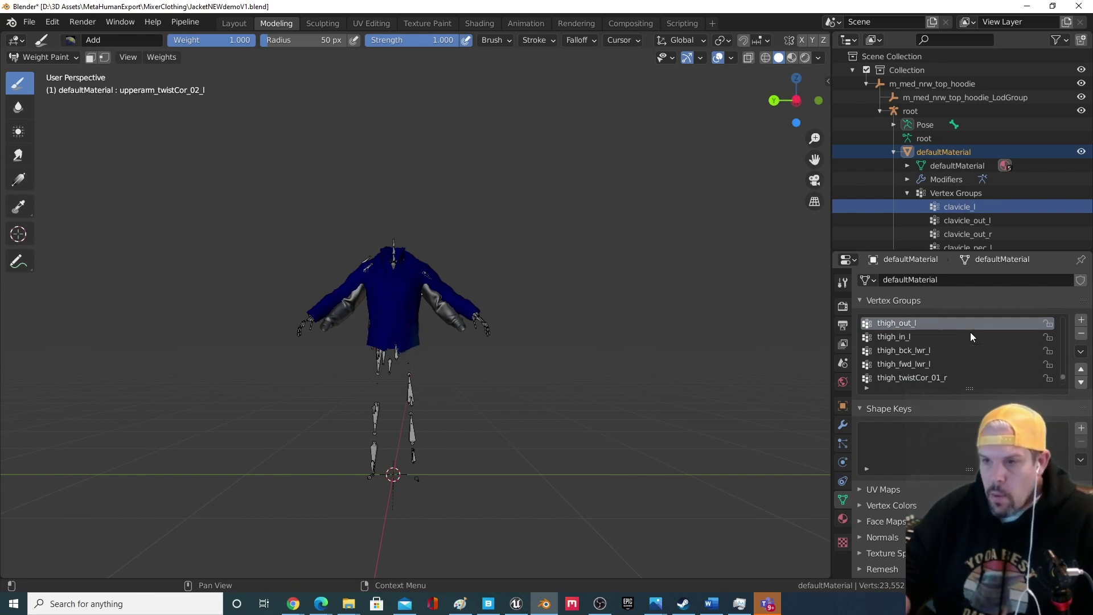
{"action": "key", "text": "Up"}
{"action": "key", "text": "Up"}
{"action": "key", "text": "Up"}
{"action": "key", "text": "Up"}
{"action": "key", "text": "Up"}
{"action": "key", "text": "Up"}
{"action": "key", "text": "Up"}
{"action": "key", "text": "Up"}
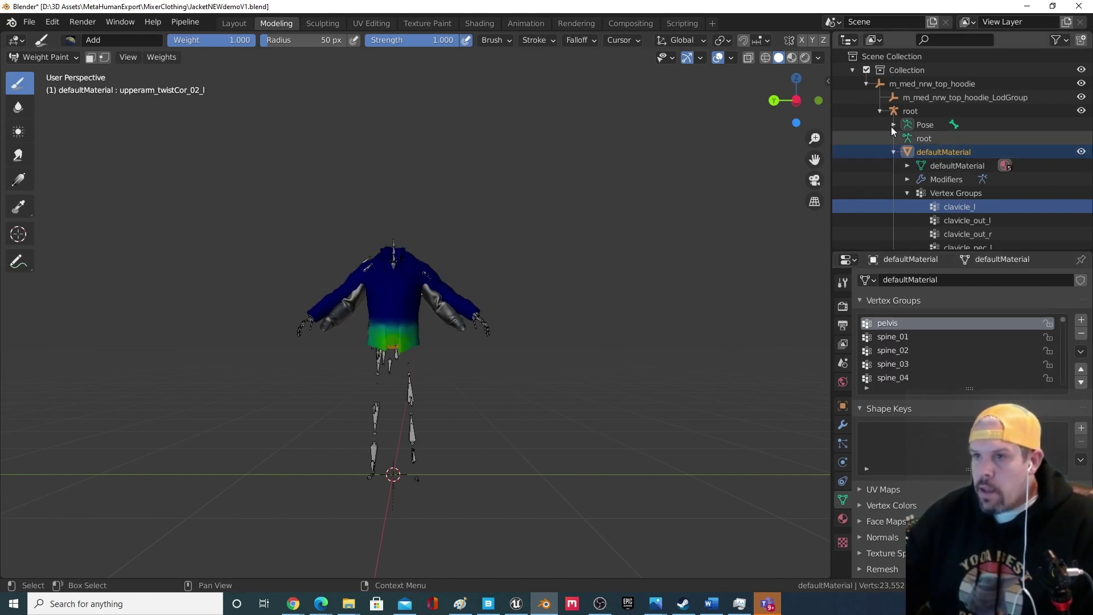
Delete the leftover m_med_nrw_top_hoodie_LOD0 object.
{"action": "left_click", "coordinate": [894, 152]}
{"action": "left_click", "coordinate": [931, 166]}
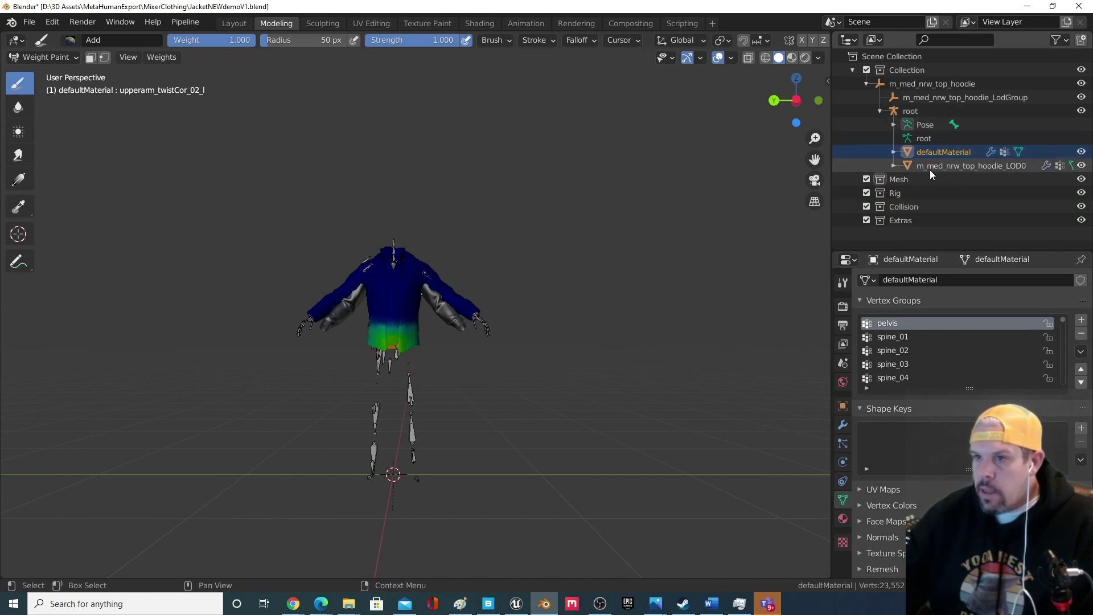
{"action": "key", "text": "Delete"}
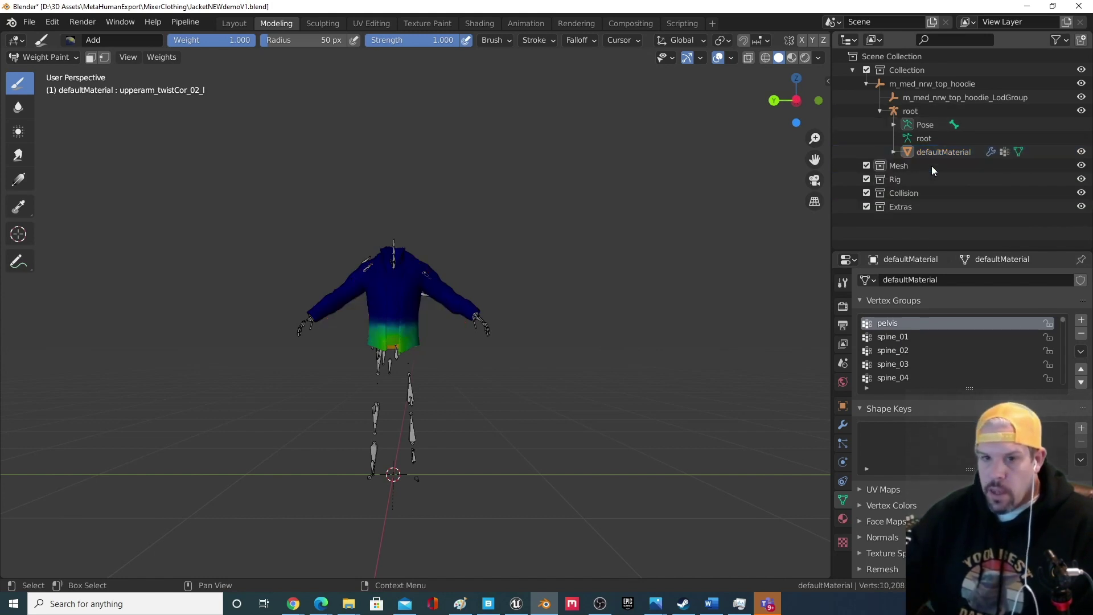
{"action": "middle_click_drag", "start_coordinate": [279, 352], "coordinate": [319, 319]}
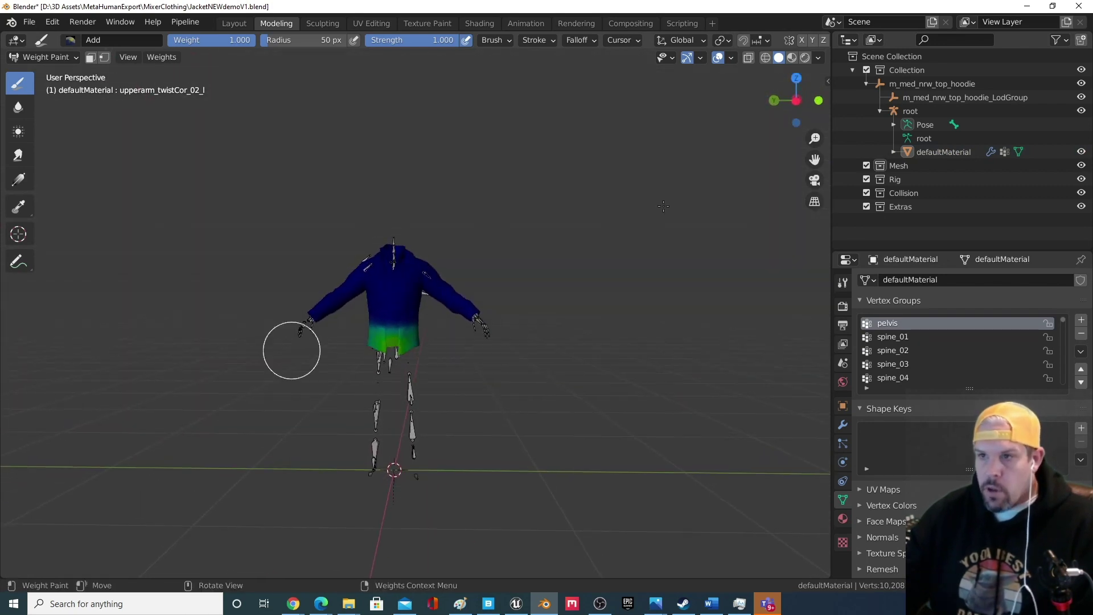
Enter Pose Mode on the root rig, then test-rotate clavicle_l and cancel the rotation.
{"action": "left_click", "coordinate": [925, 124]}
{"action": "left_click", "coordinate": [893, 124], "text": "shift"}
{"action": "scroll", "coordinate": [1055, 196], "scroll_direction": "down", "scroll_amount": 2}
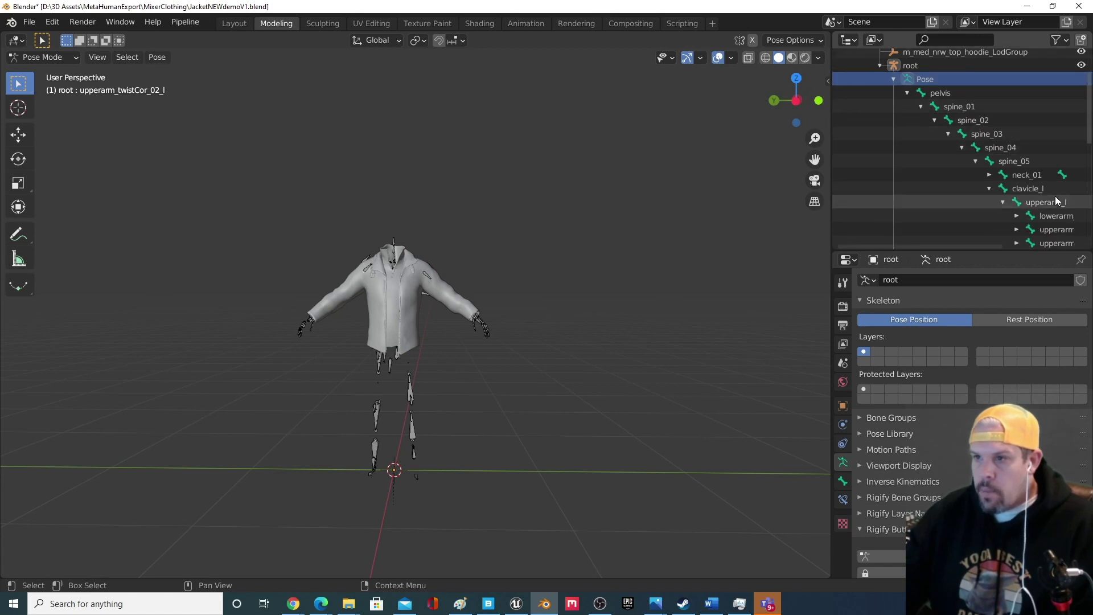
{"action": "left_click", "coordinate": [1029, 189]}
{"action": "key", "text": "r"}
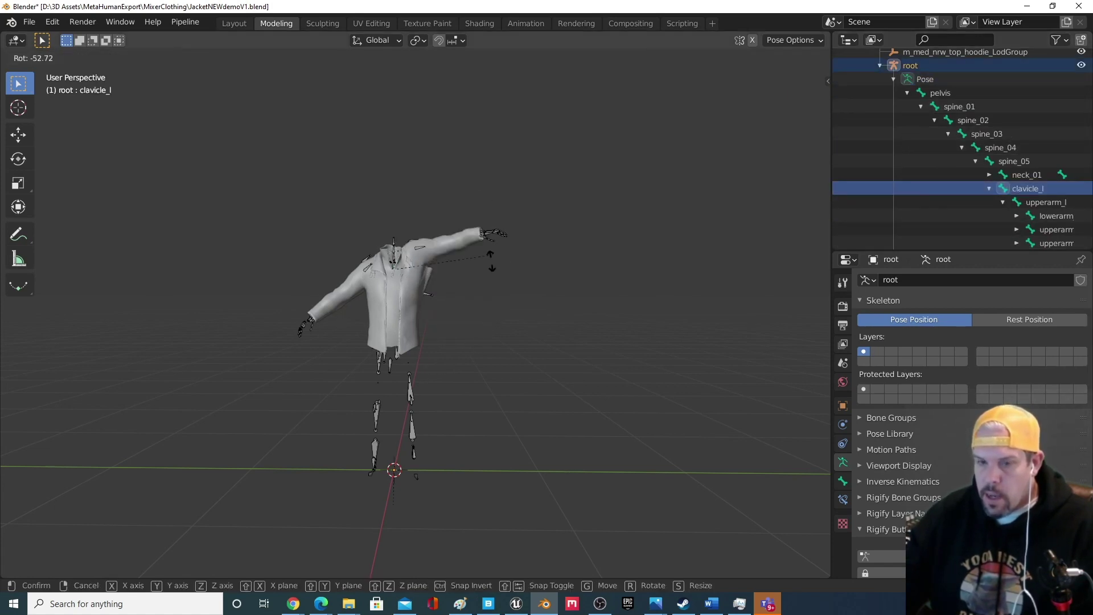
{"action": "key", "text": "Escape"}
{"action": "middle_click_drag", "start_coordinate": [572, 310], "coordinate": [538, 303]}
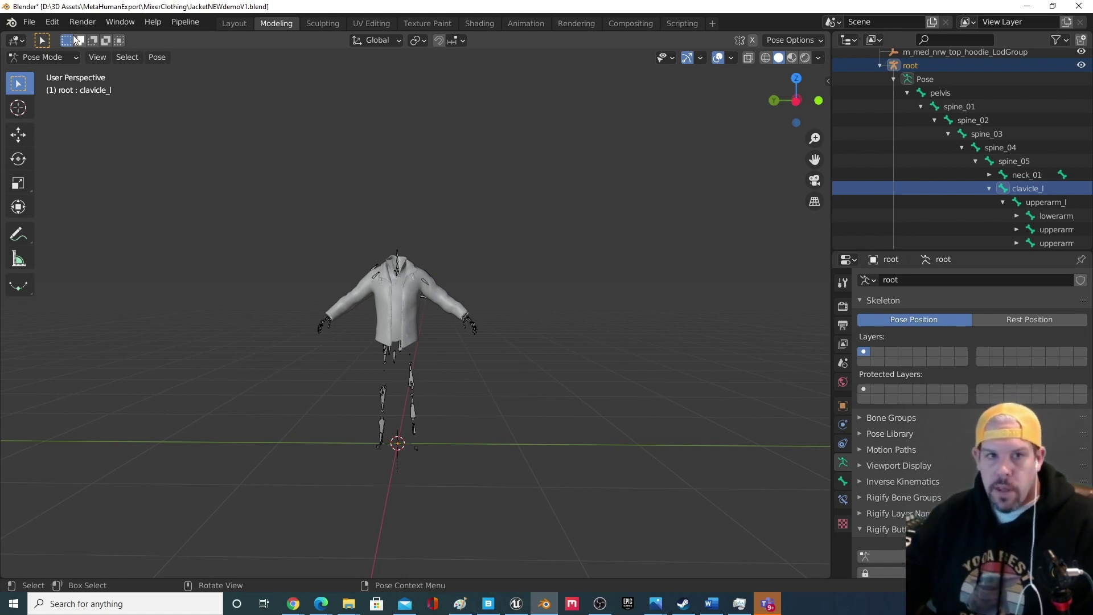
Save the scene as JacketNEWdemoV2.blend, changing the version number from 1 to 2.
{"action": "left_click", "coordinate": [28, 22]}
{"action": "left_click", "coordinate": [67, 120]}
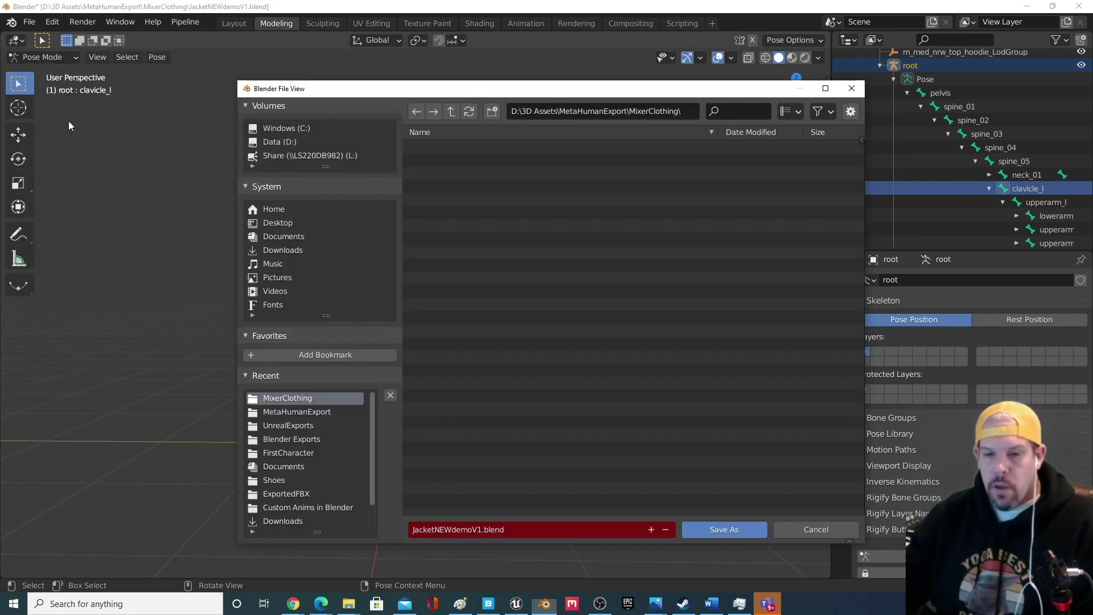
{"action": "left_click", "coordinate": [517, 526]}
{"action": "key", "text": "Home"}
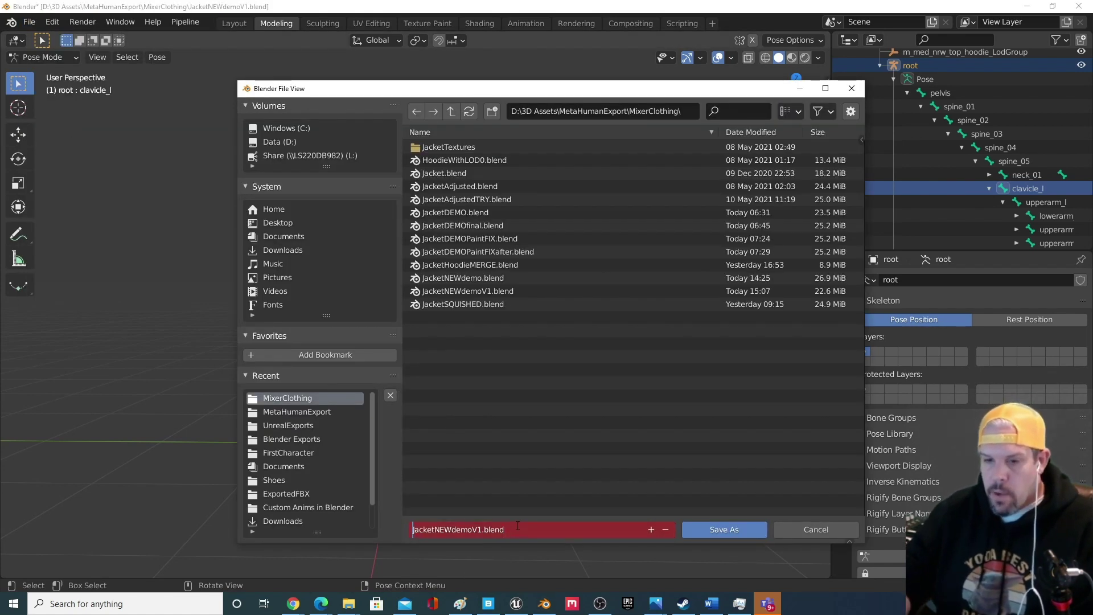
{"action": "key", "text": "Left"}
{"action": "key", "text": "Left"}
{"action": "key", "text": "Left"}
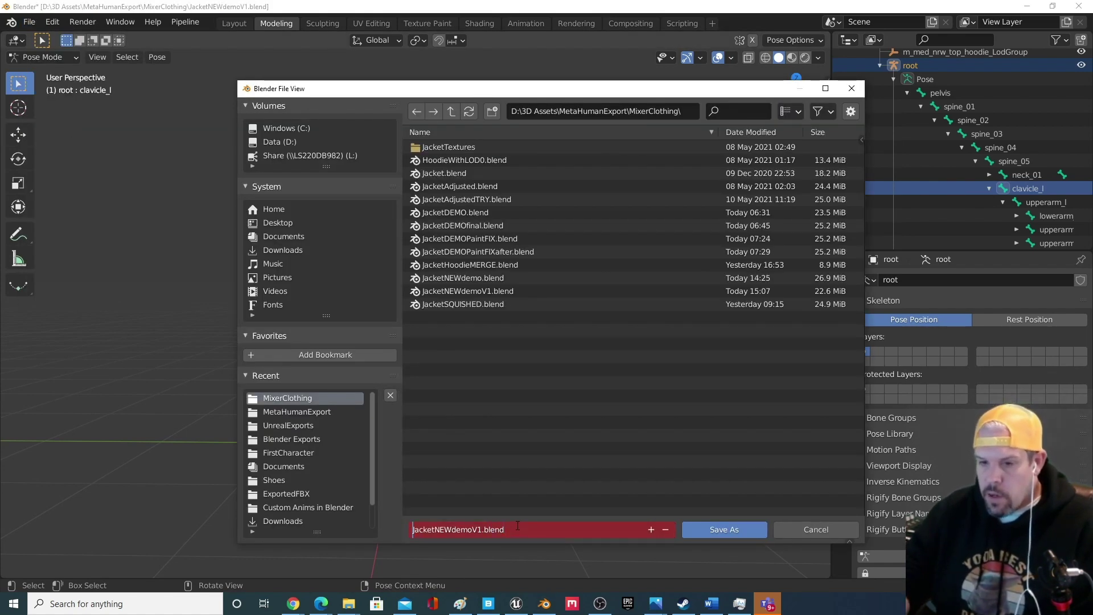
{"action": "key", "text": "End"}
{"action": "key", "text": "Left"}
{"action": "key", "text": "Left"}
{"action": "key", "text": "Left"}
{"action": "key", "text": "BackSpace"}
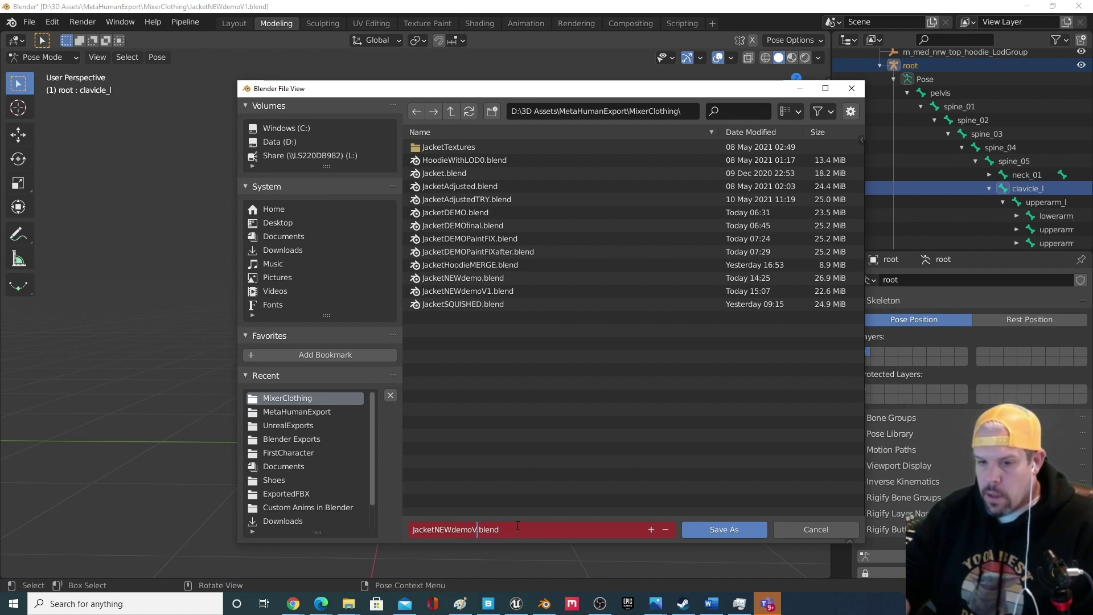
{"action": "type", "text": "2"}
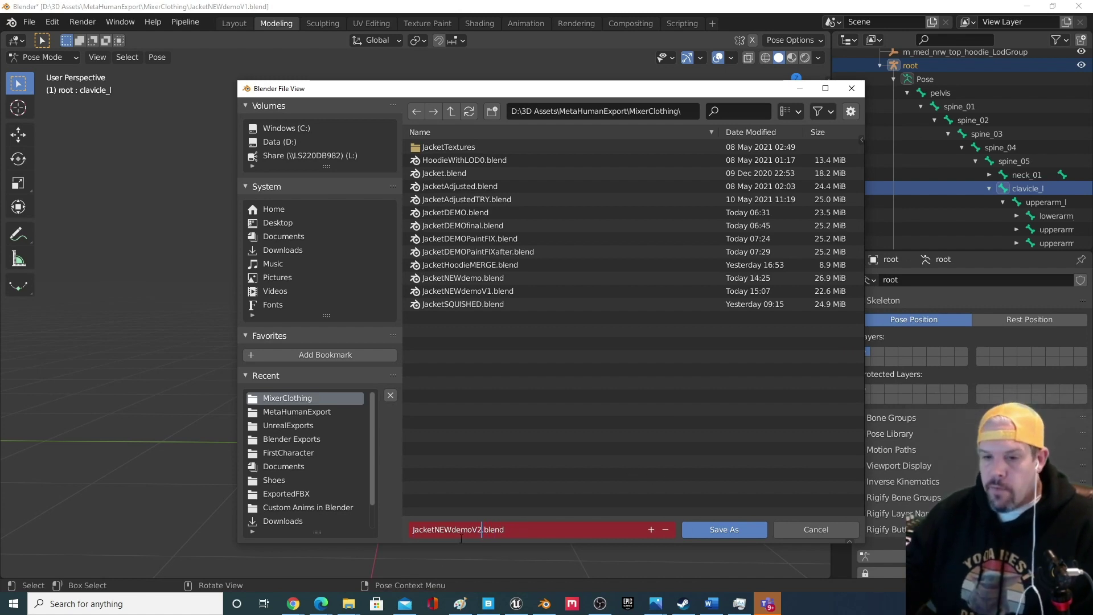
{"action": "left_click", "coordinate": [724, 532]}
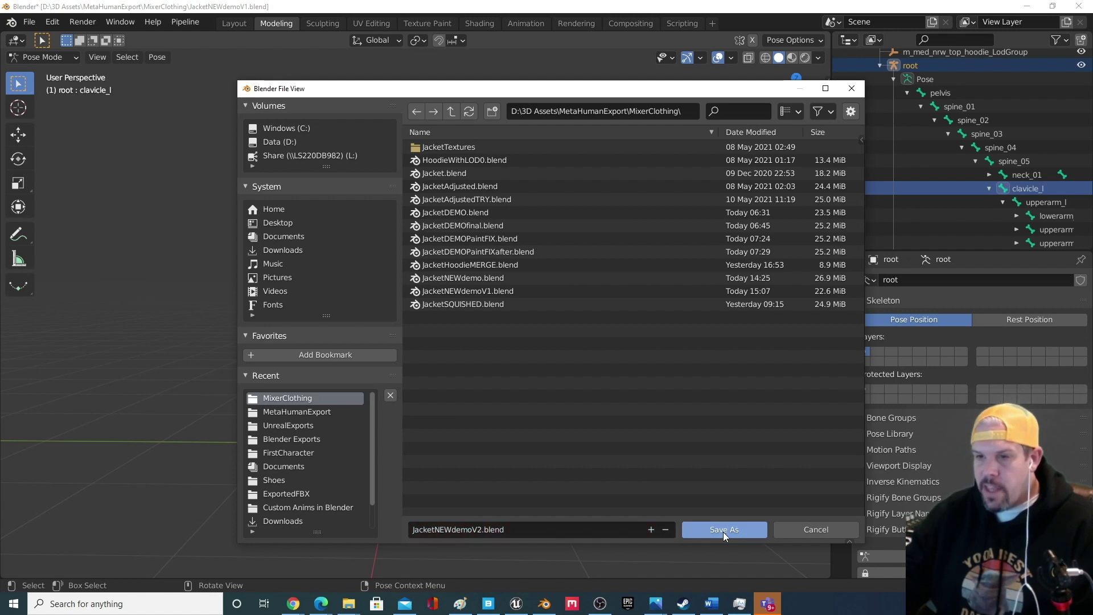
{"action": "left_click", "coordinate": [721, 533]}
{"action": "scroll", "coordinate": [476, 380], "scroll_direction": "up", "scroll_amount": 5}
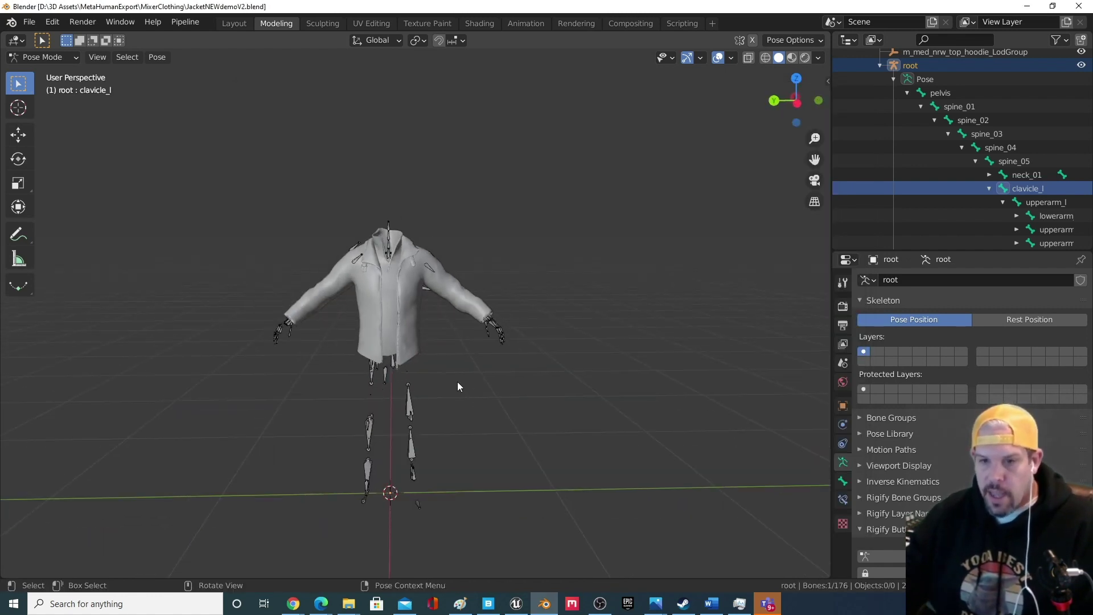
{"action": "scroll", "coordinate": [457, 382], "scroll_direction": "up", "scroll_amount": 2}
{"action": "mouse_move", "coordinate": [454, 380]}
{"action": "middle_mouse_down"}
{"action": "mouse_move", "coordinate": [471, 342]}
{"action": "mouse_move", "coordinate": [607, 276]}
{"action": "mouse_move", "coordinate": [613, 303]}
{"action": "mouse_move", "coordinate": [573, 317]}
{"action": "mouse_move", "coordinate": [425, 319]}
{"action": "mouse_move", "coordinate": [371, 340]}
{"action": "mouse_move", "coordinate": [446, 372]}
{"action": "middle_mouse_up"}
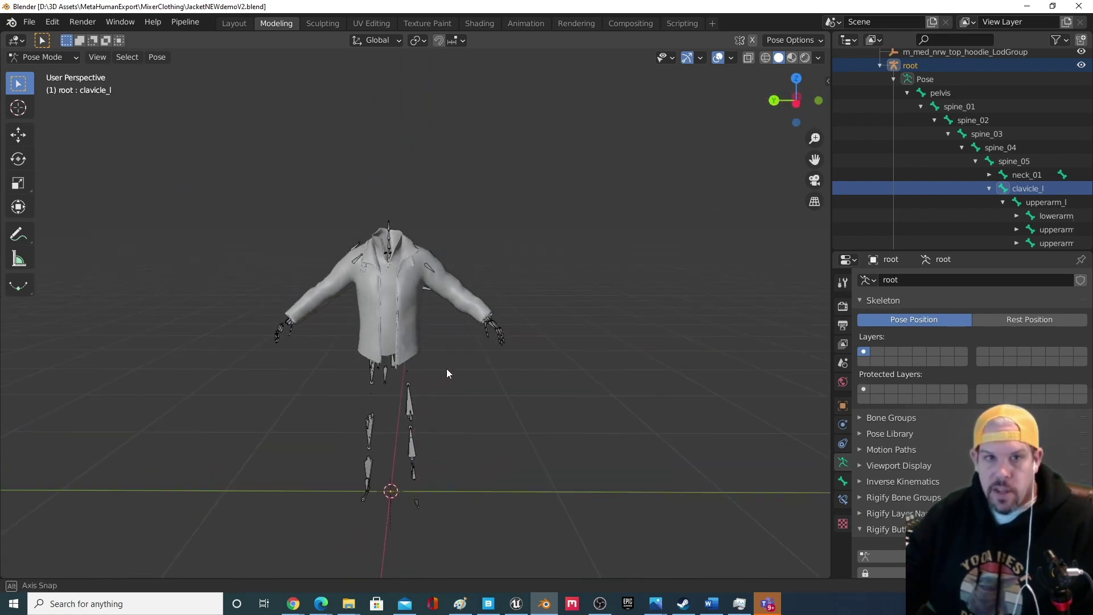
Start an FBX export limited to Armature and Mesh object types.
{"action": "left_click", "coordinate": [35, 26]}
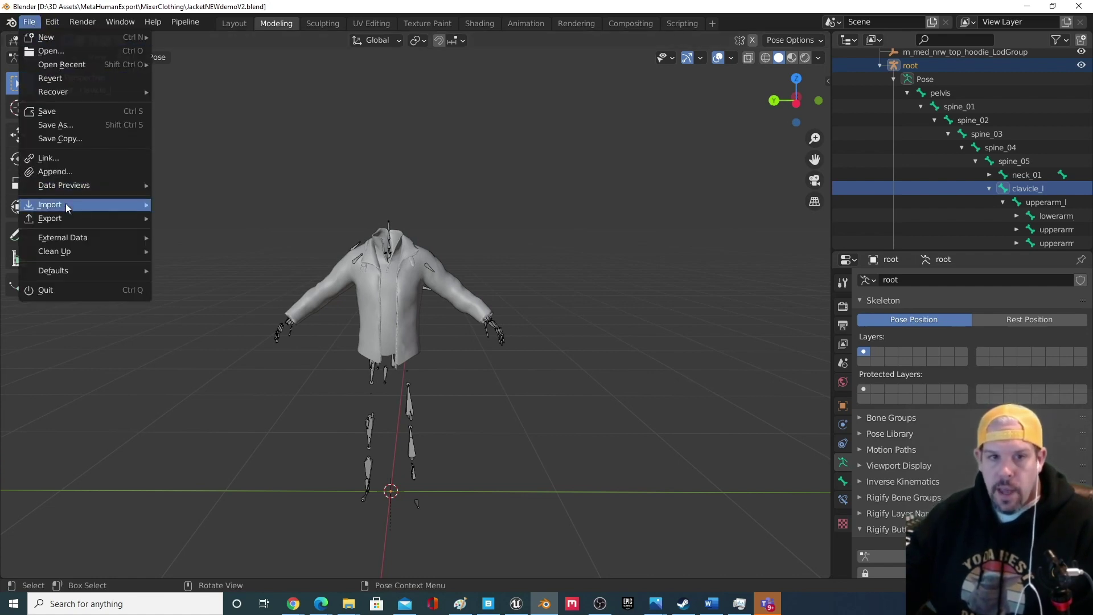
{"action": "mouse_move", "coordinate": [73, 217]}
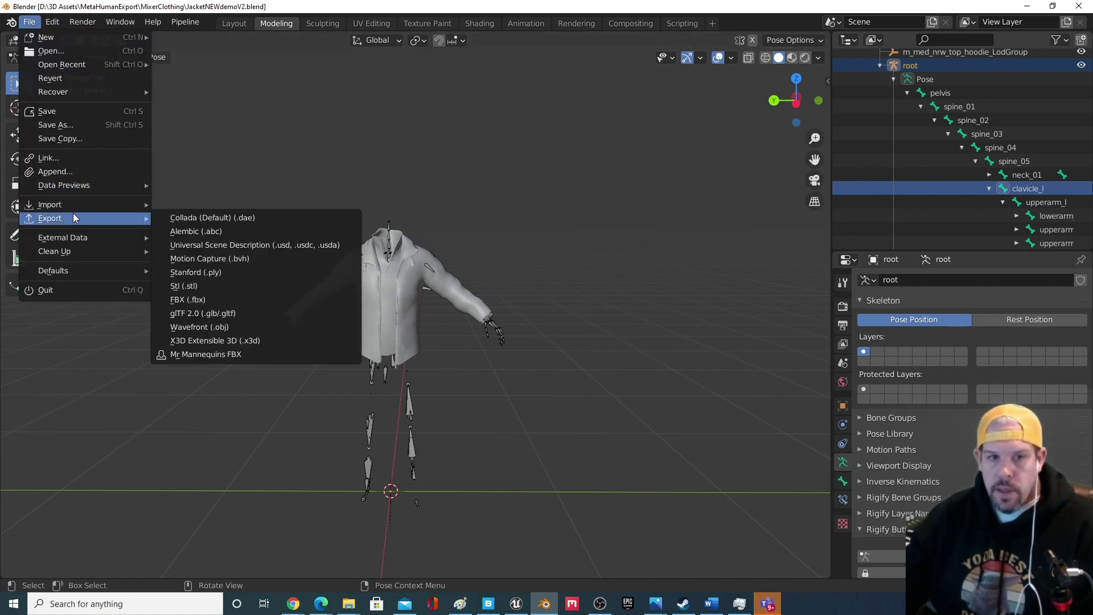
{"action": "left_click", "coordinate": [236, 299]}
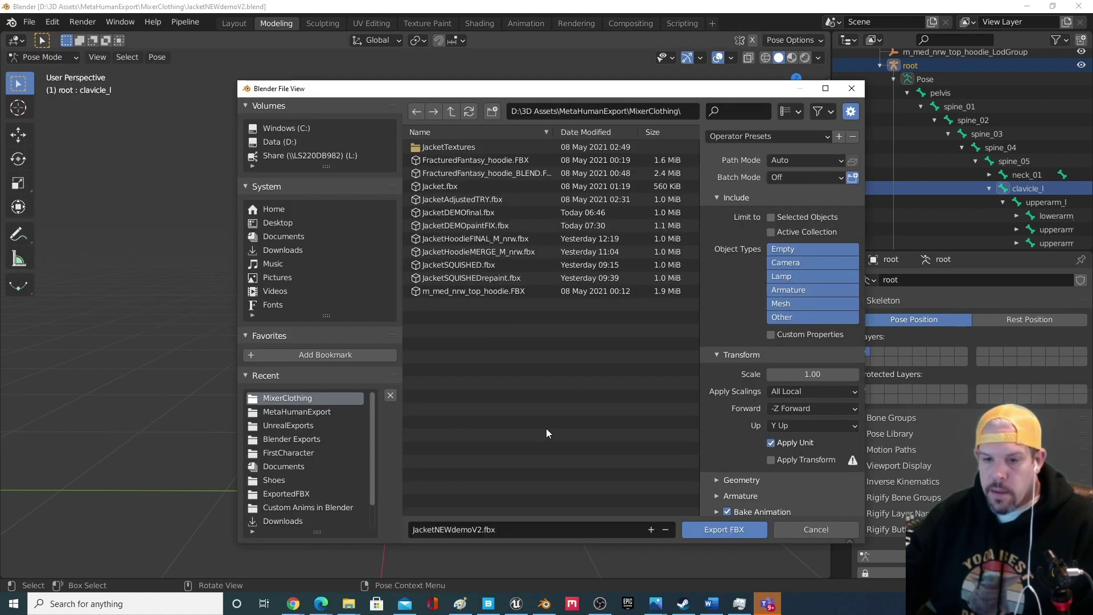
{"action": "left_click", "coordinate": [504, 530]}
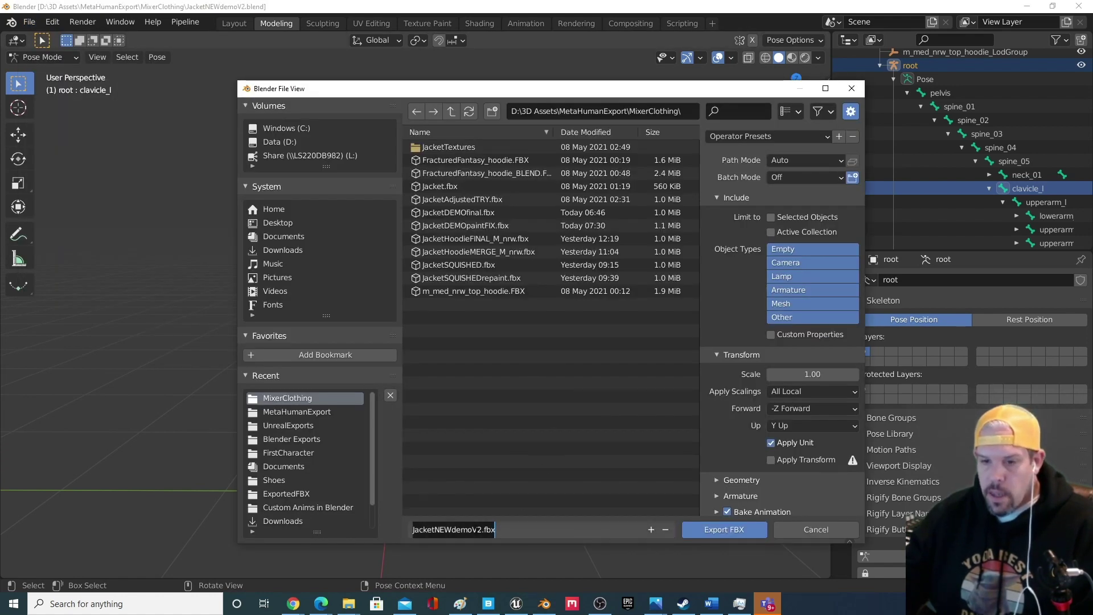
{"action": "left_click", "coordinate": [473, 529]}
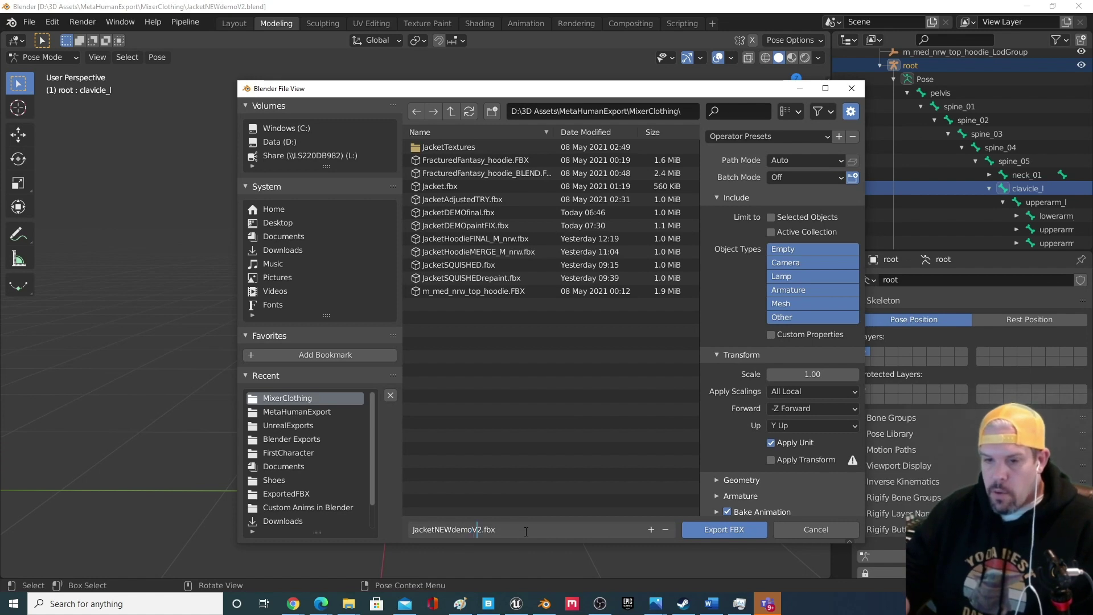
{"action": "left_click", "coordinate": [795, 286]}
{"action": "left_click", "coordinate": [797, 288]}
{"action": "left_click", "coordinate": [795, 305], "text": "shift"}
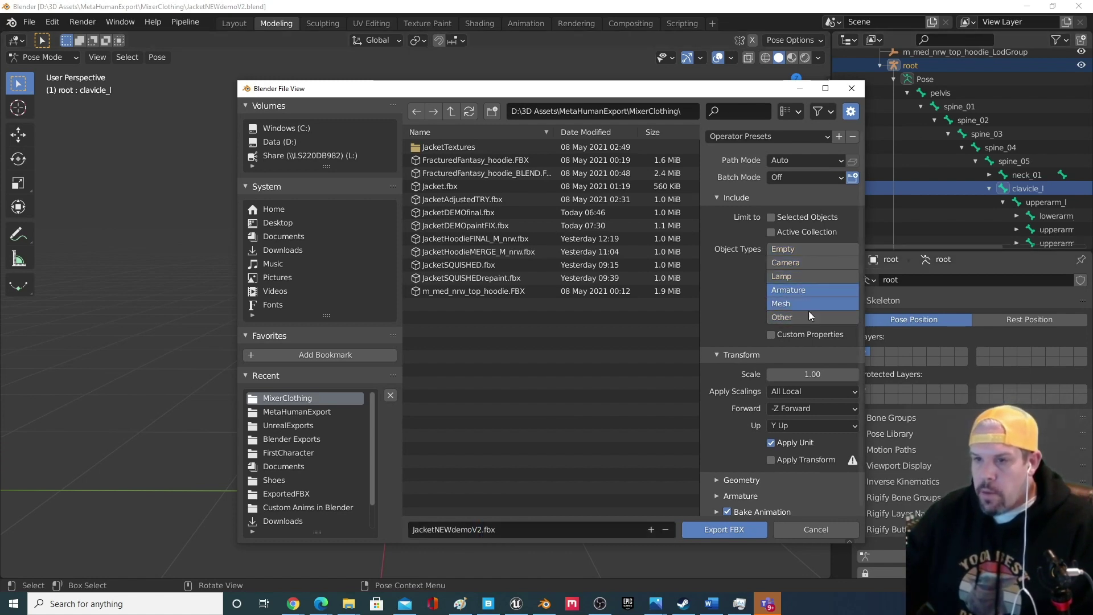
Set the export axes to -X Forward and Z Up.
{"action": "scroll", "coordinate": [768, 399], "scroll_direction": "down", "scroll_amount": 1}
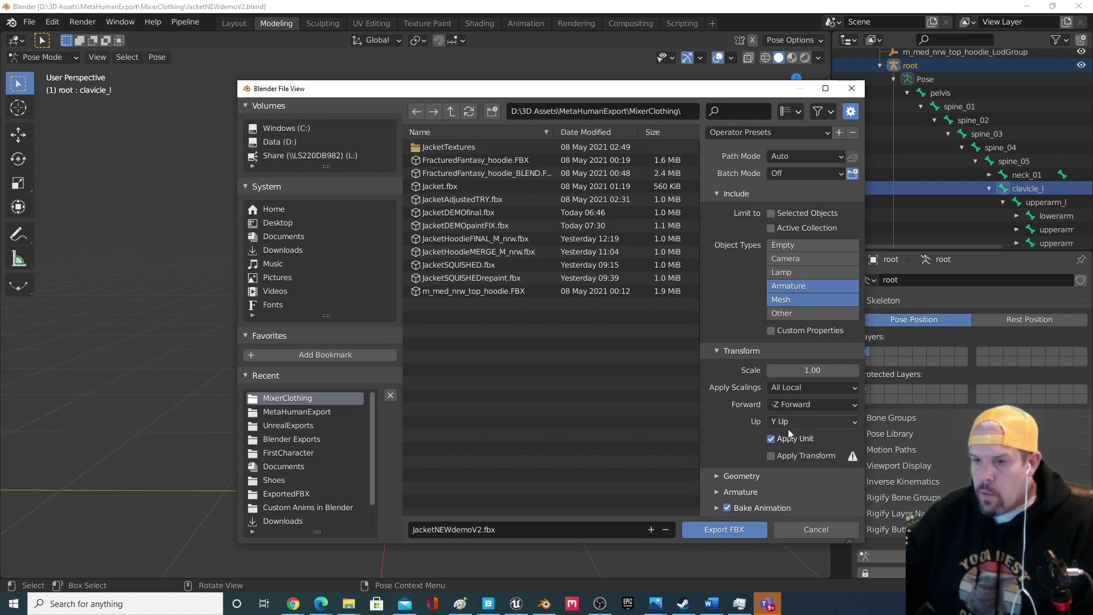
{"action": "left_click", "coordinate": [798, 402]}
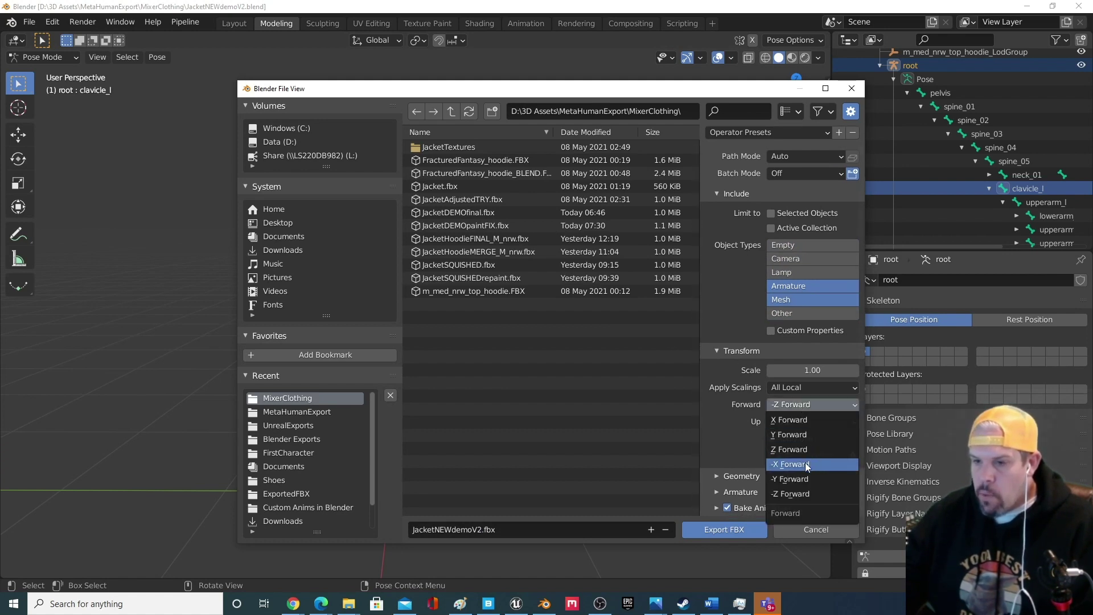
{"action": "left_click", "coordinate": [805, 462]}
{"action": "left_click", "coordinate": [792, 424]}
{"action": "left_click", "coordinate": [791, 466]}
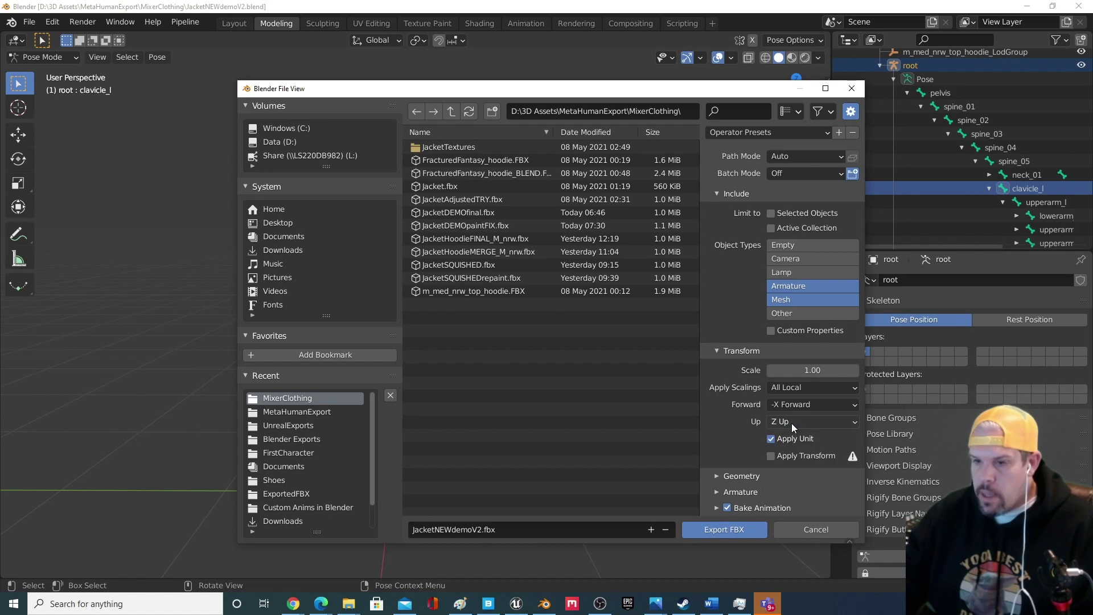
Set Primary Bone to X, Secondary Bone to Y, and turn off Add Leaf Bones.
{"action": "left_click", "coordinate": [717, 493]}
{"action": "scroll", "coordinate": [726, 479], "scroll_direction": "down", "scroll_amount": 4}
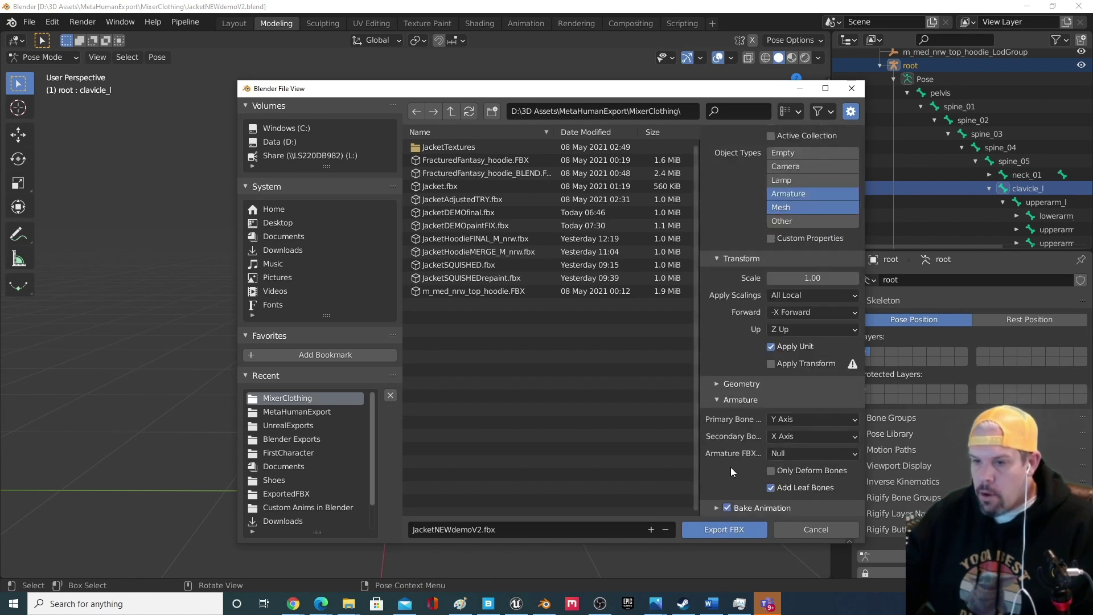
{"action": "left_click", "coordinate": [799, 419]}
{"action": "left_click", "coordinate": [800, 421]}
{"action": "left_click", "coordinate": [799, 437]}
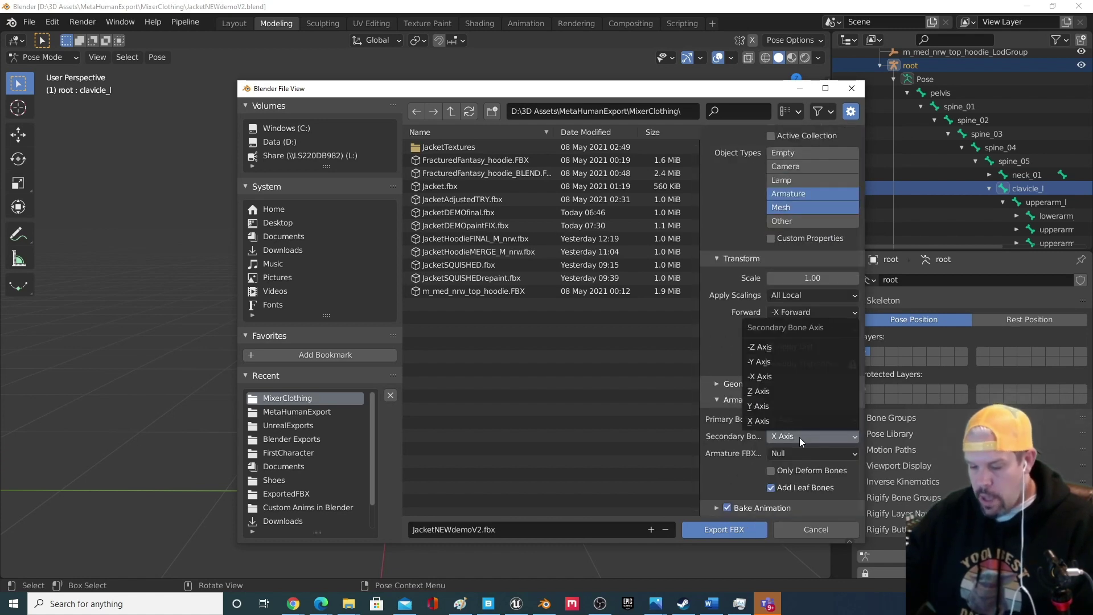
{"action": "left_click", "coordinate": [799, 437]}
{"action": "left_click", "coordinate": [771, 488]}
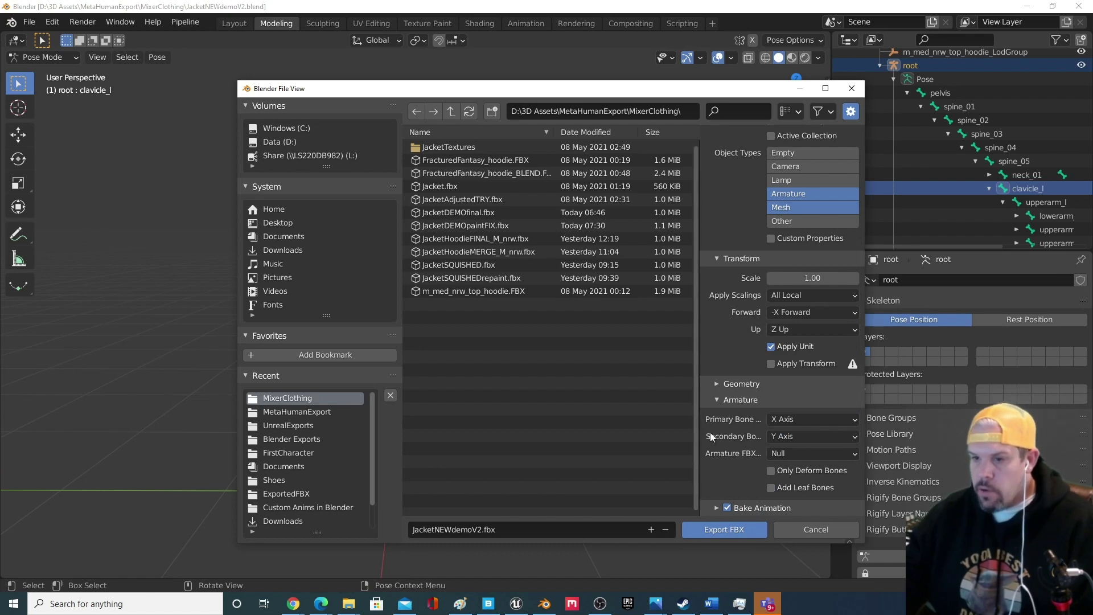
Export JacketNEWdemoV2.fbx, then find it in the MixerClothing Explorer window beside Unreal.
{"action": "left_click", "coordinate": [716, 529]}
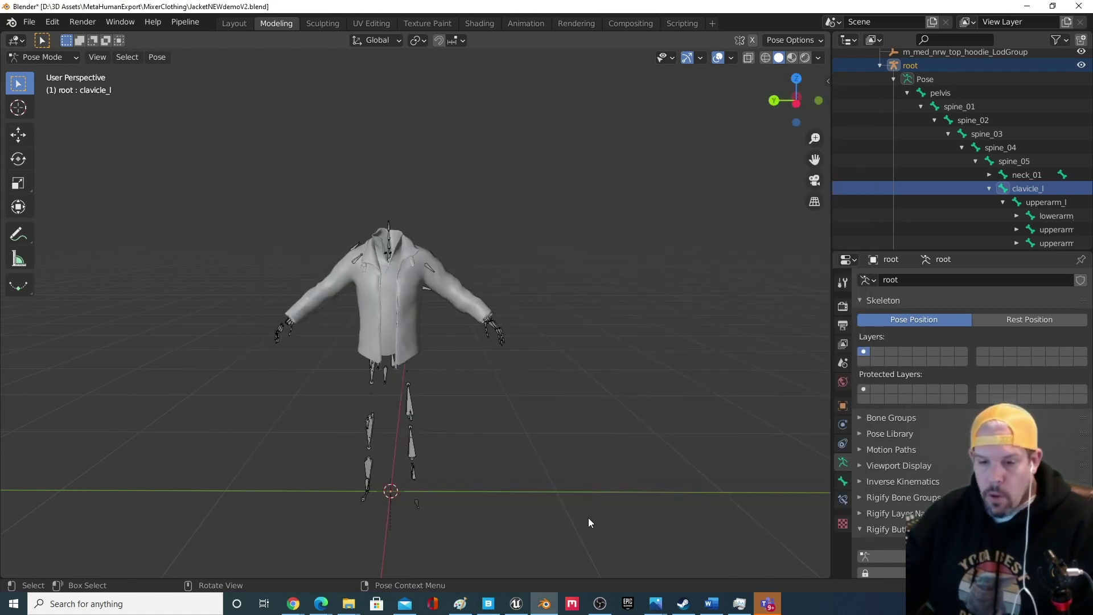
{"action": "left_click", "coordinate": [515, 605]}
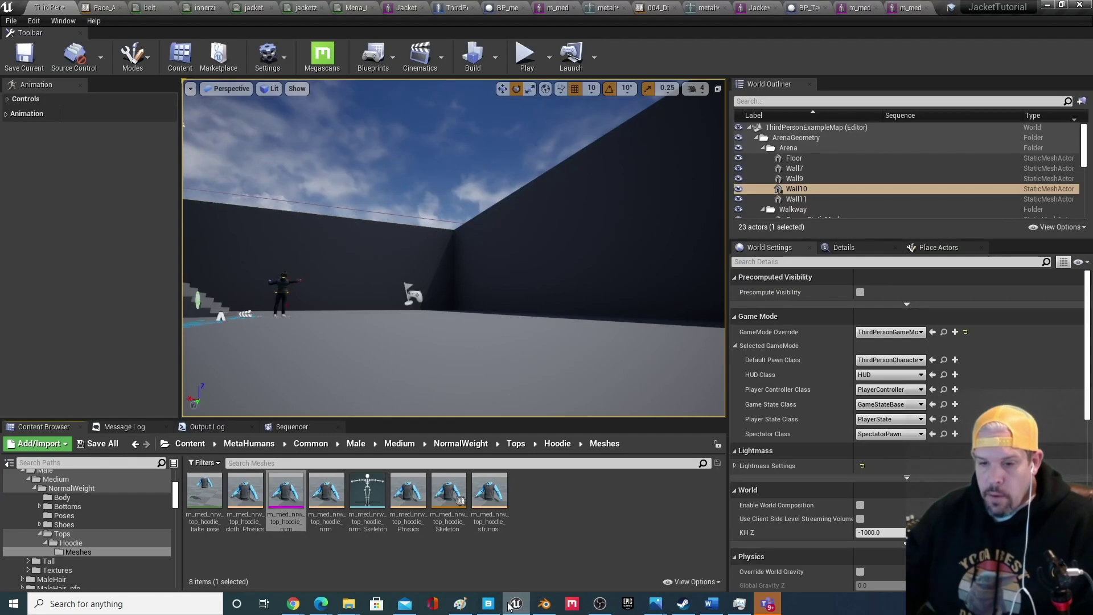
{"action": "mouse_move", "coordinate": [347, 611]}
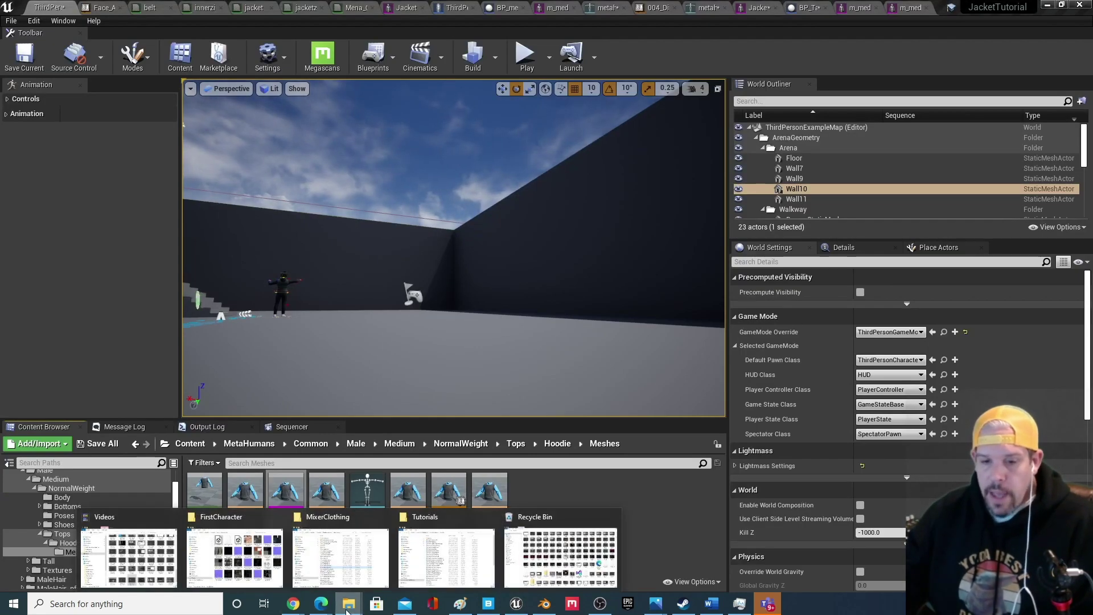
{"action": "left_click", "coordinate": [340, 555]}
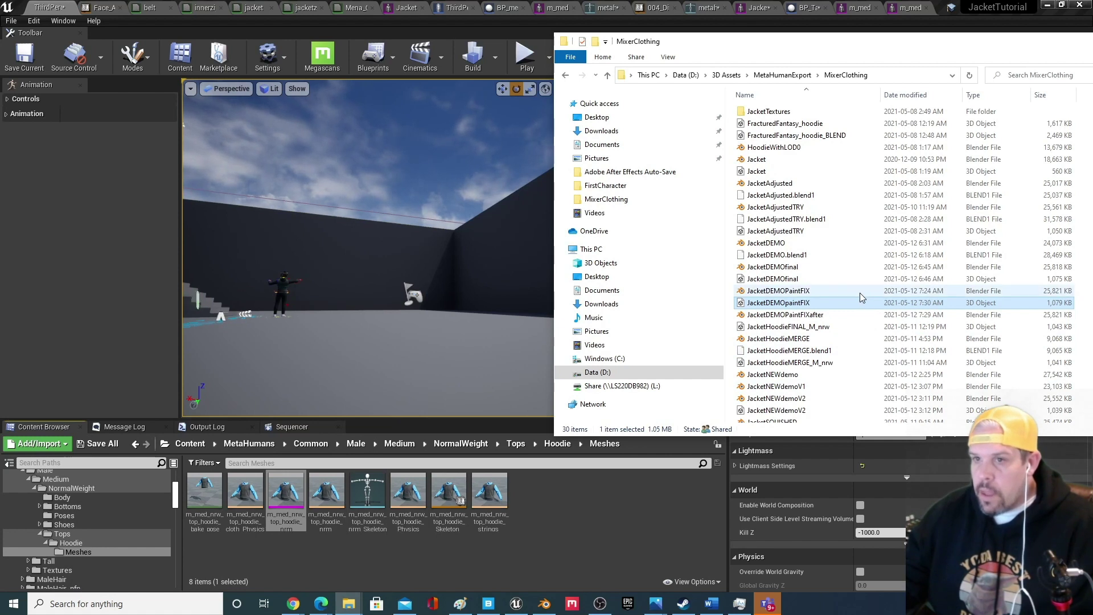
{"action": "scroll", "coordinate": [862, 297], "scroll_direction": "down", "scroll_amount": 2}
{"action": "left_click", "coordinate": [789, 368]}
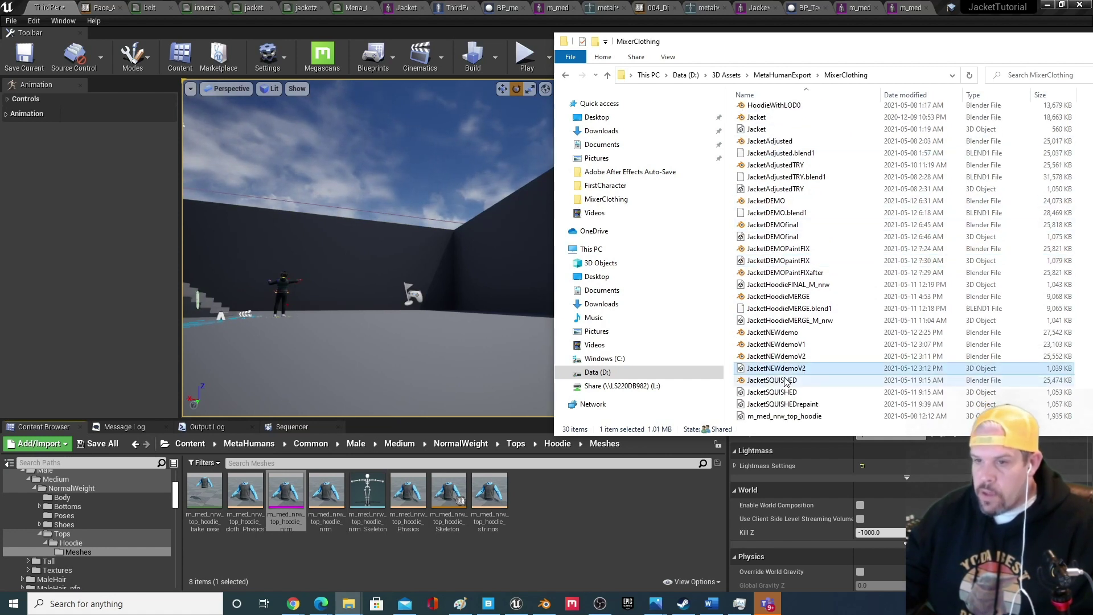
{"action": "scroll", "coordinate": [73, 538], "scroll_direction": "up", "scroll_amount": 6}
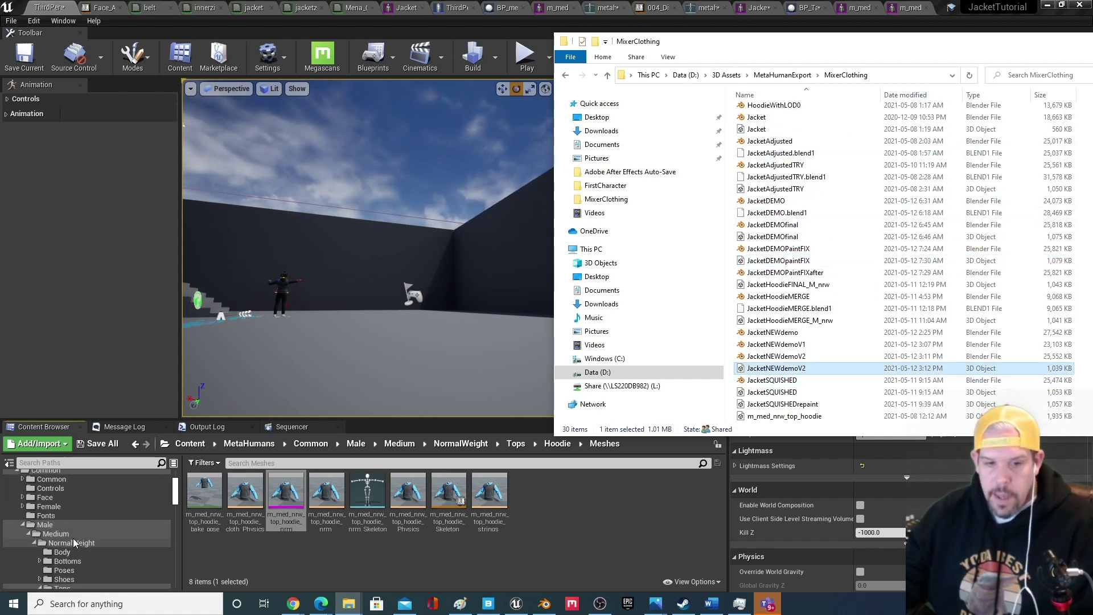
Create a new JacketDemo subfolder inside the JacketDemo content folder.
{"action": "left_click", "coordinate": [50, 525]}
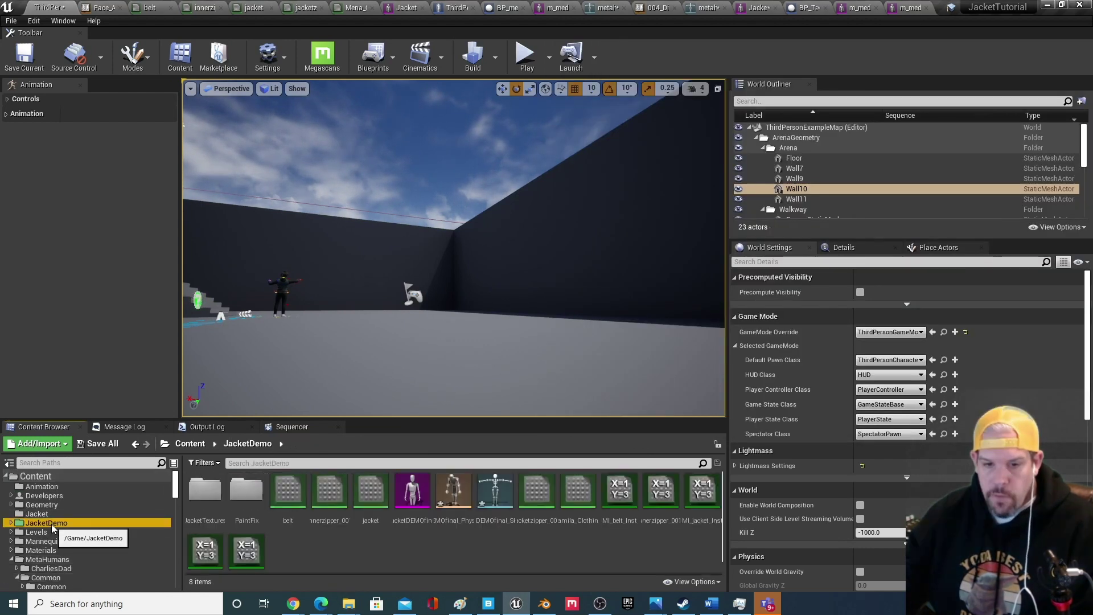
{"action": "scroll", "coordinate": [391, 555], "scroll_direction": "down", "scroll_amount": 1}
{"action": "right_click", "coordinate": [303, 545]}
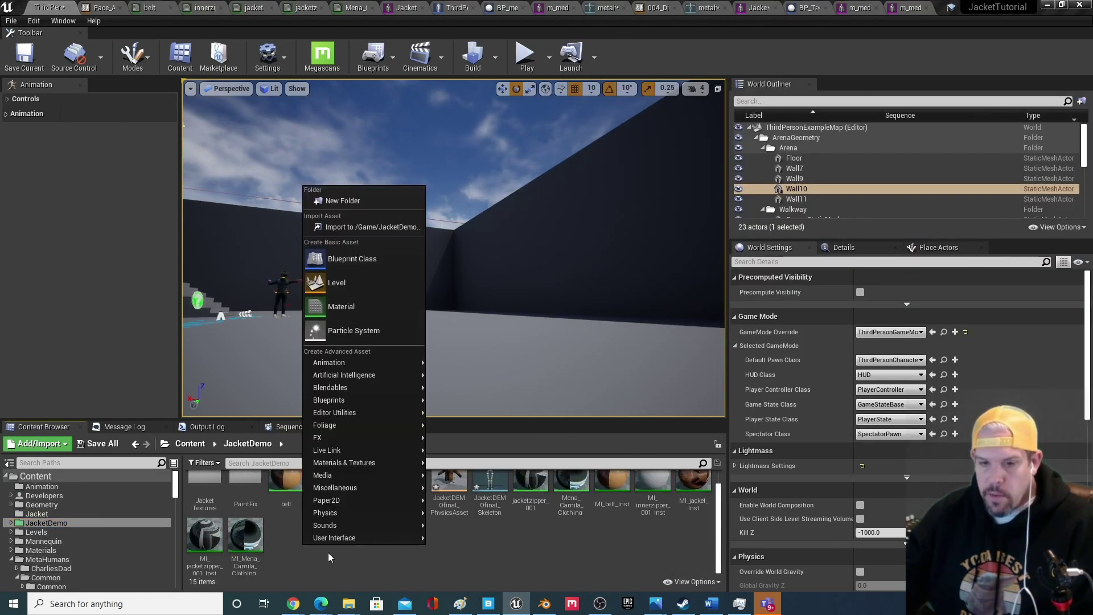
{"action": "left_click", "coordinate": [382, 204]}
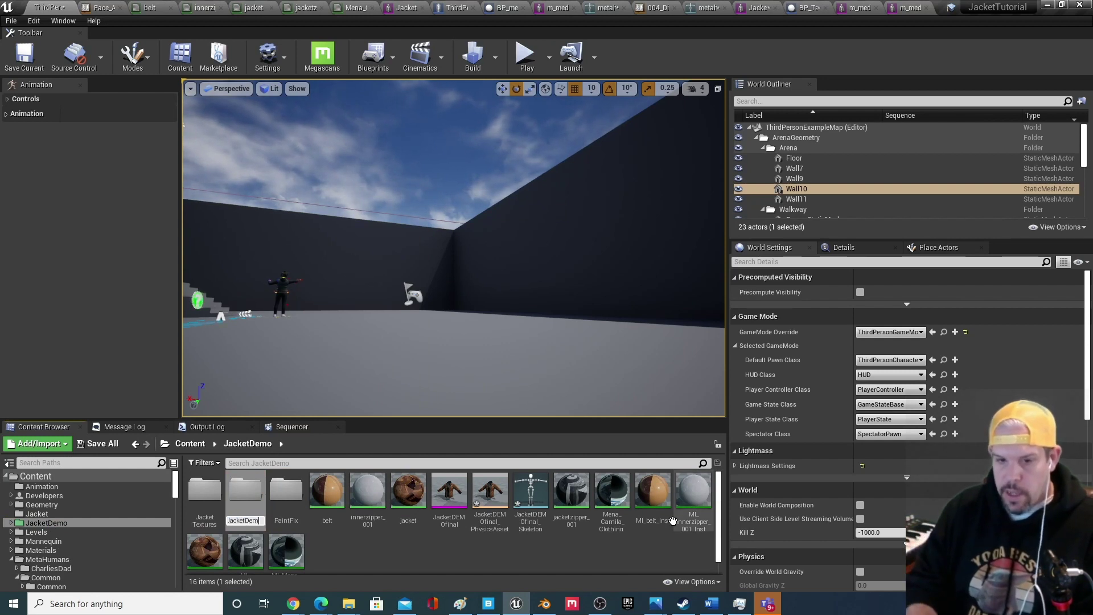
{"action": "key", "text": "Return"}
{"action": "key", "text": "Return"}
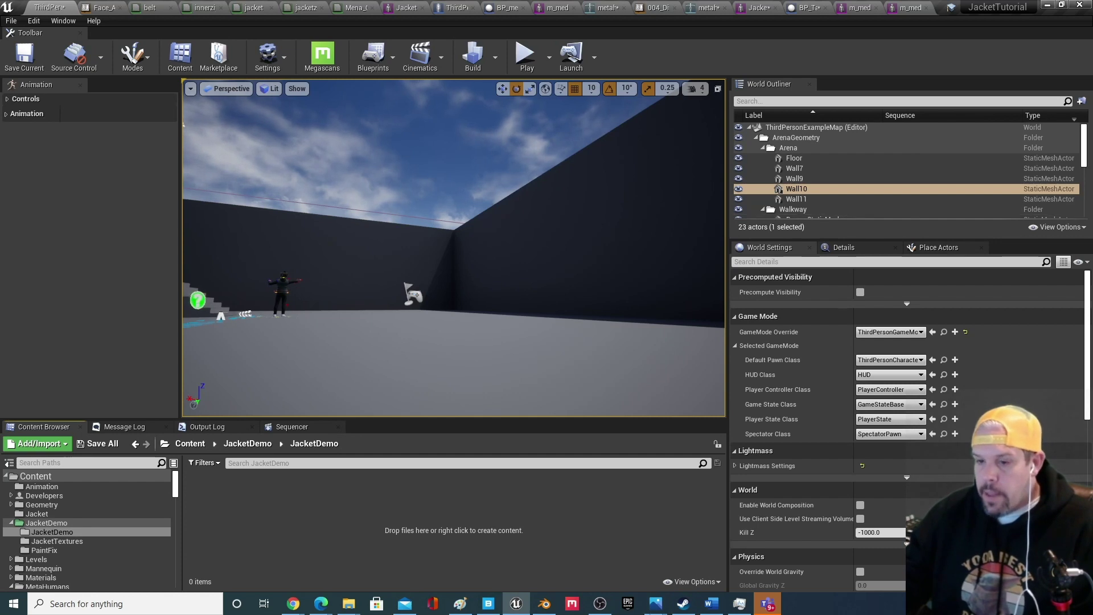
{"action": "mouse_move", "coordinate": [347, 605]}
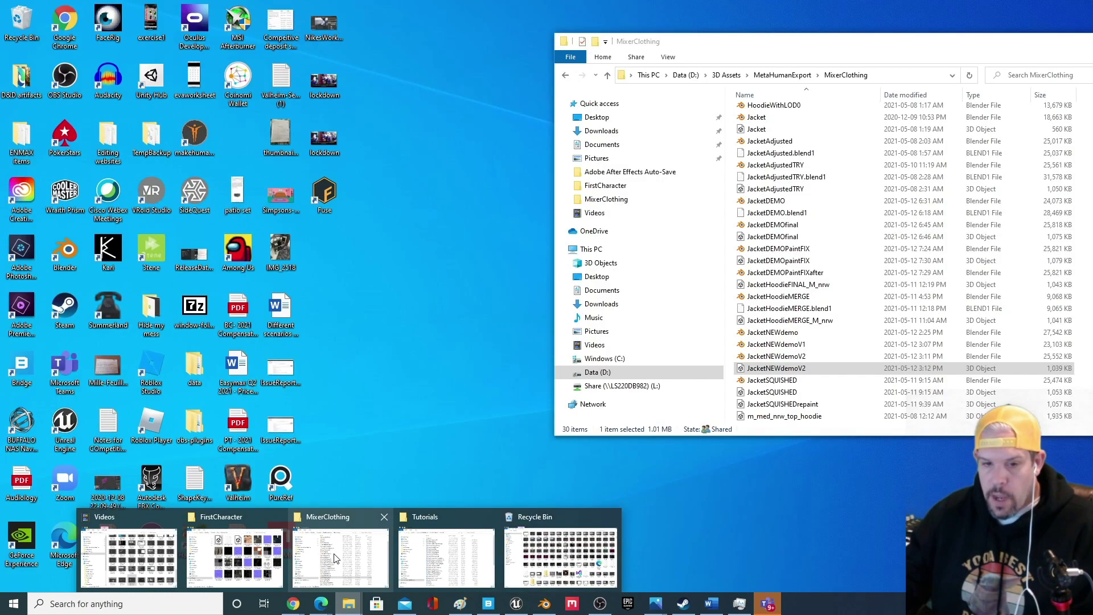
{"action": "left_click", "coordinate": [348, 557]}
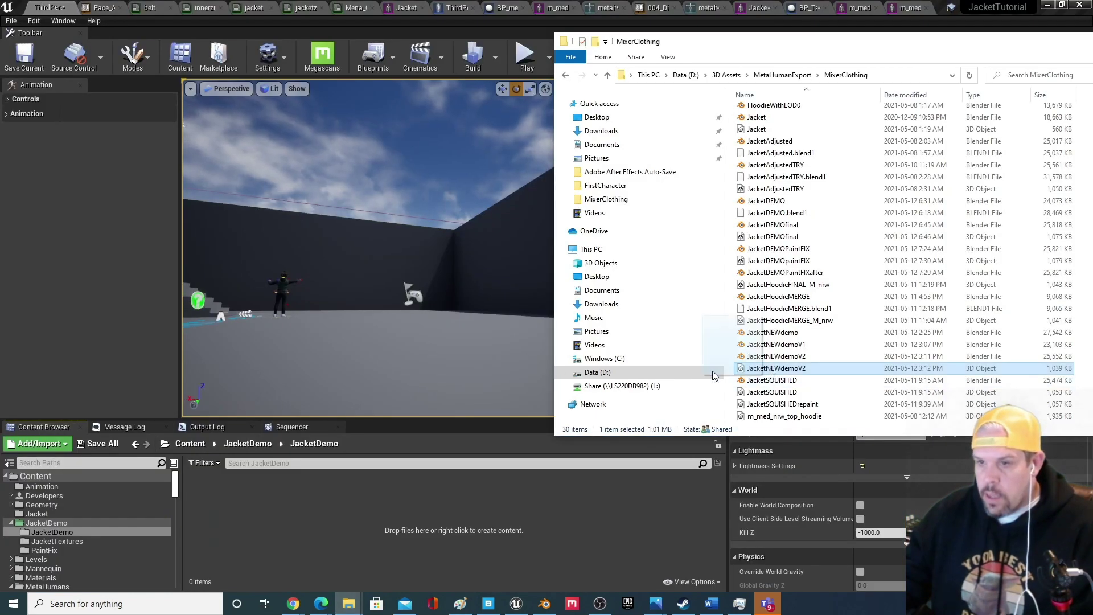
Import JacketNEWdemoV2.fbx into JacketDemo with Material Import Method set to Create New Materials.
{"action": "left_click_drag", "start_coordinate": [325, 519], "coordinate": [325, 519]}
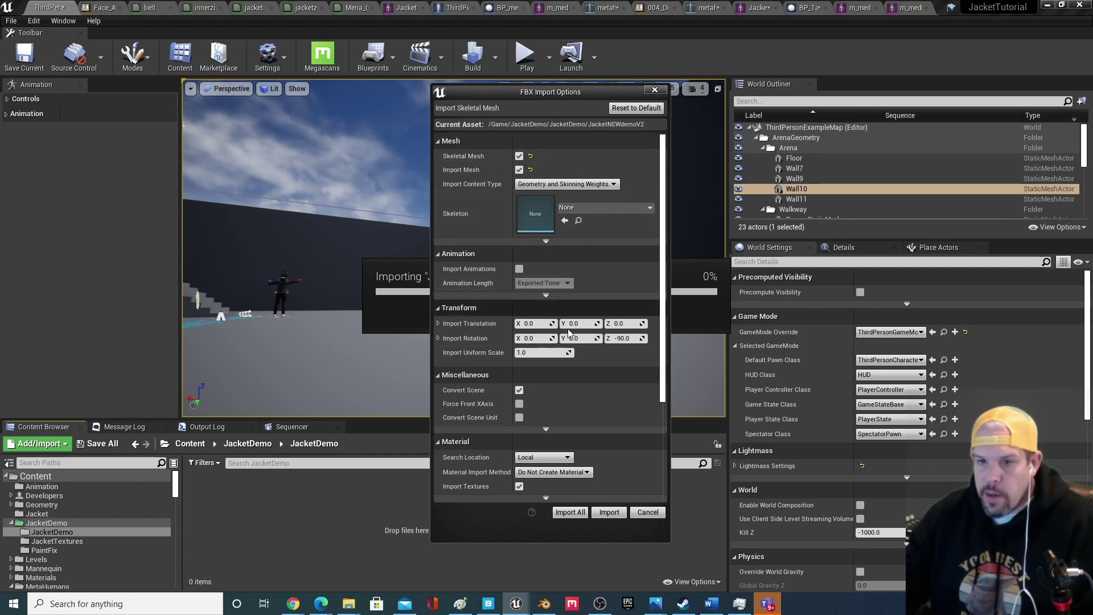
{"action": "scroll", "coordinate": [604, 330], "scroll_direction": "down", "scroll_amount": 1}
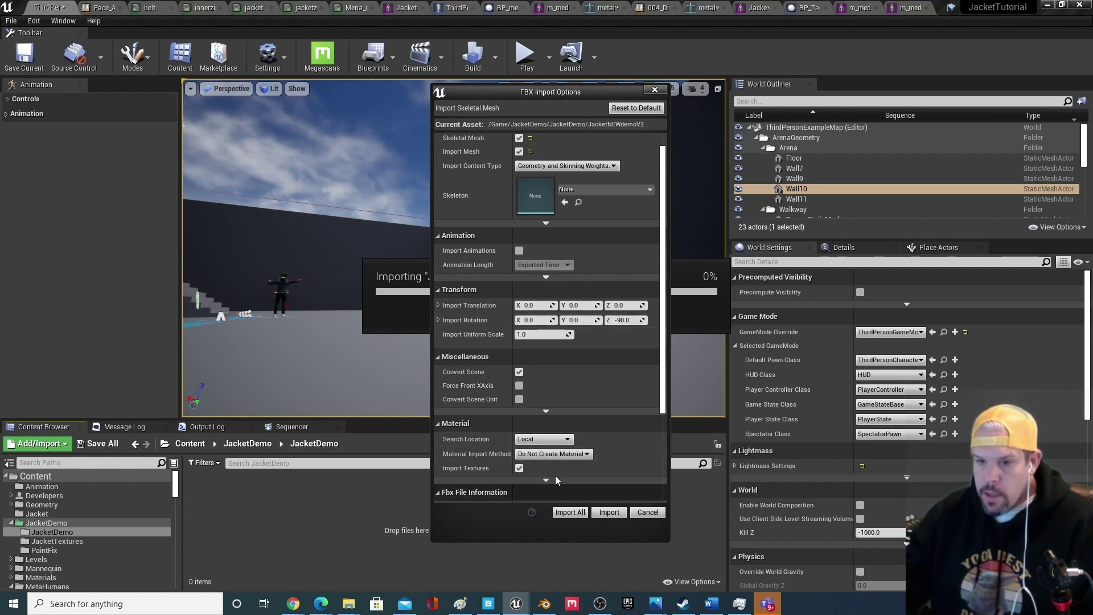
{"action": "scroll", "coordinate": [561, 461], "scroll_direction": "down", "scroll_amount": 3}
{"action": "left_click", "coordinate": [556, 401]}
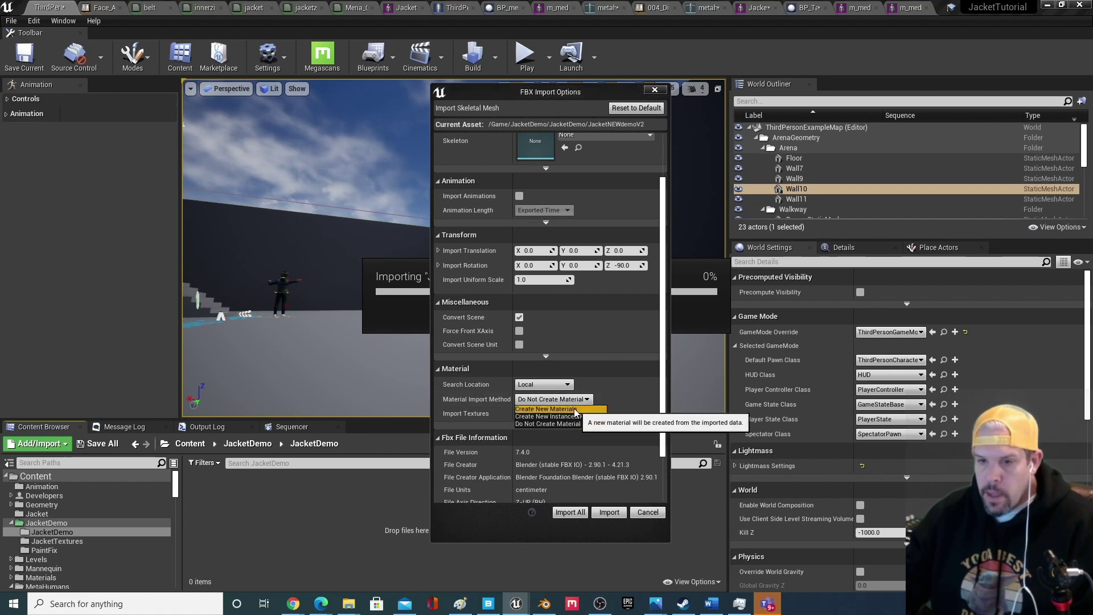
{"action": "left_click", "coordinate": [575, 409]}
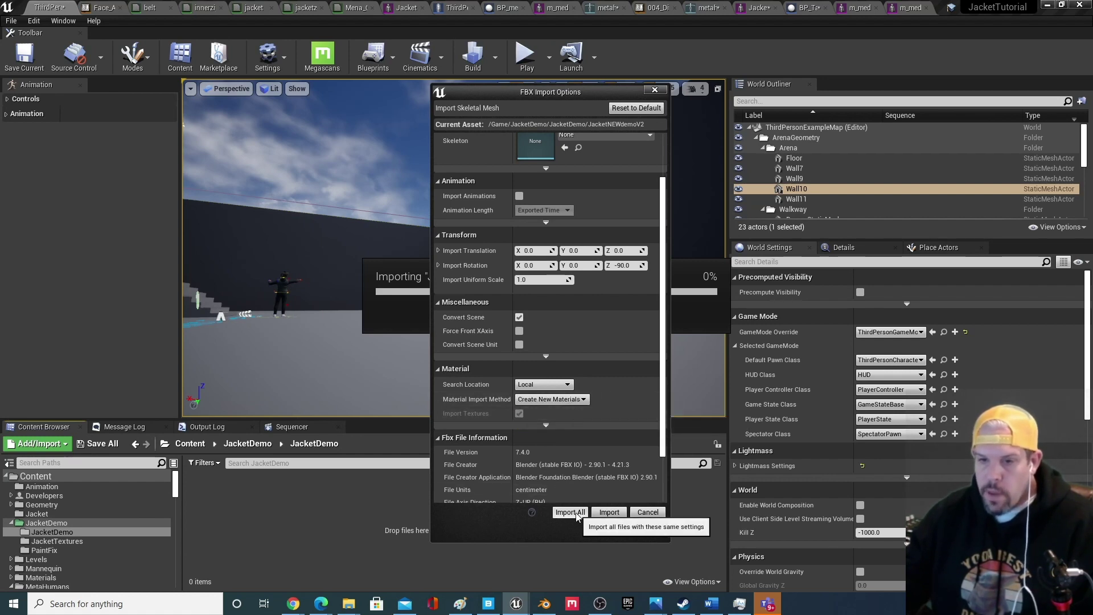
{"action": "left_click", "coordinate": [570, 512]}
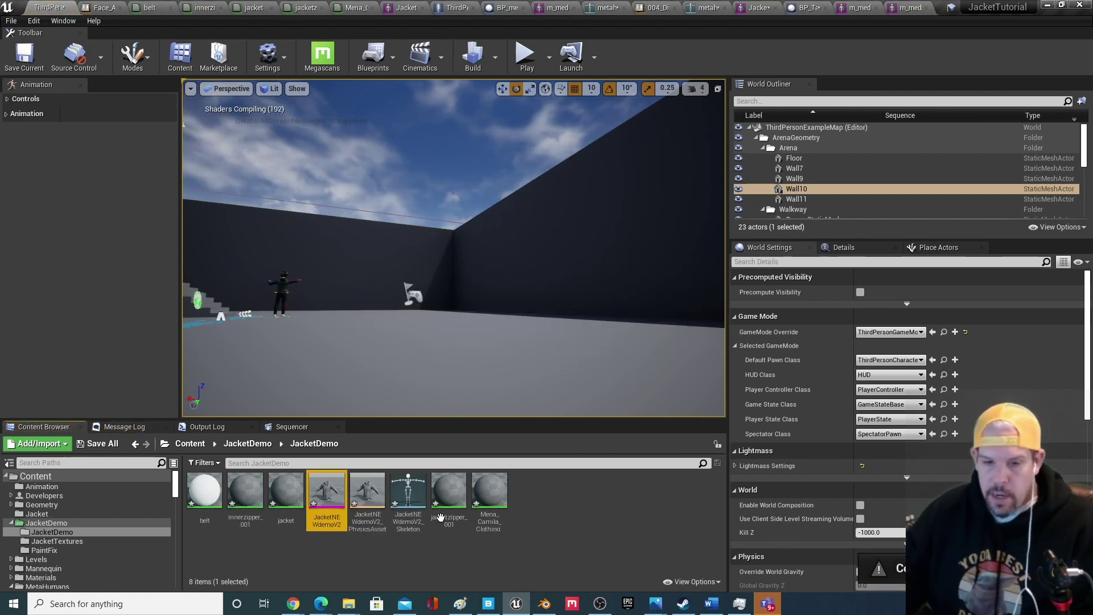
Create a folder named JacketMaterials inside JacketDemo and open it.
{"action": "right_click", "coordinate": [542, 510]}
{"action": "mouse_move", "coordinate": [549, 508]}
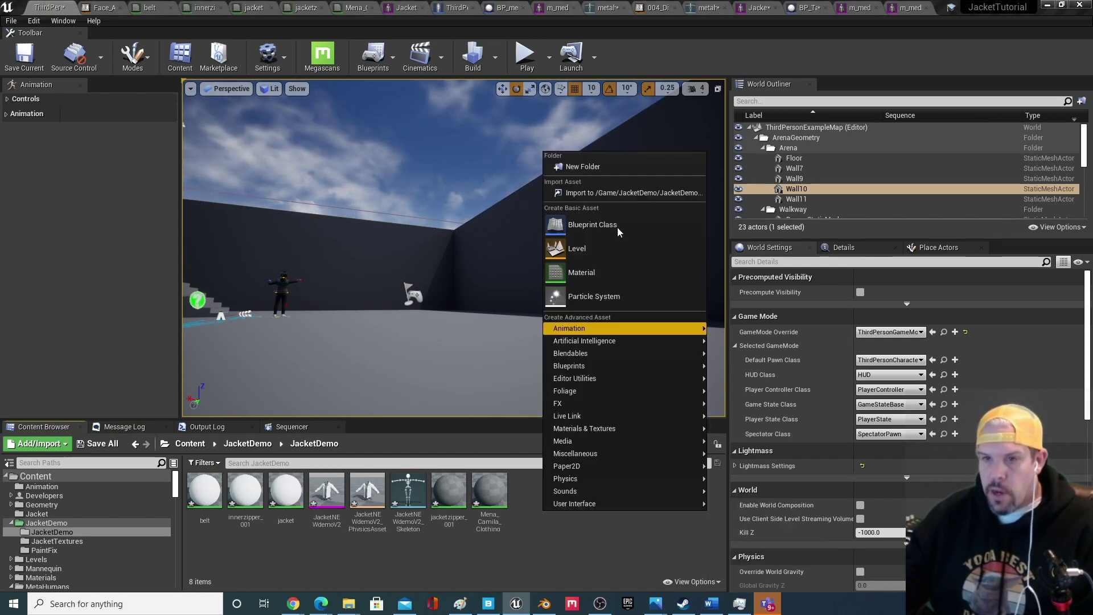
{"action": "left_click", "coordinate": [584, 166]}
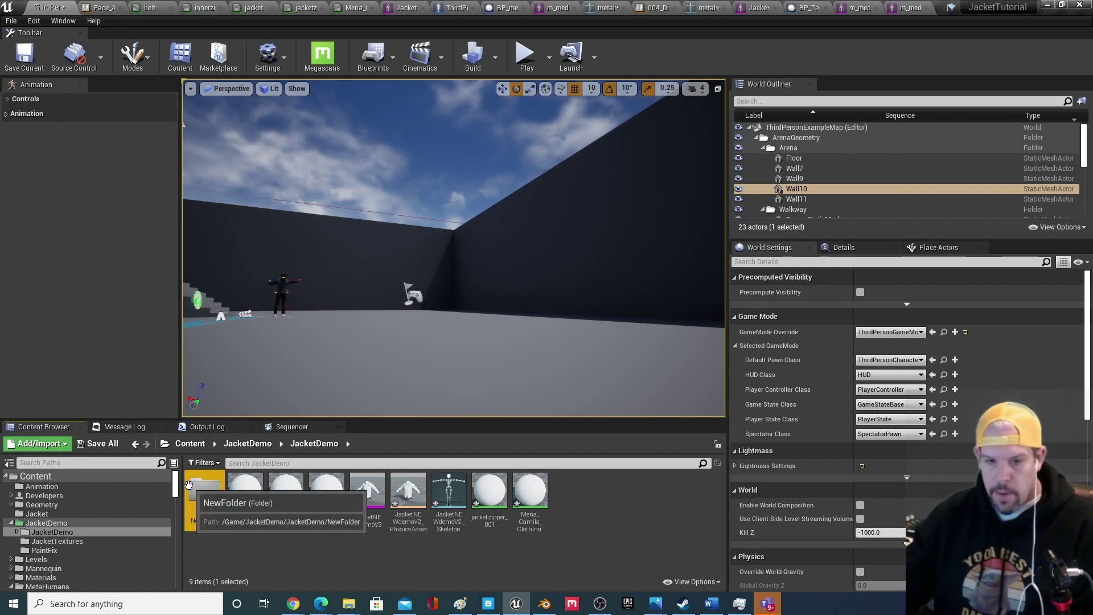
{"action": "right_click", "coordinate": [205, 494]}
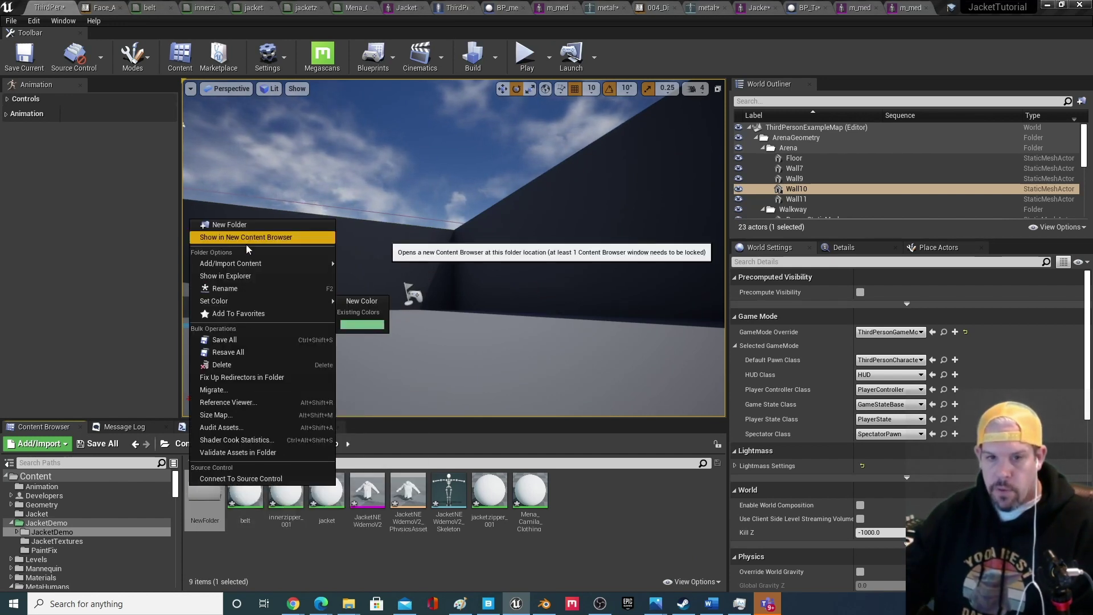
{"action": "left_click", "coordinate": [249, 287]}
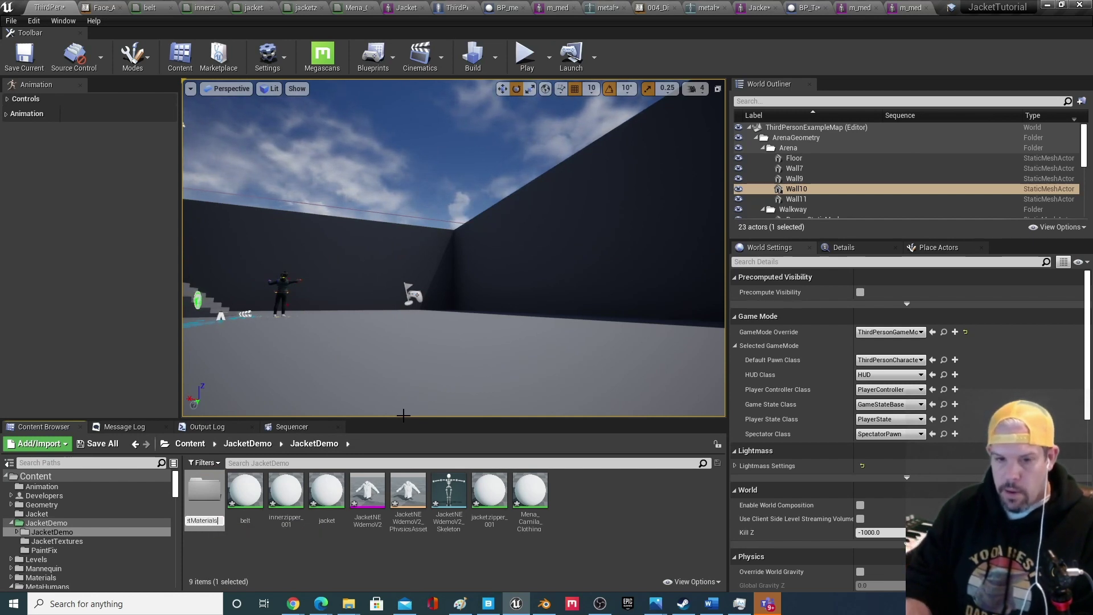
{"action": "double_click", "coordinate": [205, 490]}
In File Explorer, open the JacketTextures folder from MetaHumanExport beside Unreal.
{"action": "mouse_move", "coordinate": [349, 604]}
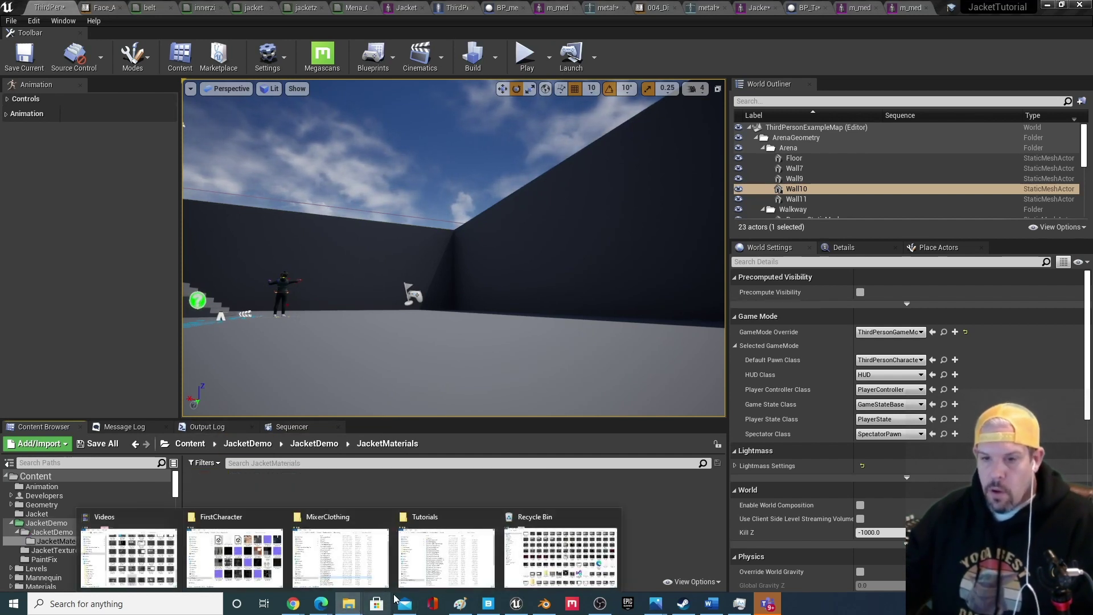
{"action": "left_click", "coordinate": [422, 562]}
{"action": "left_click", "coordinate": [376, 521]}
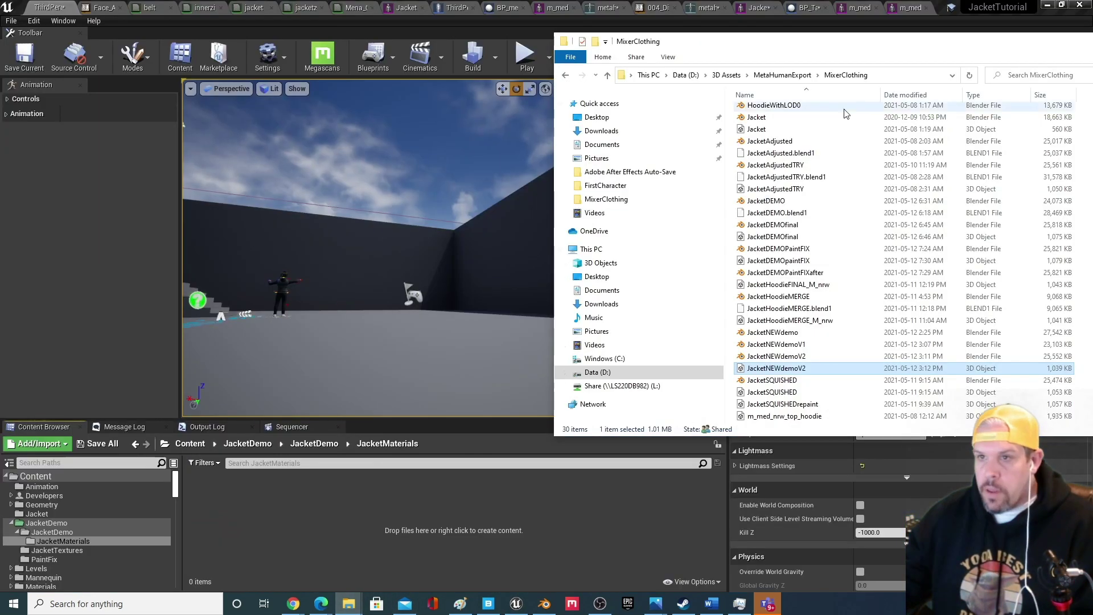
{"action": "left_click", "coordinate": [608, 75]}
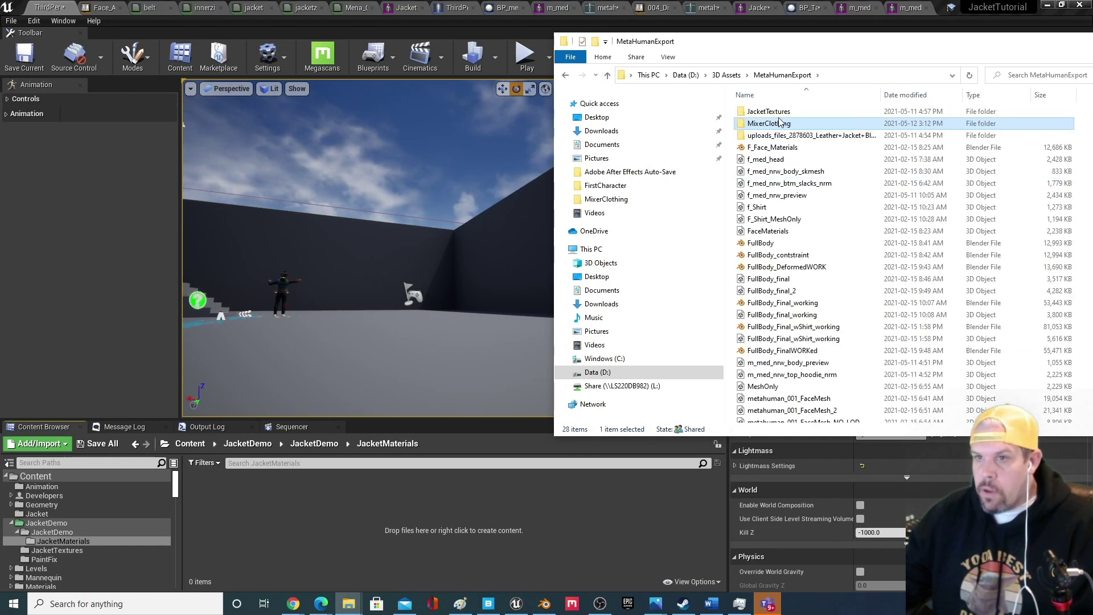
{"action": "left_click_drag", "start_coordinate": [693, 62], "coordinate": [573, 76]}
{"action": "left_click", "coordinate": [655, 126]}
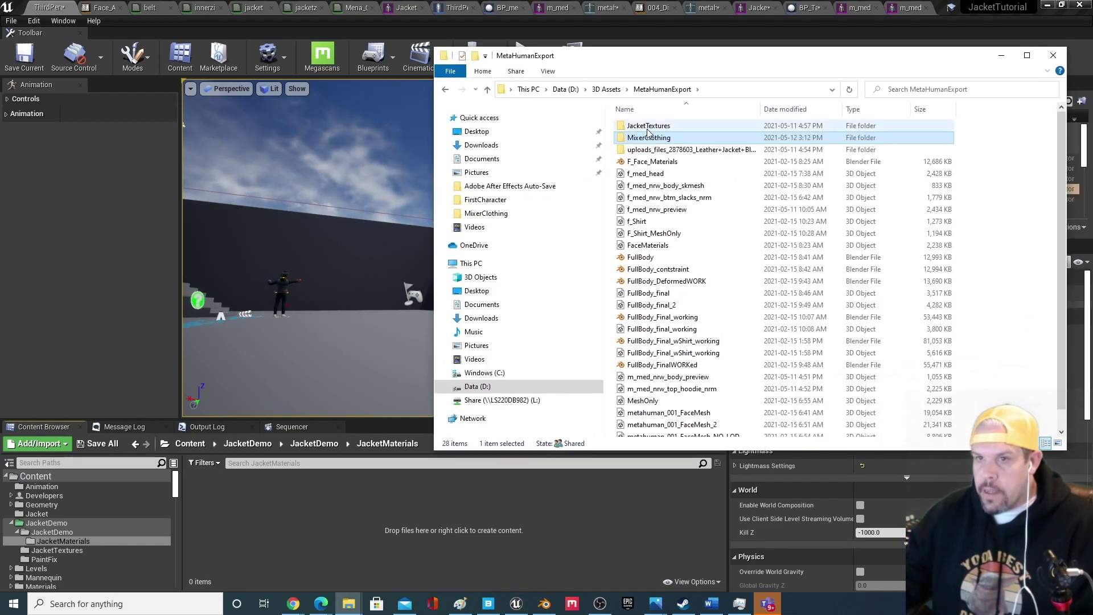
{"action": "double_click", "coordinate": [672, 125]}
Drag all 15 texture files from the download's textures folder into JacketMaterials.
{"action": "left_click", "coordinate": [686, 125]}
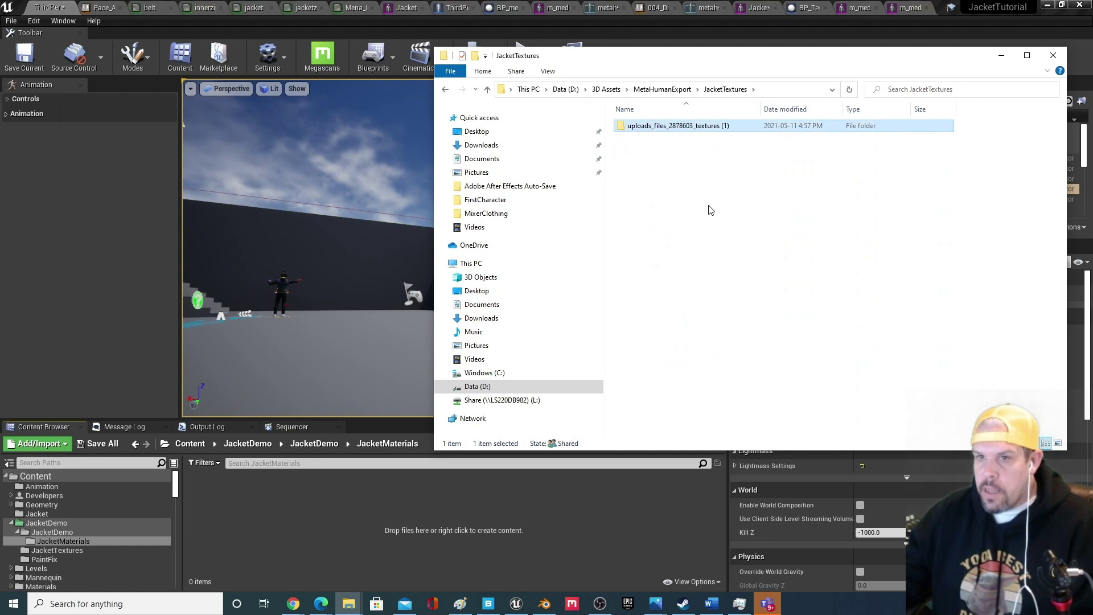
{"action": "left_click", "coordinate": [621, 157]}
{"action": "double_click", "coordinate": [629, 126]}
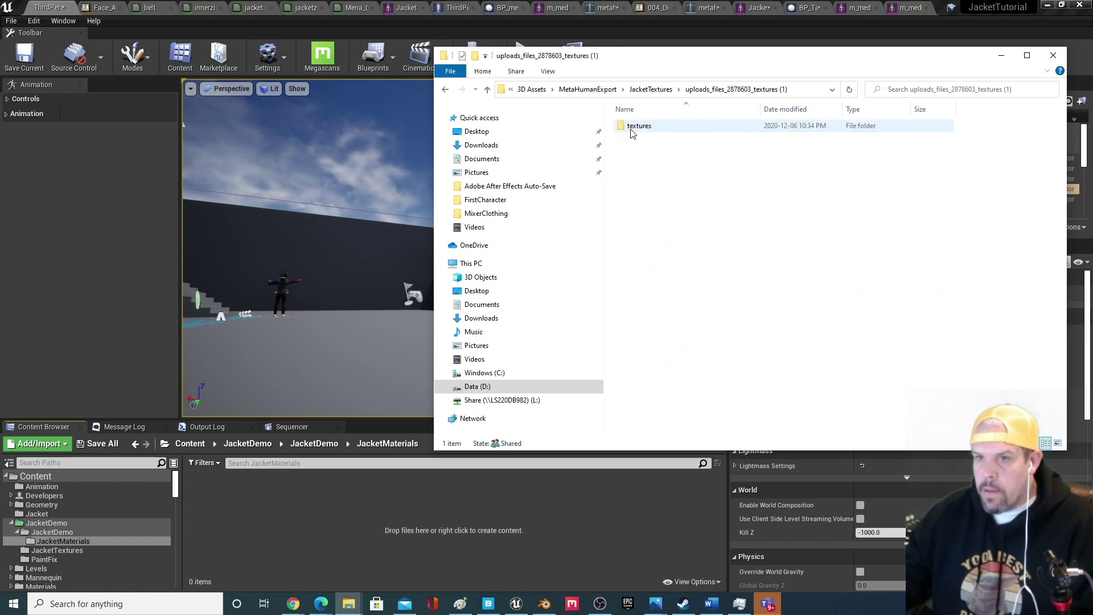
{"action": "double_click", "coordinate": [632, 126]}
{"action": "left_click", "coordinate": [640, 133]}
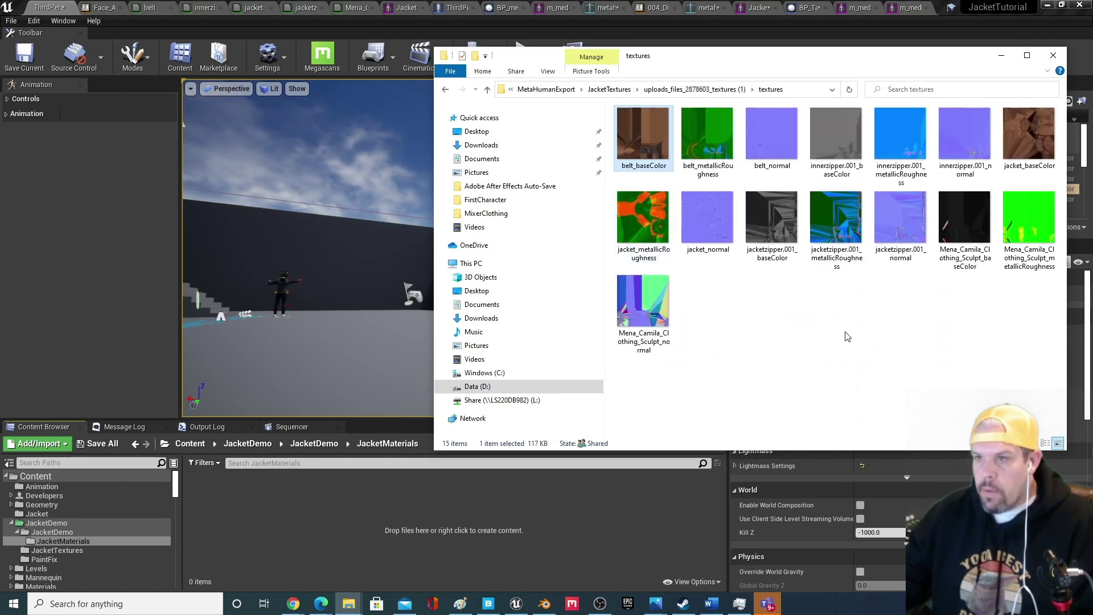
{"action": "left_click", "coordinate": [661, 316], "text": "shift"}
{"action": "left_click_drag", "start_coordinate": [629, 192], "coordinate": [246, 497]}
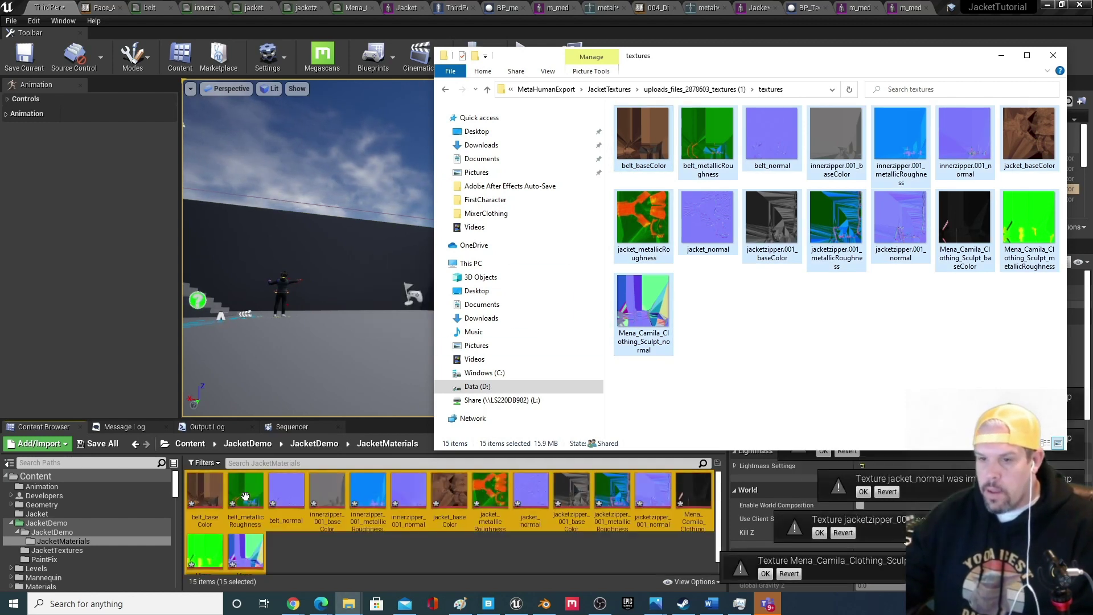
Close the extra m_med and character blueprint editors and return to the JacketDemo folder.
{"action": "left_click", "coordinate": [1001, 55]}
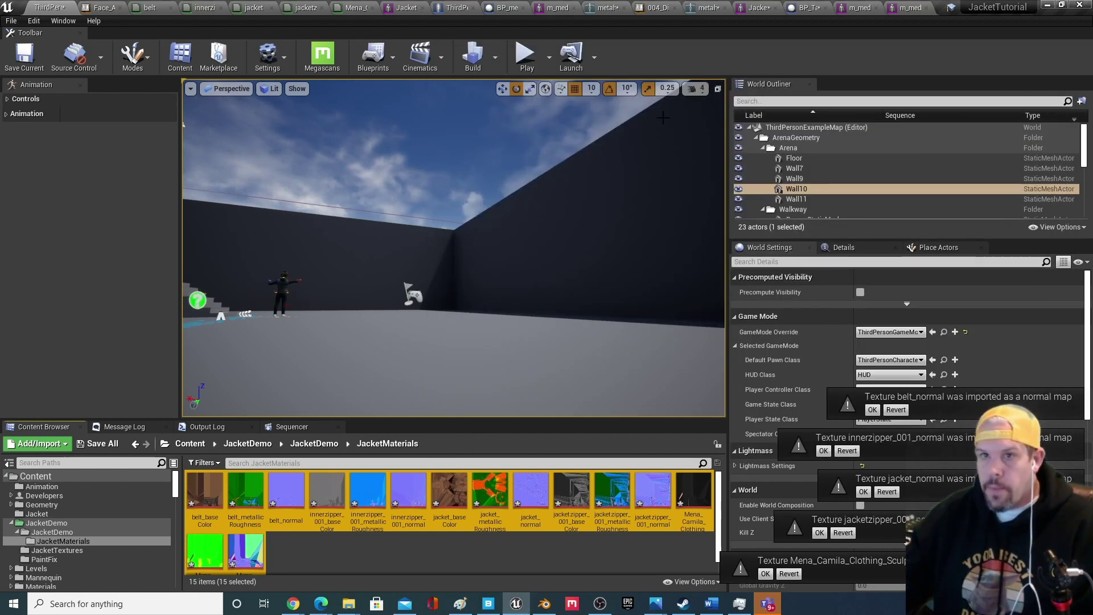
{"action": "left_click", "coordinate": [913, 8]}
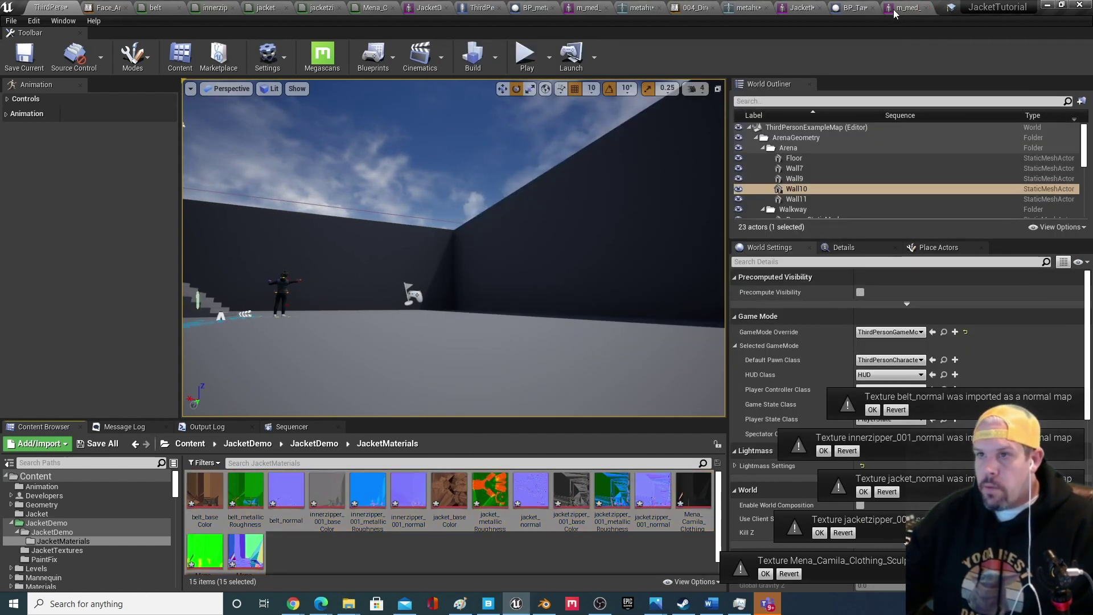
{"action": "left_click", "coordinate": [927, 8]}
{"action": "left_click", "coordinate": [926, 8]}
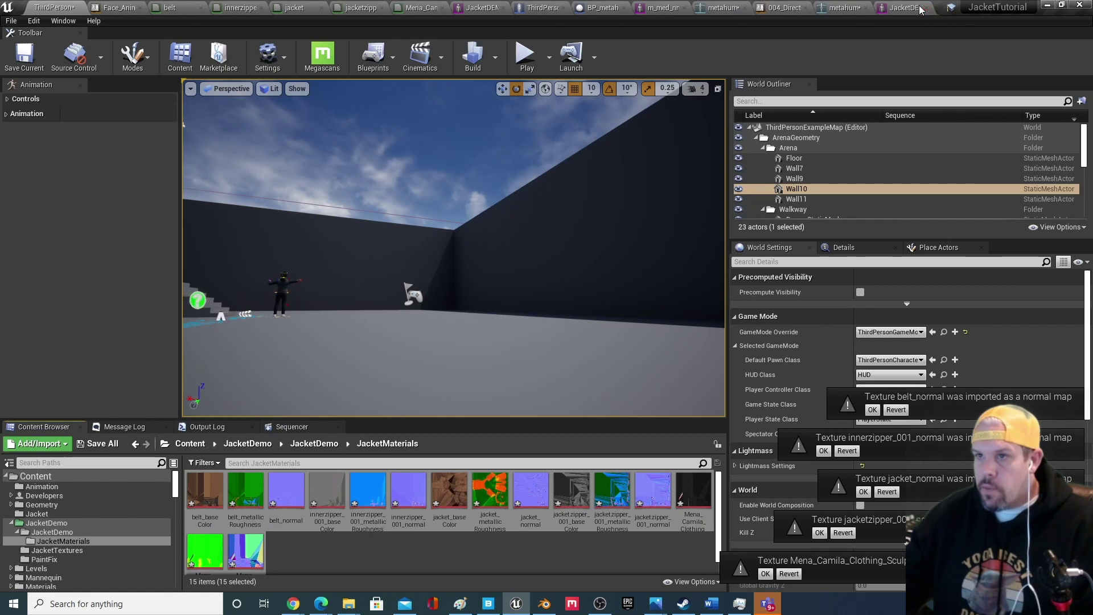
{"action": "left_click", "coordinate": [926, 8]}
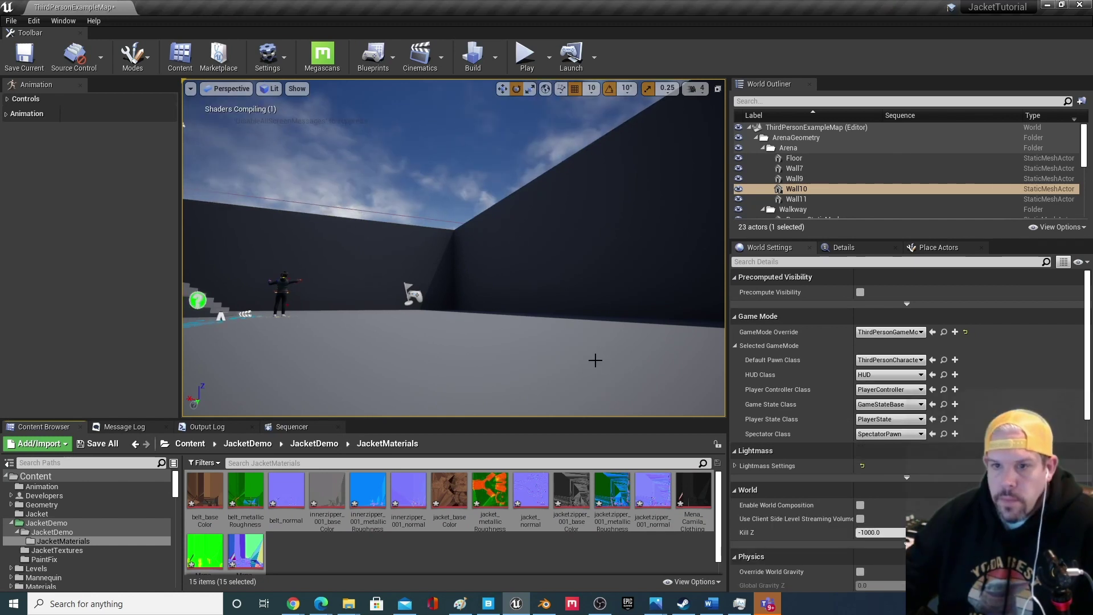
{"action": "left_click", "coordinate": [313, 553]}
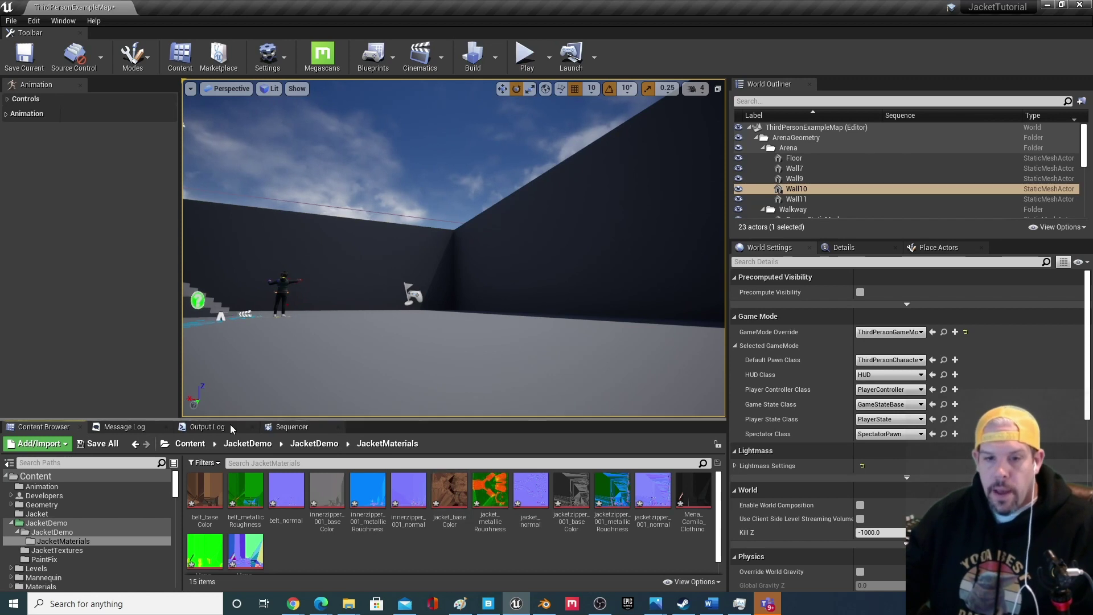
{"action": "left_click", "coordinate": [314, 444]}
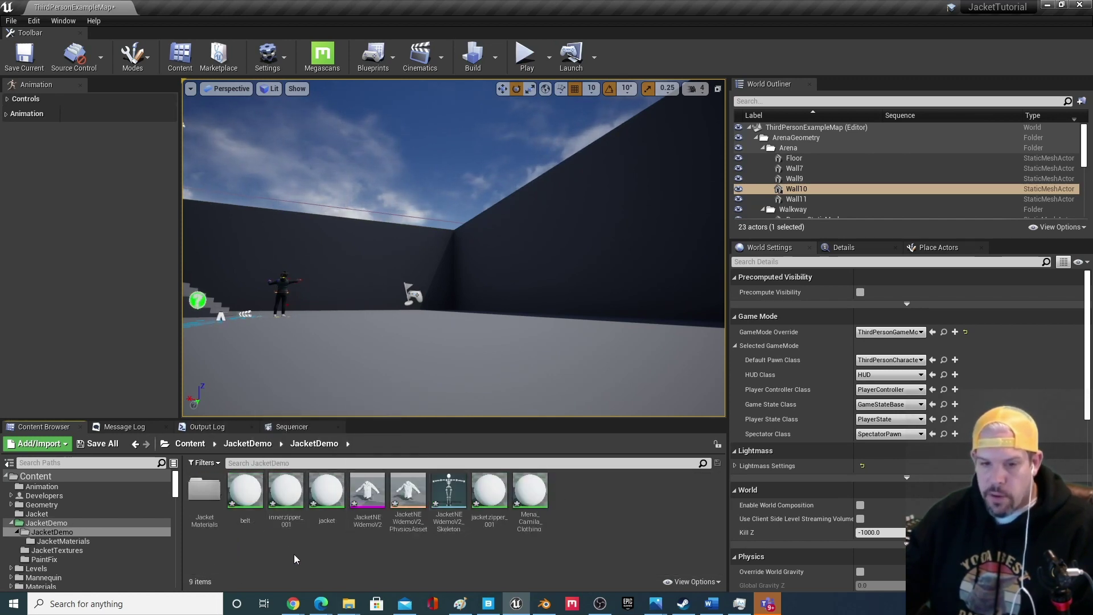
Open the belt material as a docked tab and add its three belt textures to the graph.
{"action": "double_click", "coordinate": [245, 491]}
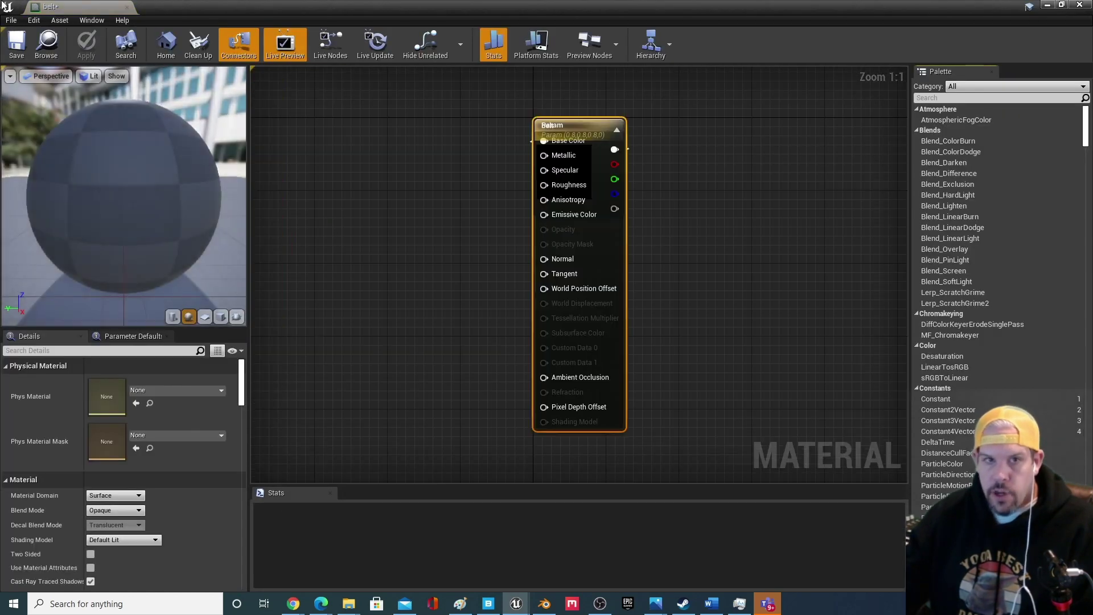
{"action": "left_click_drag", "start_coordinate": [51, 6], "coordinate": [106, 5]}
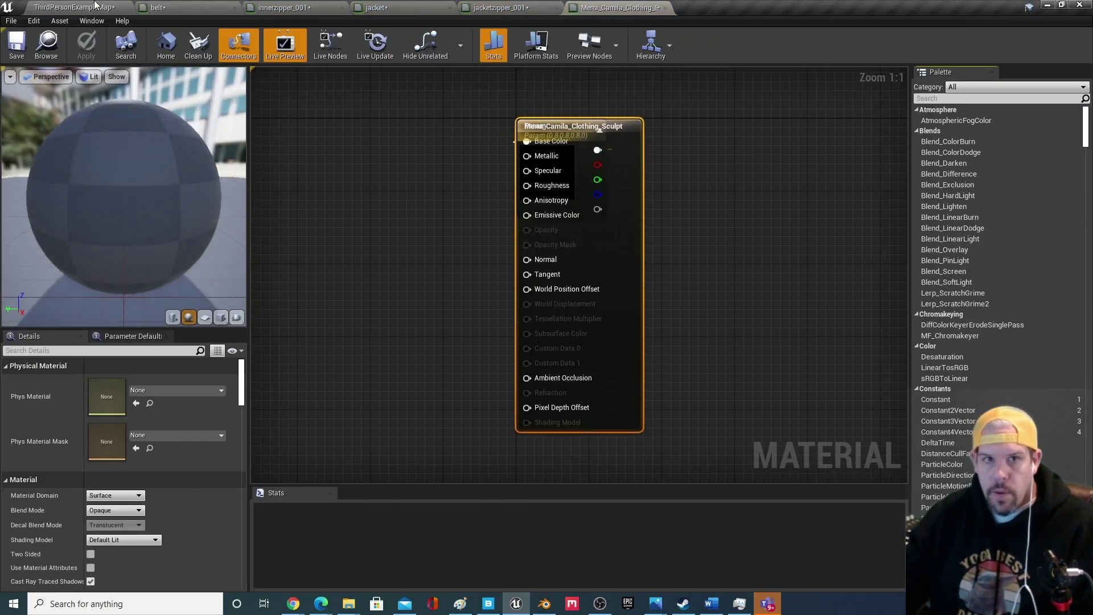
{"action": "left_click", "coordinate": [107, 6]}
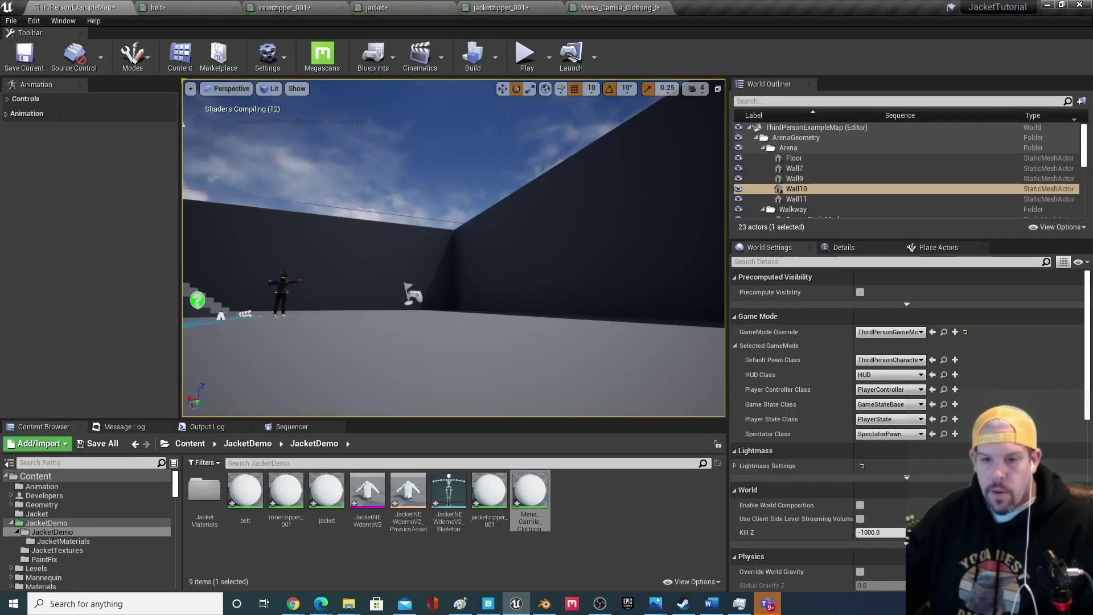
{"action": "double_click", "coordinate": [204, 491]}
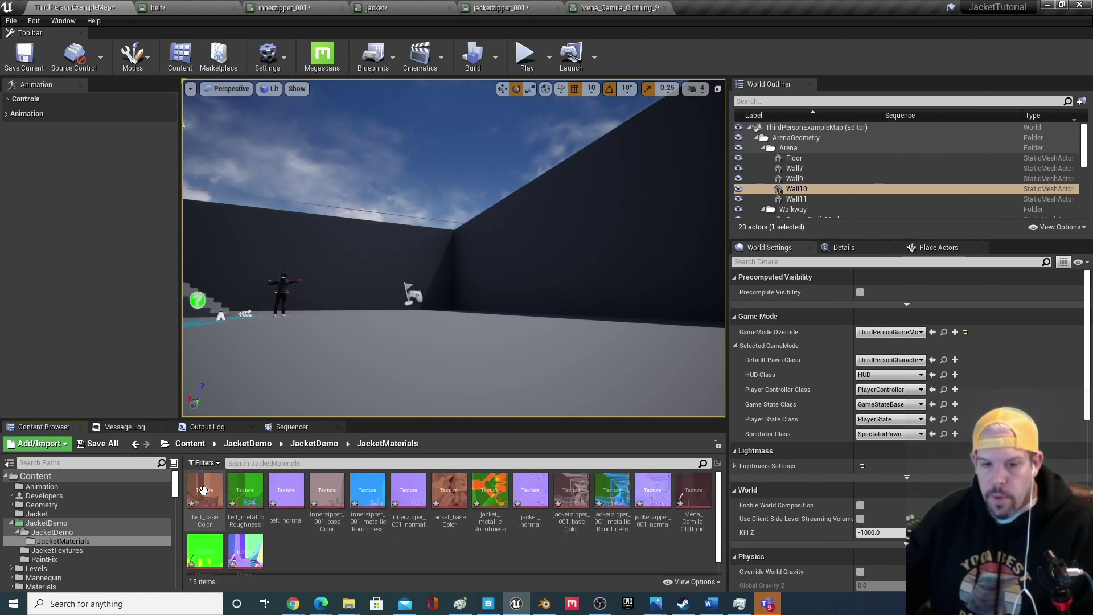
{"action": "left_click", "coordinate": [217, 493]}
{"action": "left_click", "coordinate": [286, 494], "text": "shift"}
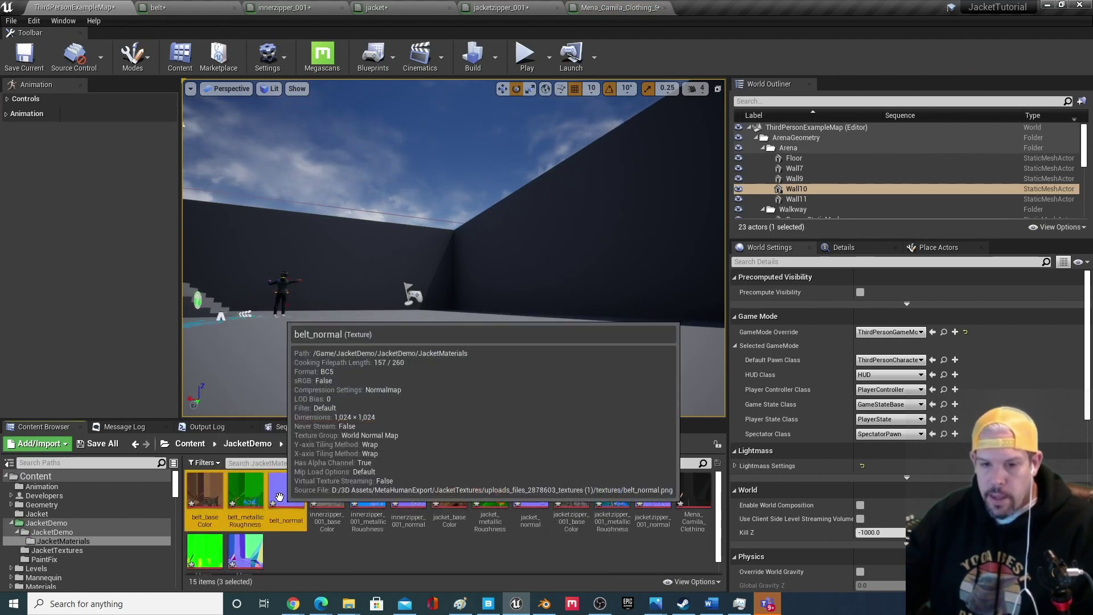
{"action": "left_click_drag", "start_coordinate": [286, 493], "coordinate": [348, 199]}
Add the three jacketzipper textures to the jacketzipper_001 material graph.
{"action": "left_click", "coordinate": [88, 6]}
{"action": "left_click", "coordinate": [328, 493]}
{"action": "left_click", "coordinate": [409, 493], "text": "shift"}
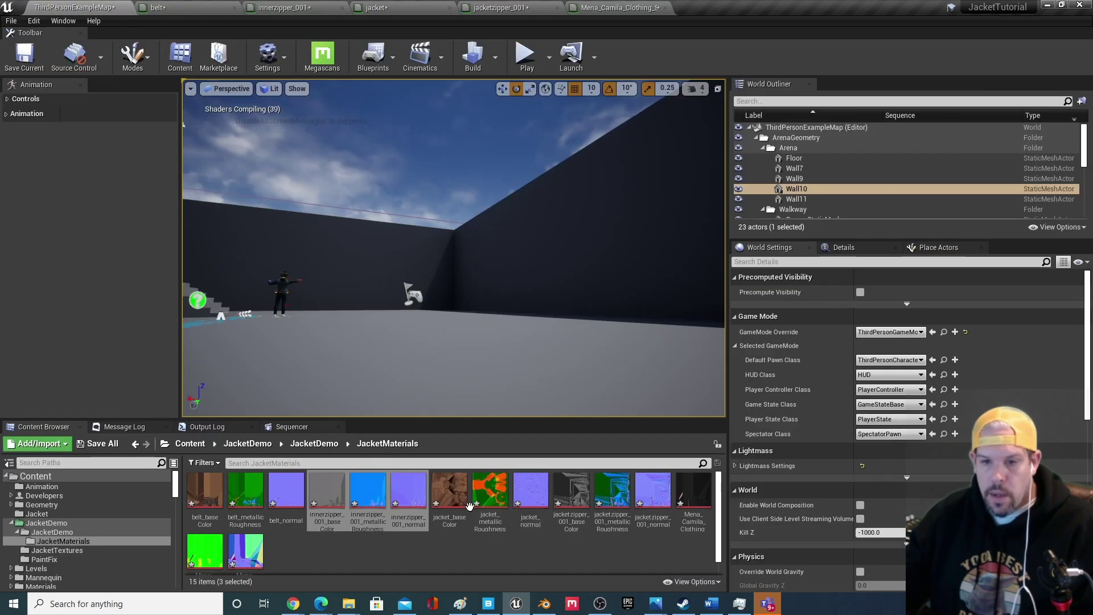
{"action": "left_click", "coordinate": [450, 493]}
{"action": "left_click", "coordinate": [531, 492], "text": "shift"}
{"action": "left_click", "coordinate": [376, 7]}
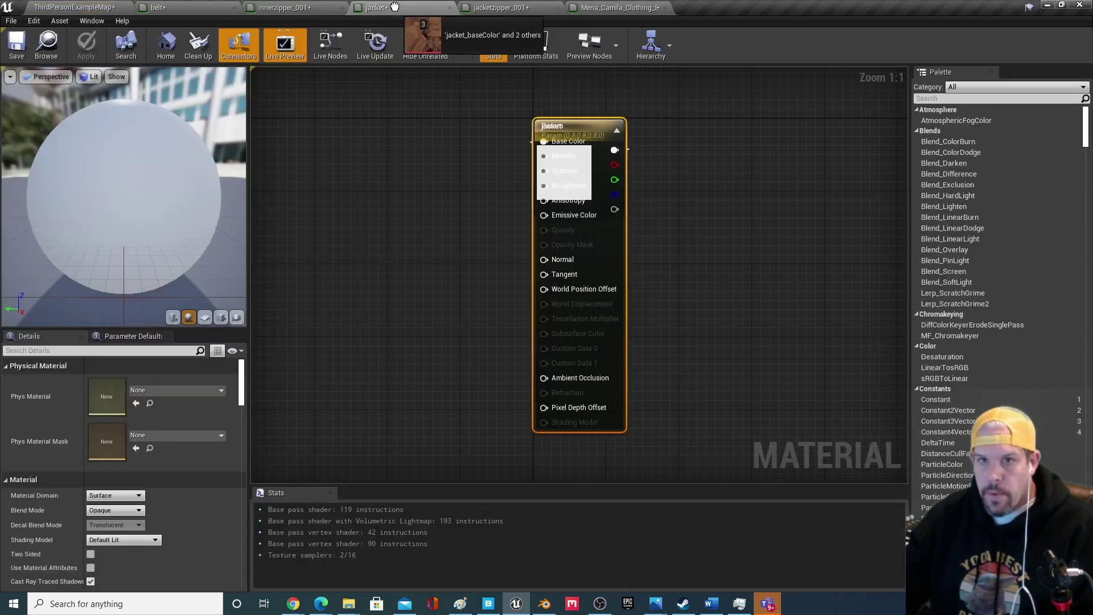
{"action": "left_click", "coordinate": [74, 6]}
{"action": "left_click", "coordinate": [571, 492]}
{"action": "left_click", "coordinate": [653, 493], "text": "shift"}
{"action": "left_click_drag", "start_coordinate": [628, 504], "coordinate": [456, 199]}
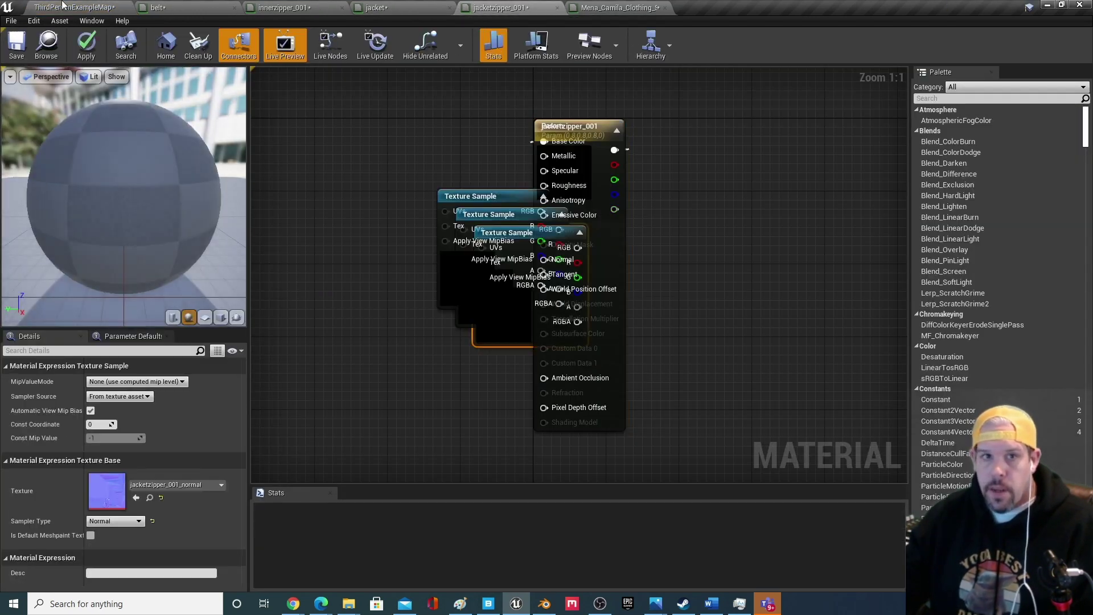
Add the three Mena clothing textures to the Mena_Camila_Clothing_Sculpt material and move its node aside.
{"action": "left_click", "coordinate": [74, 7]}
{"action": "left_click", "coordinate": [693, 493]}
{"action": "left_click", "coordinate": [246, 551], "text": "shift"}
{"action": "left_click_drag", "start_coordinate": [246, 550], "coordinate": [404, 233]}
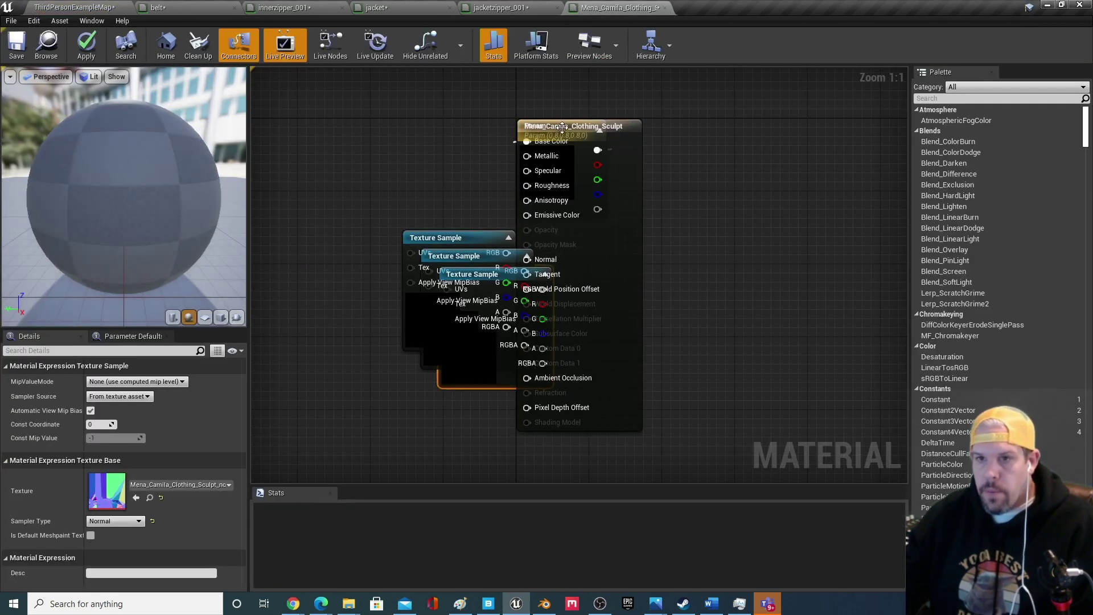
{"action": "left_click_drag", "start_coordinate": [621, 126], "coordinate": [803, 126]}
Delete the Param node, wire the base colour and metallic-roughness textures into Base Color, Metallic and Roughness, and apply.
{"action": "left_click", "coordinate": [540, 139]}
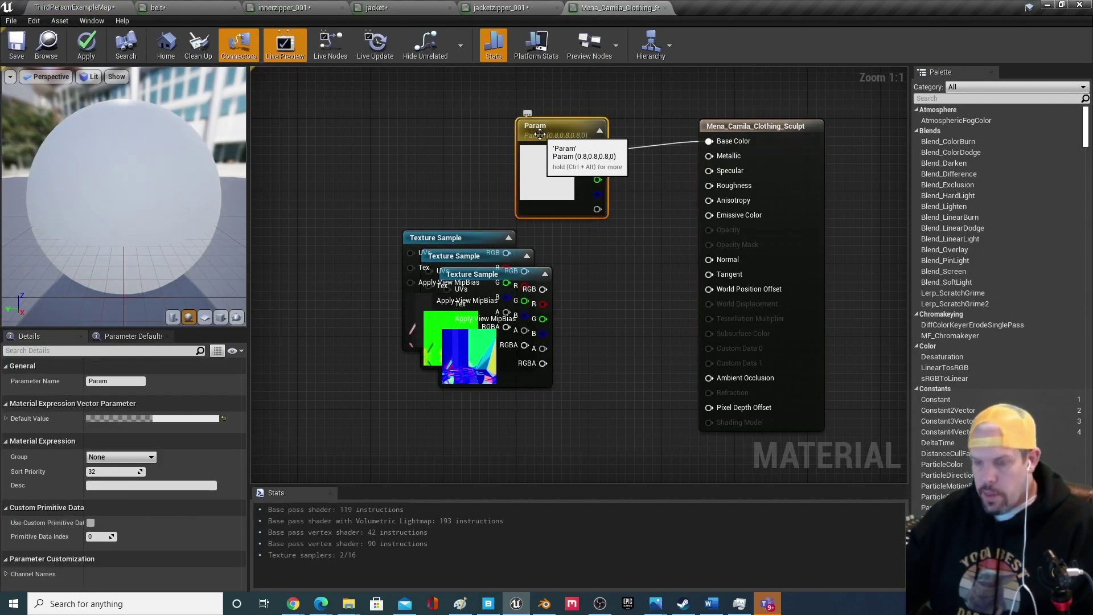
{"action": "key", "text": "Delete"}
{"action": "left_click_drag", "start_coordinate": [470, 238], "coordinate": [467, 121]}
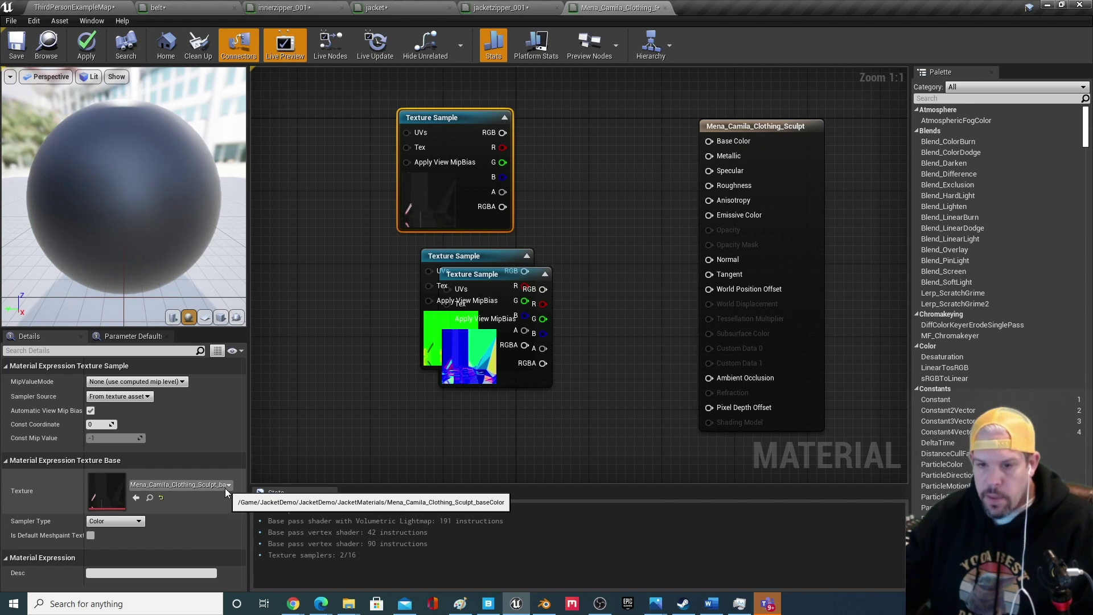
{"action": "left_click_drag", "start_coordinate": [503, 132], "coordinate": [710, 140]}
{"action": "left_click_drag", "start_coordinate": [504, 286], "coordinate": [719, 261]}
{"action": "left_click", "coordinate": [481, 259]}
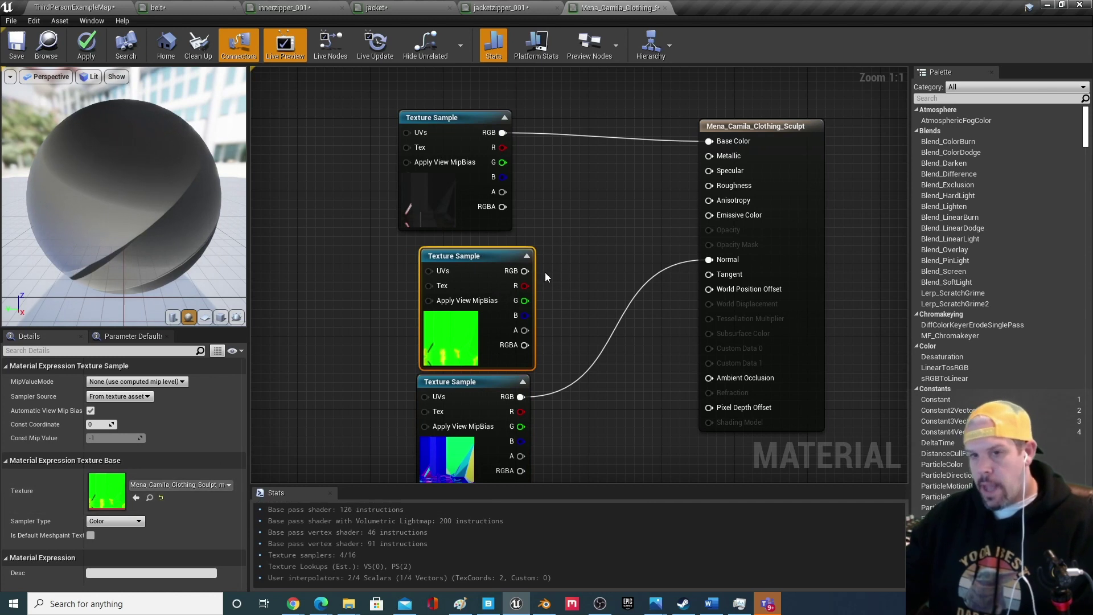
{"action": "mouse_move", "coordinate": [525, 271]}
{"action": "left_mouse_down"}
{"action": "mouse_move", "coordinate": [641, 221]}
{"action": "mouse_move", "coordinate": [712, 156]}
{"action": "left_mouse_up"}
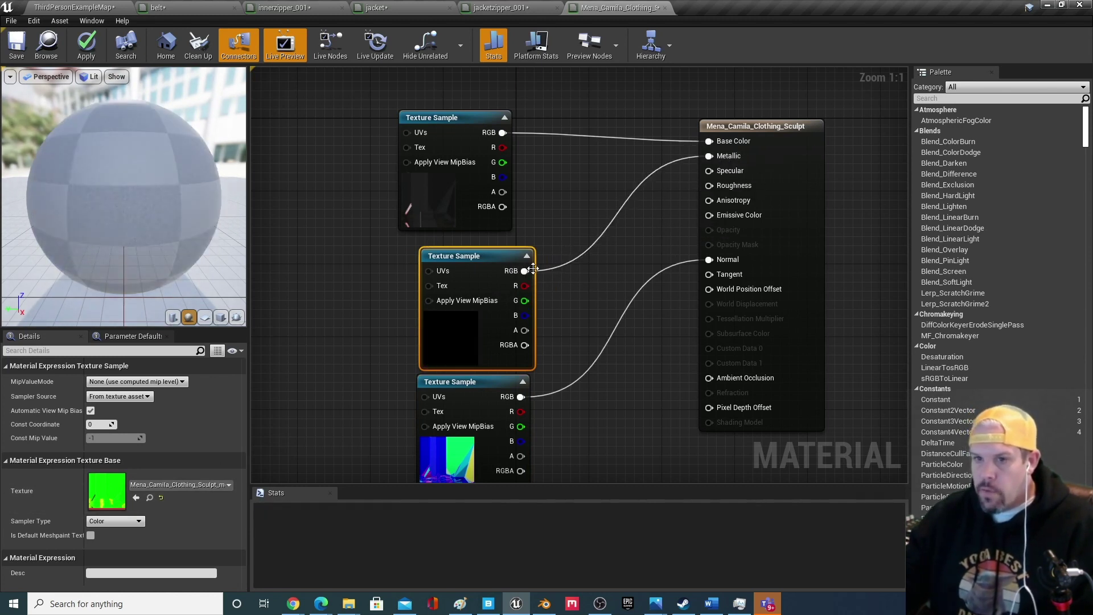
{"action": "left_click_drag", "start_coordinate": [684, 199], "coordinate": [710, 186]}
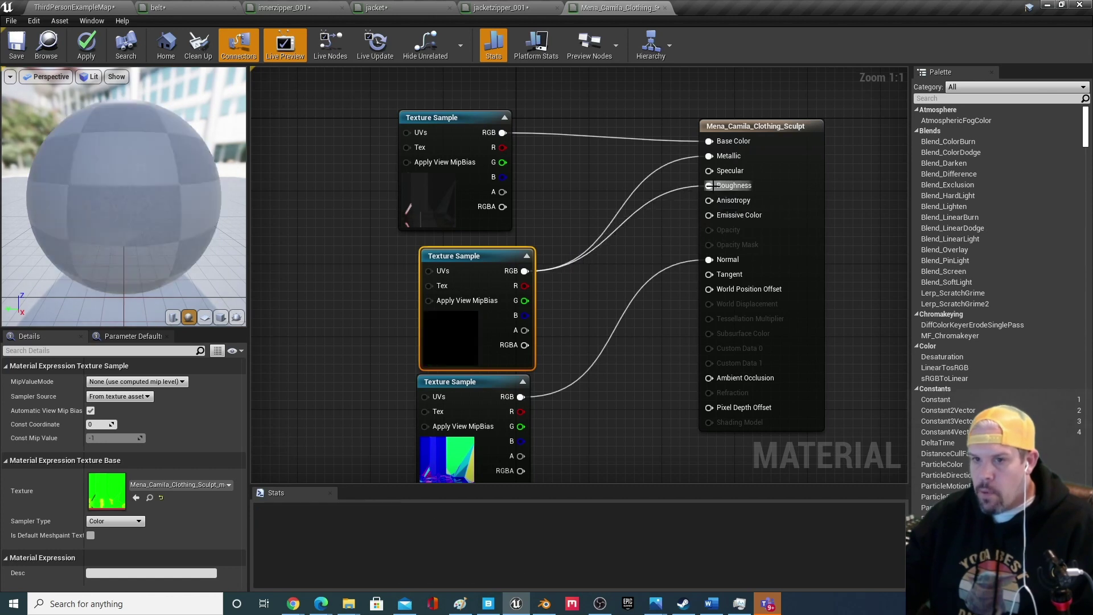
{"action": "left_click", "coordinate": [86, 44]}
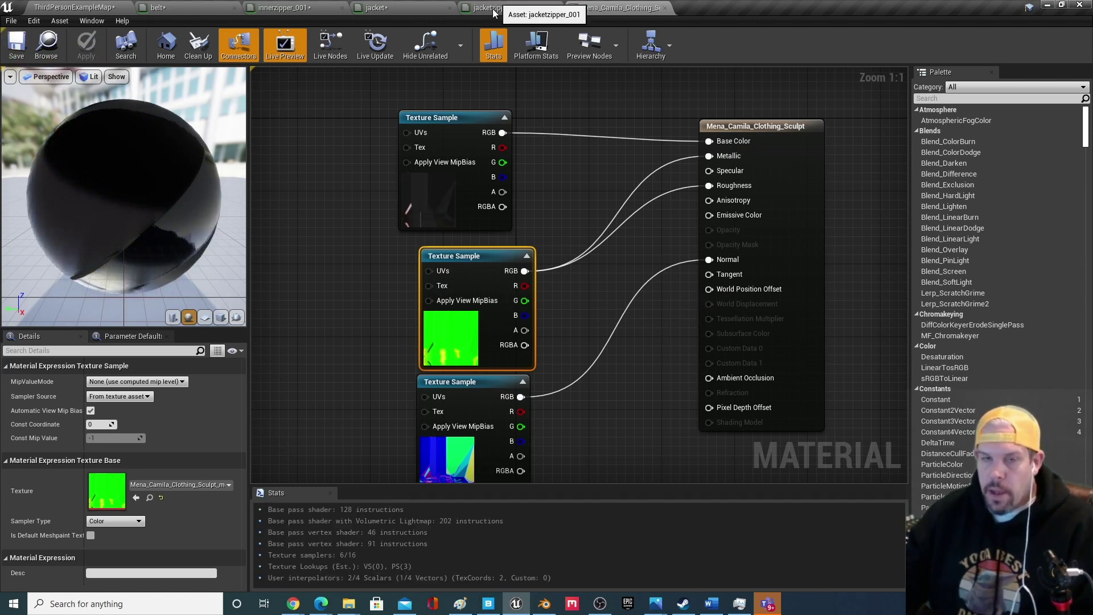
Wire jacketzipper_001's textures into Base Color, Metallic, Roughness and Normal and save it.
{"action": "left_click", "coordinate": [526, 6]}
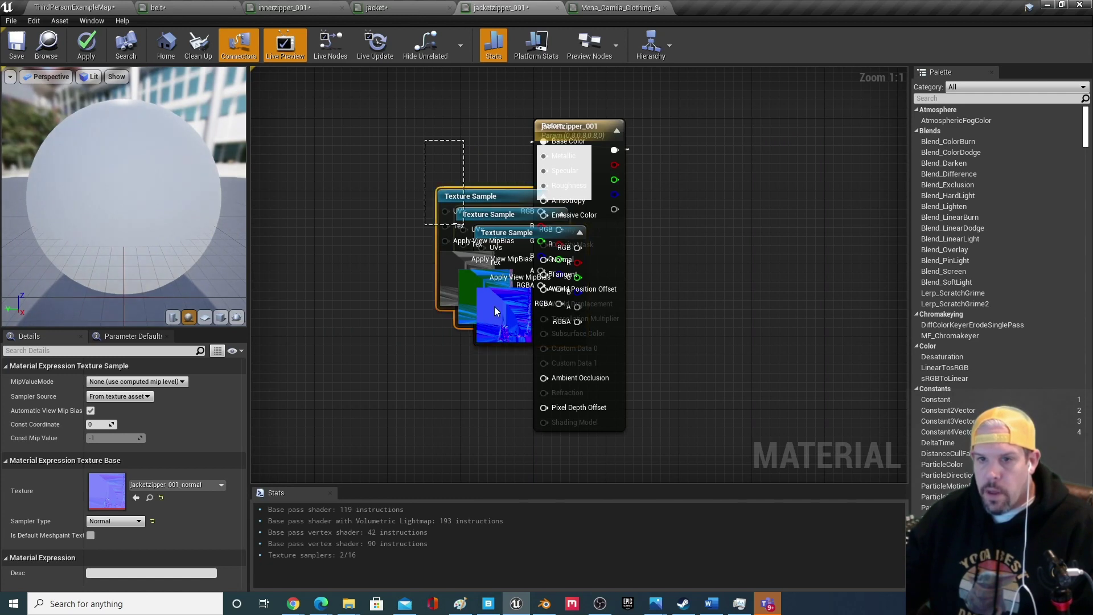
{"action": "left_click_drag", "start_coordinate": [494, 311], "coordinate": [496, 314]}
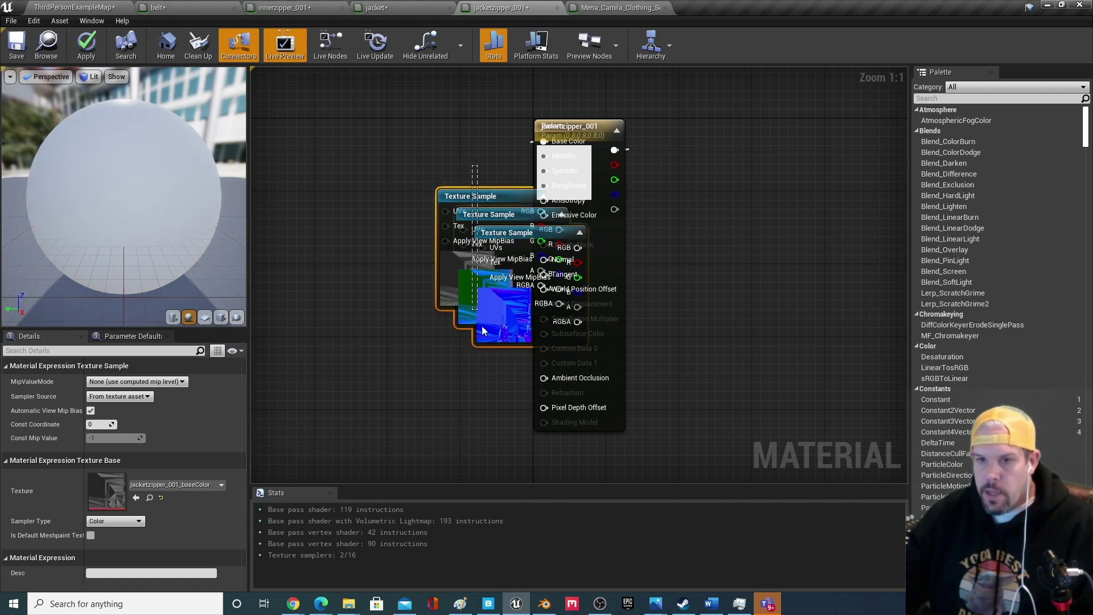
{"action": "left_click_drag", "start_coordinate": [515, 242], "coordinate": [369, 272]}
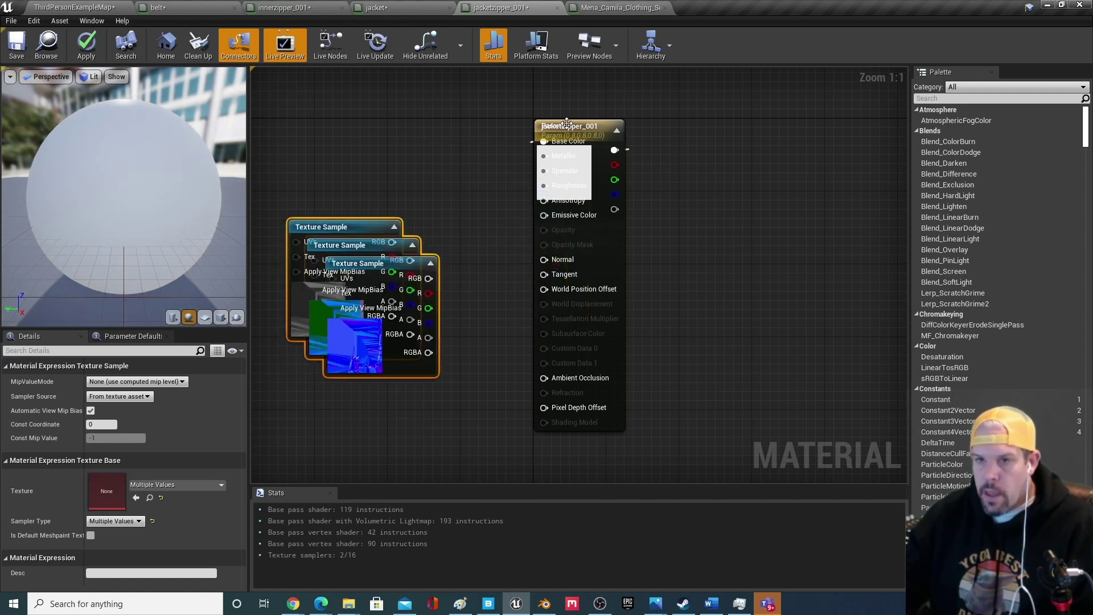
{"action": "left_click_drag", "start_coordinate": [572, 126], "coordinate": [690, 106]}
{"action": "left_click", "coordinate": [575, 127]}
{"action": "key", "text": "Delete"}
{"action": "left_click_drag", "start_coordinate": [428, 278], "coordinate": [663, 260]}
{"action": "left_click_drag", "start_coordinate": [427, 264], "coordinate": [662, 176]}
{"action": "left_click_drag", "start_coordinate": [529, 369], "coordinate": [663, 146]}
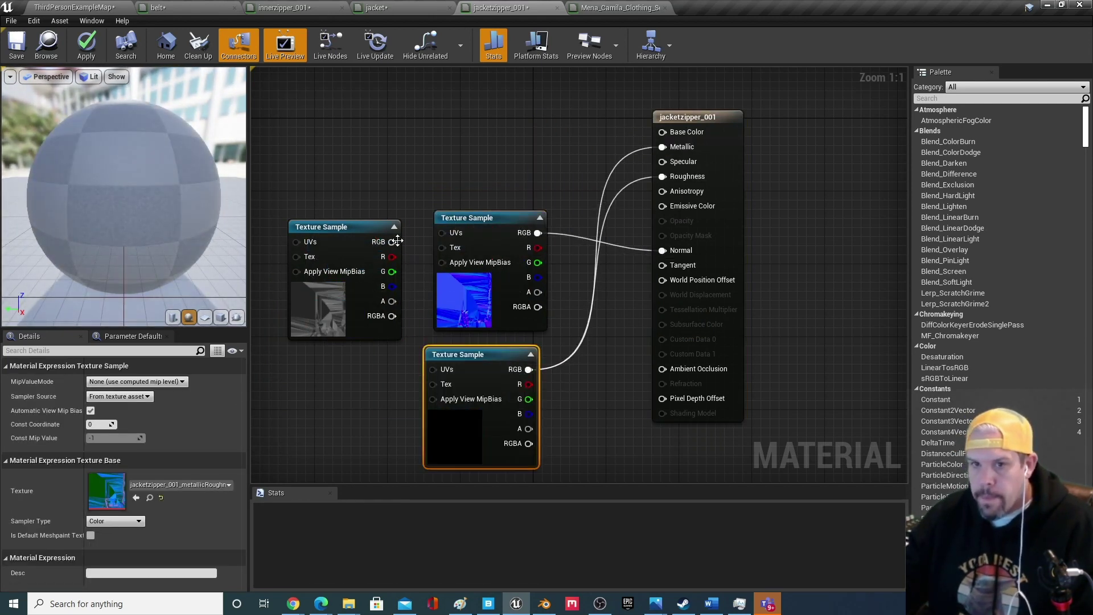
{"action": "left_click_drag", "start_coordinate": [391, 242], "coordinate": [663, 131]}
{"action": "key", "text": "ctrl+s"}
Remove the jacket material's Param node, wire its base colour and normal textures, and apply.
{"action": "left_click", "coordinate": [418, 5]}
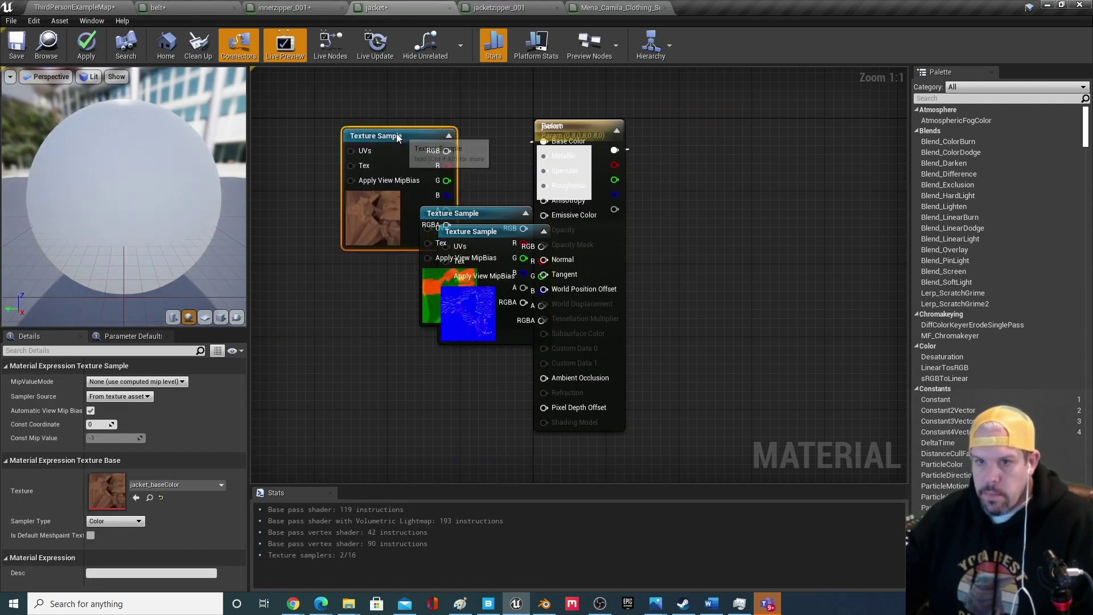
{"action": "left_click", "coordinate": [548, 127]}
{"action": "key", "text": "Delete"}
{"action": "left_click_drag", "start_coordinate": [541, 247], "coordinate": [734, 259]}
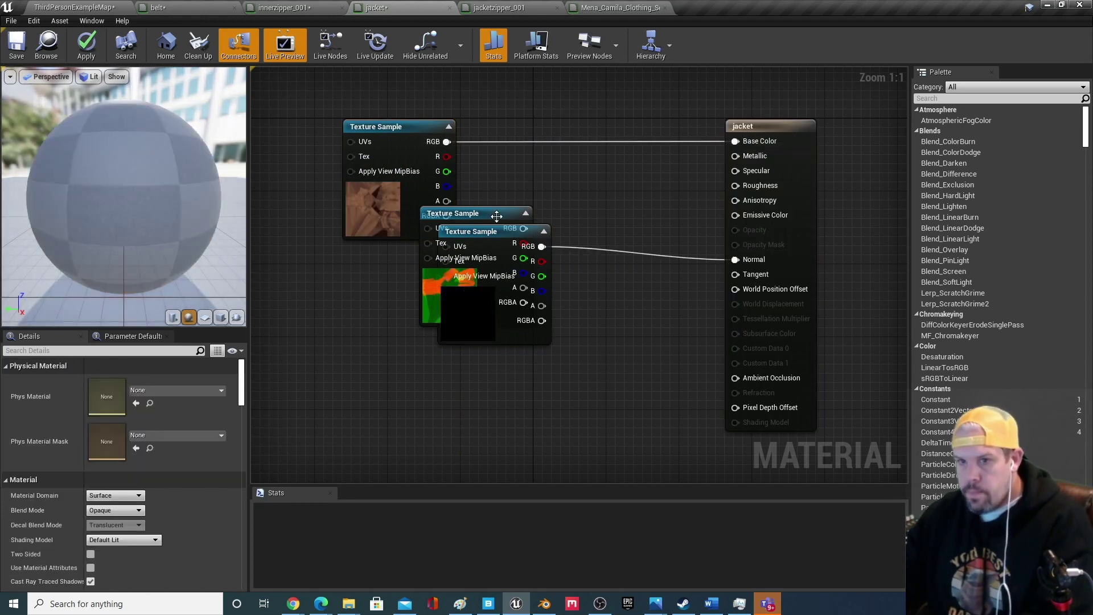
{"action": "left_click_drag", "start_coordinate": [471, 231], "coordinate": [458, 354]}
{"action": "left_click_drag", "start_coordinate": [523, 228], "coordinate": [734, 156]}
{"action": "left_click_drag", "start_coordinate": [447, 142], "coordinate": [734, 140]}
{"action": "left_click", "coordinate": [86, 46]}
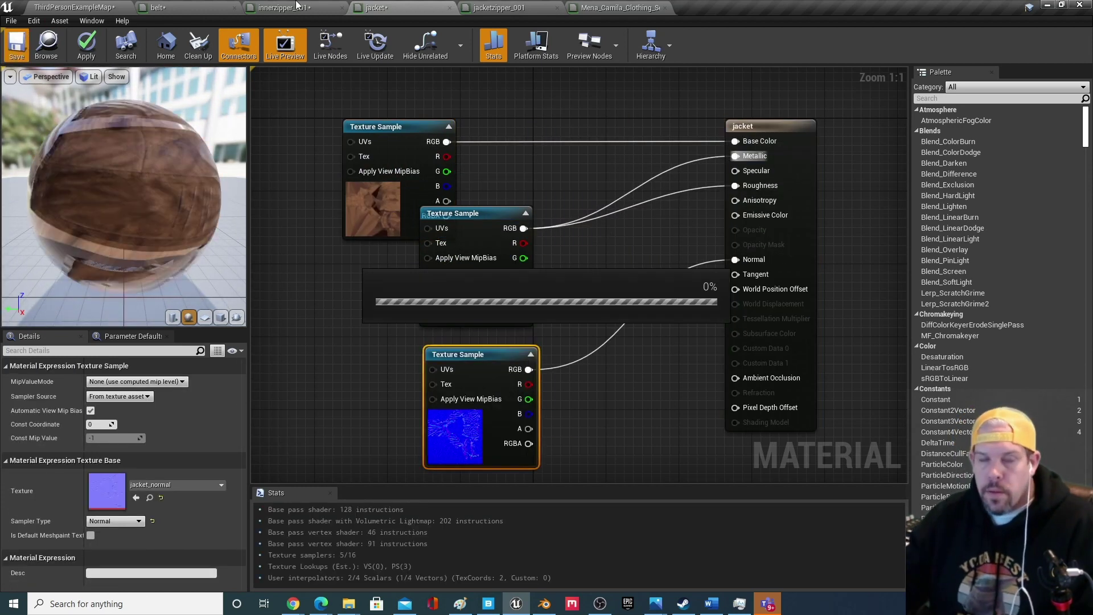
Wire innerzipper_001's textures into Metallic, Roughness and Normal and save it.
{"action": "left_click", "coordinate": [299, 6]}
{"action": "right_click", "coordinate": [527, 158]}
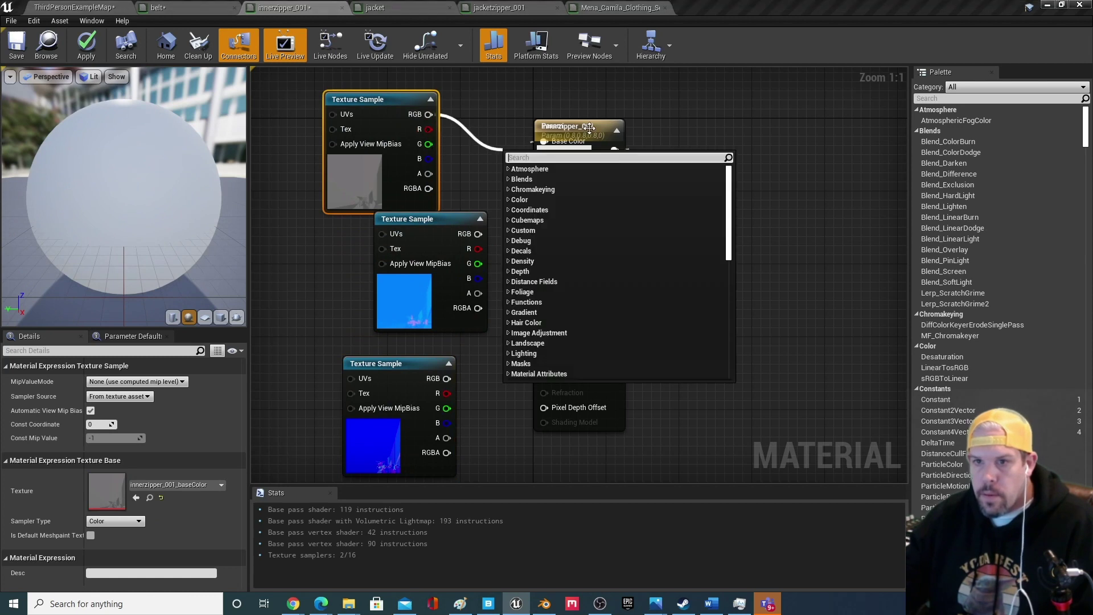
{"action": "left_click", "coordinate": [561, 127]}
{"action": "key", "text": "Delete"}
{"action": "left_click", "coordinate": [407, 219]}
{"action": "left_click_drag", "start_coordinate": [478, 234], "coordinate": [635, 185]}
{"action": "left_click_drag", "start_coordinate": [429, 115], "coordinate": [635, 141]}
{"action": "left_click_drag", "start_coordinate": [447, 378], "coordinate": [635, 260]}
{"action": "left_click", "coordinate": [16, 45]}
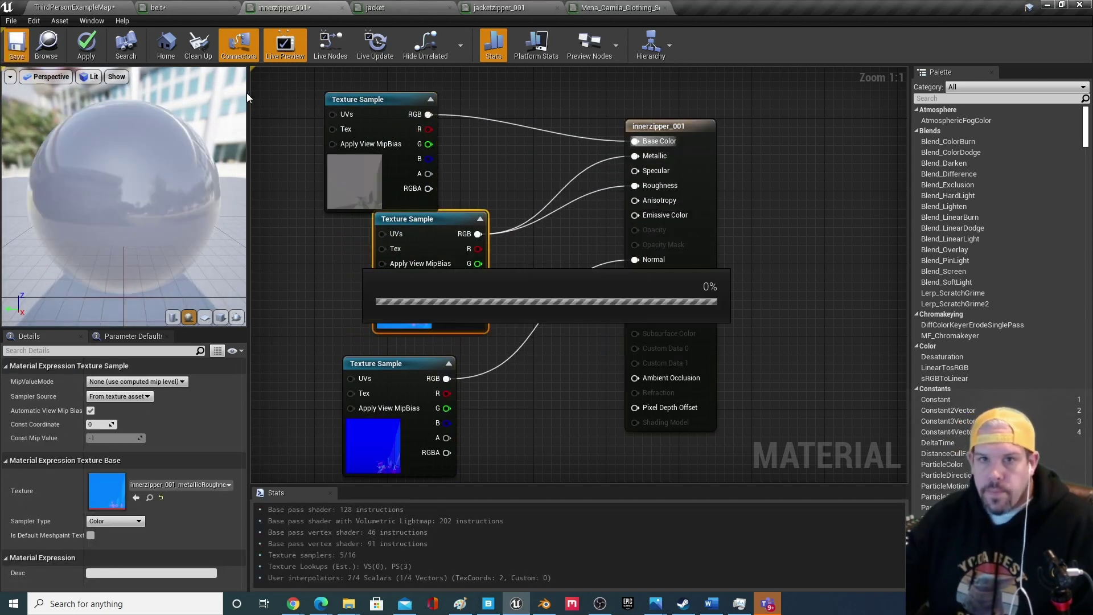
Wire the belt's textures into Base Color, Metallic, Roughness and Normal and save it.
{"action": "left_click", "coordinate": [151, 7]}
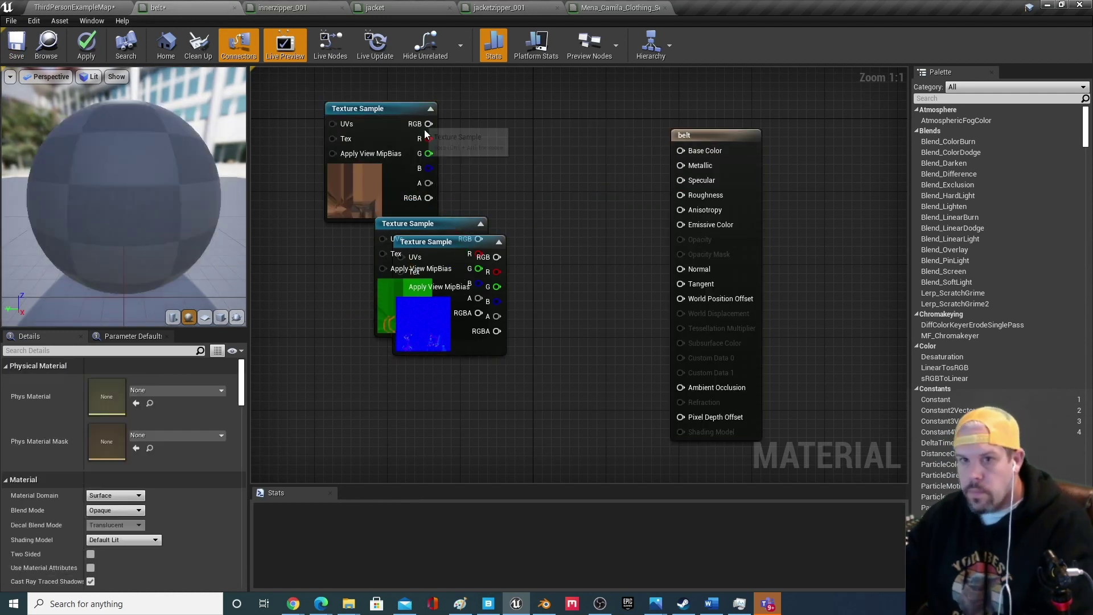
{"action": "left_click_drag", "start_coordinate": [428, 124], "coordinate": [680, 151]}
{"action": "left_click_drag", "start_coordinate": [687, 172], "coordinate": [681, 165]}
{"action": "left_click_drag", "start_coordinate": [478, 239], "coordinate": [681, 195]}
{"action": "left_click_drag", "start_coordinate": [483, 360], "coordinate": [681, 269]}
{"action": "left_click", "coordinate": [17, 44]}
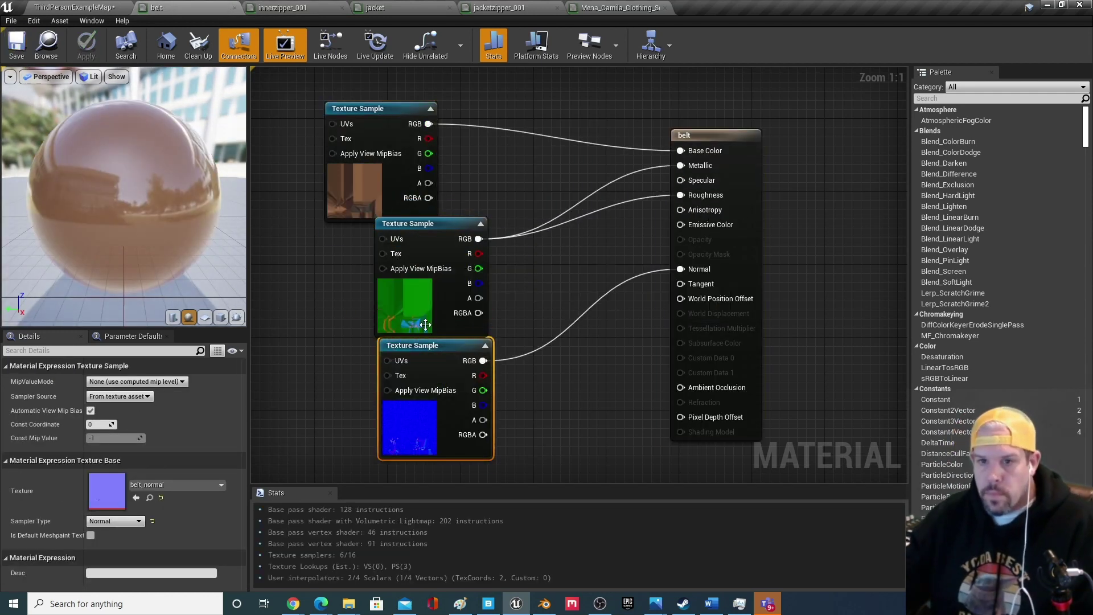
{"action": "left_click", "coordinate": [74, 8]}
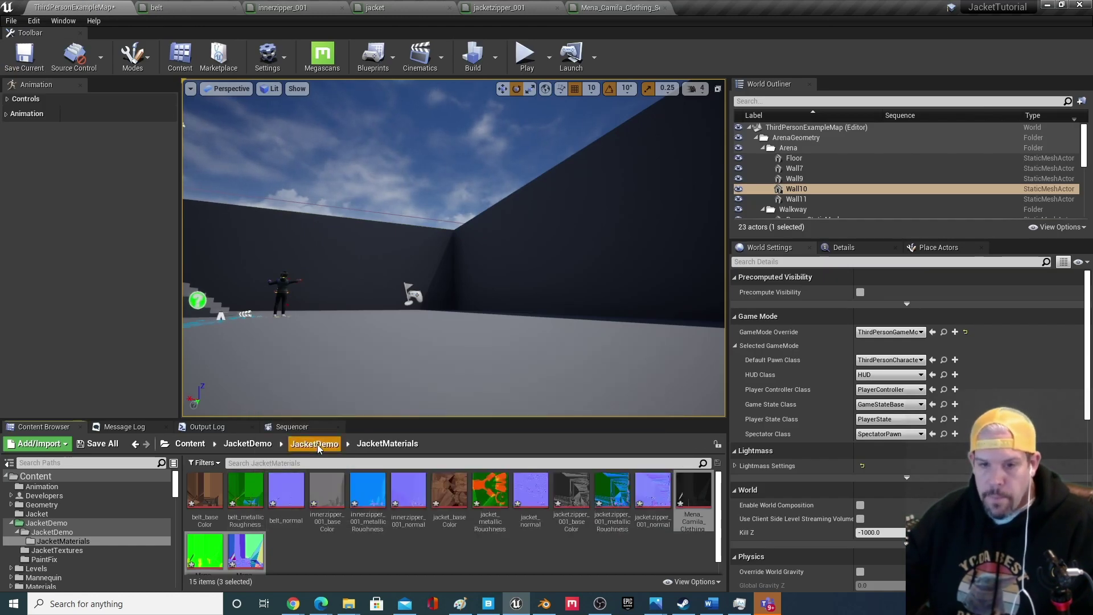
Create a material instance of belt named belt_Inst_Taro.
{"action": "left_click", "coordinate": [314, 443]}
{"action": "right_click", "coordinate": [246, 496]}
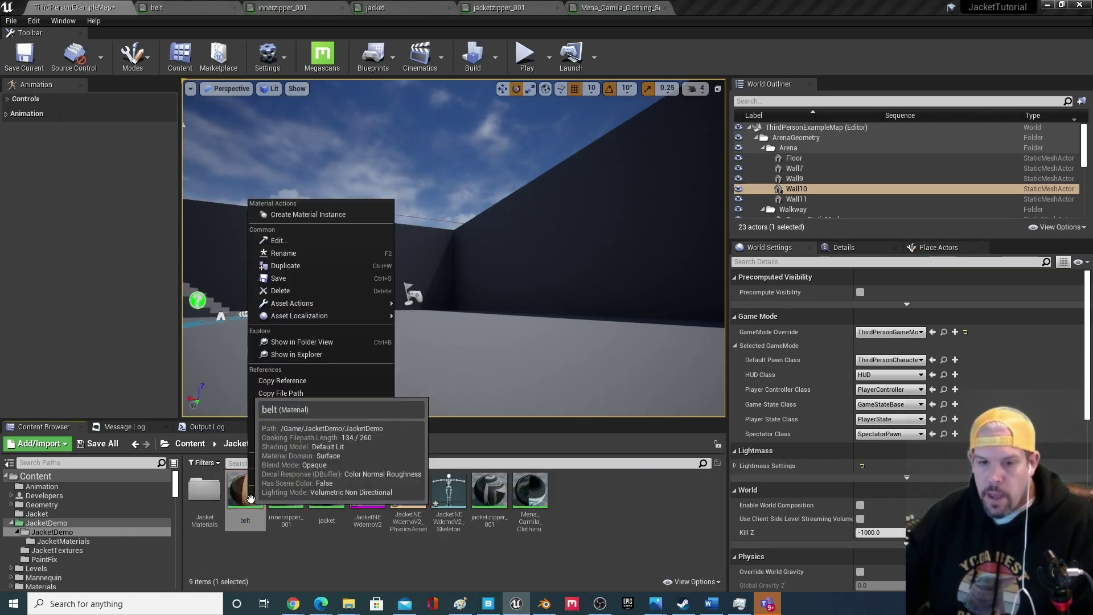
{"action": "left_click", "coordinate": [372, 216]}
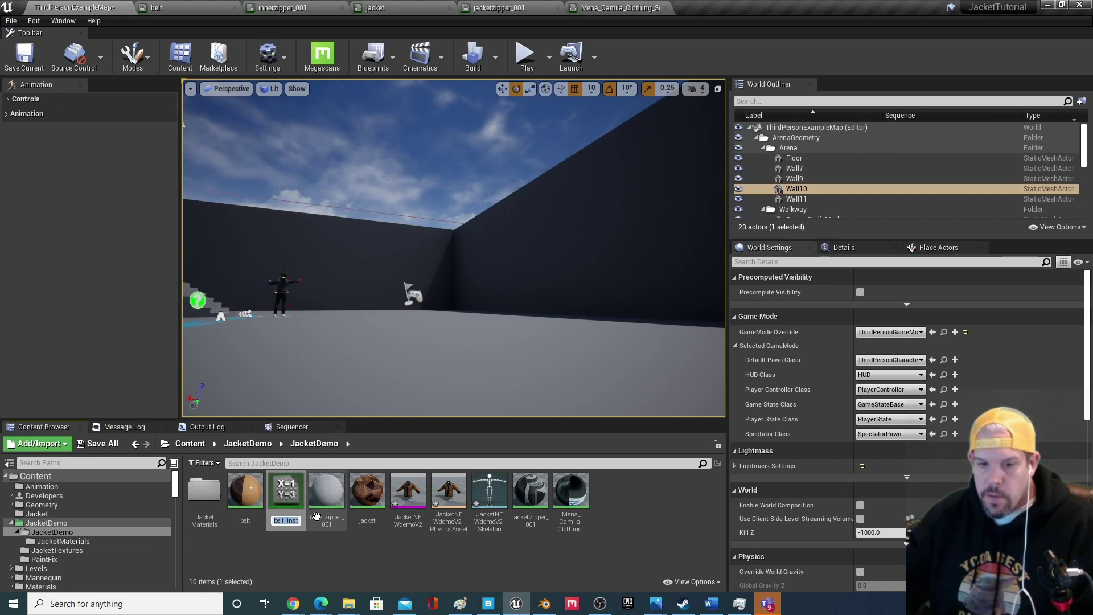
{"action": "key", "text": "Home"}
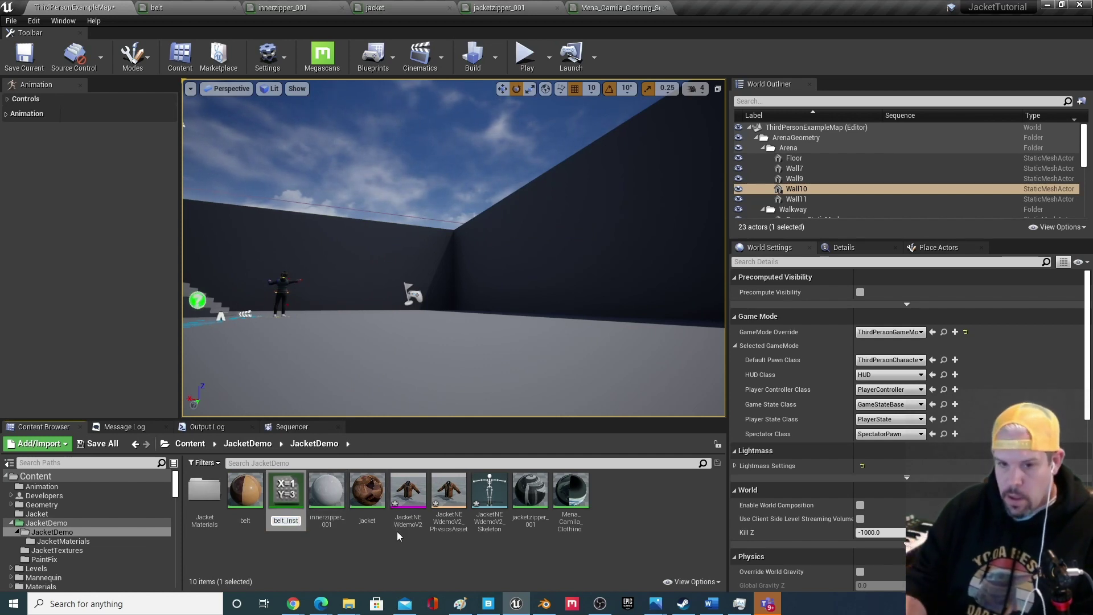
{"action": "key", "text": "End"}
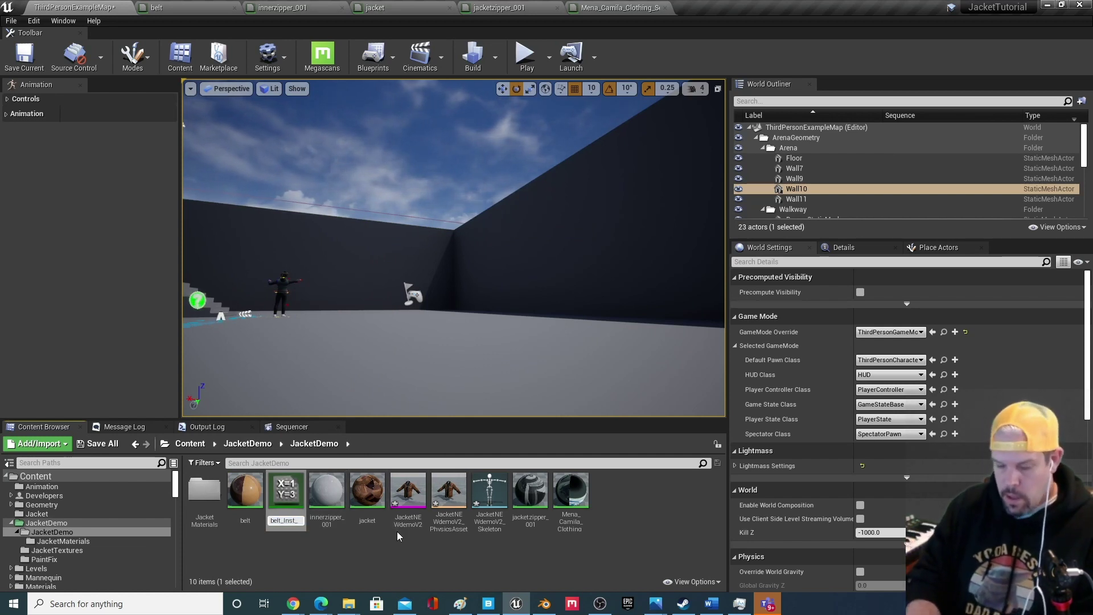
{"action": "type", "text": "_Taro"}
{"action": "key", "text": "Return"}
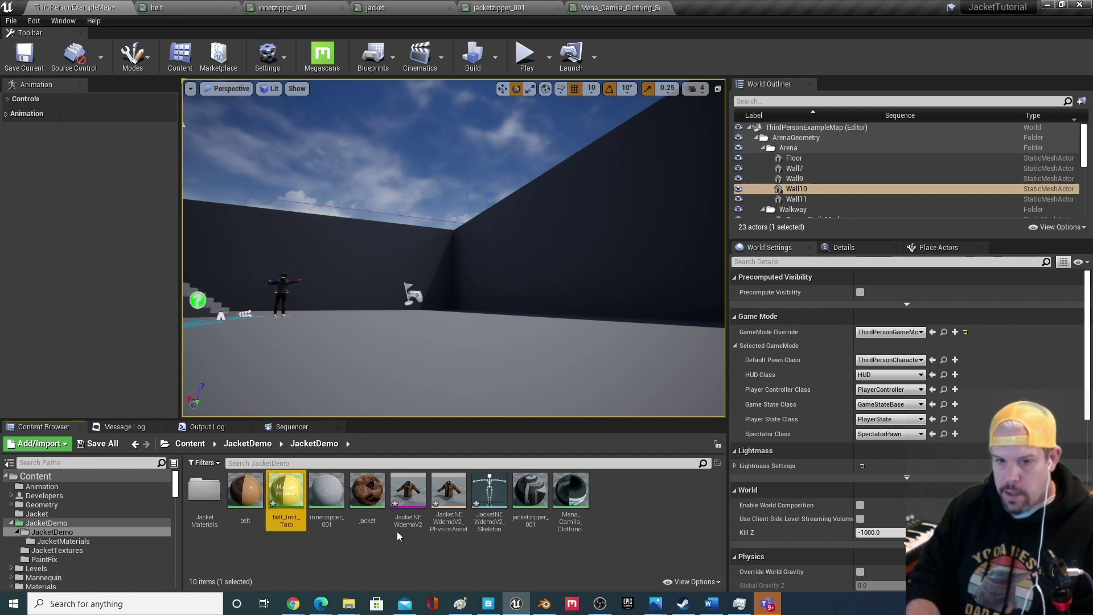
Create innerzipper_001_Inst_Taro and jacket_Inst_Taro material instances.
{"action": "right_click", "coordinate": [327, 490]}
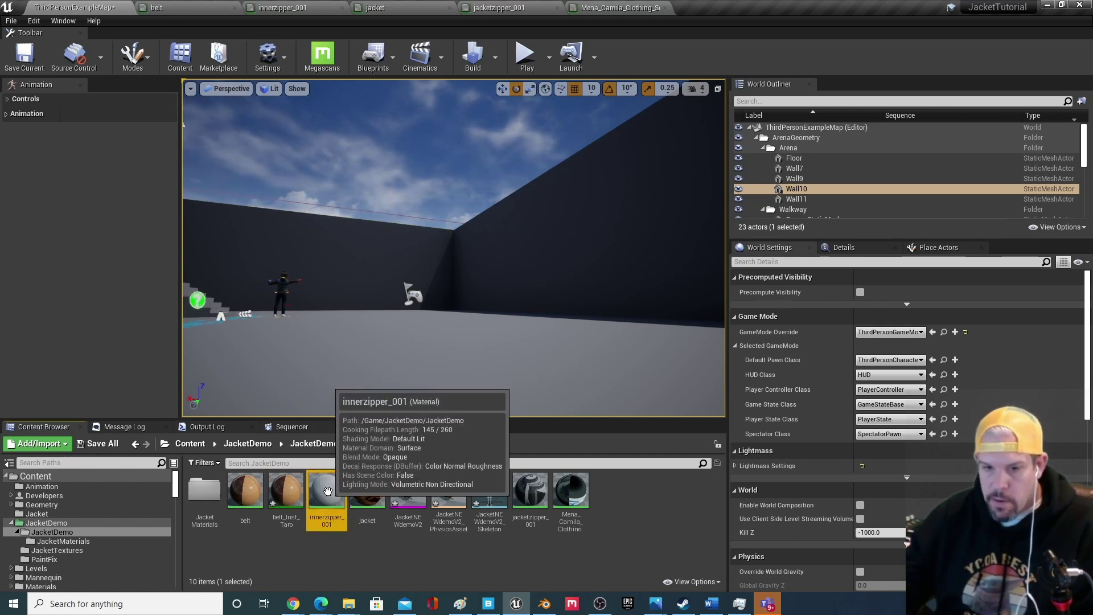
{"action": "left_click", "coordinate": [399, 207]}
{"action": "key", "text": "End"}
{"action": "type", "text": "_Taro"}
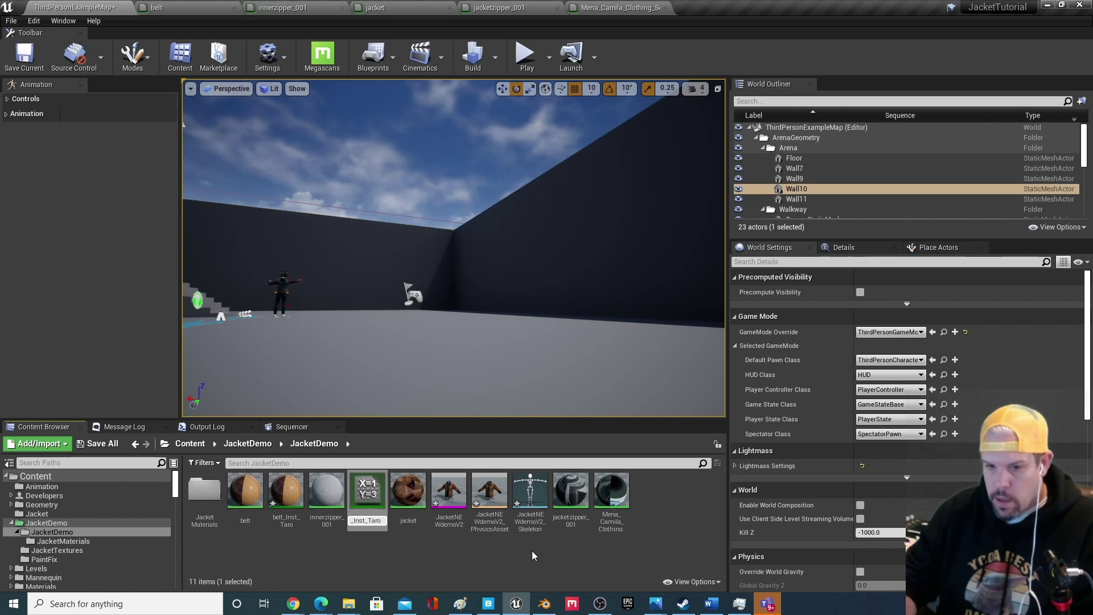
{"action": "key", "text": "Return"}
{"action": "right_click", "coordinate": [408, 490]}
{"action": "left_click", "coordinate": [450, 210]}
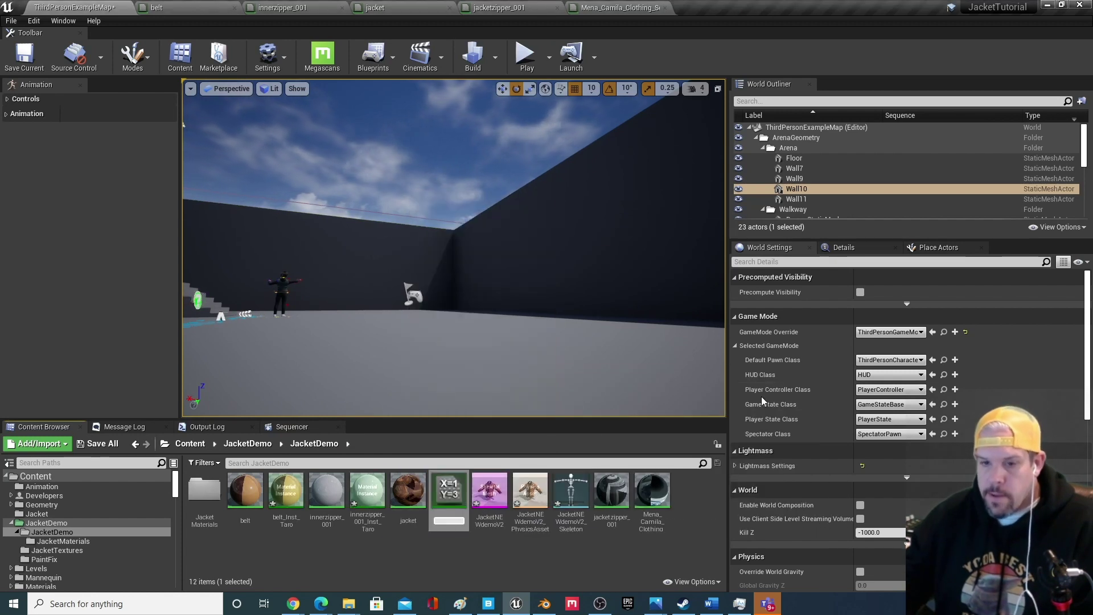
{"action": "type", "text": "_Taro"}
{"action": "key", "text": "Return"}
Create jacketzipper_001_Inst_Taro and start a Mena_Camila_Clothing material instance.
{"action": "right_click", "coordinate": [612, 489]}
{"action": "left_click", "coordinate": [655, 209]}
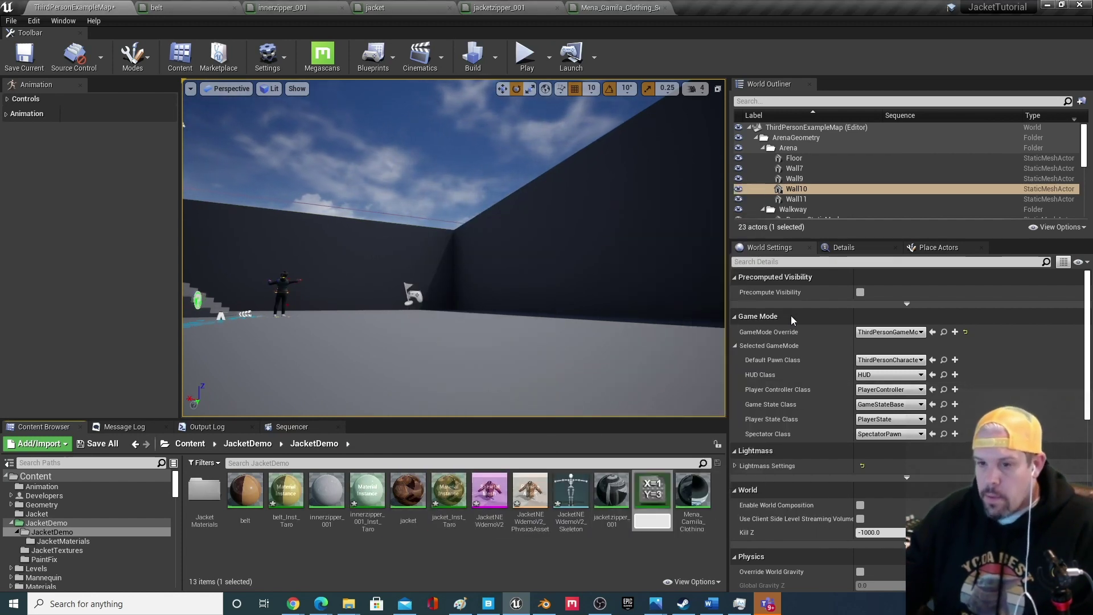
{"action": "key", "text": "End"}
{"action": "type", "text": "_Taro"}
{"action": "key", "text": "Return"}
{"action": "right_click", "coordinate": [693, 490]}
{"action": "left_click", "coordinate": [740, 206]}
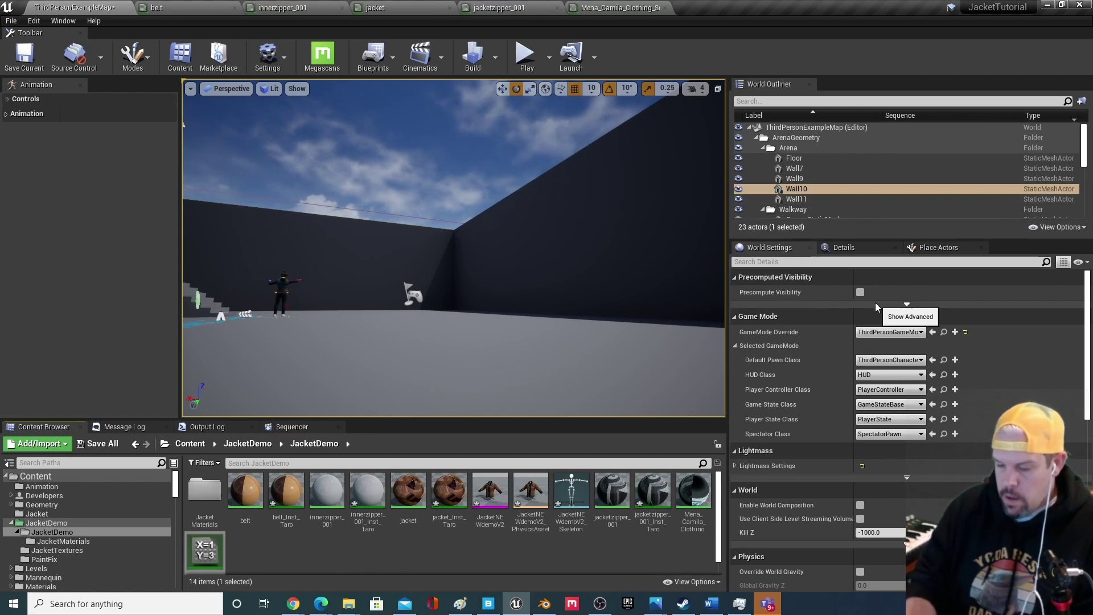
In JacketNEWdemoV2, assign belt_Inst_Taro to the belt slot and jacket_Inst_Taro to Element 1.
{"action": "double_click", "coordinate": [489, 482]}
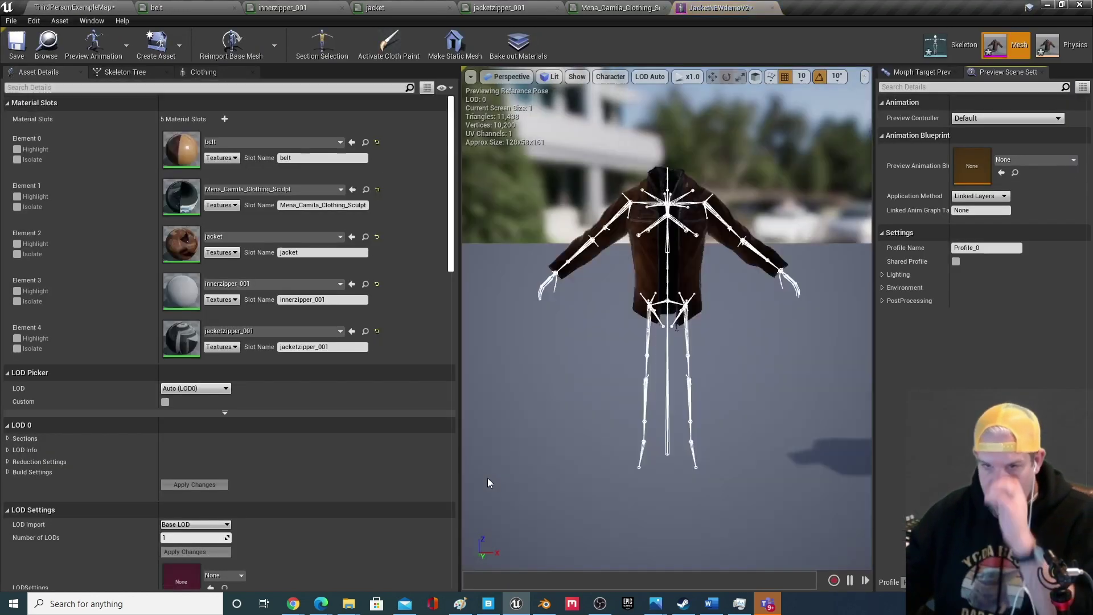
{"action": "left_click", "coordinate": [266, 142]}
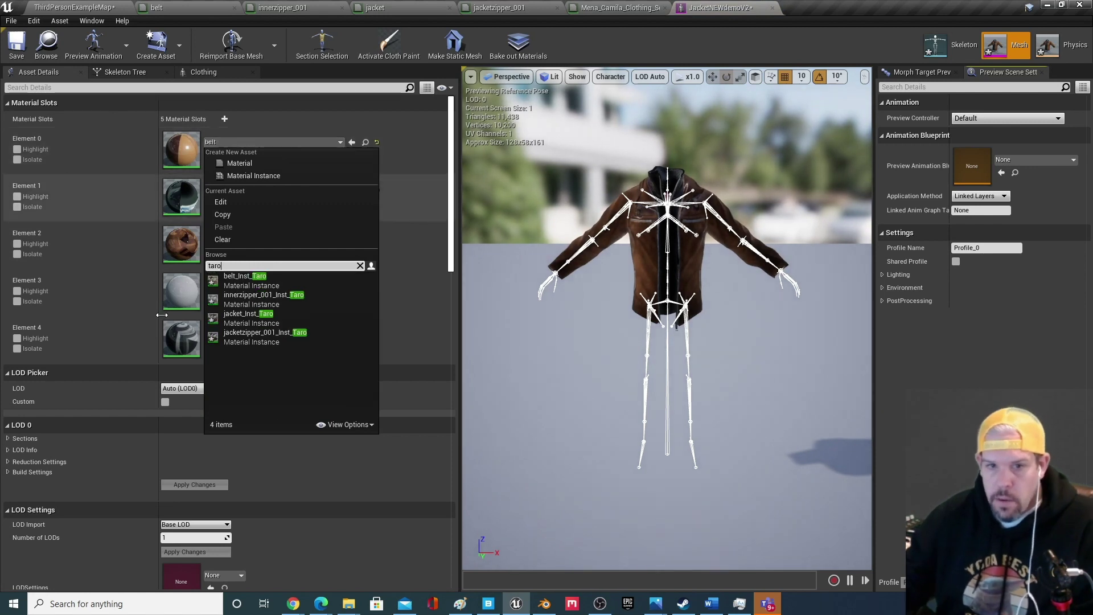
{"action": "left_click", "coordinate": [251, 274]}
{"action": "left_click", "coordinate": [279, 190]}
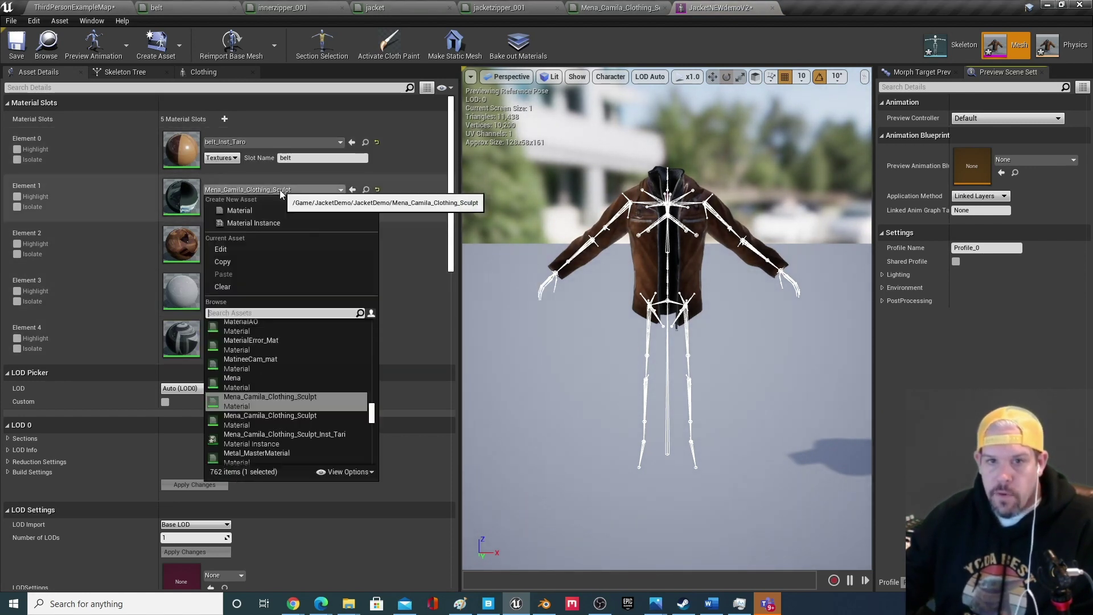
{"action": "type", "text": "taro"}
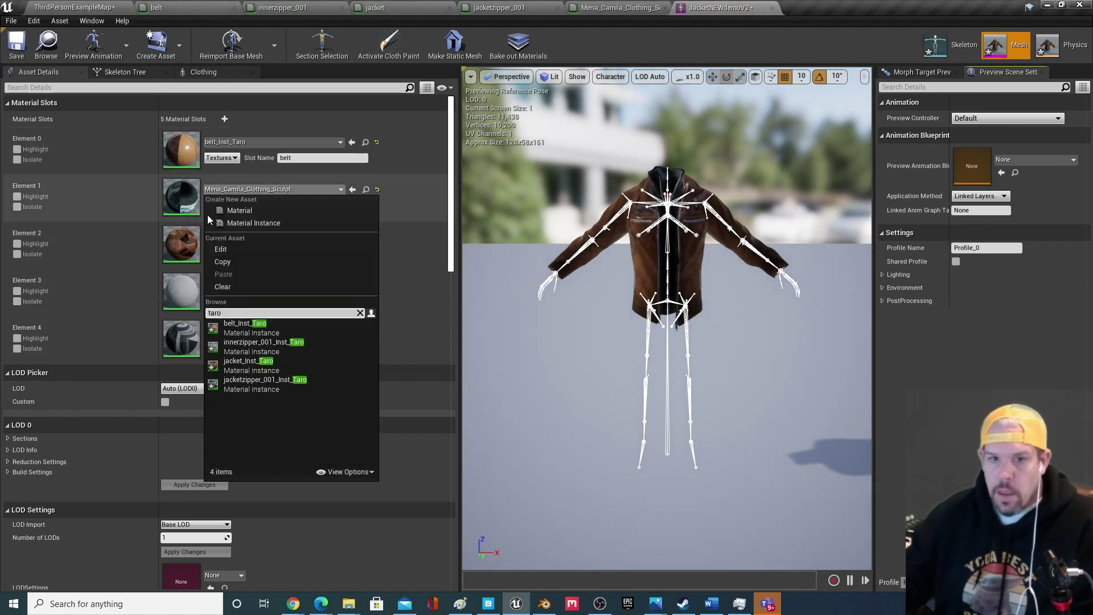
{"action": "left_click", "coordinate": [264, 326]}
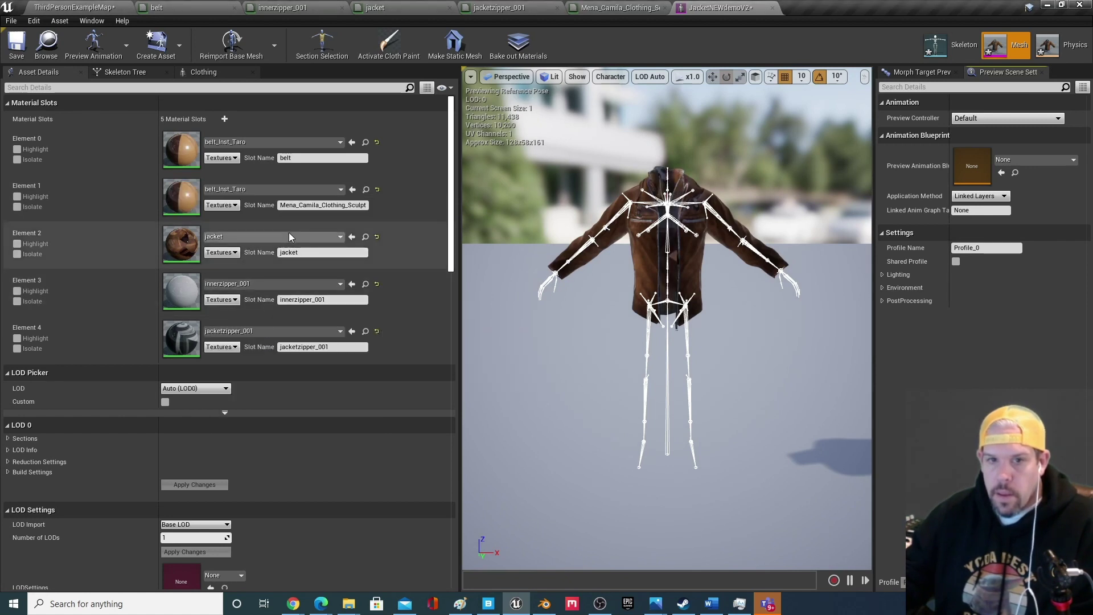
{"action": "left_click", "coordinate": [252, 193]}
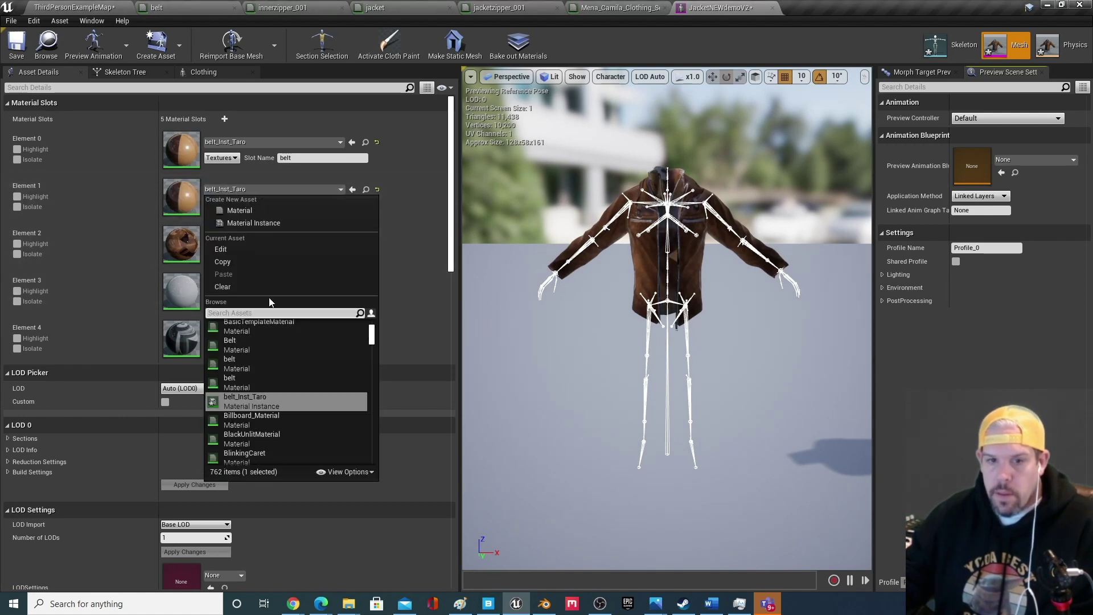
{"action": "left_click", "coordinate": [258, 192]}
{"action": "left_click", "coordinate": [259, 192]}
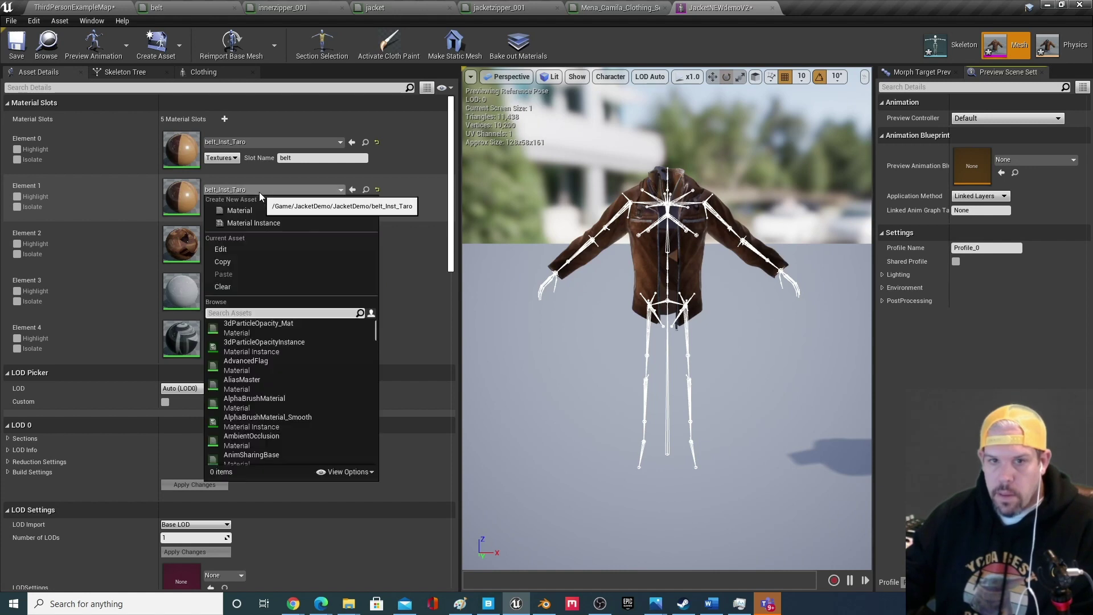
{"action": "type", "text": "taro"}
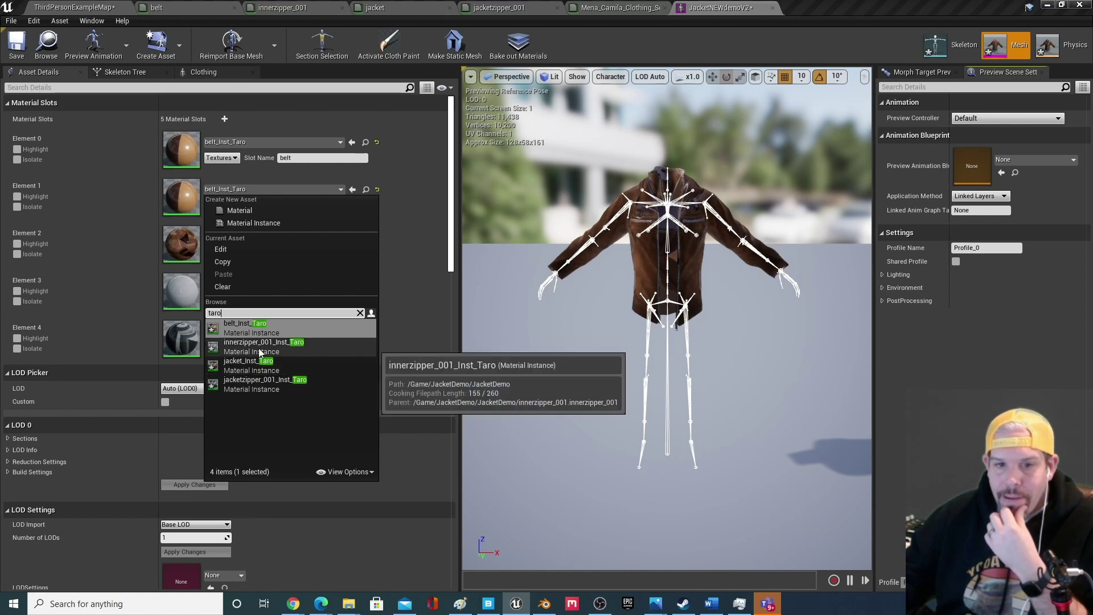
{"action": "left_click", "coordinate": [249, 365]}
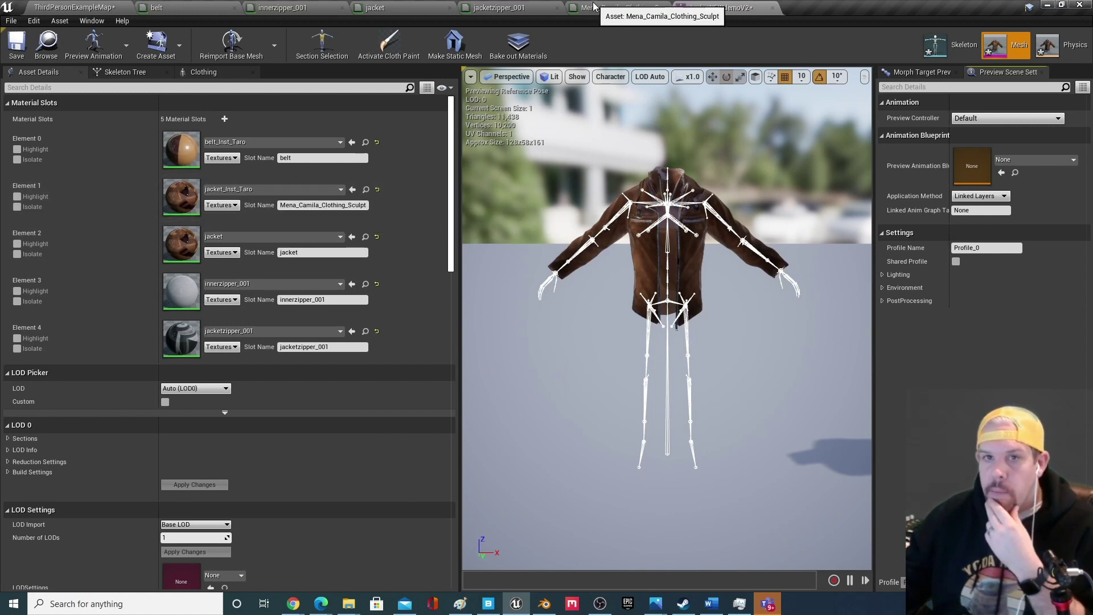
{"action": "left_click", "coordinate": [65, 7]}
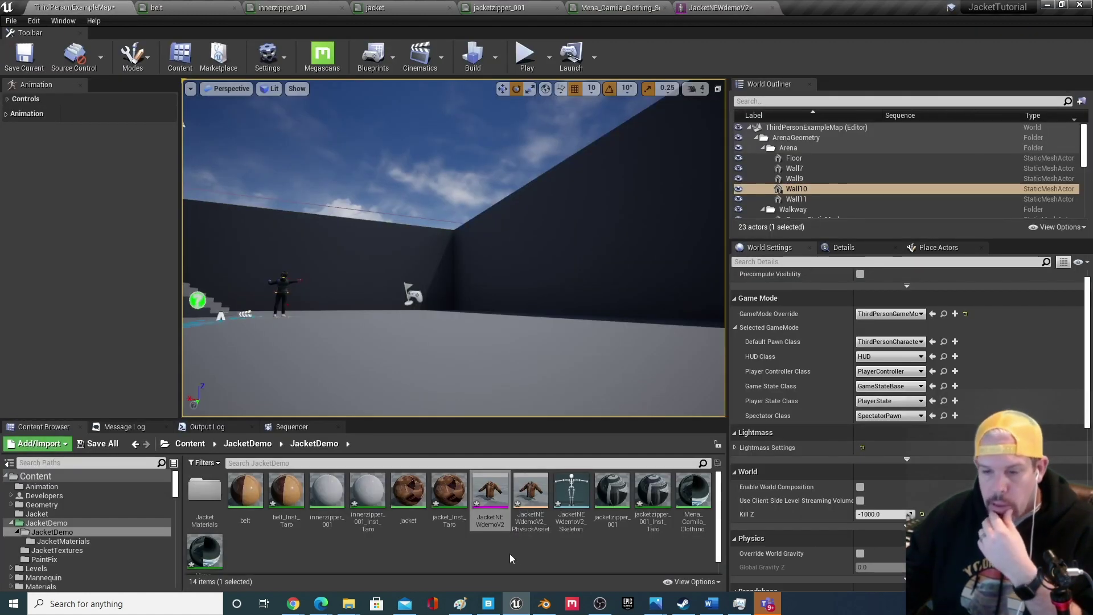
Correct the Mena_Camila_Clothing_Sculpt instance name to end in _Inst_Taro and open JacketNEWdemoV2.
{"action": "scroll", "coordinate": [249, 559], "scroll_direction": "down", "scroll_amount": 1}
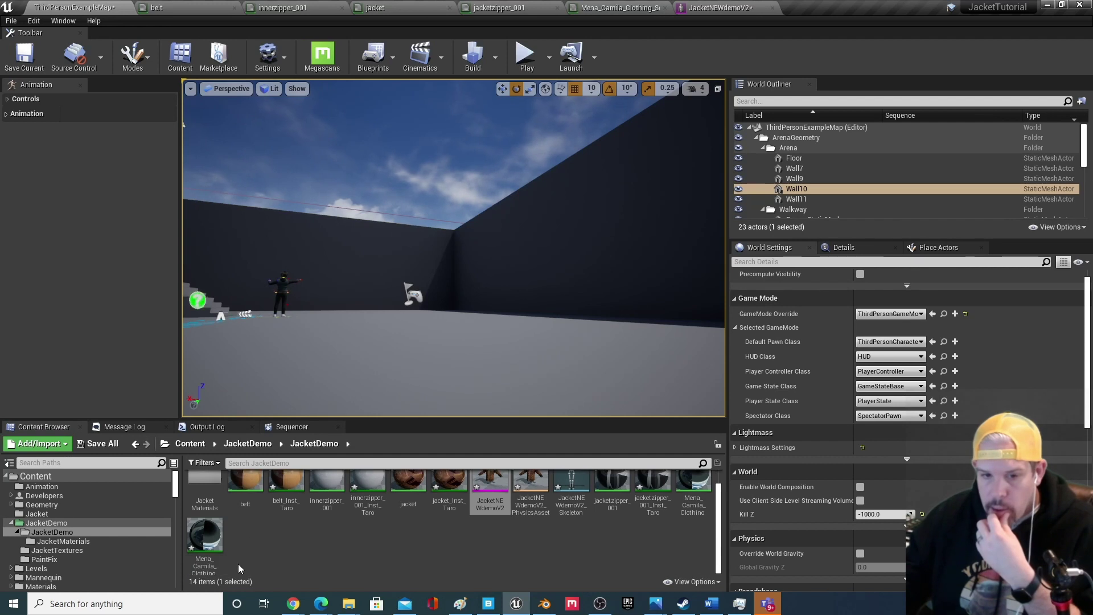
{"action": "left_click", "coordinate": [208, 555]}
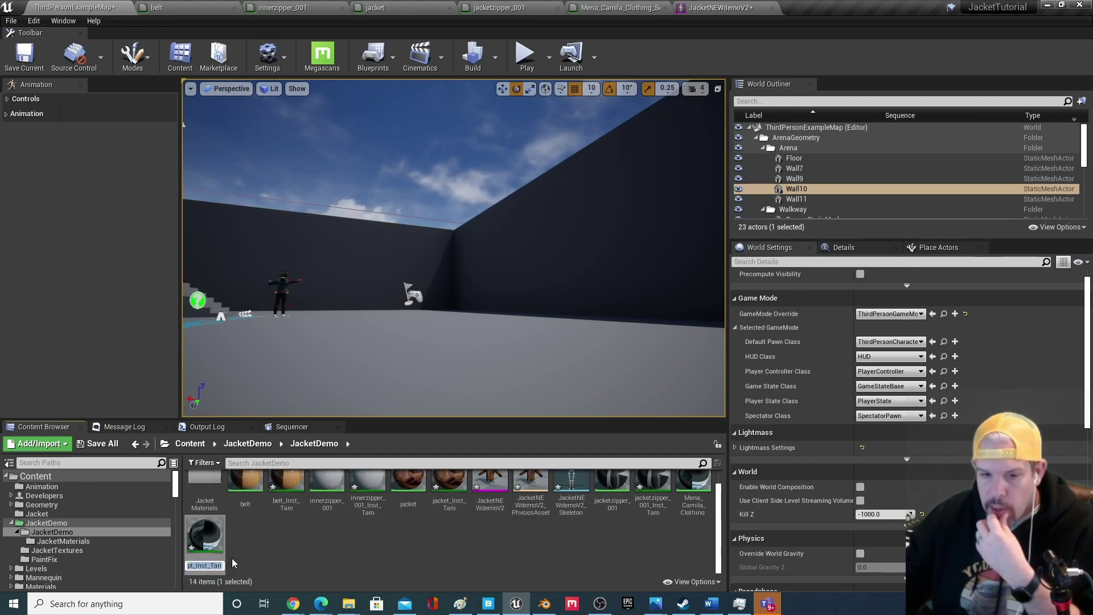
{"action": "key", "text": "End"}
{"action": "key", "text": "BackSpace"}
{"action": "type", "text": "o"}
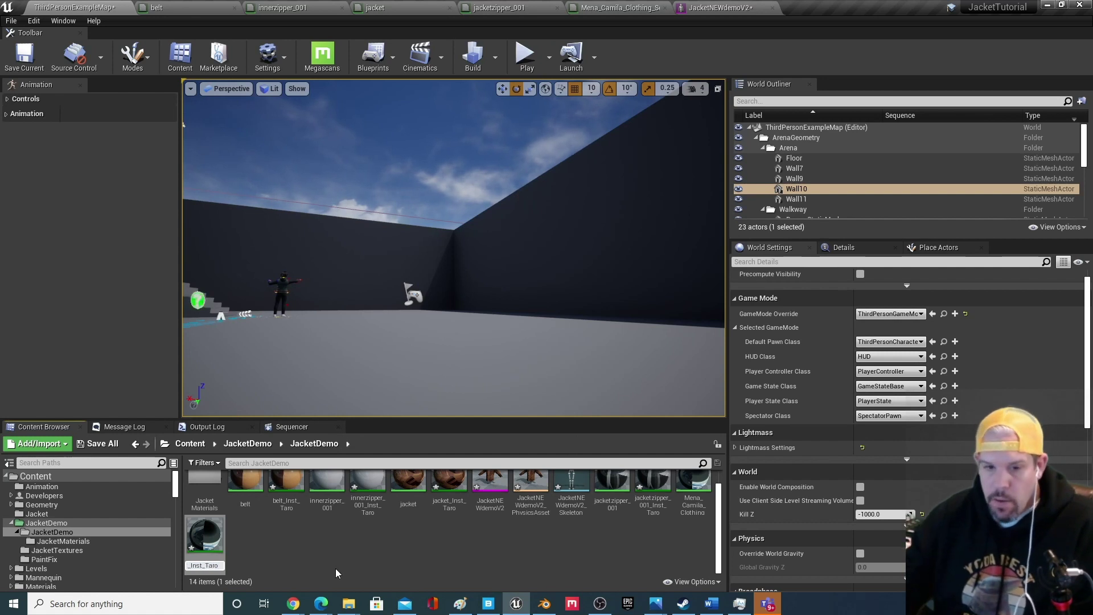
{"action": "key", "text": "Return"}
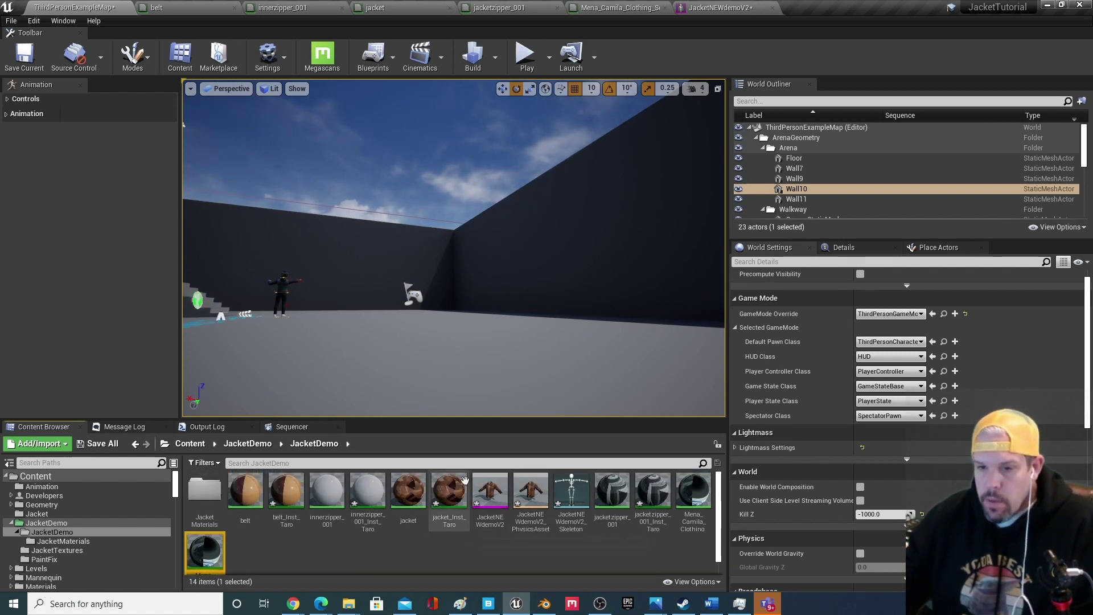
{"action": "double_click", "coordinate": [489, 491]}
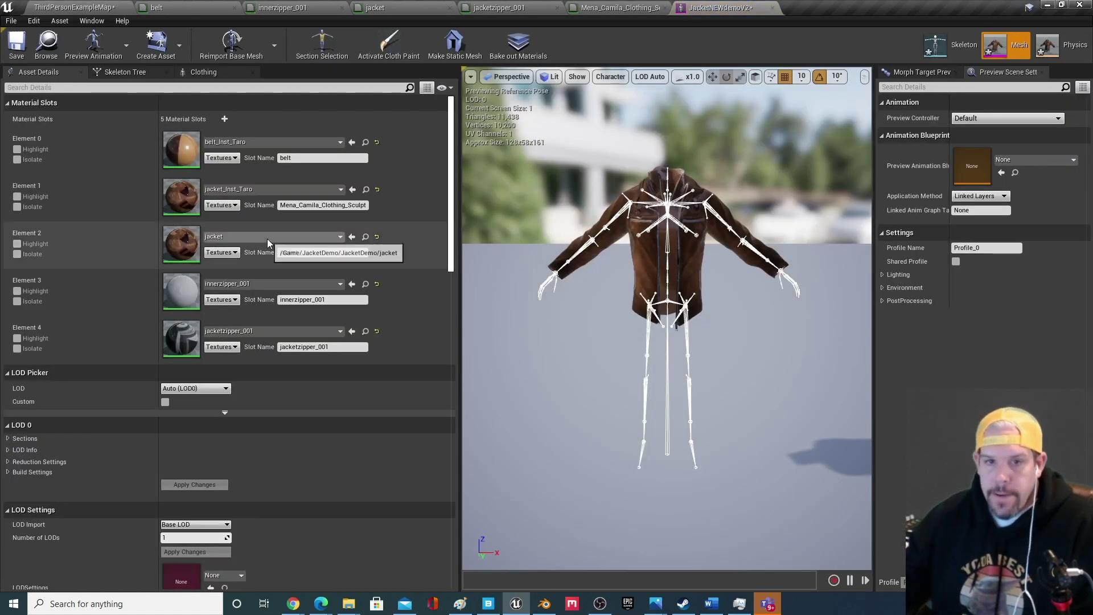
Assign jacket, Mena_Camila_Clothing_Sculpt and jacketzipper_001 _Inst_Taro instances to Elements 2, 1 and 4.
{"action": "left_click", "coordinate": [249, 235]}
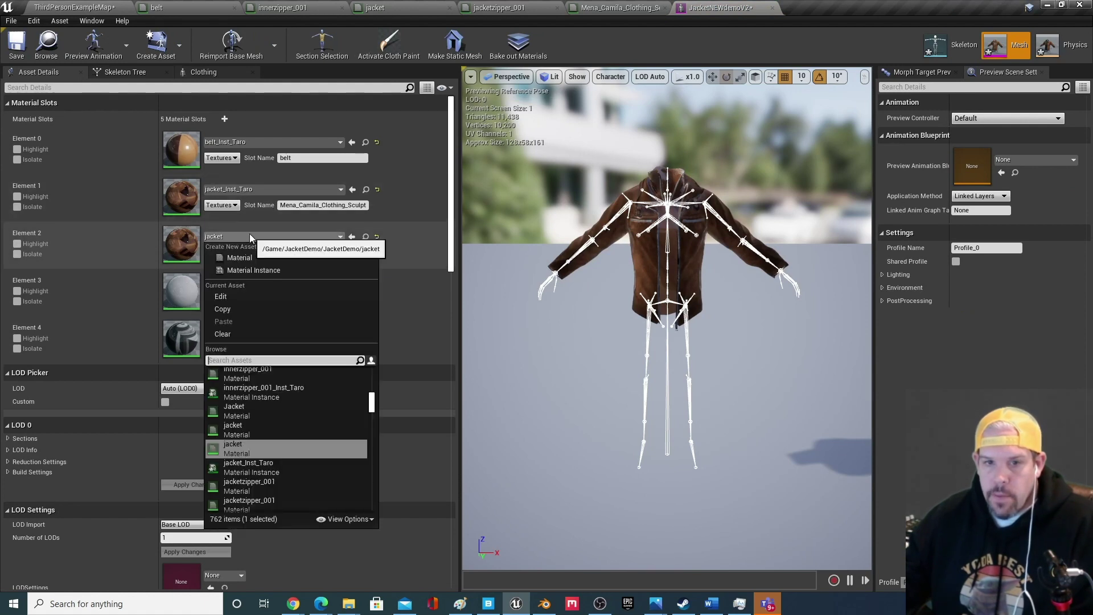
{"action": "type", "text": "taro"}
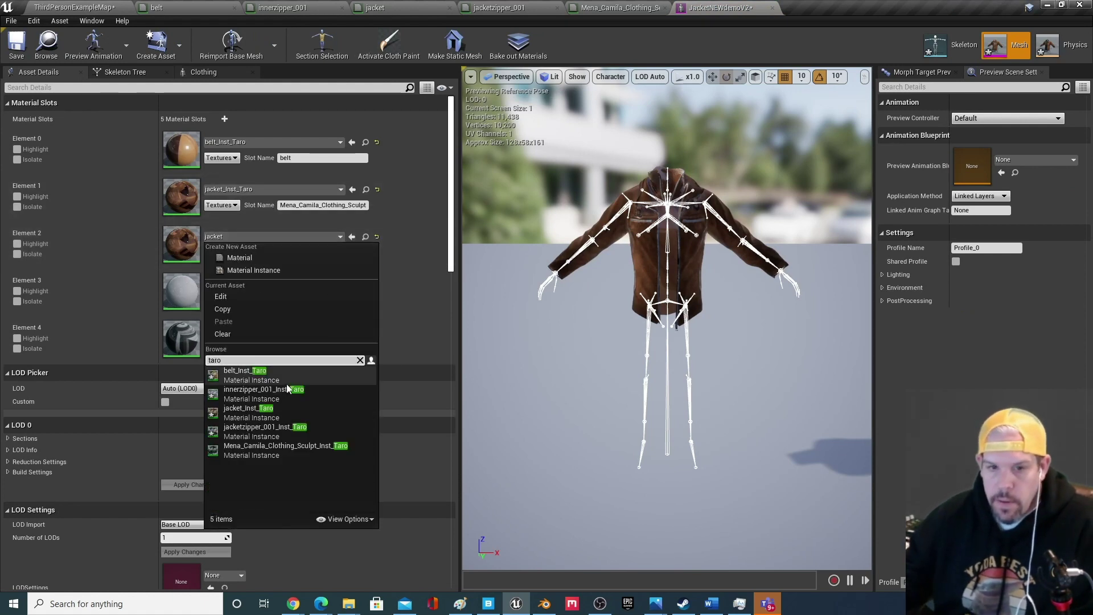
{"action": "left_click", "coordinate": [265, 406]}
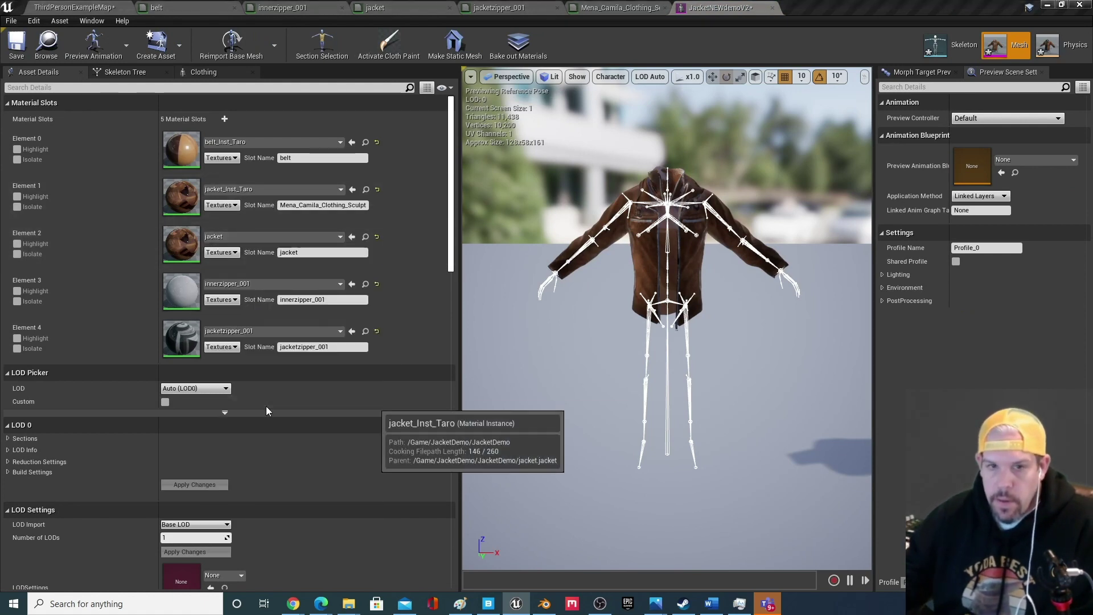
{"action": "left_click", "coordinate": [268, 190]}
{"action": "type", "text": "tar"}
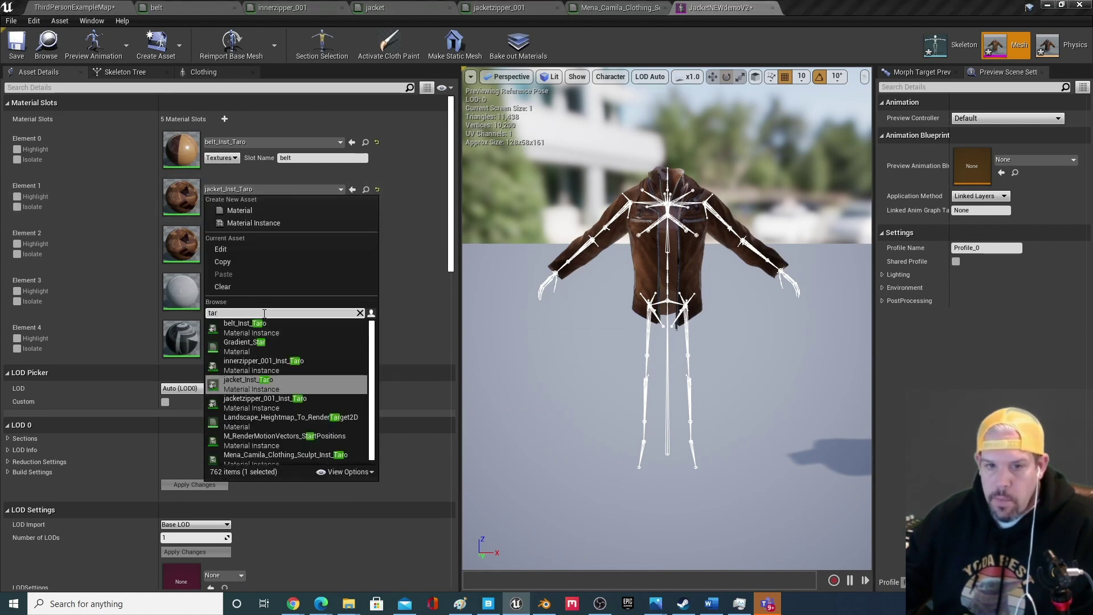
{"action": "left_click", "coordinate": [284, 453]}
{"action": "left_click", "coordinate": [267, 330]}
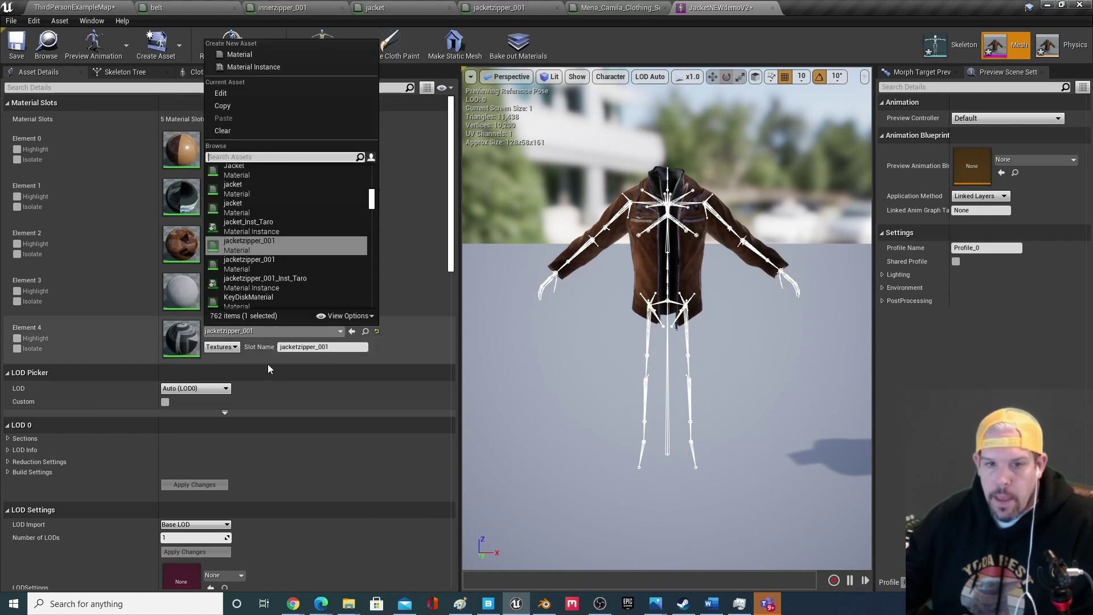
{"action": "left_click", "coordinate": [282, 279]}
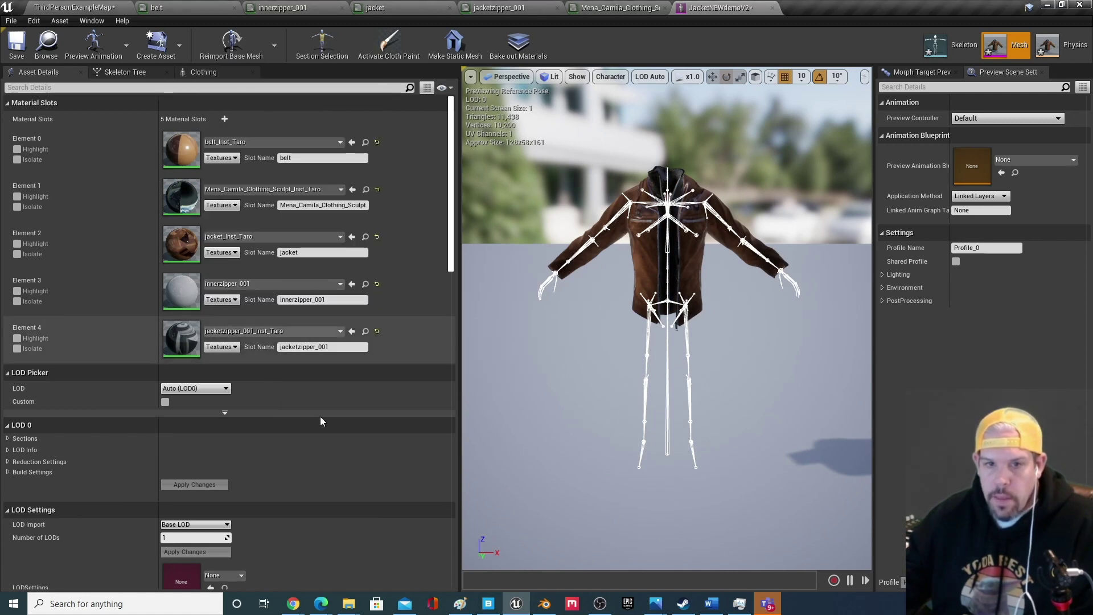
Save the JacketNEWdemoV2 mesh and return to the ThirdPersonExampleMap level.
{"action": "left_click", "coordinate": [17, 46]}
{"action": "scroll", "coordinate": [785, 285], "scroll_direction": "up", "scroll_amount": 5}
{"action": "scroll", "coordinate": [757, 282], "scroll_direction": "down", "scroll_amount": 8}
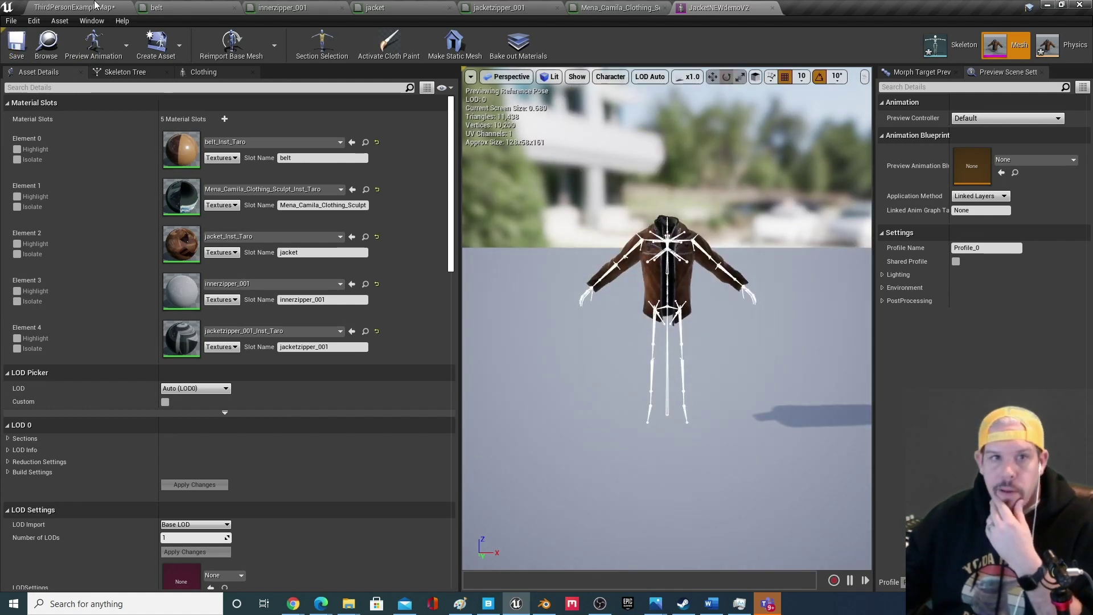
{"action": "left_click", "coordinate": [95, 7]}
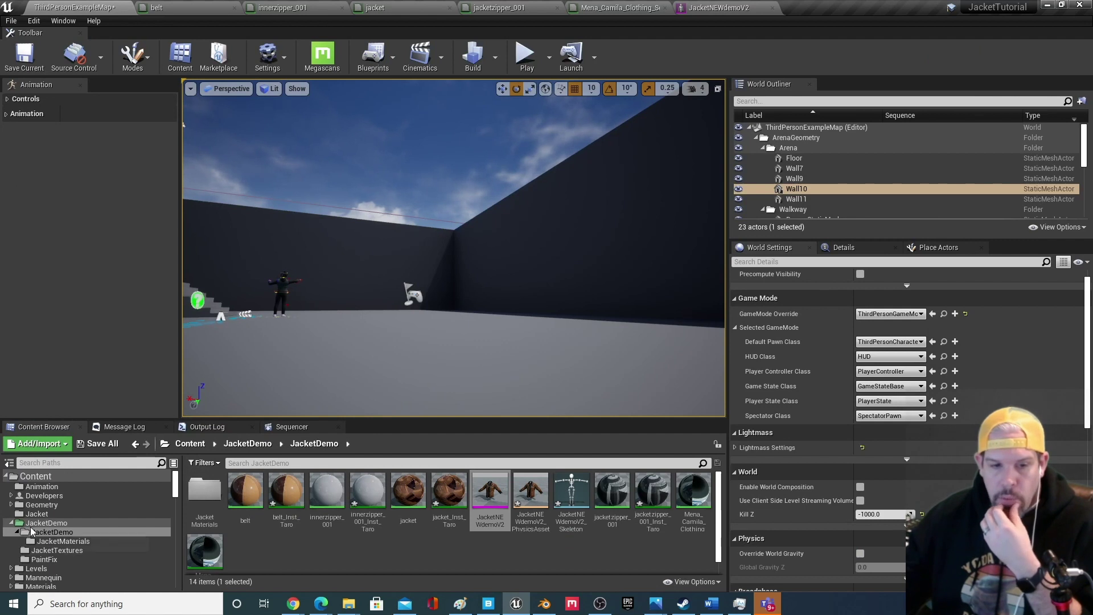
Browse the Content Browser to the MetaHumans > Taro folder's assets.
{"action": "left_click", "coordinate": [9, 524]}
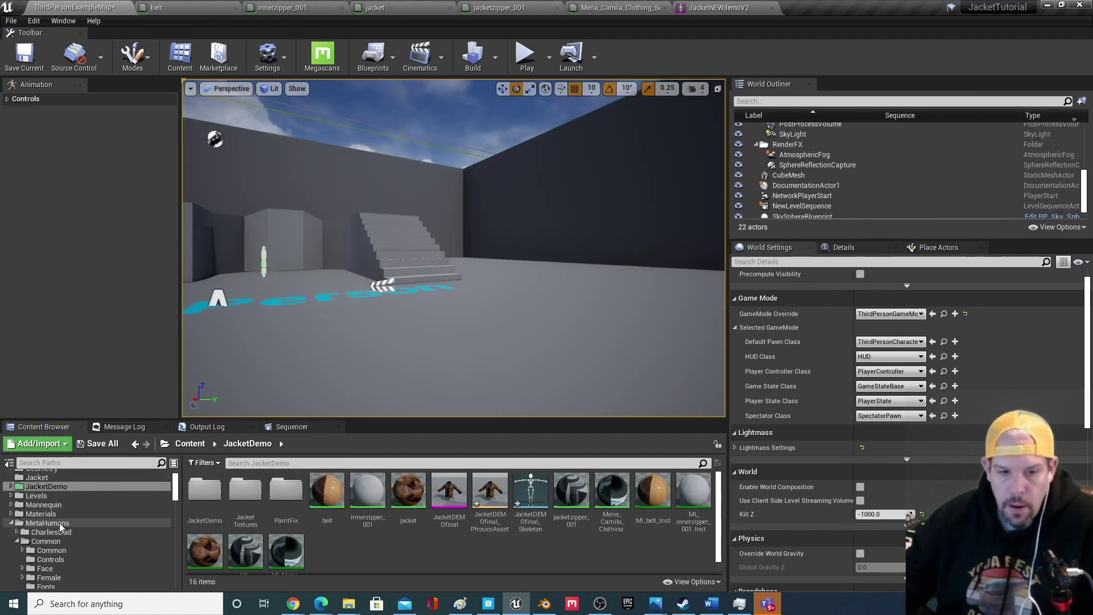
{"action": "left_click", "coordinate": [86, 523]}
{"action": "scroll", "coordinate": [85, 531], "scroll_direction": "down", "scroll_amount": 2}
{"action": "left_click", "coordinate": [15, 504]}
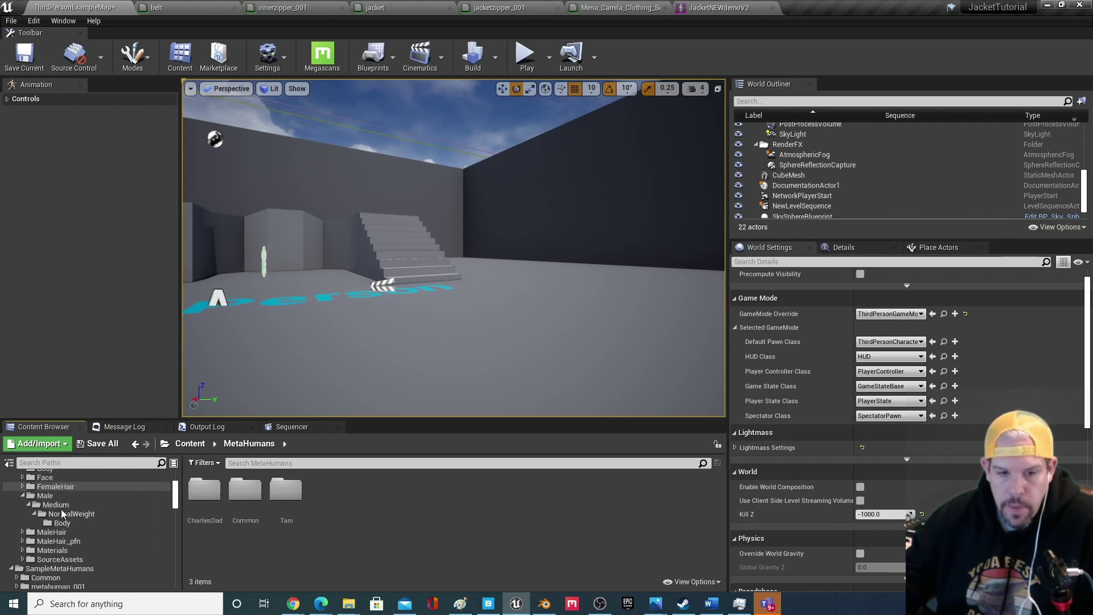
{"action": "scroll", "coordinate": [60, 509], "scroll_direction": "down", "scroll_amount": 1}
{"action": "left_click", "coordinate": [44, 498]}
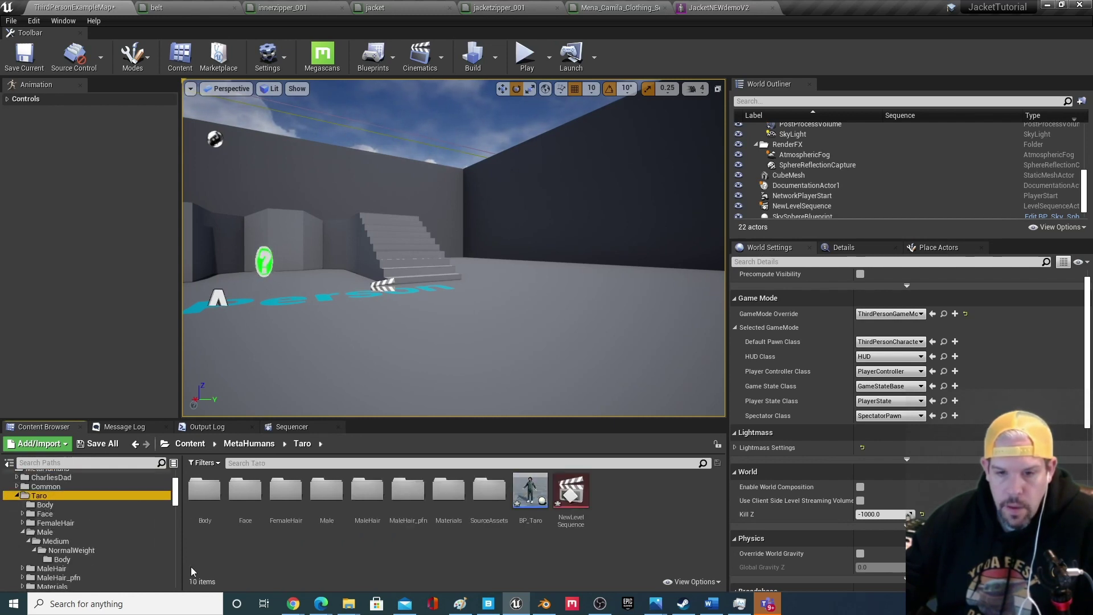
Drag BP_Taro into the level and select the NewLevelSequence asset.
{"action": "left_click_drag", "start_coordinate": [531, 494], "coordinate": [489, 337]}
{"action": "right_click_drag", "start_coordinate": [547, 313], "coordinate": [546, 313]}
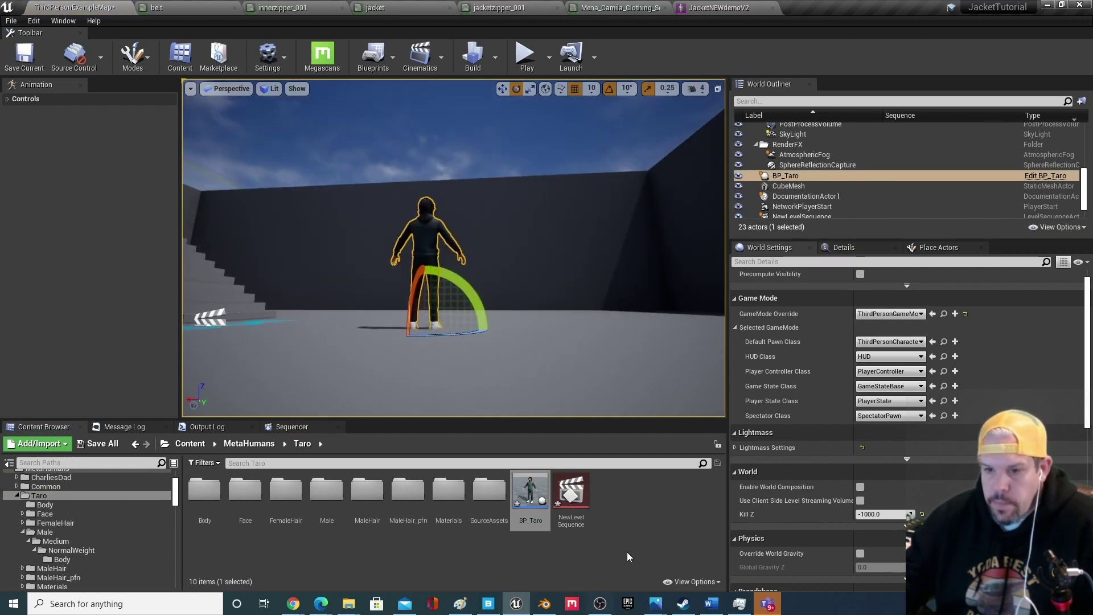
{"action": "left_click", "coordinate": [566, 485]}
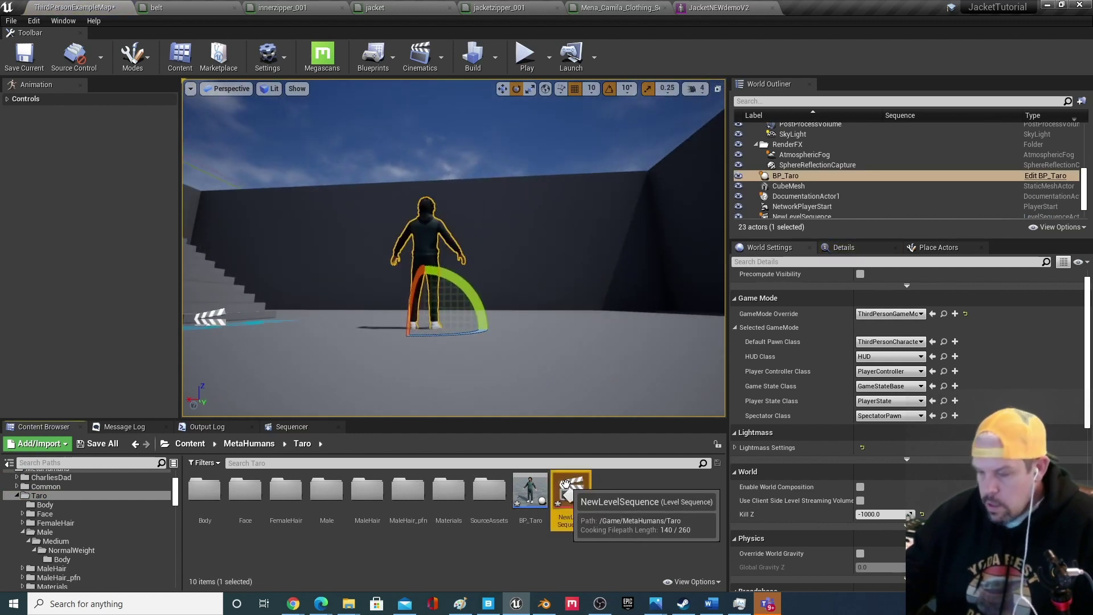
Force delete the NewLevelSequence asset and move the view close to Taro.
{"action": "key", "text": "Delete"}
{"action": "left_click", "coordinate": [487, 484]}
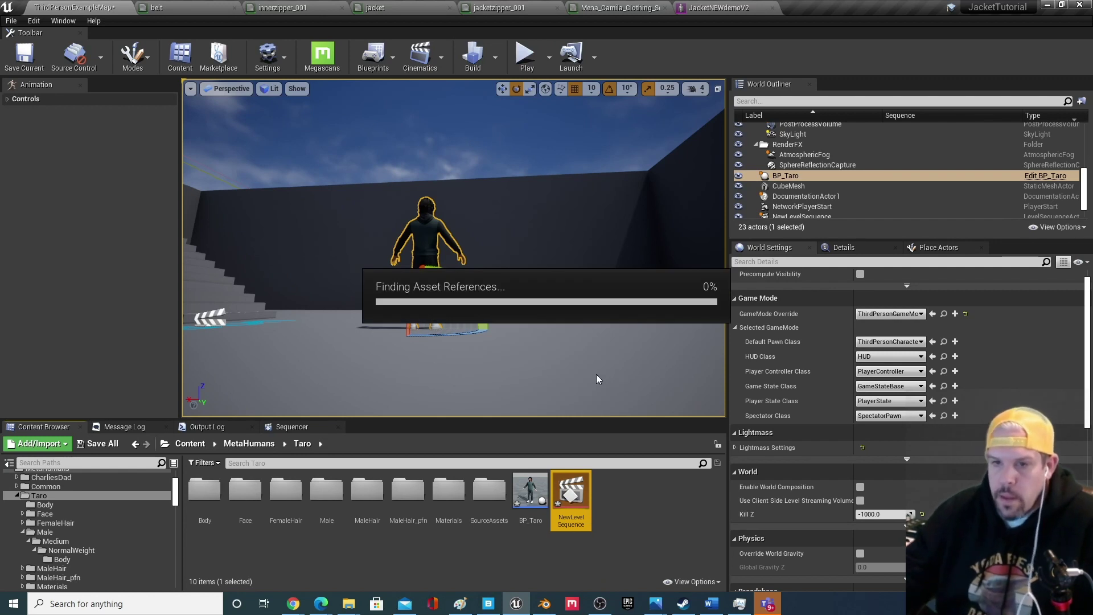
{"action": "right_click_drag", "start_coordinate": [592, 376], "coordinate": [565, 263]}
{"action": "scroll", "coordinate": [578, 330], "scroll_direction": "down", "scroll_amount": 5}
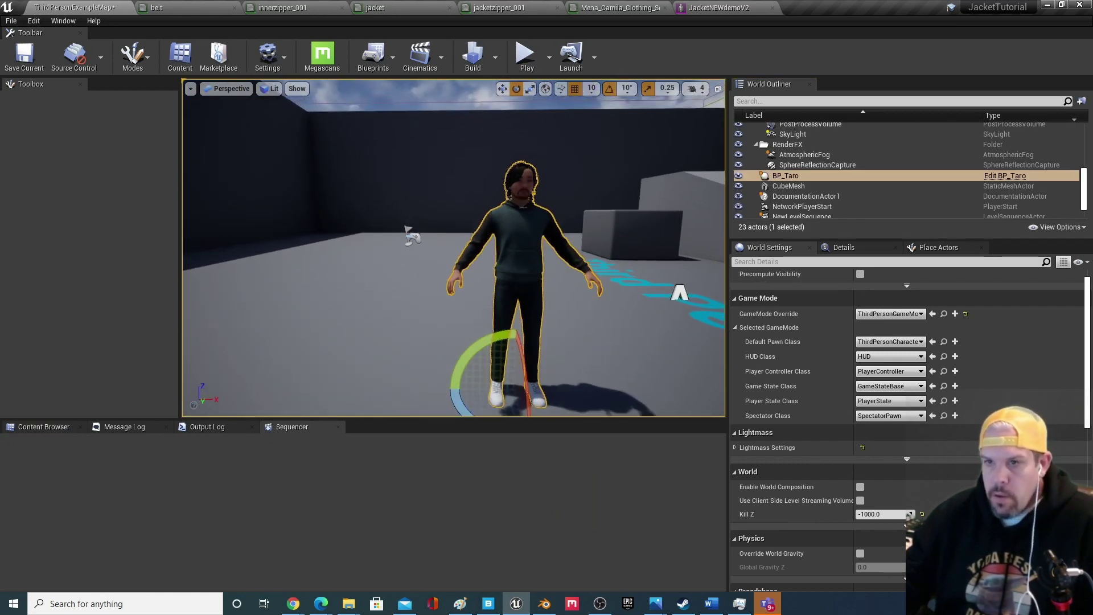
In BP_Taro's viewport, set the Torso component's Skeletal Mesh to JacketNEWdemoV2.
{"action": "left_click", "coordinate": [996, 176]}
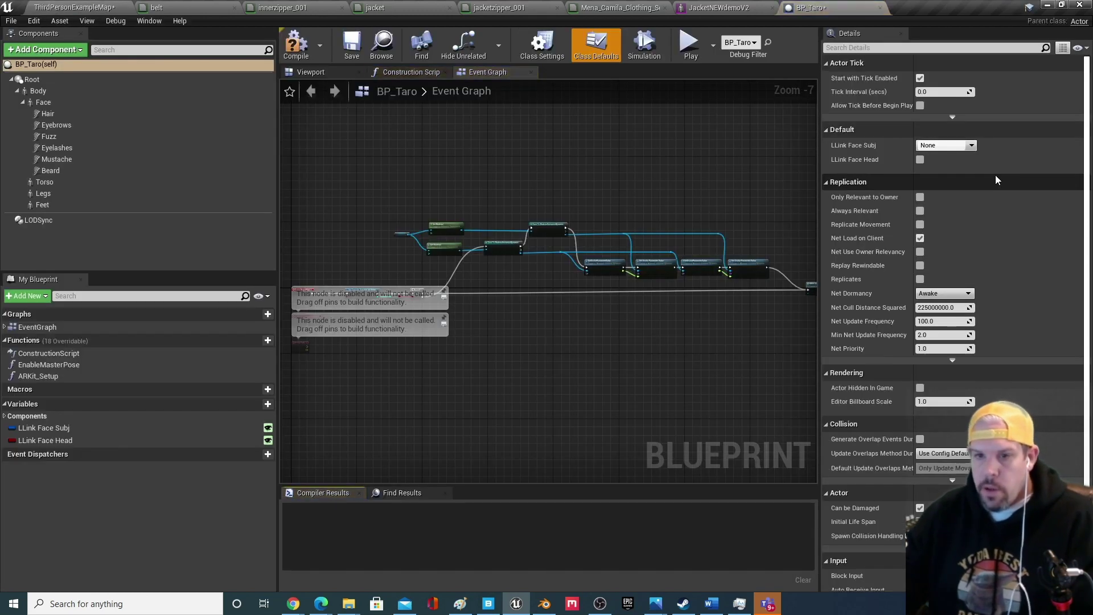
{"action": "left_click", "coordinate": [310, 72]}
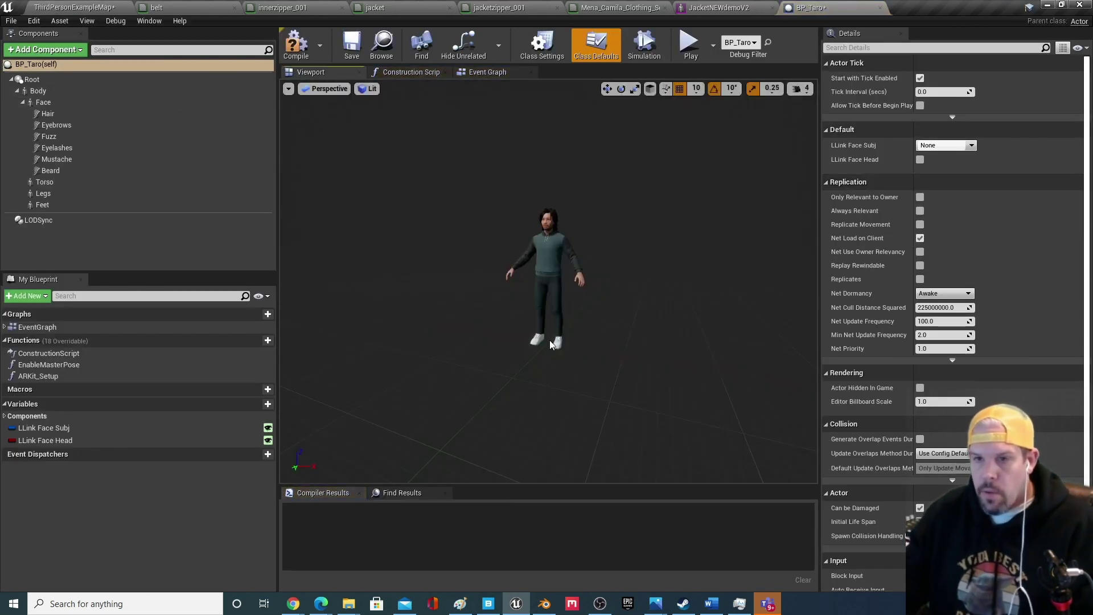
{"action": "left_click", "coordinate": [552, 248]}
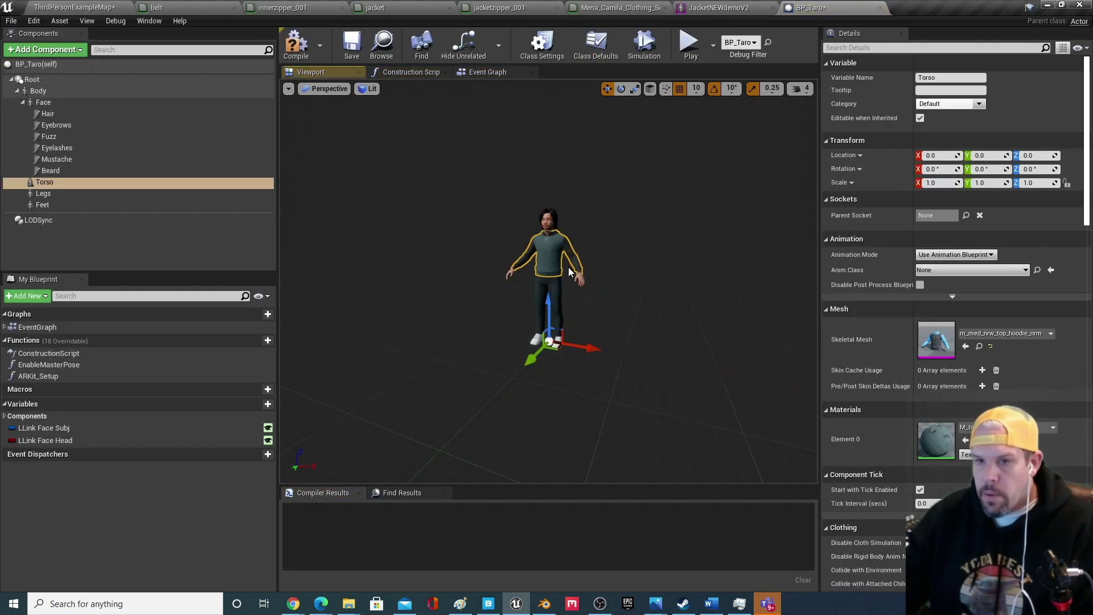
{"action": "left_click", "coordinate": [1001, 335]}
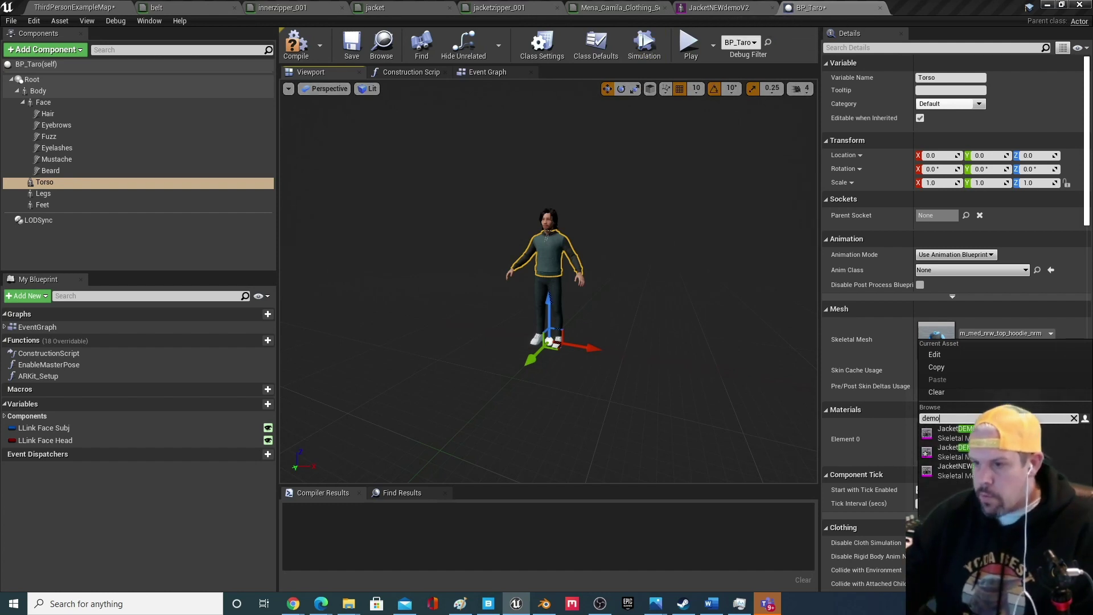
{"action": "left_click", "coordinate": [948, 471]}
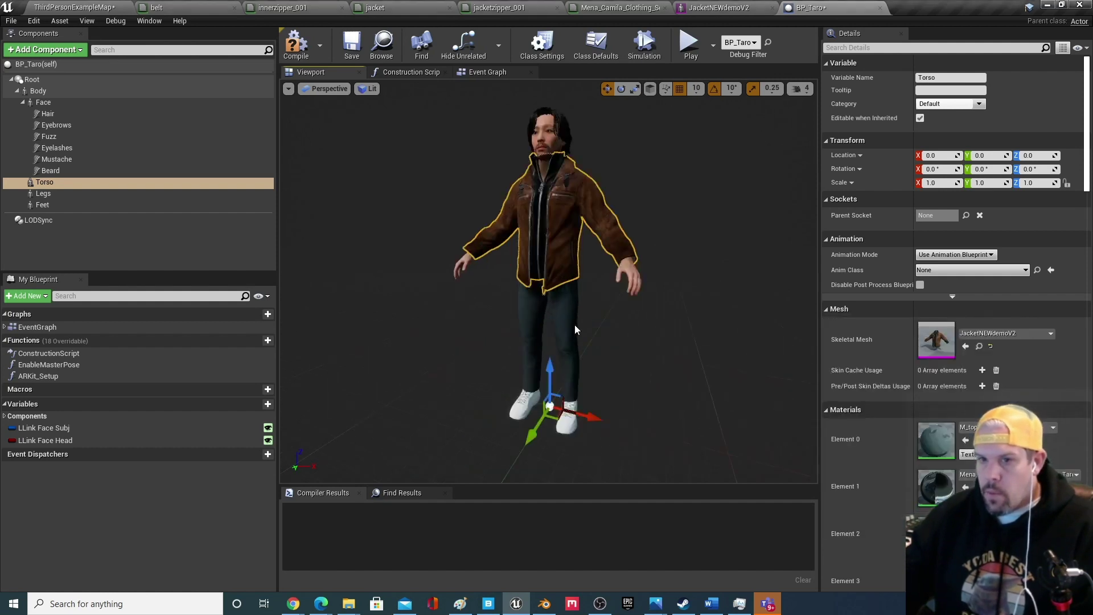
Inspect the leather jacket from several angles, then compile and save BP_Taro.
{"action": "left_click_drag", "start_coordinate": [575, 329], "coordinate": [561, 269]}
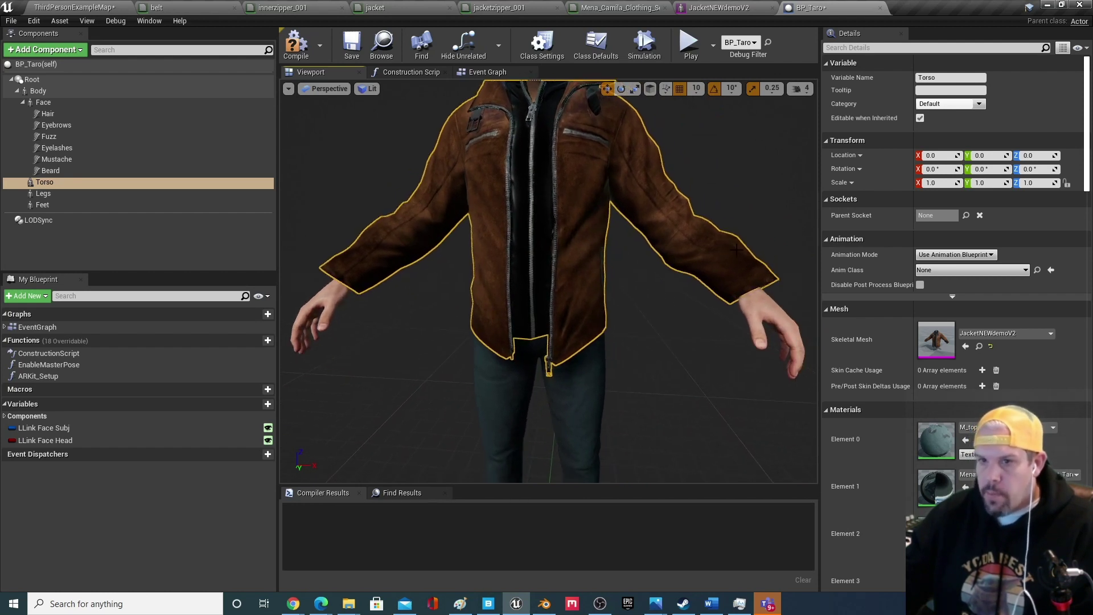
{"action": "mouse_move", "coordinate": [561, 268]}
{"action": "left_mouse_down"}
{"action": "mouse_move", "coordinate": [561, 284]}
{"action": "mouse_move", "coordinate": [541, 288]}
{"action": "mouse_move", "coordinate": [552, 282]}
{"action": "left_mouse_up"}
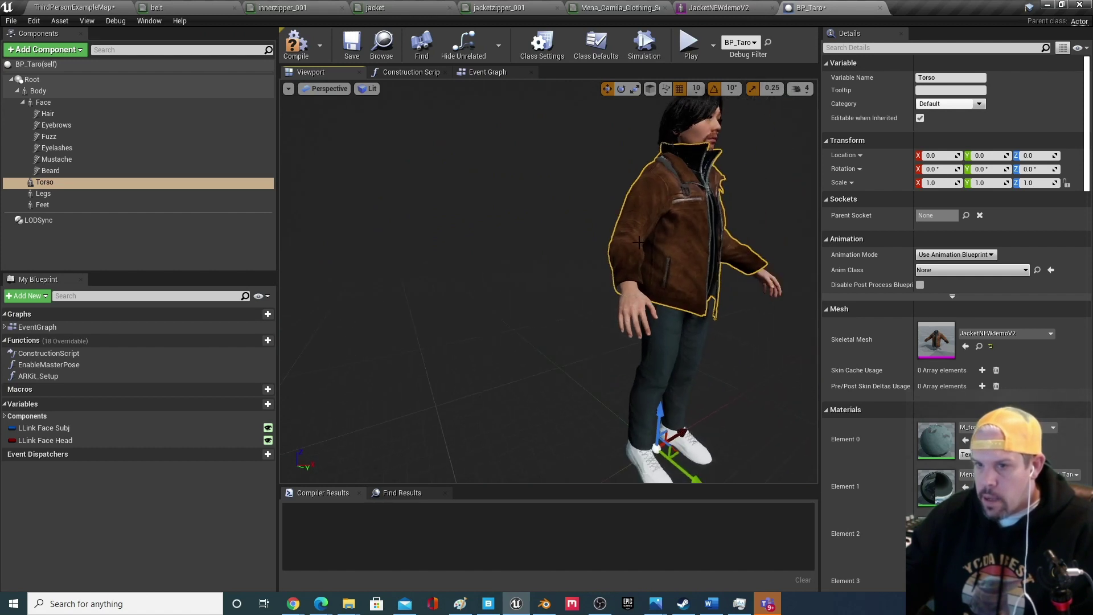
{"action": "left_click_drag", "start_coordinate": [639, 243], "coordinate": [654, 281]}
{"action": "key", "text": "f"}
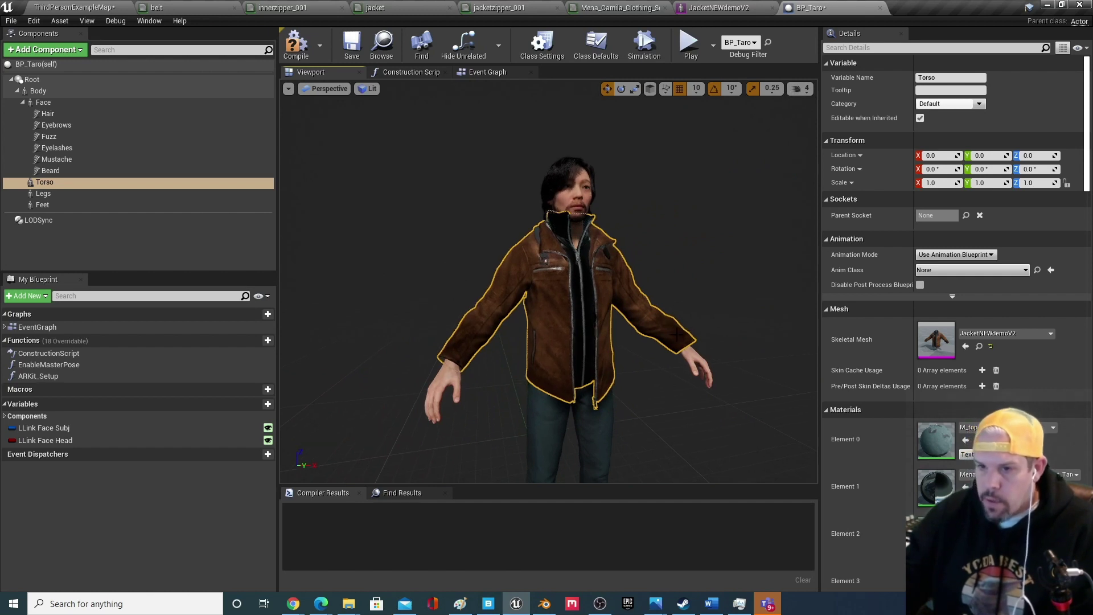
{"action": "mouse_move", "coordinate": [654, 281]}
{"action": "left_mouse_down"}
{"action": "mouse_move", "coordinate": [666, 282]}
{"action": "mouse_move", "coordinate": [652, 289]}
{"action": "left_mouse_up"}
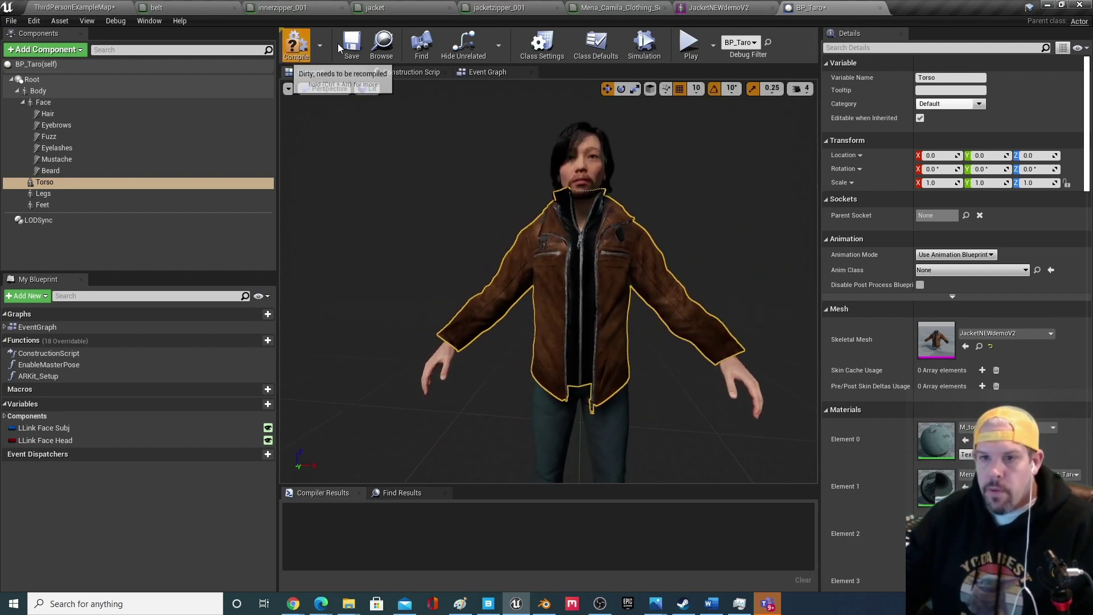
{"action": "left_click", "coordinate": [296, 46]}
{"action": "left_click", "coordinate": [349, 45]}
Return to the ThirdPersonExampleMap level and bring back the Content Browser.
{"action": "left_click", "coordinate": [74, 7]}
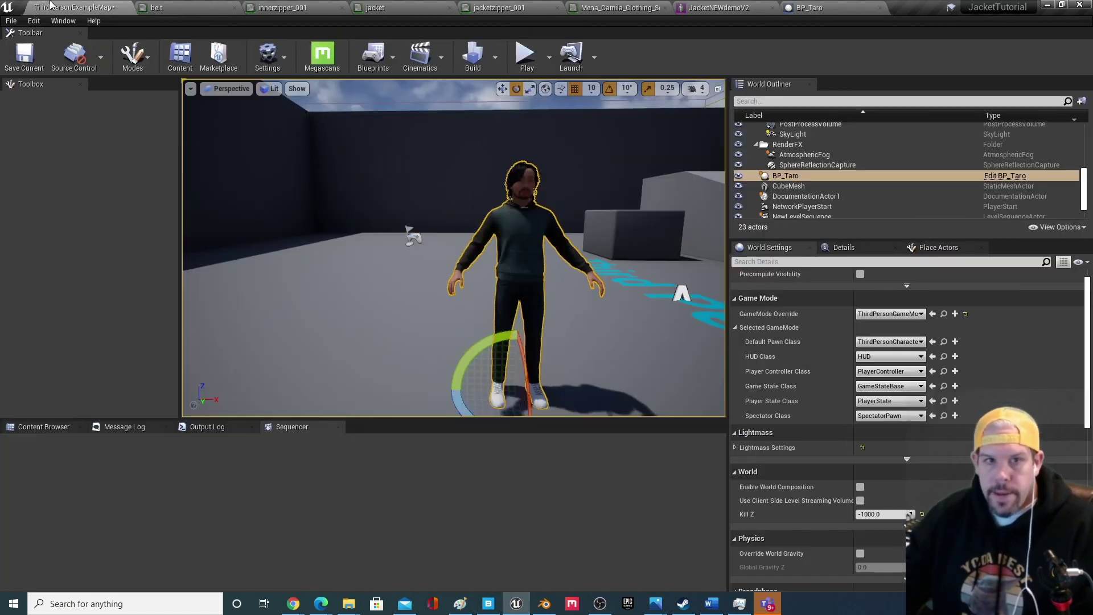
{"action": "scroll", "coordinate": [547, 322], "scroll_direction": "up", "scroll_amount": 5}
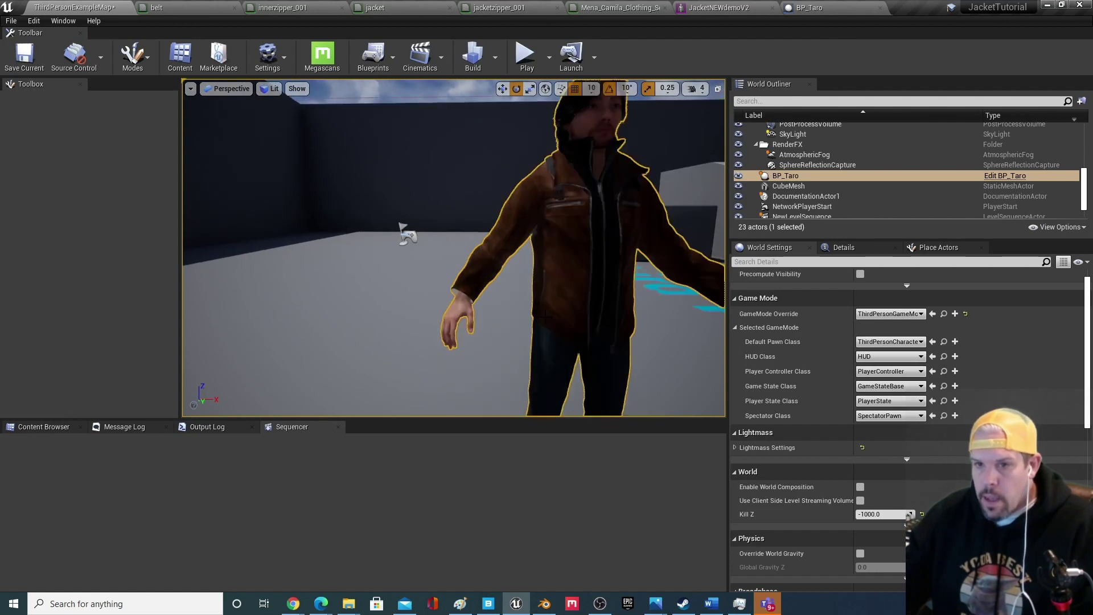
{"action": "scroll", "coordinate": [547, 323], "scroll_direction": "down", "scroll_amount": 5}
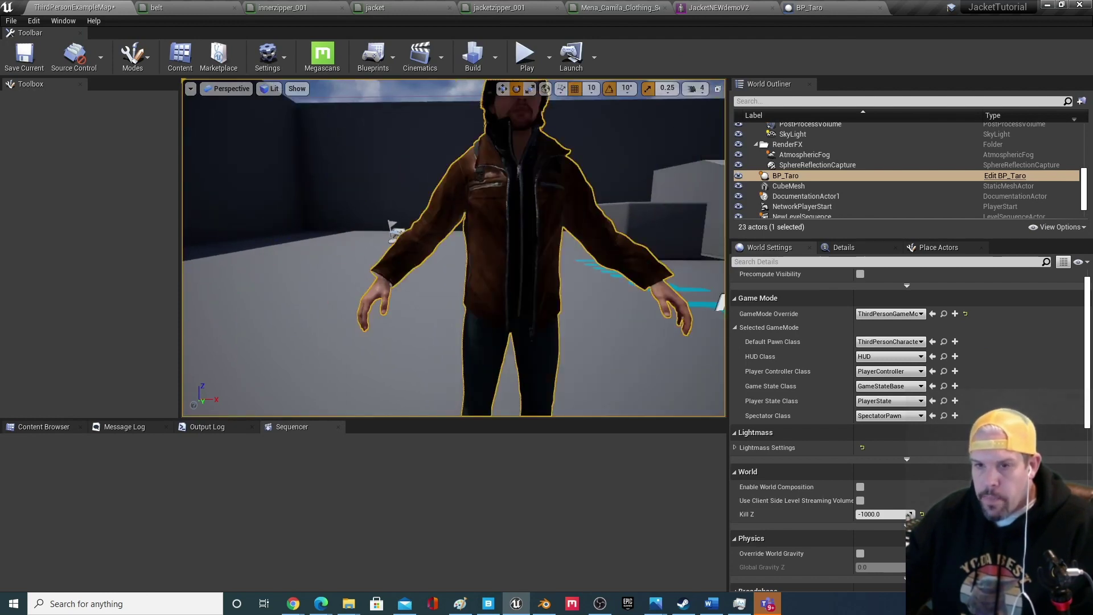
{"action": "left_click", "coordinate": [48, 427]}
Create a new Level Sequence in the Taro folder, place it in the level, and show its details.
{"action": "right_click", "coordinate": [565, 511]}
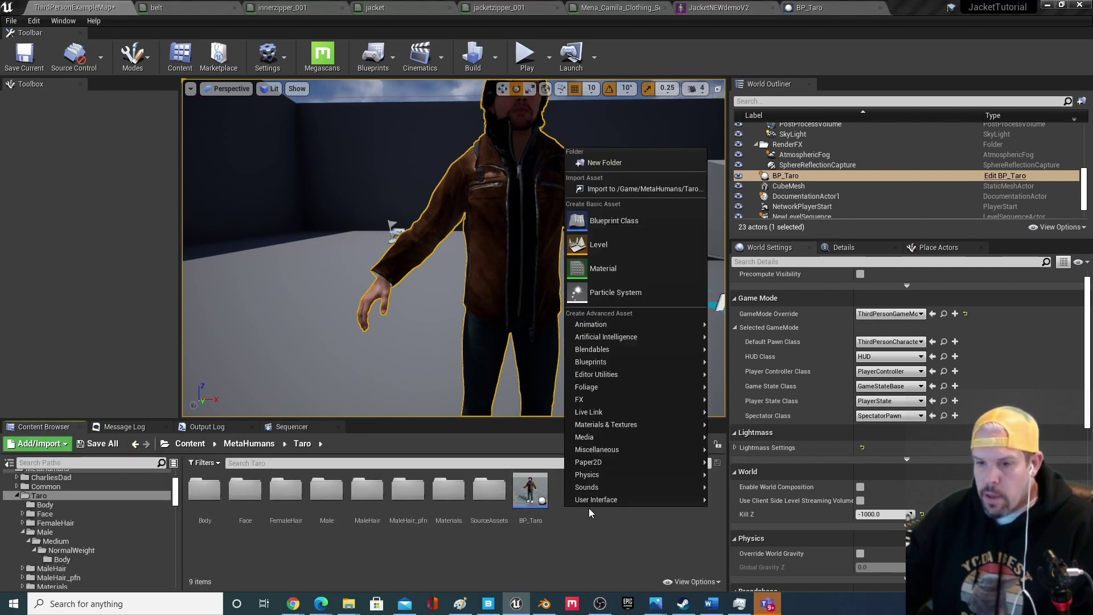
{"action": "mouse_move", "coordinate": [668, 325]}
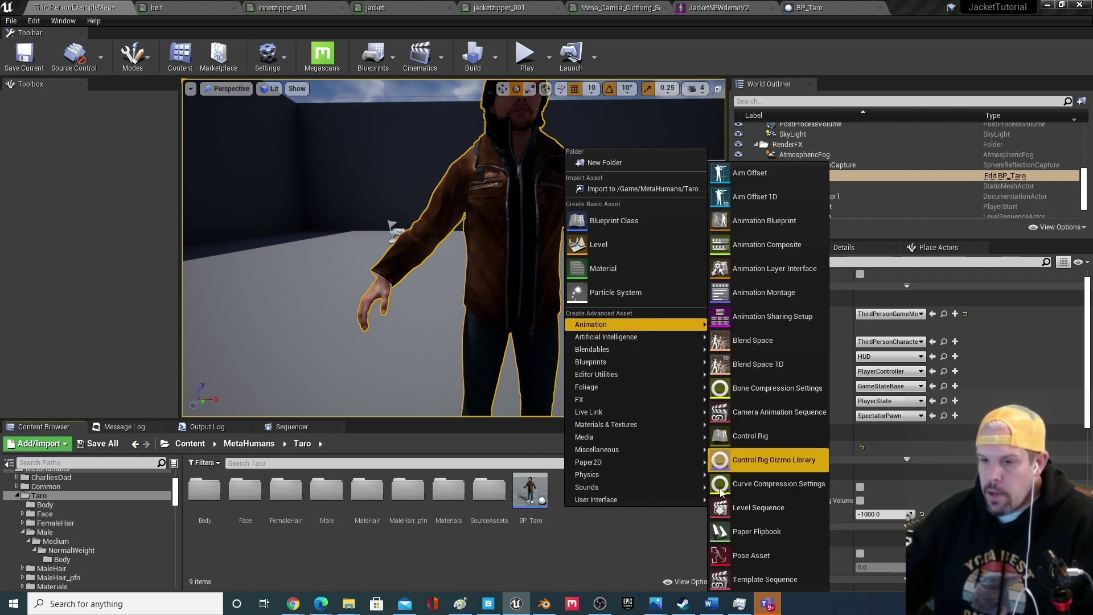
{"action": "left_click", "coordinate": [735, 507]}
{"action": "left_click_drag", "start_coordinate": [571, 496], "coordinate": [285, 320]}
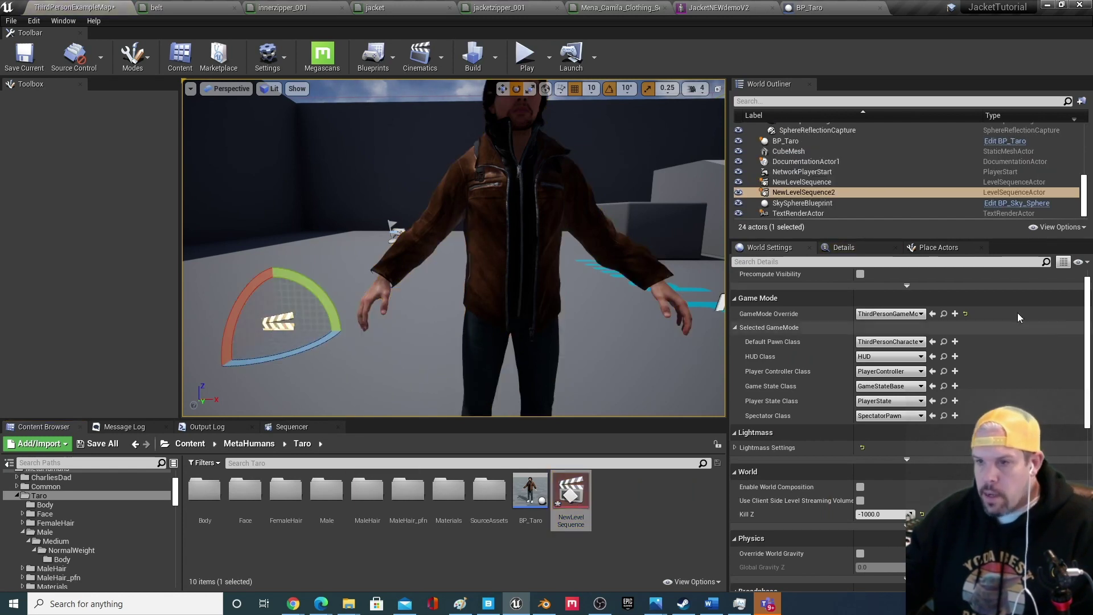
{"action": "left_click", "coordinate": [861, 246]}
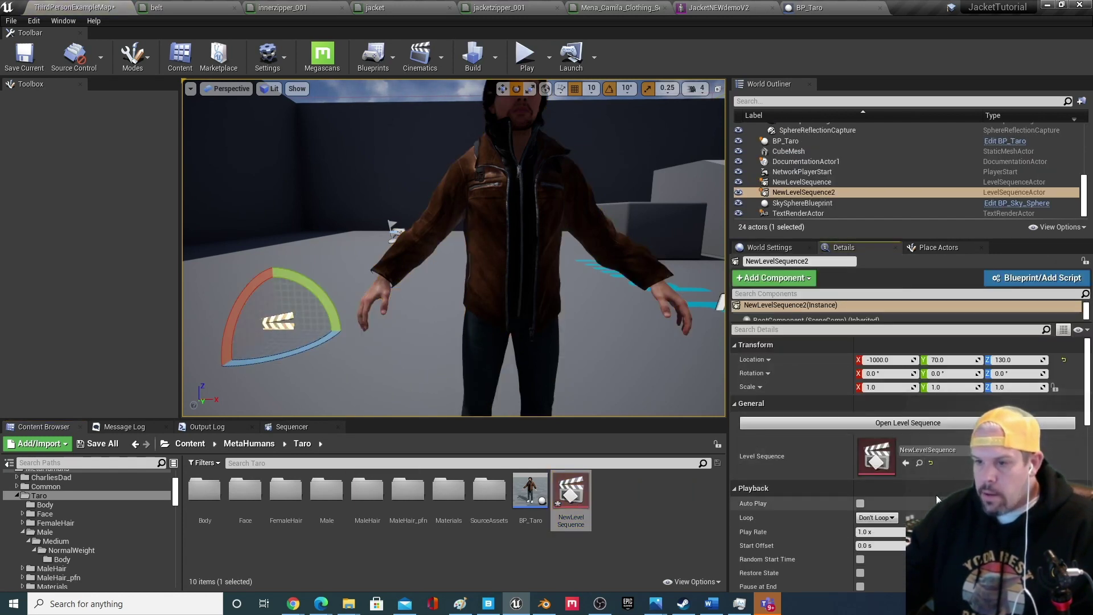
{"action": "scroll", "coordinate": [937, 490], "scroll_direction": "down", "scroll_amount": 4}
{"action": "scroll", "coordinate": [938, 485], "scroll_direction": "up", "scroll_amount": 4}
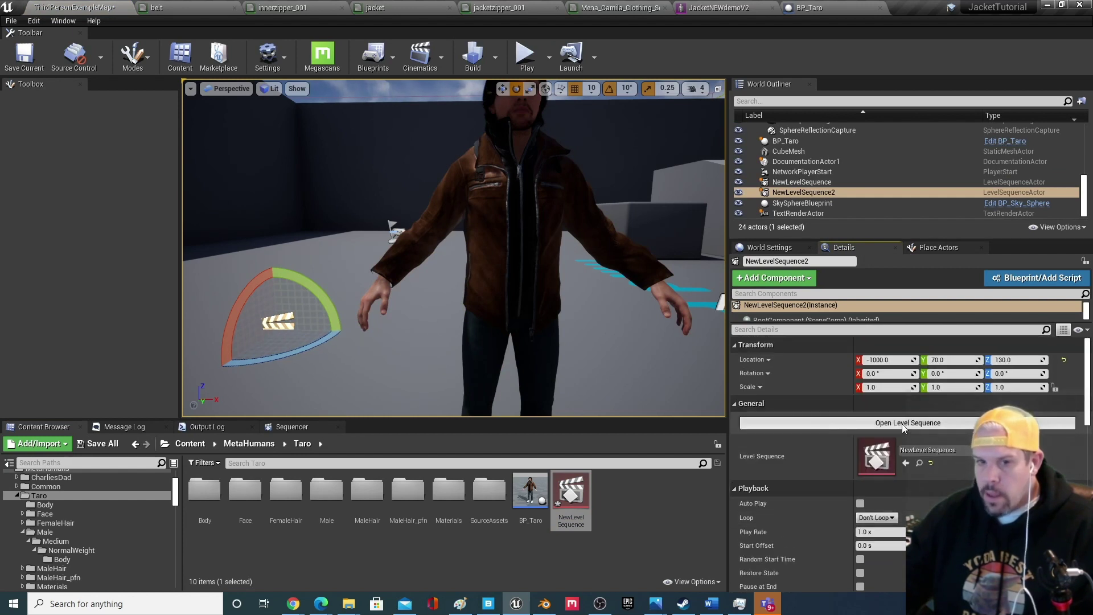
Open the level sequence in Sequencer, add BP_Taro as a track, and select its body control rig.
{"action": "left_click", "coordinate": [959, 424]}
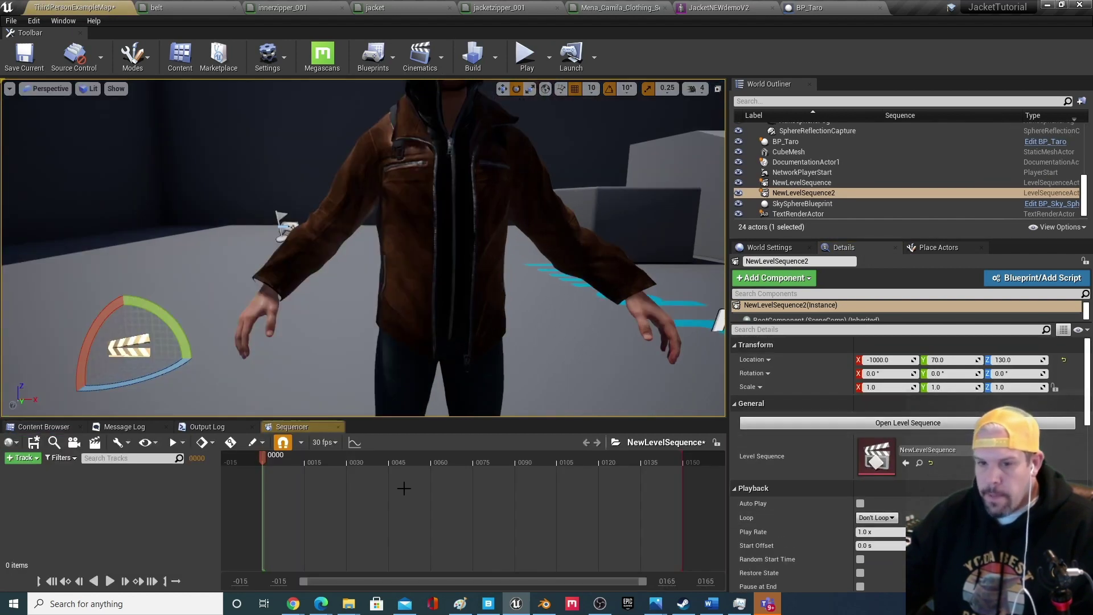
{"action": "left_click", "coordinate": [785, 141]}
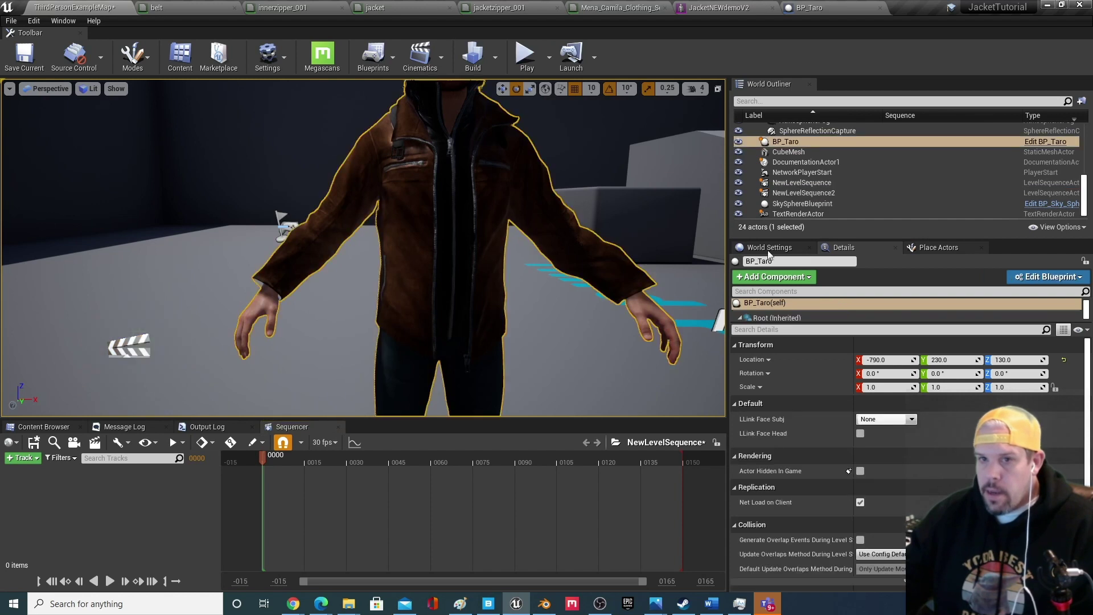
{"action": "left_click_drag", "start_coordinate": [785, 141], "coordinate": [112, 480]}
{"action": "left_click", "coordinate": [52, 505]}
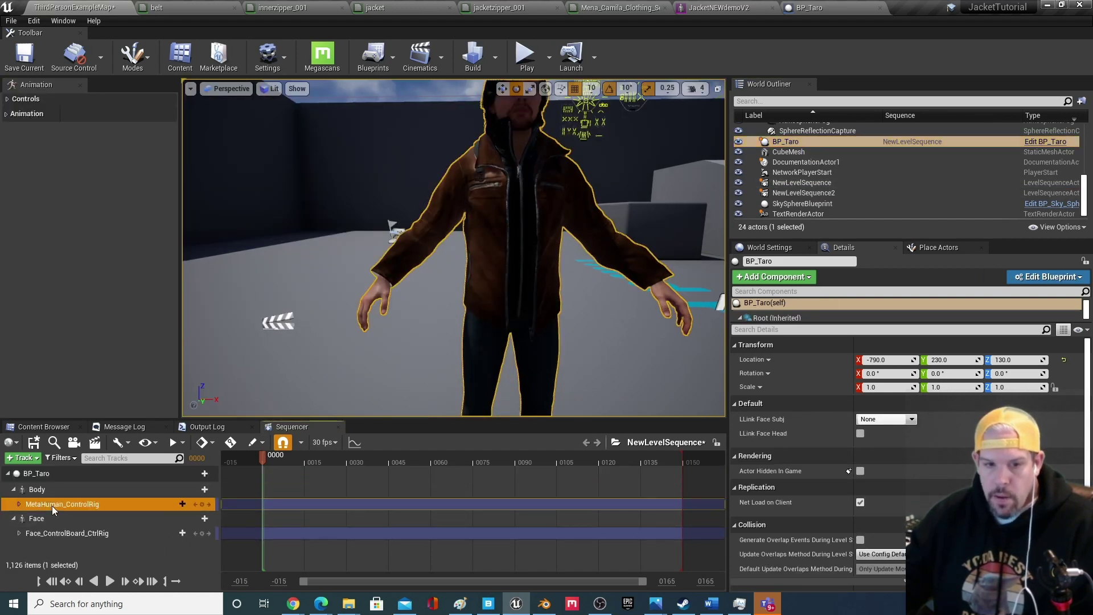
Rotate the left forearm control, then select the forearm and upper arm controls.
{"action": "left_click_drag", "start_coordinate": [392, 220], "coordinate": [482, 348]}
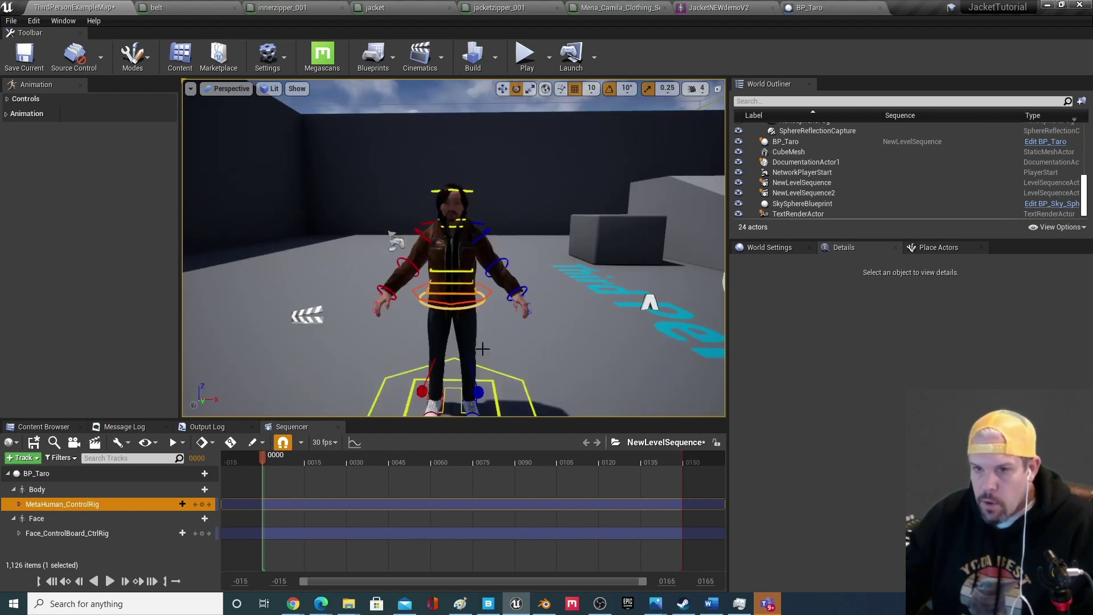
{"action": "left_click", "coordinate": [499, 266]}
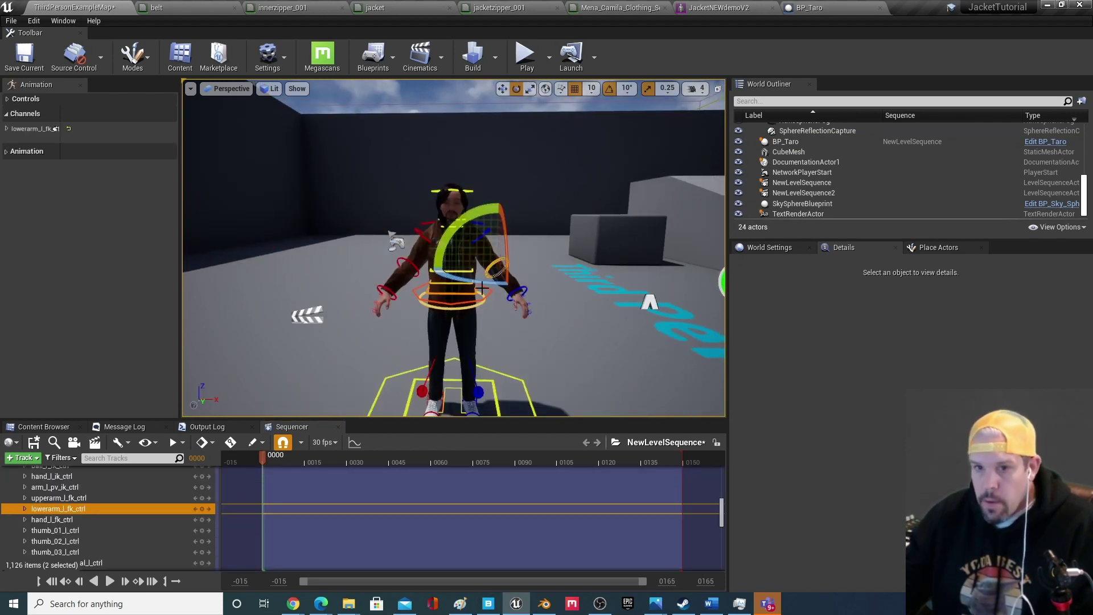
{"action": "left_click_drag", "start_coordinate": [564, 273], "coordinate": [500, 205]}
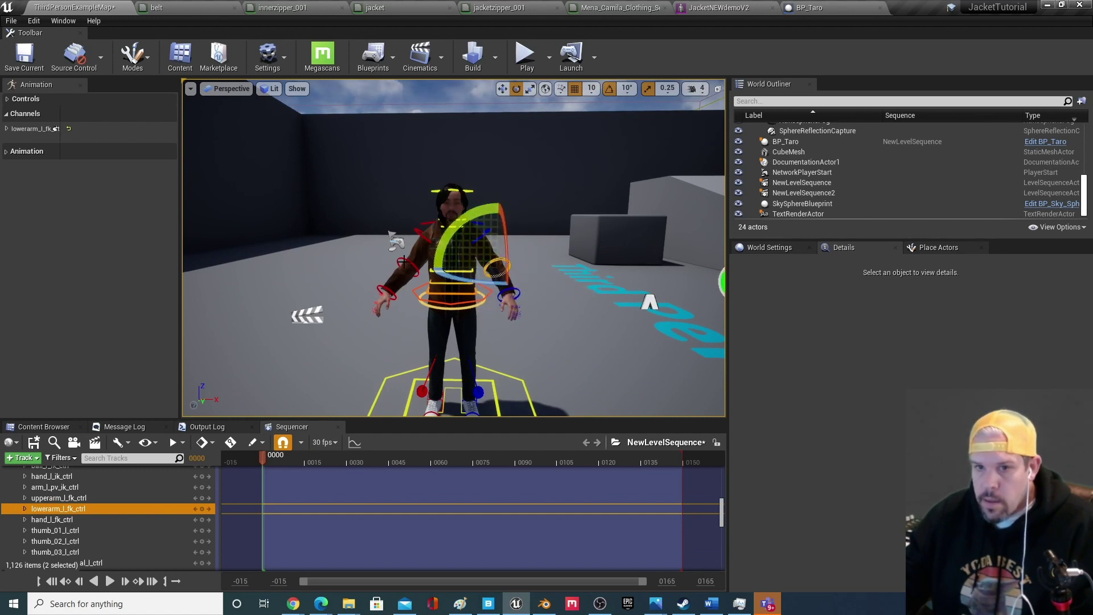
{"action": "left_click", "coordinate": [403, 263]}
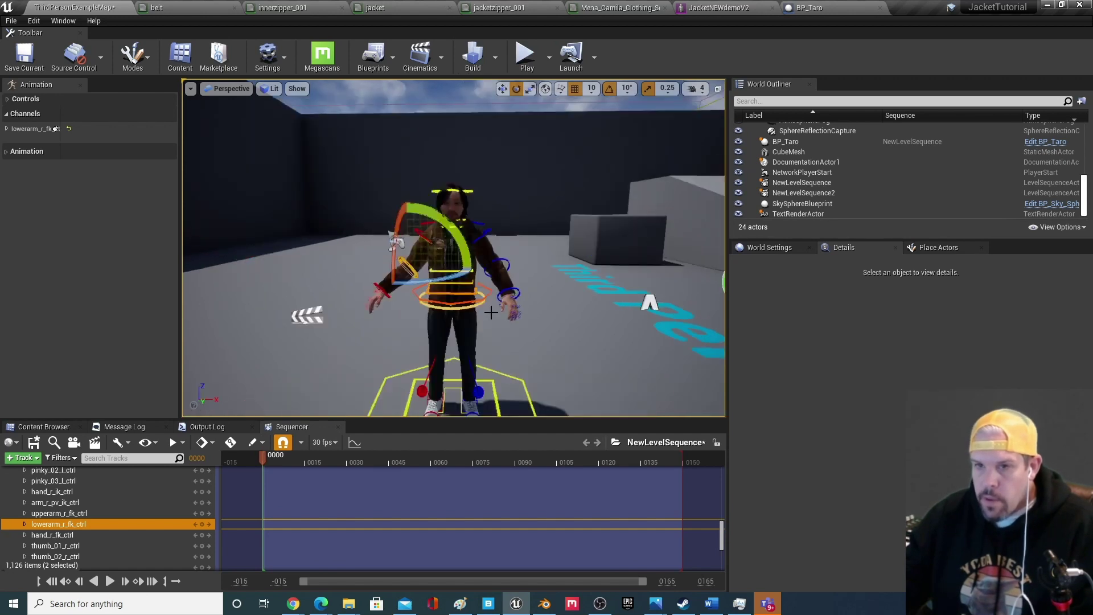
{"action": "left_click", "coordinate": [393, 242], "text": "ctrl"}
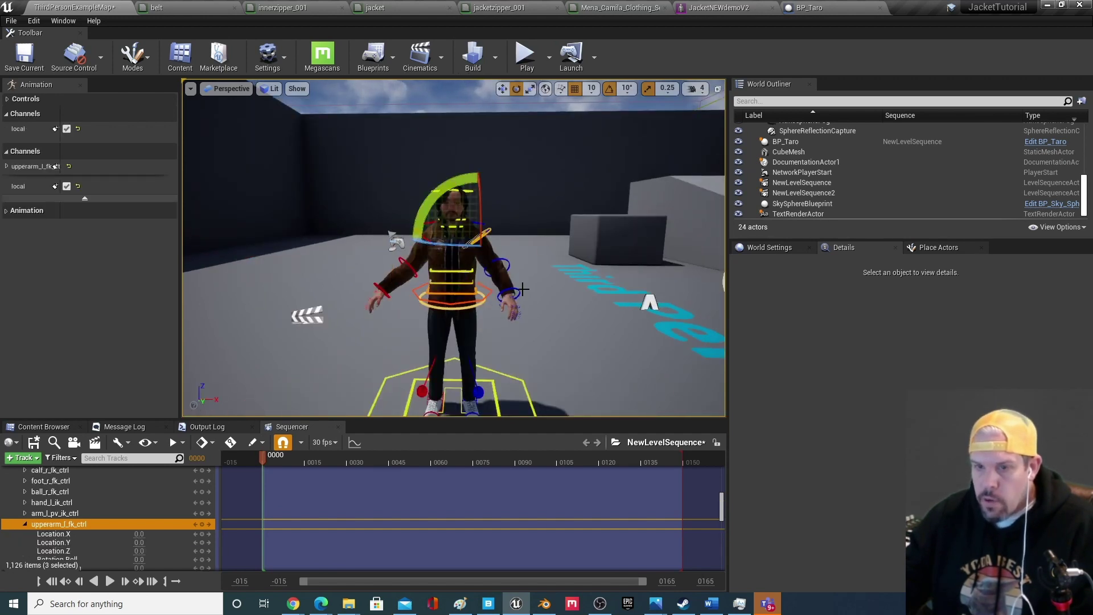
{"action": "key", "text": "f"}
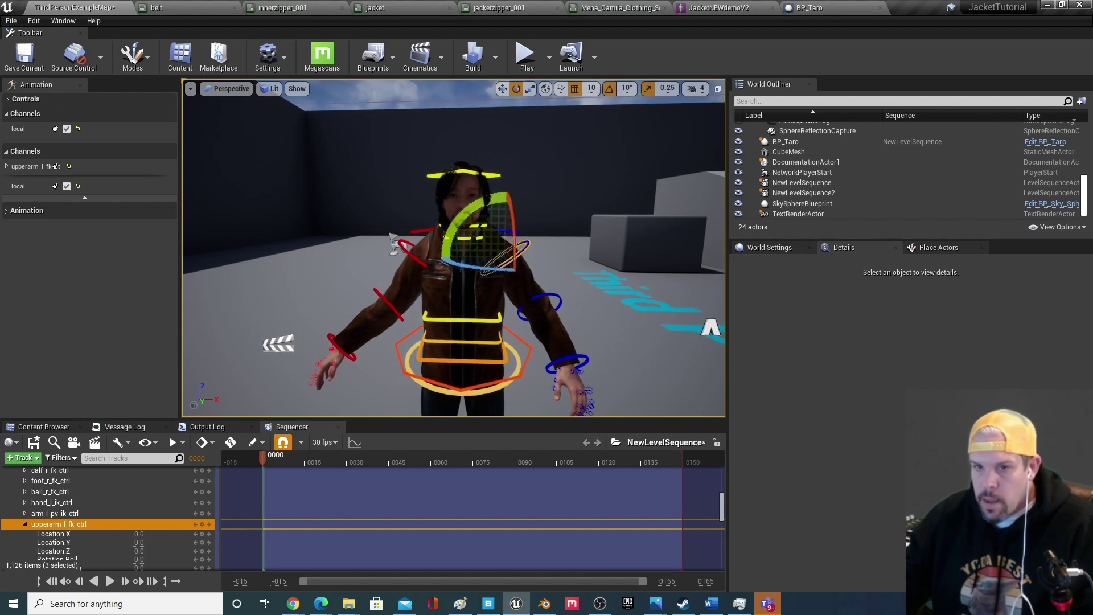
Raise the right upper arm control upward with the rotation gizmo.
{"action": "left_click", "coordinate": [418, 244]}
{"action": "scroll", "coordinate": [406, 252], "scroll_direction": "up", "scroll_amount": 5}
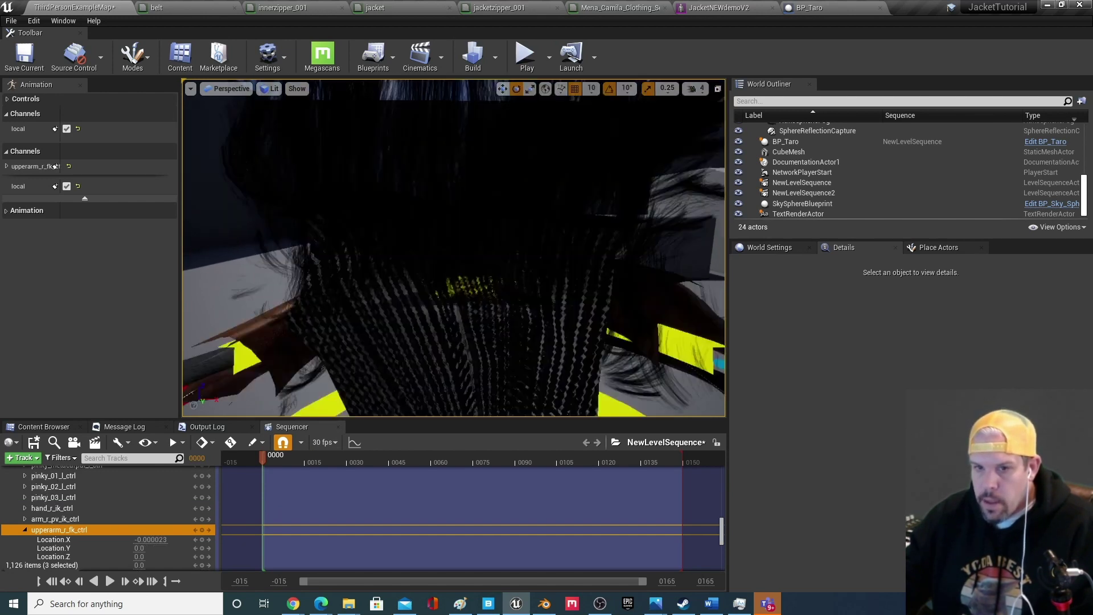
{"action": "scroll", "coordinate": [404, 262], "scroll_direction": "down", "scroll_amount": 4}
{"action": "mouse_move", "coordinate": [396, 277]}
{"action": "left_mouse_down"}
{"action": "mouse_move", "coordinate": [386, 240]}
{"action": "mouse_move", "coordinate": [398, 275]}
{"action": "left_mouse_up"}
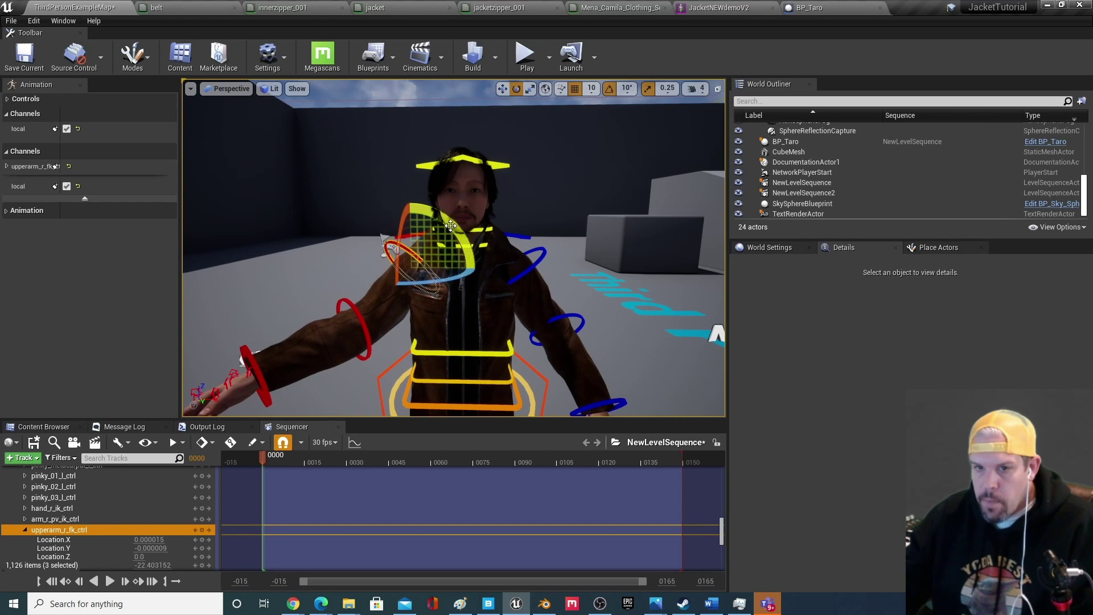
{"action": "left_click_drag", "start_coordinate": [451, 225], "coordinate": [353, 148]}
{"action": "right_click_drag", "start_coordinate": [353, 148], "coordinate": [377, 222]}
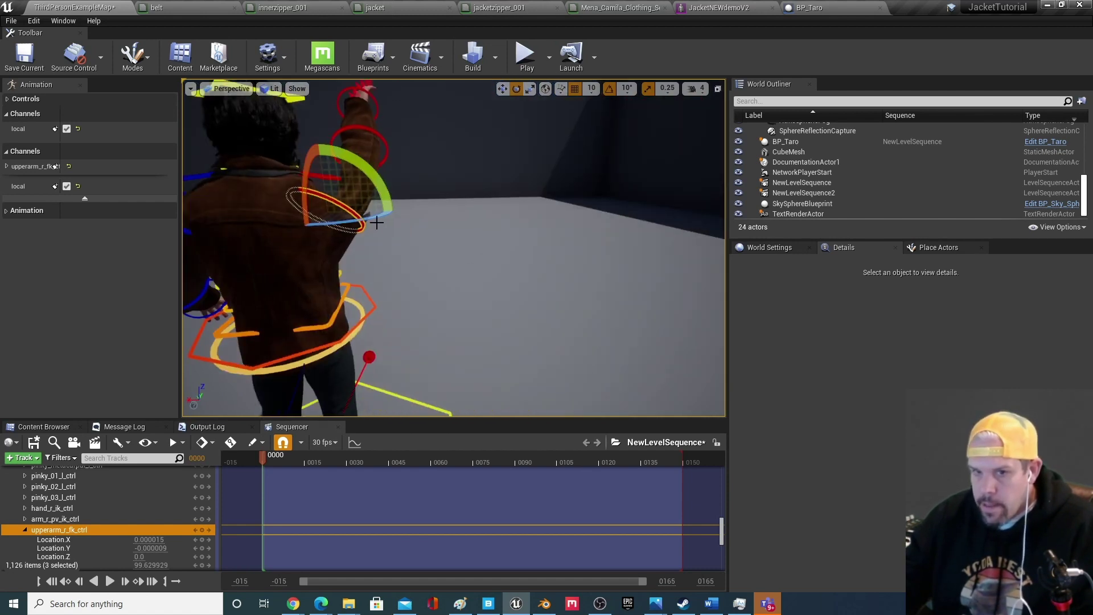
{"action": "left_click", "coordinate": [398, 273]}
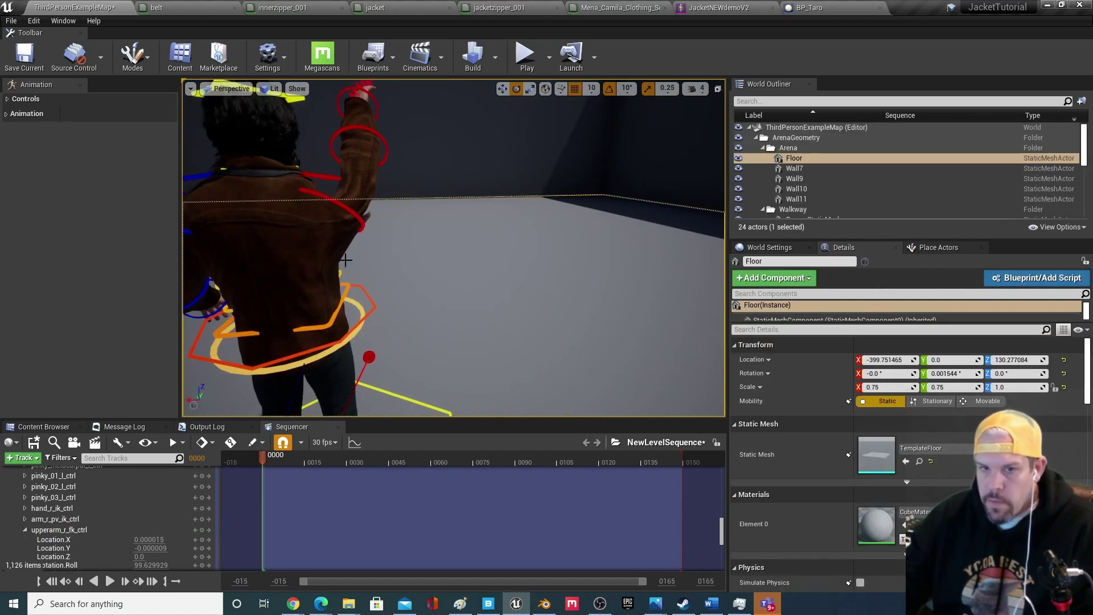
{"action": "right_click_drag", "start_coordinate": [346, 260], "coordinate": [324, 260]}
{"action": "right_click_drag", "start_coordinate": [469, 226], "coordinate": [492, 205]}
Raise the left upper arm, rotate it back down, then bring up Blender to review the jacket rig.
{"action": "left_click", "coordinate": [531, 210]}
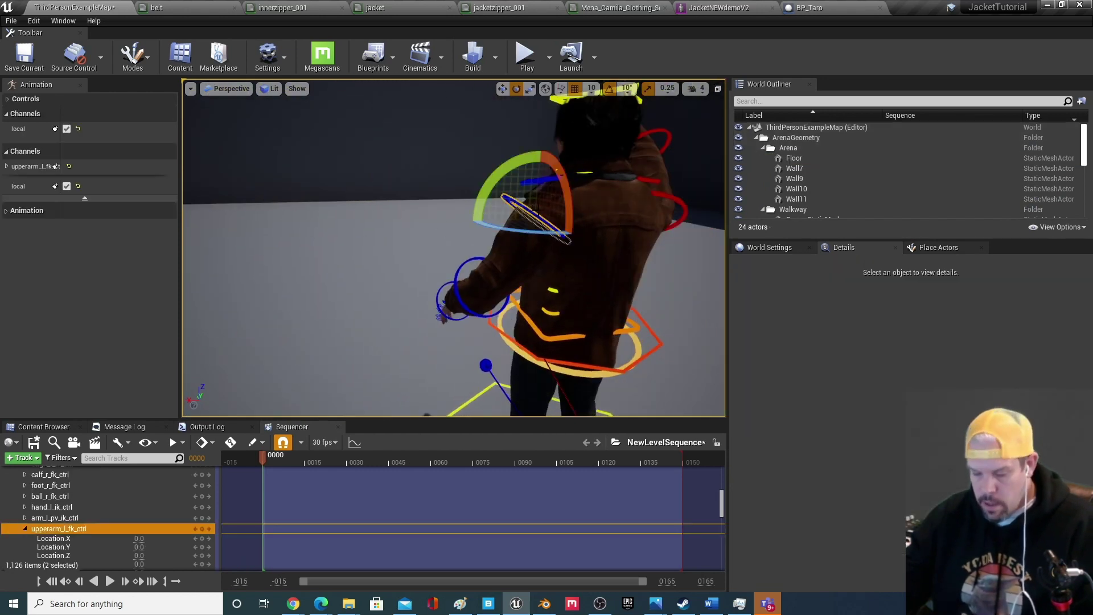
{"action": "key", "text": "r"}
{"action": "key", "text": "e"}
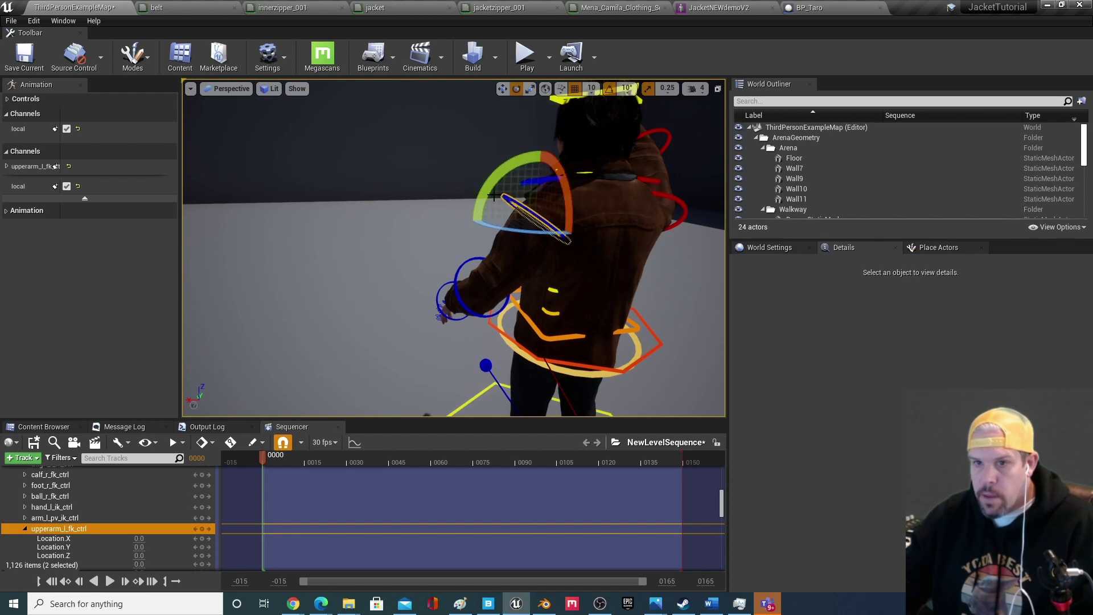
{"action": "left_click_drag", "start_coordinate": [455, 222], "coordinate": [476, 224]}
{"action": "left_click", "coordinate": [422, 329]}
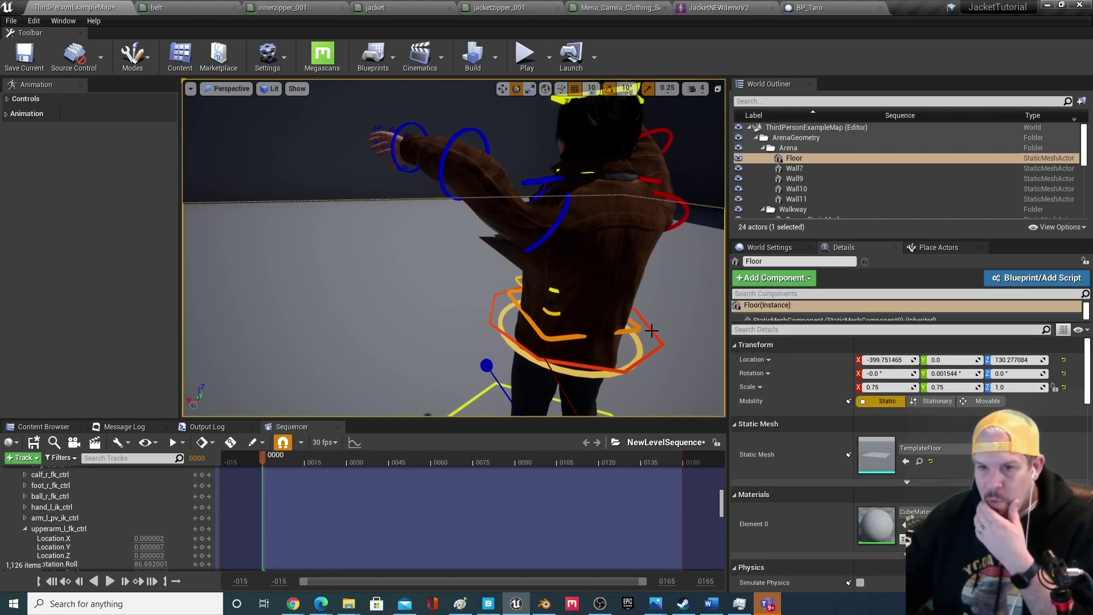
{"action": "left_click_drag", "start_coordinate": [652, 330], "coordinate": [571, 304], "text": "alt"}
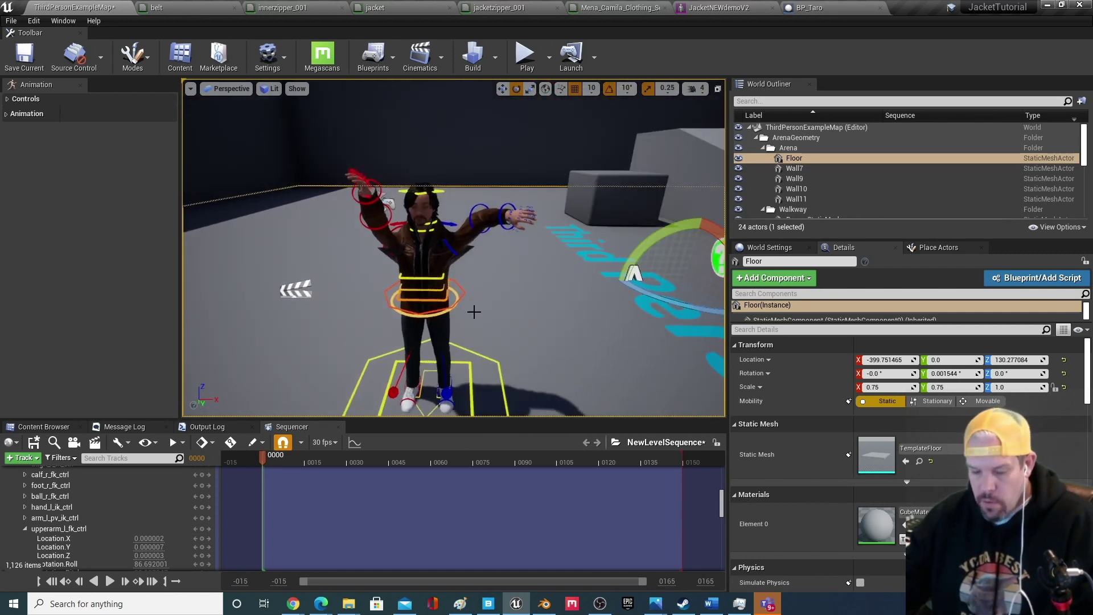
{"action": "left_click", "coordinate": [455, 298]}
{"action": "left_click", "coordinate": [462, 251]}
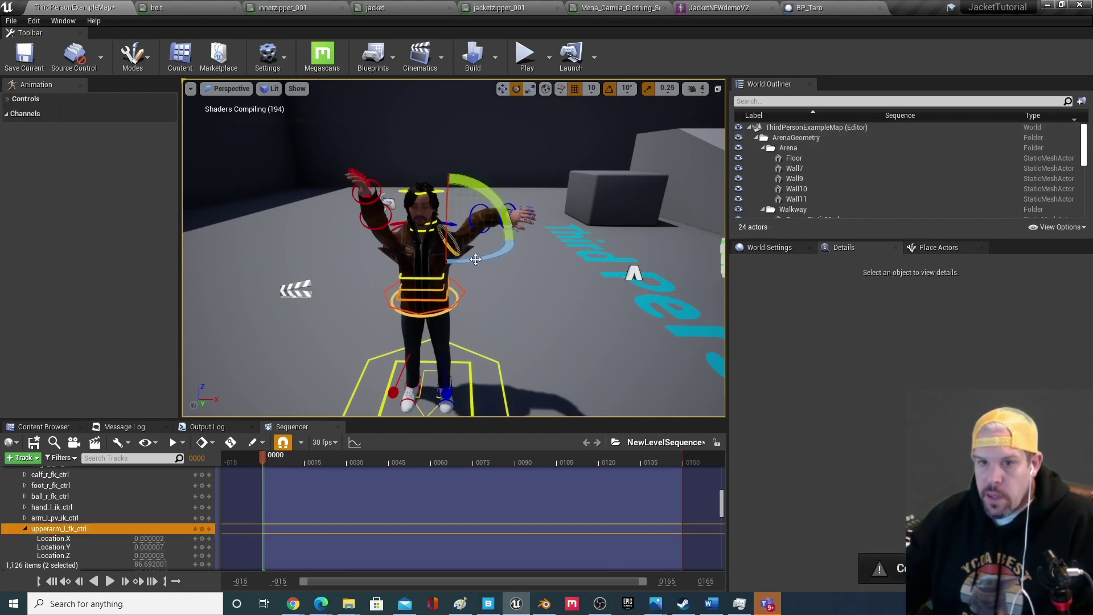
{"action": "left_click_drag", "start_coordinate": [495, 274], "coordinate": [490, 318]}
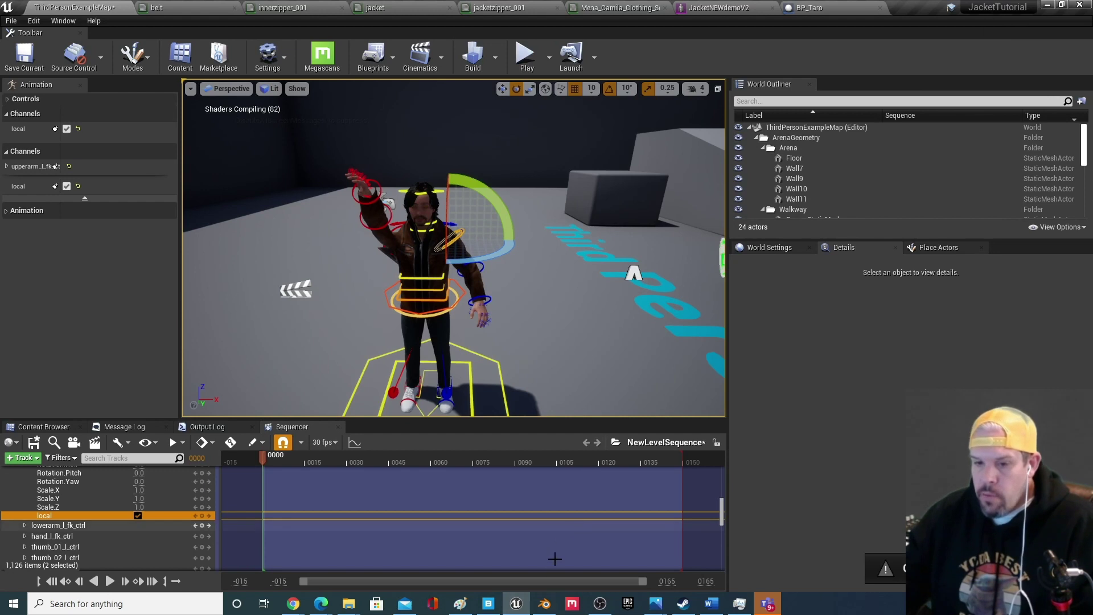
{"action": "left_click", "coordinate": [545, 604]}
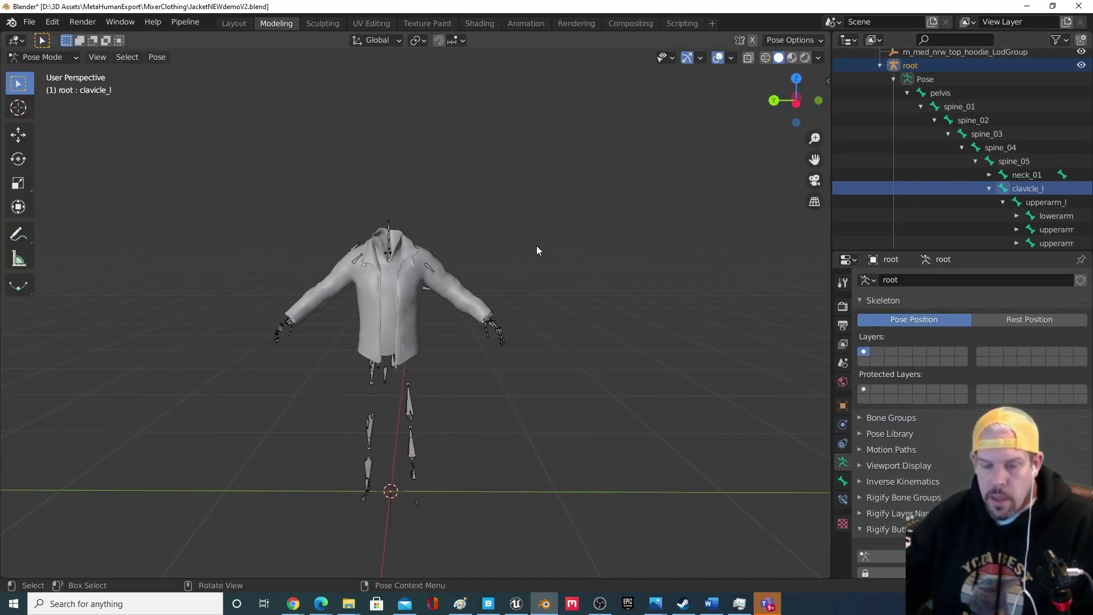
{"action": "scroll", "coordinate": [433, 348], "scroll_direction": "up", "scroll_amount": 4}
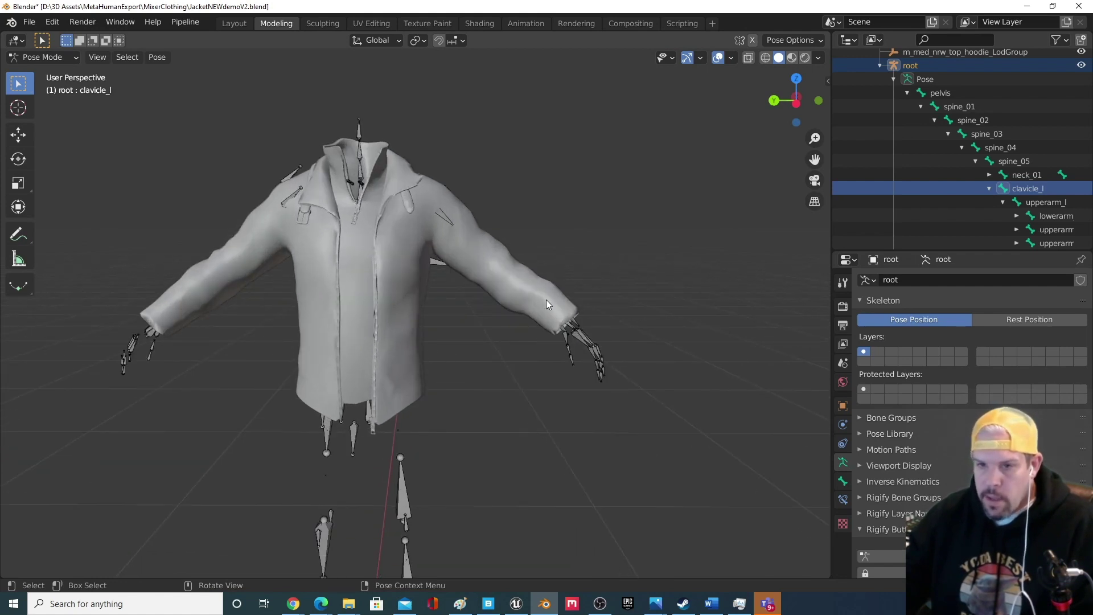
{"action": "middle_click_drag", "start_coordinate": [507, 299], "coordinate": [402, 357]}
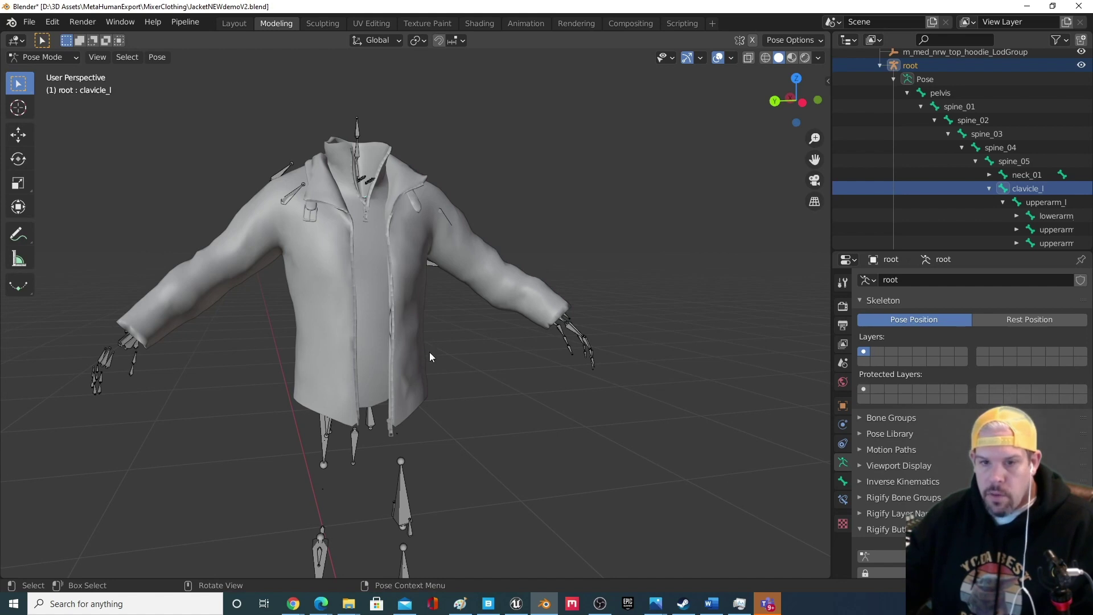
{"action": "middle_click_drag", "start_coordinate": [430, 352], "coordinate": [511, 295]}
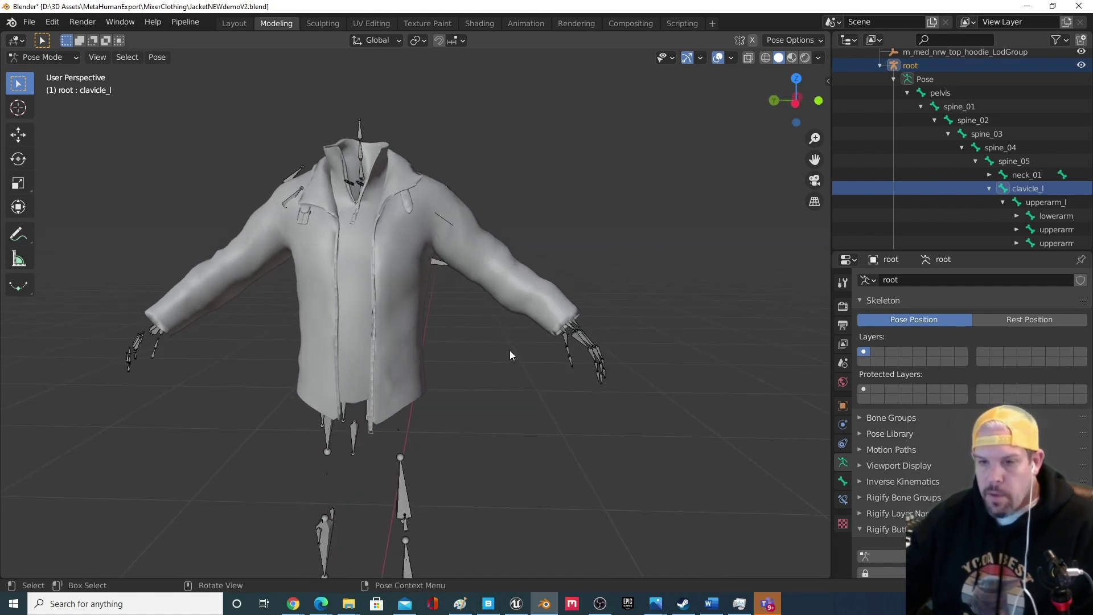
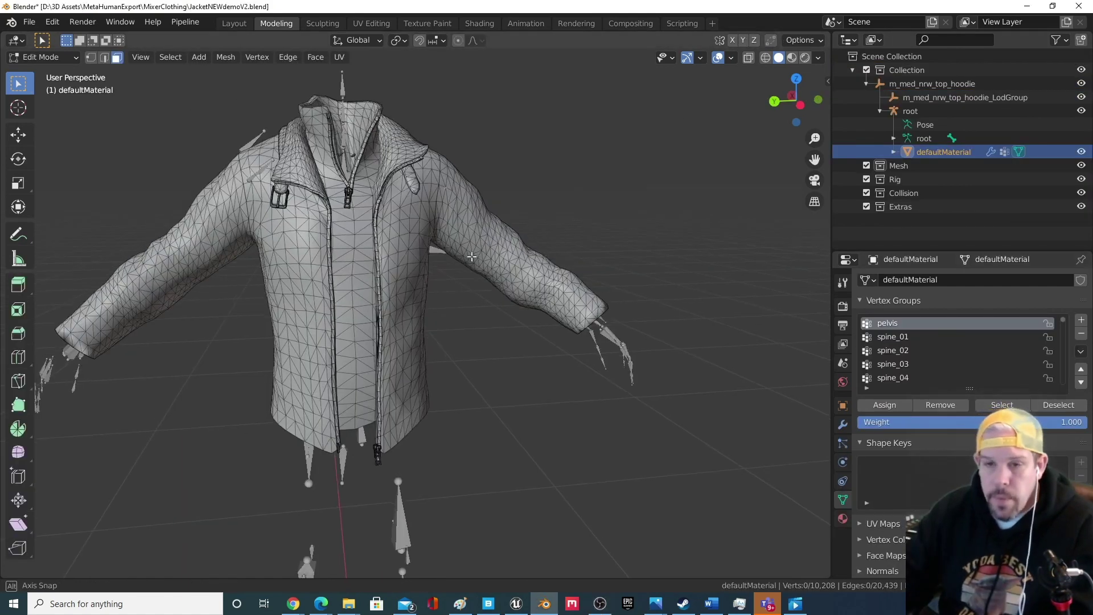
Return the jacket from Edit Mode to Object Mode and reselect it.
{"action": "middle_click_drag", "start_coordinate": [419, 265], "coordinate": [409, 281]}
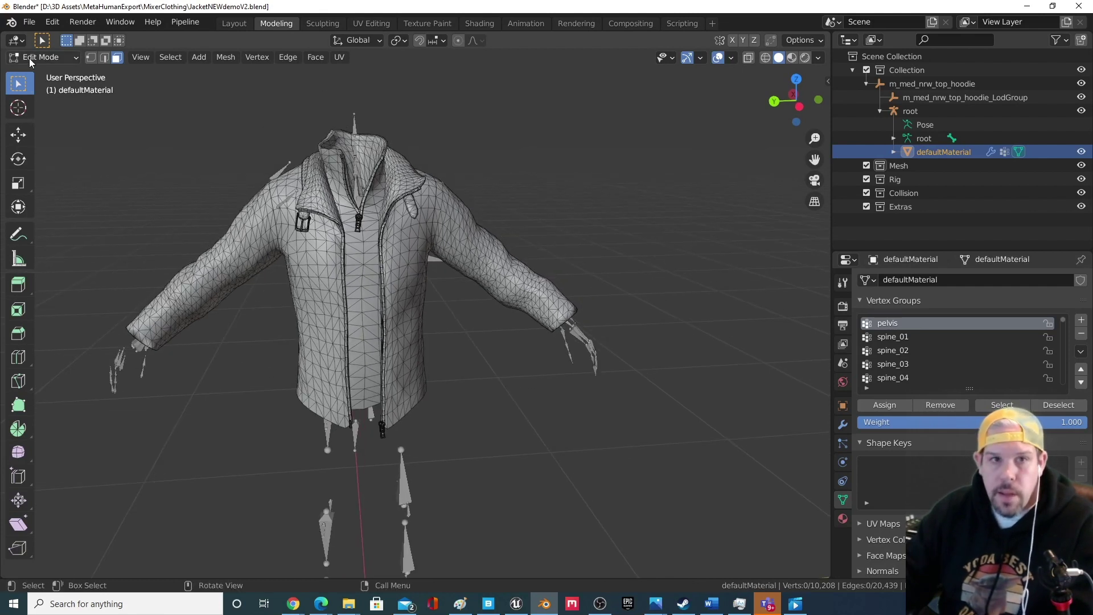
{"action": "left_click", "coordinate": [42, 57]}
{"action": "left_click", "coordinate": [50, 73]}
{"action": "left_click", "coordinate": [439, 310]}
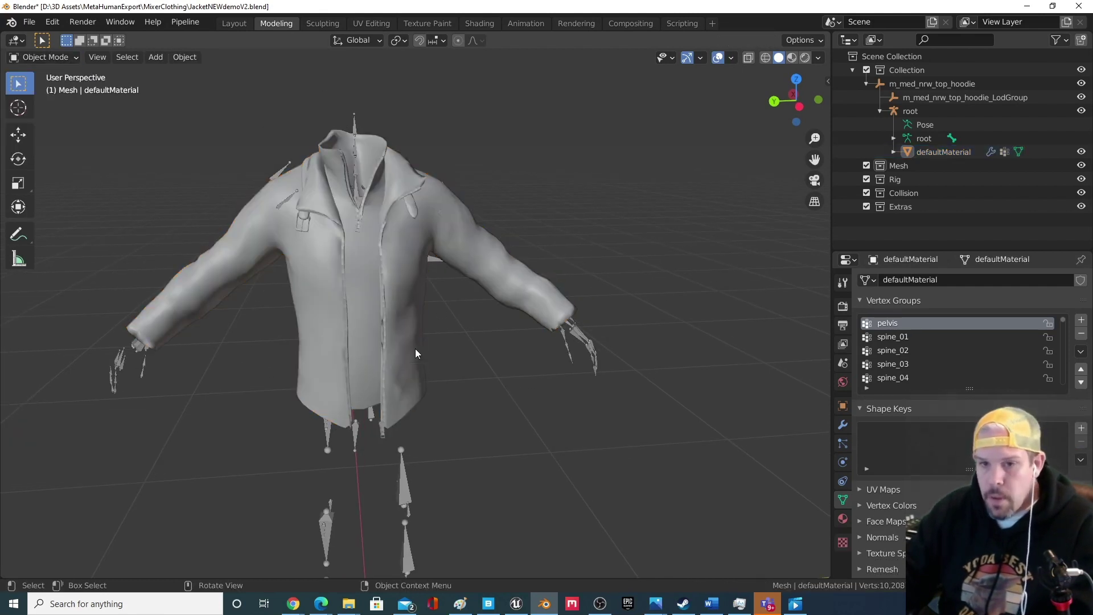
{"action": "left_click", "coordinate": [396, 286]}
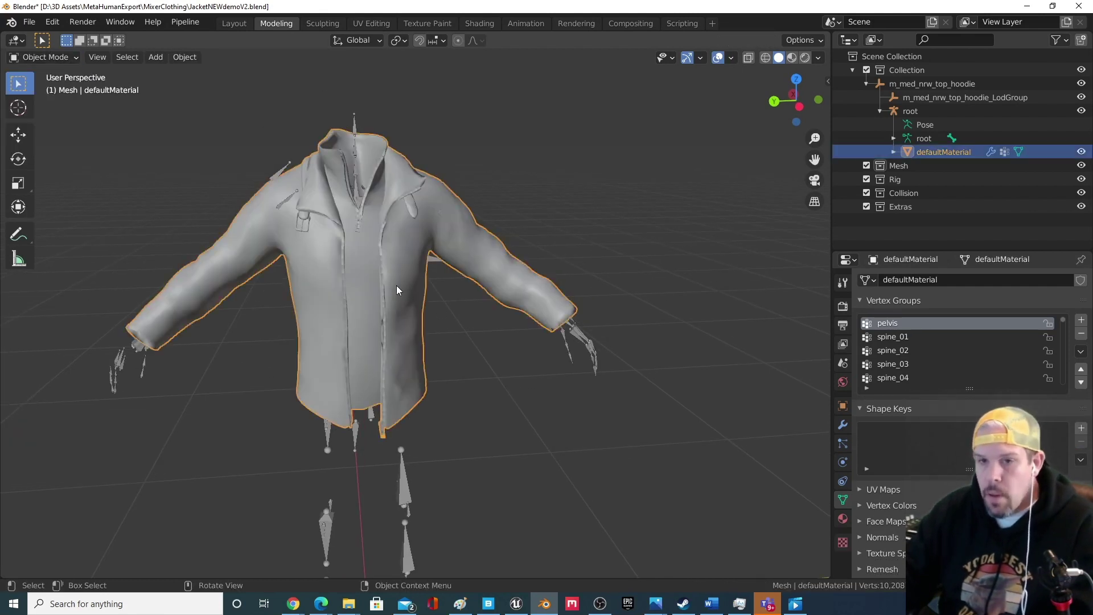
Expand the jacket in the Outliner to list its mesh data, modifiers and vertex groups.
{"action": "left_click", "coordinate": [893, 152]}
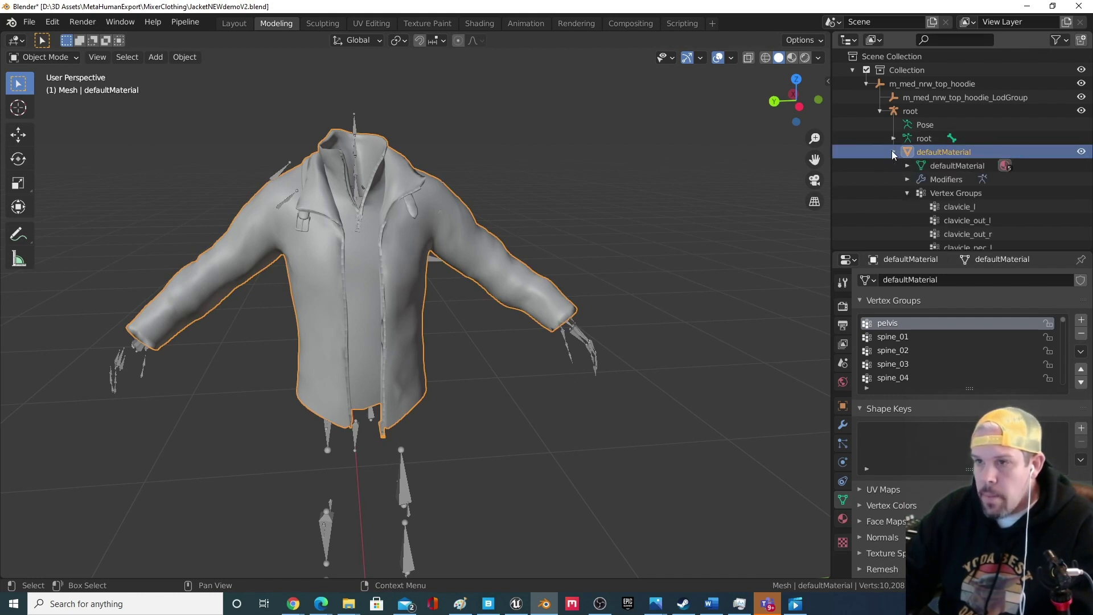
{"action": "scroll", "coordinate": [991, 174], "scroll_direction": "down", "scroll_amount": 2}
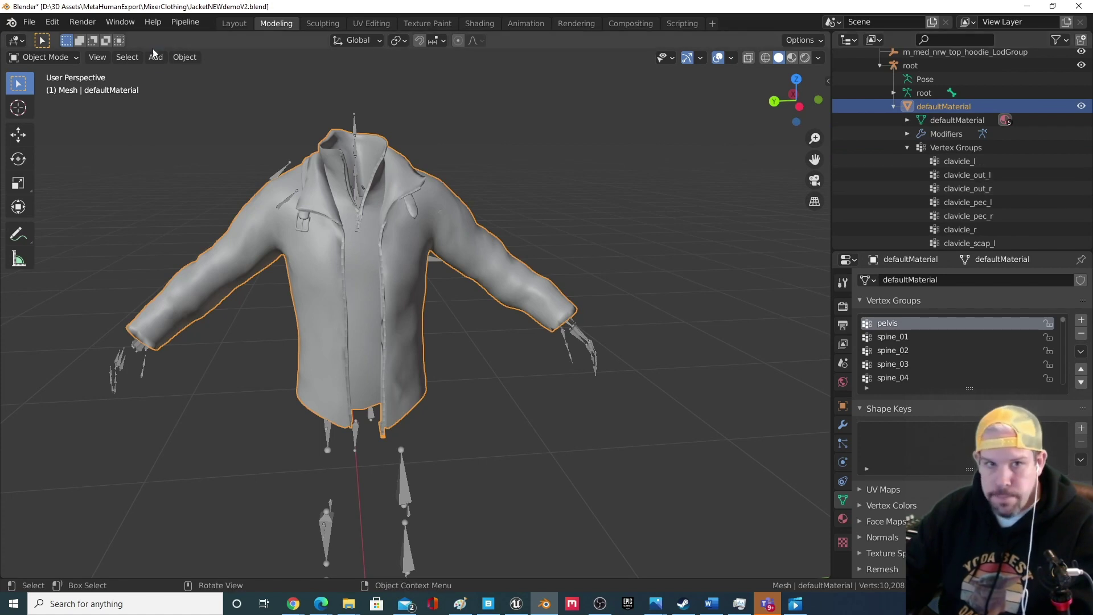
{"action": "left_click", "coordinate": [46, 57]}
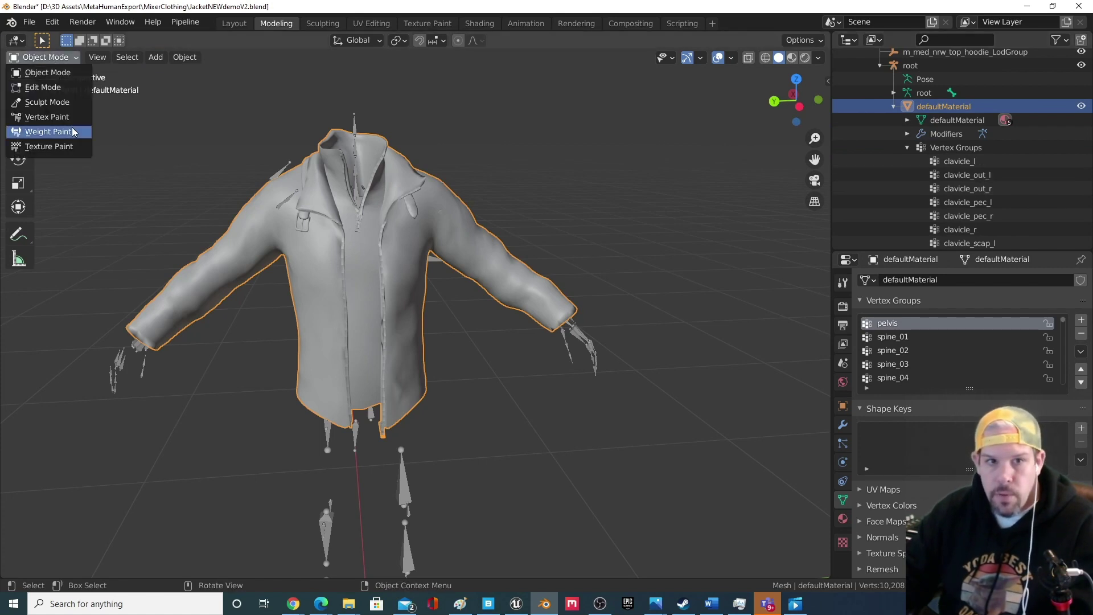
Put the jacket in Weight Paint mode and review clavicle_l through dyn_string_r_joint04 weights.
{"action": "left_click", "coordinate": [48, 132]}
{"action": "left_click", "coordinate": [983, 161]}
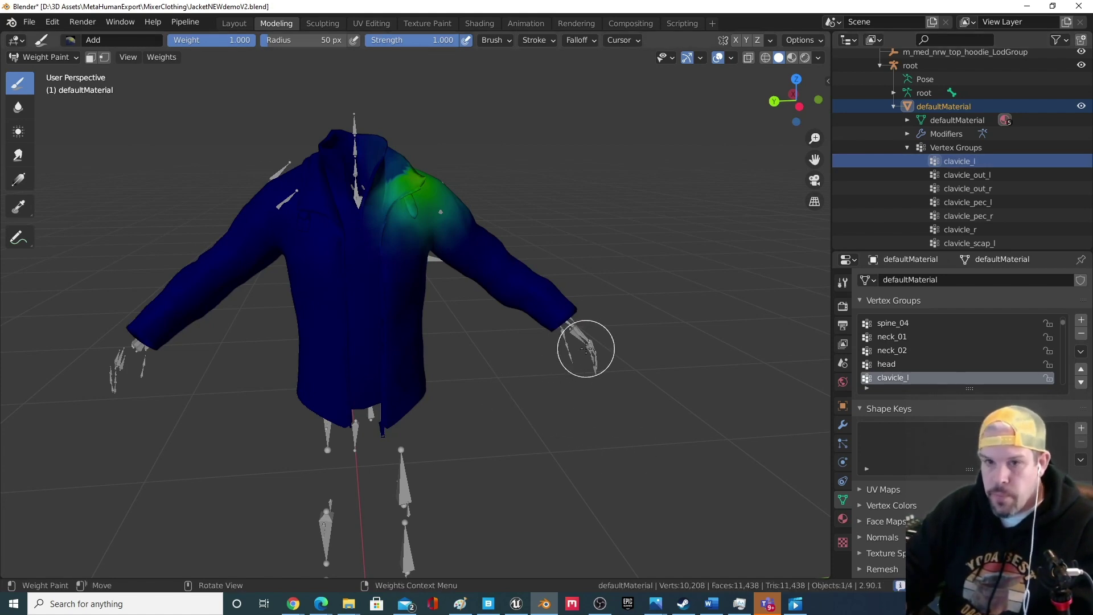
{"action": "left_click", "coordinate": [966, 176]}
{"action": "key", "text": "ctrl+z"}
{"action": "key", "text": "Down"}
{"action": "key", "text": "Down"}
{"action": "key", "text": "Down"}
{"action": "key", "text": "Down"}
{"action": "key", "text": "Down"}
{"action": "key", "text": "Down"}
{"action": "key", "text": "Down"}
{"action": "key", "text": "Down"}
{"action": "key", "text": "Down"}
{"action": "key", "text": "Down"}
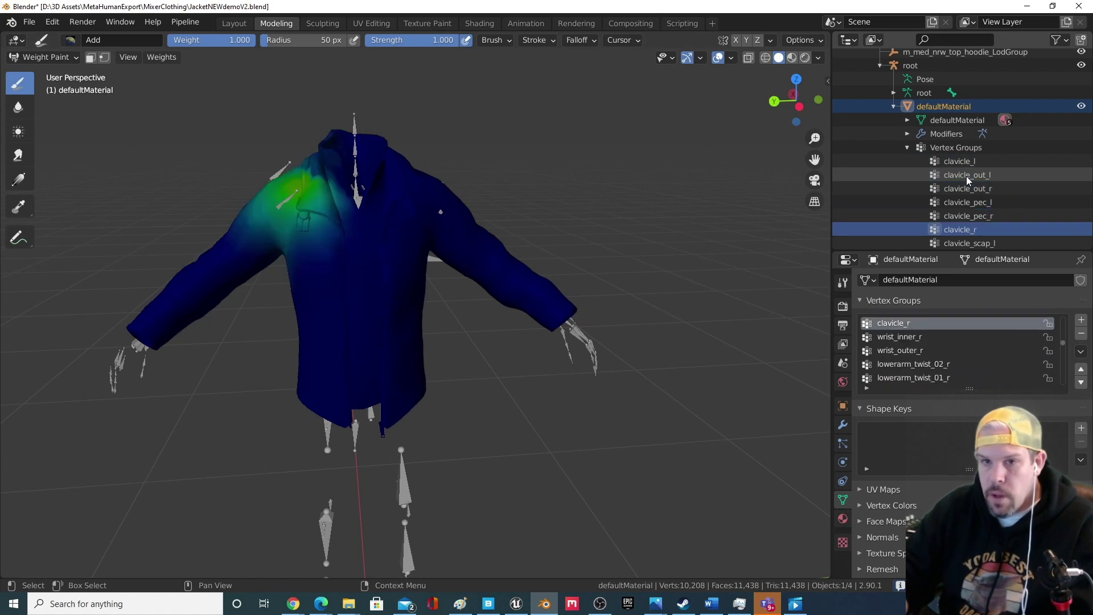
{"action": "key", "text": "Down"}
{"action": "key", "text": "Down"}
{"action": "key", "text": "Down"}
{"action": "key", "text": "Down"}
{"action": "key", "text": "Down"}
{"action": "key", "text": "Down"}
{"action": "key", "text": "Down"}
{"action": "key", "text": "Down"}
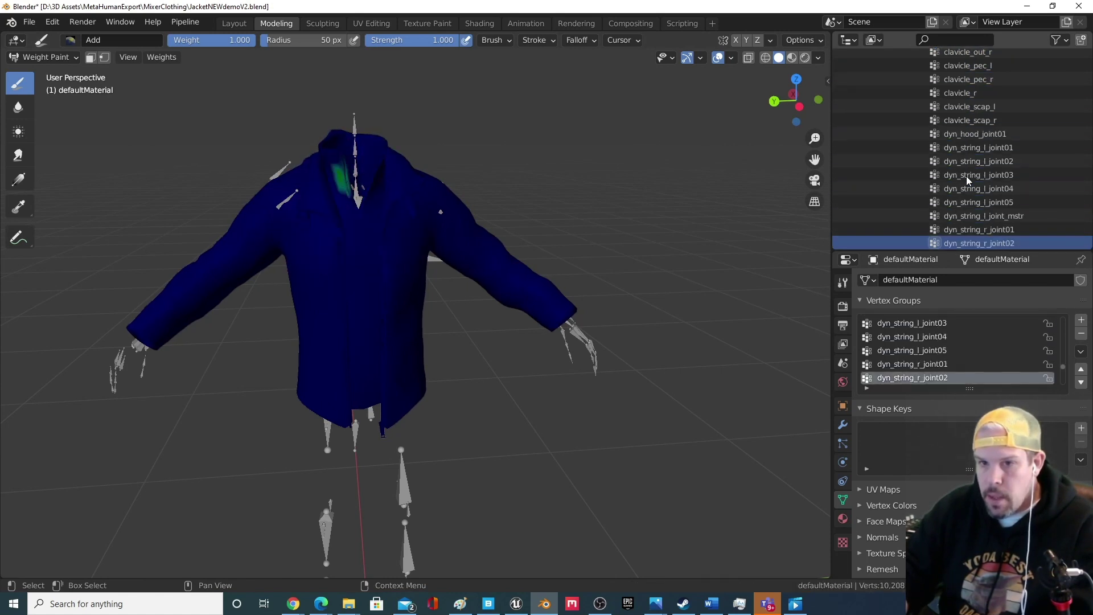
{"action": "middle_click_drag", "start_coordinate": [488, 315], "coordinate": [546, 250]}
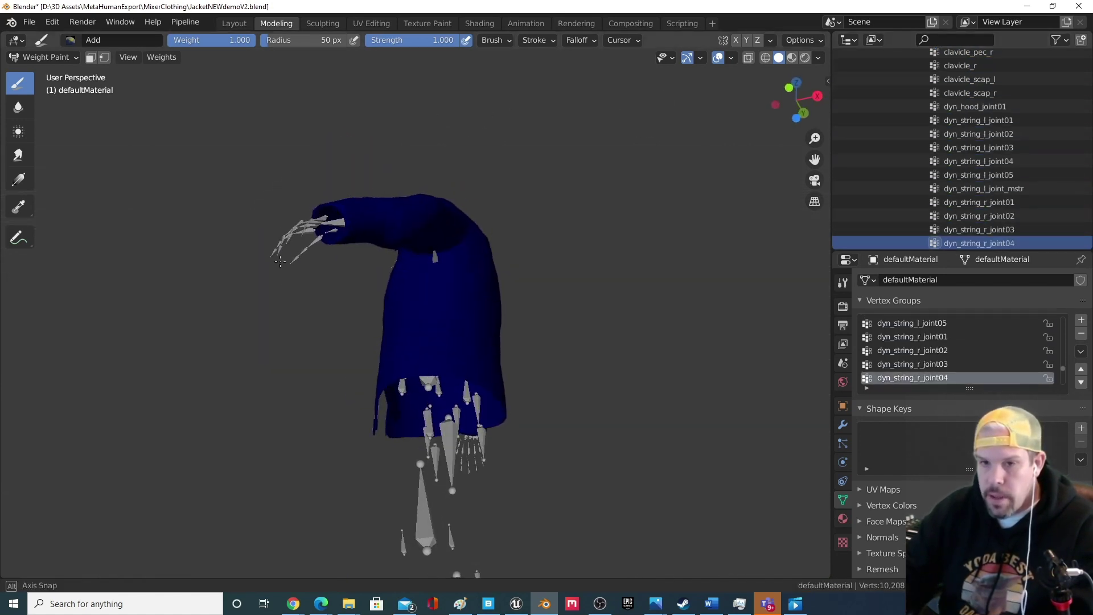
Review the dyn_string_r_joint03, lowerarm_out_r, spine_02 and spine_04 weight groups.
{"action": "left_click", "coordinate": [966, 228]}
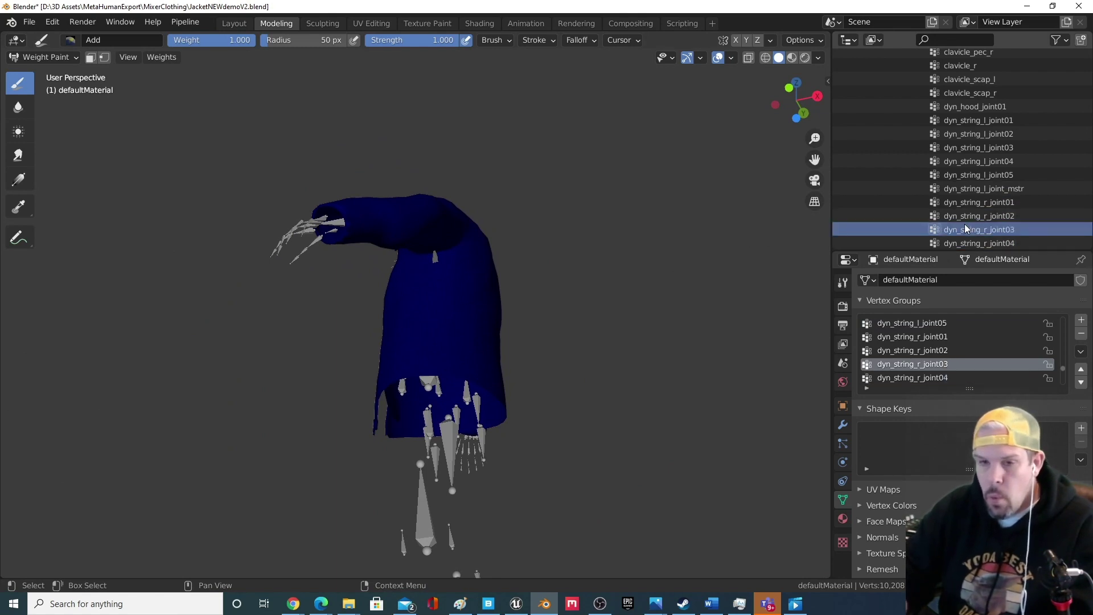
{"action": "key", "text": "Down"}
{"action": "key", "text": "Down"}
{"action": "key", "text": "Down"}
{"action": "key", "text": "Down"}
{"action": "key", "text": "Down"}
{"action": "key", "text": "Down"}
{"action": "key", "text": "Down"}
{"action": "key", "text": "Down"}
{"action": "key", "text": "Down"}
{"action": "key", "text": "Down"}
{"action": "key", "text": "Down"}
{"action": "key", "text": "Down"}
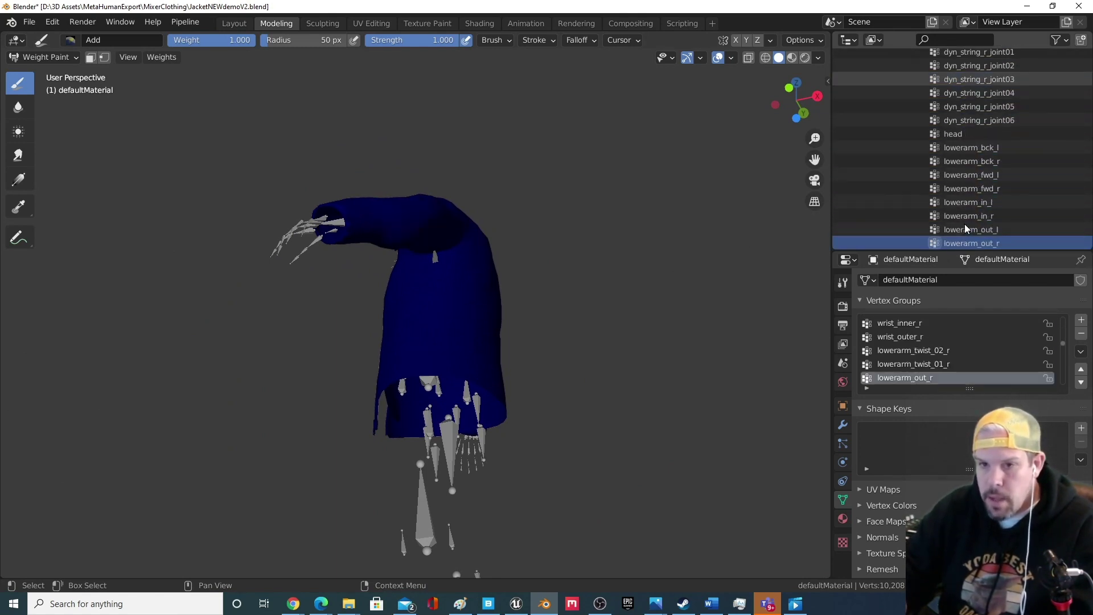
{"action": "key", "text": "Down"}
{"action": "key", "text": "Down"}
{"action": "key", "text": "Down"}
{"action": "key", "text": "Down"}
{"action": "key", "text": "Down"}
{"action": "key", "text": "Down"}
{"action": "key", "text": "Down"}
{"action": "key", "text": "Down"}
{"action": "key", "text": "Down"}
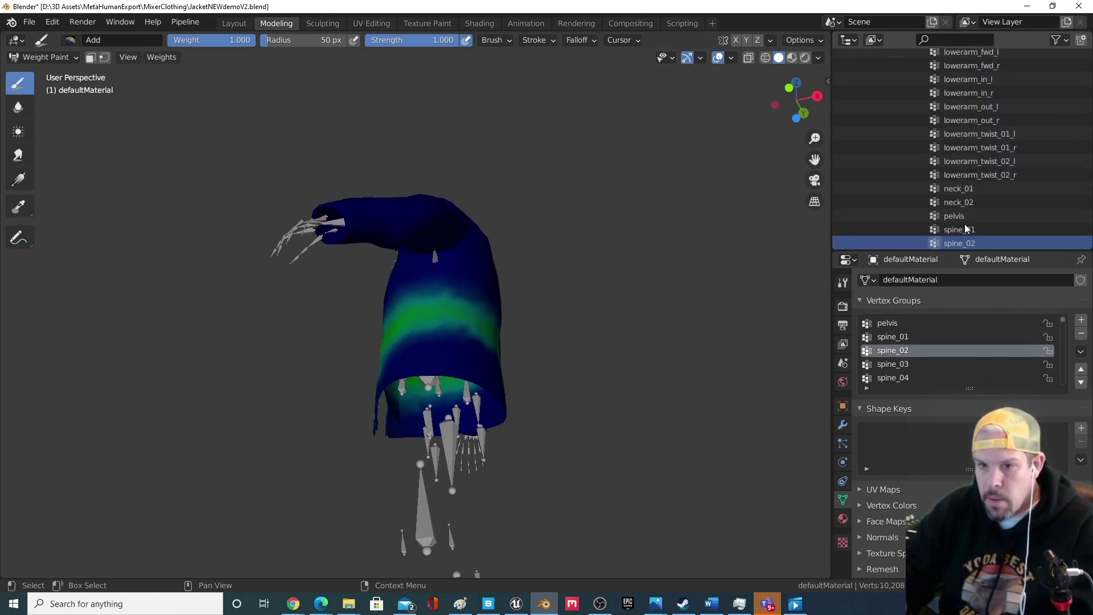
{"action": "key", "text": "Down"}
{"action": "key", "text": "Down"}
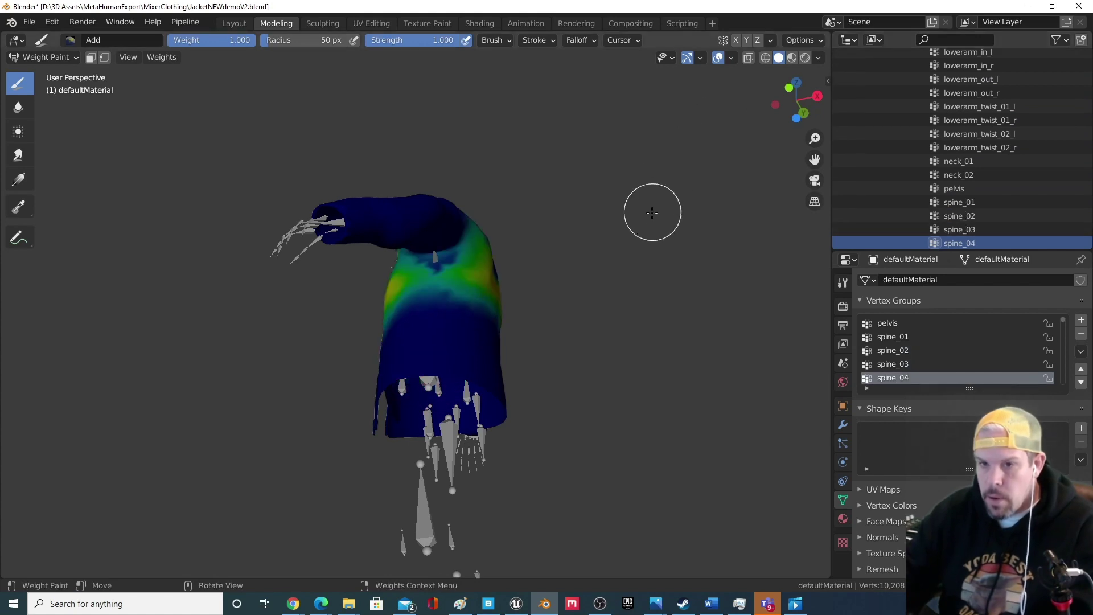
{"action": "middle_click_drag", "start_coordinate": [652, 213], "coordinate": [675, 256]}
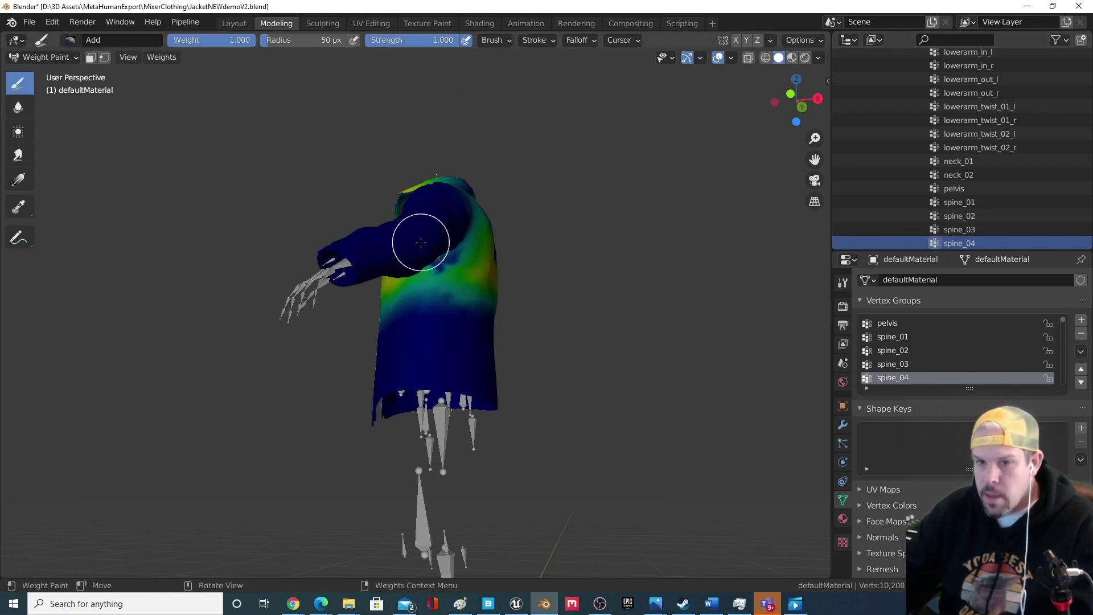
Inspect spine_04_latissimus_l, the thigh groups and upperarm_bck_l weights from several angles.
{"action": "key", "text": "Down"}
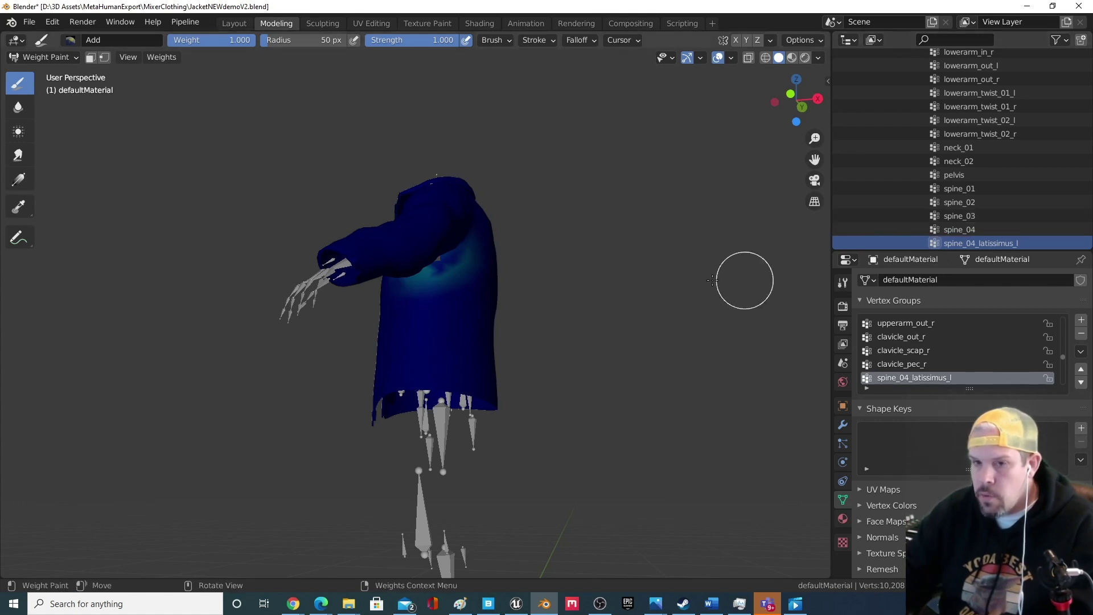
{"action": "middle_click_drag", "start_coordinate": [745, 280], "coordinate": [798, 239]}
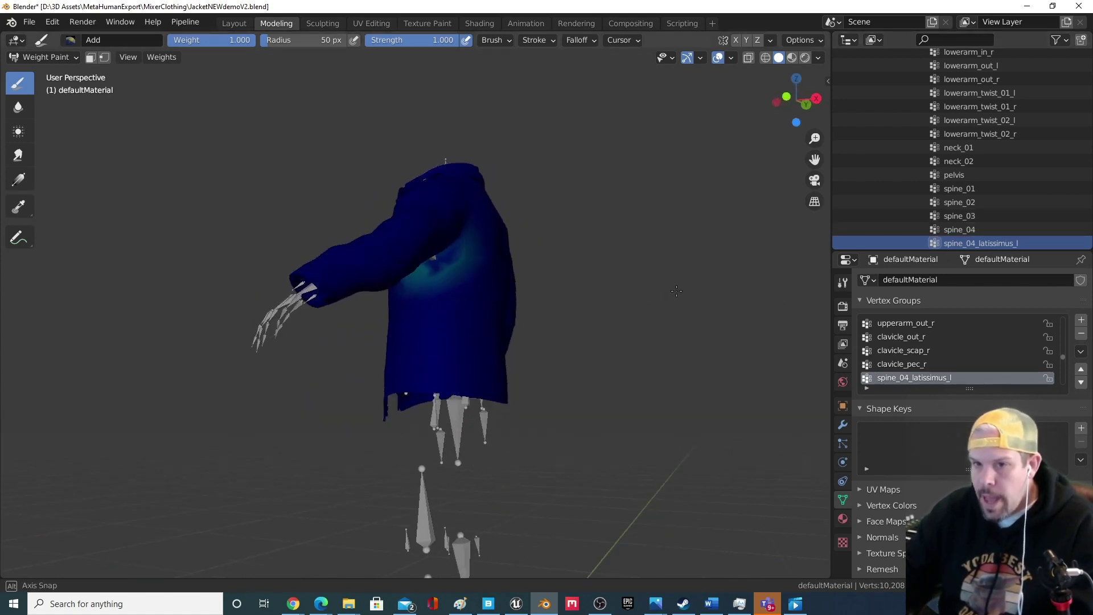
{"action": "key", "text": "Down"}
{"action": "key", "text": "Down"}
{"action": "key", "text": "Down"}
{"action": "key", "text": "Down"}
{"action": "key", "text": "Down"}
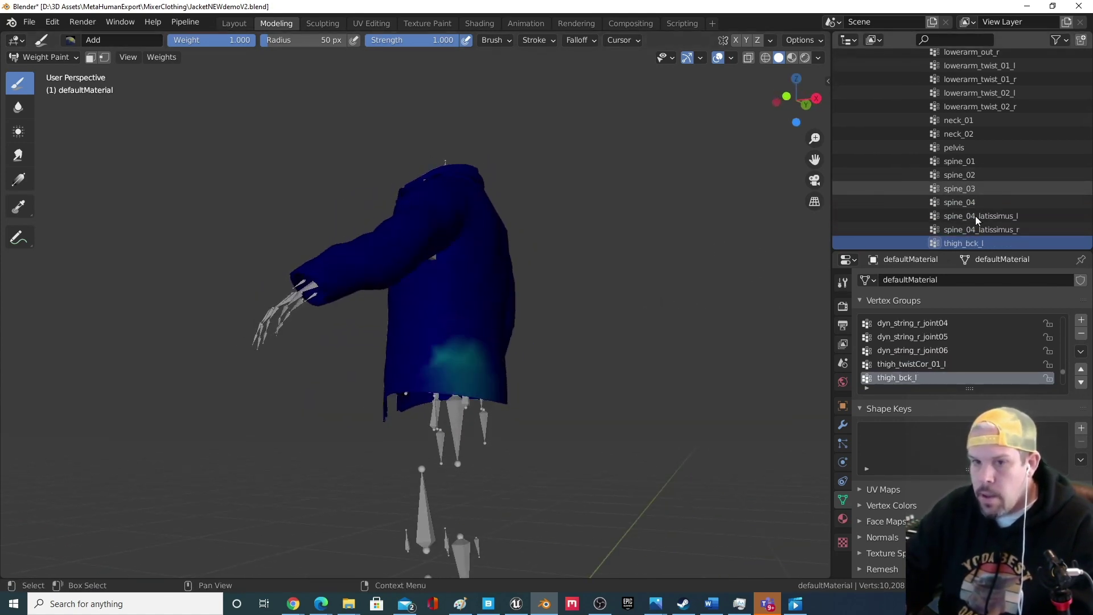
{"action": "key", "text": "Down"}
{"action": "key", "text": "Down"}
{"action": "key", "text": "Down"}
{"action": "key", "text": "Down"}
{"action": "key", "text": "Down"}
{"action": "key", "text": "Down"}
{"action": "key", "text": "Down"}
{"action": "key", "text": "Down"}
{"action": "key", "text": "Down"}
{"action": "key", "text": "Down"}
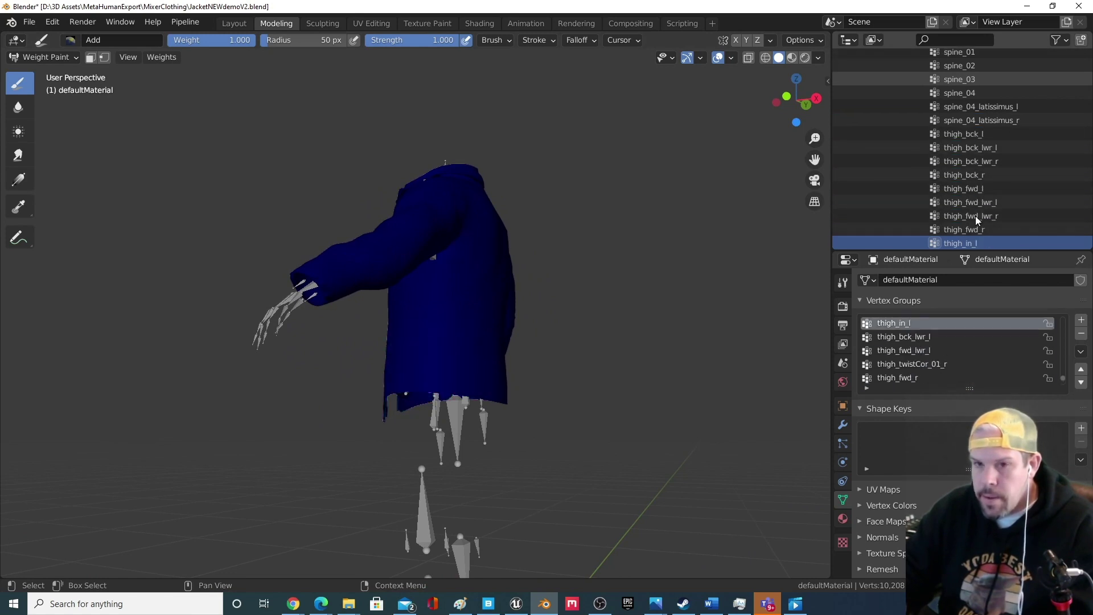
{"action": "key", "text": "Down"}
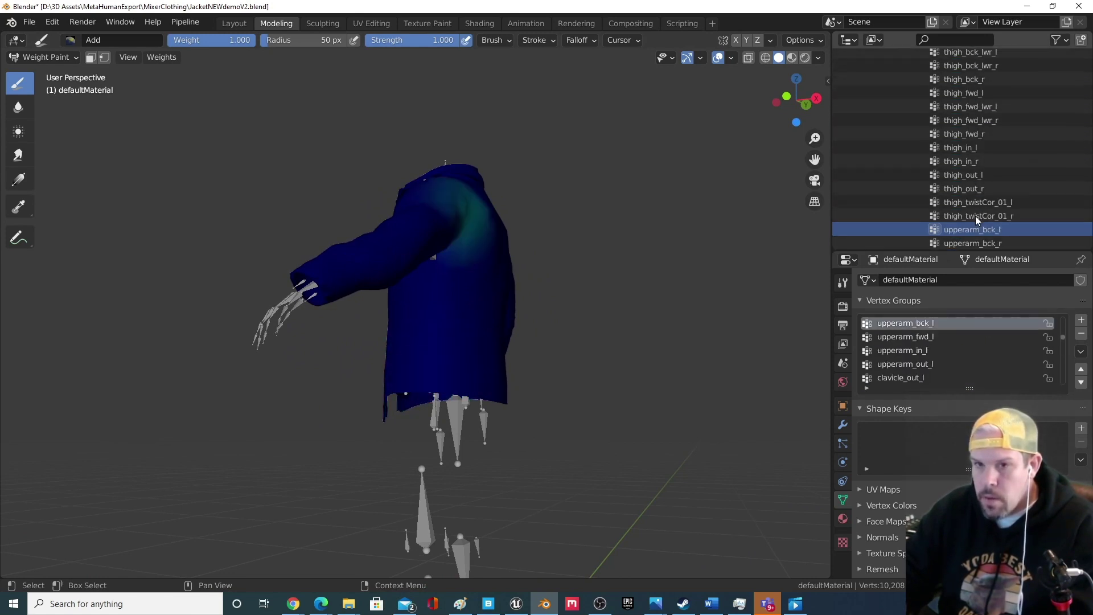
{"action": "middle_click_drag", "start_coordinate": [494, 330], "coordinate": [585, 279]}
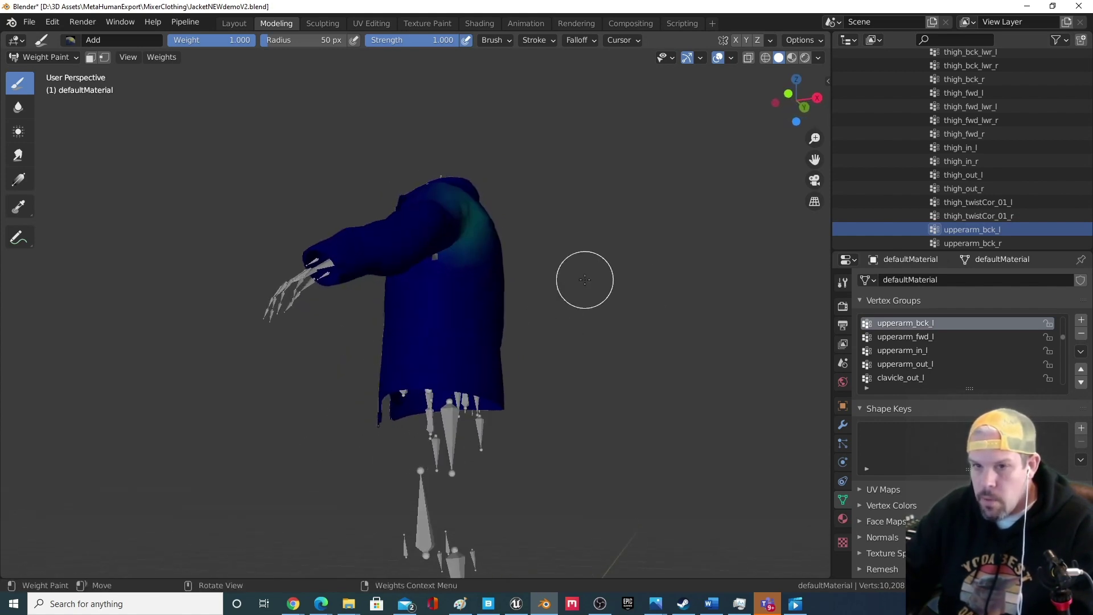
Select the upperarm_bicep_l vertex group to display its weights on the jacket.
{"action": "left_click", "coordinate": [975, 243]}
{"action": "key", "text": "Down"}
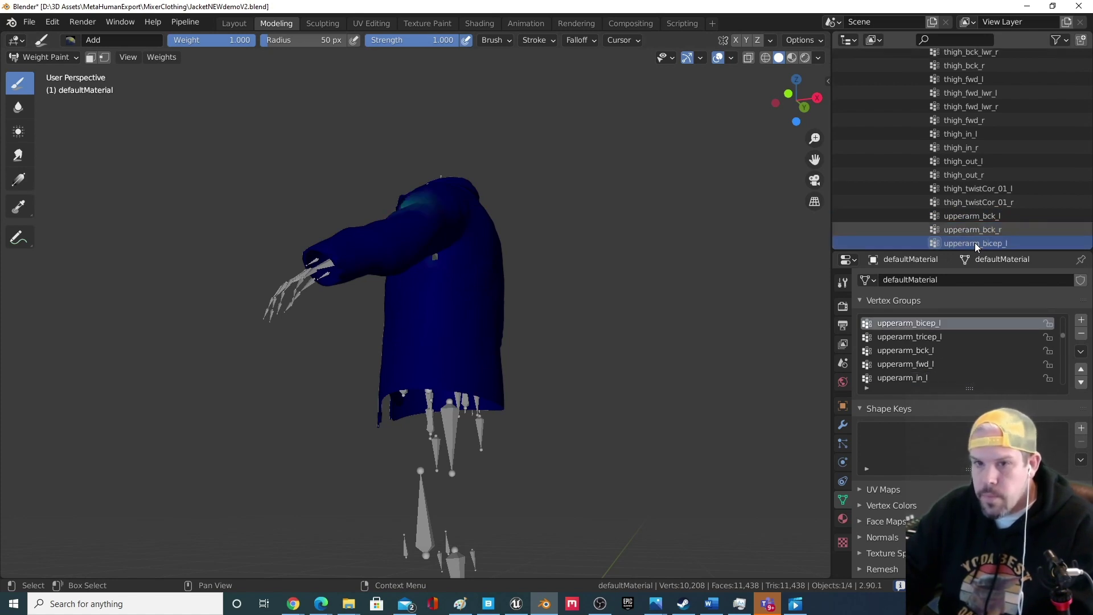
{"action": "key", "text": "Down"}
{"action": "key", "text": "Up"}
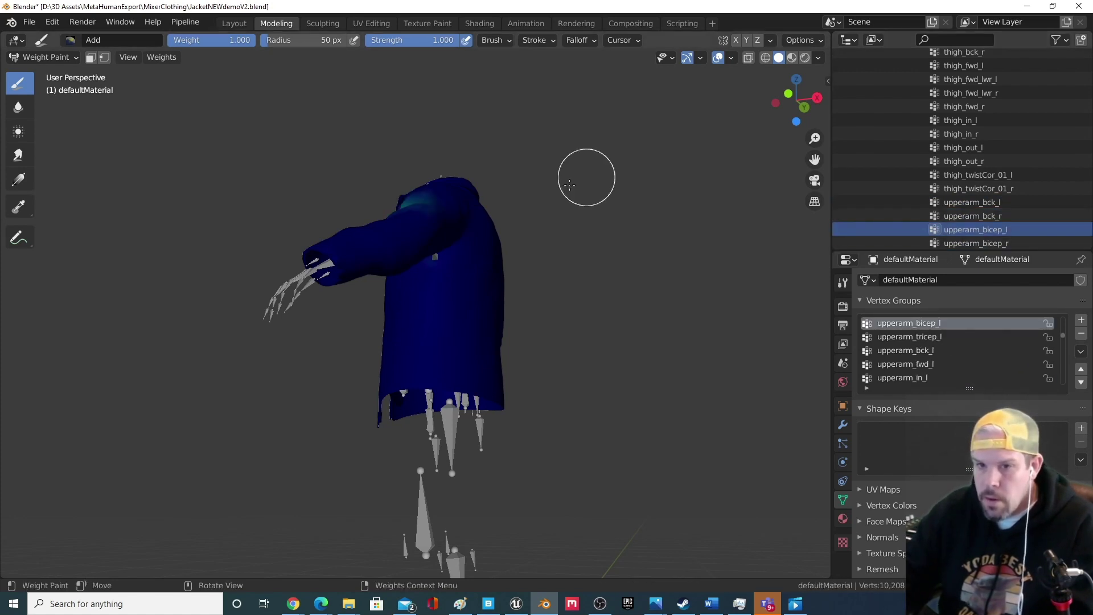
{"action": "mouse_move", "coordinate": [586, 176]}
{"action": "middle_mouse_down"}
{"action": "mouse_move", "coordinate": [612, 213]}
{"action": "mouse_move", "coordinate": [675, 252]}
{"action": "middle_mouse_up"}
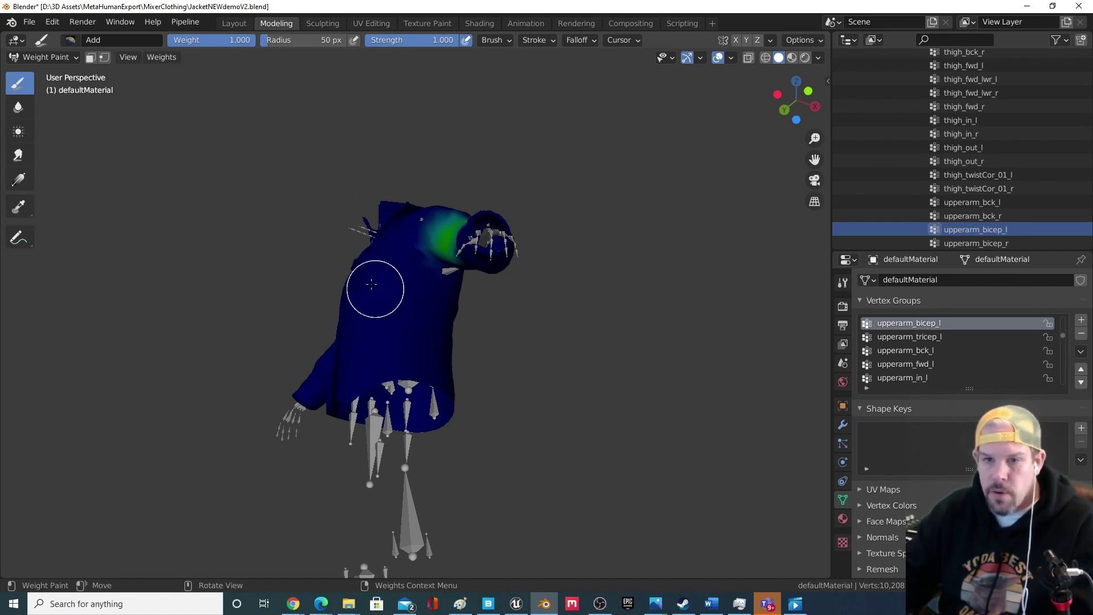
Undo a test stroke and set the brush to weight 0.758, strength 0.275.
{"action": "middle_click_drag", "start_coordinate": [371, 283], "coordinate": [399, 300]}
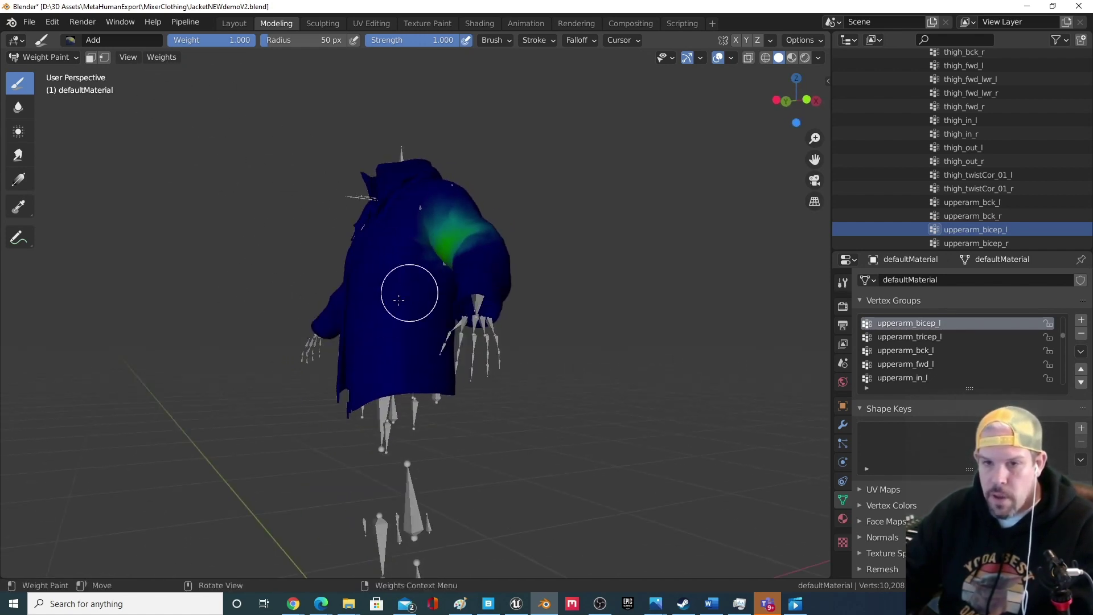
{"action": "left_click_drag", "start_coordinate": [399, 300], "coordinate": [378, 313]}
{"action": "key", "text": "ctrl+z"}
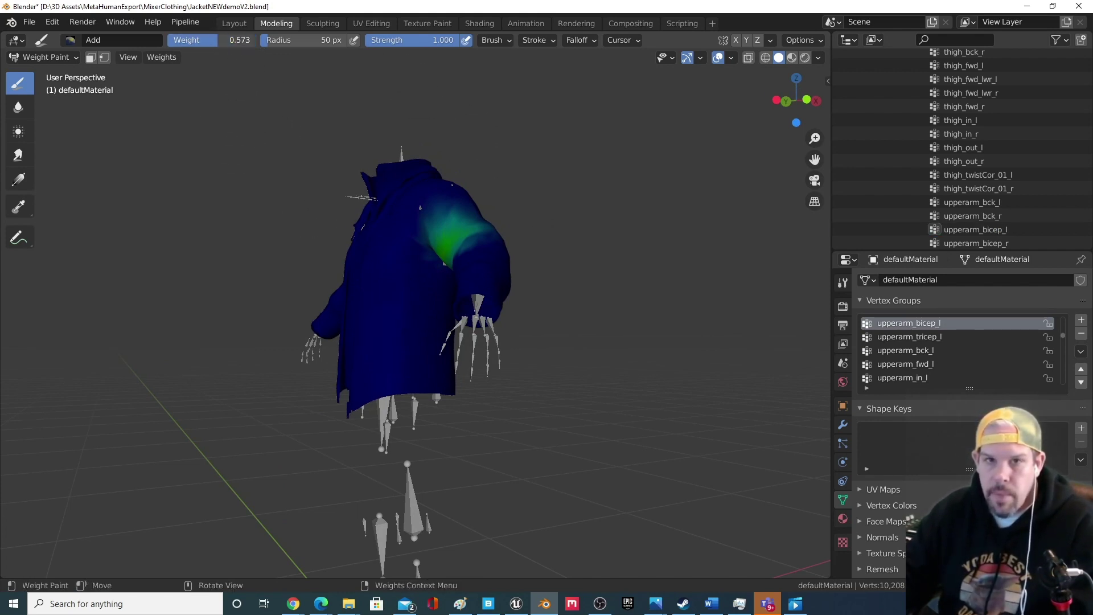
{"action": "left_click_drag", "start_coordinate": [216, 43], "coordinate": [219, 45]}
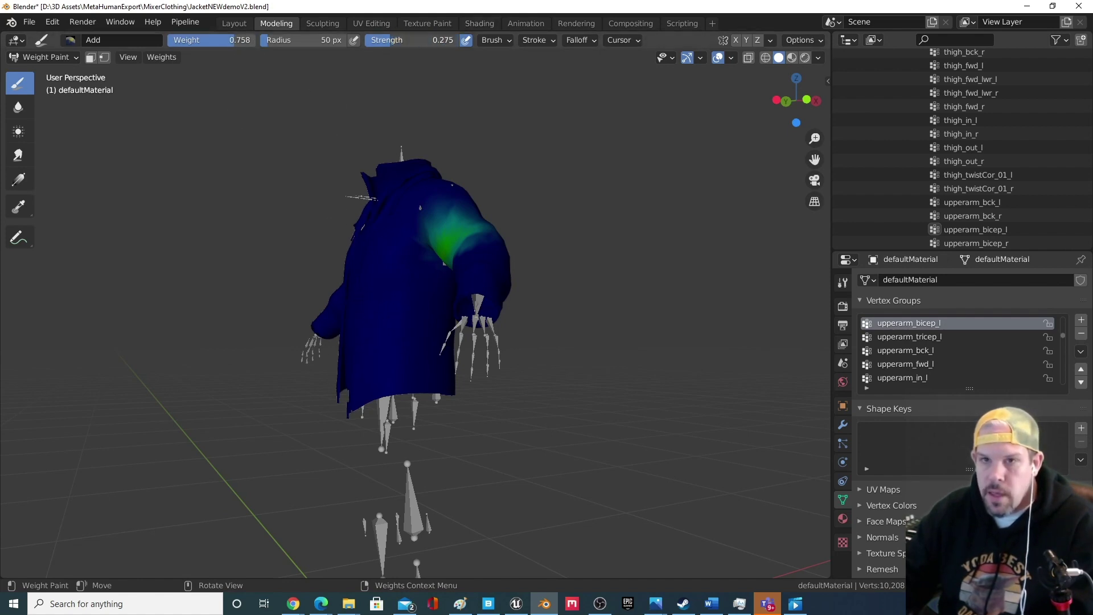
{"action": "mouse_move", "coordinate": [420, 147]}
{"action": "middle_mouse_down"}
{"action": "mouse_move", "coordinate": [421, 96]}
{"action": "mouse_move", "coordinate": [430, 108]}
{"action": "middle_mouse_up"}
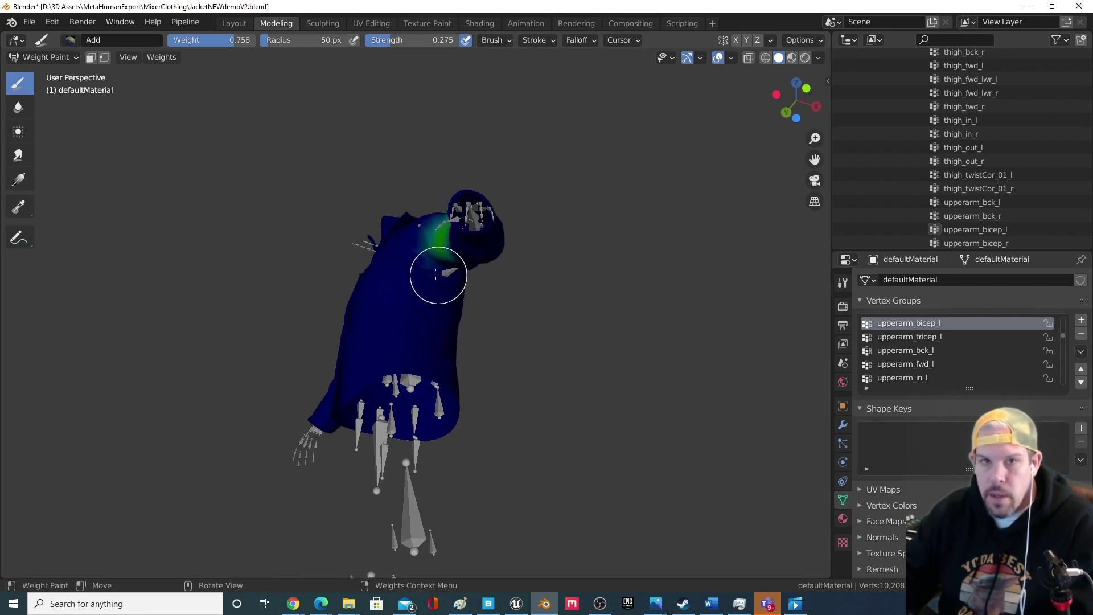
{"action": "left_click", "coordinate": [69, 41]}
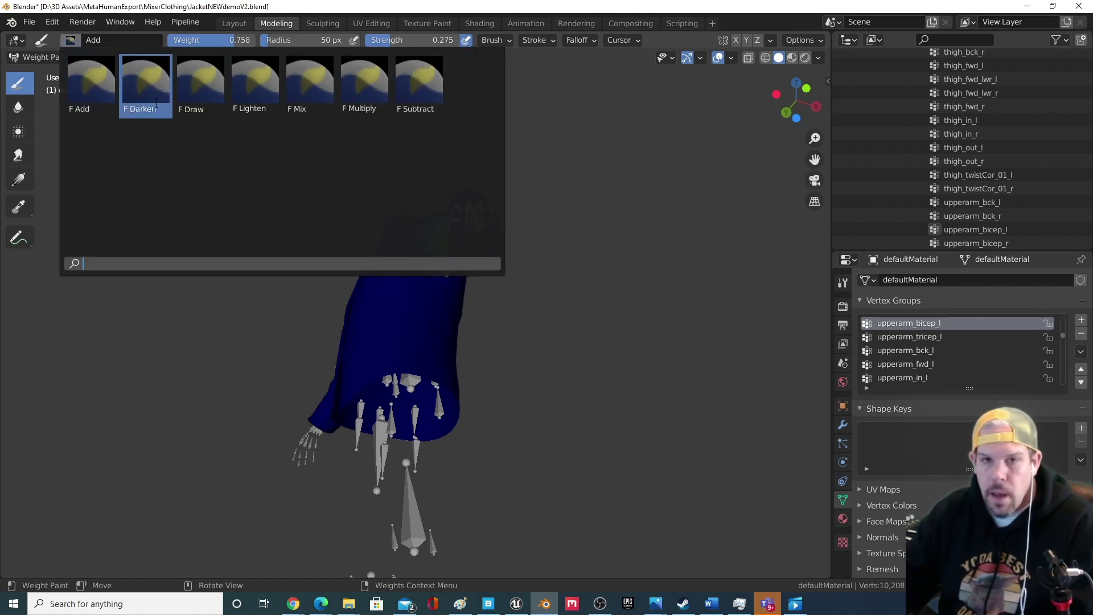
{"action": "left_click", "coordinate": [419, 86]}
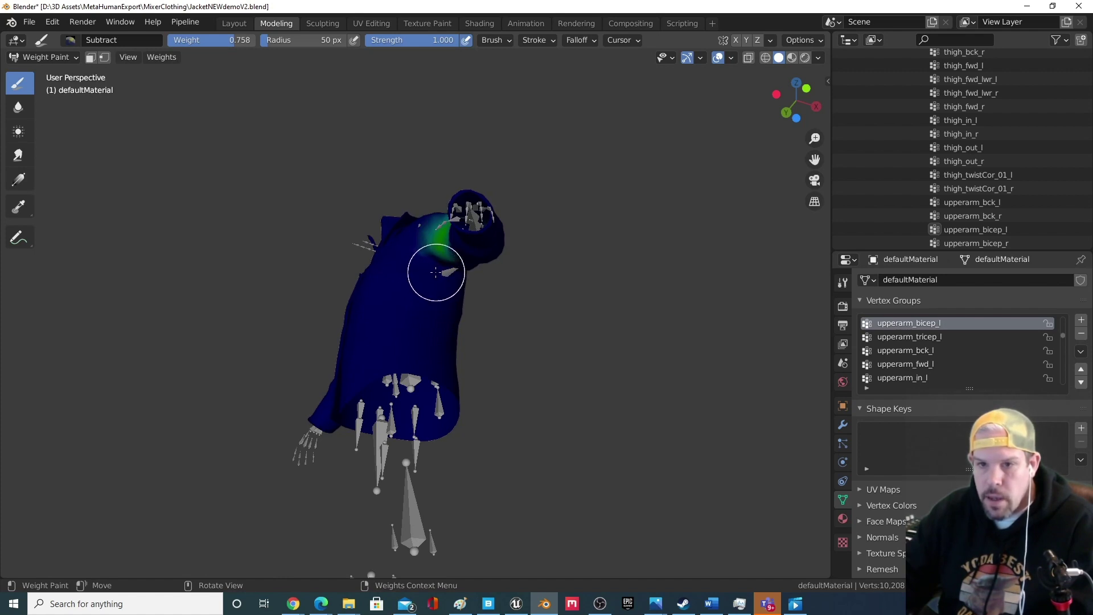
{"action": "middle_click_drag", "start_coordinate": [436, 272], "coordinate": [575, 323]}
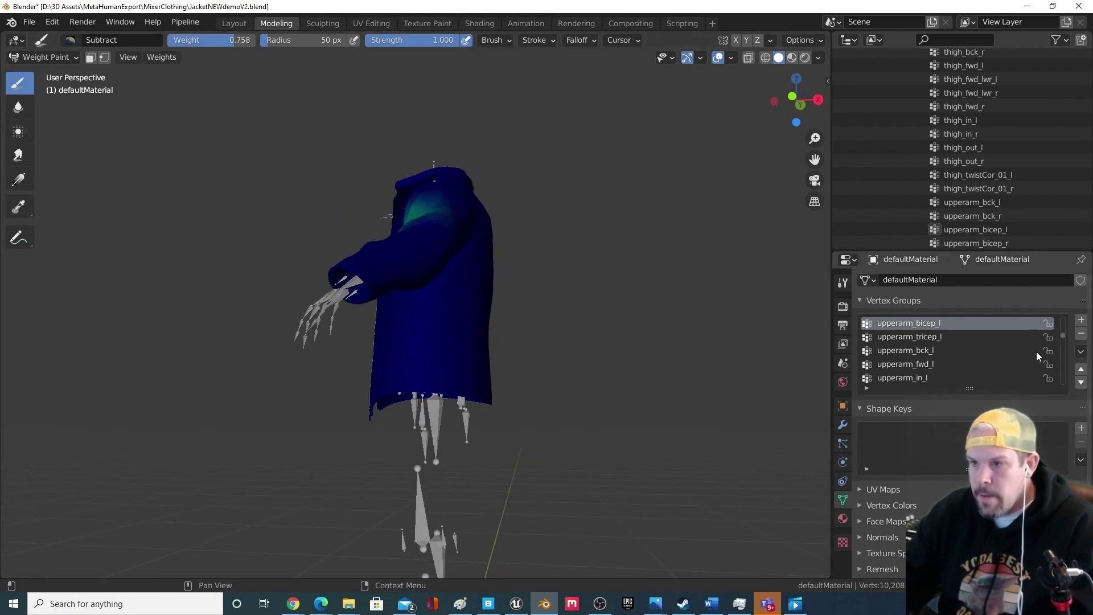
{"action": "mouse_move", "coordinate": [391, 292]}
{"action": "middle_mouse_down"}
{"action": "mouse_move", "coordinate": [233, 287]}
{"action": "mouse_move", "coordinate": [401, 280]}
{"action": "middle_mouse_up"}
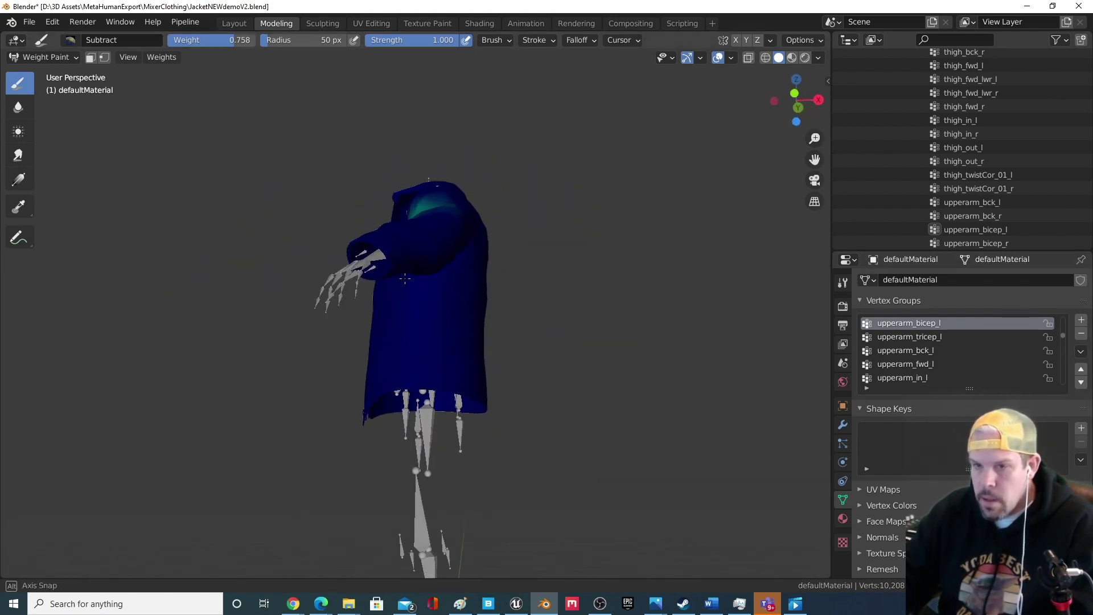
{"action": "scroll", "coordinate": [942, 342], "scroll_direction": "up", "scroll_amount": 1}
{"action": "scroll", "coordinate": [941, 350], "scroll_direction": "down", "scroll_amount": 1}
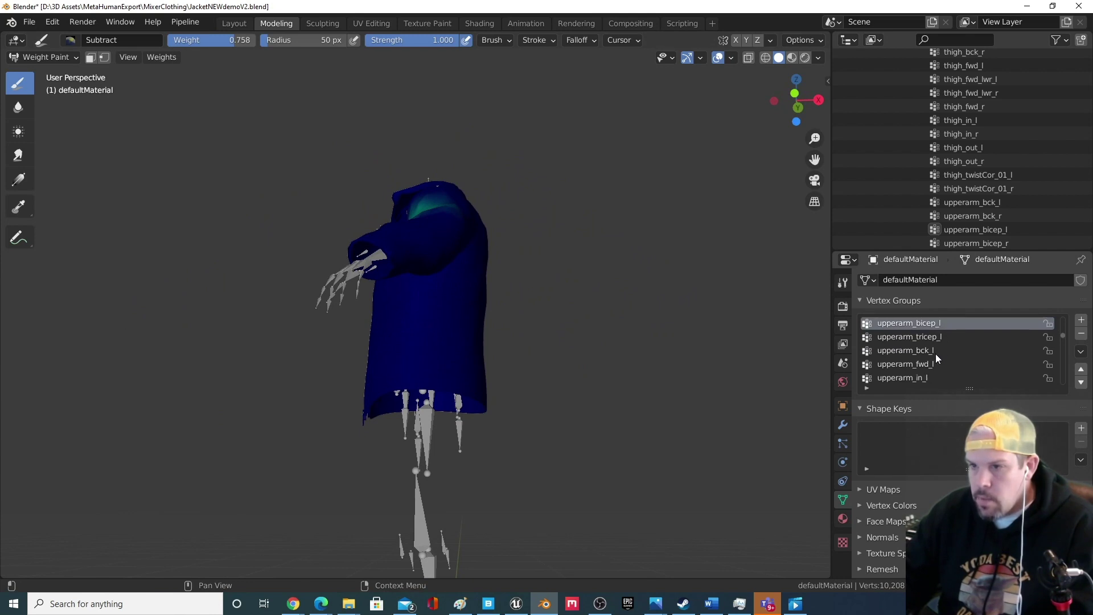
Inspect the upperarm_tricep_l, upperarm_bck_l, upperarm_fwd_l, upperarm_in_l and upperarm_out_l sleeve weights.
{"action": "middle_click_drag", "start_coordinate": [711, 307], "coordinate": [729, 290]}
{"action": "left_click", "coordinate": [937, 338]}
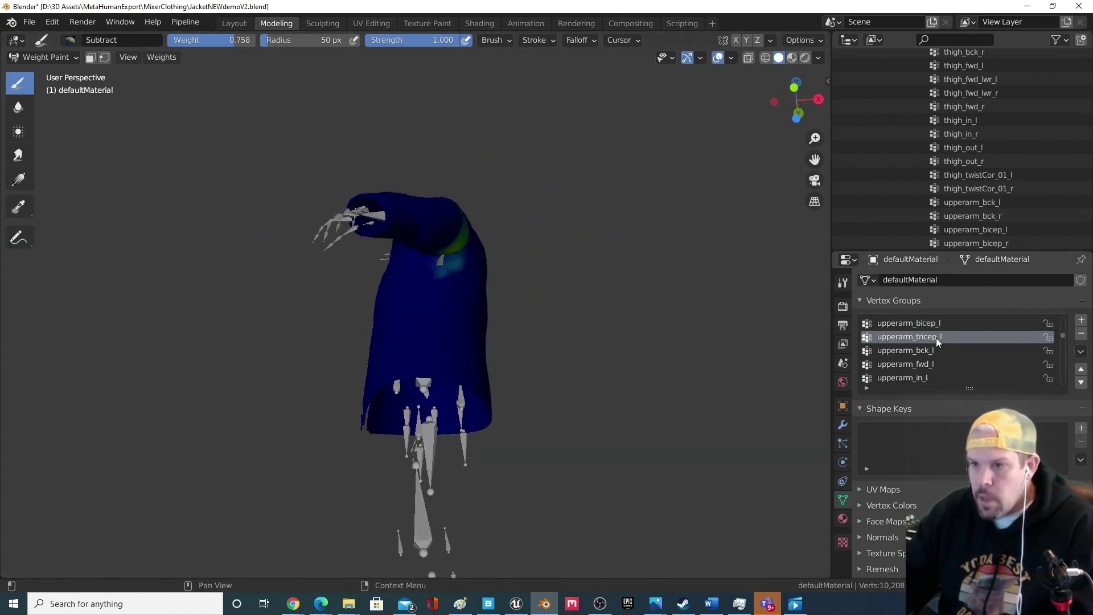
{"action": "mouse_move", "coordinate": [653, 312]}
{"action": "middle_mouse_down"}
{"action": "mouse_move", "coordinate": [431, 272]}
{"action": "mouse_move", "coordinate": [530, 293]}
{"action": "middle_mouse_up"}
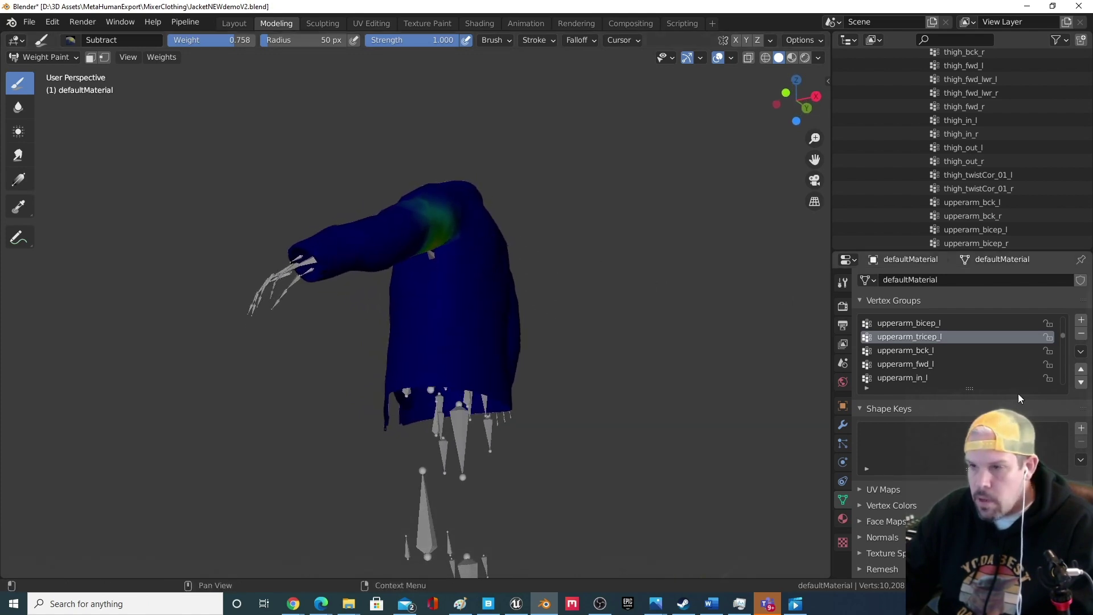
{"action": "left_click", "coordinate": [920, 349]}
{"action": "middle_click_drag", "start_coordinate": [414, 275], "coordinate": [475, 283]}
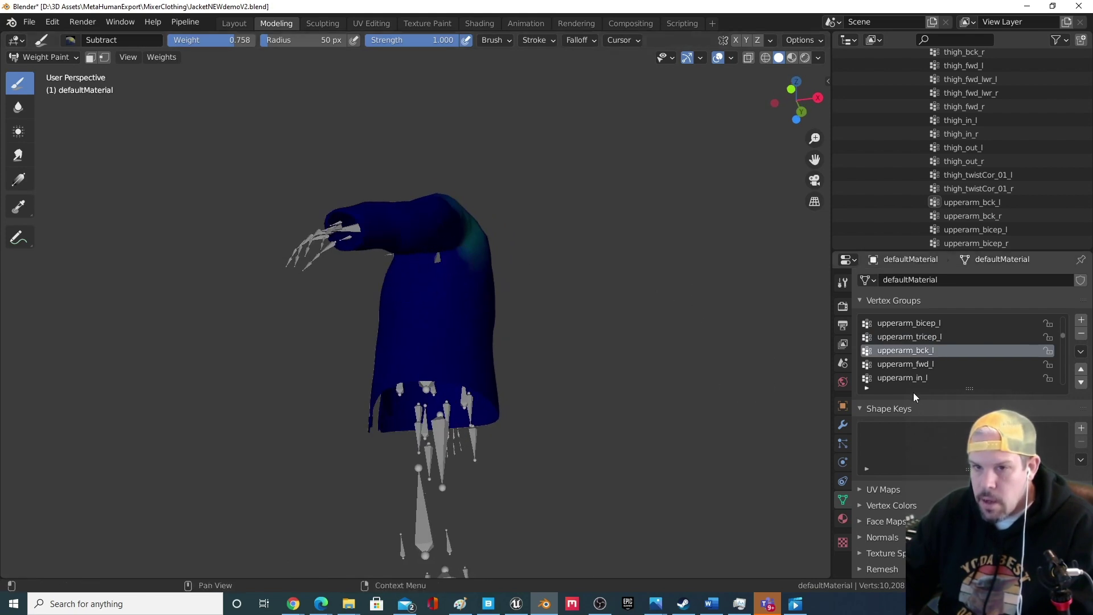
{"action": "left_click", "coordinate": [936, 365]}
{"action": "scroll", "coordinate": [934, 364], "scroll_direction": "down", "scroll_amount": 1}
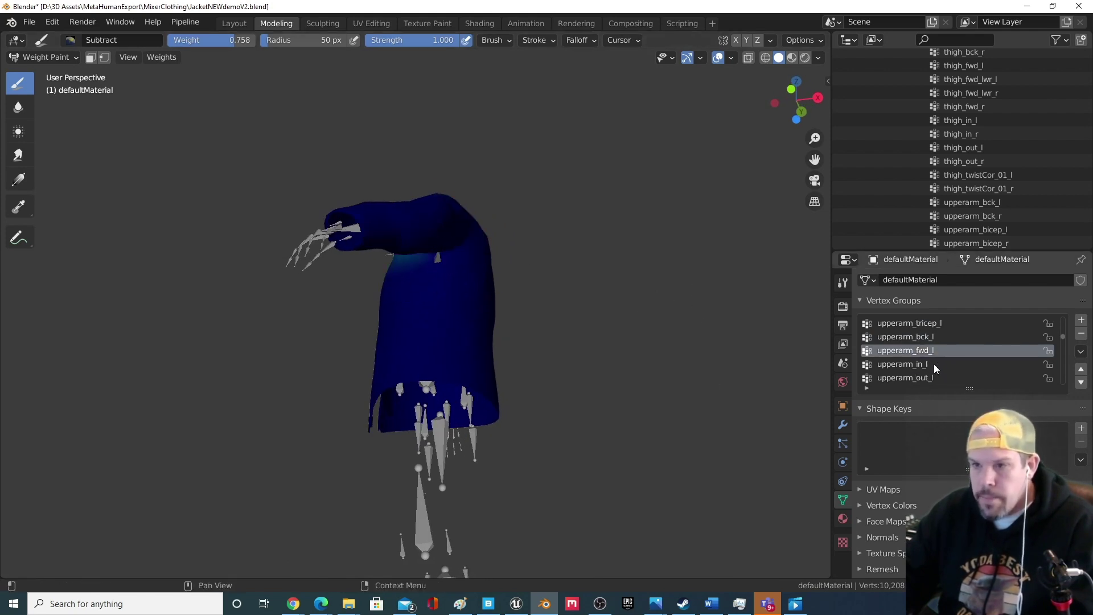
{"action": "left_click", "coordinate": [928, 364]}
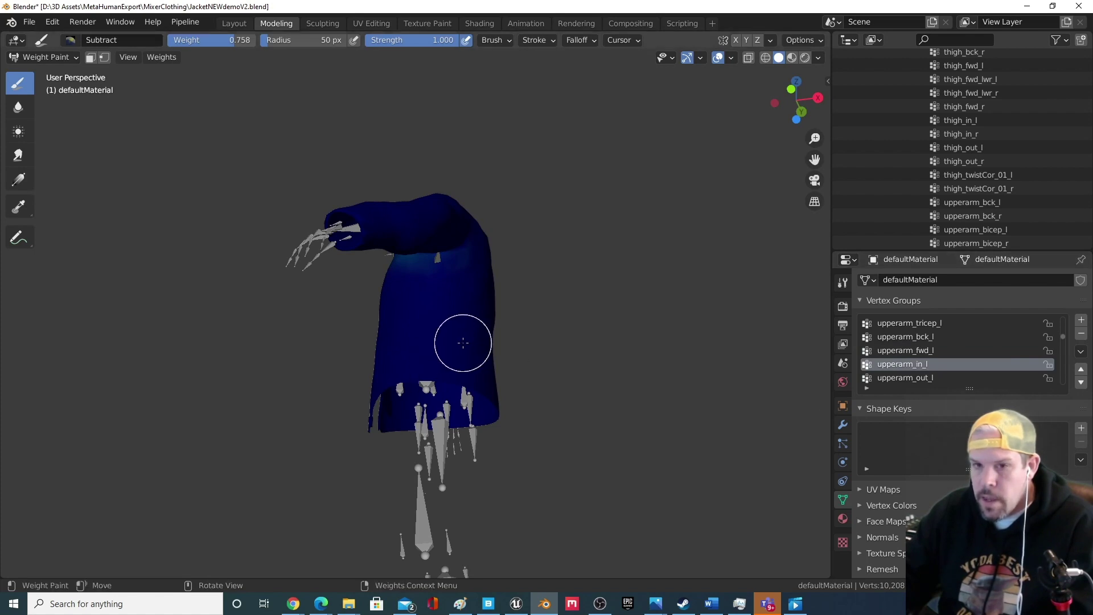
{"action": "middle_click_drag", "start_coordinate": [463, 342], "coordinate": [534, 422]}
{"action": "middle_click_drag", "start_coordinate": [413, 382], "coordinate": [520, 391]}
{"action": "left_click", "coordinate": [927, 378]}
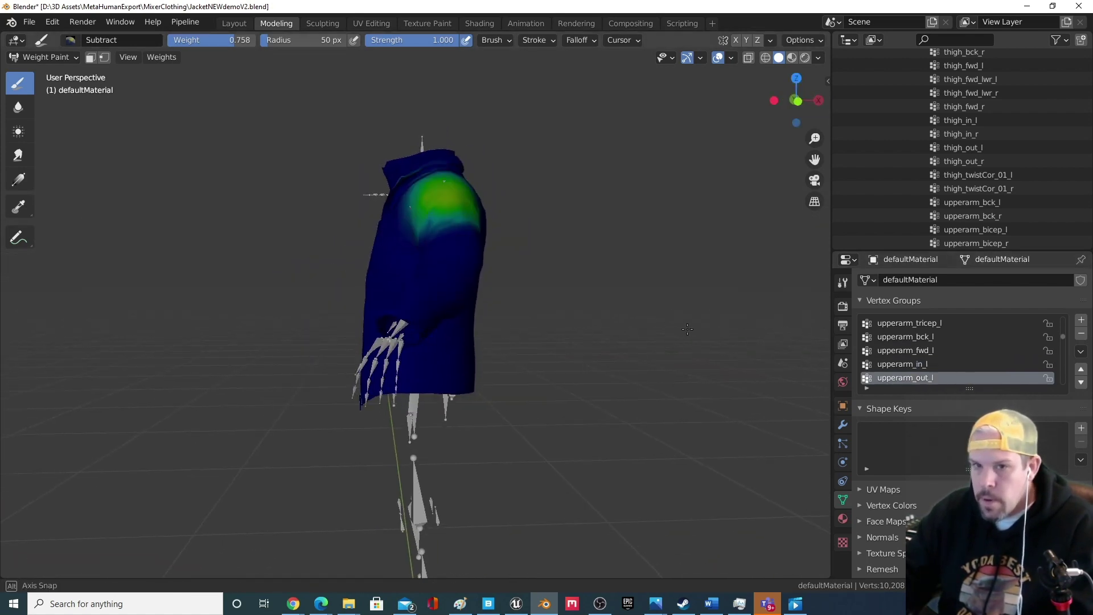
Compare the clavicle_out_l, clavicle_scap_l and clavicle_r shoulder weights.
{"action": "middle_click_drag", "start_coordinate": [769, 359], "coordinate": [812, 361]}
{"action": "scroll", "coordinate": [959, 364], "scroll_direction": "down", "scroll_amount": 1}
{"action": "scroll", "coordinate": [951, 347], "scroll_direction": "down", "scroll_amount": 3}
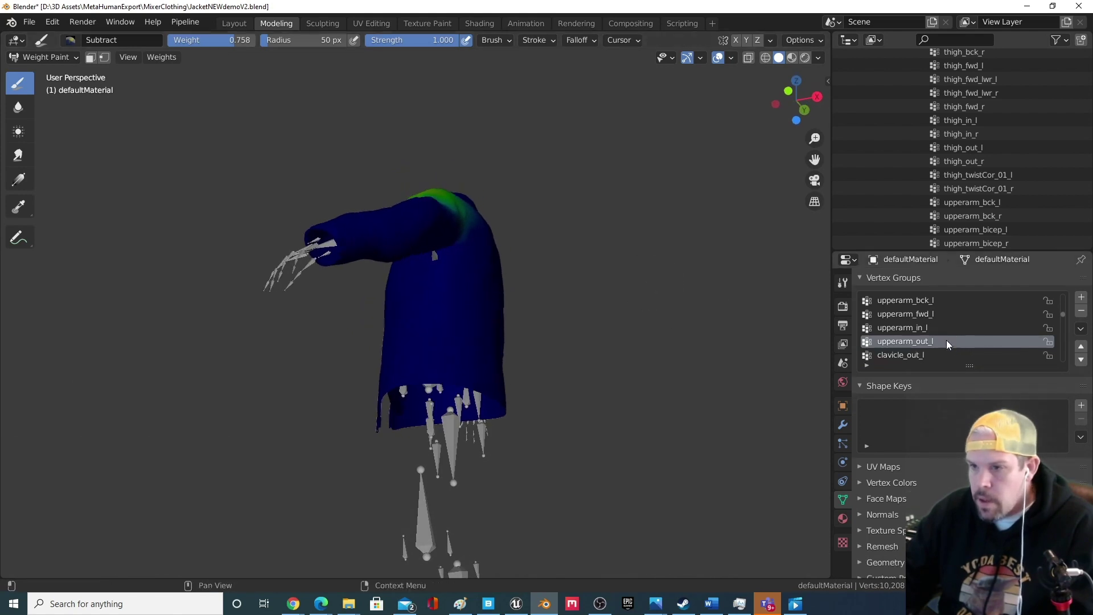
{"action": "left_click", "coordinate": [918, 327]}
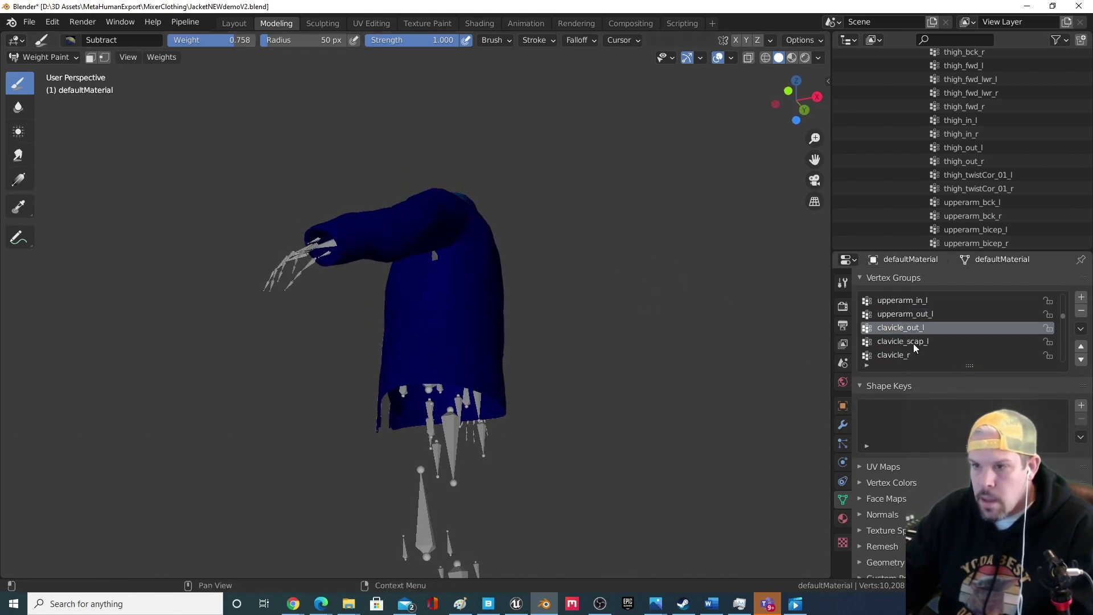
{"action": "left_click", "coordinate": [914, 341]}
{"action": "key", "text": "Down"}
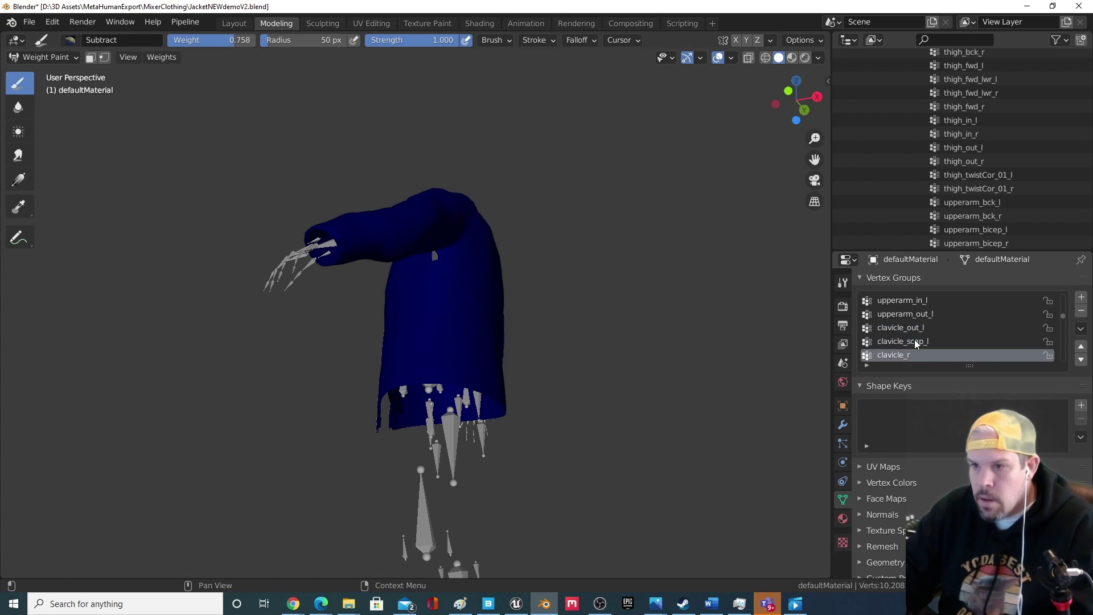
{"action": "key", "text": "Up"}
{"action": "key", "text": "Down"}
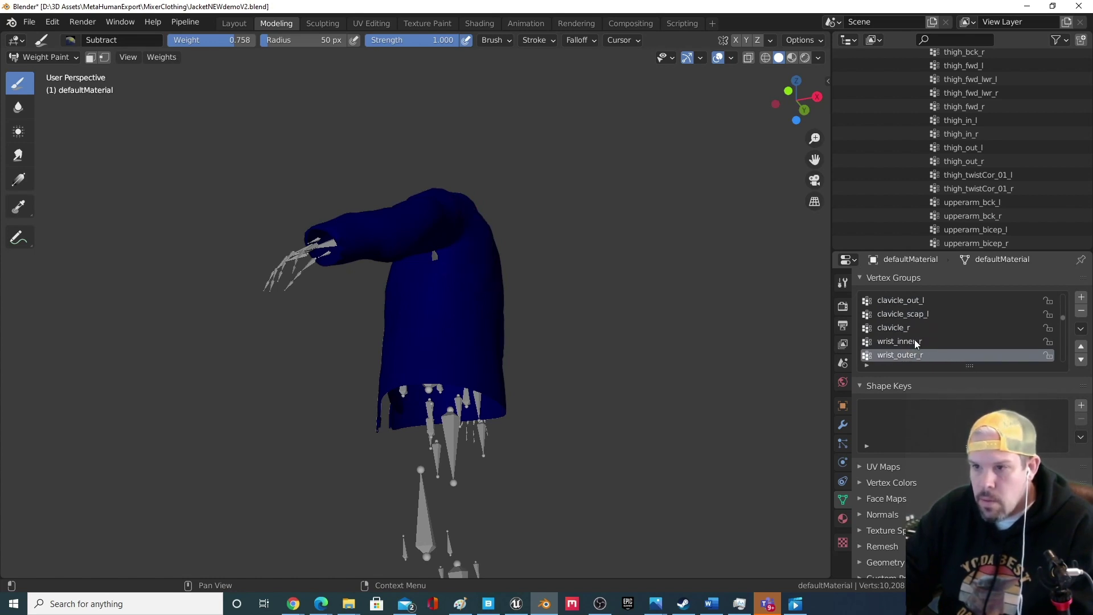
{"action": "scroll", "coordinate": [914, 342], "scroll_direction": "down", "scroll_amount": 2}
{"action": "key", "text": "Up"}
{"action": "key", "text": "Down"}
{"action": "key", "text": "Up"}
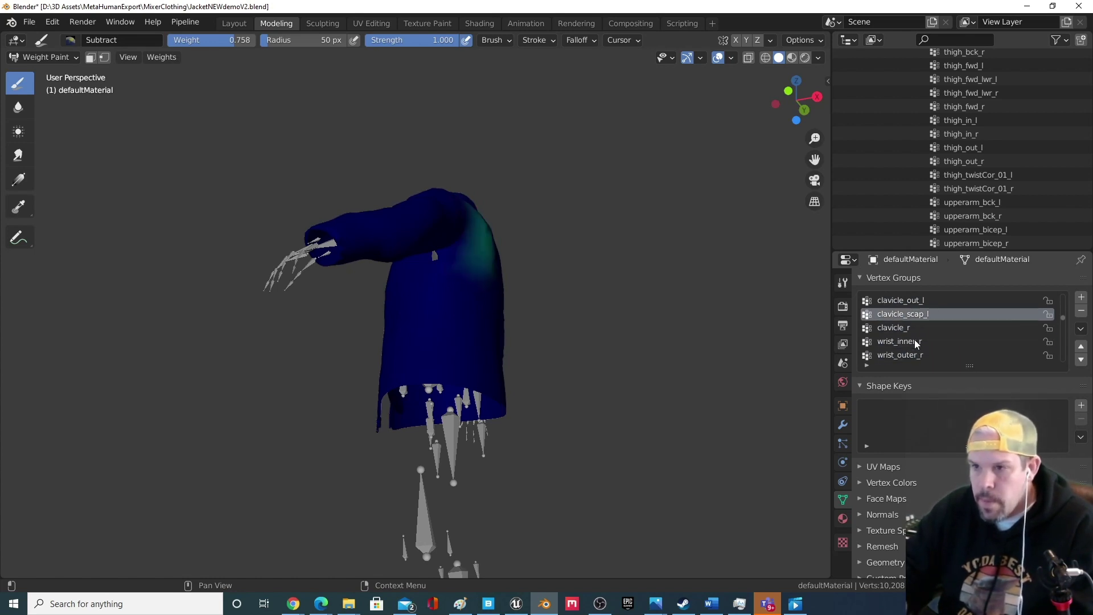
Examine the clavicle_r weights around the right sleeve from several angles.
{"action": "middle_click_drag", "start_coordinate": [694, 337], "coordinate": [681, 373]}
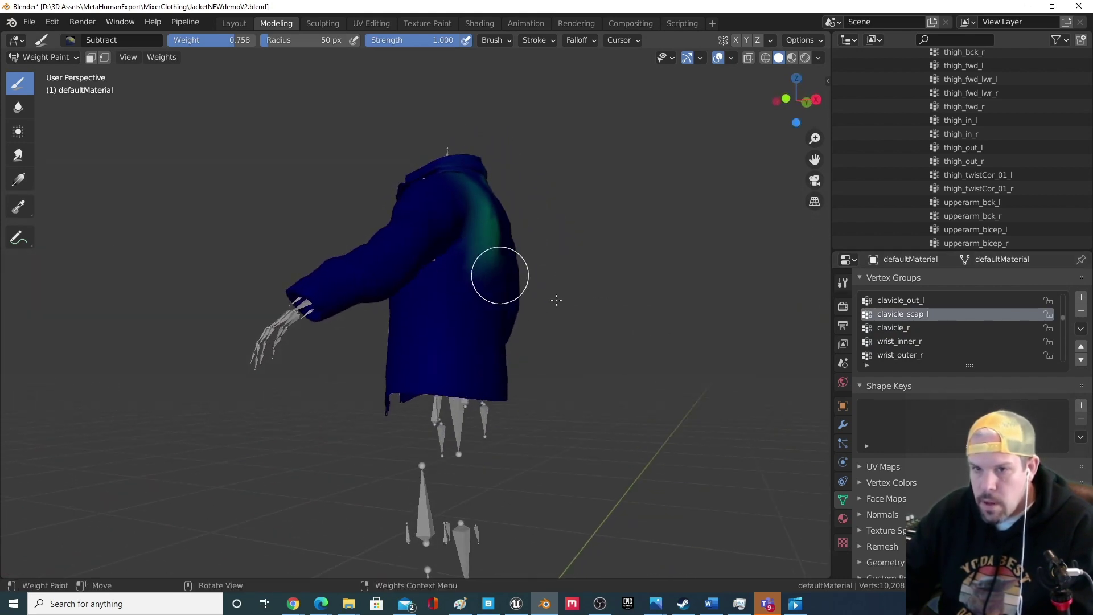
{"action": "middle_click_drag", "start_coordinate": [500, 276], "coordinate": [444, 283]}
{"action": "left_click", "coordinate": [931, 328]}
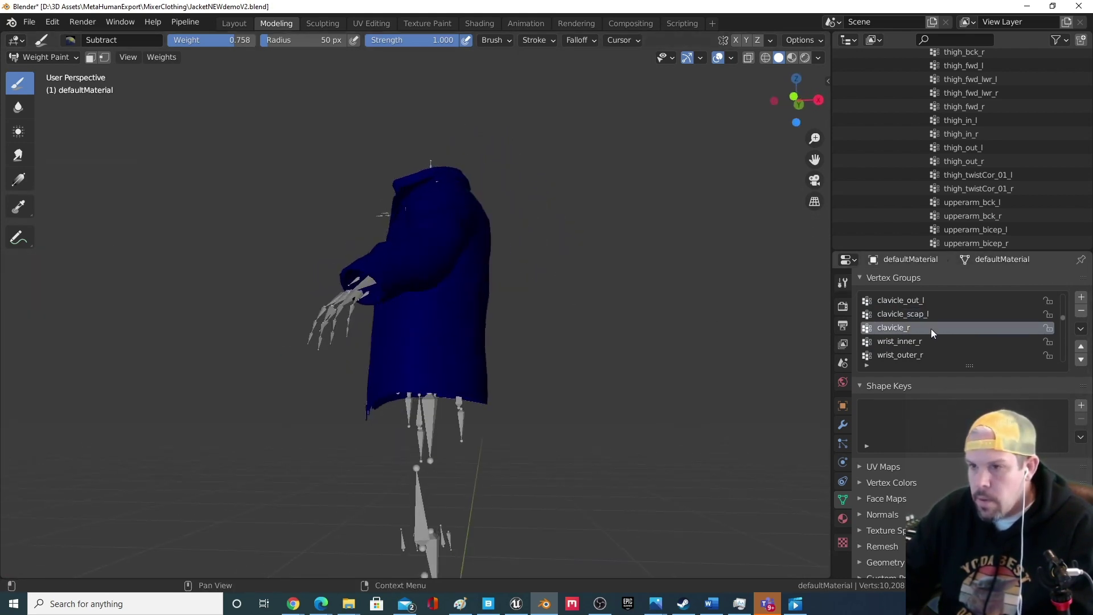
{"action": "scroll", "coordinate": [932, 325], "scroll_direction": "down", "scroll_amount": 2, "text": "ctrl"}
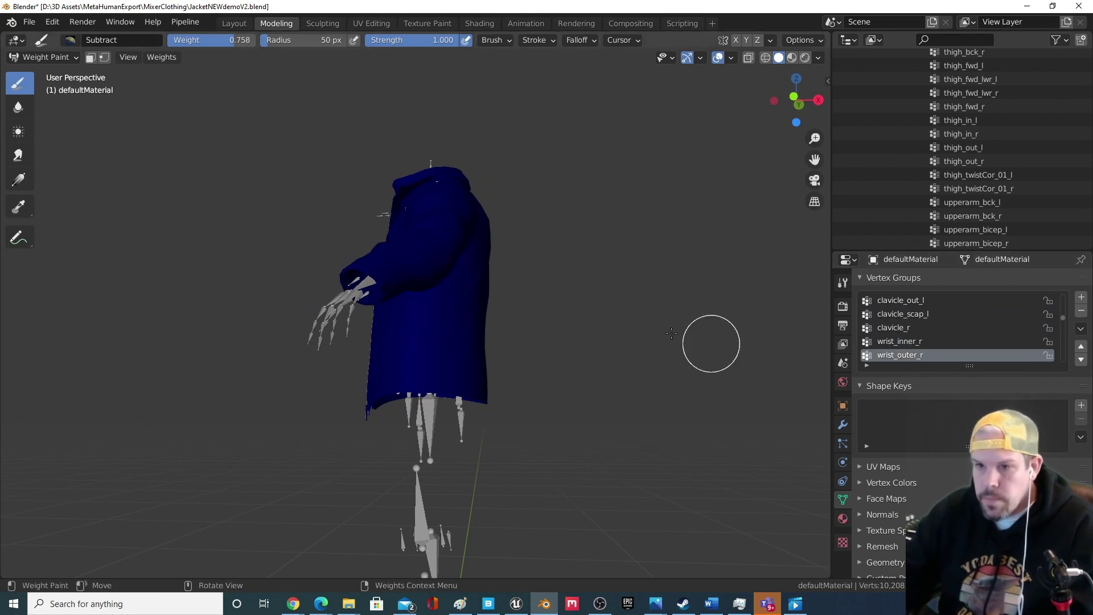
{"action": "middle_click_drag", "start_coordinate": [672, 333], "coordinate": [620, 256]}
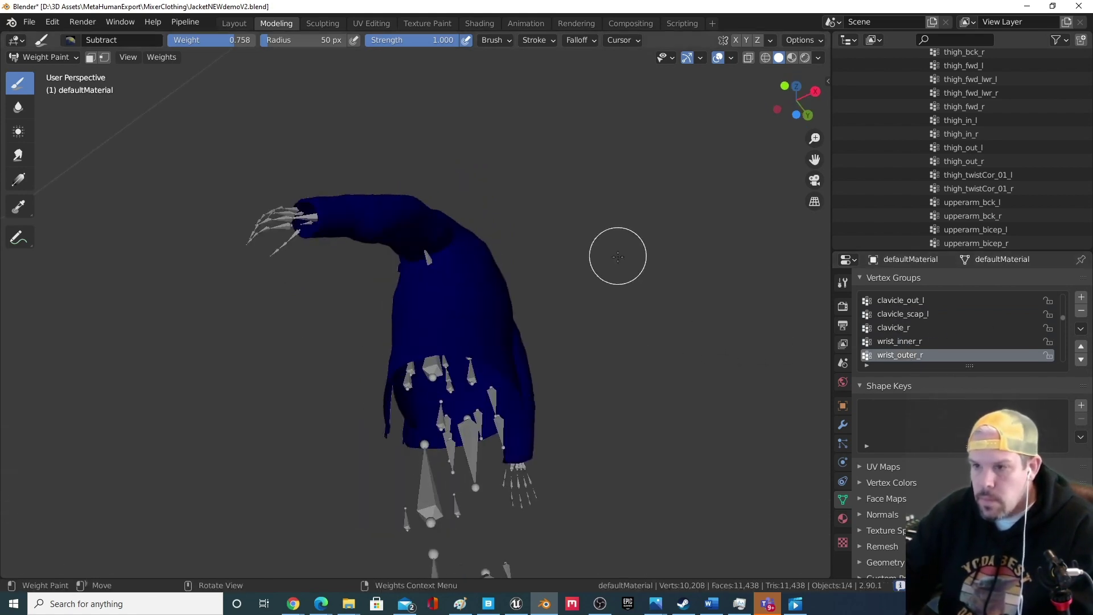
{"action": "scroll", "coordinate": [911, 342], "scroll_direction": "down", "scroll_amount": 2, "text": "ctrl"}
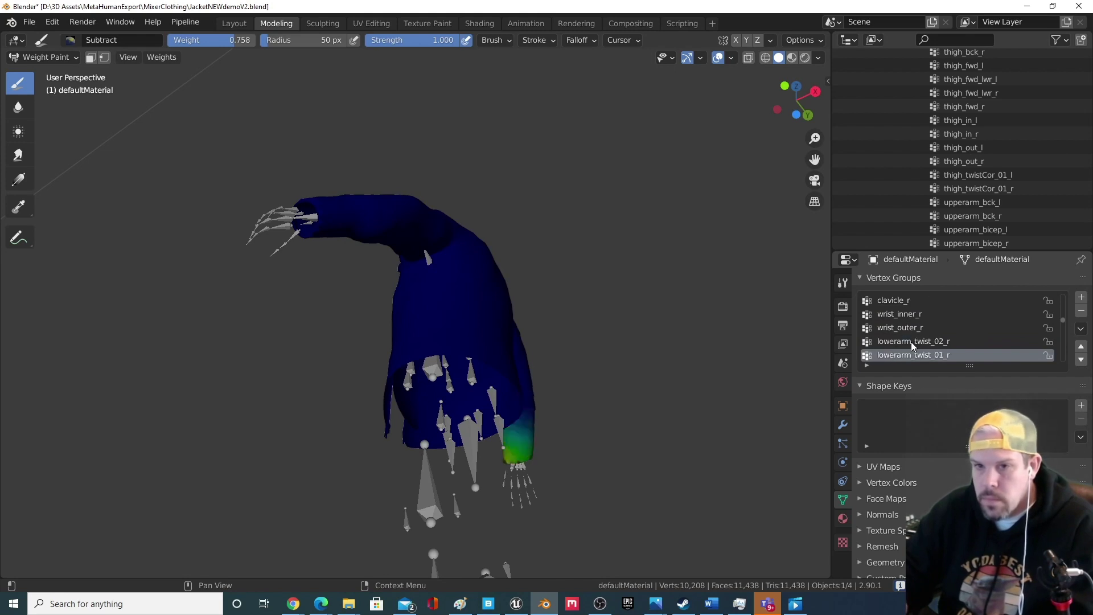
{"action": "scroll", "coordinate": [911, 342], "scroll_direction": "down", "scroll_amount": 5, "text": "ctrl"}
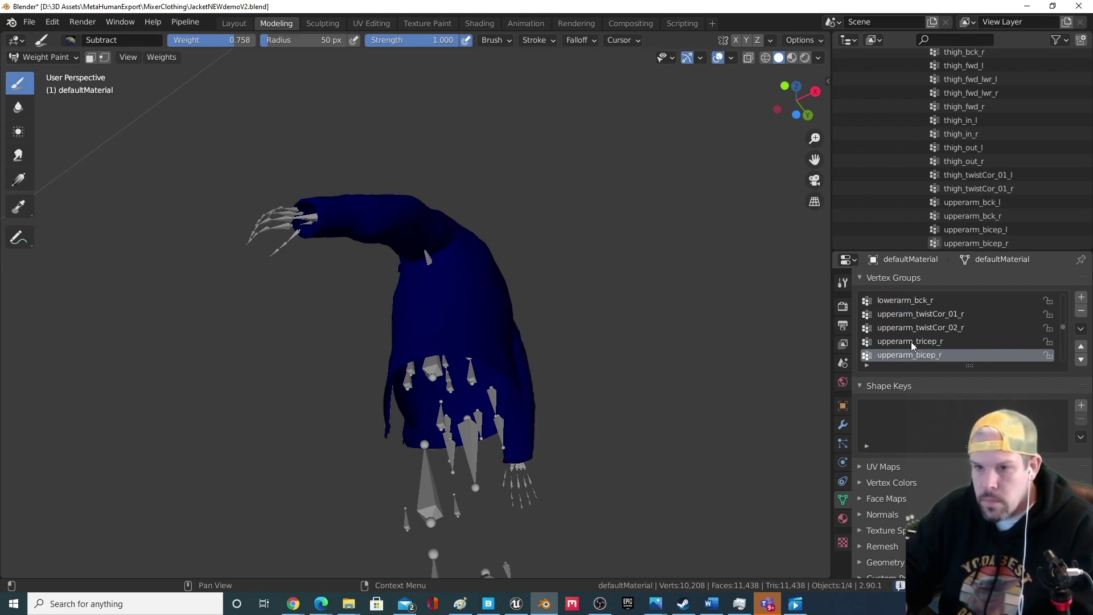
{"action": "scroll", "coordinate": [911, 342], "scroll_direction": "down", "scroll_amount": 5, "text": "ctrl"}
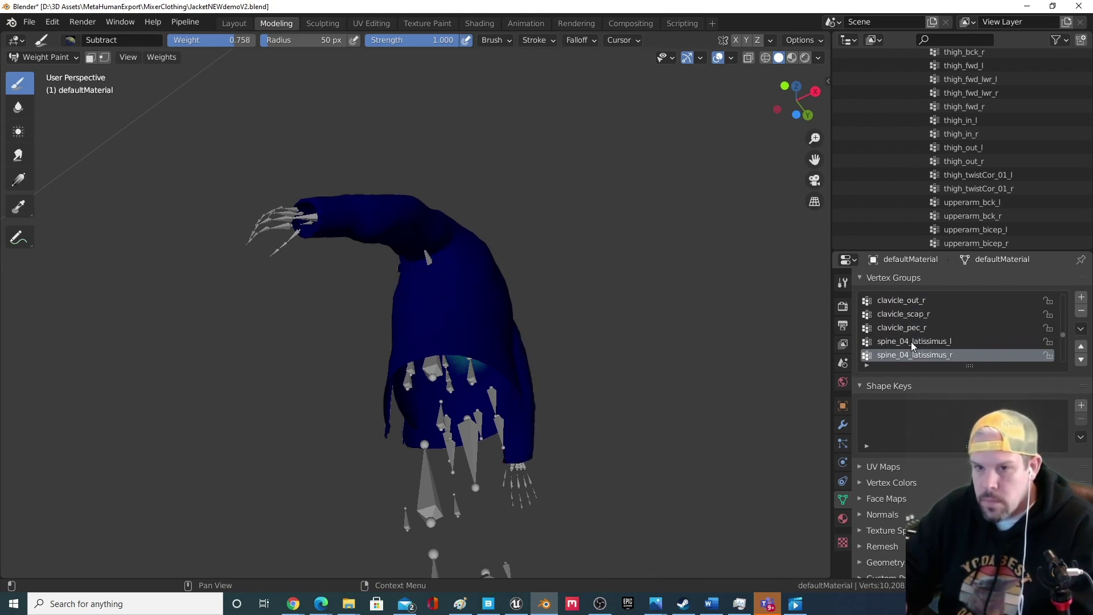
{"action": "scroll", "coordinate": [911, 341], "scroll_direction": "up", "scroll_amount": 1, "text": "ctrl"}
{"action": "middle_click_drag", "start_coordinate": [485, 324], "coordinate": [456, 391]}
{"action": "scroll", "coordinate": [928, 354], "scroll_direction": "down", "scroll_amount": 3, "text": "ctrl"}
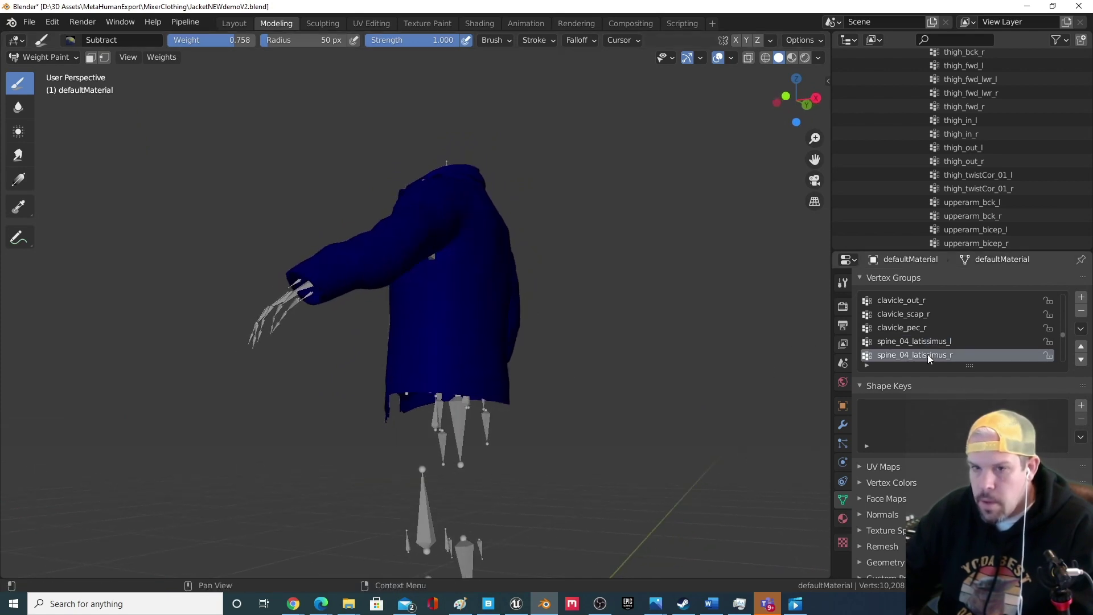
{"action": "scroll", "coordinate": [928, 355], "scroll_direction": "down", "scroll_amount": 4, "text": "ctrl"}
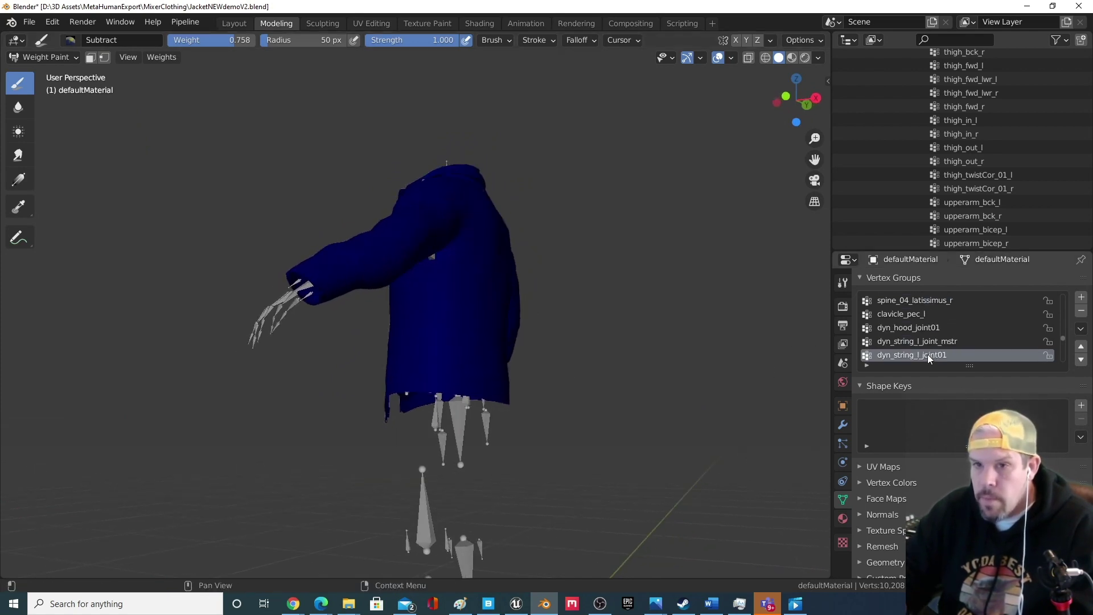
{"action": "scroll", "coordinate": [927, 354], "scroll_direction": "up", "scroll_amount": 4, "text": "ctrl"}
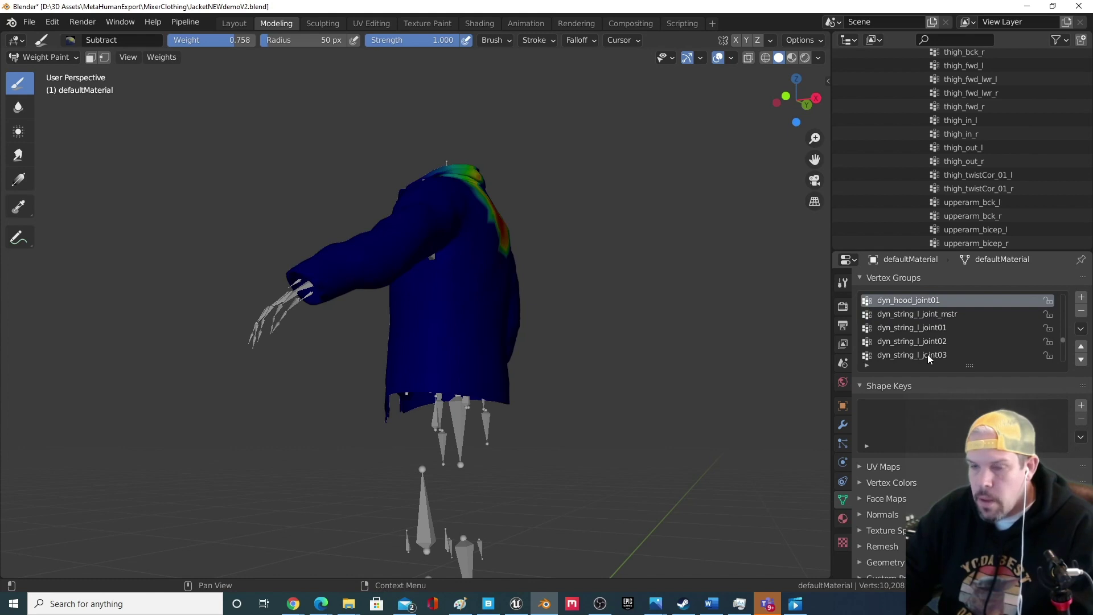
Subtract dyn_hood_joint01 weight from the jacket's upper back, fading red and yellow to green and blue.
{"action": "middle_click_drag", "start_coordinate": [598, 310], "coordinate": [535, 314]}
{"action": "middle_click_drag", "start_coordinate": [479, 380], "coordinate": [467, 353]}
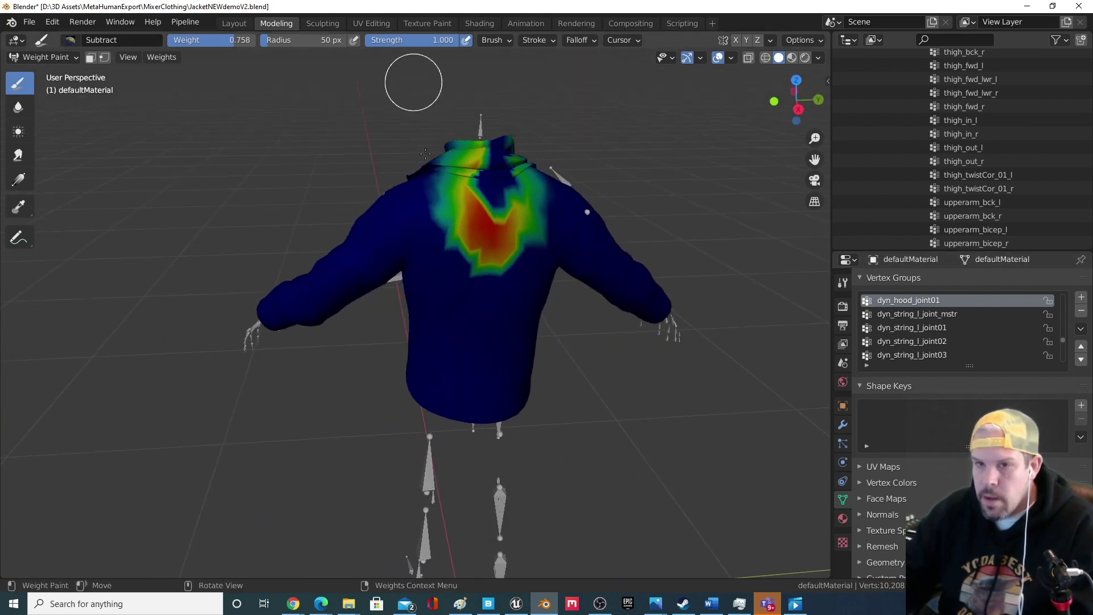
{"action": "mouse_move", "coordinate": [481, 289]}
{"action": "left_mouse_down"}
{"action": "mouse_move", "coordinate": [461, 238]}
{"action": "mouse_move", "coordinate": [509, 256]}
{"action": "mouse_move", "coordinate": [527, 217]}
{"action": "mouse_move", "coordinate": [507, 241]}
{"action": "mouse_move", "coordinate": [482, 242]}
{"action": "mouse_move", "coordinate": [480, 206]}
{"action": "mouse_move", "coordinate": [485, 246]}
{"action": "mouse_move", "coordinate": [534, 235]}
{"action": "mouse_move", "coordinate": [501, 204]}
{"action": "left_mouse_up"}
{"action": "mouse_move", "coordinate": [473, 241]}
{"action": "left_mouse_down"}
{"action": "mouse_move", "coordinate": [435, 224]}
{"action": "mouse_move", "coordinate": [447, 204]}
{"action": "mouse_move", "coordinate": [478, 187]}
{"action": "mouse_move", "coordinate": [536, 194]}
{"action": "mouse_move", "coordinate": [466, 208]}
{"action": "left_mouse_up"}
{"action": "middle_click_drag", "start_coordinate": [510, 263], "coordinate": [718, 254]}
Check the dyn_string_l_joint_mstr weights and browse further down the vertex groups to pelvis.
{"action": "left_click", "coordinate": [950, 318]}
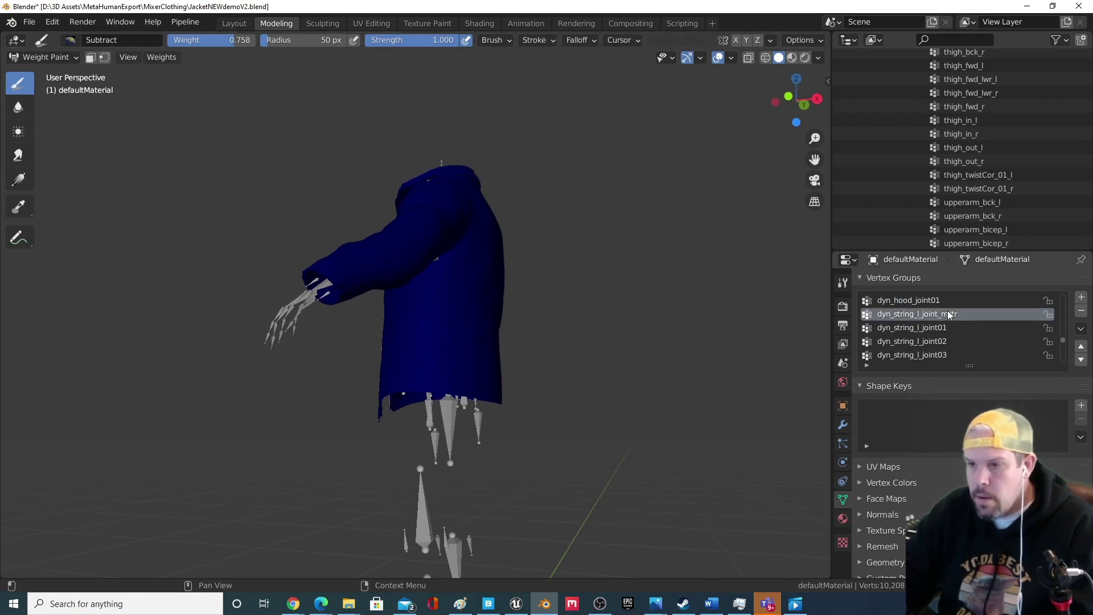
{"action": "scroll", "coordinate": [949, 315], "scroll_direction": "down", "scroll_amount": 9, "text": "ctrl"}
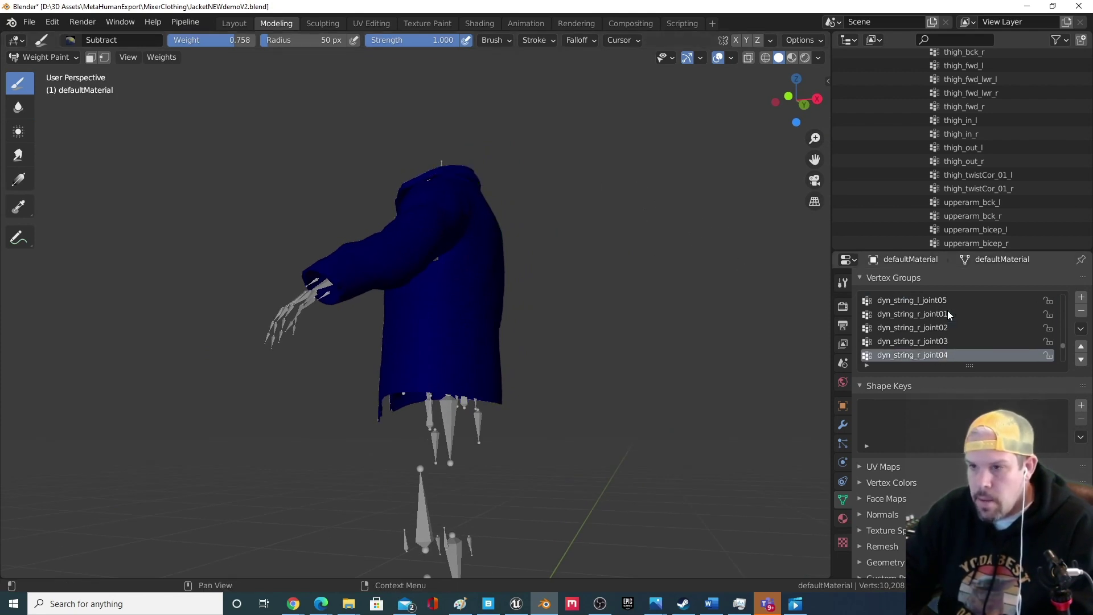
{"action": "scroll", "coordinate": [947, 310], "scroll_direction": "down", "scroll_amount": 6, "text": "ctrl"}
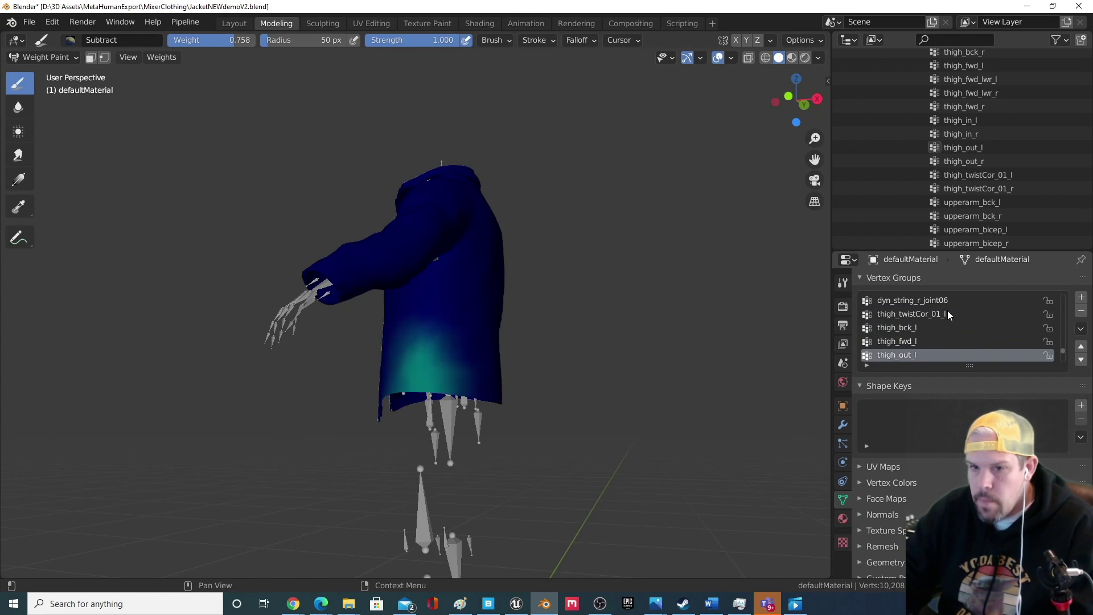
{"action": "scroll", "coordinate": [947, 310], "scroll_direction": "down", "scroll_amount": 3, "text": "ctrl"}
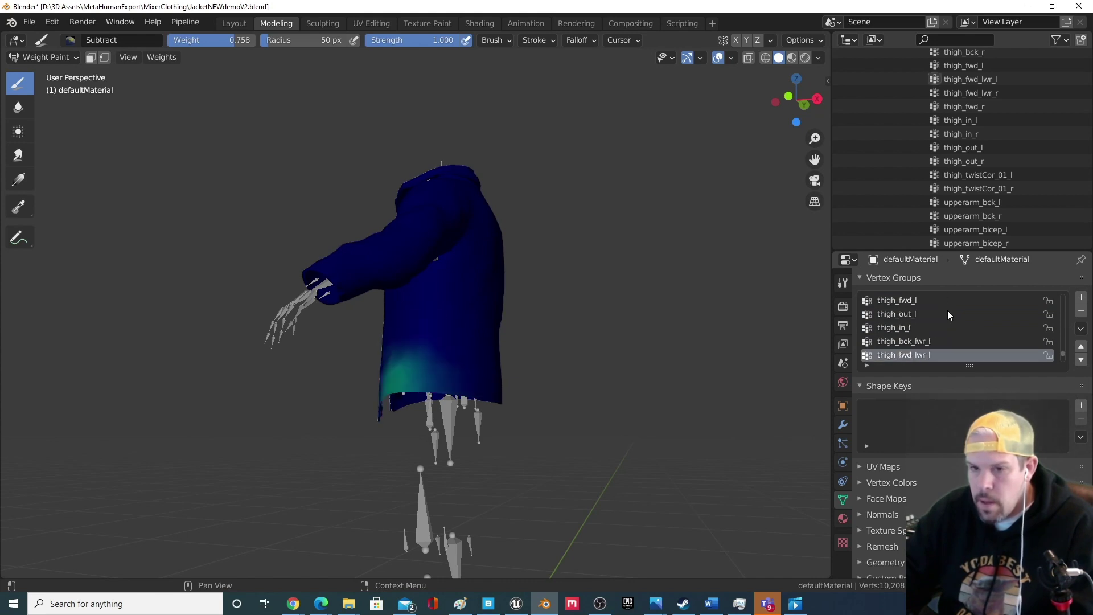
{"action": "scroll", "coordinate": [948, 310], "scroll_direction": "down", "scroll_amount": 5, "text": "ctrl"}
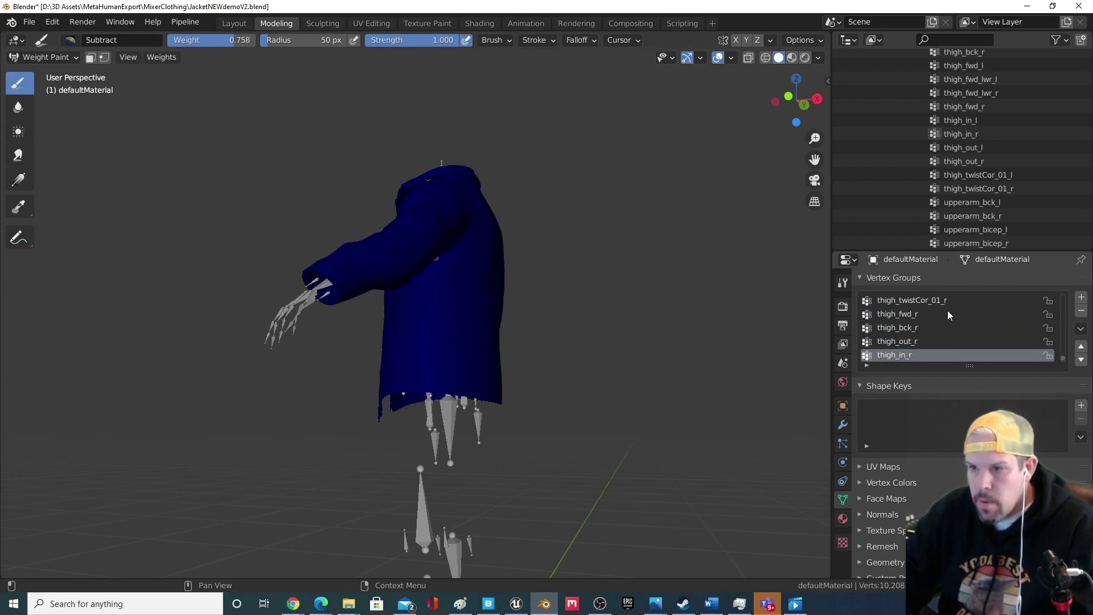
{"action": "scroll", "coordinate": [947, 315], "scroll_direction": "down", "scroll_amount": 2, "text": "ctrl"}
{"action": "scroll", "coordinate": [948, 315], "scroll_direction": "up", "scroll_amount": 6, "text": "ctrl"}
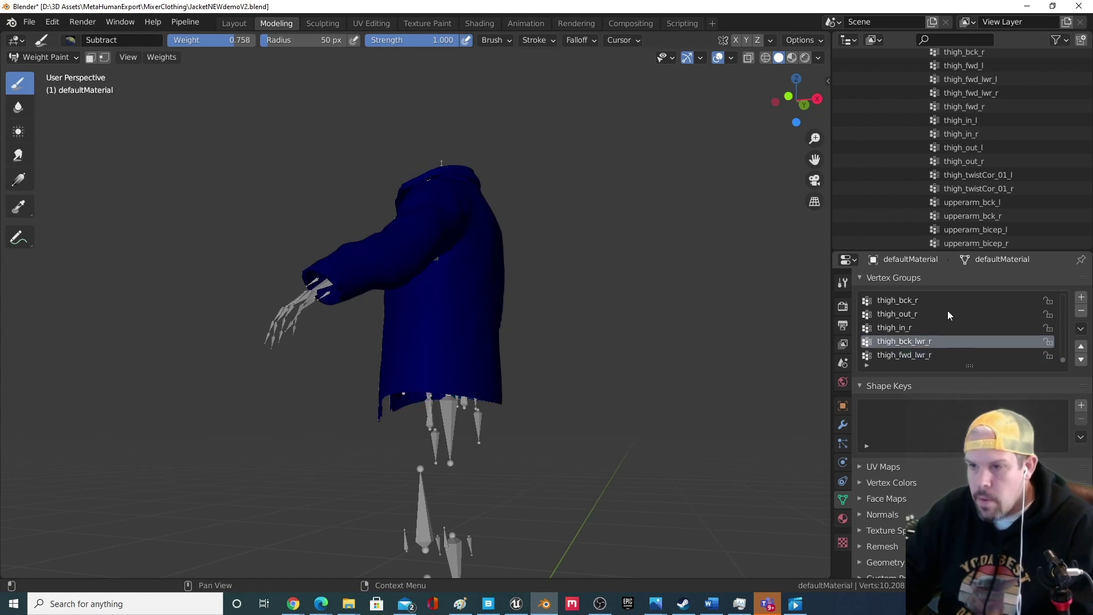
{"action": "scroll", "coordinate": [948, 311], "scroll_direction": "up", "scroll_amount": 8, "text": "ctrl"}
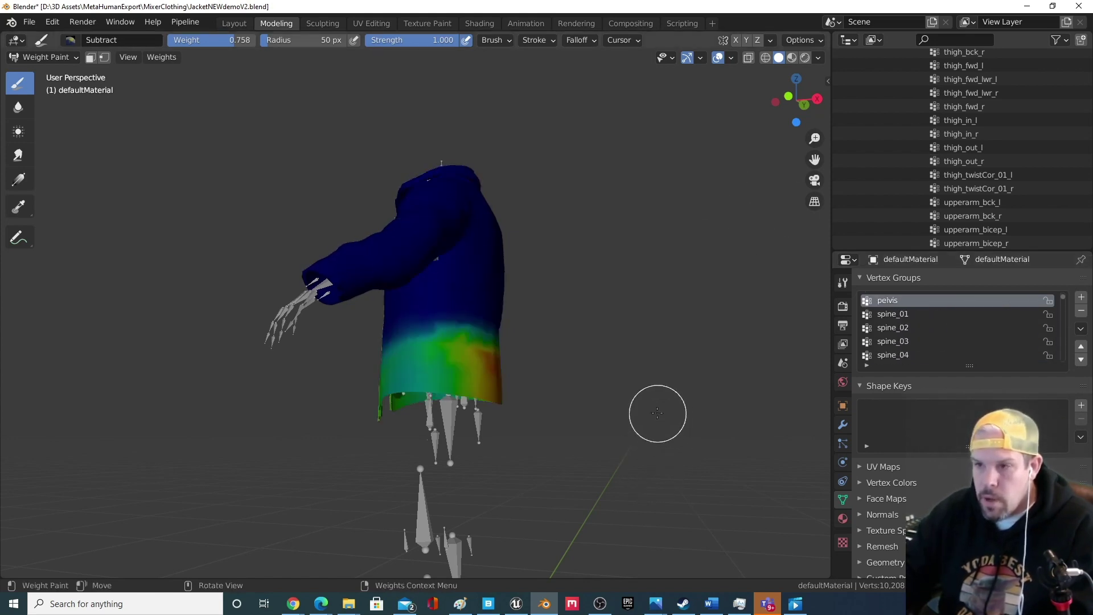
Check the jacket's pelvis weights from back, side and front, then bring up the Unreal Editor.
{"action": "middle_click_drag", "start_coordinate": [658, 413], "coordinate": [537, 427]}
{"action": "scroll", "coordinate": [537, 428], "scroll_direction": "up", "scroll_amount": 2}
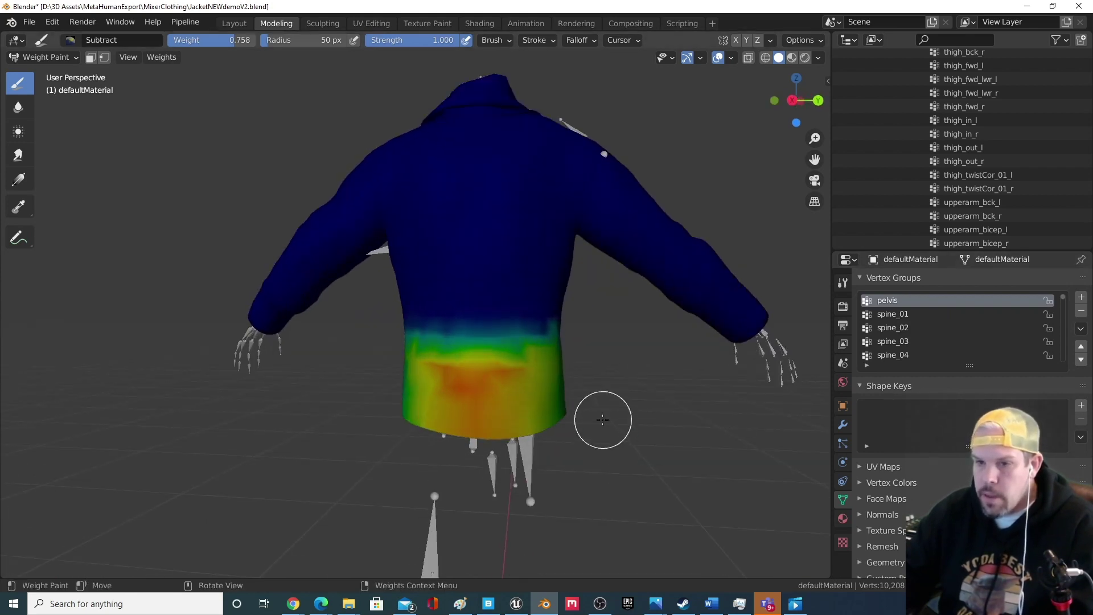
{"action": "scroll", "coordinate": [603, 420], "scroll_direction": "down", "scroll_amount": 3}
{"action": "mouse_move", "coordinate": [603, 420]}
{"action": "middle_mouse_down"}
{"action": "mouse_move", "coordinate": [12, 435]}
{"action": "mouse_move", "coordinate": [193, 389]}
{"action": "middle_mouse_up"}
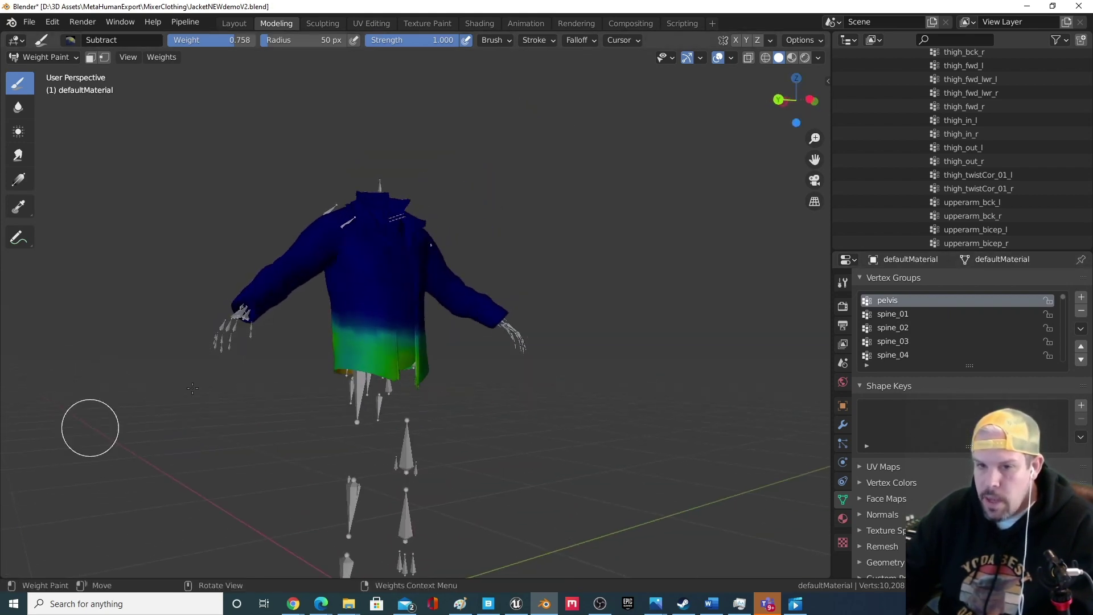
{"action": "middle_click_drag", "start_coordinate": [392, 354], "coordinate": [343, 398]}
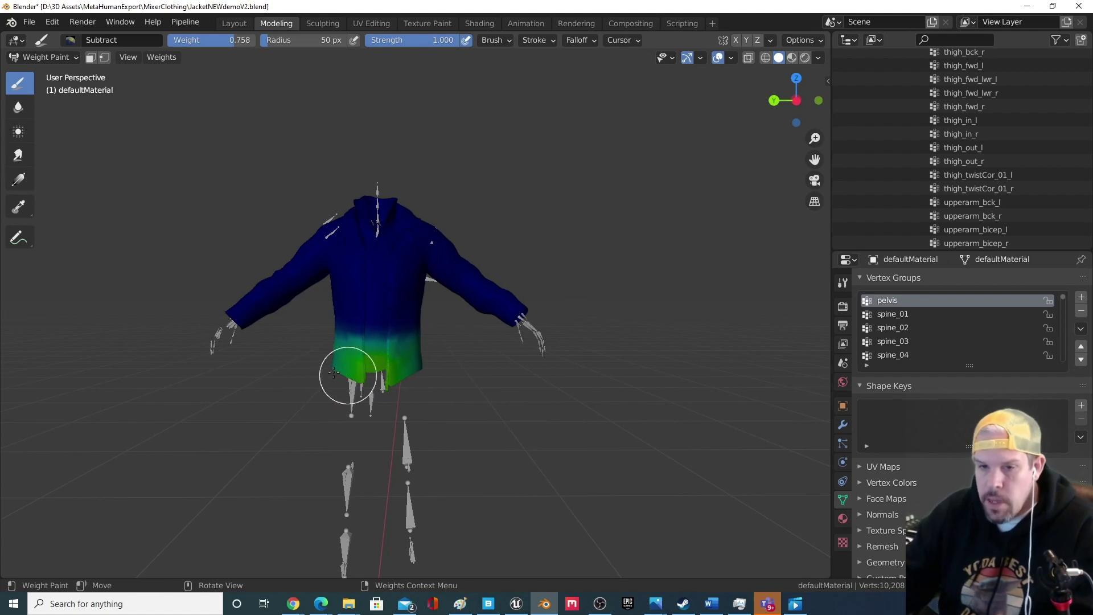
{"action": "mouse_move", "coordinate": [429, 357]}
{"action": "middle_mouse_down"}
{"action": "mouse_move", "coordinate": [424, 385]}
{"action": "mouse_move", "coordinate": [484, 422]}
{"action": "middle_mouse_up"}
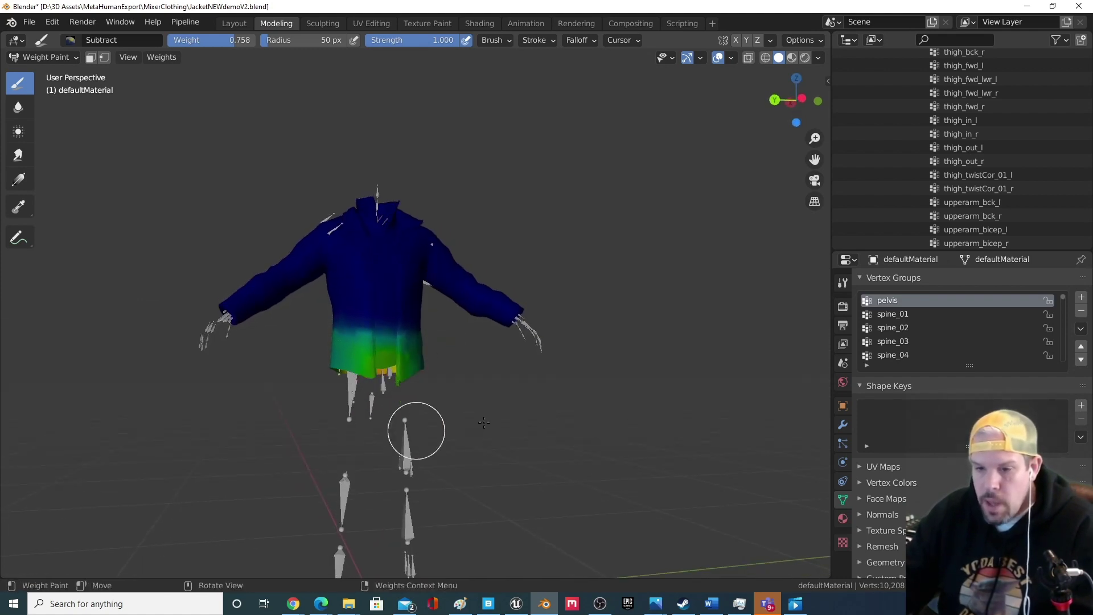
{"action": "left_click", "coordinate": [517, 602]}
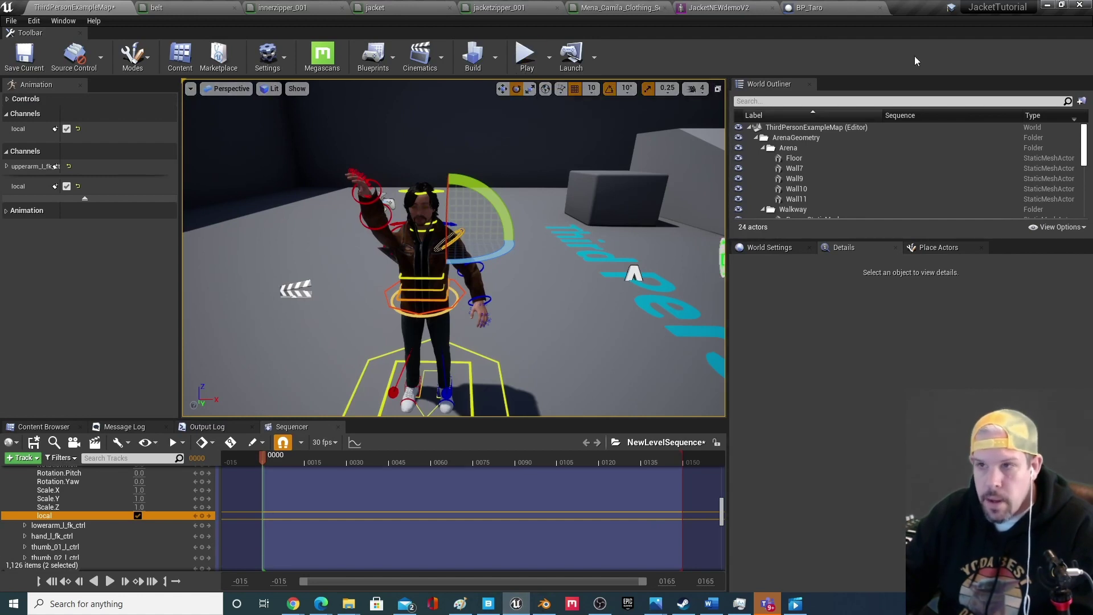
{"action": "left_click", "coordinate": [537, 60]}
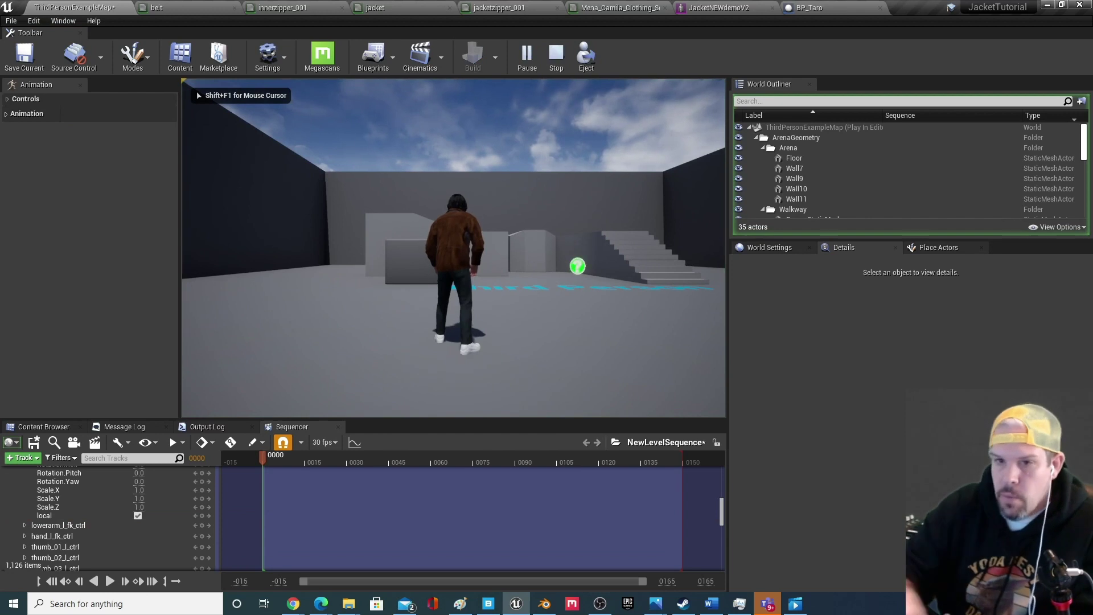
{"action": "key", "text": "s"}
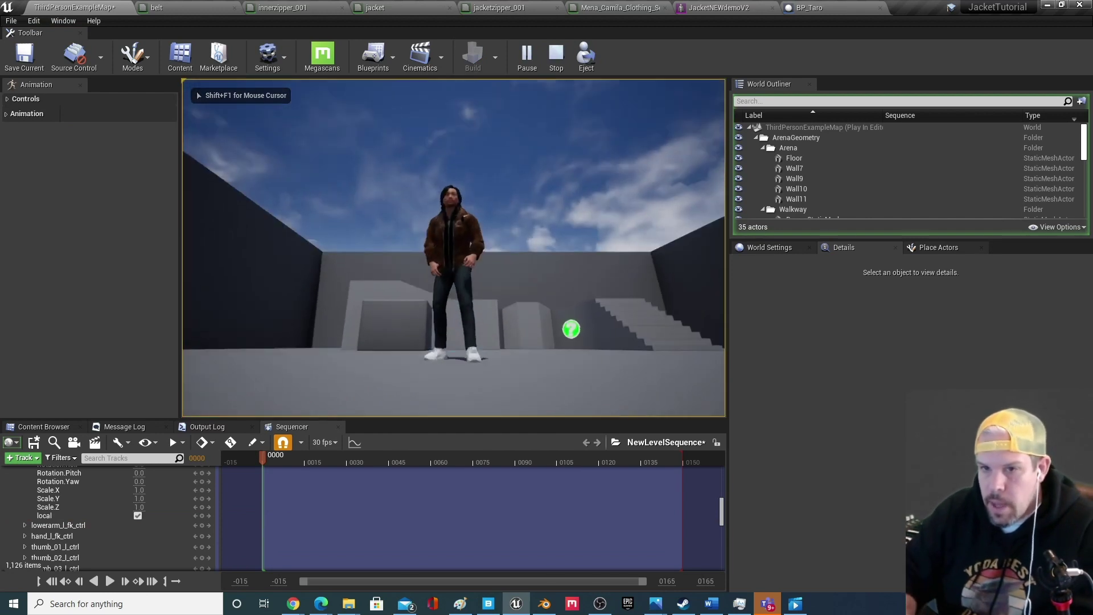
{"action": "key", "text": "space"}
{"action": "key", "text": "s"}
{"action": "key", "text": "s"}
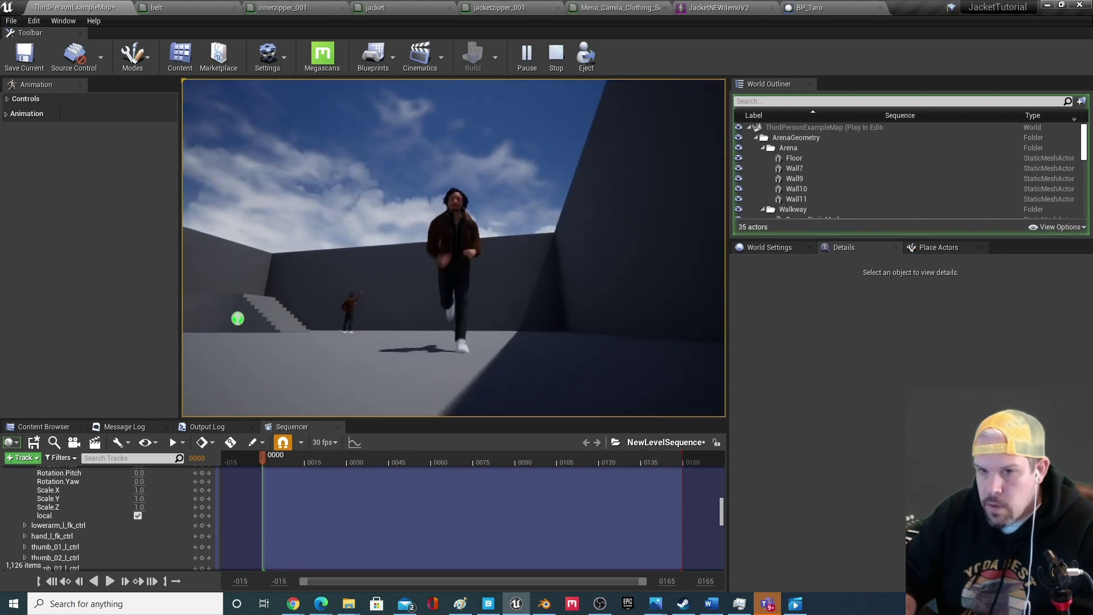
{"action": "key", "text": "w"}
{"action": "key", "text": "w"}
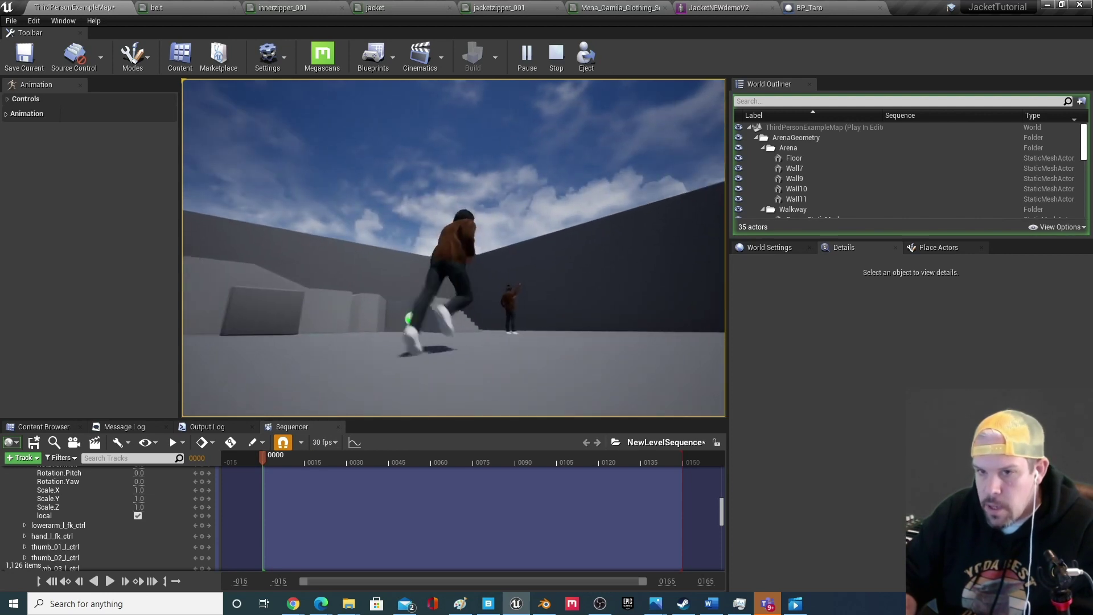
{"action": "key", "text": "d"}
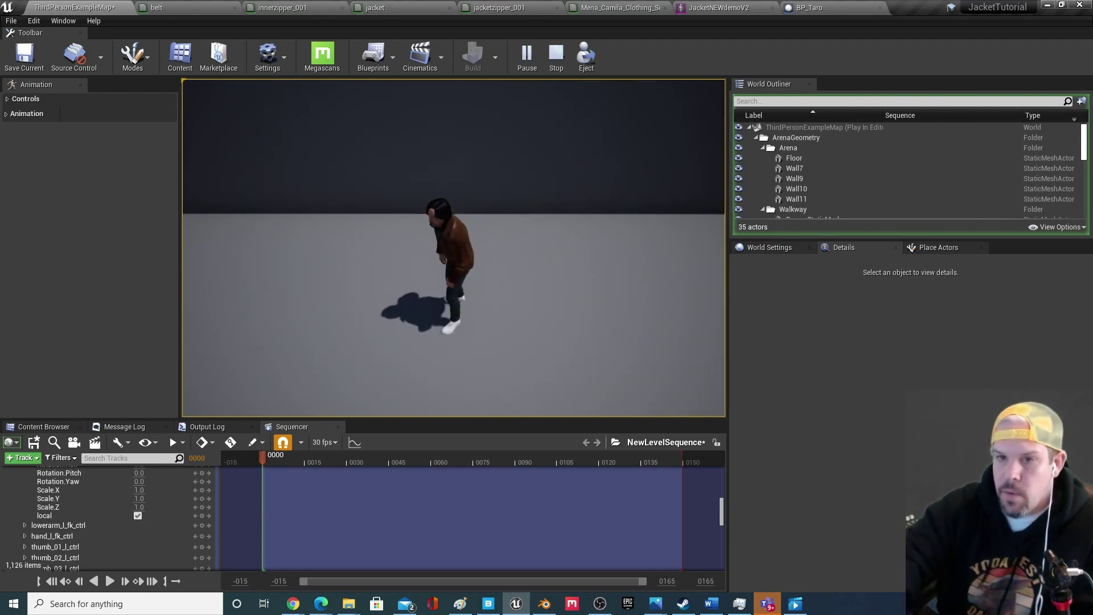
{"action": "key", "text": "Escape"}
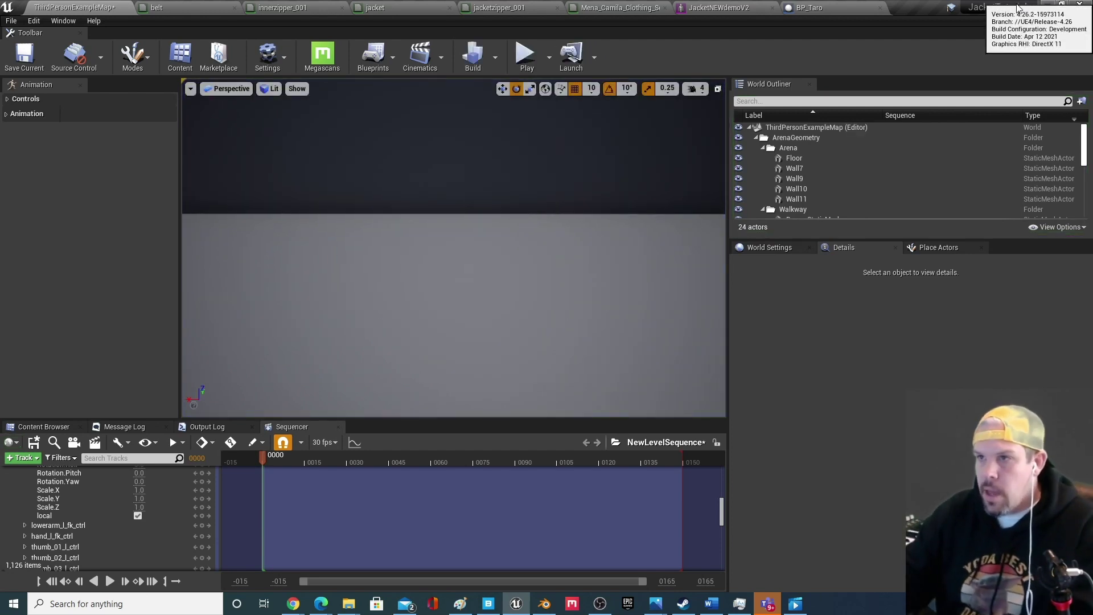
Back in Blender, subtract pelvis weight at the lower left and glance at dyn_hood_joint01 and clavicle_scap_l.
{"action": "left_click", "coordinate": [1056, 4]}
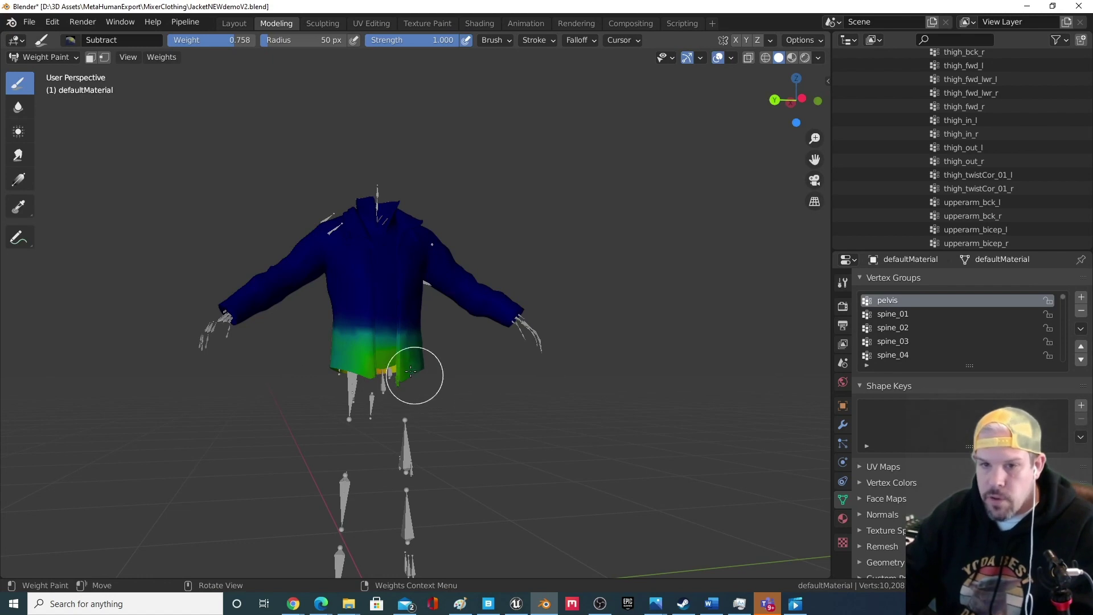
{"action": "left_click_drag", "start_coordinate": [357, 356], "coordinate": [365, 357]}
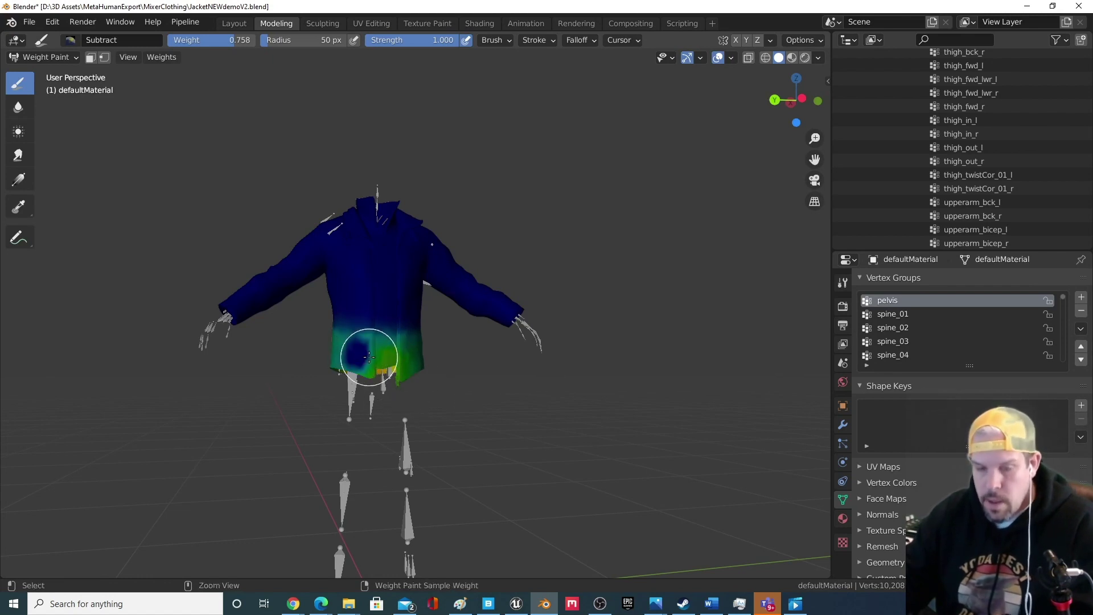
{"action": "left_click", "coordinate": [368, 354], "text": "ctrl"}
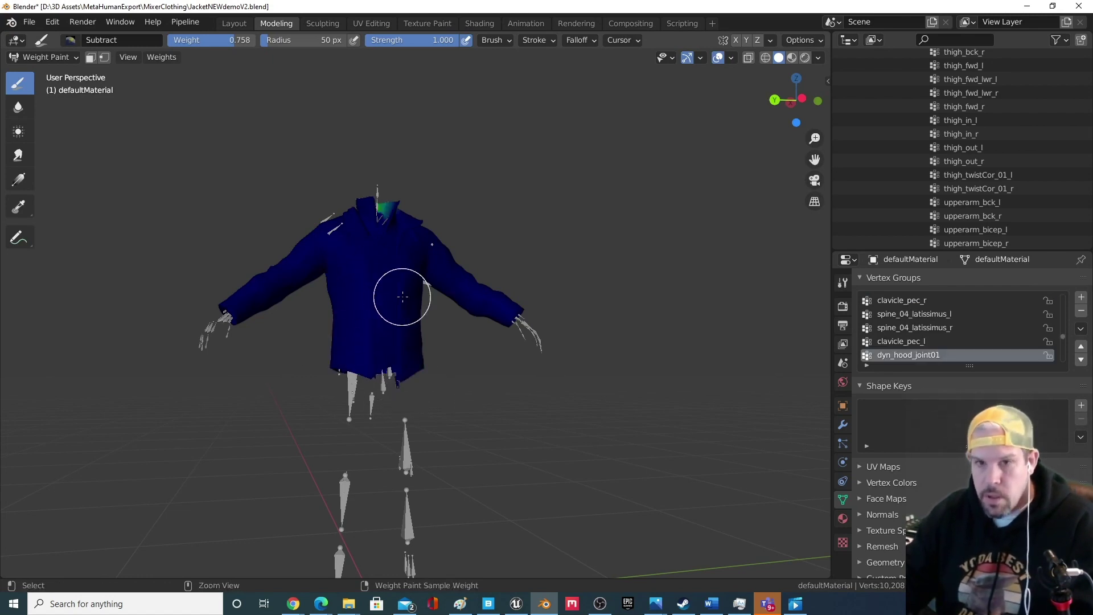
{"action": "left_click", "coordinate": [408, 324], "text": "ctrl"}
{"action": "middle_click_drag", "start_coordinate": [408, 324], "coordinate": [569, 319]}
{"action": "scroll", "coordinate": [939, 321], "scroll_direction": "up", "scroll_amount": 8}
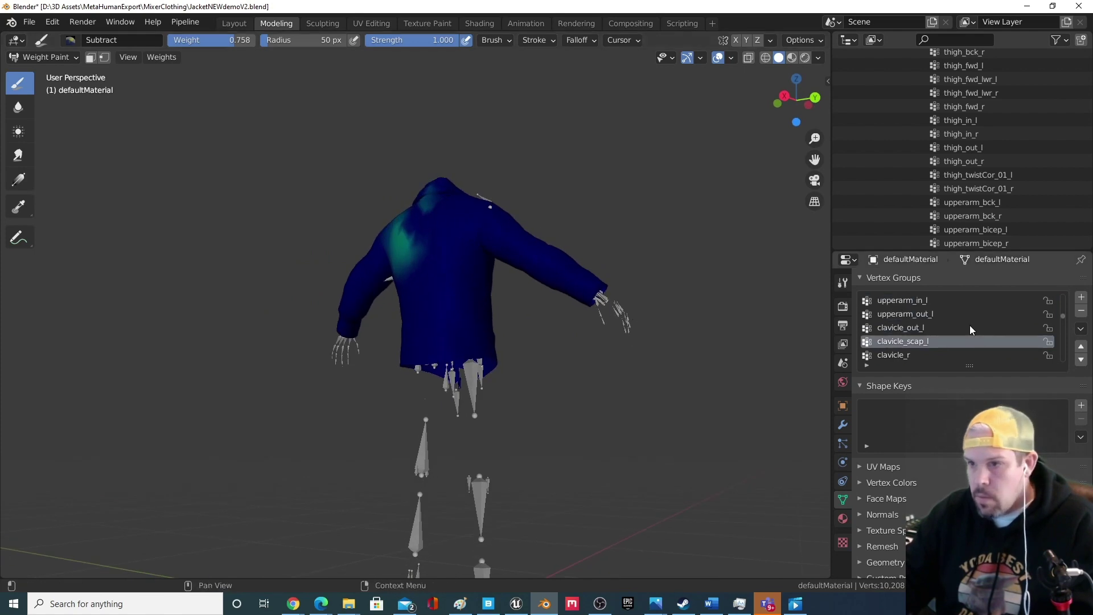
Reselect pelvis and subtract its weight along the jacket's hem, checking the back.
{"action": "left_click", "coordinate": [911, 301]}
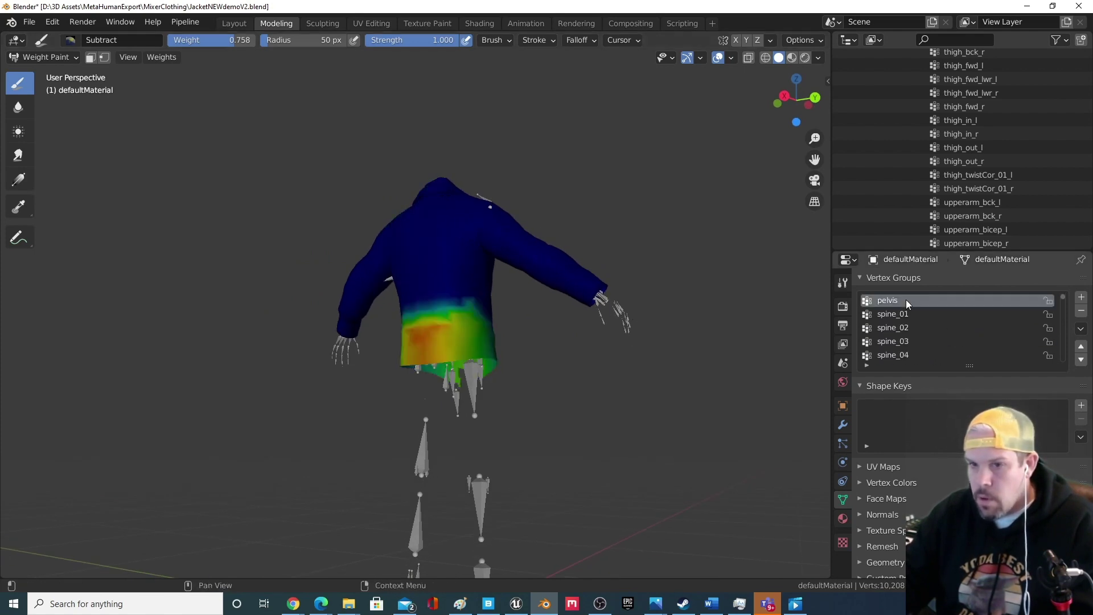
{"action": "middle_click_drag", "start_coordinate": [512, 325], "coordinate": [336, 337]}
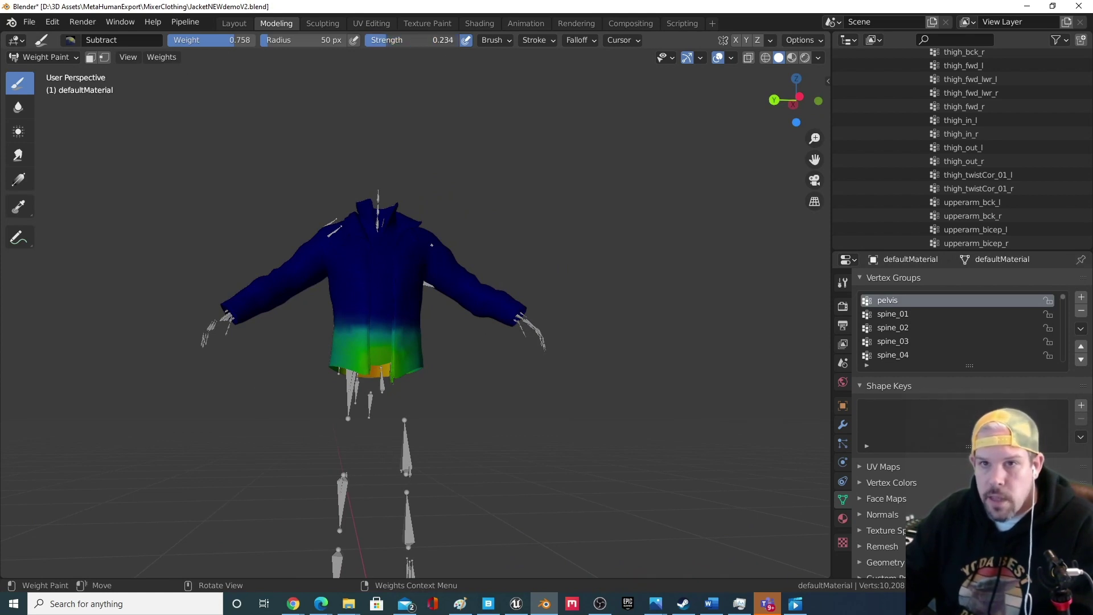
{"action": "mouse_move", "coordinate": [350, 354]}
{"action": "left_mouse_down"}
{"action": "mouse_move", "coordinate": [418, 362]}
{"action": "mouse_move", "coordinate": [408, 364]}
{"action": "mouse_move", "coordinate": [411, 341]}
{"action": "mouse_move", "coordinate": [357, 325]}
{"action": "left_mouse_up"}
{"action": "mouse_move", "coordinate": [357, 324]}
{"action": "middle_mouse_down"}
{"action": "mouse_move", "coordinate": [347, 333]}
{"action": "mouse_move", "coordinate": [403, 338]}
{"action": "middle_mouse_up"}
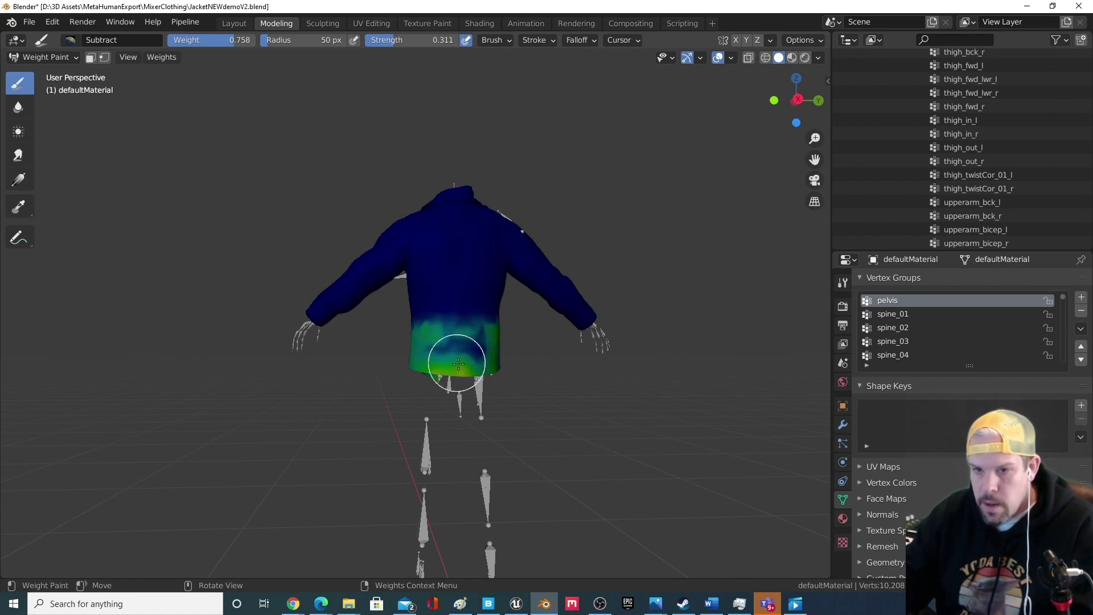
{"action": "middle_click_drag", "start_coordinate": [454, 331], "coordinate": [496, 379]}
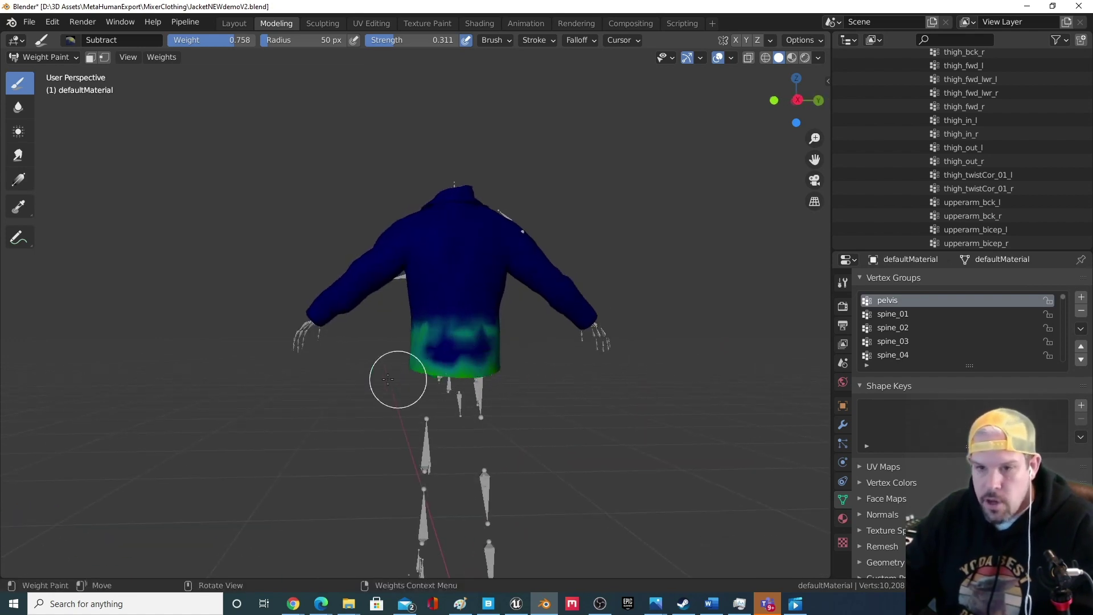
{"action": "middle_click_drag", "start_coordinate": [420, 349], "coordinate": [453, 331]}
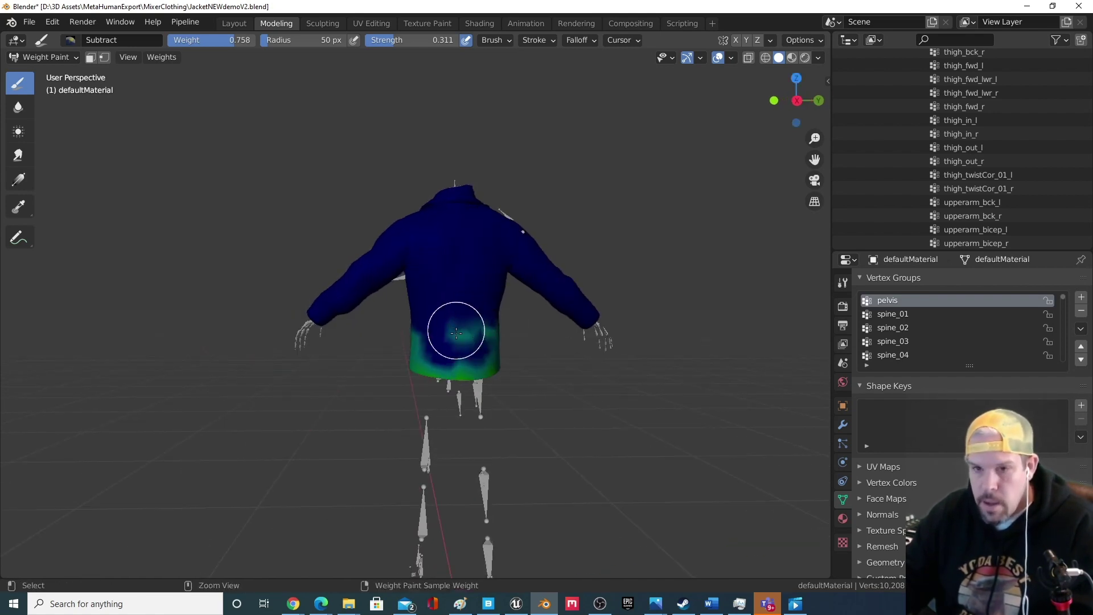
{"action": "middle_click_drag", "start_coordinate": [494, 319], "coordinate": [453, 363]}
{"action": "mouse_move", "coordinate": [436, 227]}
{"action": "middle_mouse_down"}
{"action": "mouse_move", "coordinate": [532, 285]}
{"action": "mouse_move", "coordinate": [479, 347]}
{"action": "mouse_move", "coordinate": [521, 382]}
{"action": "mouse_move", "coordinate": [456, 274]}
{"action": "mouse_move", "coordinate": [481, 353]}
{"action": "middle_mouse_up"}
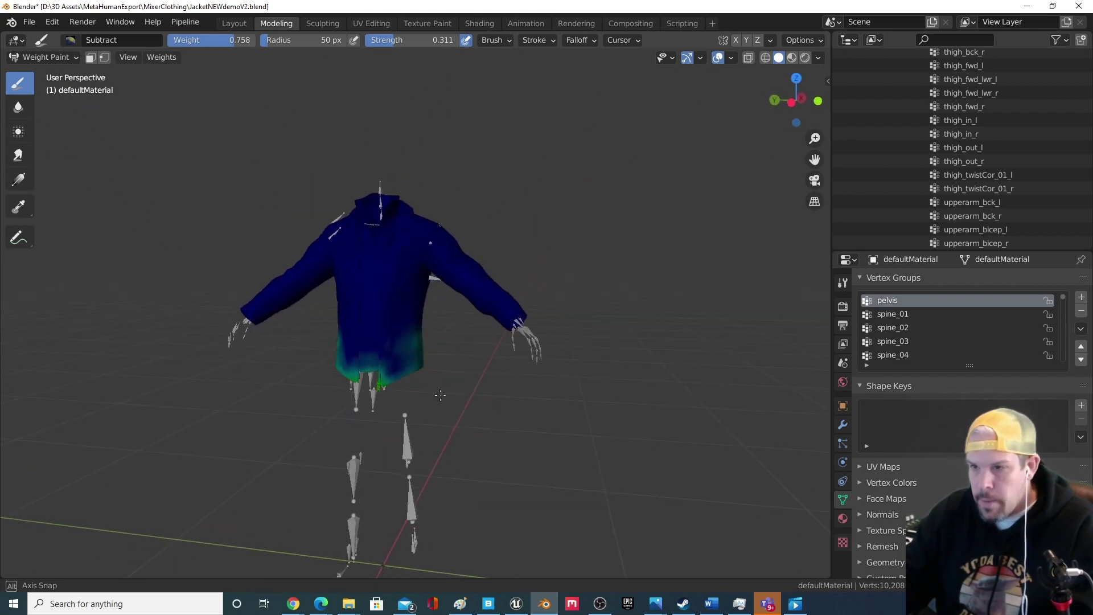
Subtract spine_01 weight from its bands on the jacket's back and front.
{"action": "left_click", "coordinate": [931, 315]}
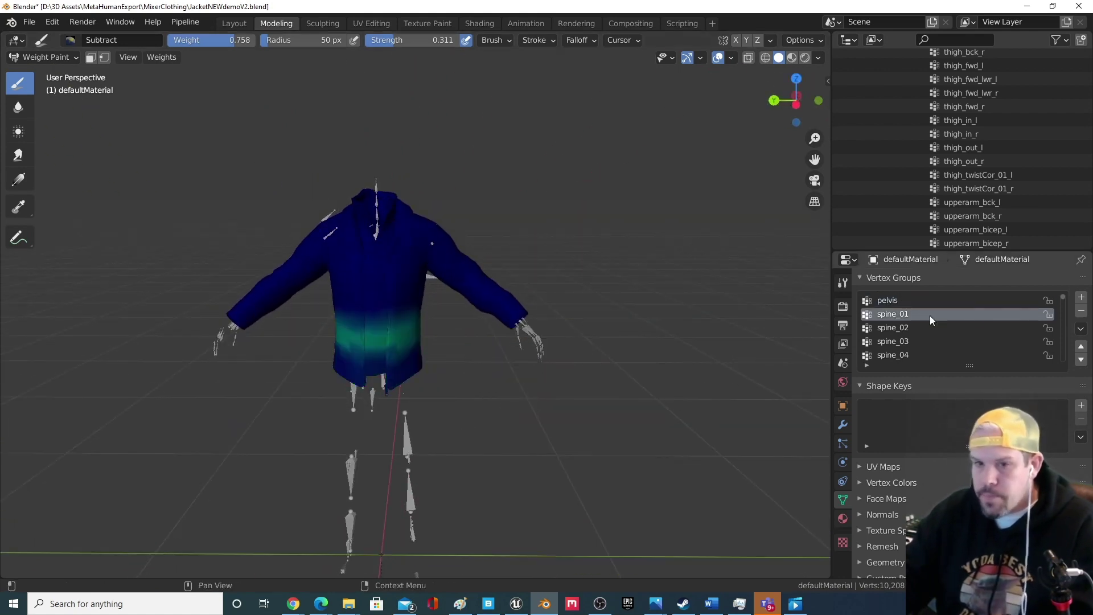
{"action": "mouse_move", "coordinate": [512, 399]}
{"action": "middle_mouse_down"}
{"action": "mouse_move", "coordinate": [267, 399]}
{"action": "mouse_move", "coordinate": [410, 342]}
{"action": "middle_mouse_up"}
{"action": "mouse_move", "coordinate": [448, 316]}
{"action": "left_mouse_down"}
{"action": "mouse_move", "coordinate": [476, 311]}
{"action": "mouse_move", "coordinate": [460, 353]}
{"action": "left_mouse_up"}
{"action": "middle_click_drag", "start_coordinate": [457, 354], "coordinate": [735, 372]}
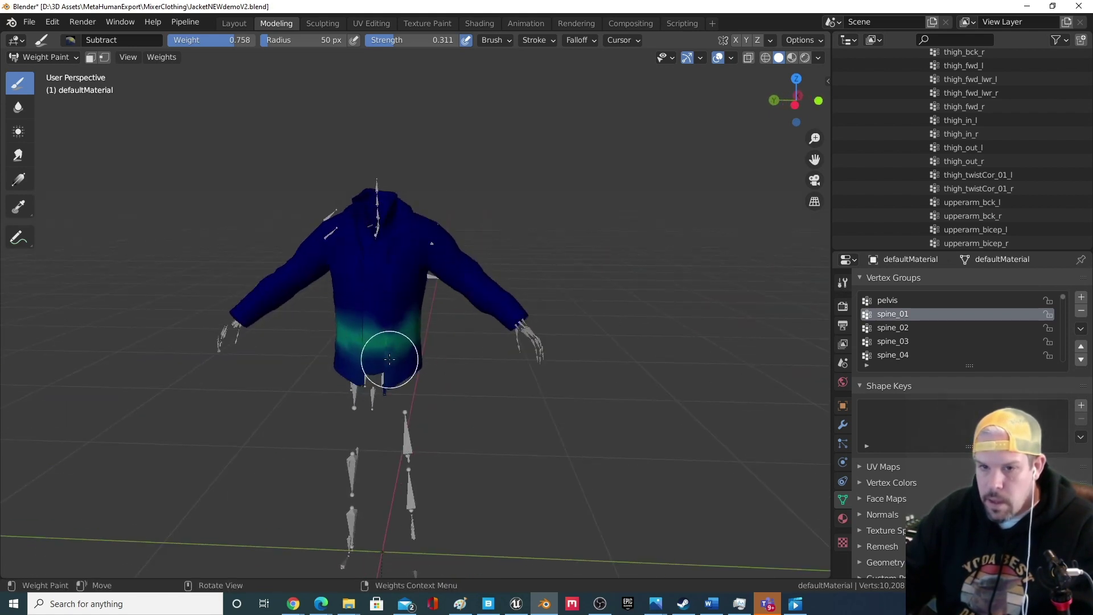
{"action": "left_click_drag", "start_coordinate": [348, 356], "coordinate": [361, 317]}
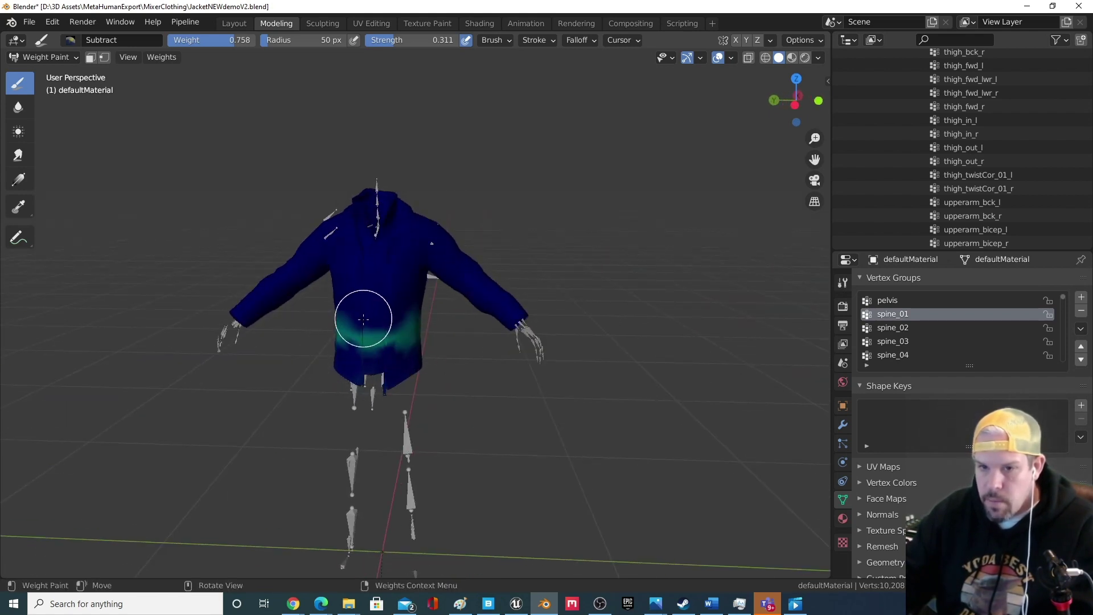
Trim spine_02 weight at the front waist and fade spine_04 weight across the upper back.
{"action": "left_click", "coordinate": [932, 327]}
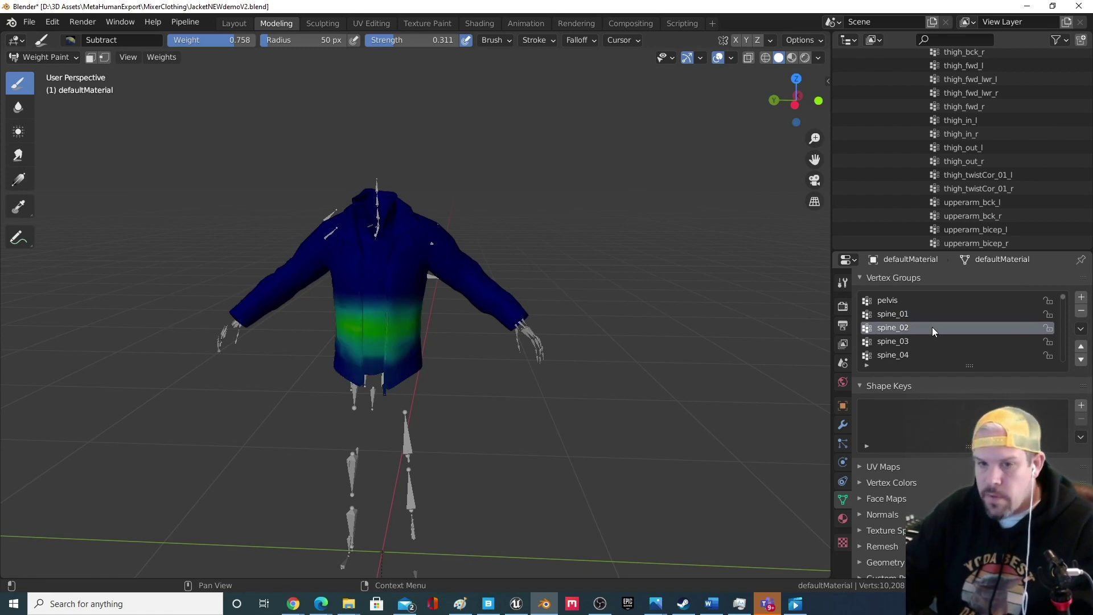
{"action": "mouse_move", "coordinate": [313, 330]}
{"action": "left_mouse_down"}
{"action": "mouse_move", "coordinate": [351, 366]}
{"action": "mouse_move", "coordinate": [365, 307]}
{"action": "mouse_move", "coordinate": [411, 306]}
{"action": "mouse_move", "coordinate": [352, 310]}
{"action": "mouse_move", "coordinate": [379, 366]}
{"action": "mouse_move", "coordinate": [362, 372]}
{"action": "mouse_move", "coordinate": [403, 366]}
{"action": "left_mouse_up"}
{"action": "middle_click_drag", "start_coordinate": [404, 367], "coordinate": [315, 357]}
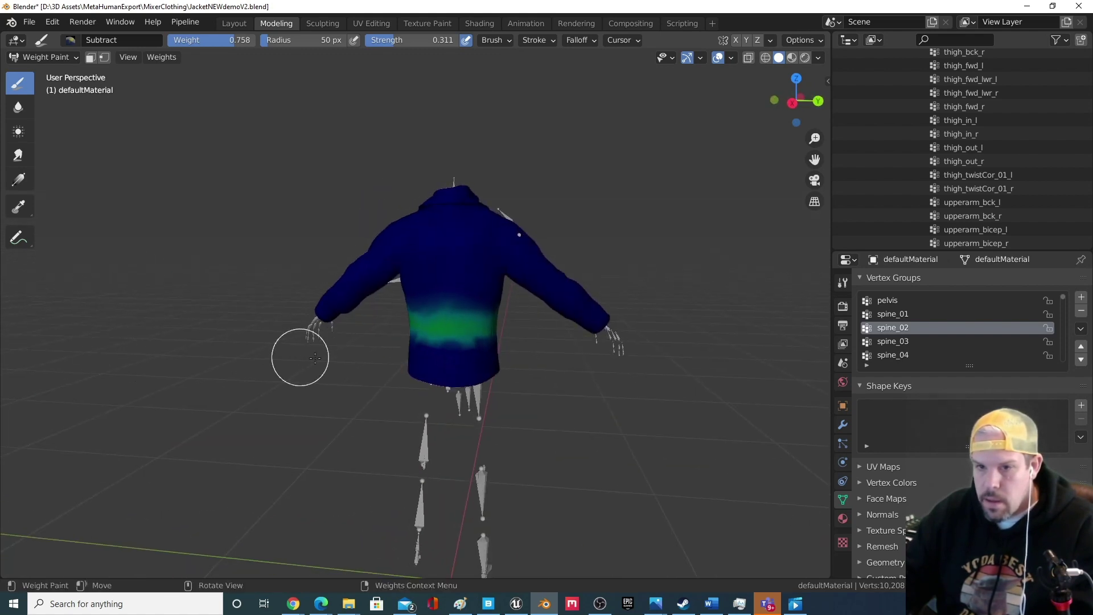
{"action": "left_click", "coordinate": [898, 341]}
{"action": "left_click", "coordinate": [900, 354]}
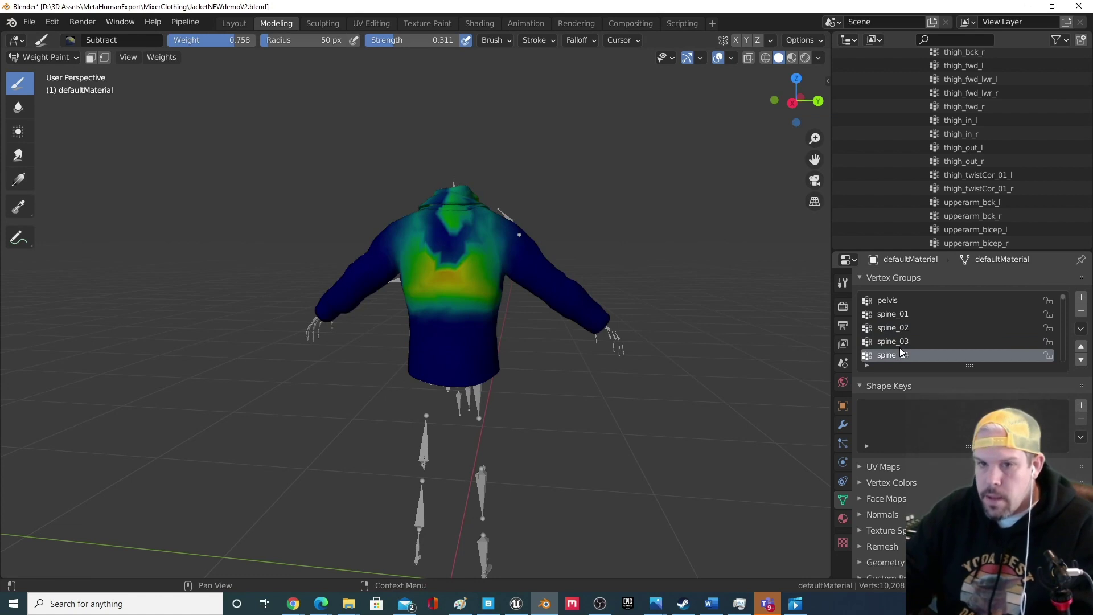
{"action": "scroll", "coordinate": [901, 352], "scroll_direction": "down", "scroll_amount": 1}
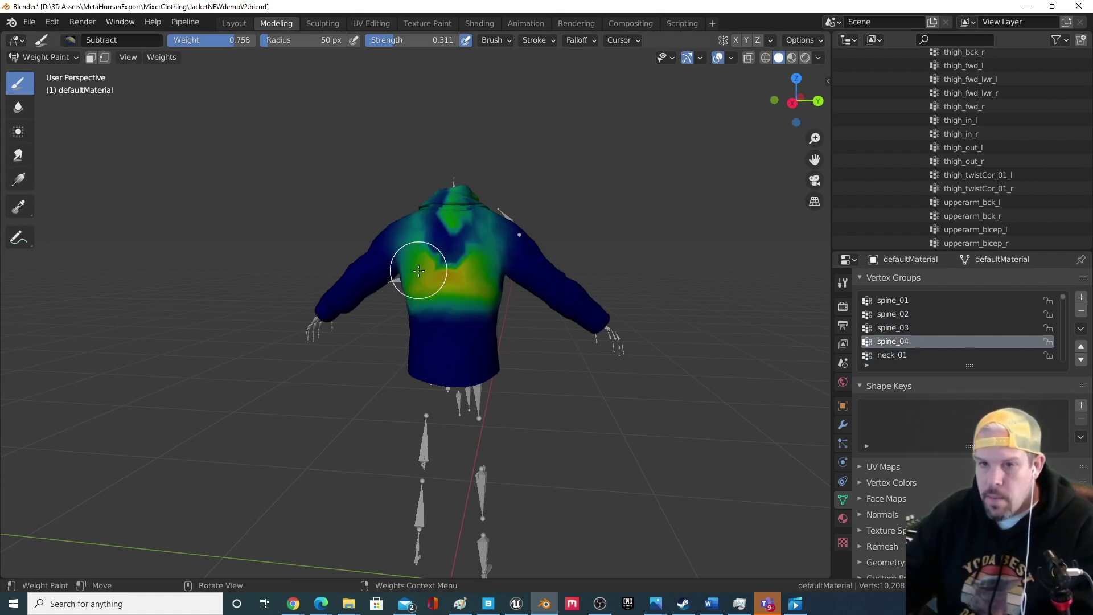
{"action": "mouse_move", "coordinate": [418, 271]}
{"action": "left_mouse_down"}
{"action": "mouse_move", "coordinate": [422, 288]}
{"action": "mouse_move", "coordinate": [471, 285]}
{"action": "mouse_move", "coordinate": [446, 267]}
{"action": "left_mouse_up"}
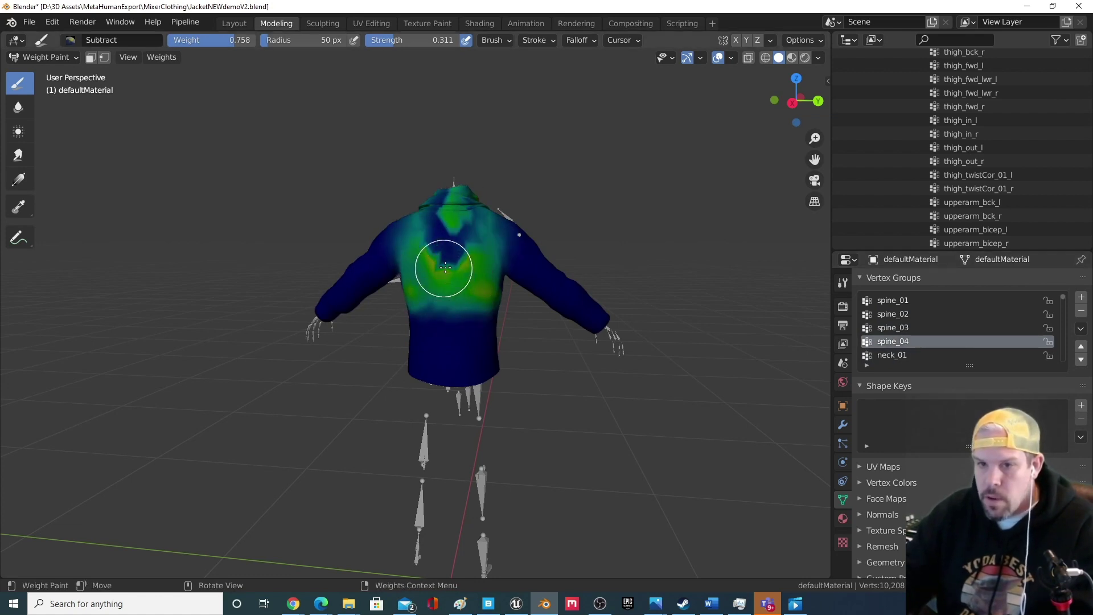
{"action": "left_click", "coordinate": [893, 355]}
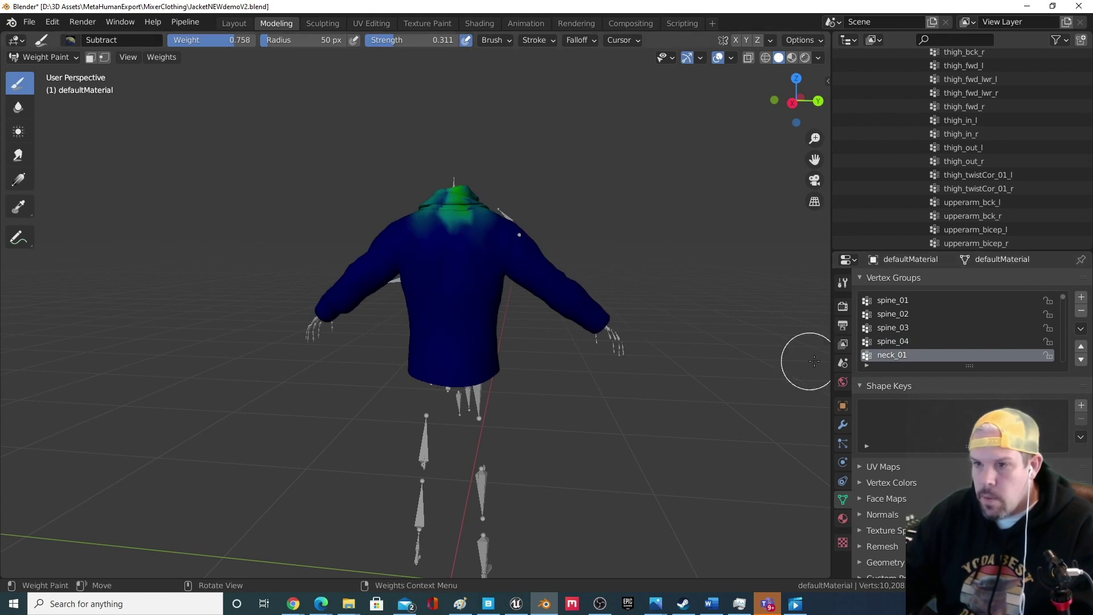
{"action": "scroll", "coordinate": [973, 331], "scroll_direction": "down", "scroll_amount": 2}
{"action": "left_click", "coordinate": [937, 342]}
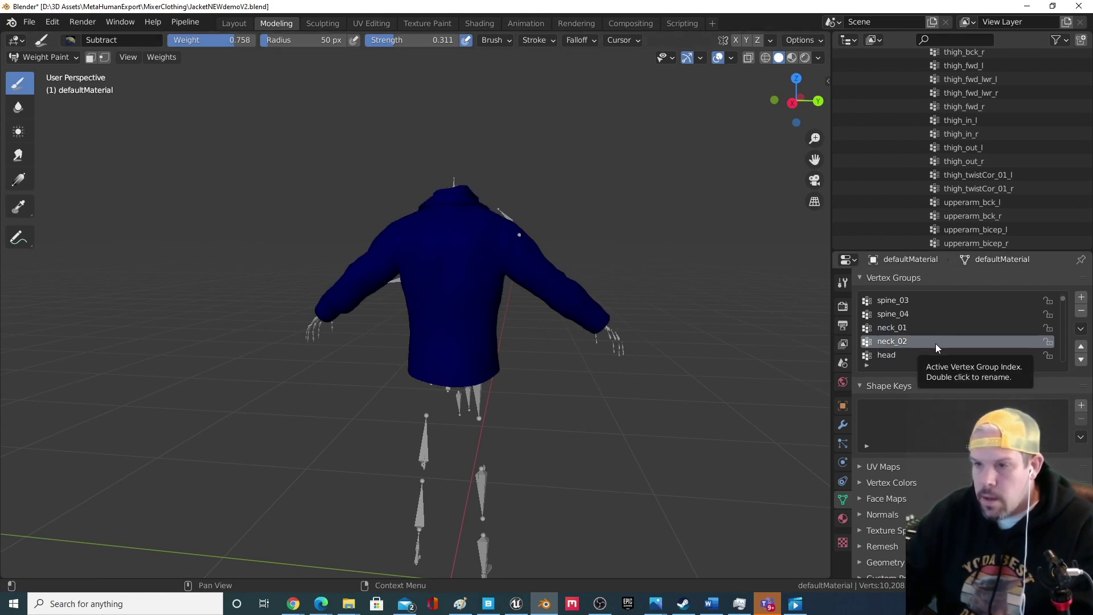
{"action": "scroll", "coordinate": [935, 344], "scroll_direction": "down", "scroll_amount": 2}
{"action": "left_click", "coordinate": [935, 342]}
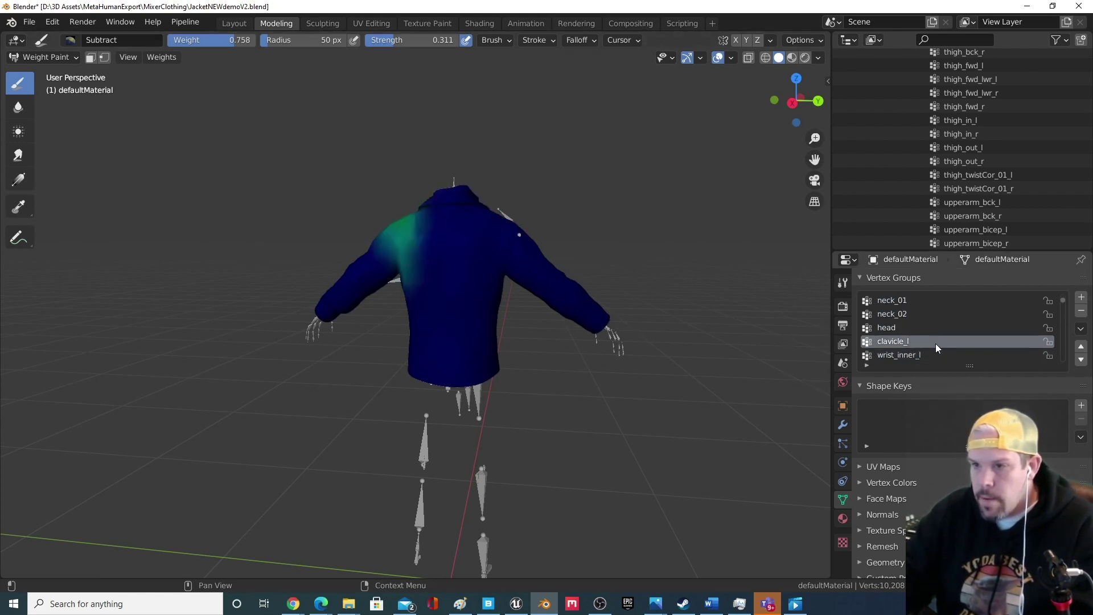
{"action": "scroll", "coordinate": [936, 343], "scroll_direction": "down", "scroll_amount": 3, "text": "ctrl"}
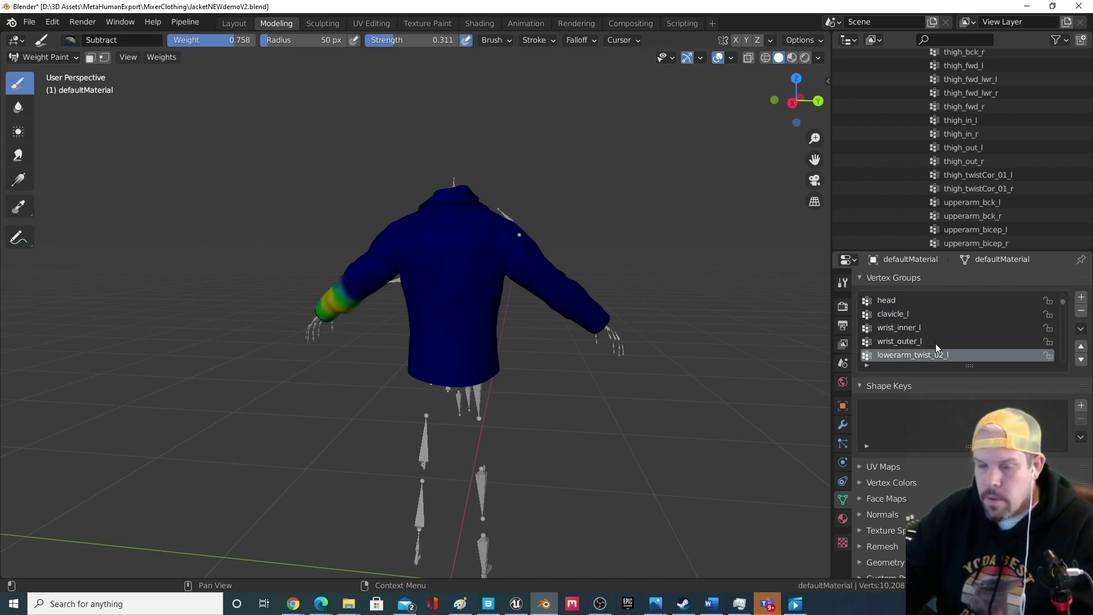
{"action": "middle_click_drag", "start_coordinate": [244, 403], "coordinate": [342, 387]}
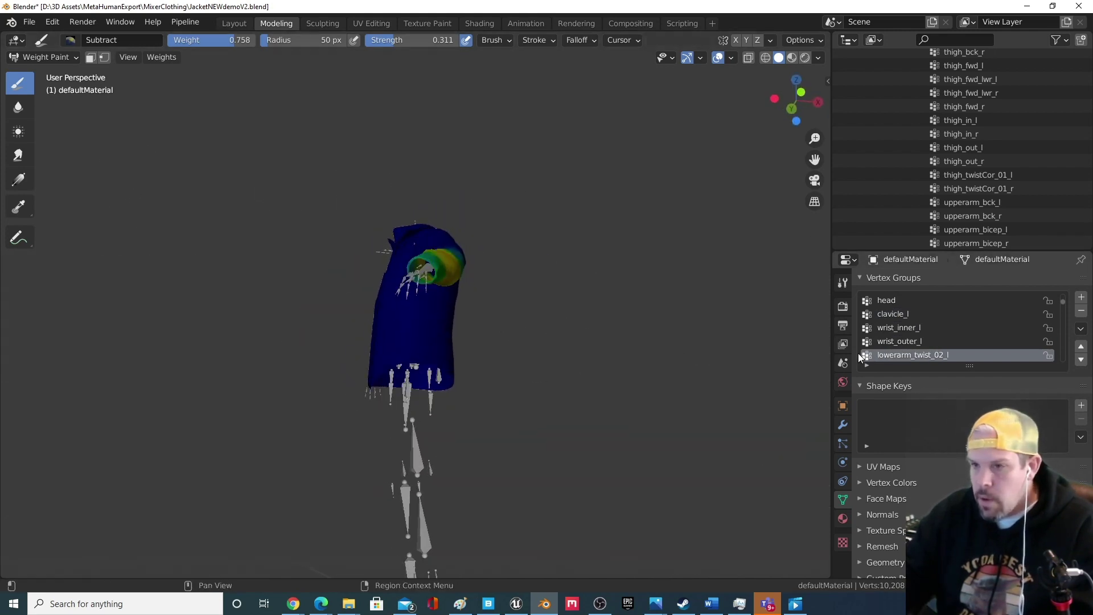
{"action": "scroll", "coordinate": [939, 350], "scroll_direction": "down", "scroll_amount": 2, "text": "ctrl"}
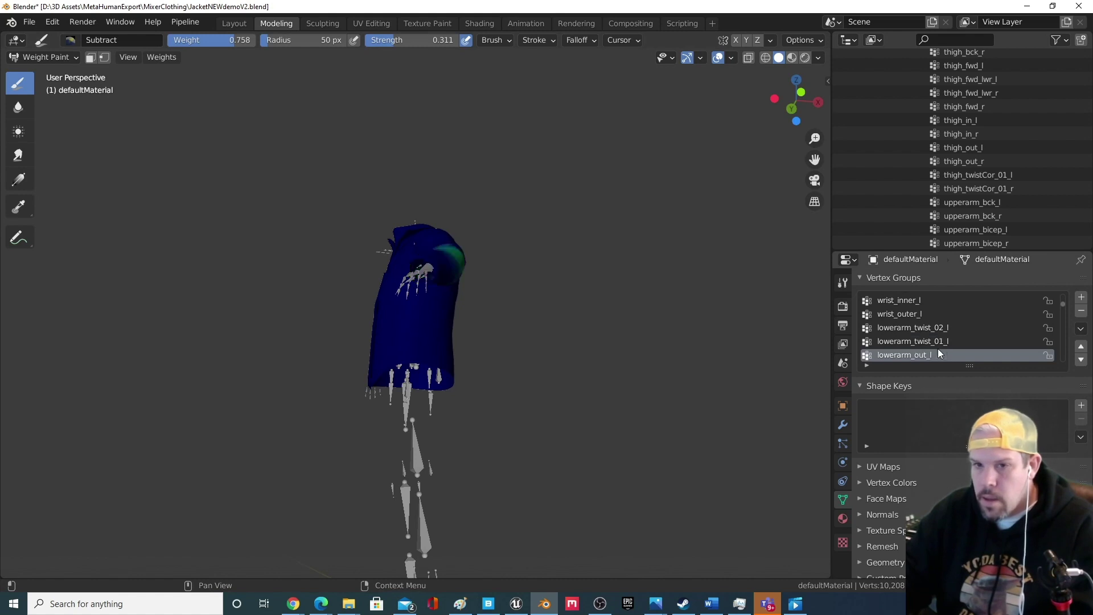
{"action": "scroll", "coordinate": [938, 349], "scroll_direction": "down", "scroll_amount": 1, "text": "ctrl"}
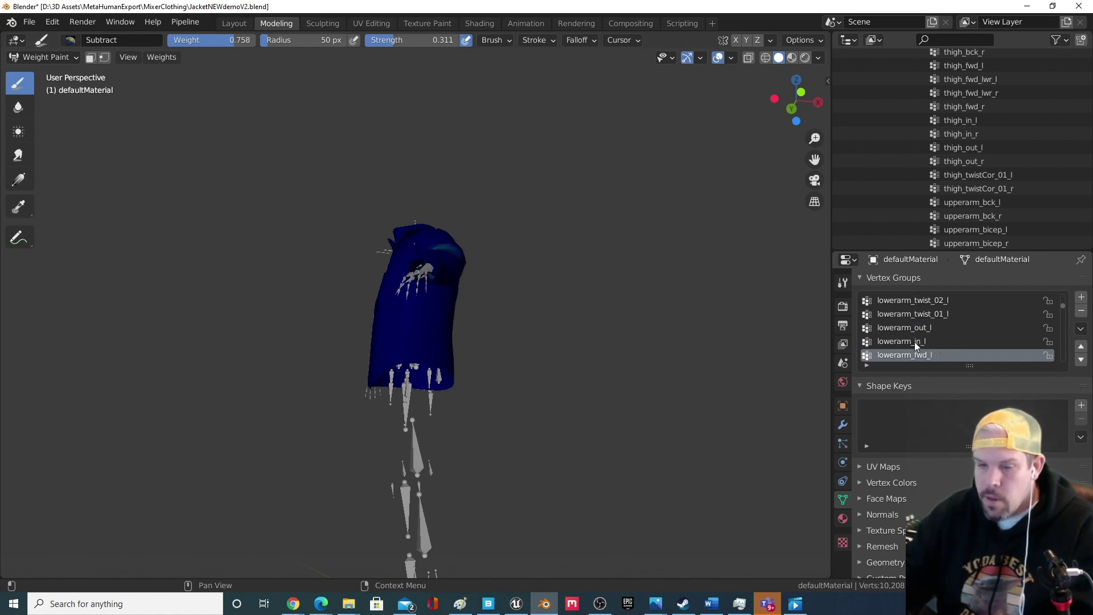
{"action": "middle_click_drag", "start_coordinate": [593, 354], "coordinate": [1071, 381]}
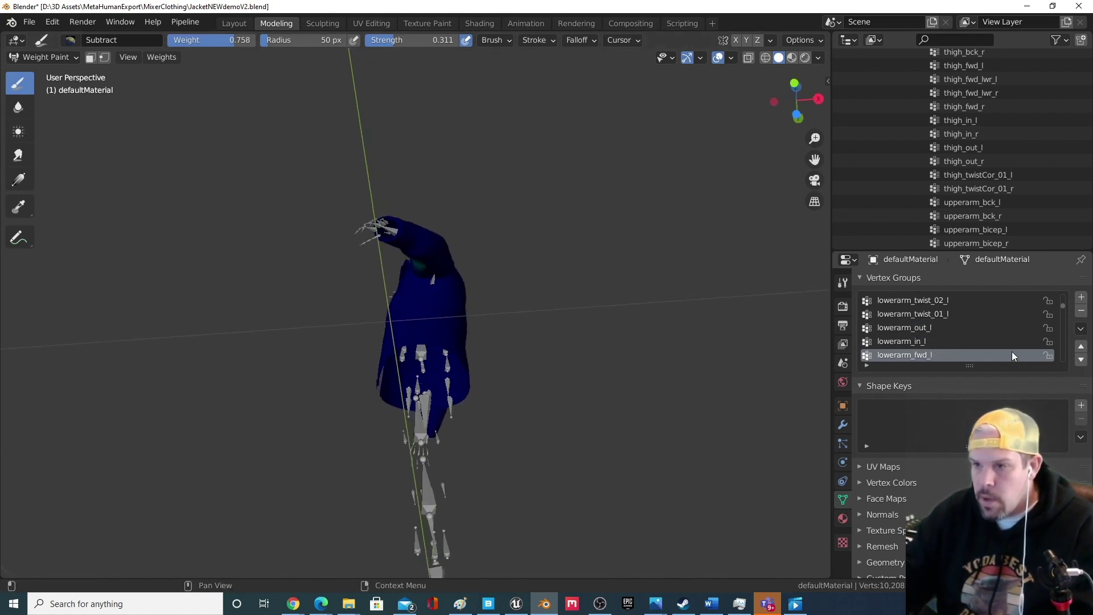
{"action": "scroll", "coordinate": [1013, 351], "scroll_direction": "down", "scroll_amount": 2, "text": "ctrl"}
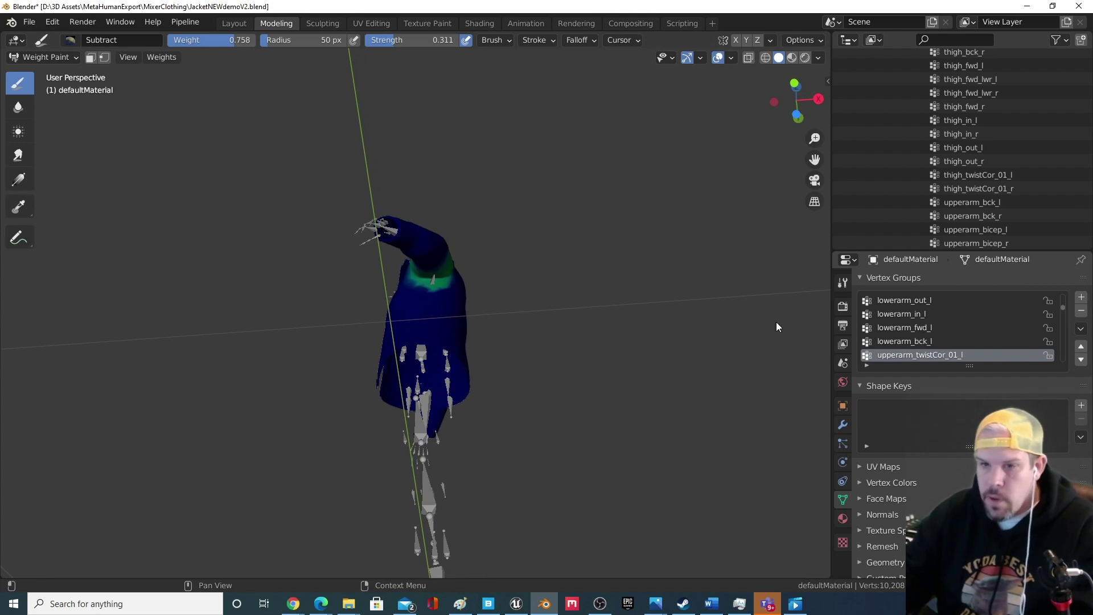
{"action": "mouse_move", "coordinate": [401, 292]}
{"action": "middle_mouse_down"}
{"action": "mouse_move", "coordinate": [464, 338]}
{"action": "mouse_move", "coordinate": [458, 330]}
{"action": "middle_mouse_up"}
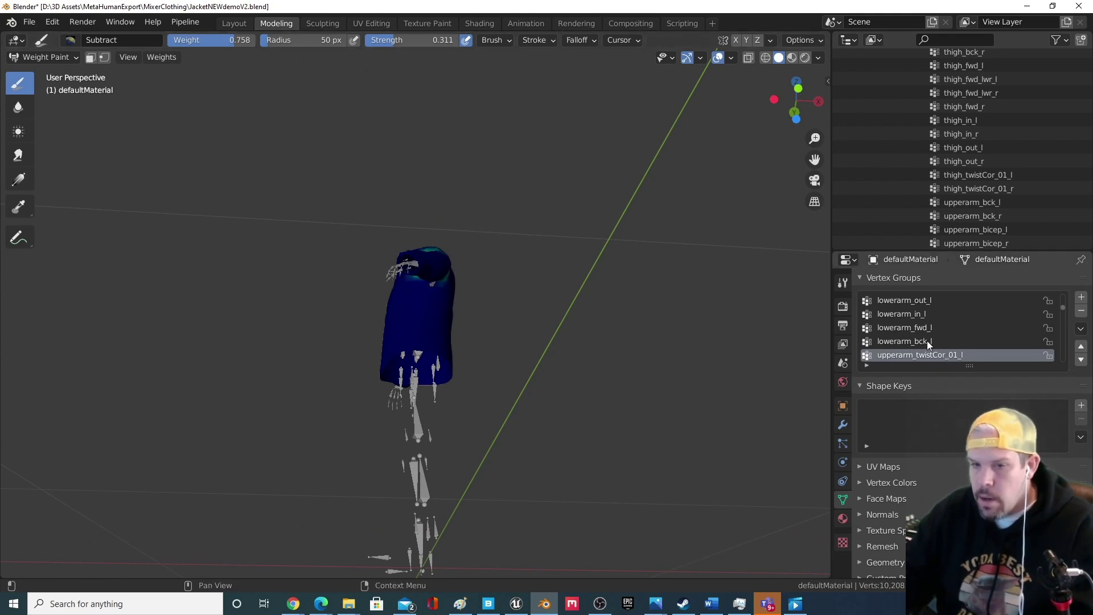
{"action": "scroll", "coordinate": [927, 340], "scroll_direction": "down", "scroll_amount": 1, "text": "ctrl"}
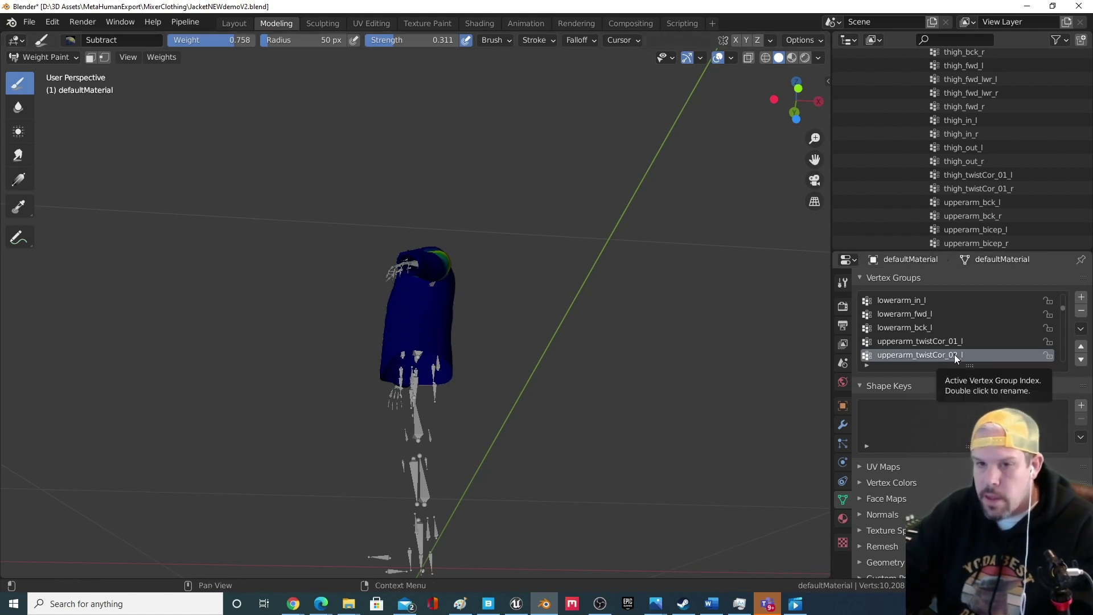
{"action": "scroll", "coordinate": [954, 355], "scroll_direction": "down", "scroll_amount": 1, "text": "ctrl"}
{"action": "scroll", "coordinate": [954, 354], "scroll_direction": "down", "scroll_amount": 4, "text": "ctrl"}
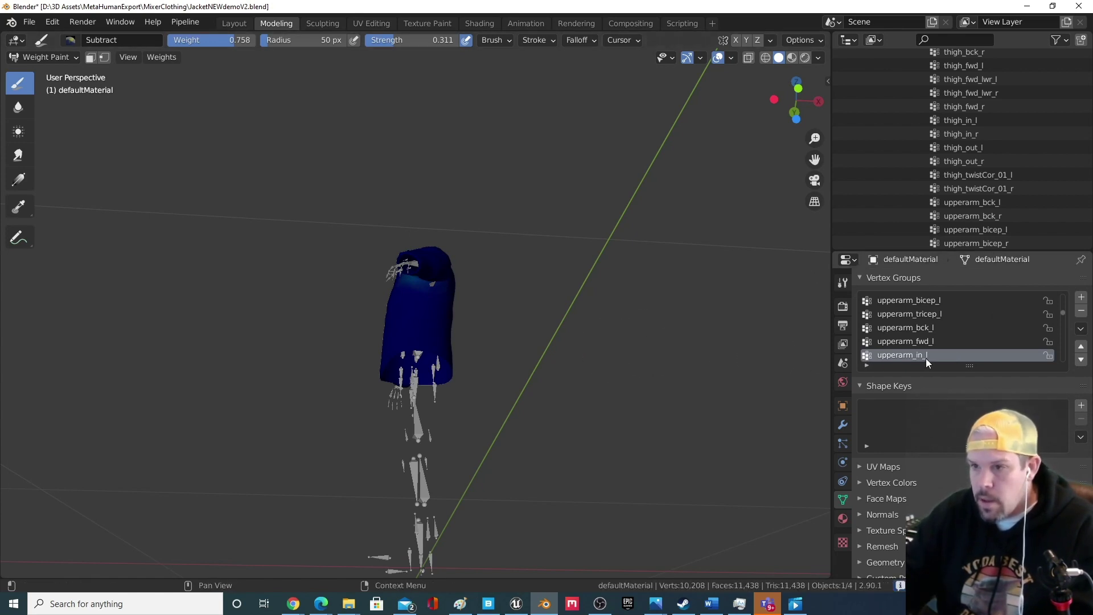
{"action": "scroll", "coordinate": [927, 355], "scroll_direction": "down", "scroll_amount": 2, "text": "ctrl"}
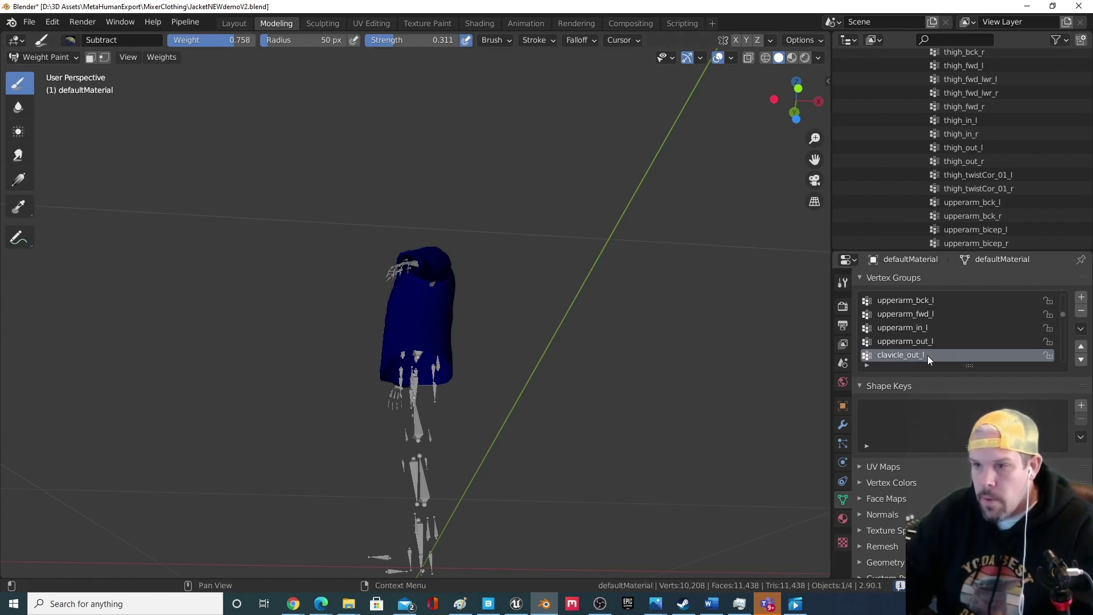
{"action": "scroll", "coordinate": [928, 355], "scroll_direction": "down", "scroll_amount": 5, "text": "ctrl"}
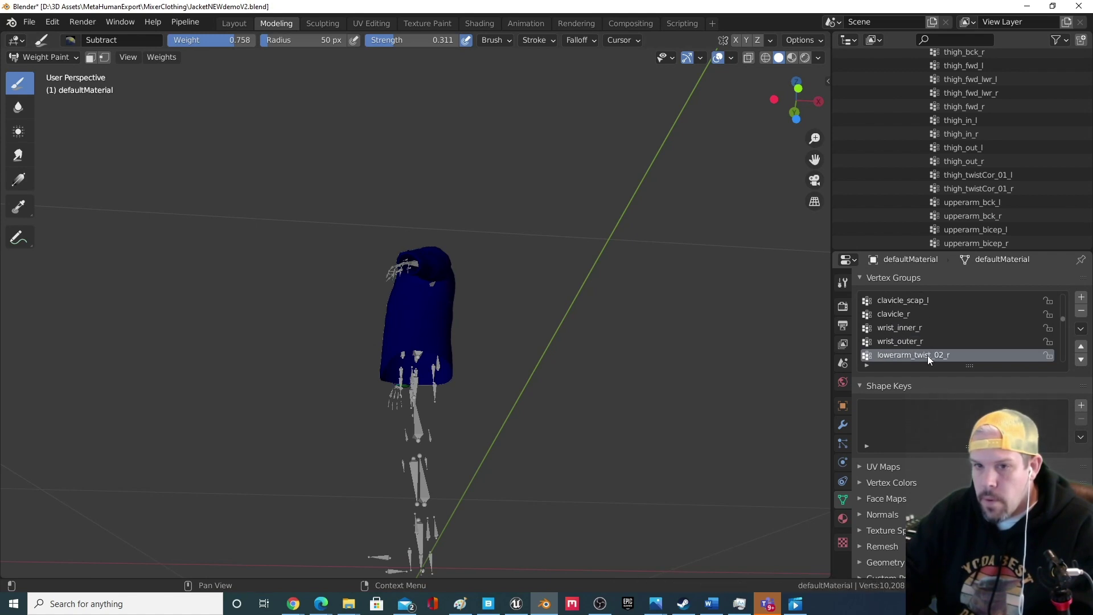
{"action": "scroll", "coordinate": [928, 355], "scroll_direction": "down", "scroll_amount": 5, "text": "ctrl"}
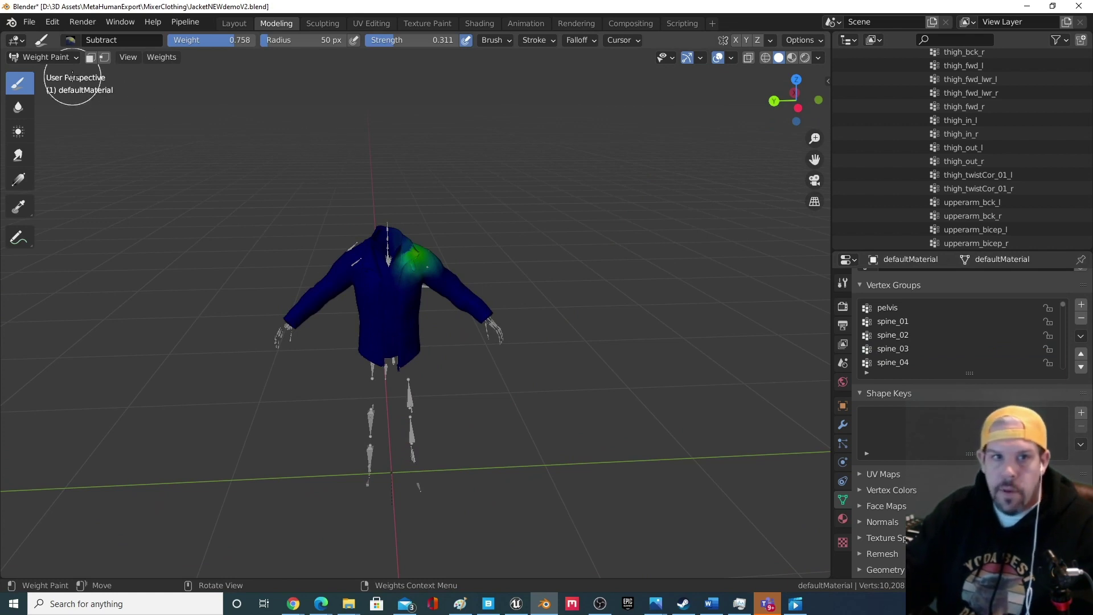
Save the file as JacketNEWdemoV3.blend.
{"action": "left_click", "coordinate": [29, 22]}
{"action": "left_click", "coordinate": [52, 125]}
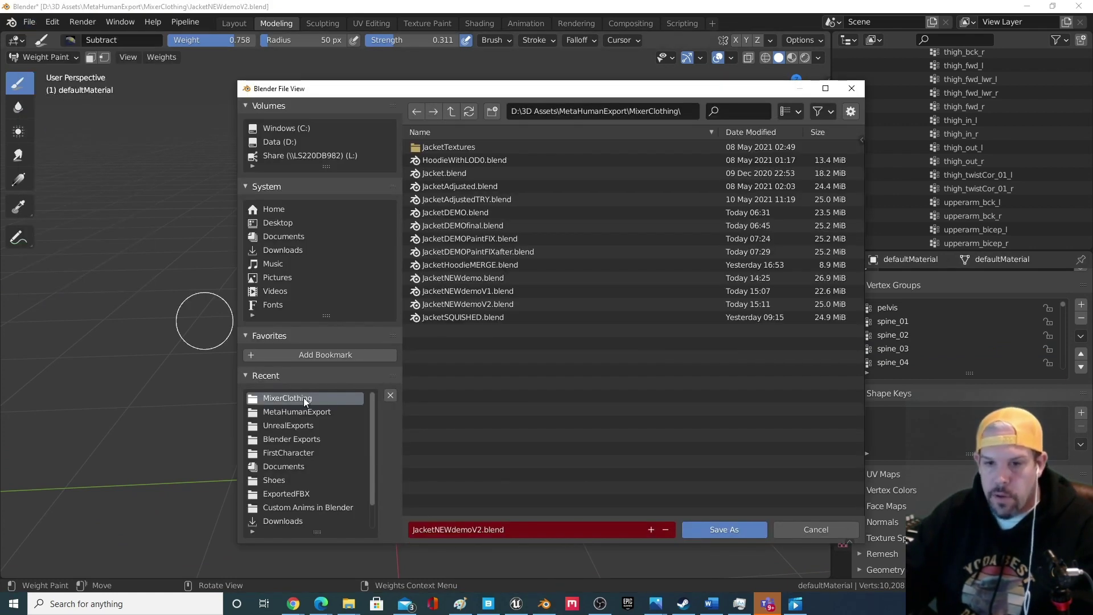
{"action": "left_click", "coordinate": [526, 531]}
{"action": "key", "text": "Left"}
{"action": "key", "text": "Left"}
{"action": "key", "text": "Left"}
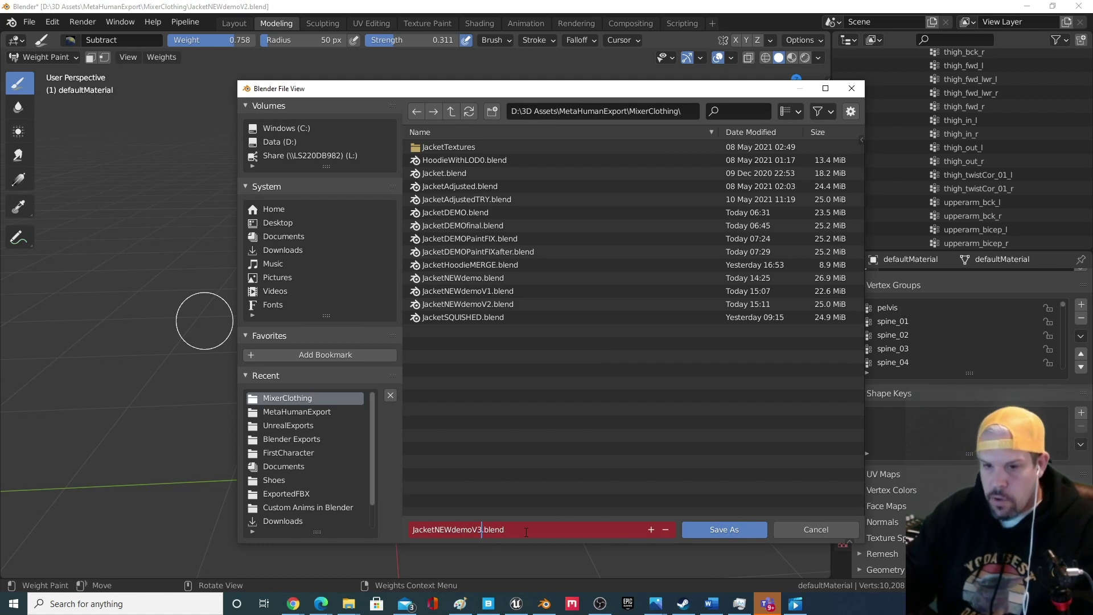
{"action": "left_click", "coordinate": [704, 531]}
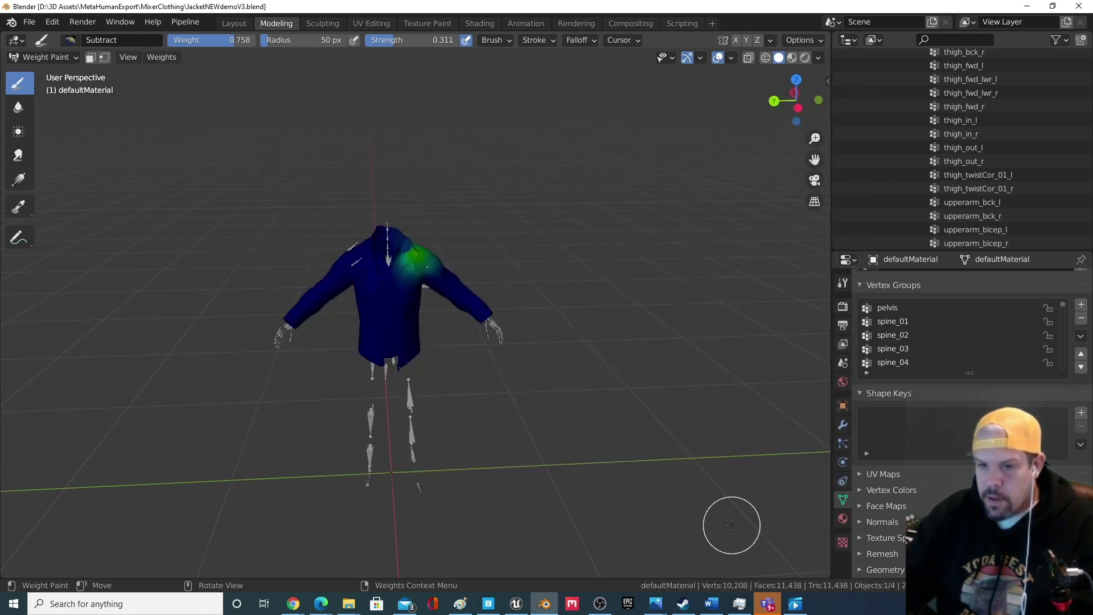
Export the jacket as FBX to the MixerClothing folder with the Armature options checked.
{"action": "left_click", "coordinate": [28, 22]}
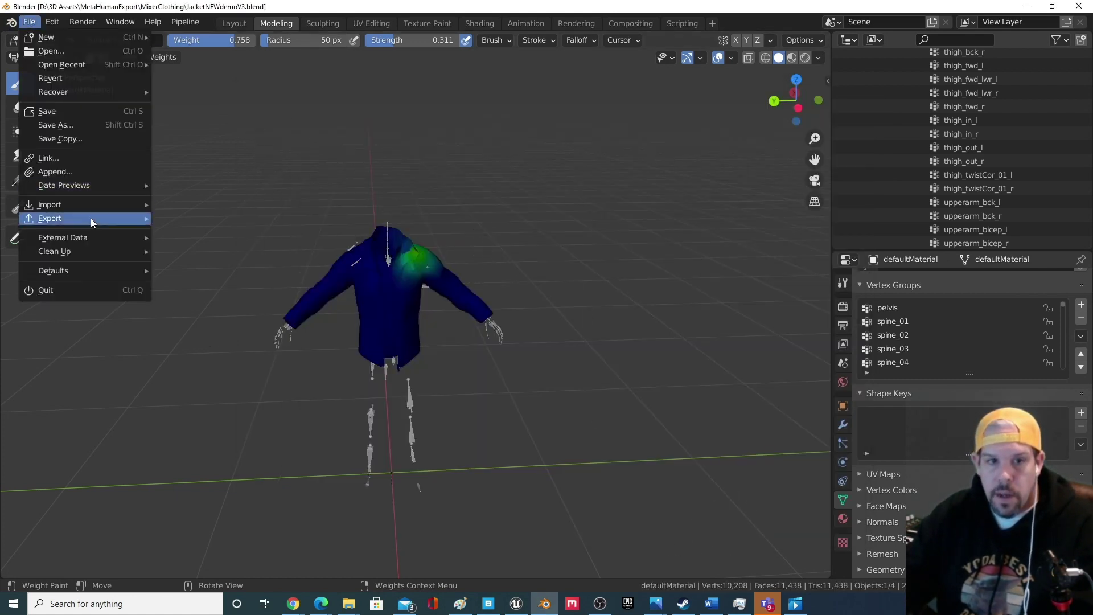
{"action": "mouse_move", "coordinate": [91, 218]}
{"action": "left_click", "coordinate": [277, 300]}
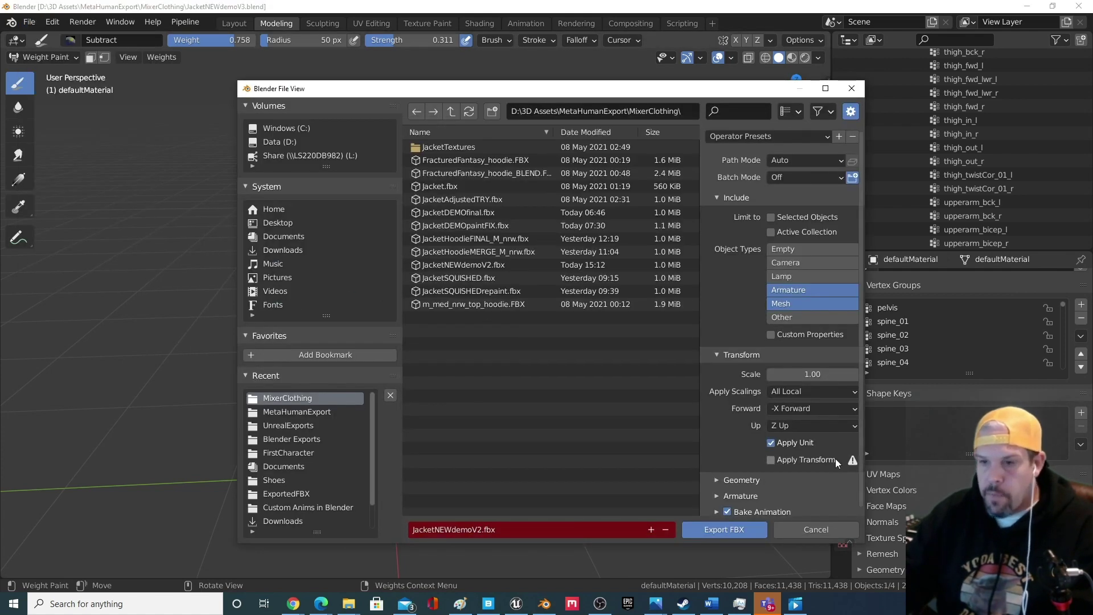
{"action": "left_click", "coordinate": [717, 496]}
{"action": "scroll", "coordinate": [758, 478], "scroll_direction": "down", "scroll_amount": 5}
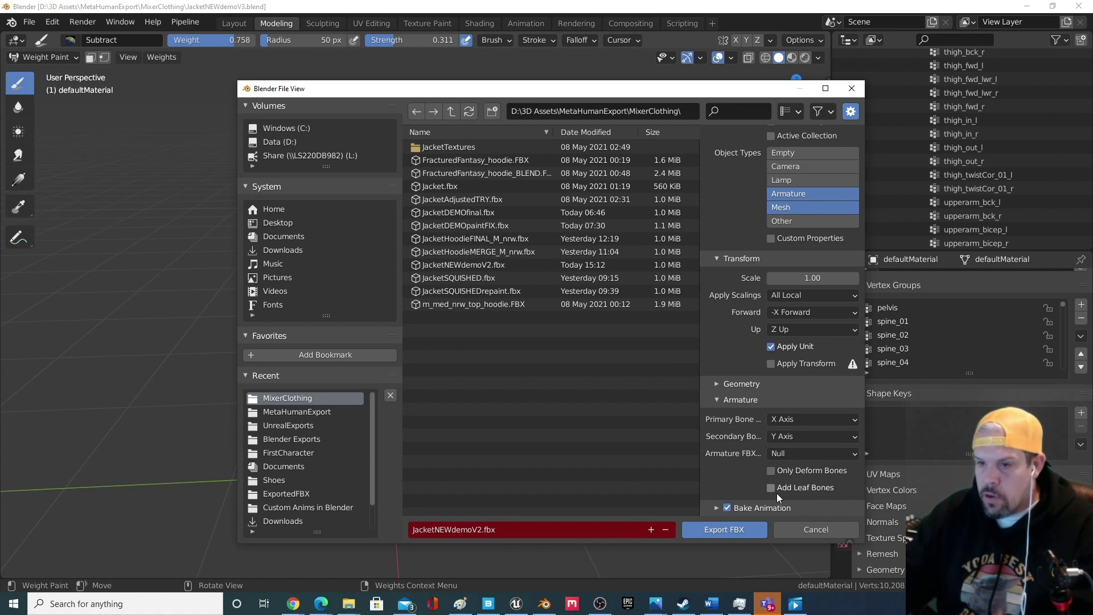
{"action": "left_click", "coordinate": [724, 530]}
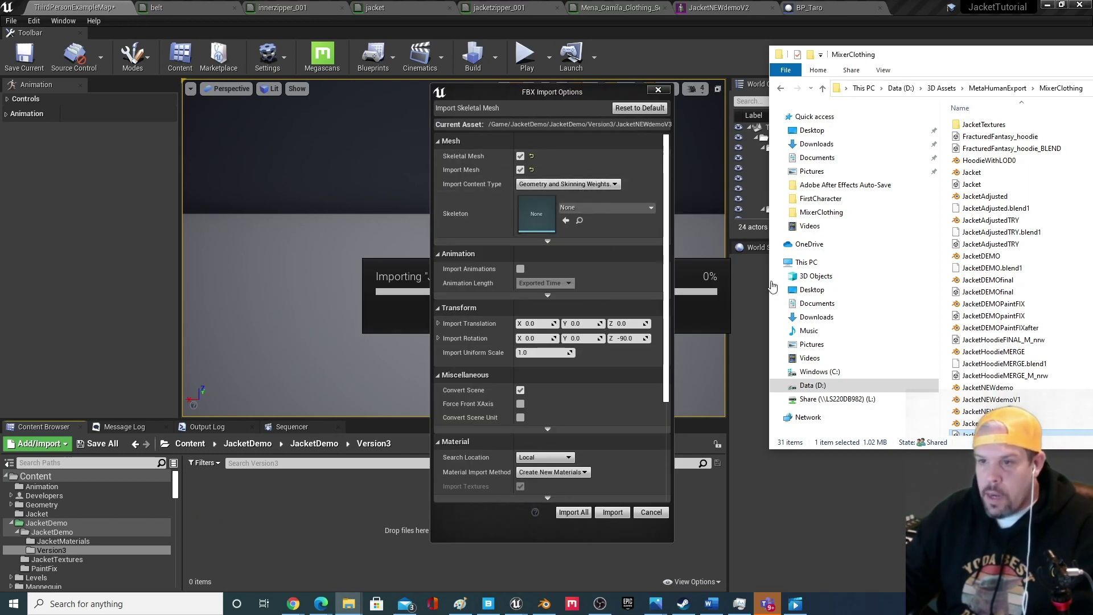
Import the jacket with geometry and skinning weights, JacketNEWdemoV2_Skeleton, and no materials.
{"action": "left_click", "coordinate": [542, 185]}
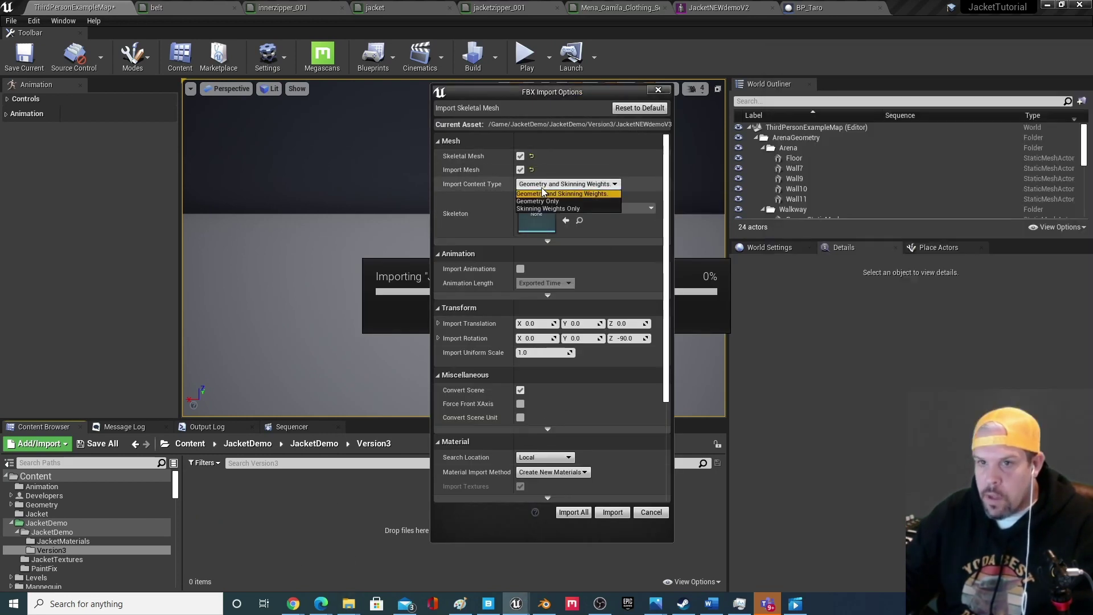
{"action": "left_click", "coordinate": [542, 194]}
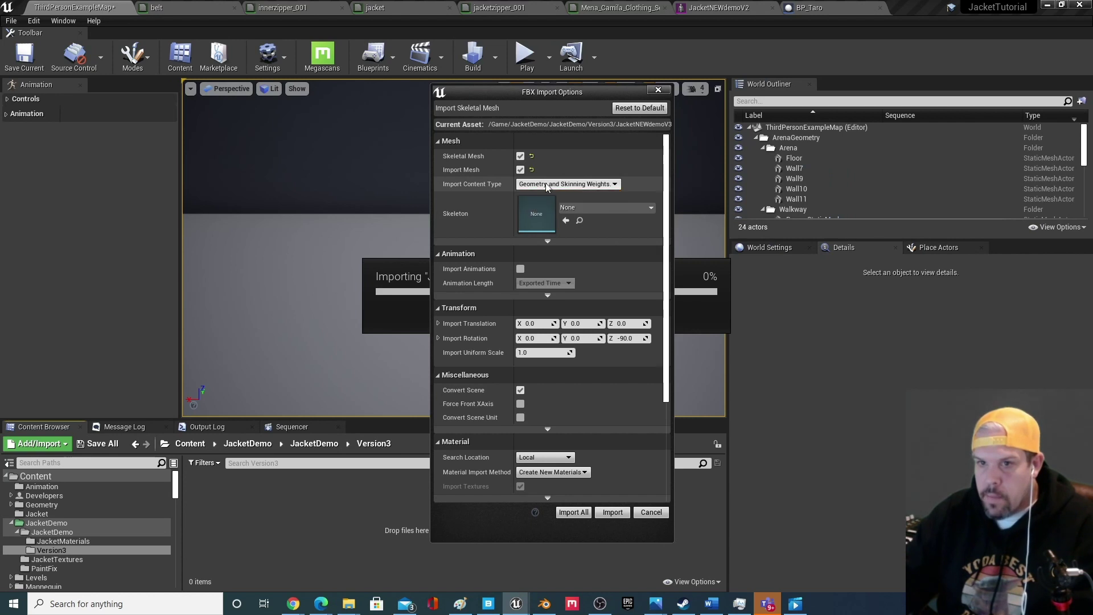
{"action": "left_click", "coordinate": [571, 208]}
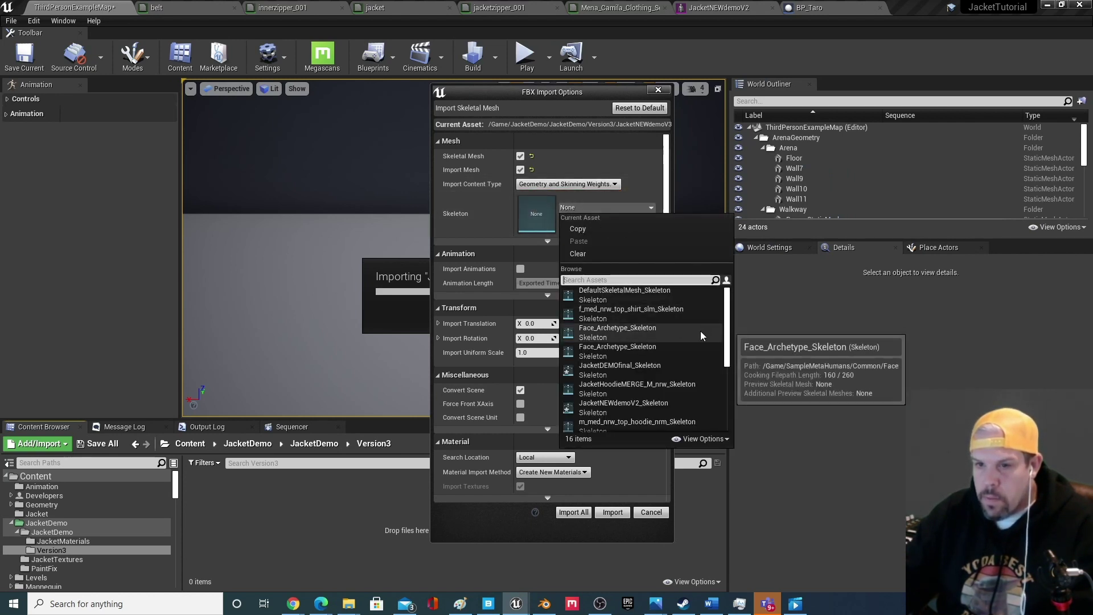
{"action": "scroll", "coordinate": [700, 367], "scroll_direction": "down", "scroll_amount": 1}
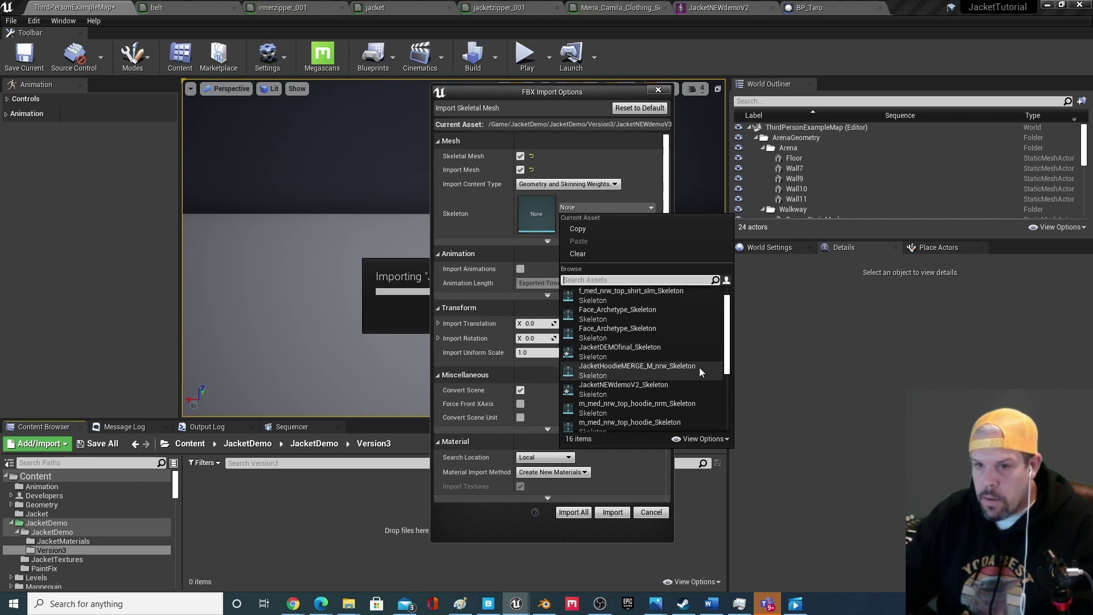
{"action": "left_click", "coordinate": [635, 388]}
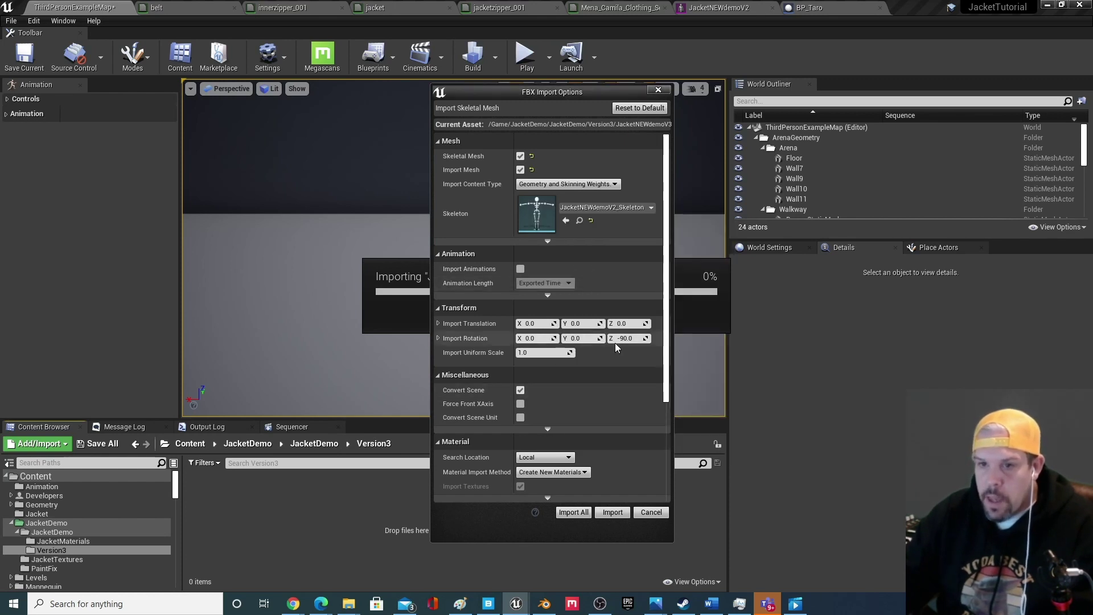
{"action": "scroll", "coordinate": [600, 456], "scroll_direction": "down", "scroll_amount": 2}
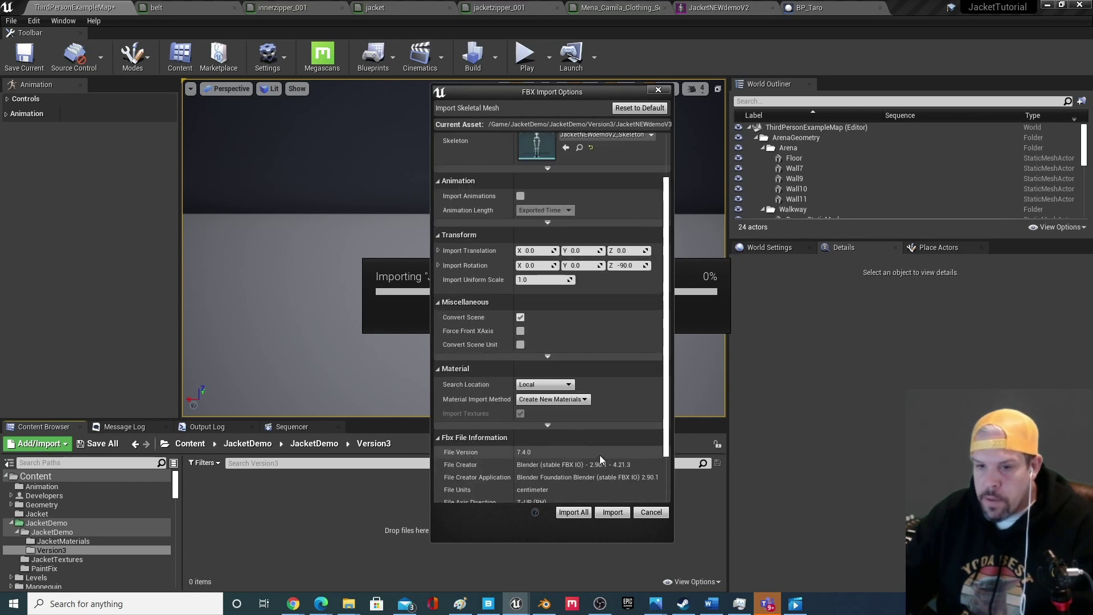
{"action": "left_click", "coordinate": [553, 400]}
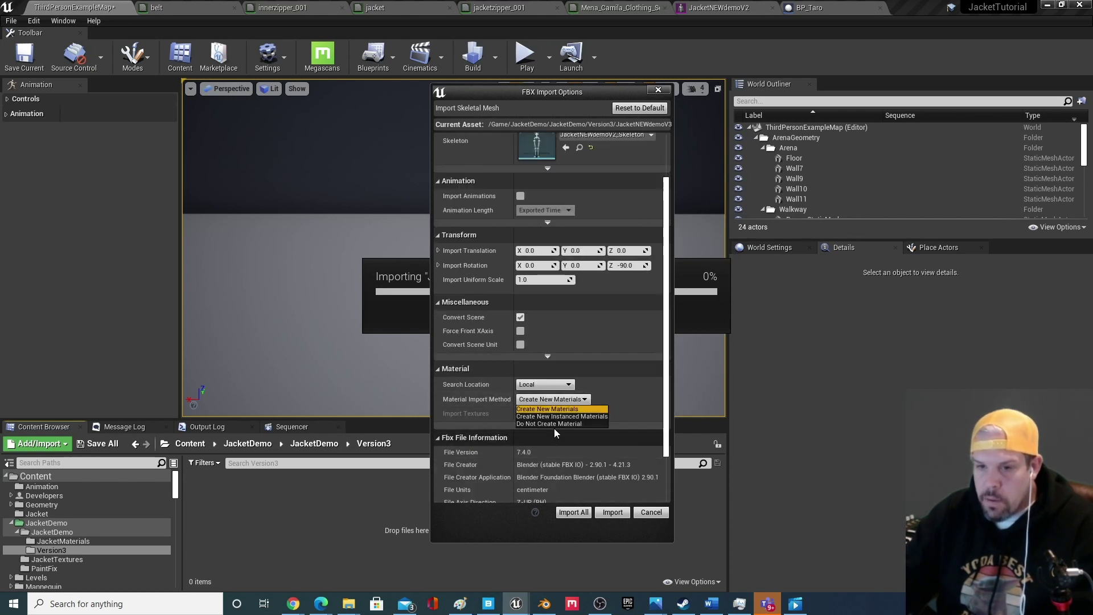
{"action": "left_click", "coordinate": [554, 424]}
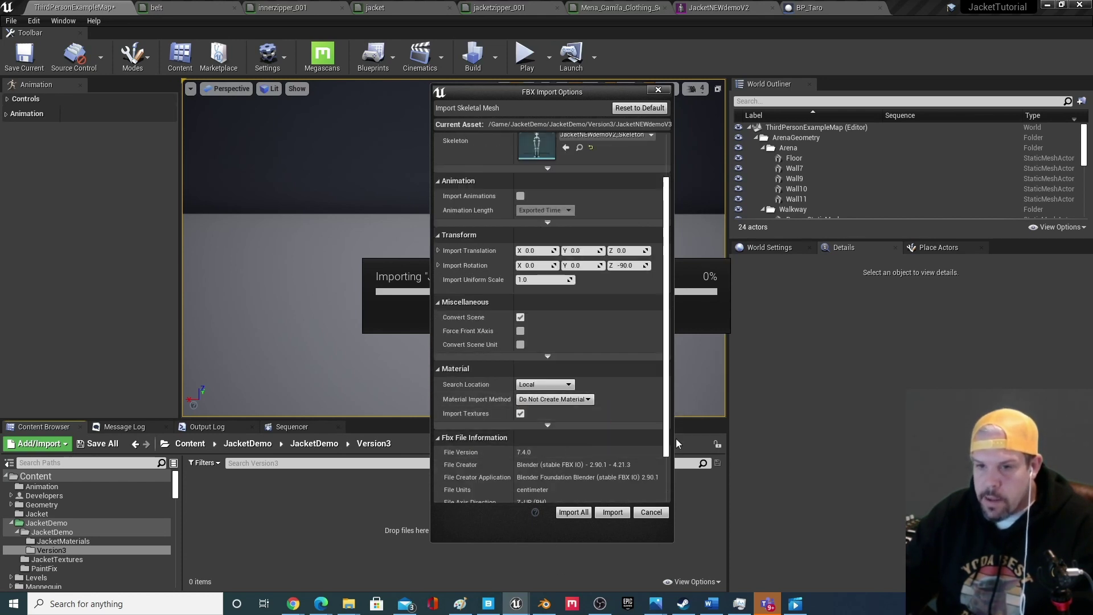
{"action": "left_click", "coordinate": [573, 512]}
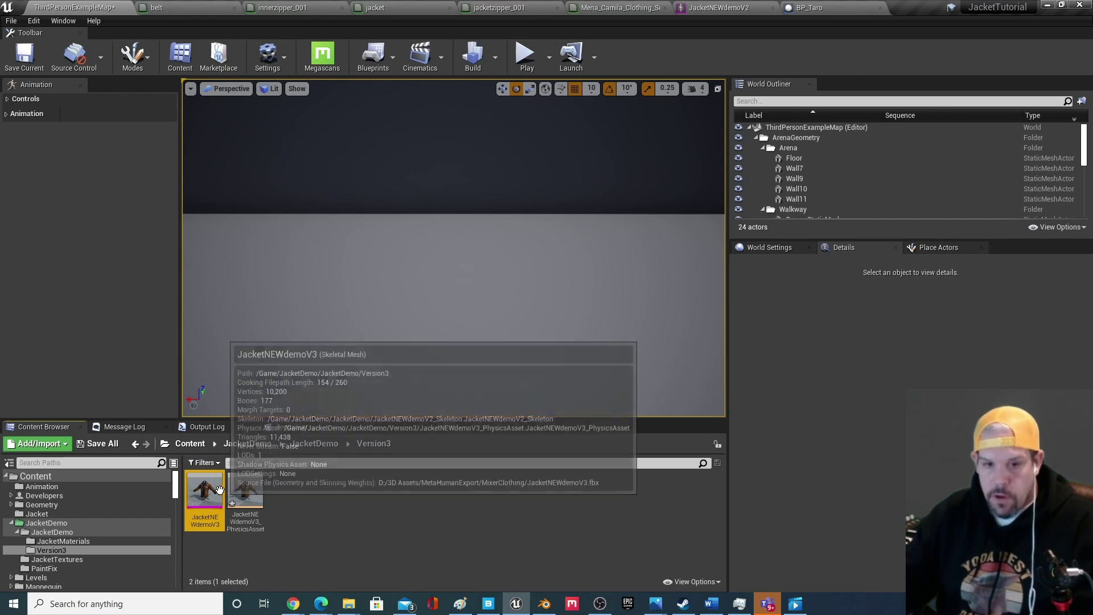
Select the jacket's physics asset, then orbit down and select the Taro character in the level.
{"action": "left_click", "coordinate": [246, 491]}
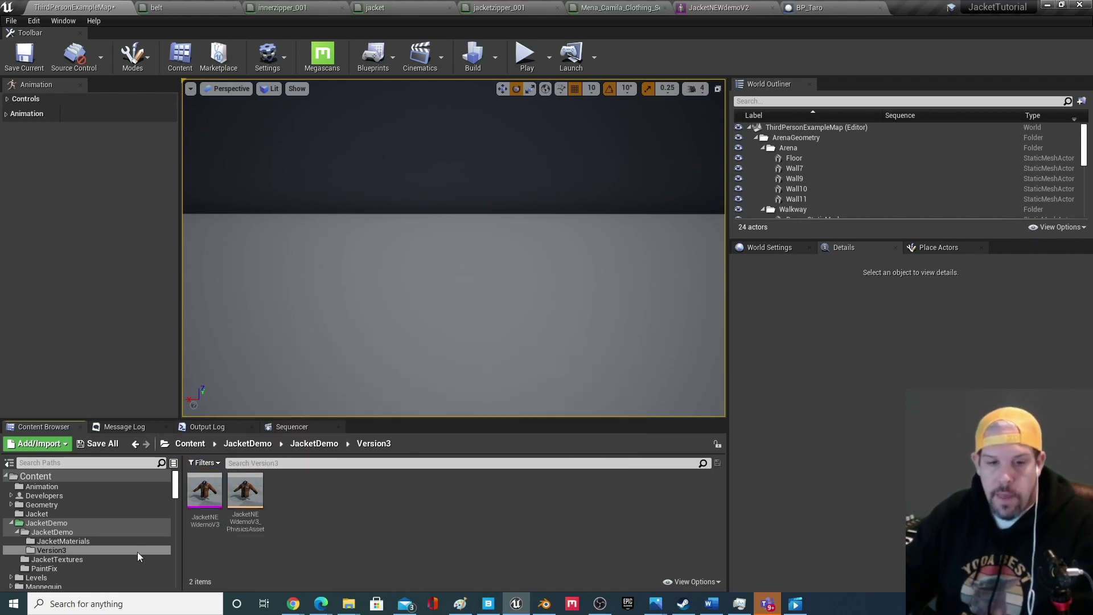
{"action": "scroll", "coordinate": [504, 293], "scroll_direction": "down", "scroll_amount": 10}
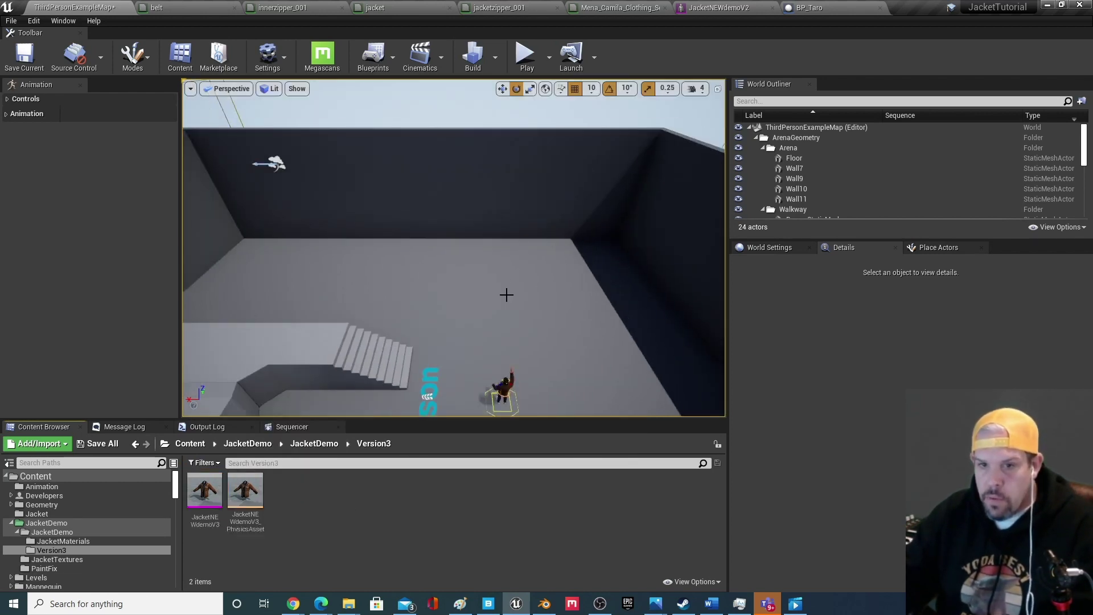
{"action": "scroll", "coordinate": [507, 295], "scroll_direction": "up", "scroll_amount": 5}
{"action": "right_click_drag", "start_coordinate": [507, 294], "coordinate": [494, 296]}
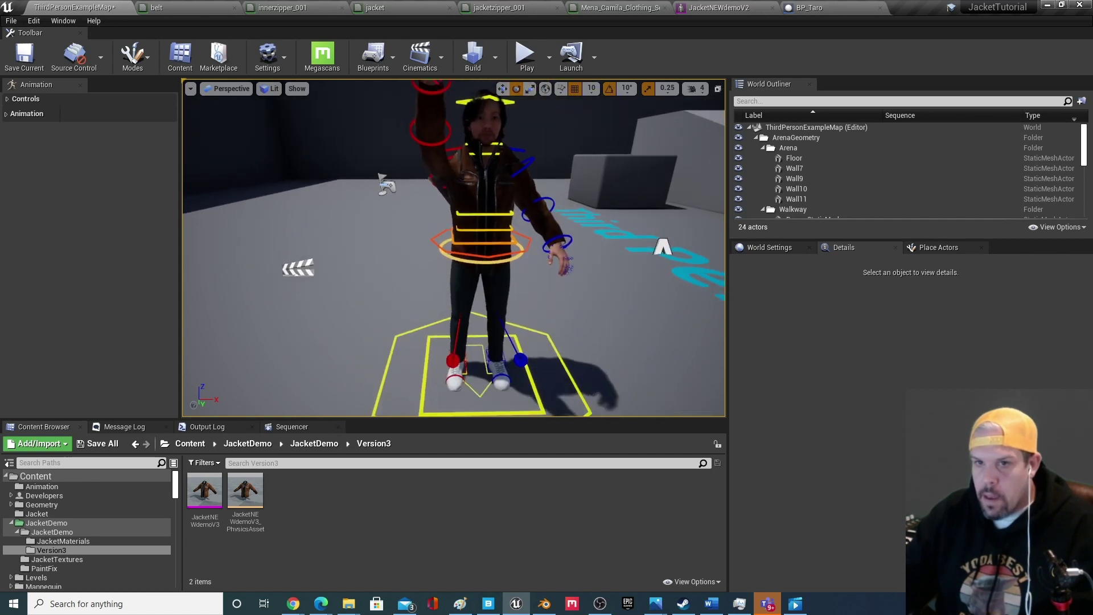
{"action": "left_click", "coordinate": [490, 240]}
Set BP_Taro's Torso mesh to JacketNEWdemoV3, compile and save, then return to the example level.
{"action": "left_click", "coordinate": [1042, 175]}
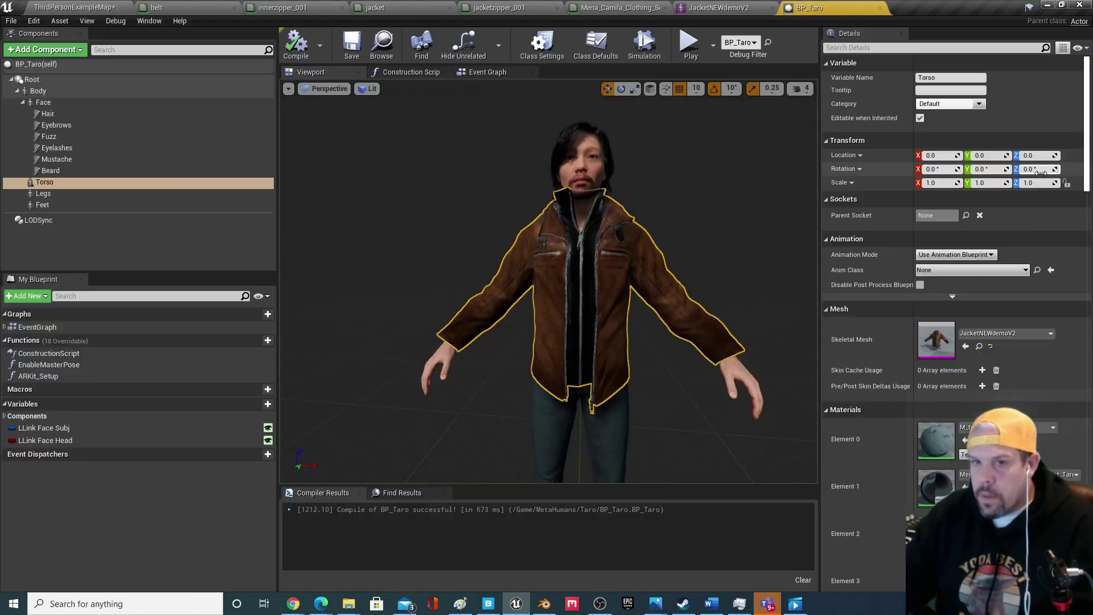
{"action": "left_click", "coordinate": [988, 335]}
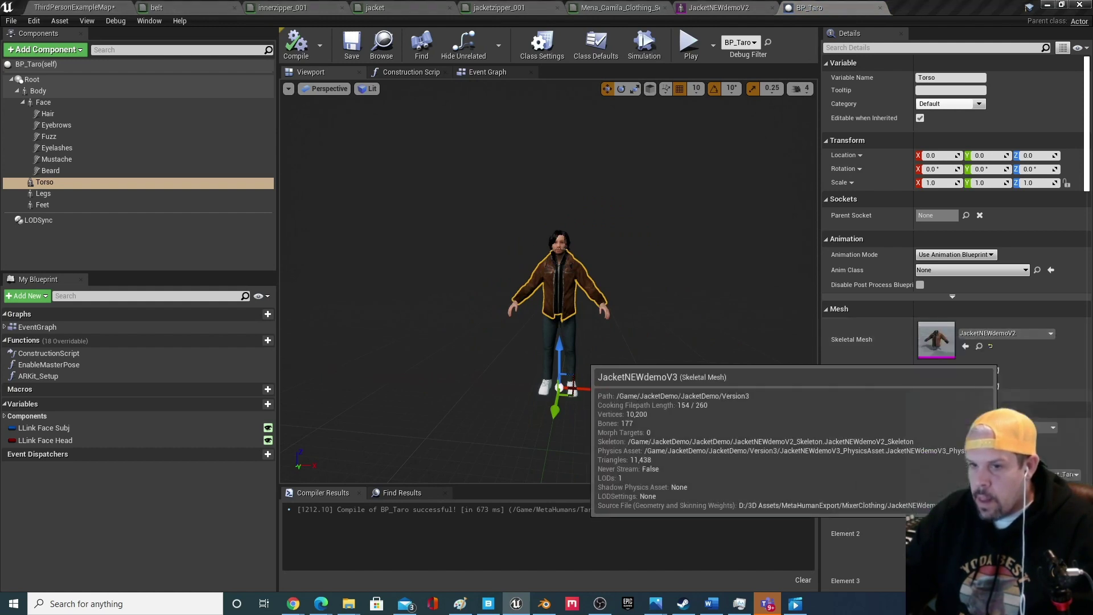
{"action": "left_click", "coordinate": [957, 504]}
{"action": "left_click", "coordinate": [296, 44]}
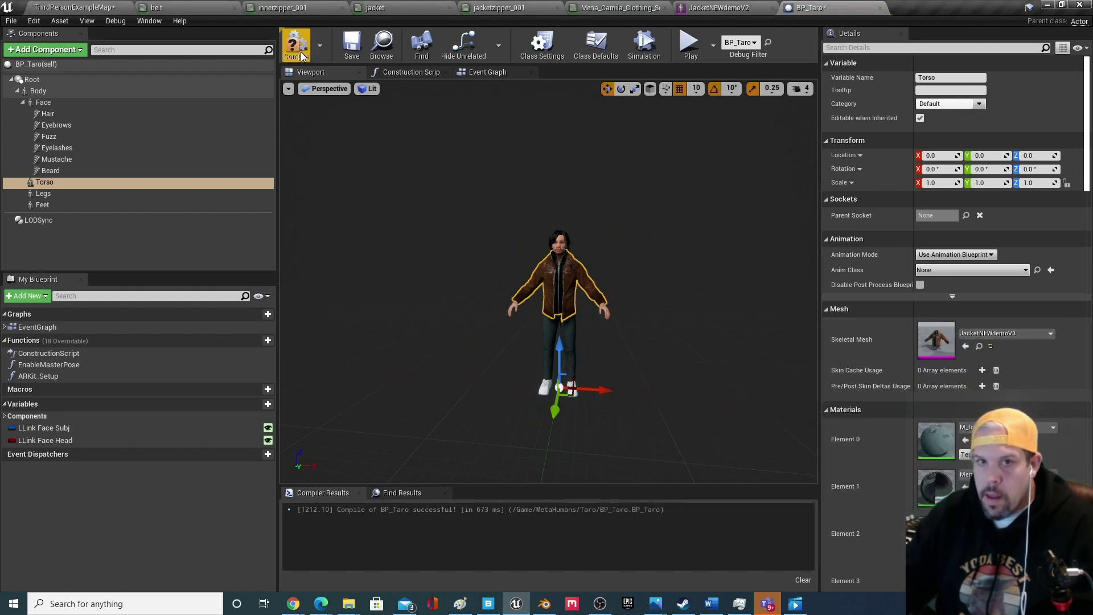
{"action": "left_click", "coordinate": [352, 48]}
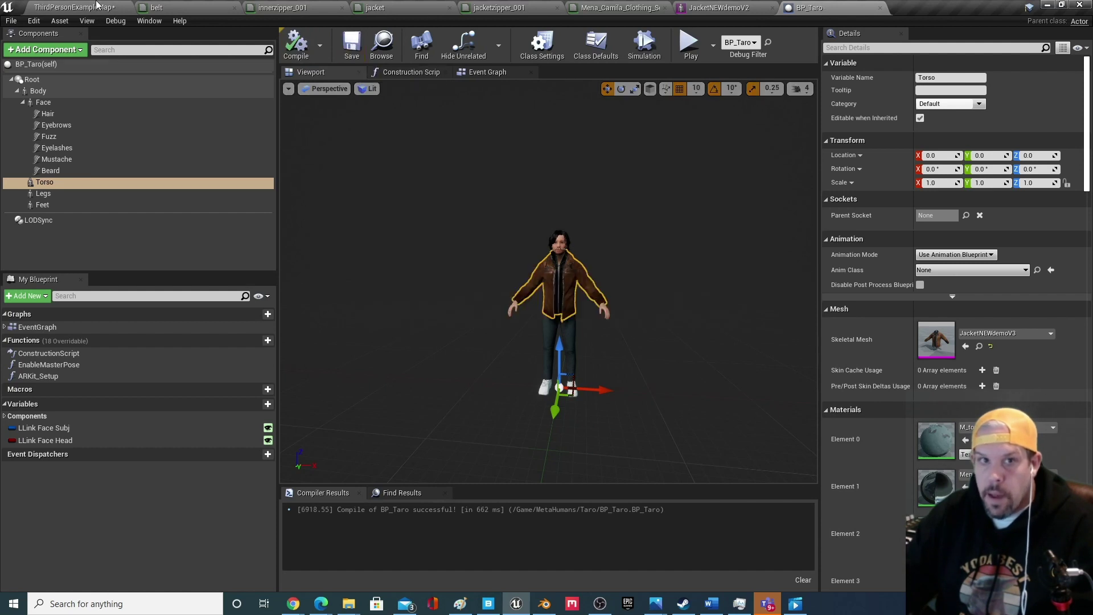
{"action": "left_click", "coordinate": [74, 7]}
{"action": "mouse_move", "coordinate": [465, 259]}
{"action": "right_mouse_down"}
{"action": "mouse_move", "coordinate": [413, 259]}
{"action": "mouse_move", "coordinate": [465, 259]}
{"action": "right_mouse_up"}
Orbit around Taro to inspect the jacket and swing the right upper-arm control outward.
{"action": "scroll", "coordinate": [464, 260], "scroll_direction": "down", "scroll_amount": 5}
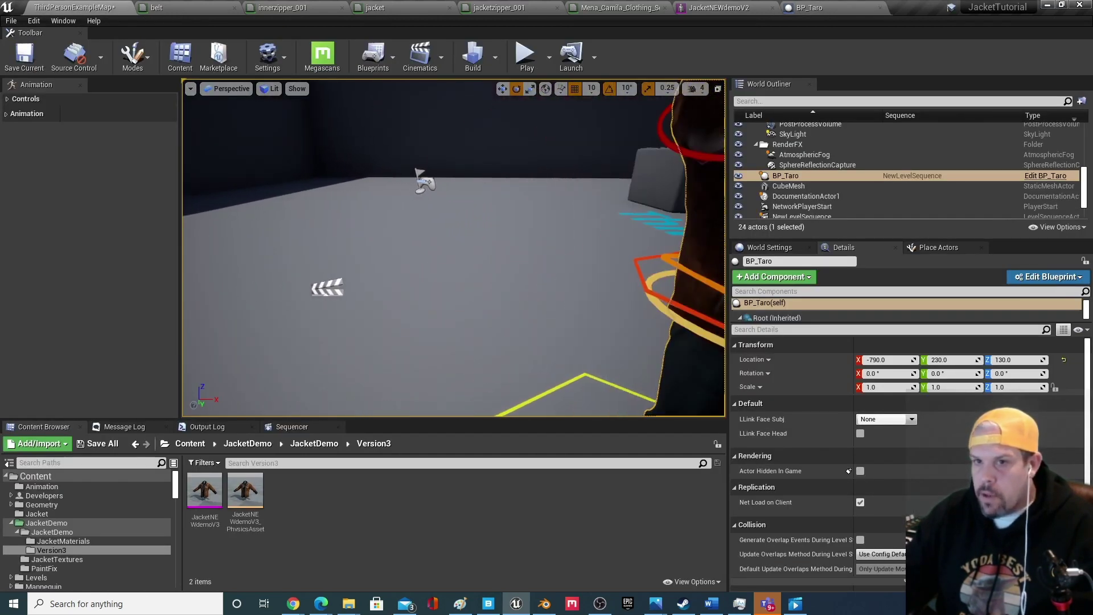
{"action": "right_click_drag", "start_coordinate": [578, 237], "coordinate": [612, 186]}
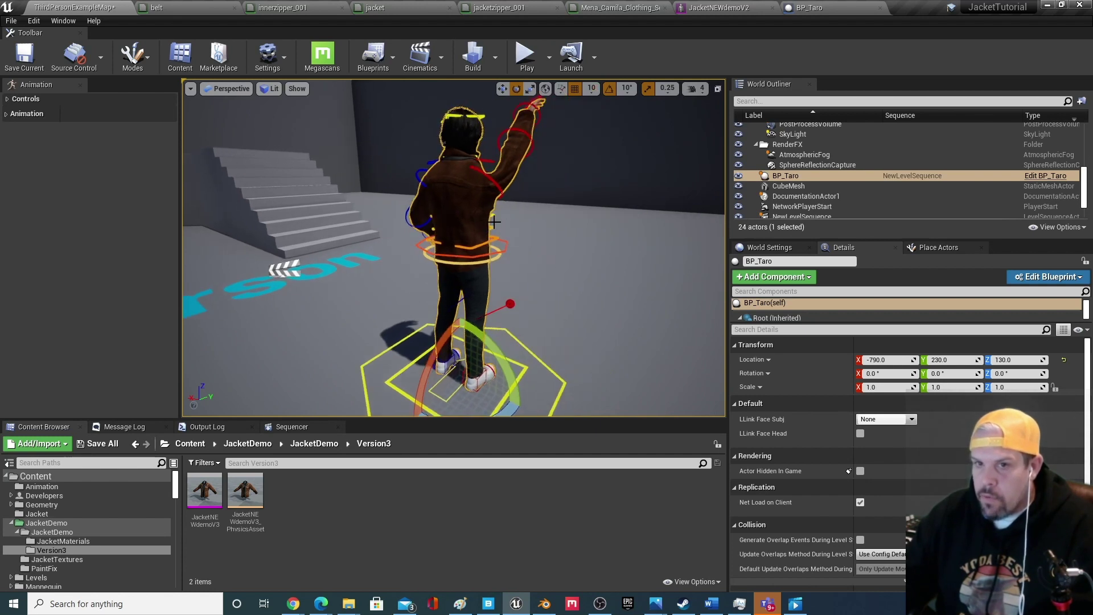
{"action": "scroll", "coordinate": [454, 248], "scroll_direction": "up", "scroll_amount": 3}
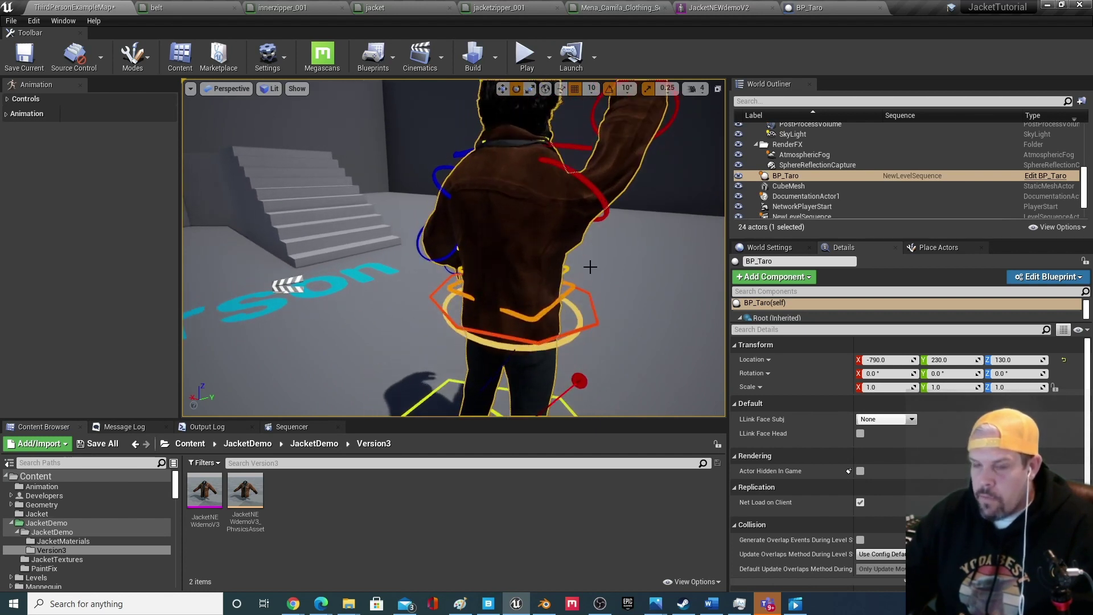
{"action": "mouse_move", "coordinate": [590, 267]}
{"action": "right_mouse_down"}
{"action": "mouse_move", "coordinate": [561, 271]}
{"action": "mouse_move", "coordinate": [604, 273]}
{"action": "mouse_move", "coordinate": [585, 264]}
{"action": "right_mouse_up"}
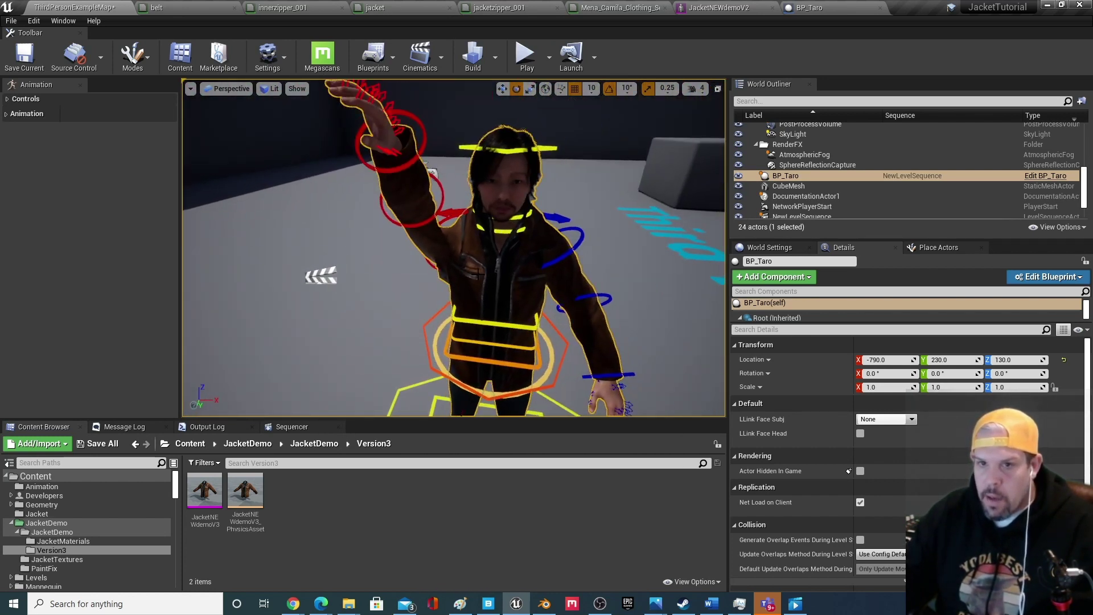
{"action": "scroll", "coordinate": [479, 273], "scroll_direction": "down", "scroll_amount": 5}
{"action": "scroll", "coordinate": [454, 238], "scroll_direction": "up", "scroll_amount": 5}
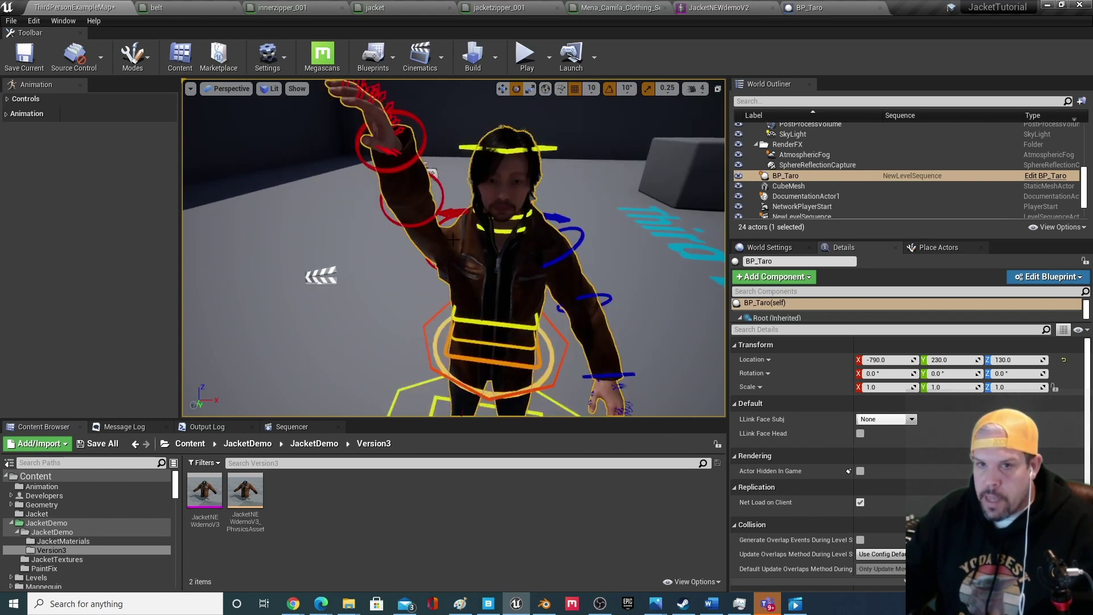
{"action": "left_click", "coordinate": [446, 210]}
{"action": "left_click_drag", "start_coordinate": [499, 208], "coordinate": [428, 172]}
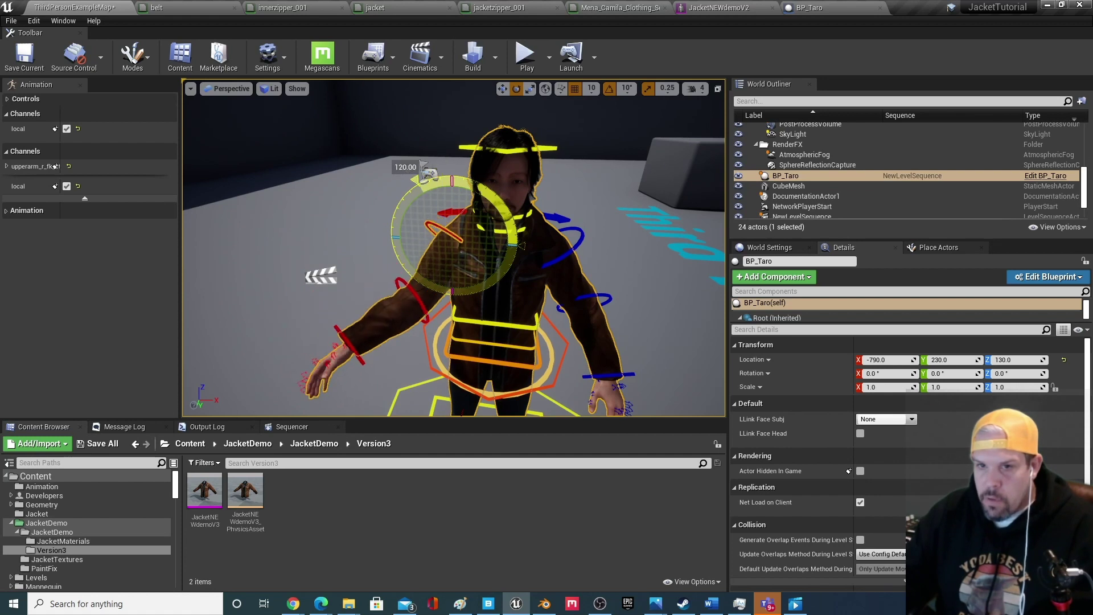
{"action": "left_click", "coordinate": [428, 173]}
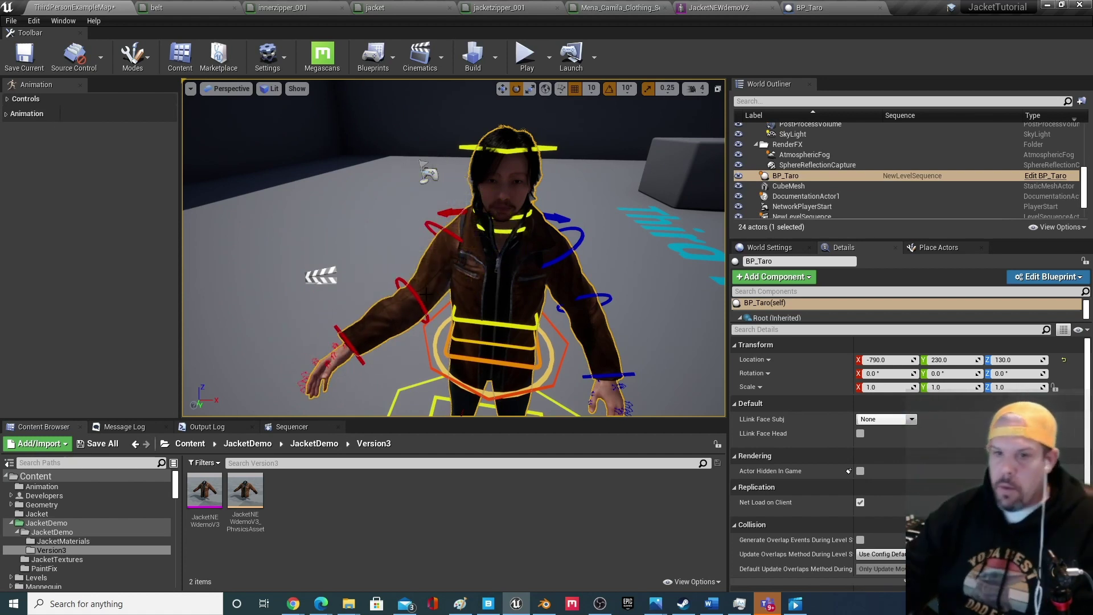
Reframe Taro, rotate the upperarm_r_fk control to raise the arm horizontal, and orbit around it.
{"action": "left_click_drag", "start_coordinate": [437, 258], "coordinate": [319, 342]}
{"action": "key", "text": "f"}
{"action": "scroll", "coordinate": [402, 337], "scroll_direction": "up", "scroll_amount": 6}
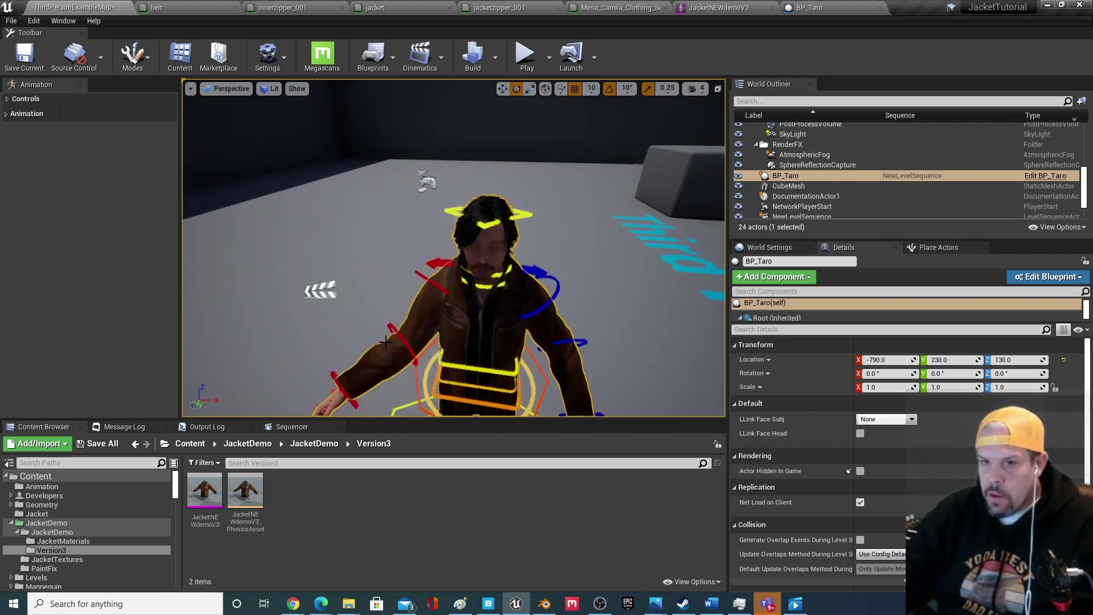
{"action": "scroll", "coordinate": [374, 276], "scroll_direction": "down", "scroll_amount": 5}
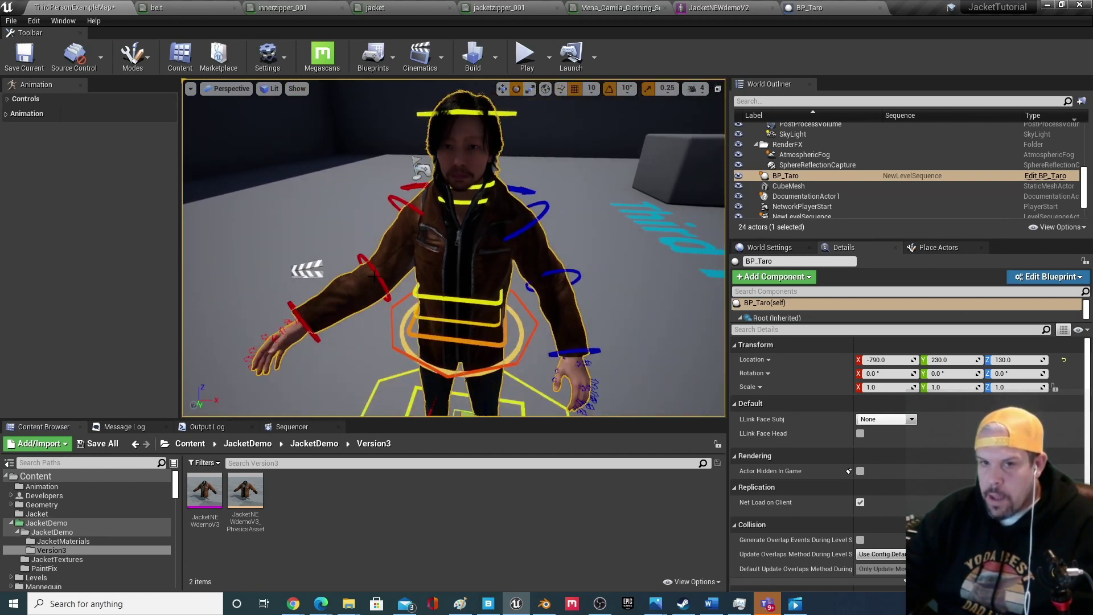
{"action": "left_click", "coordinate": [404, 204]}
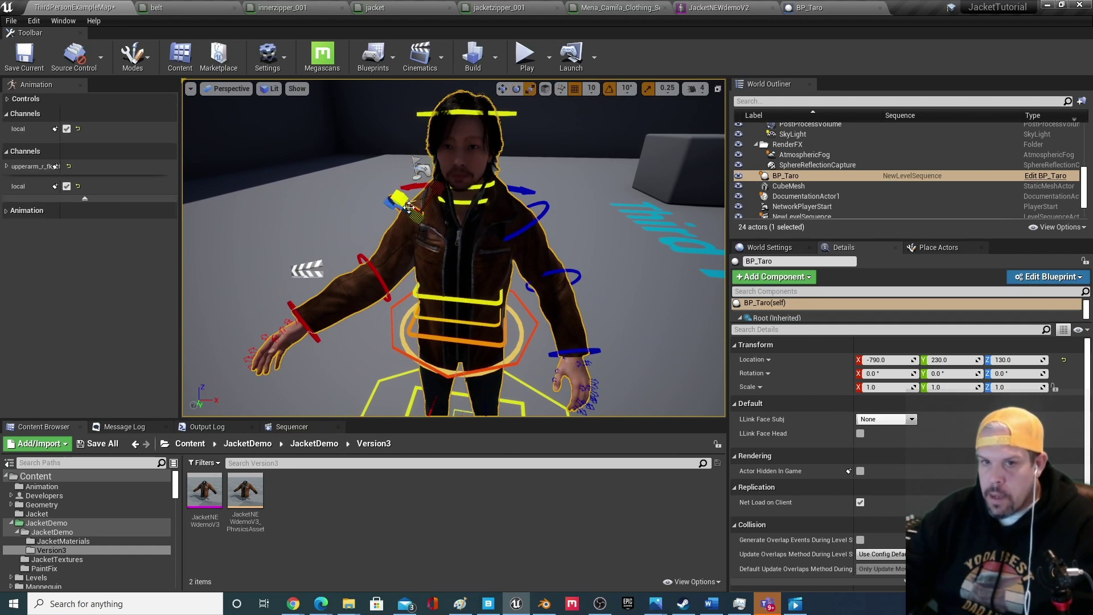
{"action": "key", "text": "e"}
{"action": "left_click_drag", "start_coordinate": [461, 181], "coordinate": [462, 183]}
{"action": "right_click_drag", "start_coordinate": [462, 183], "coordinate": [510, 202]}
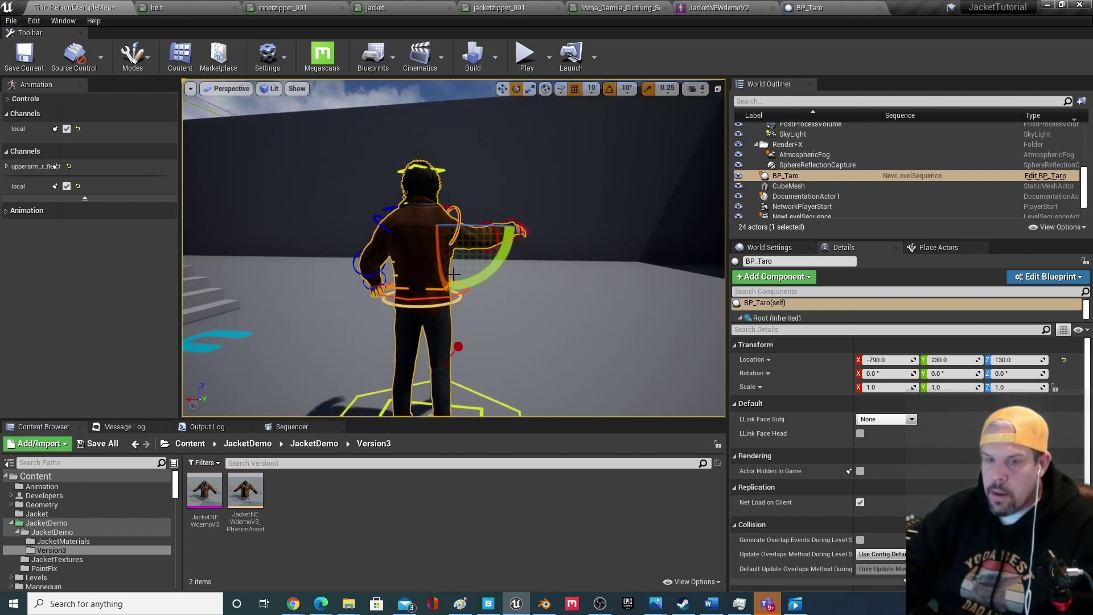
{"action": "mouse_move", "coordinate": [510, 202]}
{"action": "right_mouse_down"}
{"action": "mouse_move", "coordinate": [500, 203]}
{"action": "mouse_move", "coordinate": [521, 203]}
{"action": "mouse_move", "coordinate": [484, 205]}
{"action": "mouse_move", "coordinate": [513, 208]}
{"action": "mouse_move", "coordinate": [495, 207]}
{"action": "right_mouse_up"}
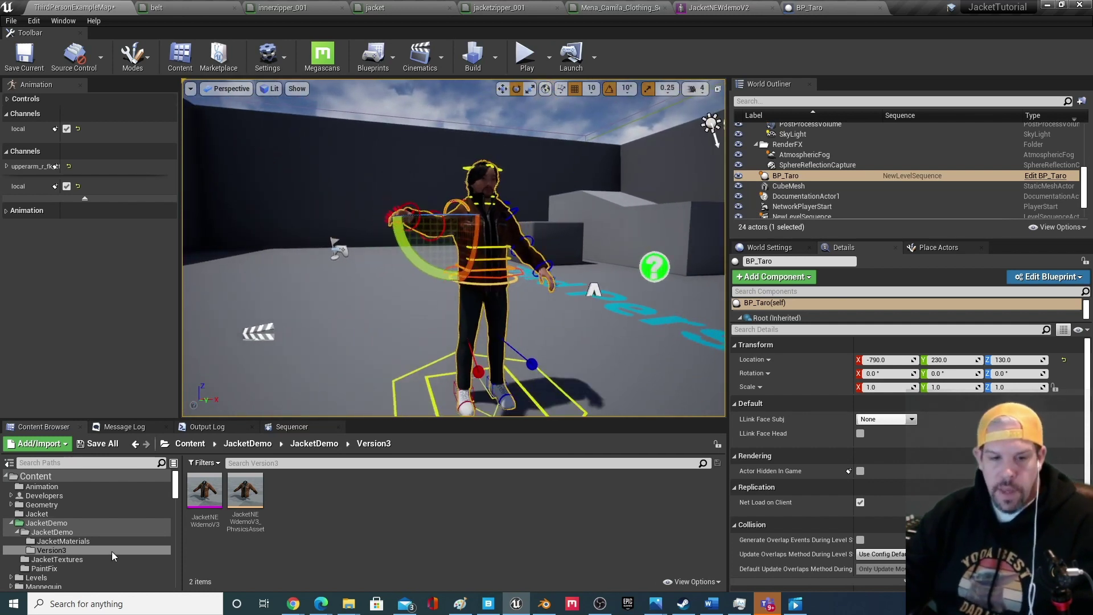
Open the ThirdPersonCharacter_MH_Taro blueprint from ThirdPersonBP > Blueprints in the Content Browser.
{"action": "left_click", "coordinate": [13, 523]}
{"action": "scroll", "coordinate": [12, 524], "scroll_direction": "down", "scroll_amount": 2}
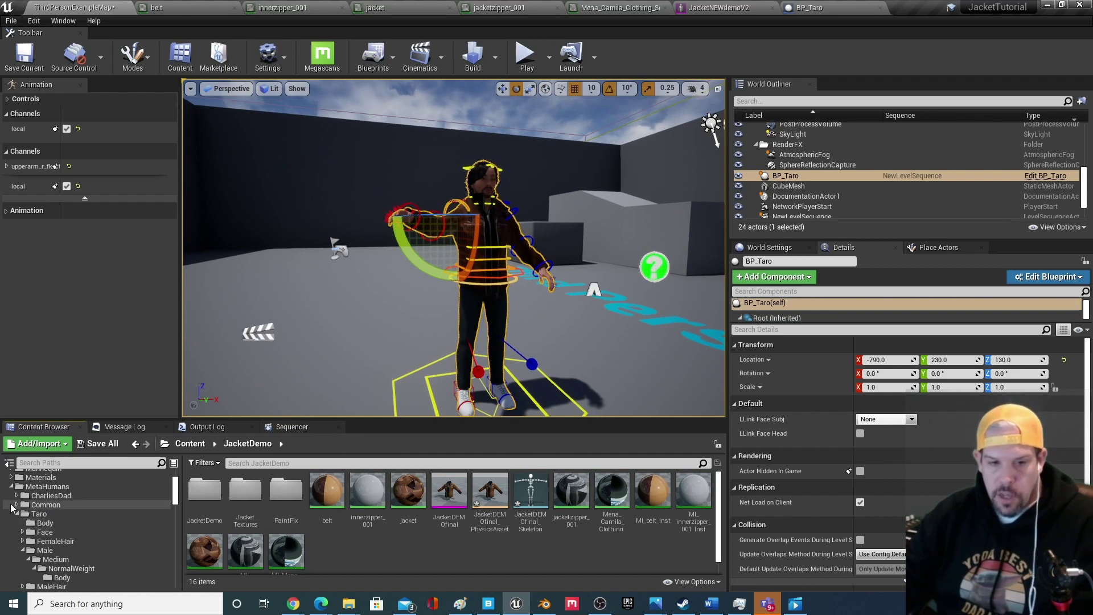
{"action": "left_click", "coordinate": [11, 505]}
{"action": "scroll", "coordinate": [114, 501], "scroll_direction": "down", "scroll_amount": 5}
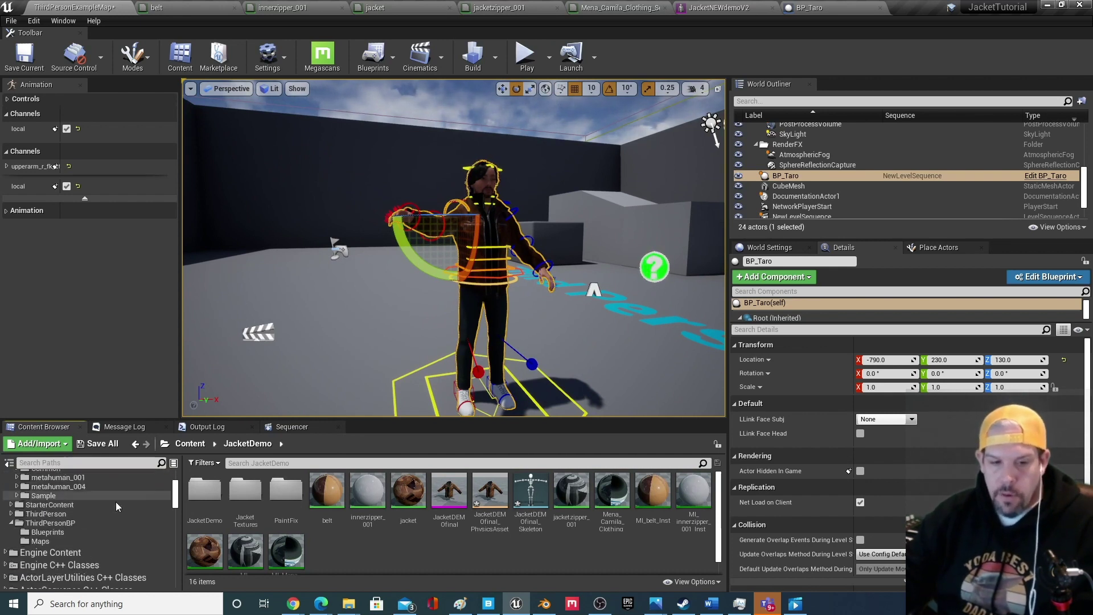
{"action": "left_click", "coordinate": [97, 506]}
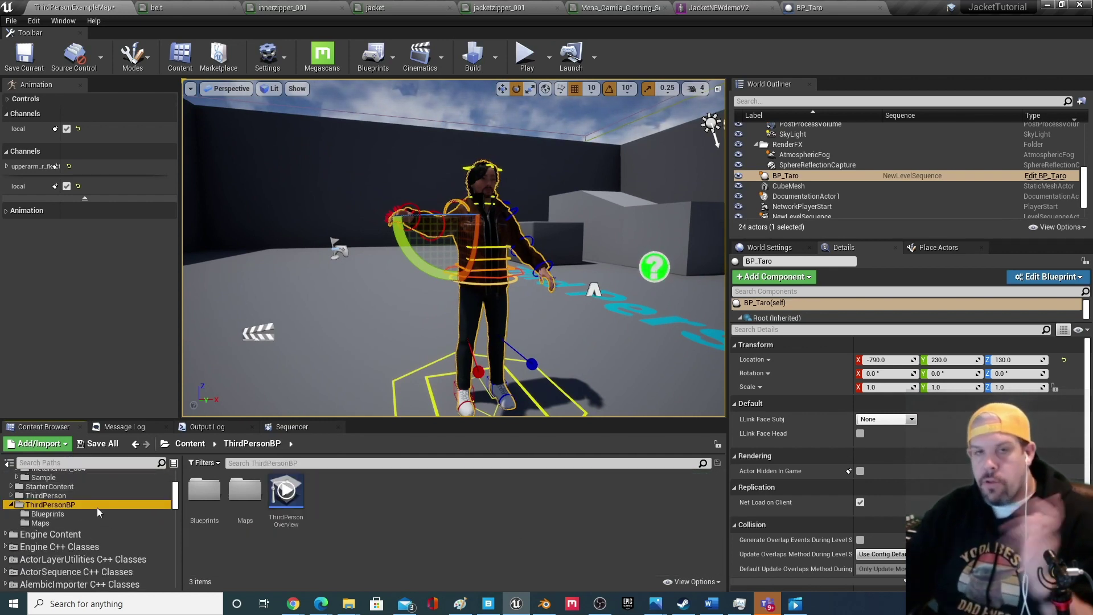
{"action": "left_click", "coordinate": [70, 515]}
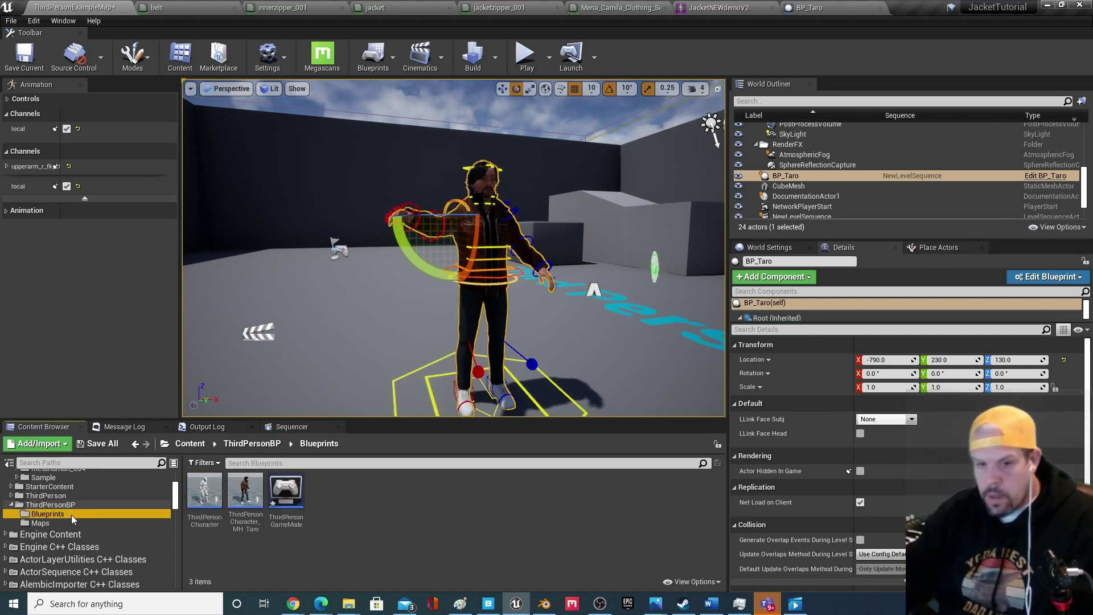
{"action": "double_click", "coordinate": [247, 492]}
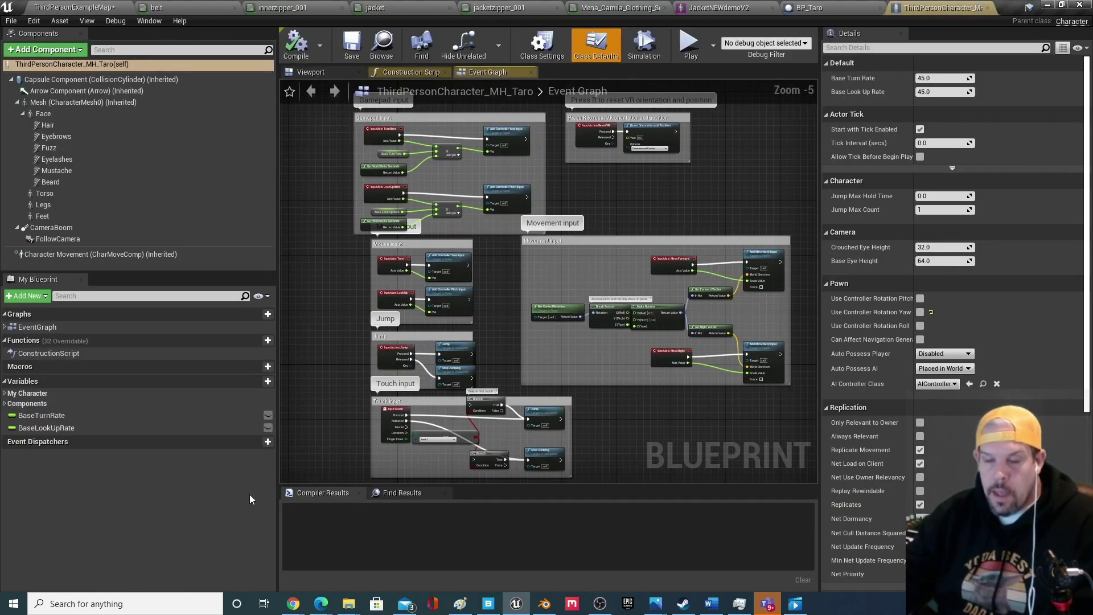
In the viewport preview, set the Torso skeletal mesh to JacketNEWdemoV3 and save the blueprint.
{"action": "left_click", "coordinate": [312, 73]}
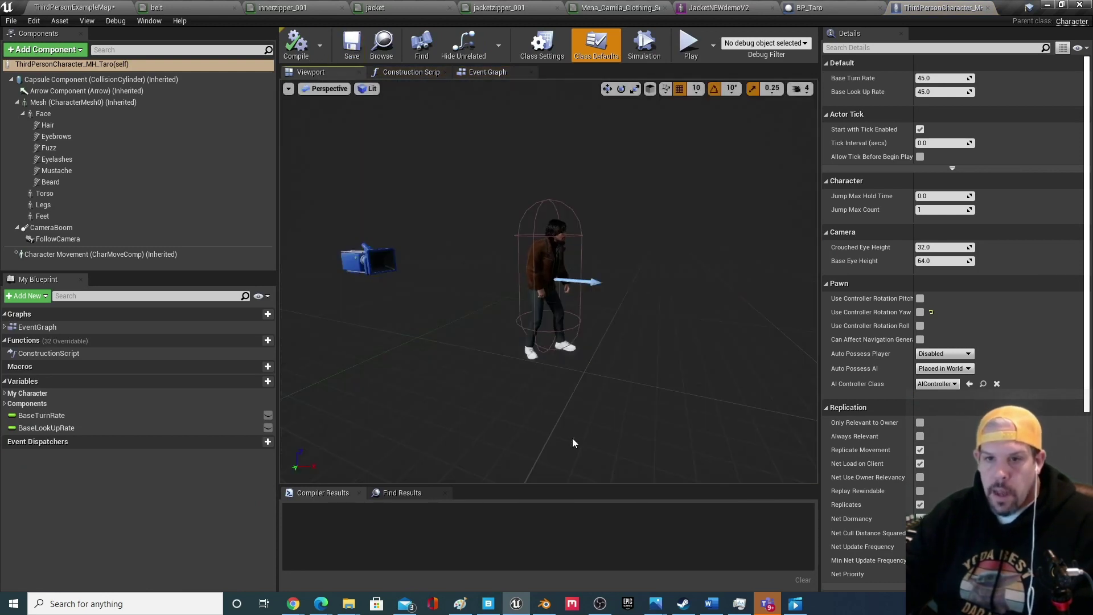
{"action": "scroll", "coordinate": [565, 403], "scroll_direction": "up", "scroll_amount": 5}
{"action": "left_click", "coordinate": [546, 228]}
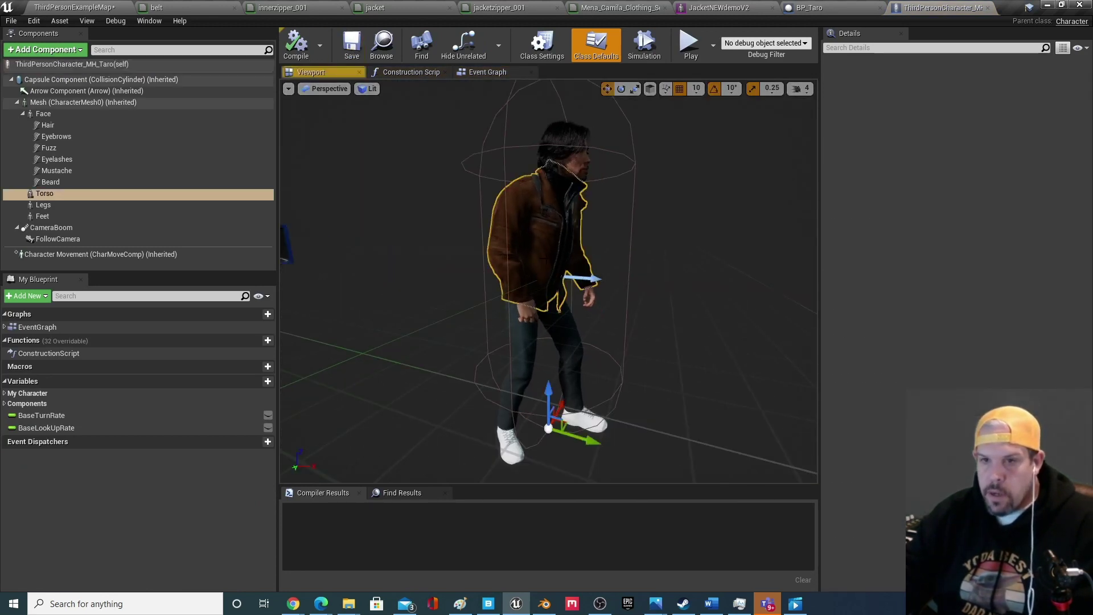
{"action": "scroll", "coordinate": [649, 342], "scroll_direction": "down", "scroll_amount": 3}
{"action": "scroll", "coordinate": [659, 333], "scroll_direction": "up", "scroll_amount": 5}
{"action": "scroll", "coordinate": [656, 339], "scroll_direction": "down", "scroll_amount": 5}
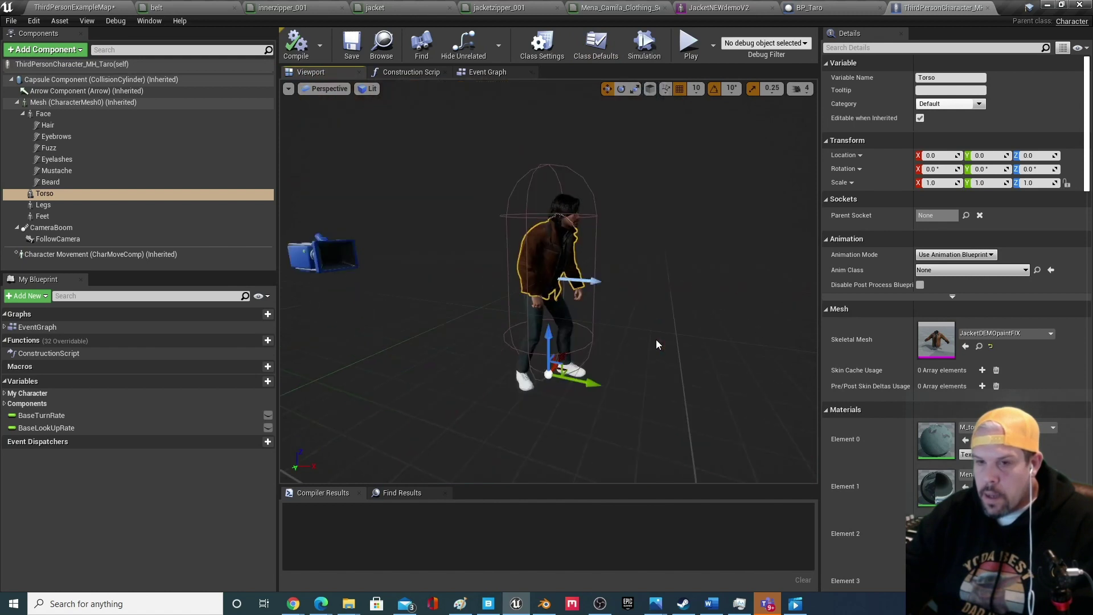
{"action": "scroll", "coordinate": [655, 339], "scroll_direction": "up", "scroll_amount": 4}
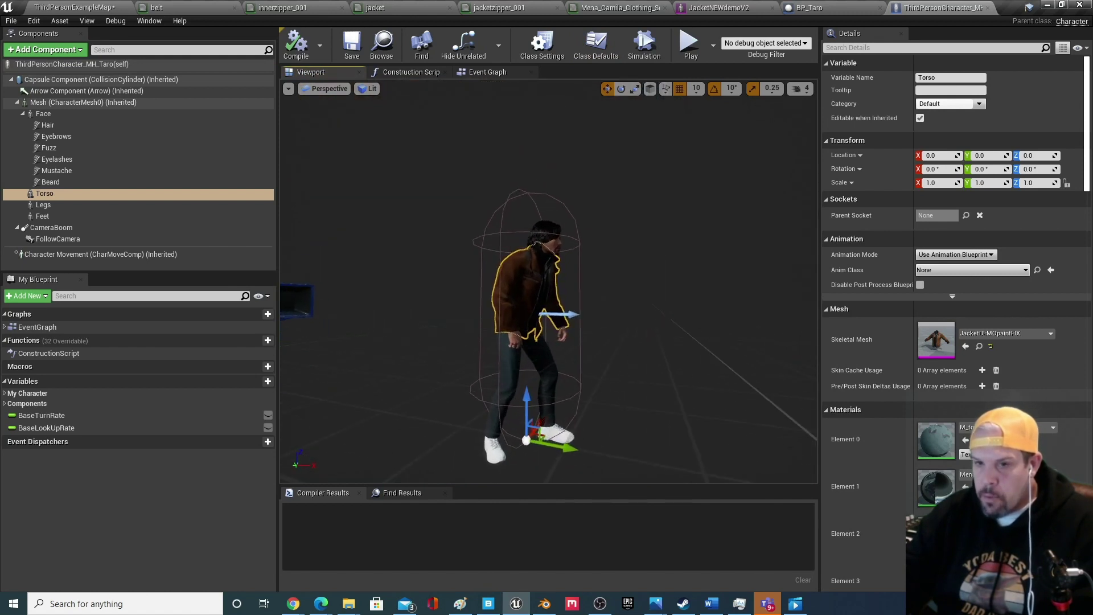
{"action": "left_click", "coordinate": [1002, 333]}
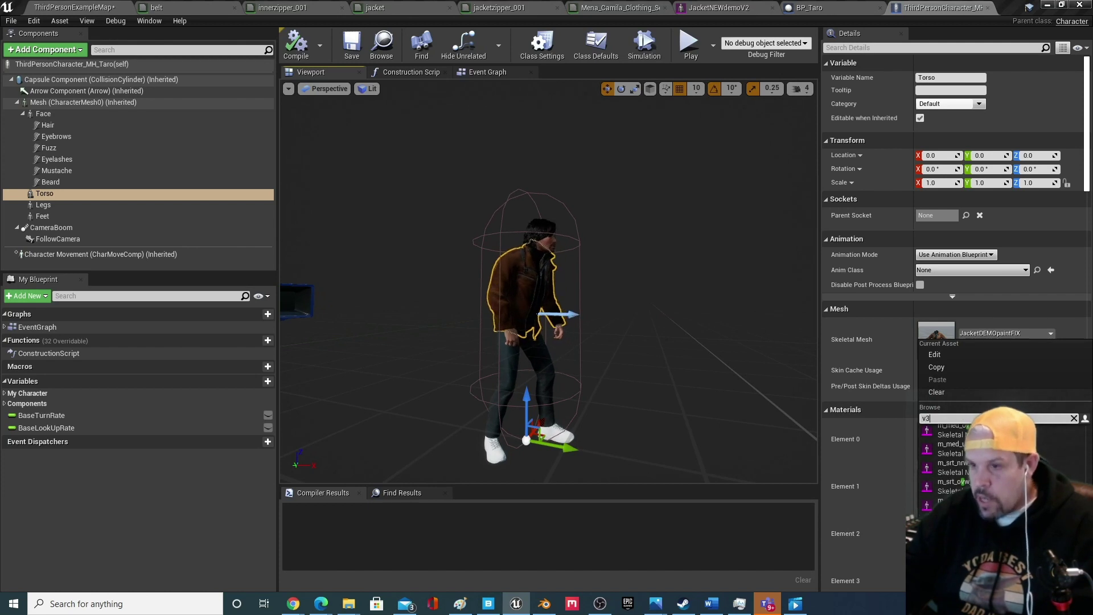
{"action": "left_click", "coordinate": [957, 502]}
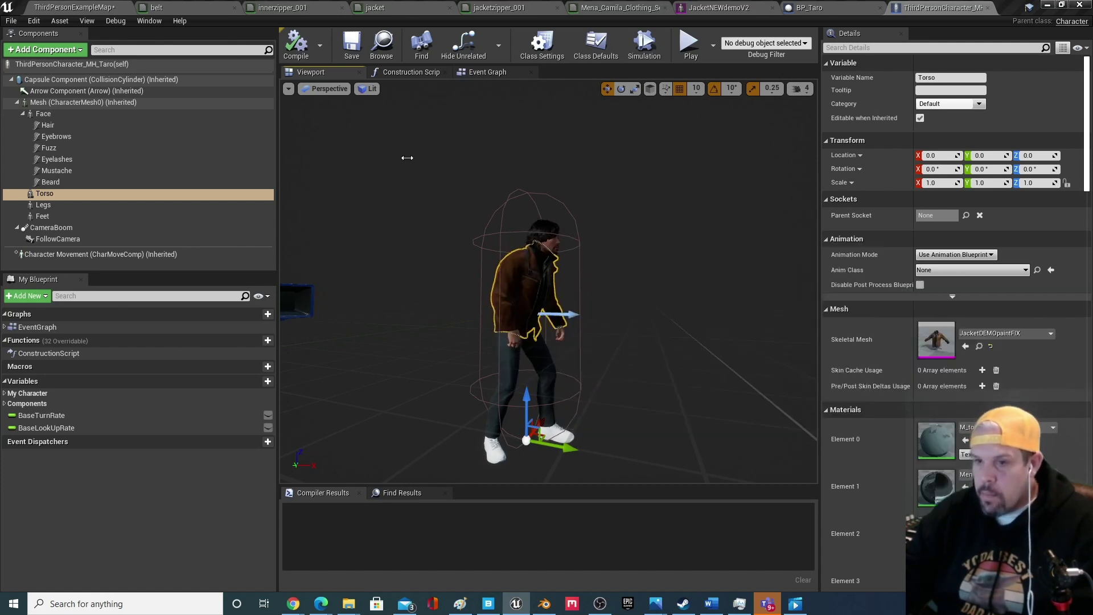
{"action": "left_click", "coordinate": [353, 52]}
{"action": "scroll", "coordinate": [602, 348], "scroll_direction": "up", "scroll_amount": 3}
{"action": "left_click_drag", "start_coordinate": [602, 347], "coordinate": [598, 348]}
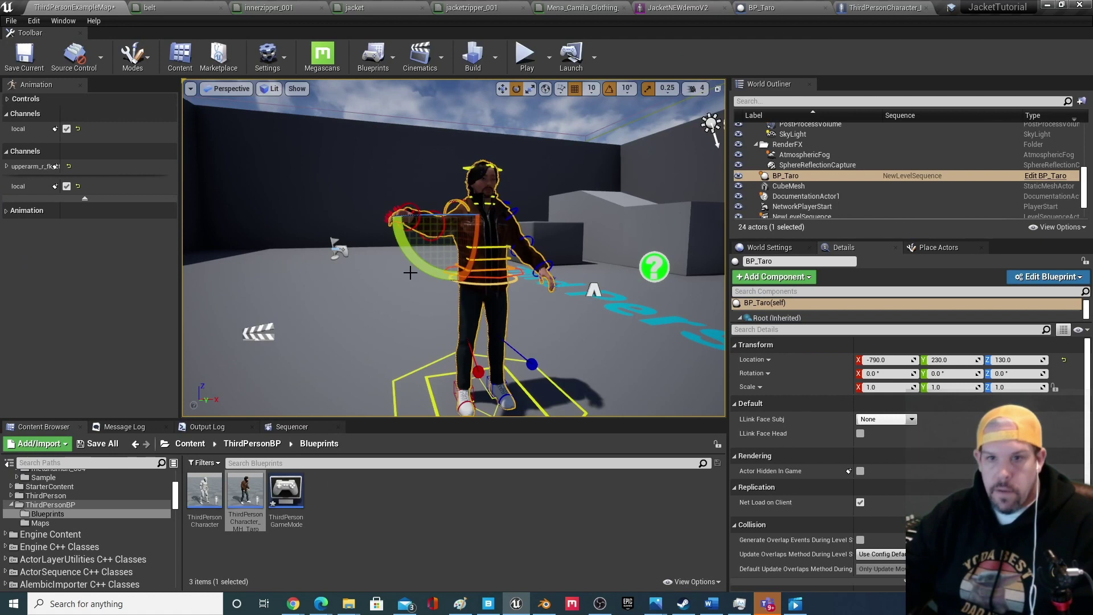
Start a Play session and run Taro around the level with WASD.
{"action": "left_click", "coordinate": [525, 54]}
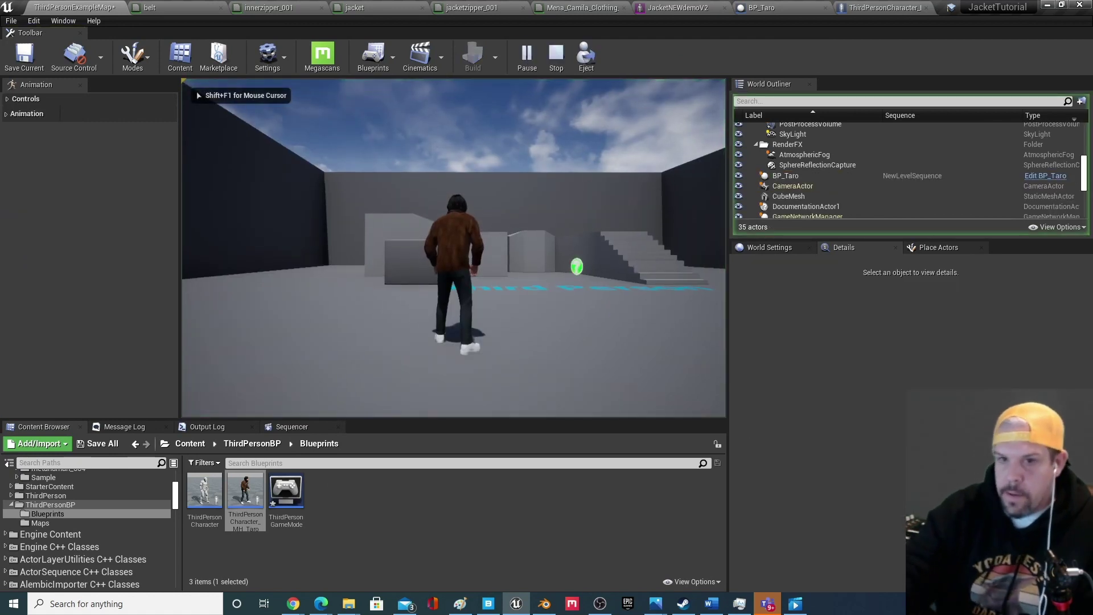
{"action": "key", "text": "a"}
{"action": "key", "text": "s"}
{"action": "key", "text": "w"}
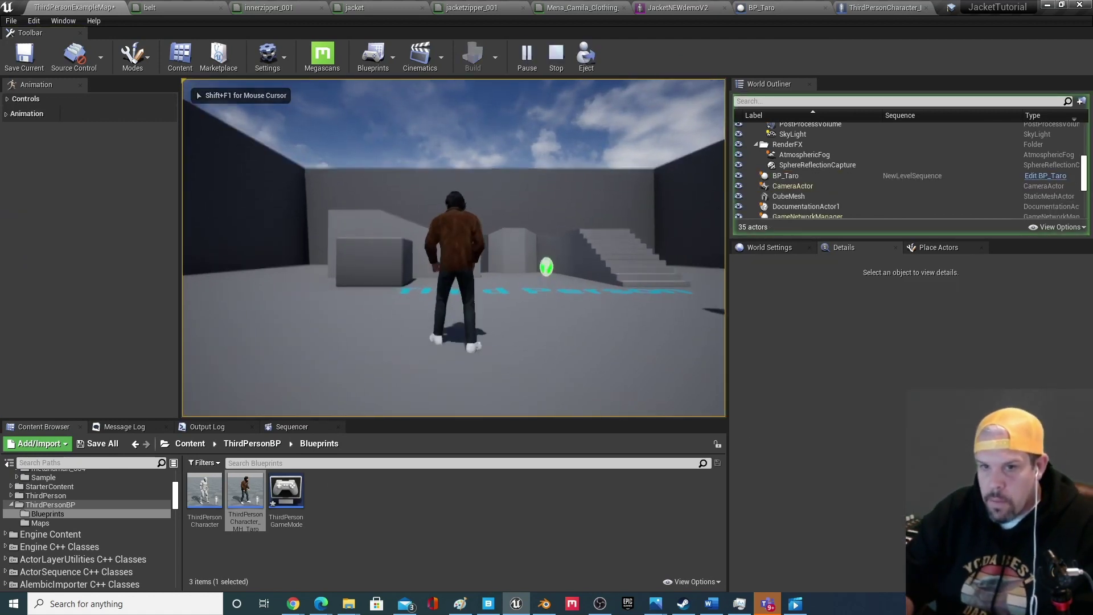
{"action": "key", "text": "w"}
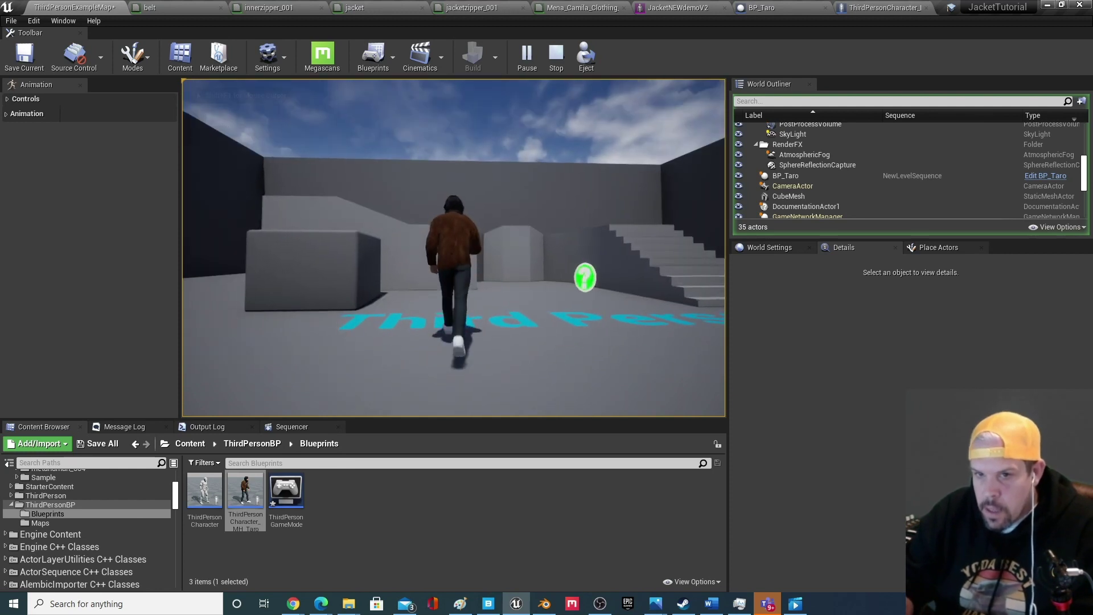
{"action": "key", "text": "s"}
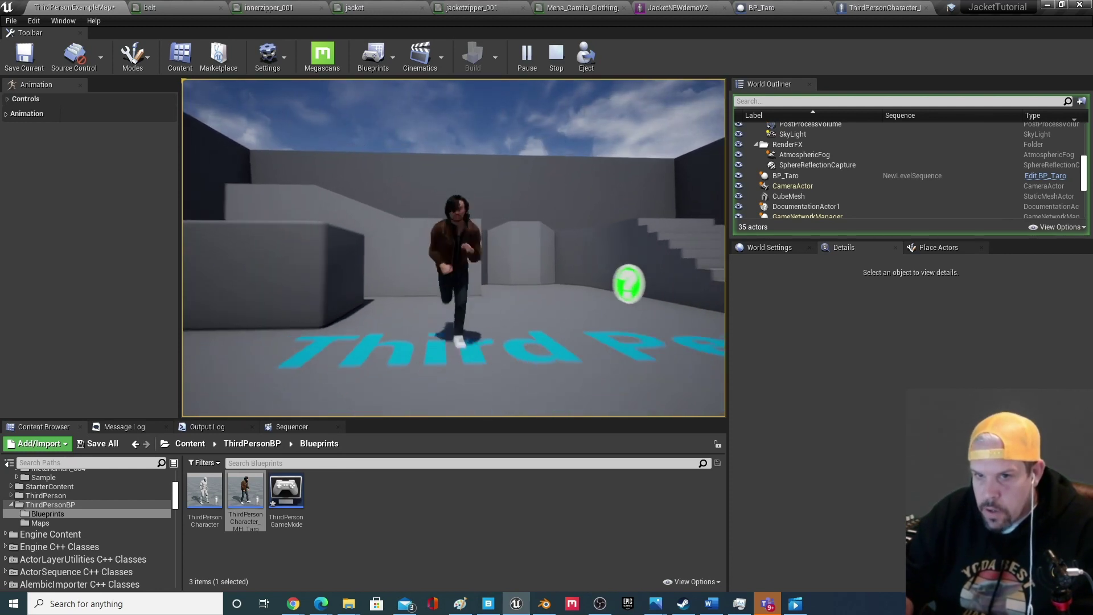
{"action": "key", "text": "w"}
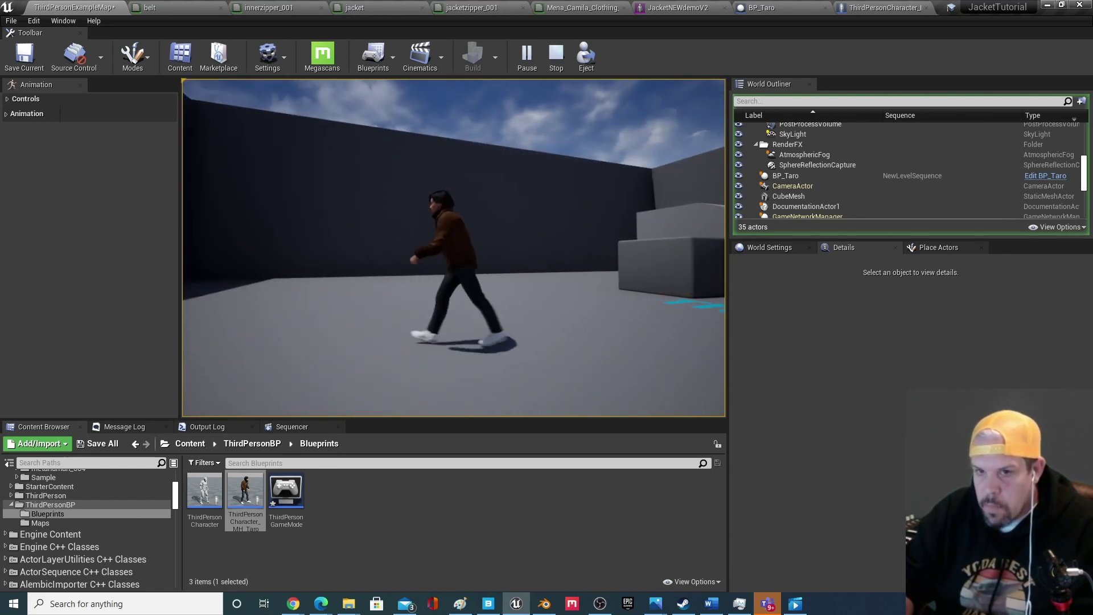
{"action": "key", "text": "a"}
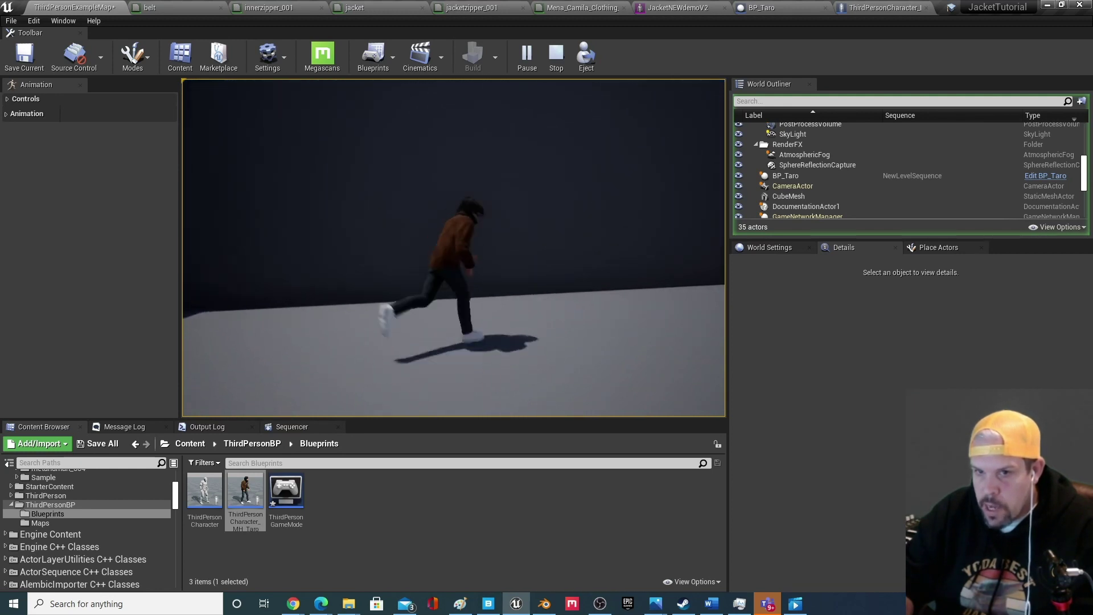
Keep running Taro back and forth, jump near the box, then end the play-test.
{"action": "key", "text": "w"}
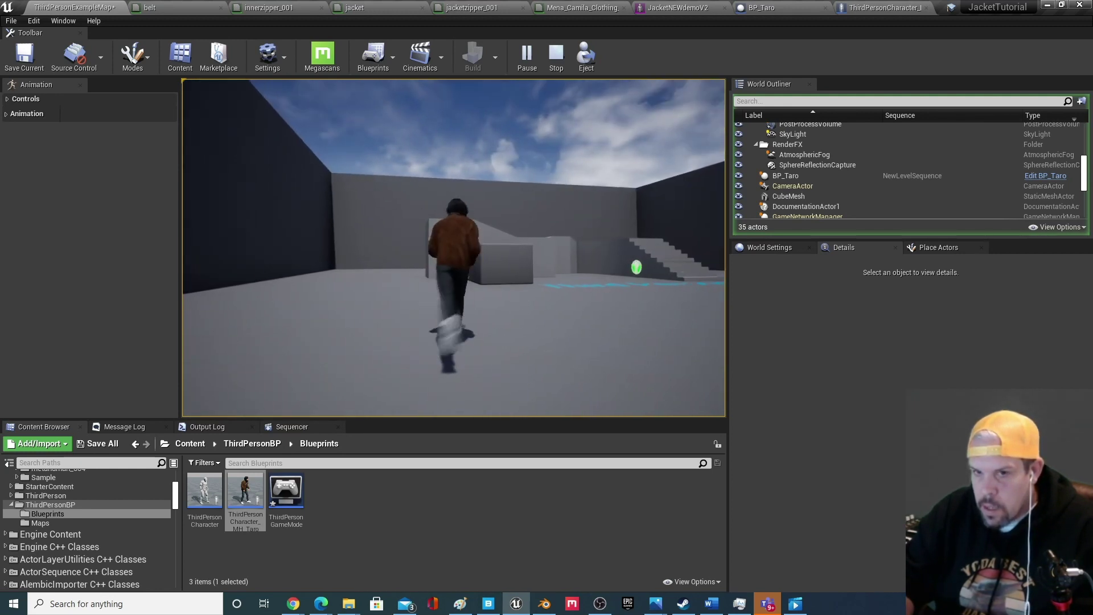
{"action": "key", "text": "s"}
{"action": "key", "text": "w"}
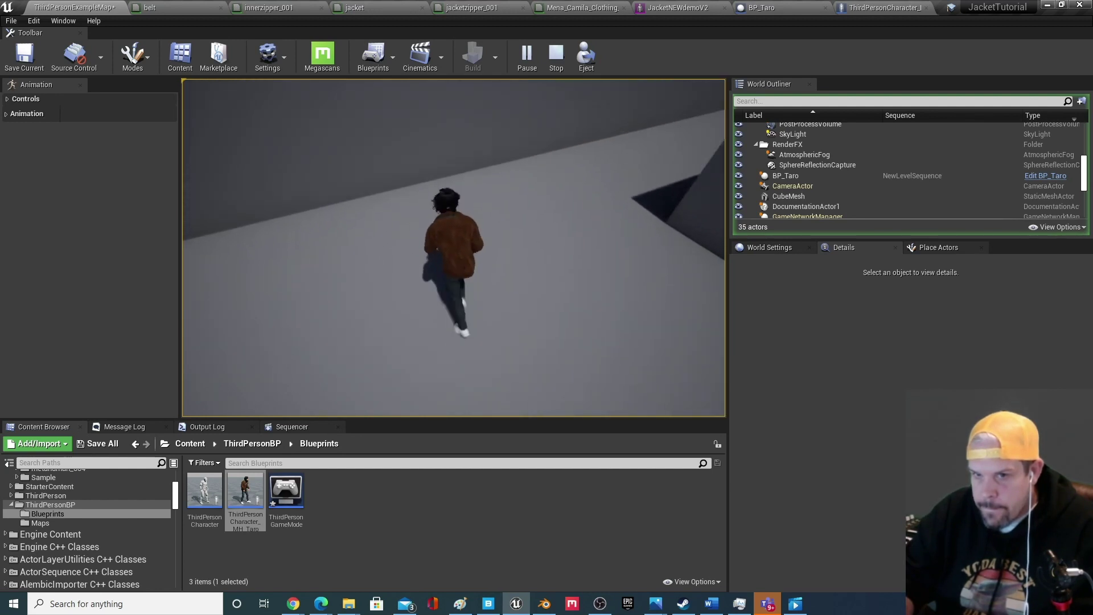
{"action": "key", "text": "s"}
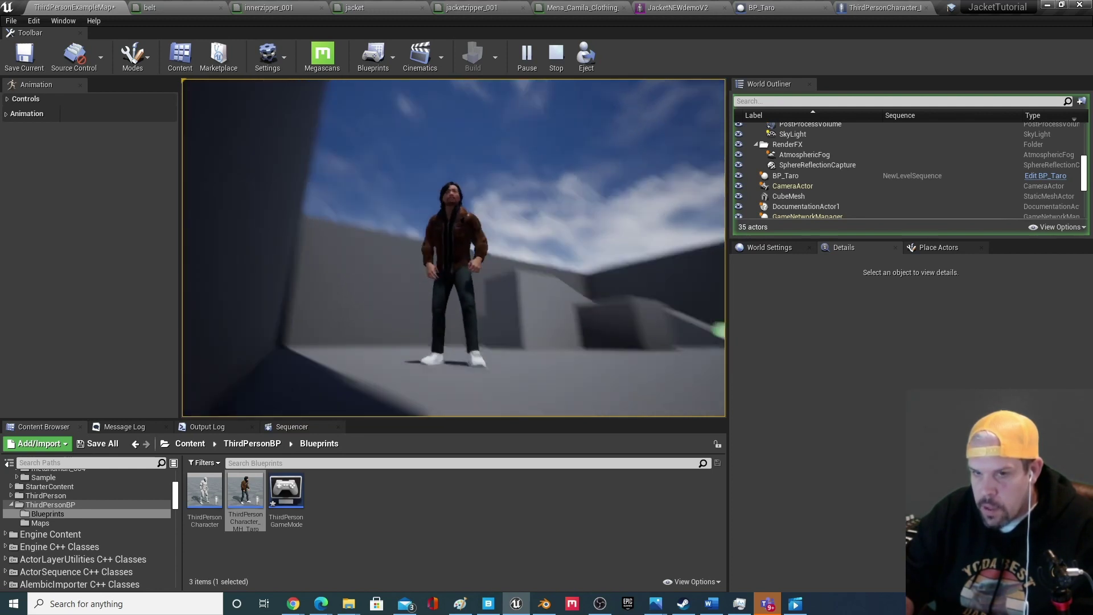
{"action": "key", "text": "w"}
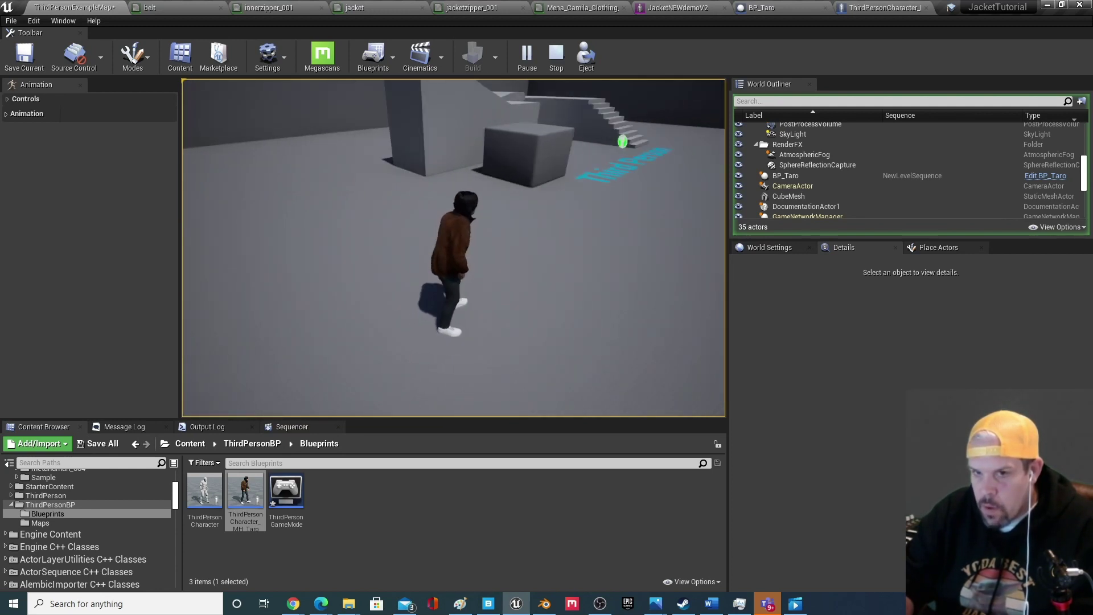
{"action": "key", "text": "space"}
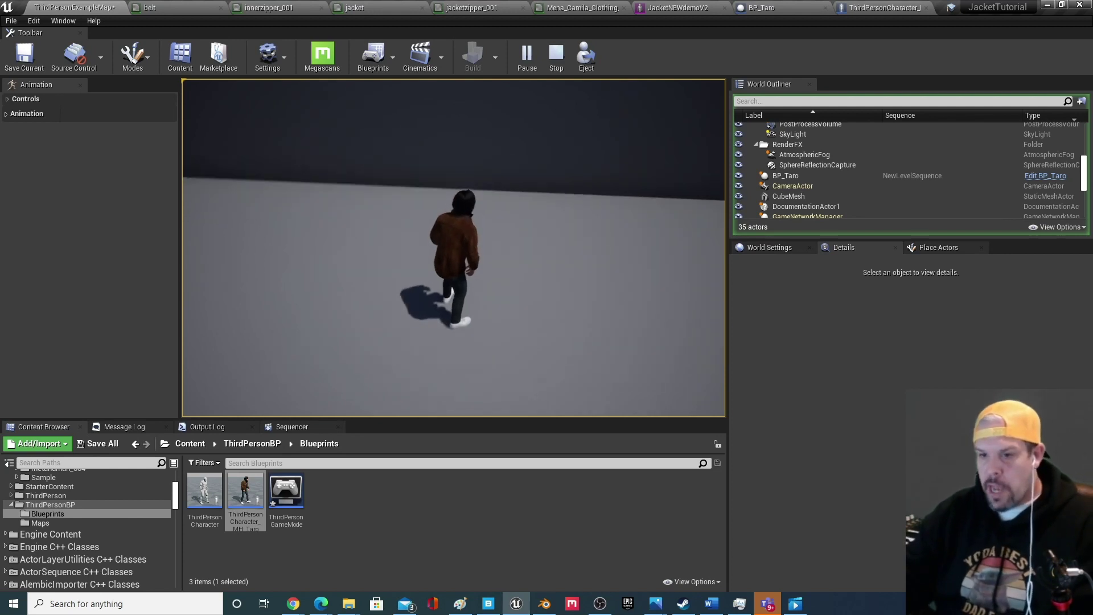
{"action": "key", "text": "Escape"}
In Blender, enter Edit Mode on the jacket, select a lower-back face patch, and undo a plain move.
{"action": "left_click", "coordinate": [536, 610]}
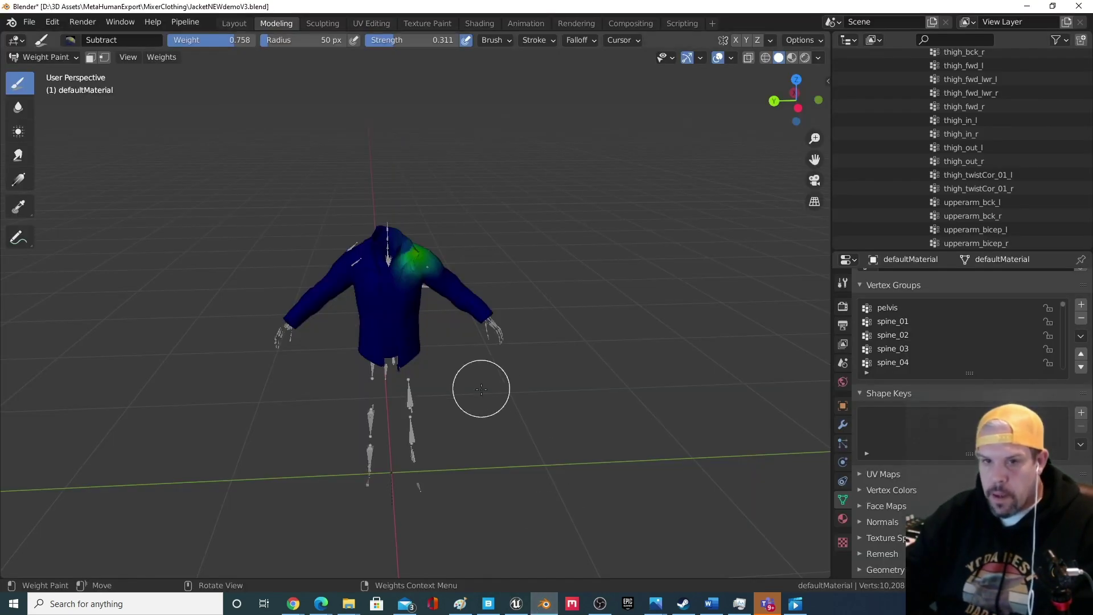
{"action": "middle_click_drag", "start_coordinate": [480, 385], "coordinate": [387, 338]}
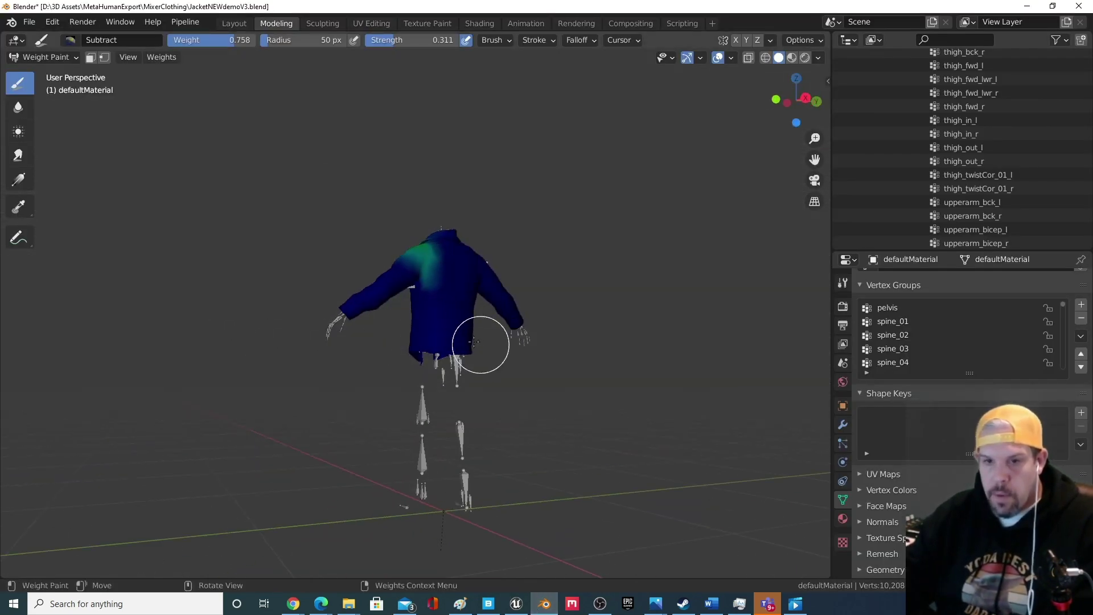
{"action": "left_click", "coordinate": [64, 59]}
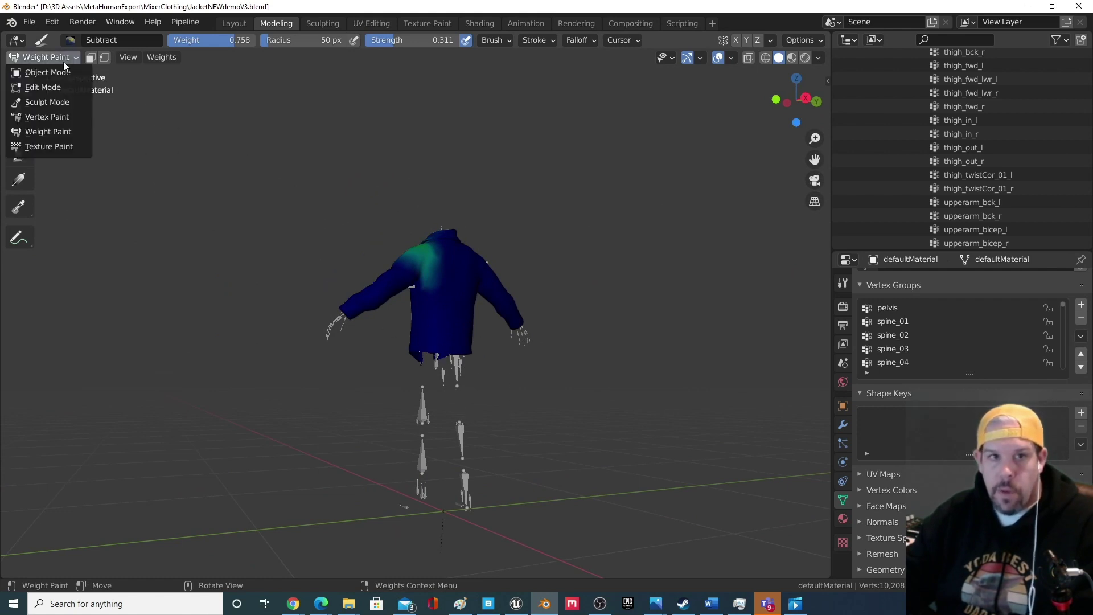
{"action": "left_click", "coordinate": [57, 74]}
{"action": "left_click", "coordinate": [57, 60]}
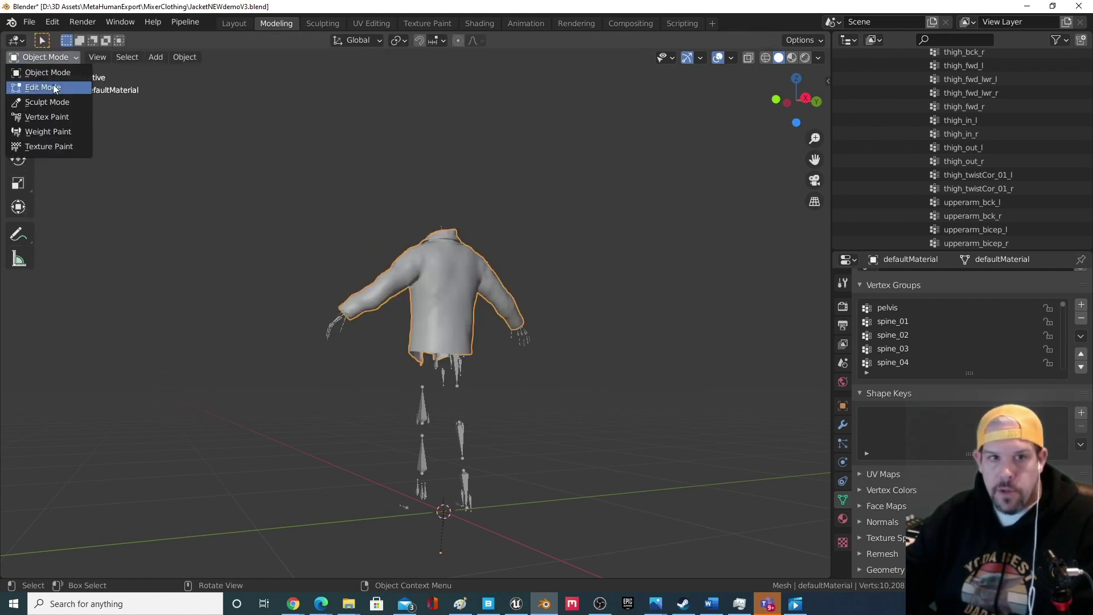
{"action": "left_click", "coordinate": [55, 87]}
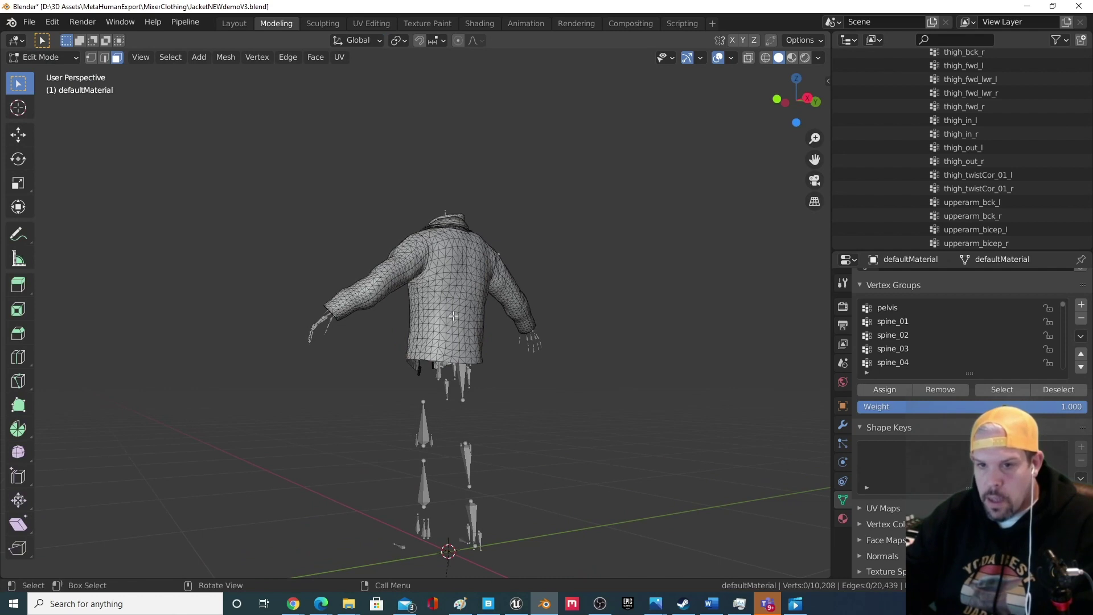
{"action": "left_click_drag", "start_coordinate": [456, 312], "coordinate": [476, 351]}
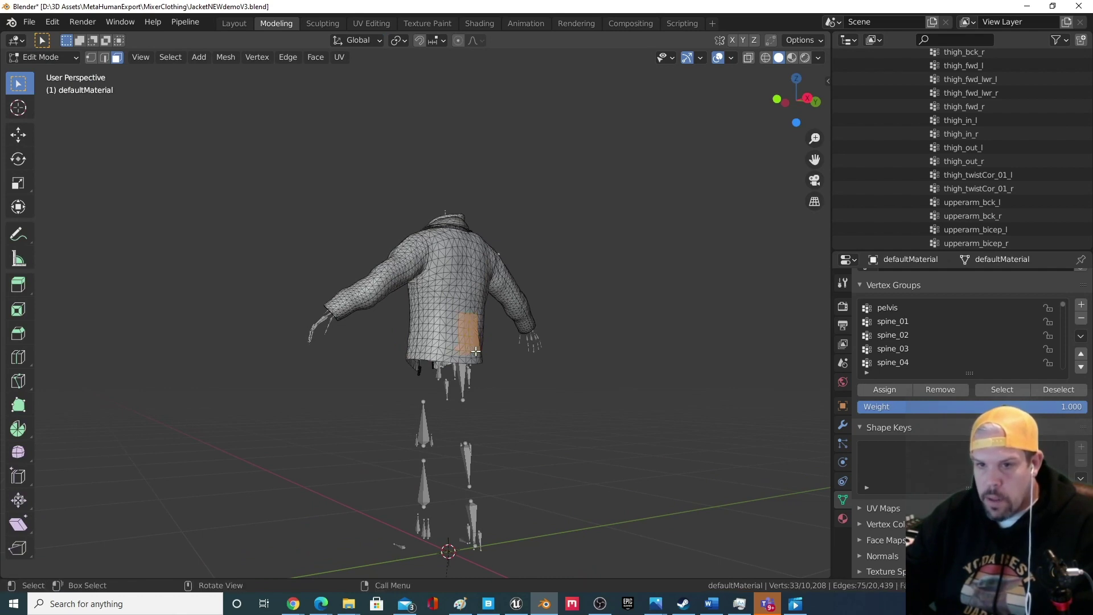
{"action": "key", "text": "g"}
{"action": "left_click", "coordinate": [471, 353]}
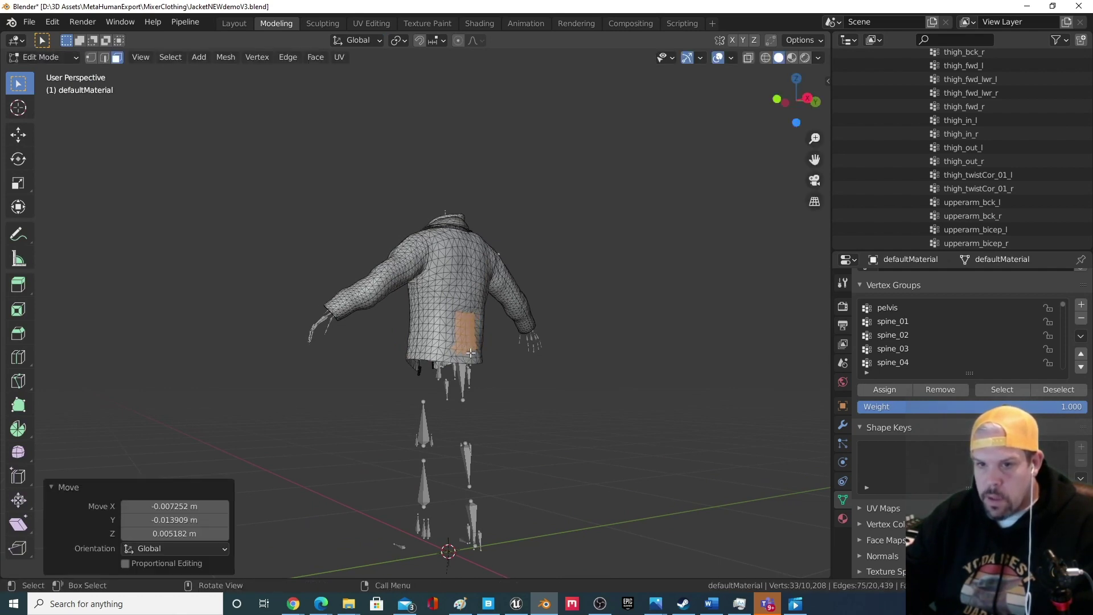
{"action": "key", "text": "ctrl+z"}
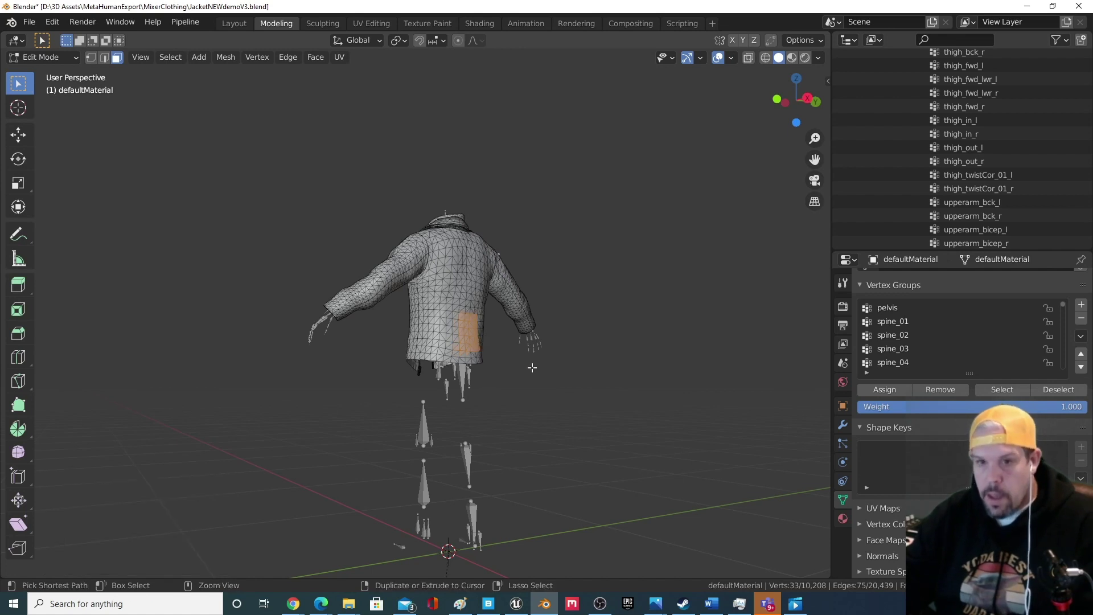
Move the lower-back patch with smooth proportional editing at size 0.164, checking from side and behind.
{"action": "left_click", "coordinate": [458, 41]}
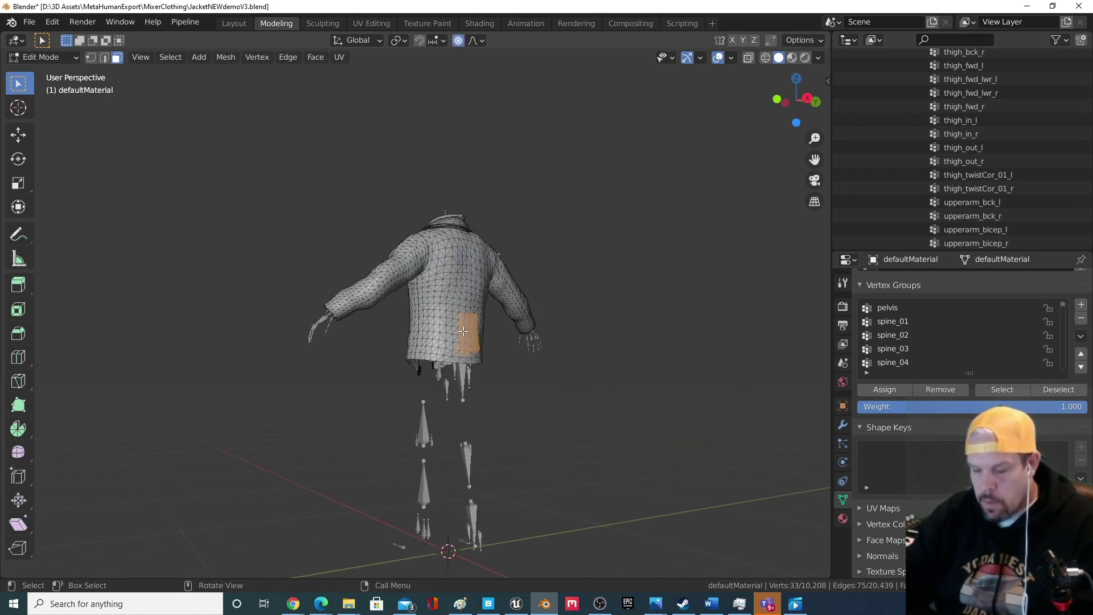
{"action": "key", "text": "g"}
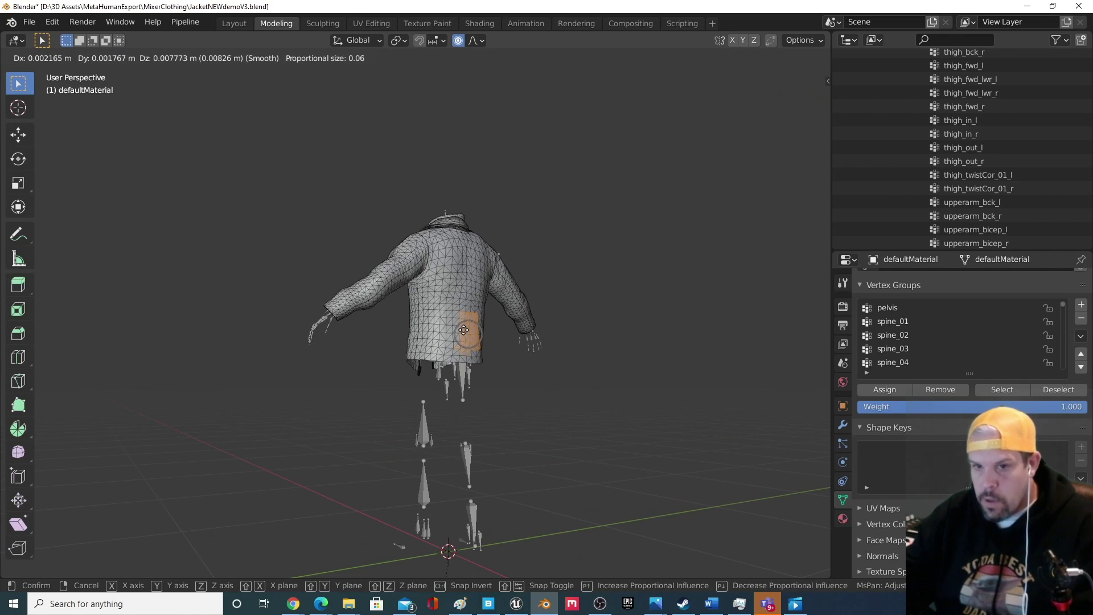
{"action": "scroll", "coordinate": [464, 330], "scroll_direction": "down", "scroll_amount": 7}
{"action": "left_click", "coordinate": [463, 328]}
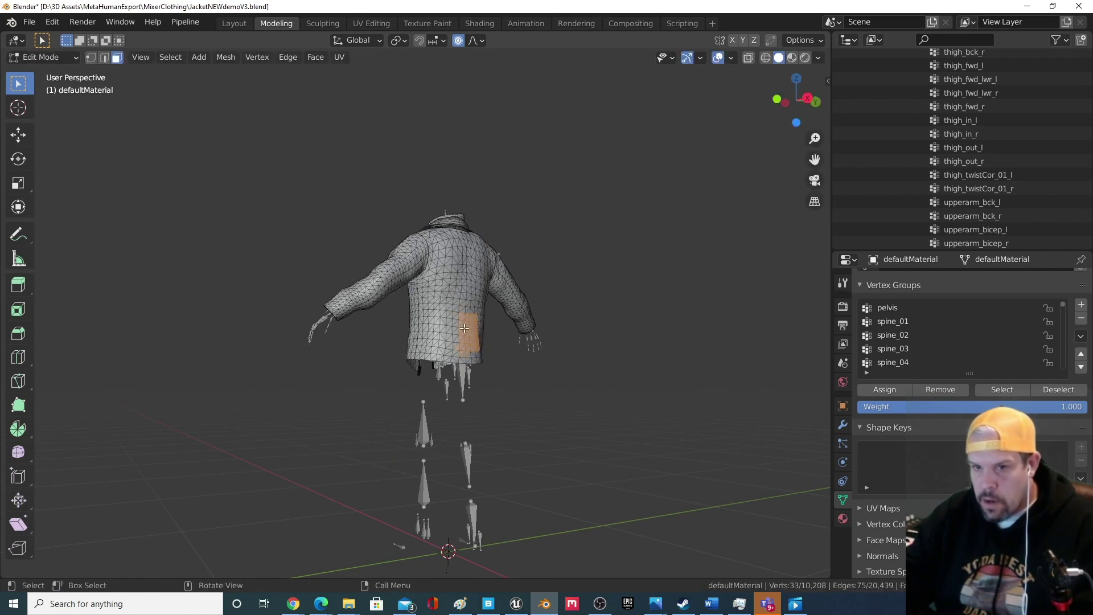
{"action": "middle_click_drag", "start_coordinate": [469, 330], "coordinate": [492, 320]}
{"action": "key", "text": "g"}
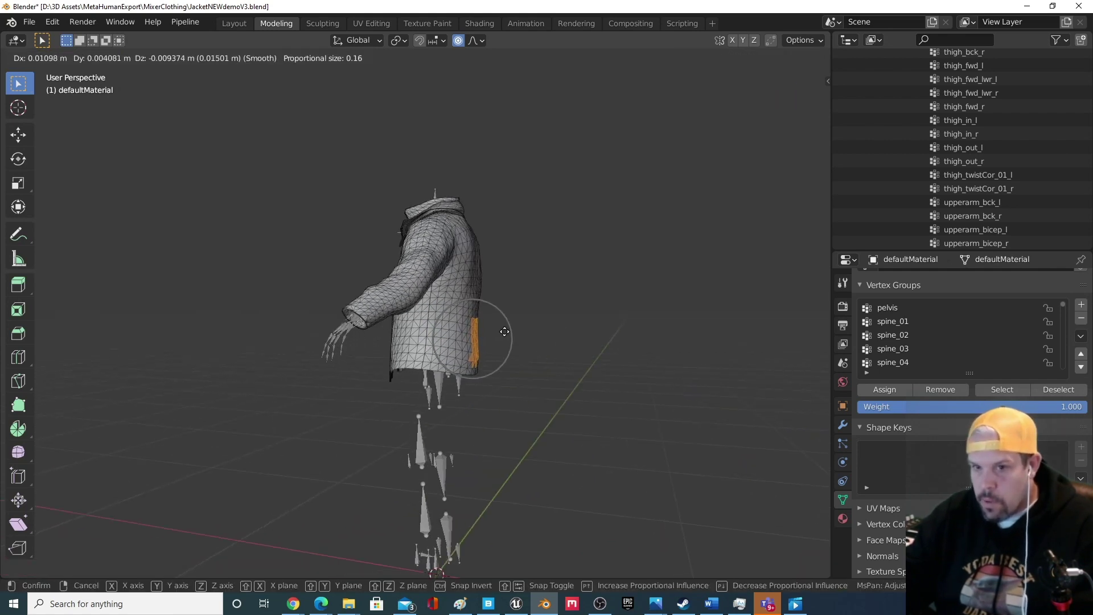
{"action": "left_click", "coordinate": [504, 331]}
{"action": "mouse_move", "coordinate": [505, 342]}
{"action": "middle_mouse_down"}
{"action": "mouse_move", "coordinate": [524, 361]}
{"action": "mouse_move", "coordinate": [501, 358]}
{"action": "middle_mouse_up"}
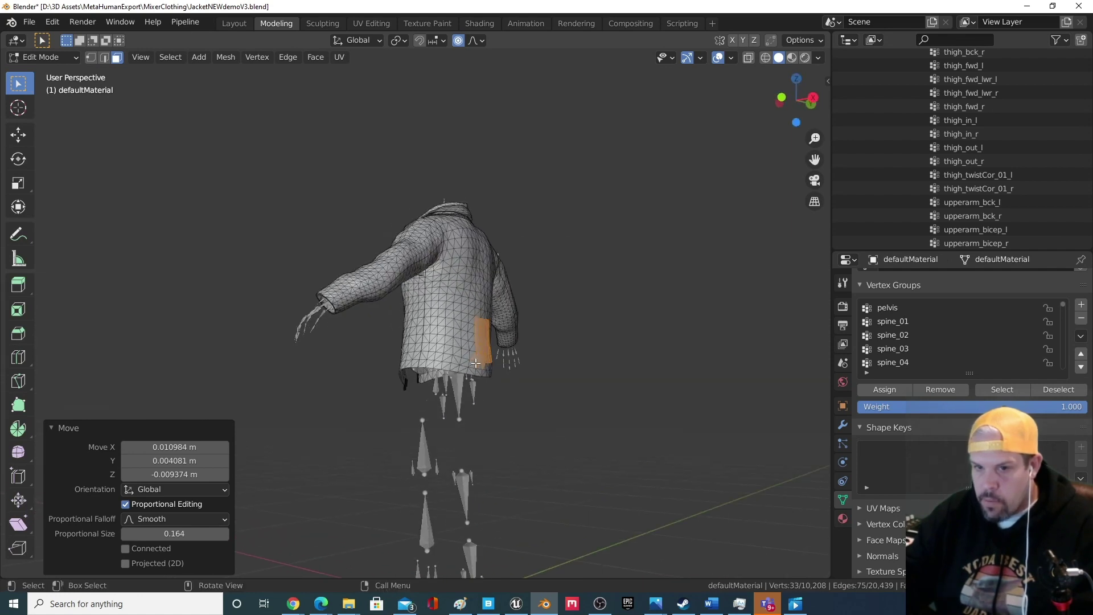
{"action": "middle_click_drag", "start_coordinate": [580, 388], "coordinate": [511, 380]}
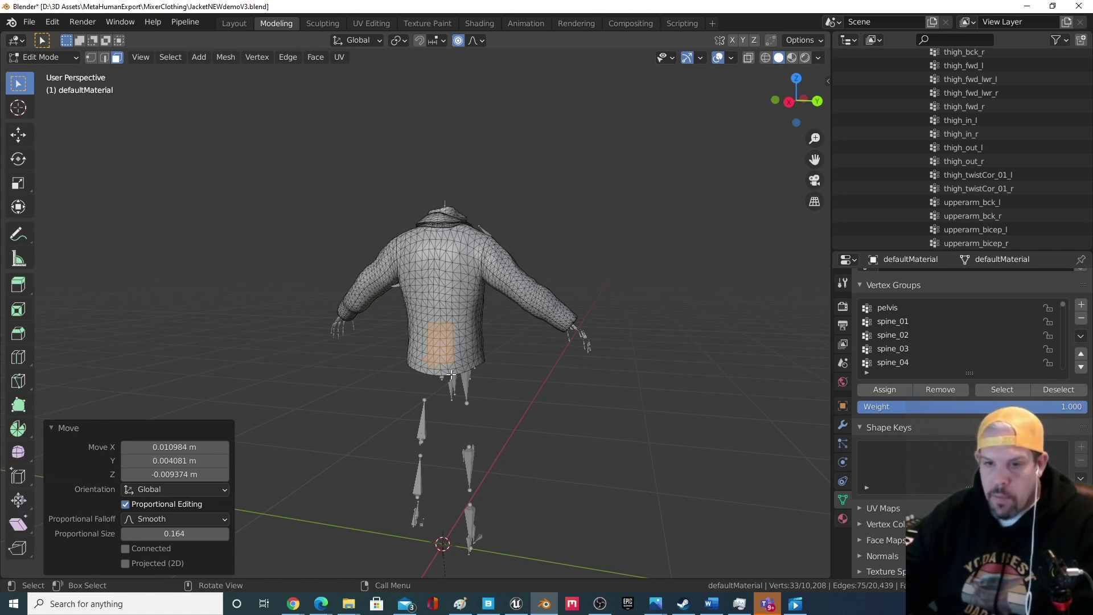
{"action": "key", "text": "alt+a"}
{"action": "middle_click_drag", "start_coordinate": [610, 382], "coordinate": [500, 437]}
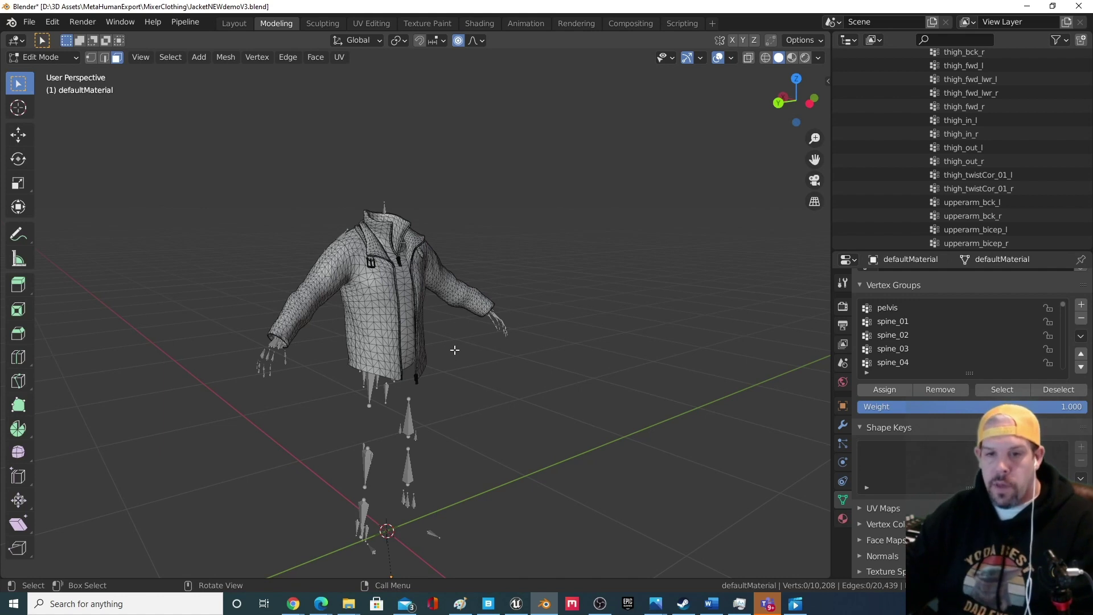
{"action": "middle_click_drag", "start_coordinate": [454, 349], "coordinate": [436, 376]}
{"action": "scroll", "coordinate": [414, 367], "scroll_direction": "up", "scroll_amount": 2}
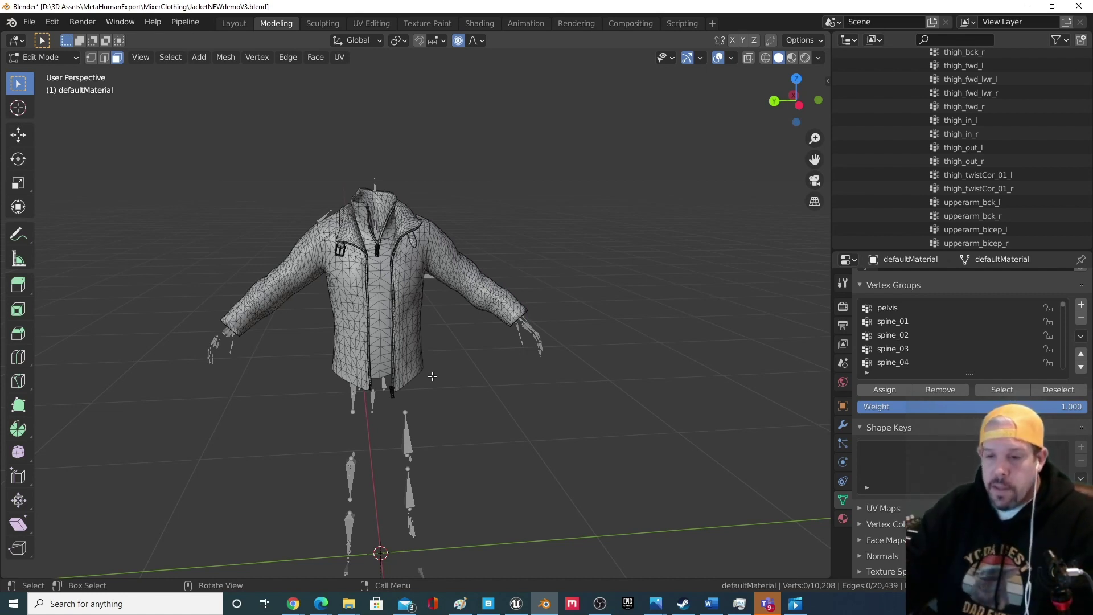
{"action": "middle_click_drag", "start_coordinate": [482, 394], "coordinate": [482, 387]}
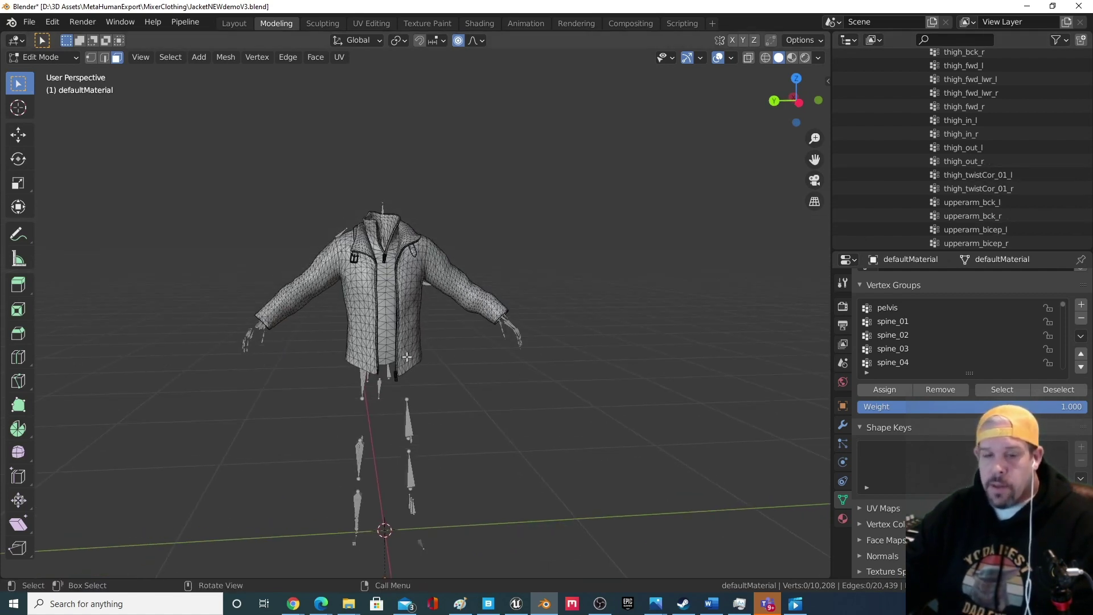